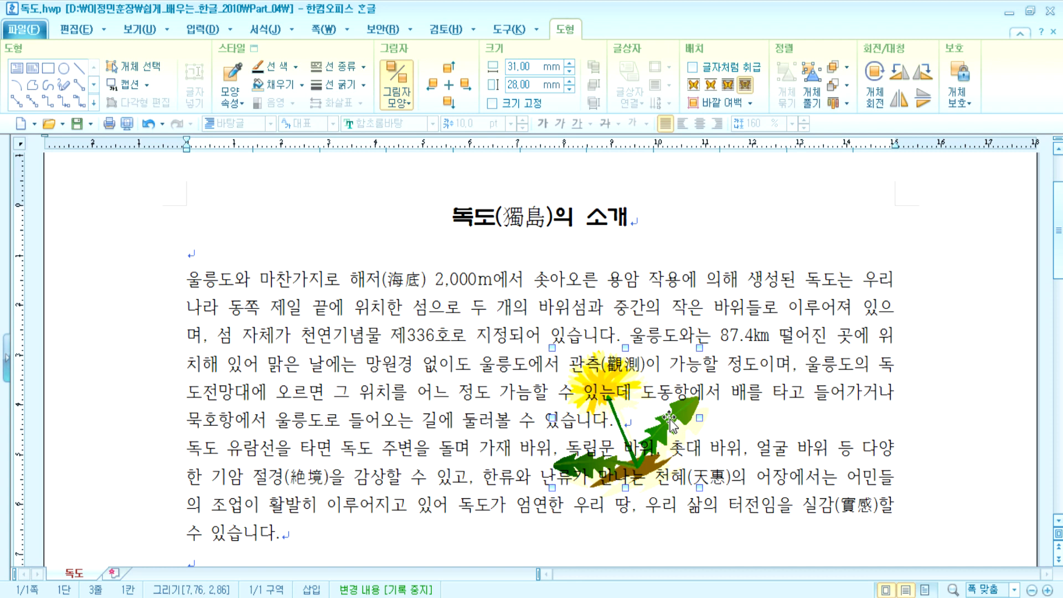
key("Delete")
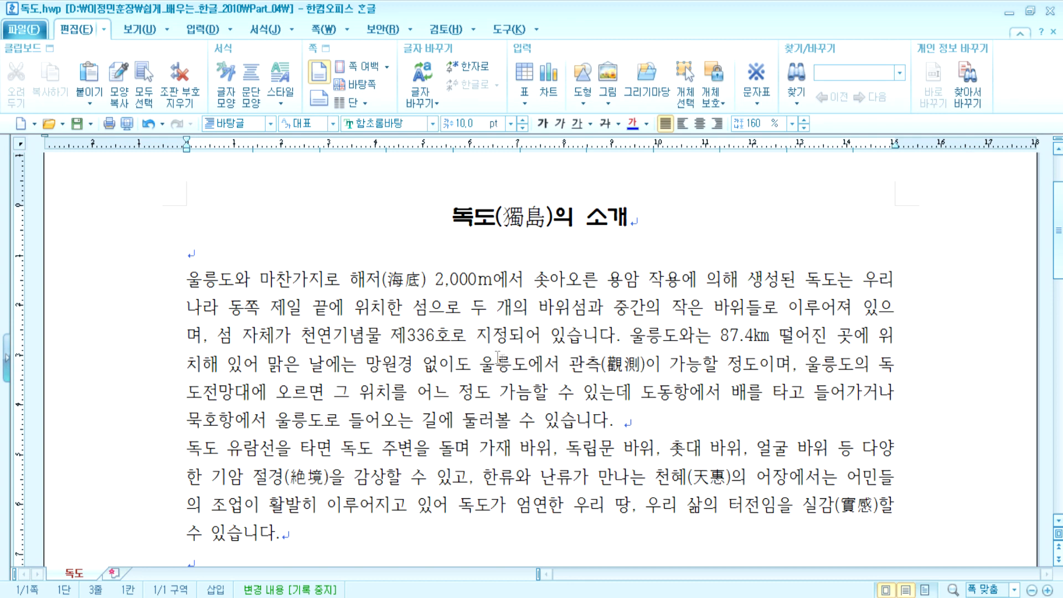
key("ctrl+z")
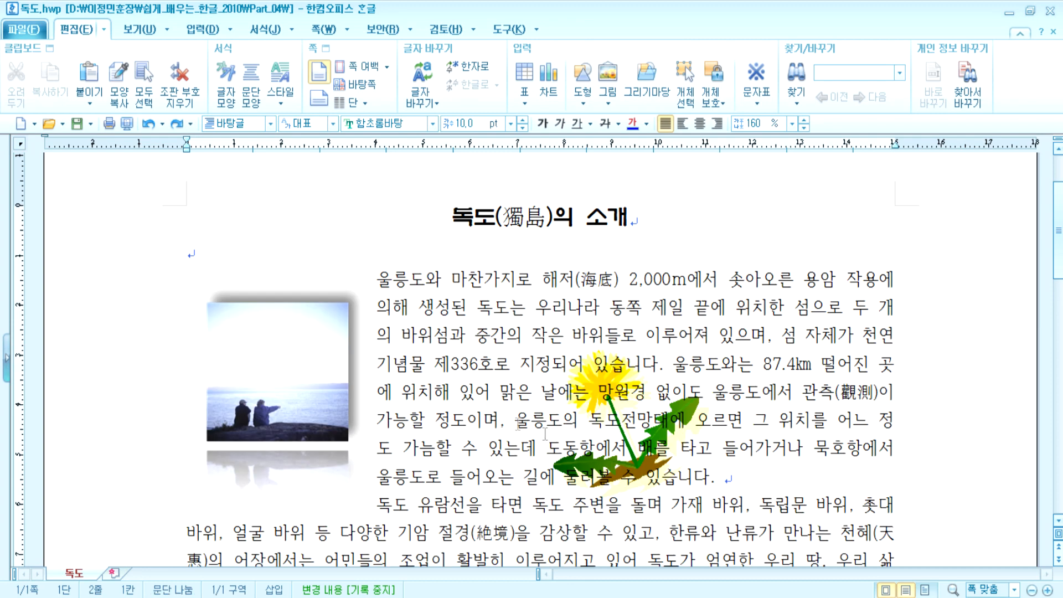
left_click(323, 353)
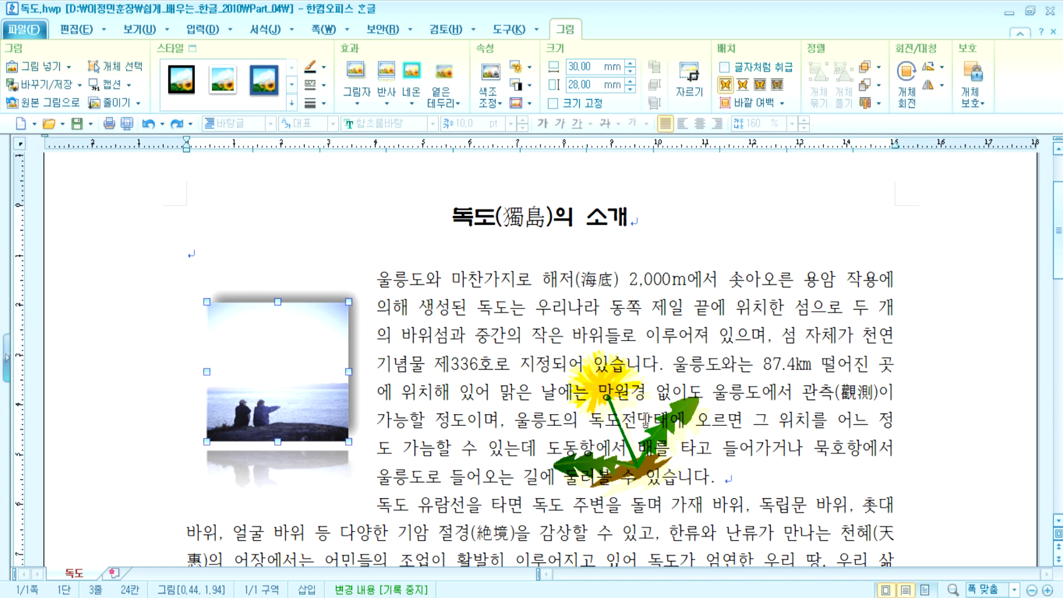
left_click(191, 250)
Display the control codes, delete the [그림] and [그리기] codes at the start of the body text, and hide the control codes again
left_click(138, 29)
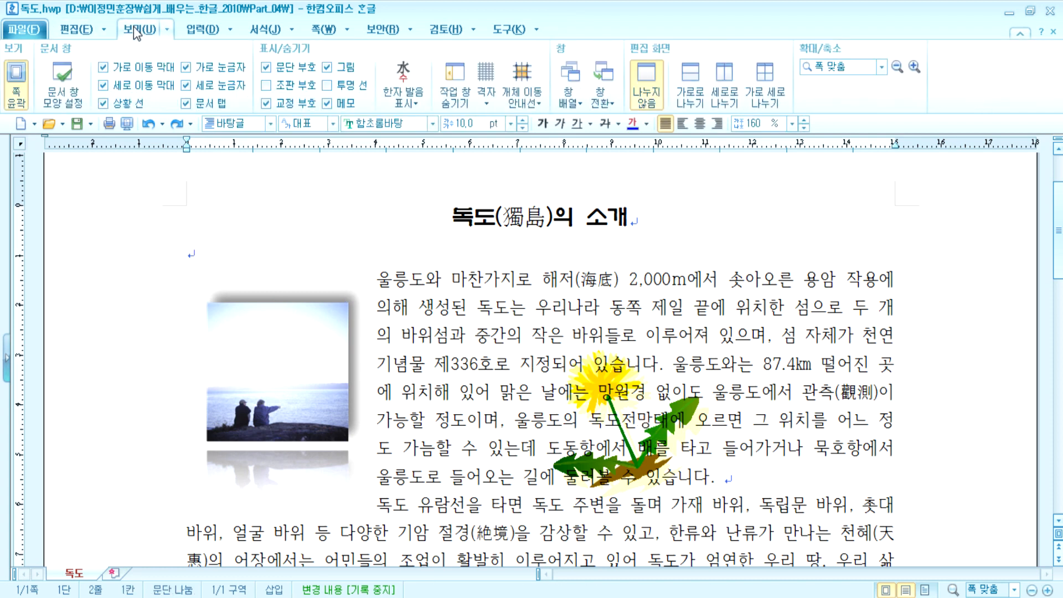
left_click(274, 85)
left_click_drag(377, 283, 467, 279)
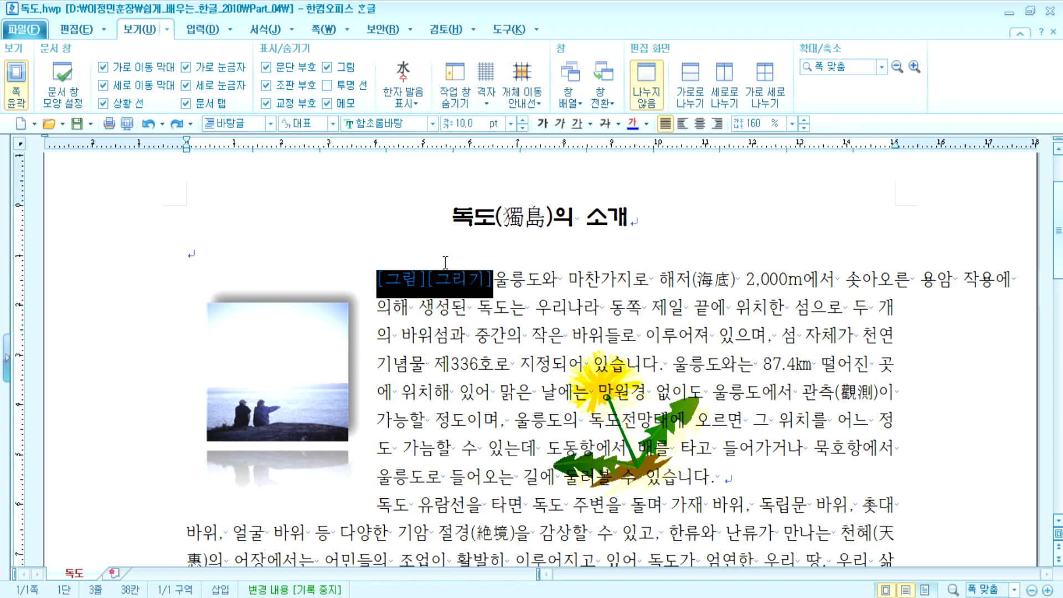
key("Delete")
left_click(267, 85)
left_click(215, 256)
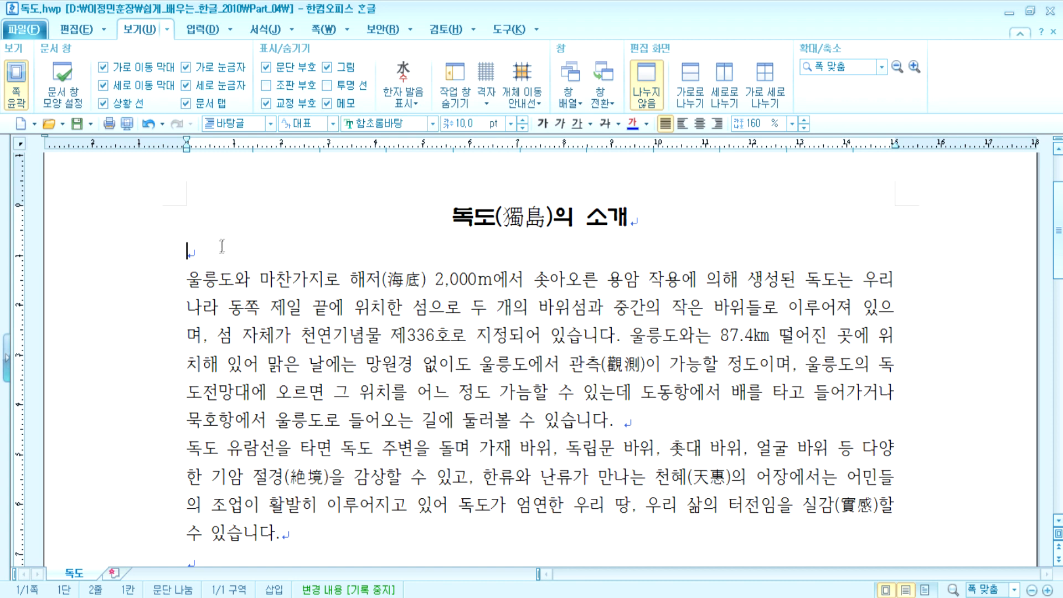
Examine the picture insertion dialog and the 그리기마당 gallery with its drawing pieces and clip art, without inserting anything
left_click(202, 29)
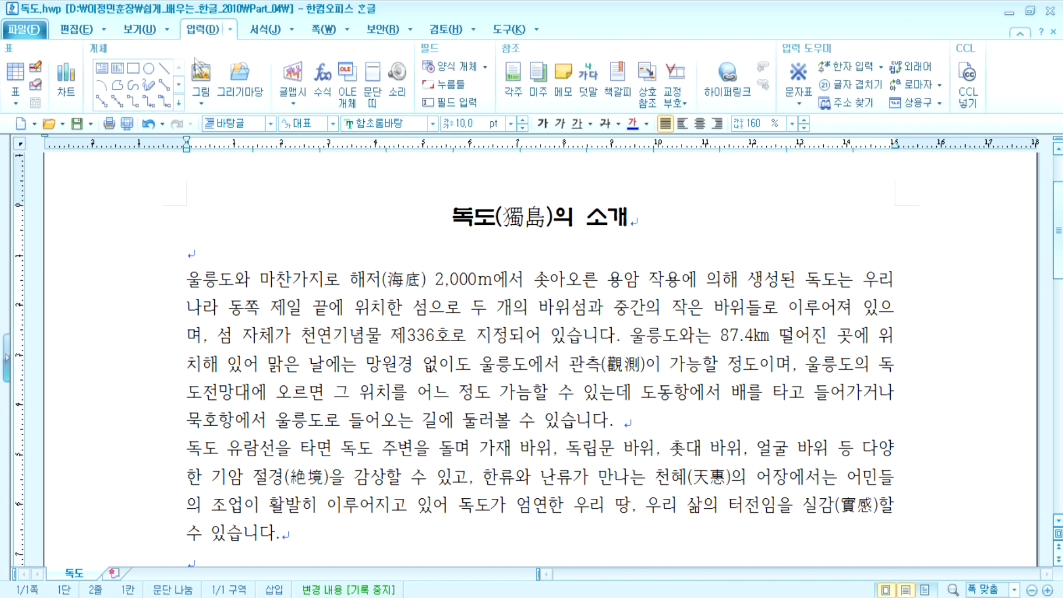
left_click(192, 93)
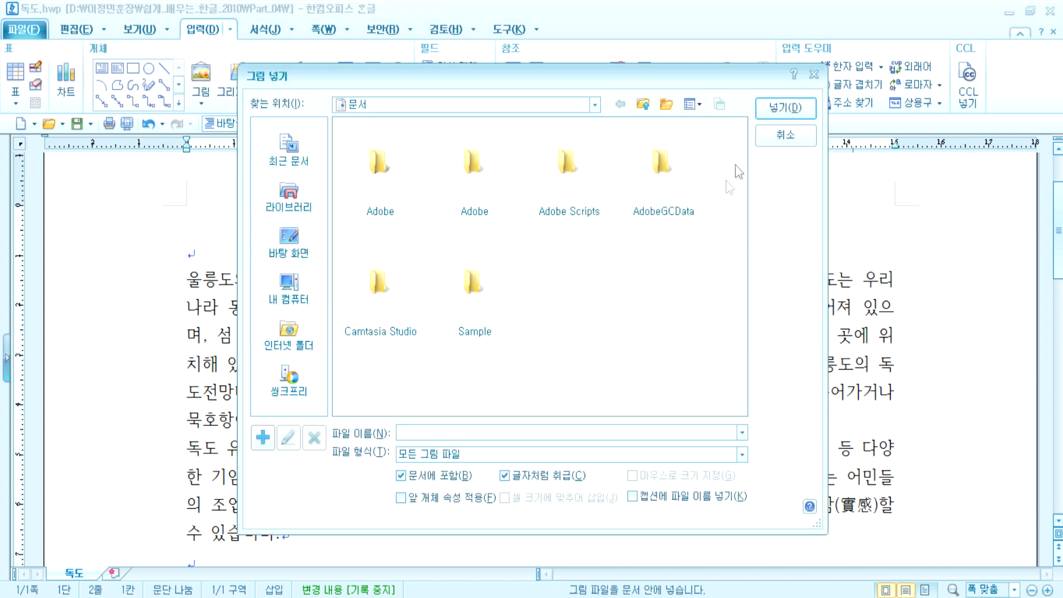
left_click(786, 139)
left_click(252, 75)
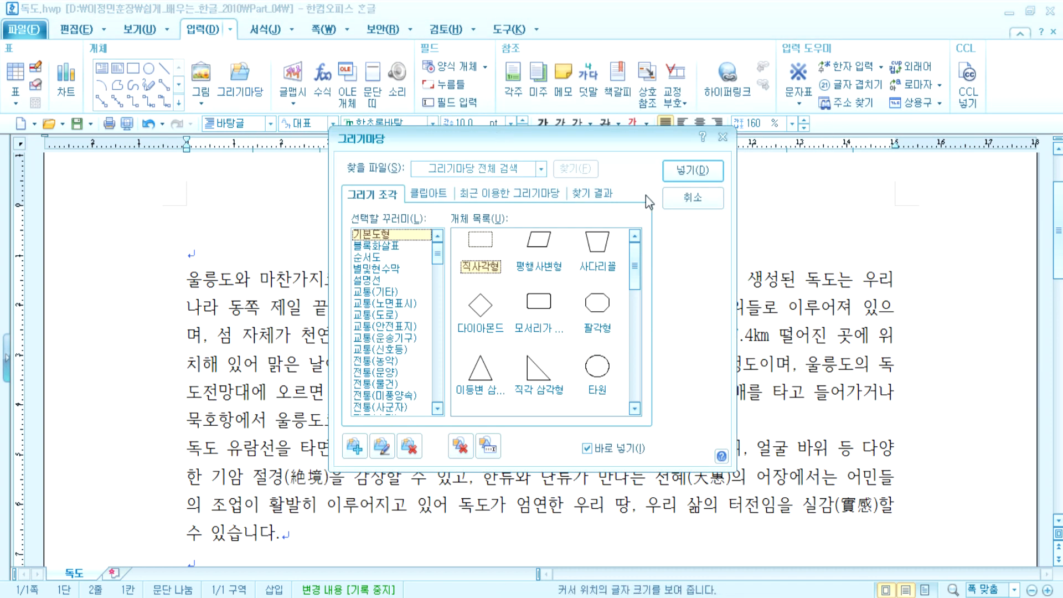
left_click(712, 202)
left_click(236, 75)
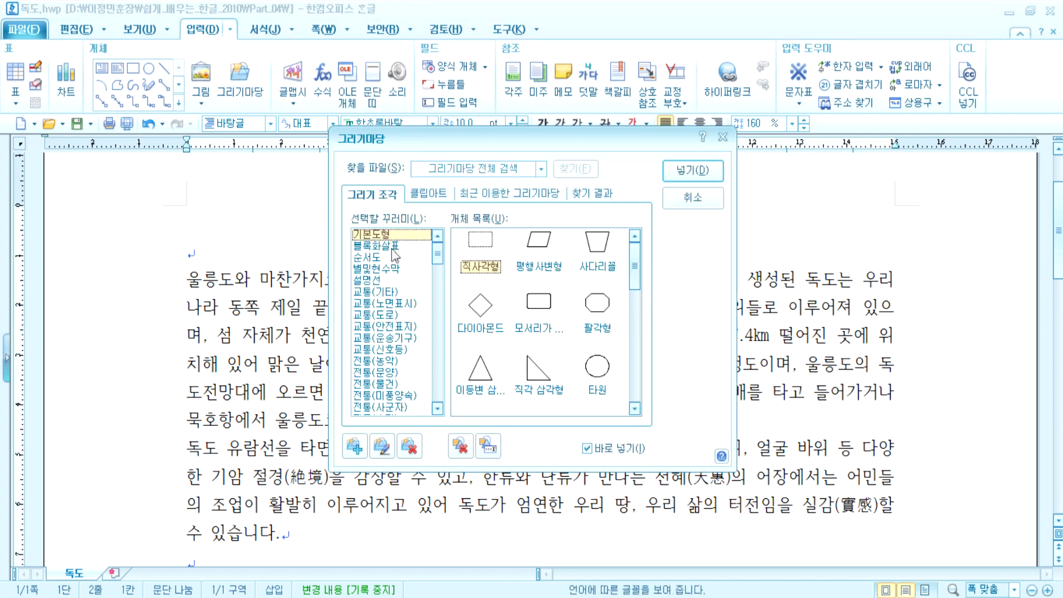
left_click(430, 194)
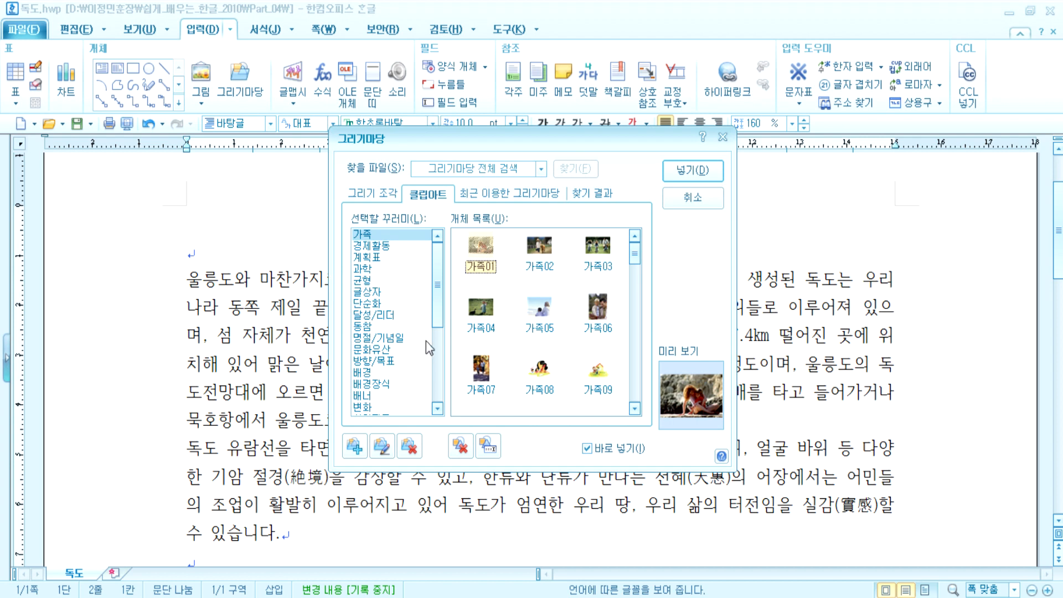
left_click(693, 197)
left_click(201, 74)
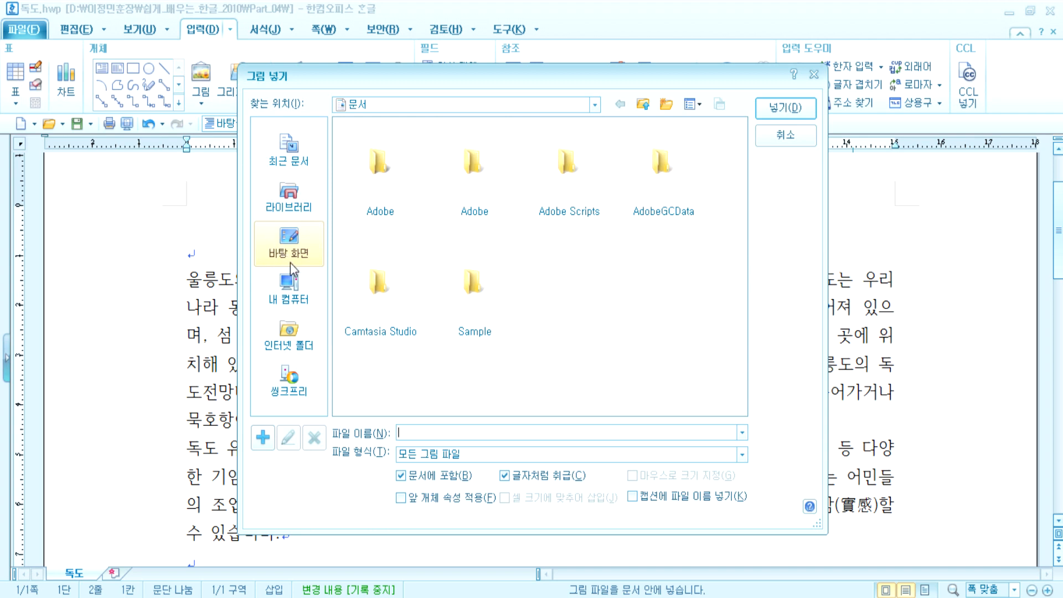
key("Escape")
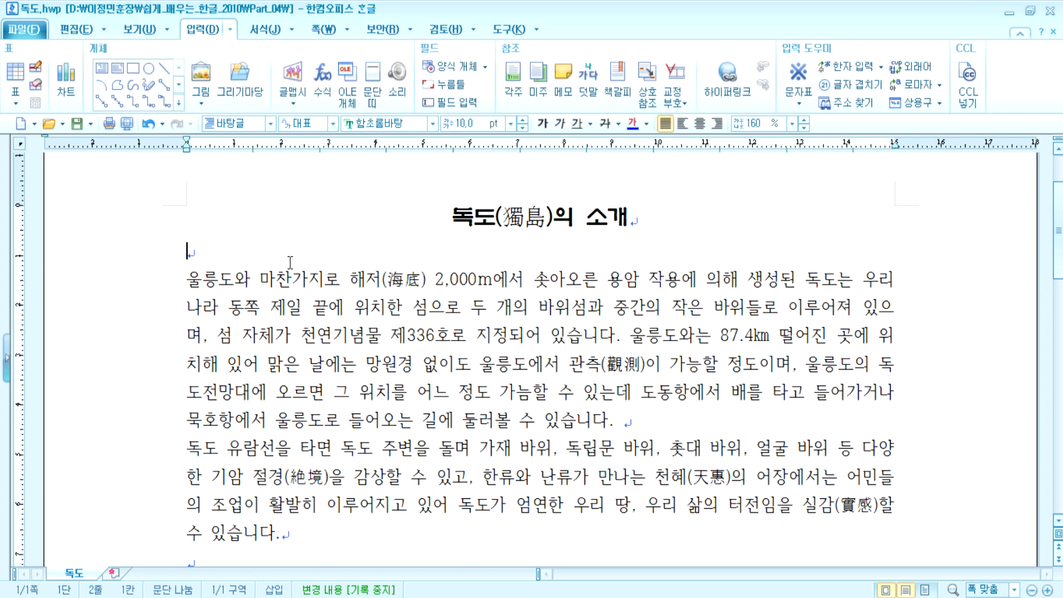
Open the 식물(야생식물) set among the drawing pieces of the 그리기마당 gallery
left_click(243, 80)
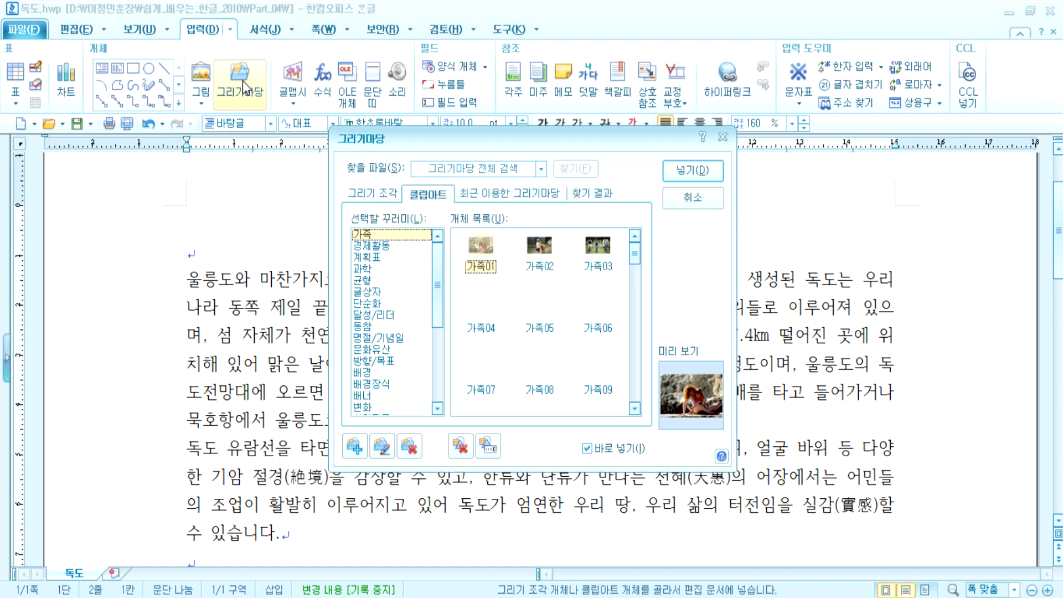
left_click(389, 198)
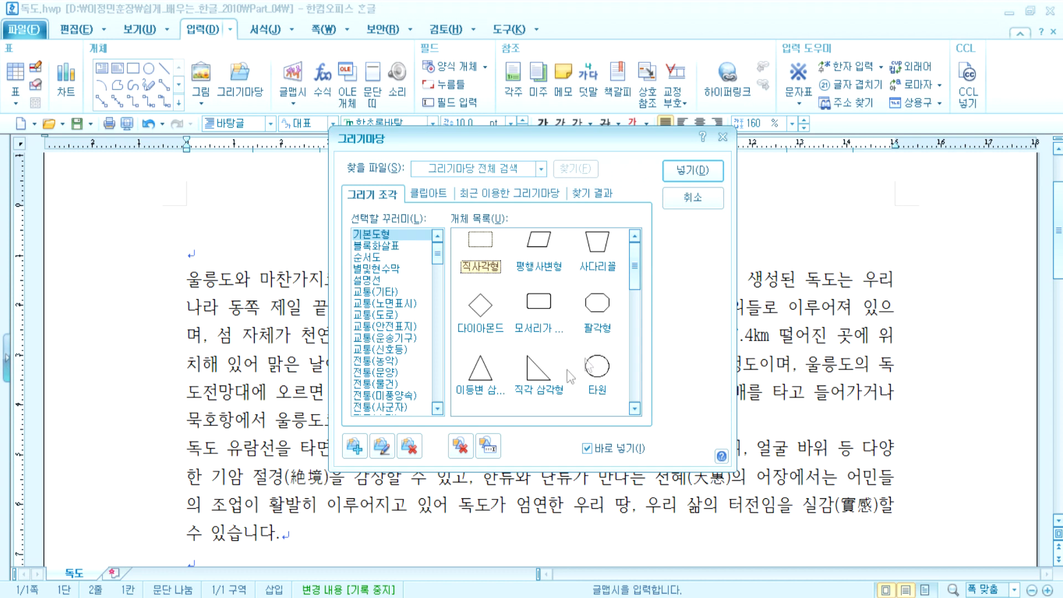
left_click(383, 247)
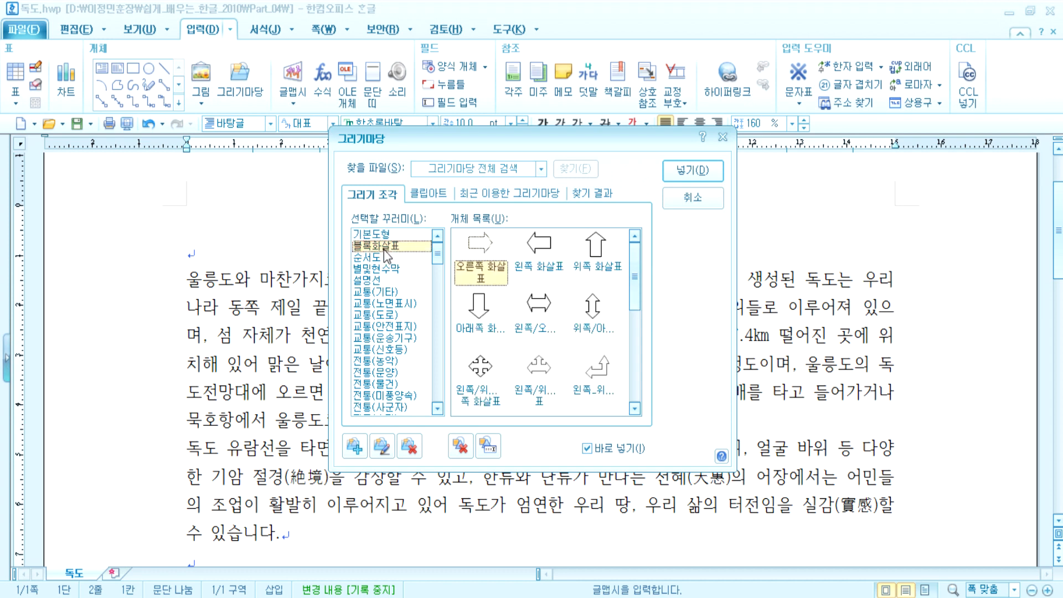
scroll(383, 310, "down", 5)
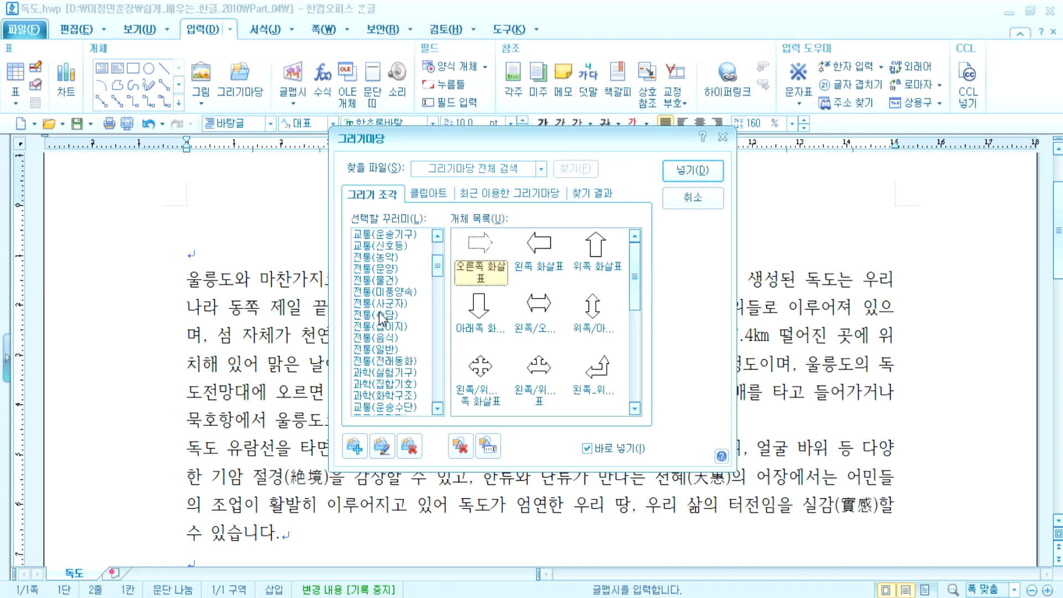
scroll(381, 322, "down", 5)
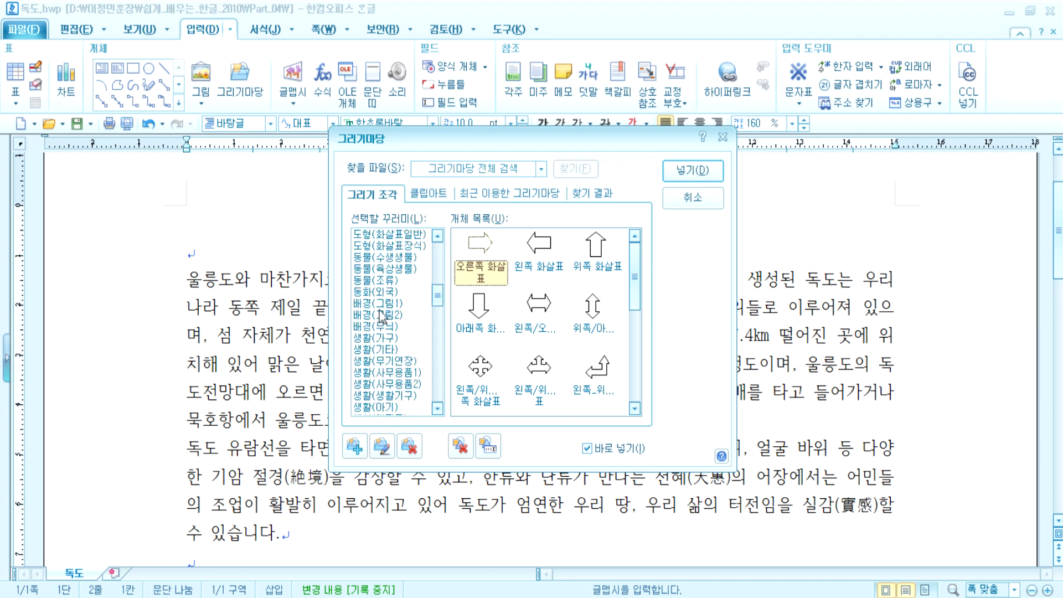
scroll(381, 316, "down", 3)
scroll(382, 316, "down", 3)
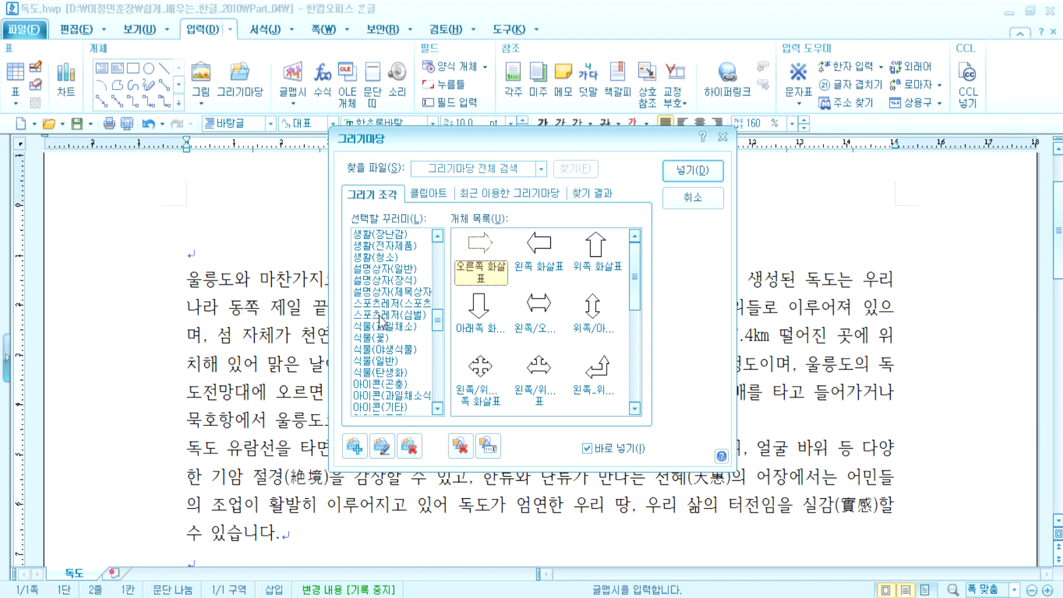
left_click(368, 350)
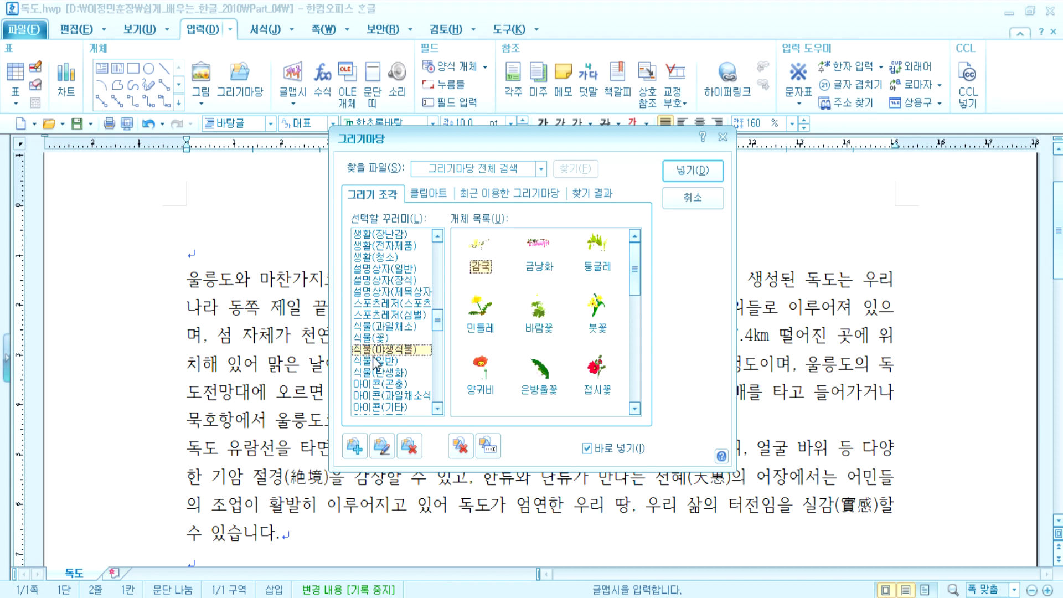
Insert the 민들레 drawing over the body text, about 36 mm wide and 33 mm high
left_click_drag(472, 139, 211, 48)
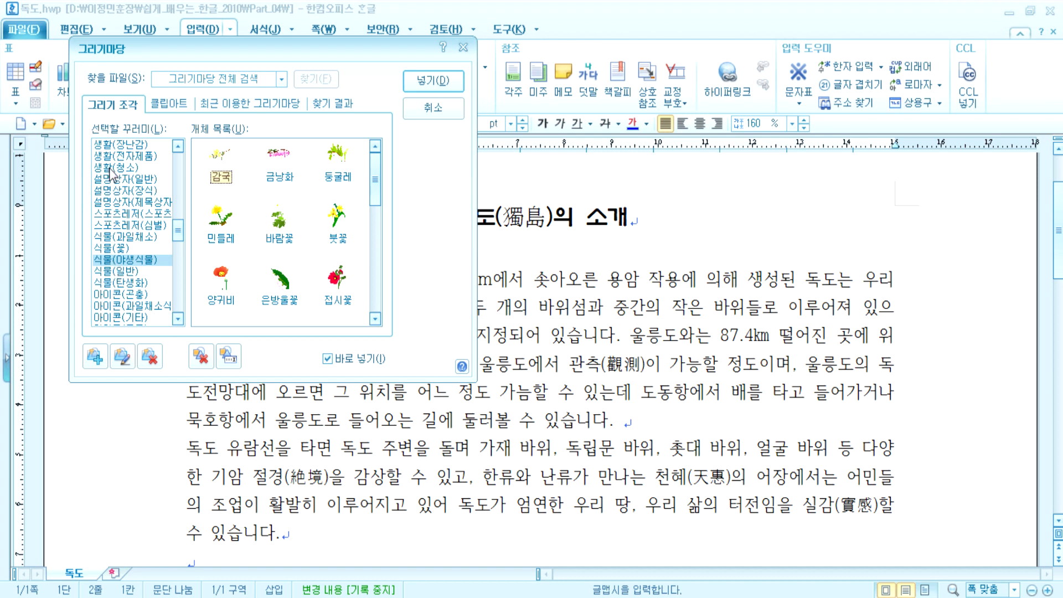
mouse_move(177, 230)
left_mouse_down()
mouse_move(185, 166)
mouse_move(188, 238)
left_mouse_up()
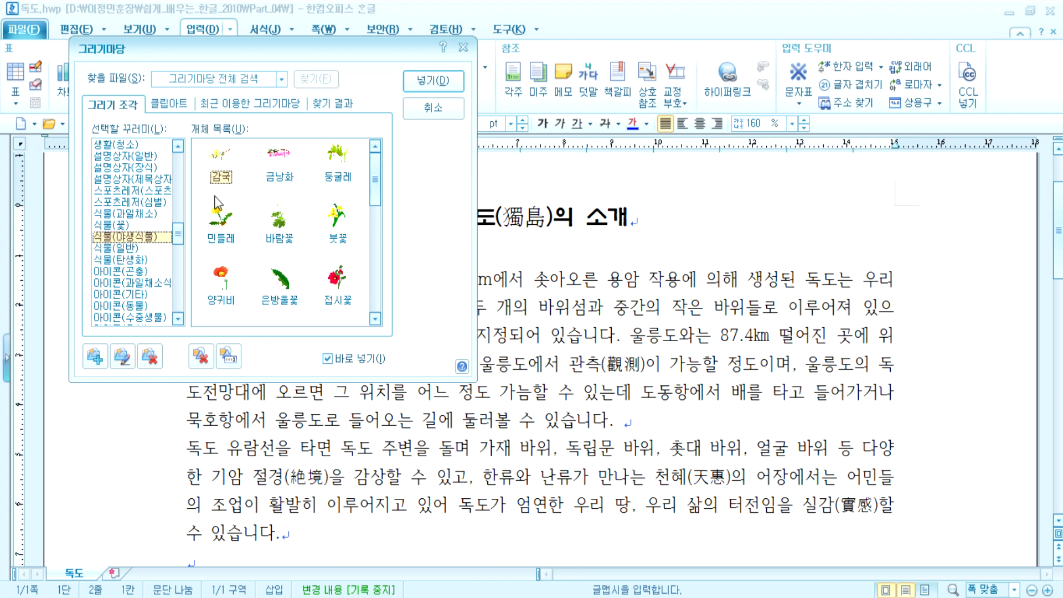
double_click(220, 228)
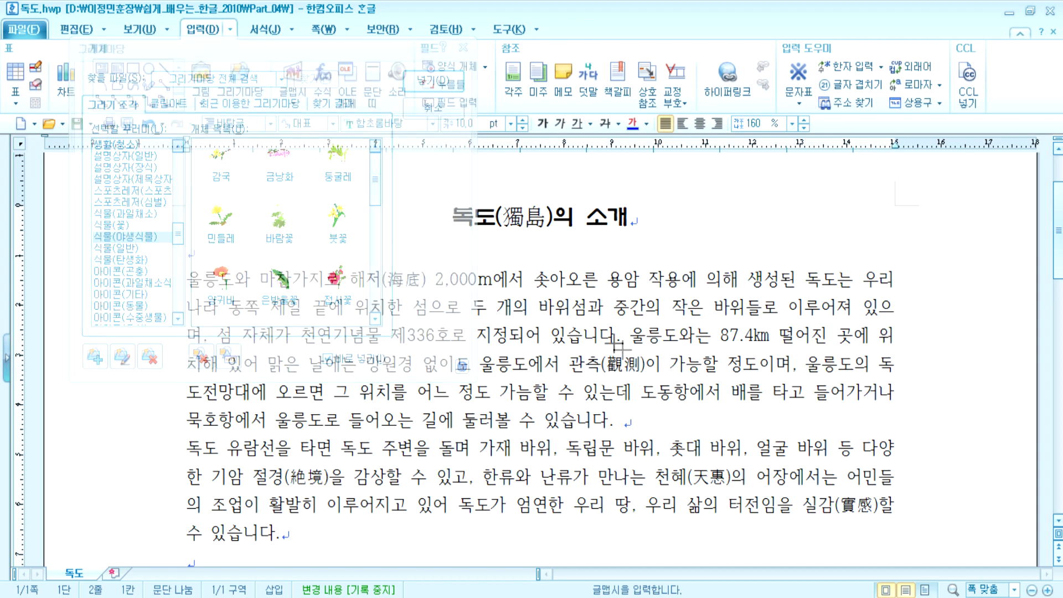
left_click_drag(585, 342, 750, 472)
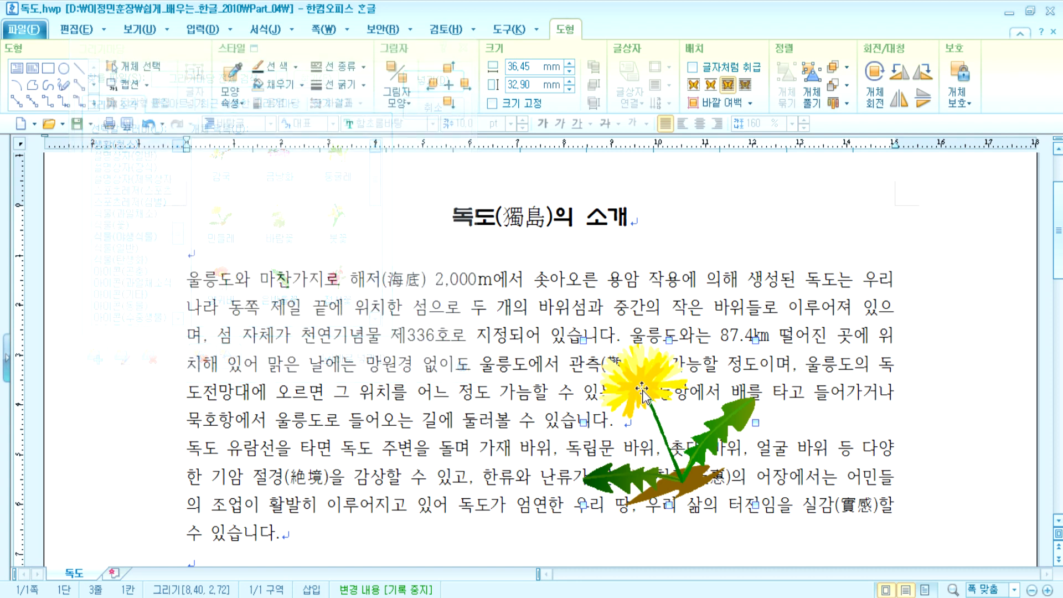
Place a 접시꽃 drawing about 36 × 45 mm near the text's right edge and a 민들레 about 35 × 32 mm to its left
left_click_drag(732, 308, 767, 272)
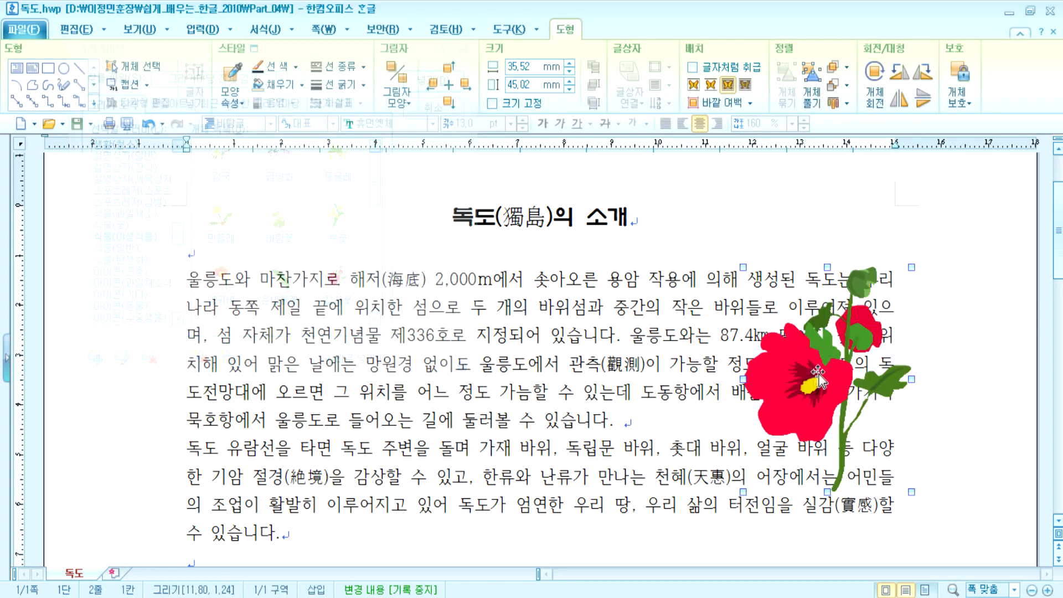
left_click_drag(818, 376, 789, 395)
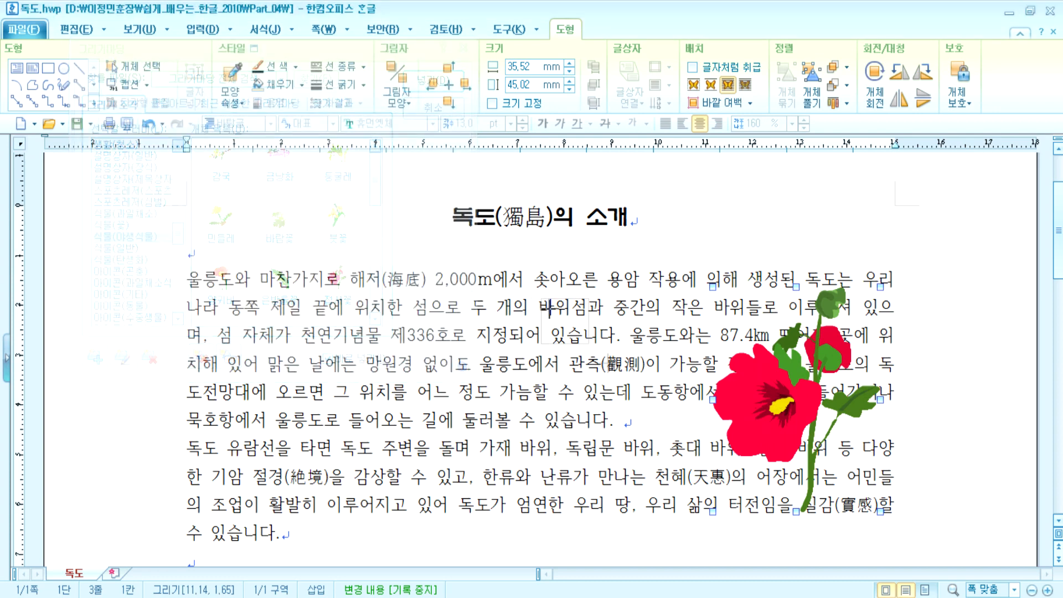
left_click_drag(541, 299, 574, 439)
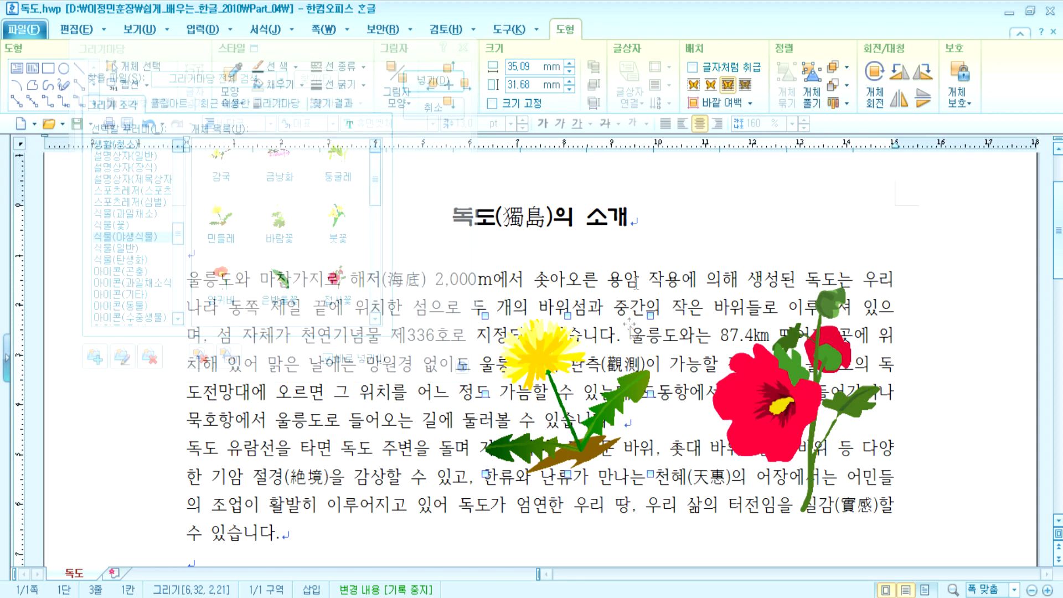
left_click_drag(551, 361, 604, 332)
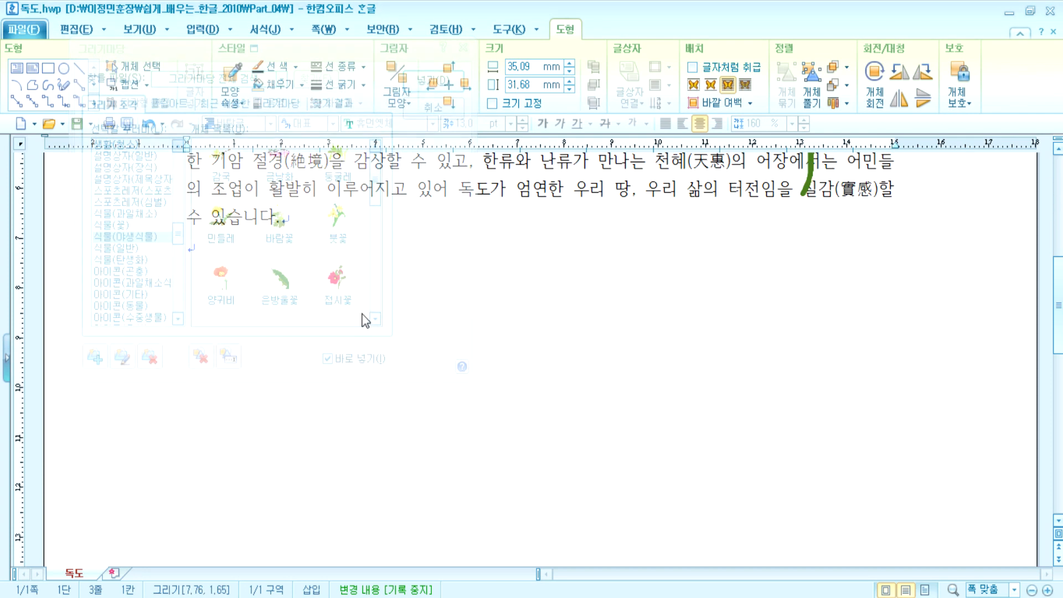
left_click(665, 330)
left_click_drag(800, 452, 651, 338)
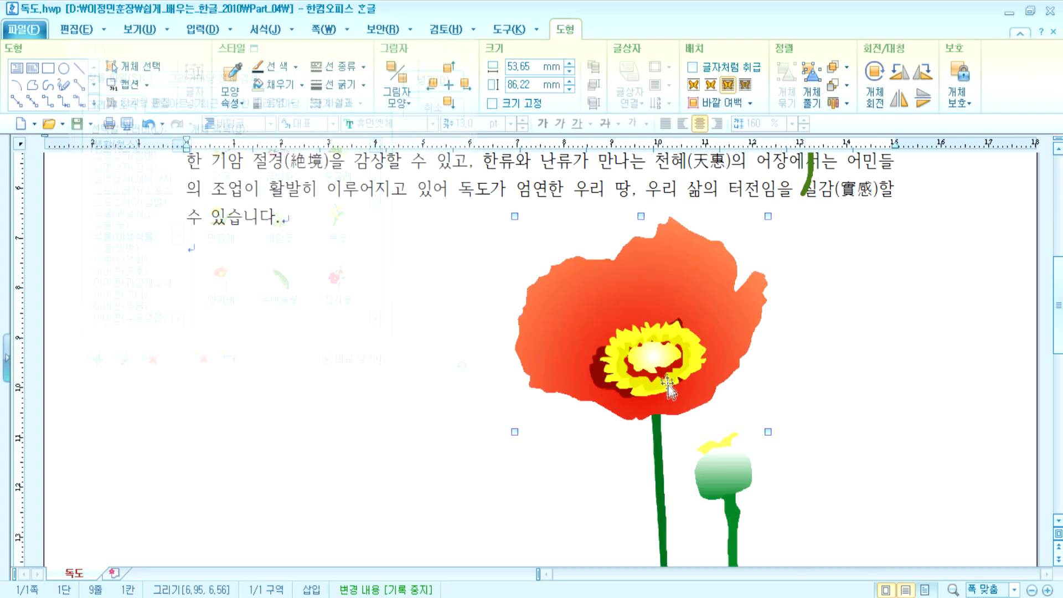
left_click_drag(769, 216, 592, 476)
left_click_drag(548, 450, 594, 307)
key("Delete")
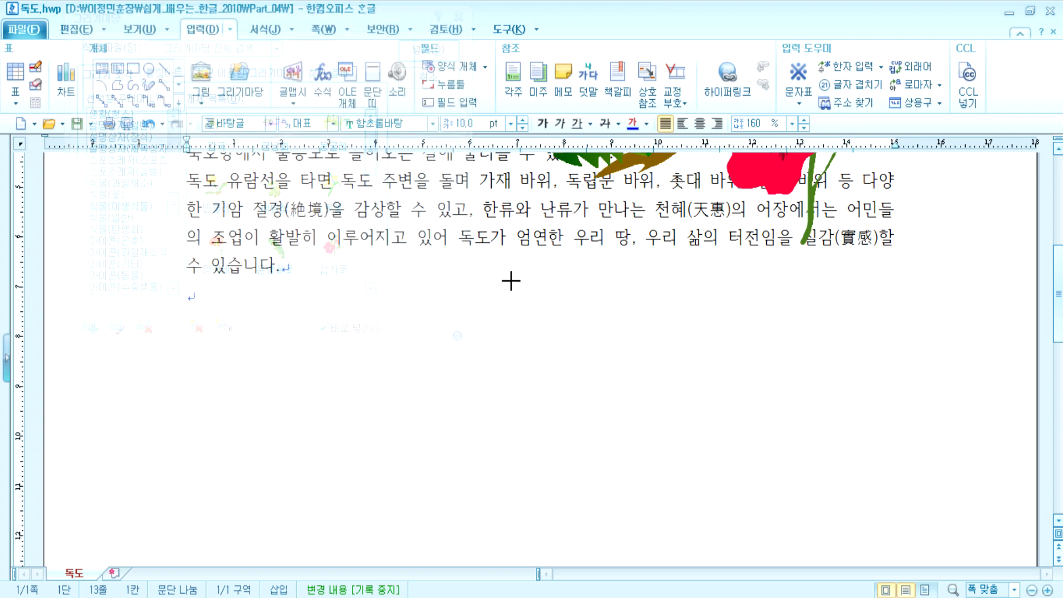
left_click_drag(510, 281, 568, 314)
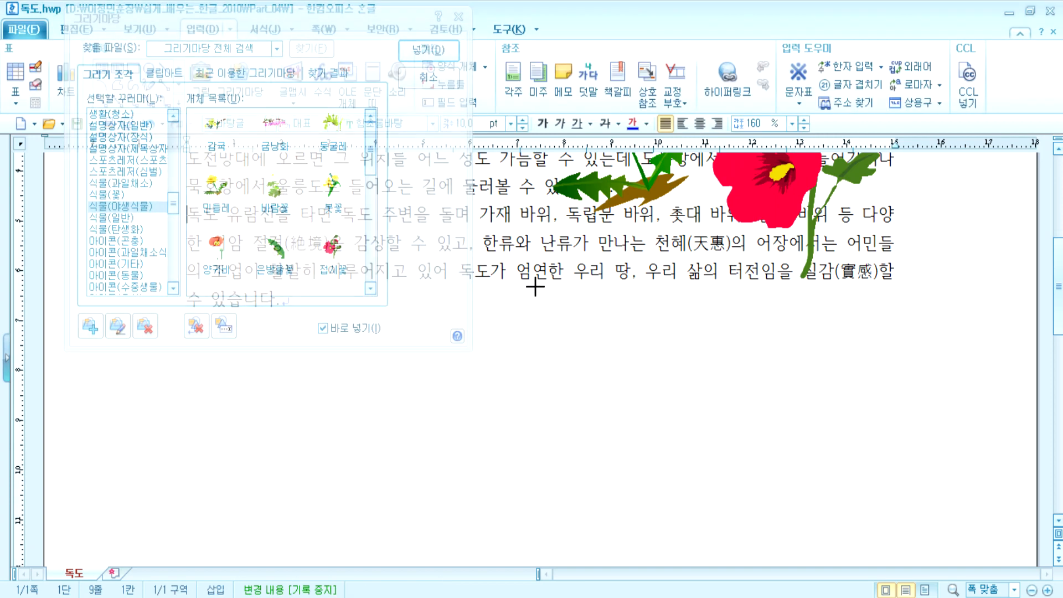
left_click(598, 290)
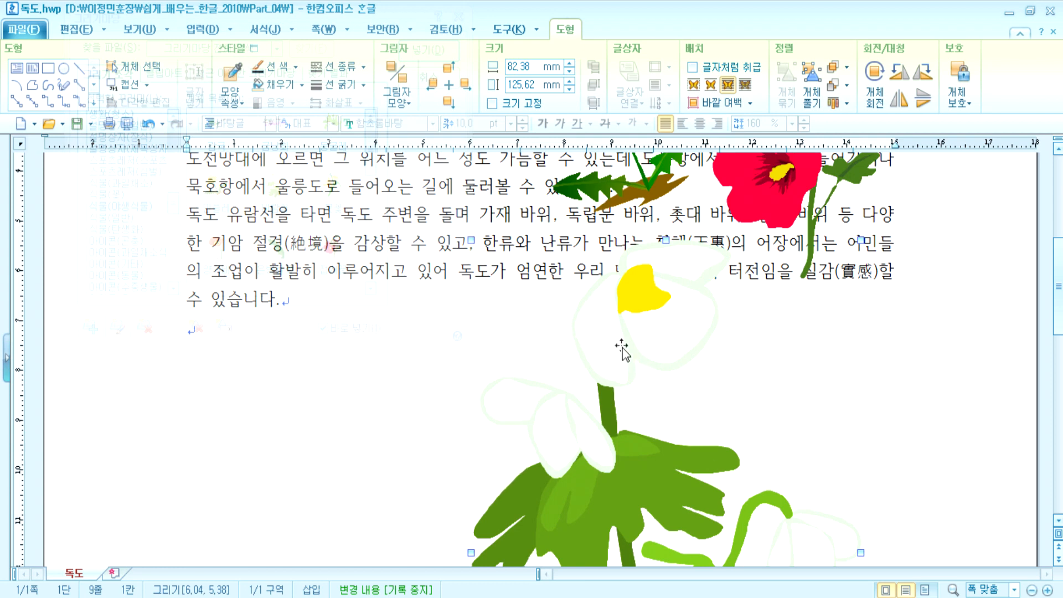
key("Delete")
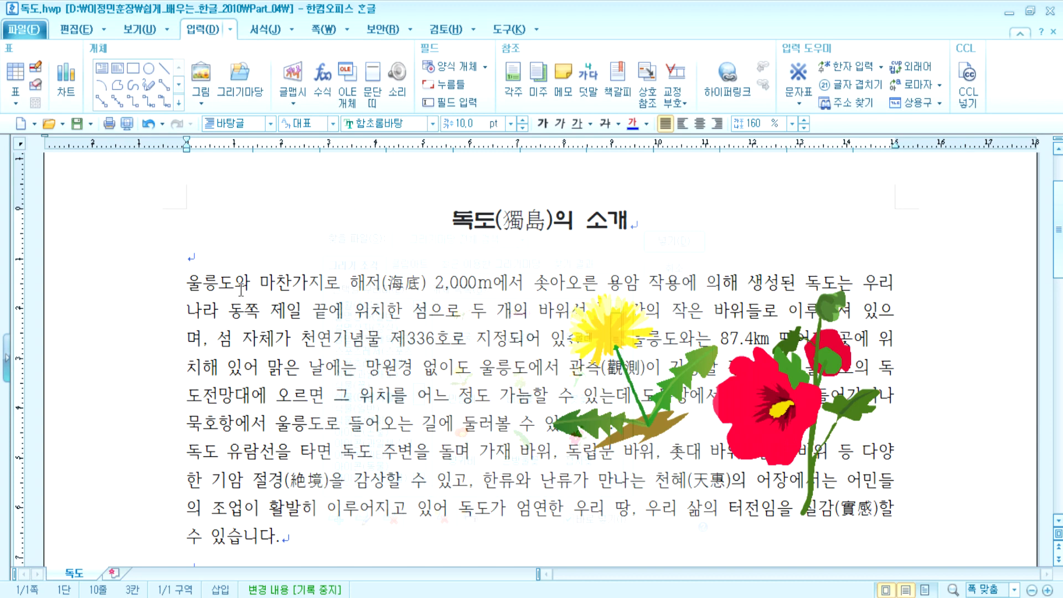
Open the 휴식/여행 set among the clip art of the 그리기마당 gallery and choose the 휴식 picture
left_click_drag(418, 147, 205, 127)
left_click(242, 184)
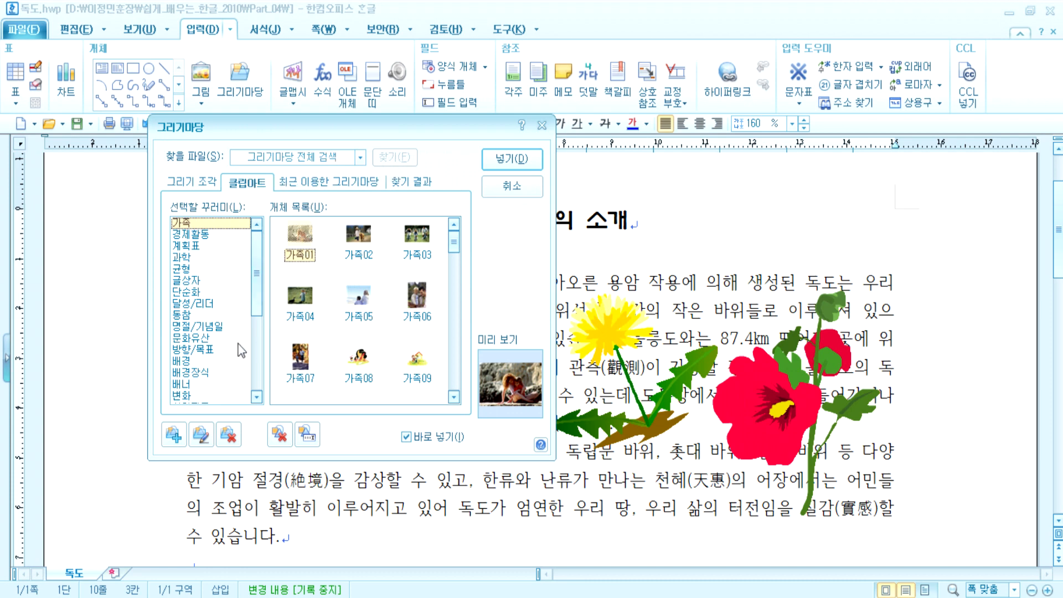
scroll(238, 348, "down", 5)
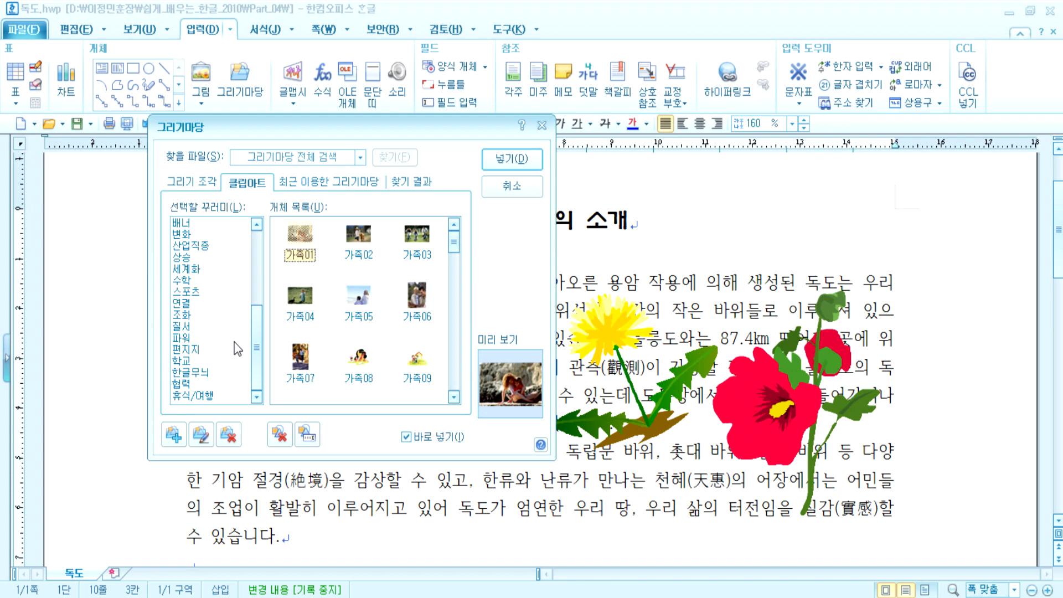
left_click(187, 395)
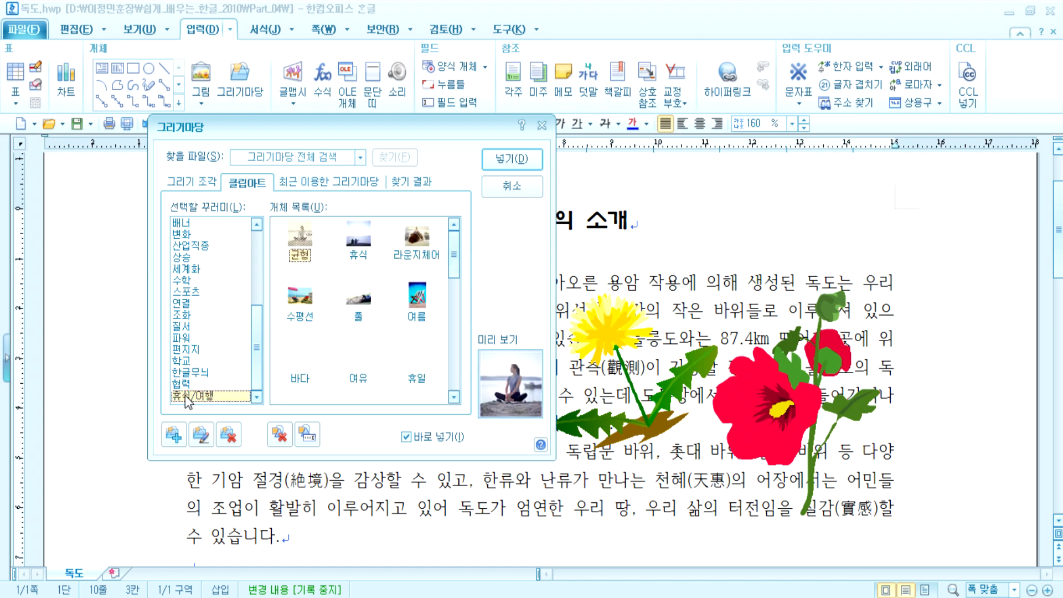
left_click(361, 243)
left_click_drag(366, 126, 763, 49)
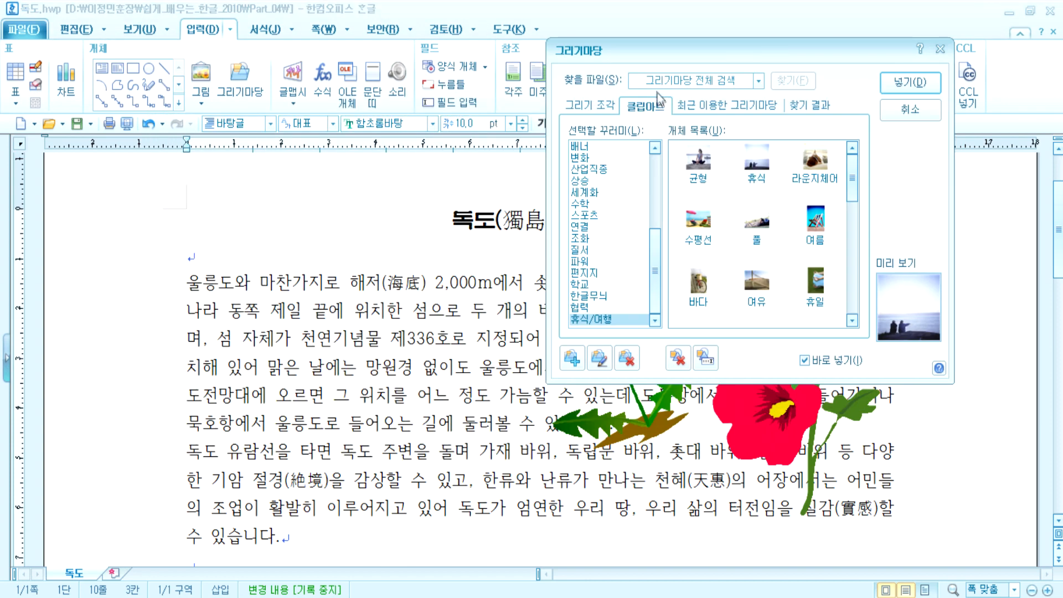
Insert the 휴식 clip art at the start of the first body paragraph, about 27 × 27 mm, and close the gallery
left_click(583, 105)
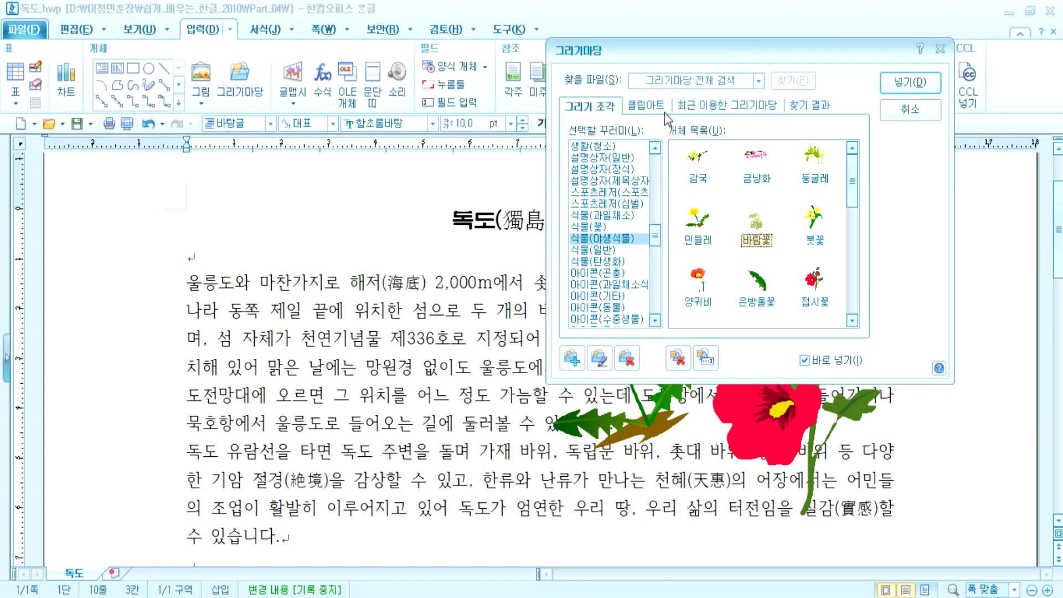
left_click(647, 110)
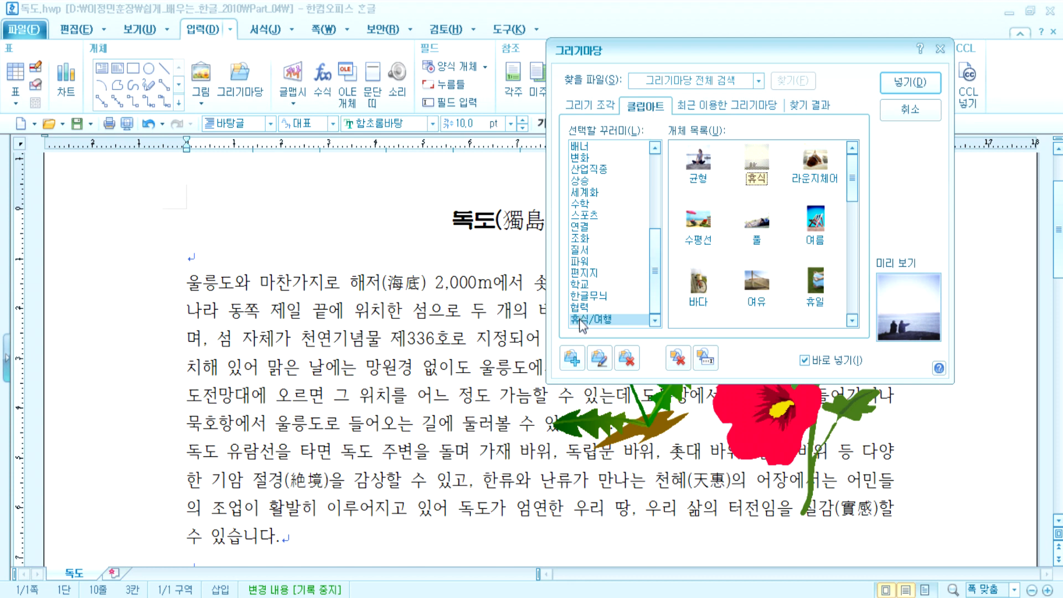
left_click(699, 160)
double_click(756, 161)
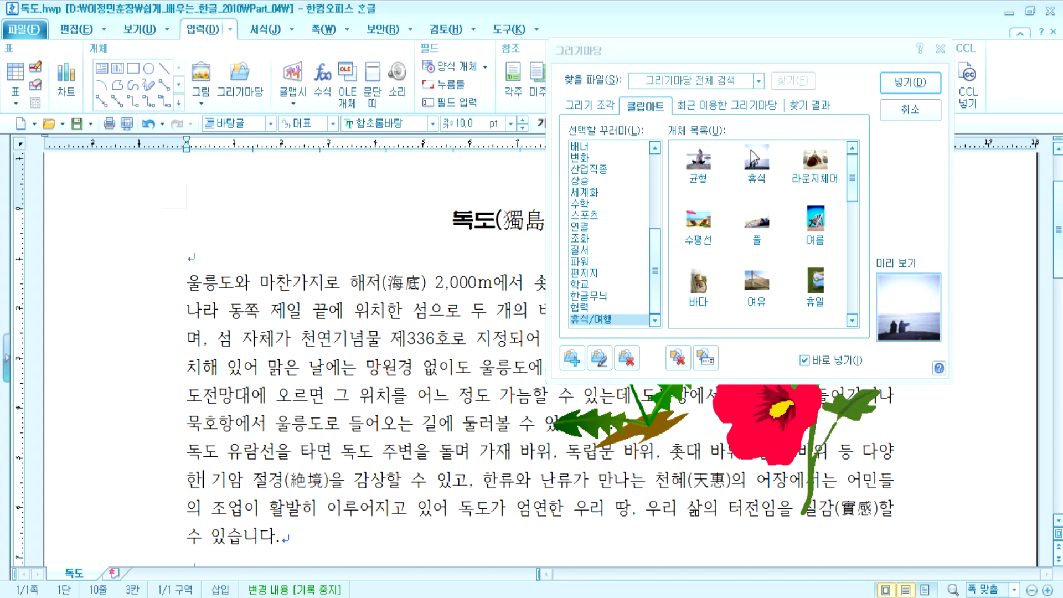
left_click_drag(198, 276, 324, 410)
mouse_move(258, 338)
left_mouse_down()
mouse_move(308, 353)
mouse_move(273, 347)
left_mouse_up()
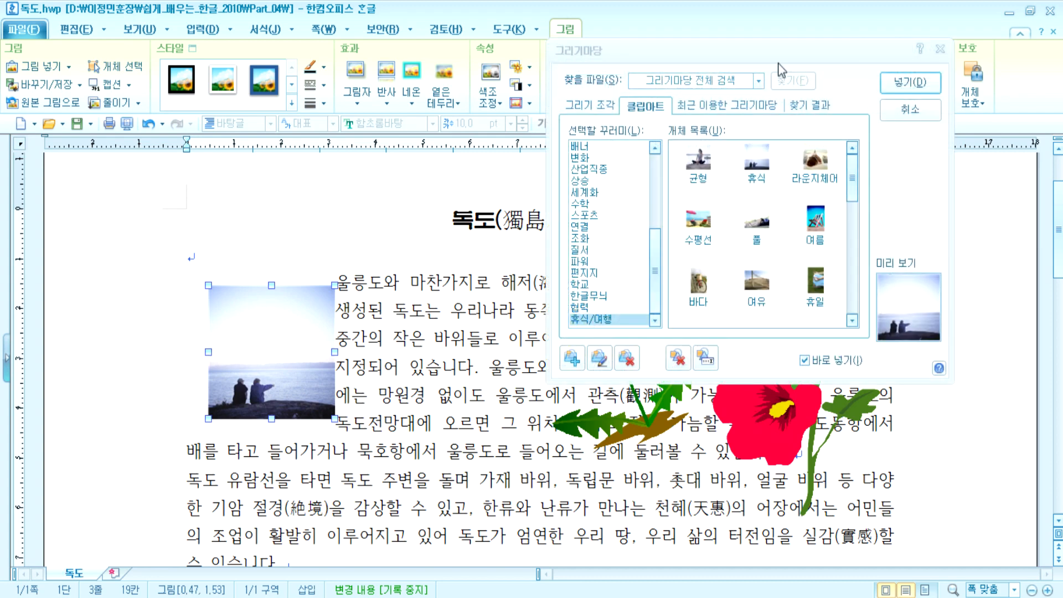
left_click_drag(779, 64, 317, 98)
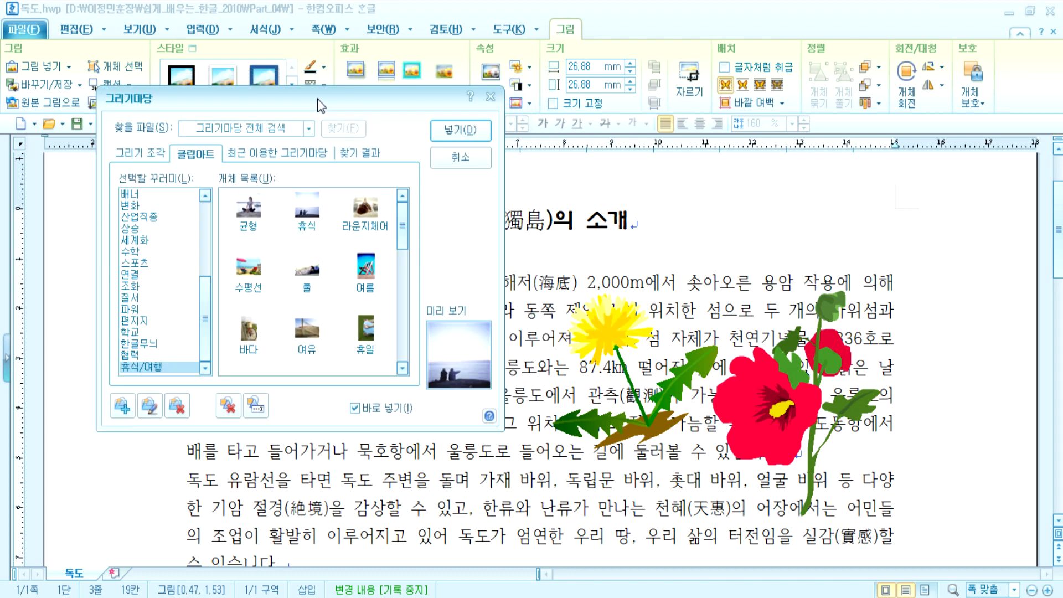
left_click(460, 158)
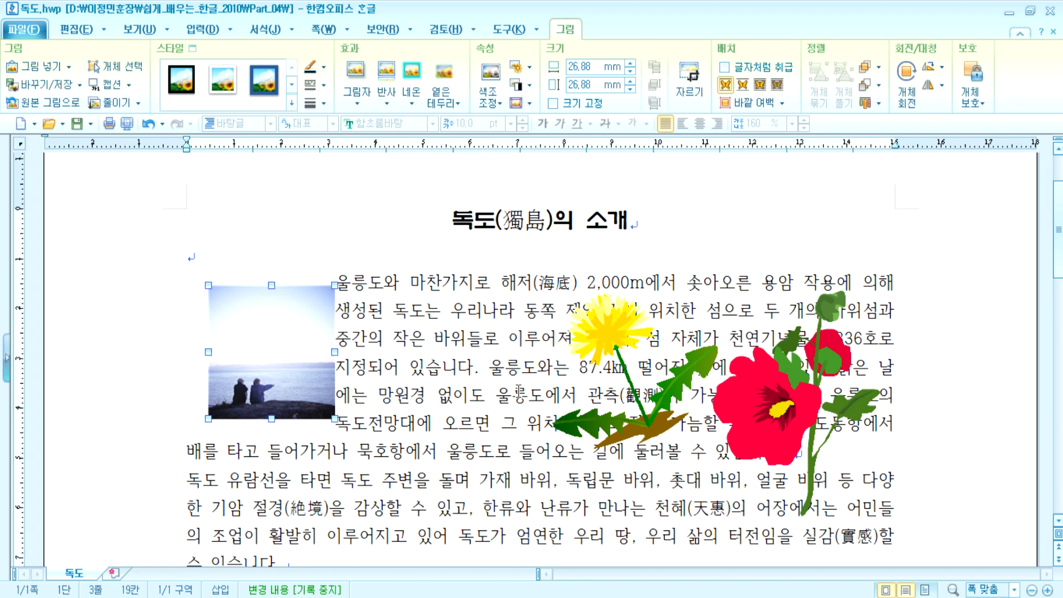
Move the 민들레 drawing across the body text and over the lower part of the 접시꽃 drawing
left_click(435, 403)
left_click(603, 327)
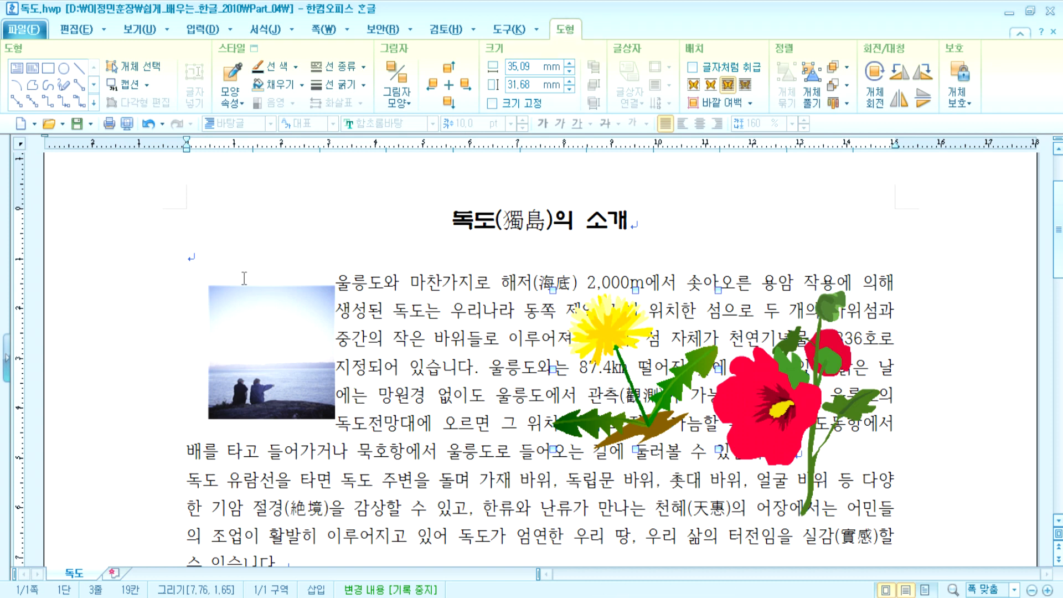
left_click(265, 362)
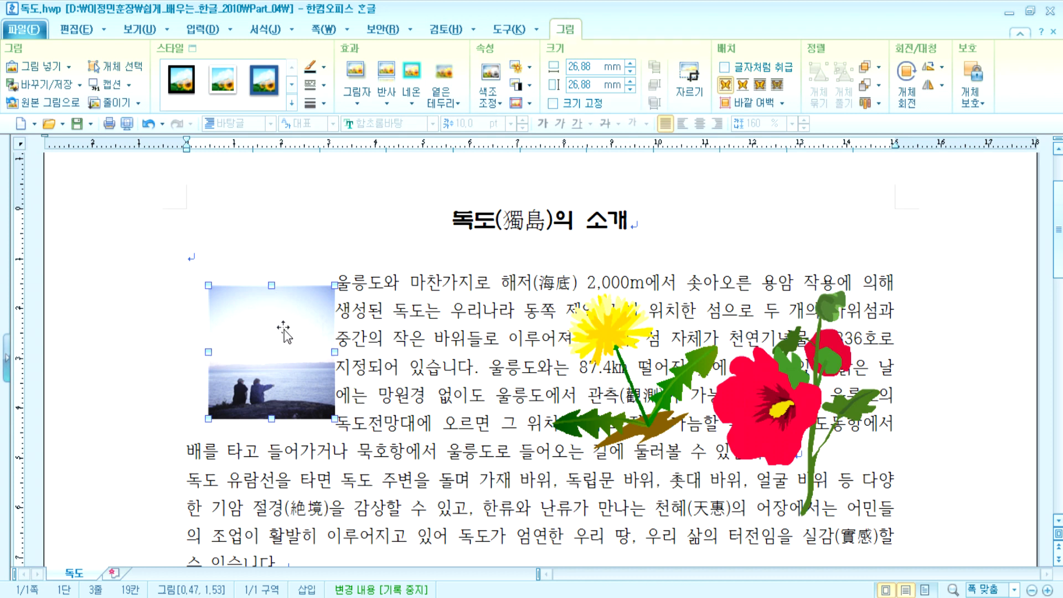
left_click(608, 342)
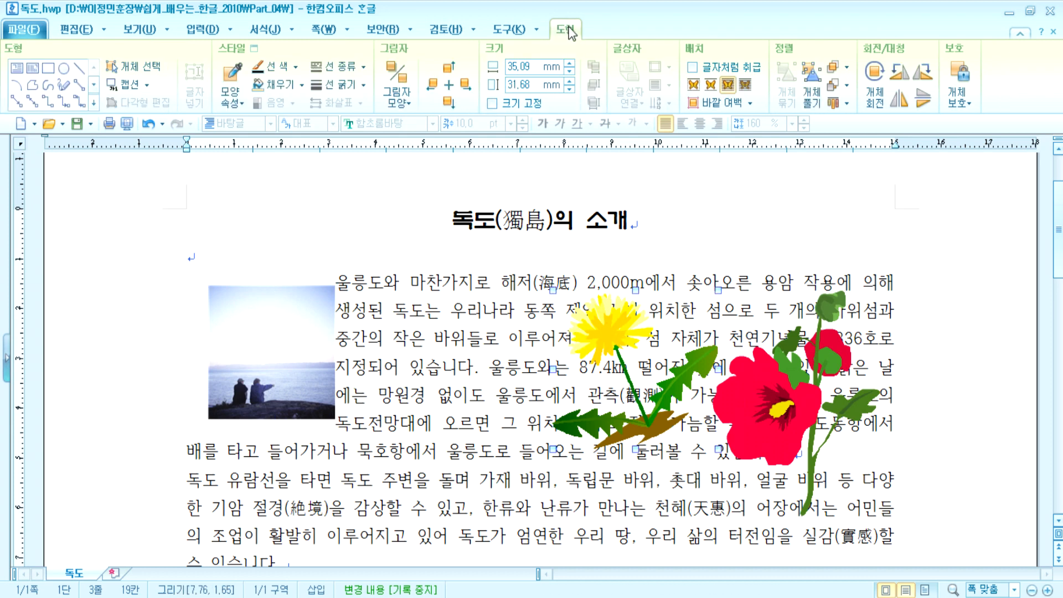
mouse_move(614, 328)
left_mouse_down()
mouse_move(487, 314)
mouse_move(490, 332)
left_mouse_up()
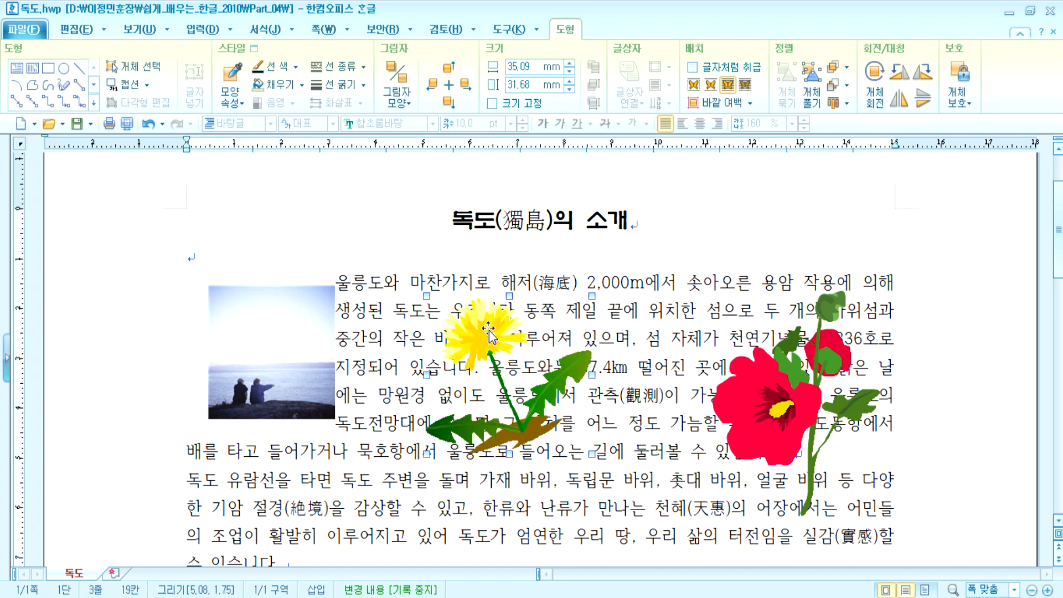
left_click(217, 341)
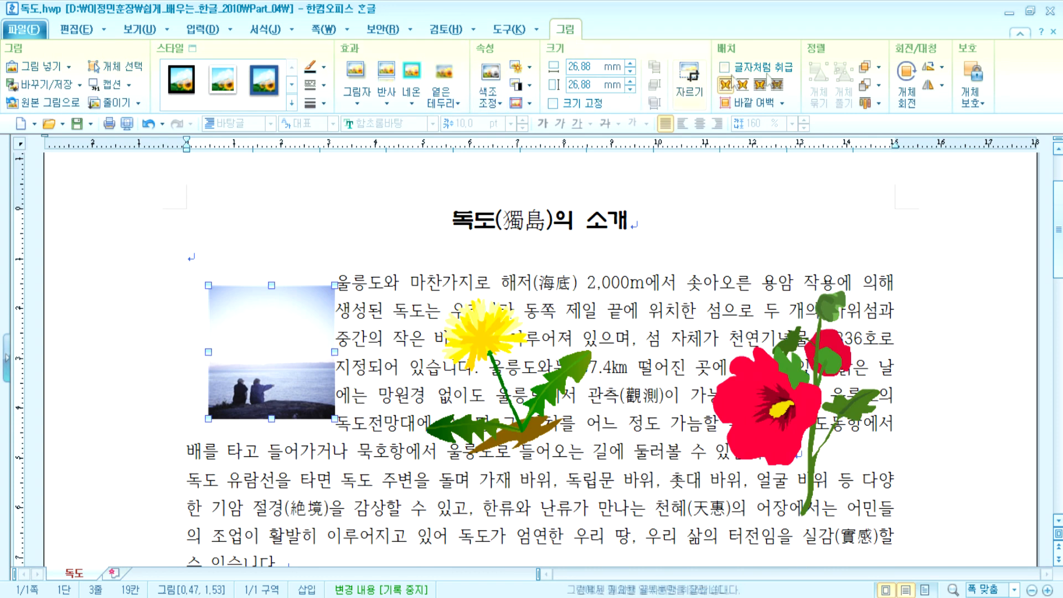
left_click(475, 336)
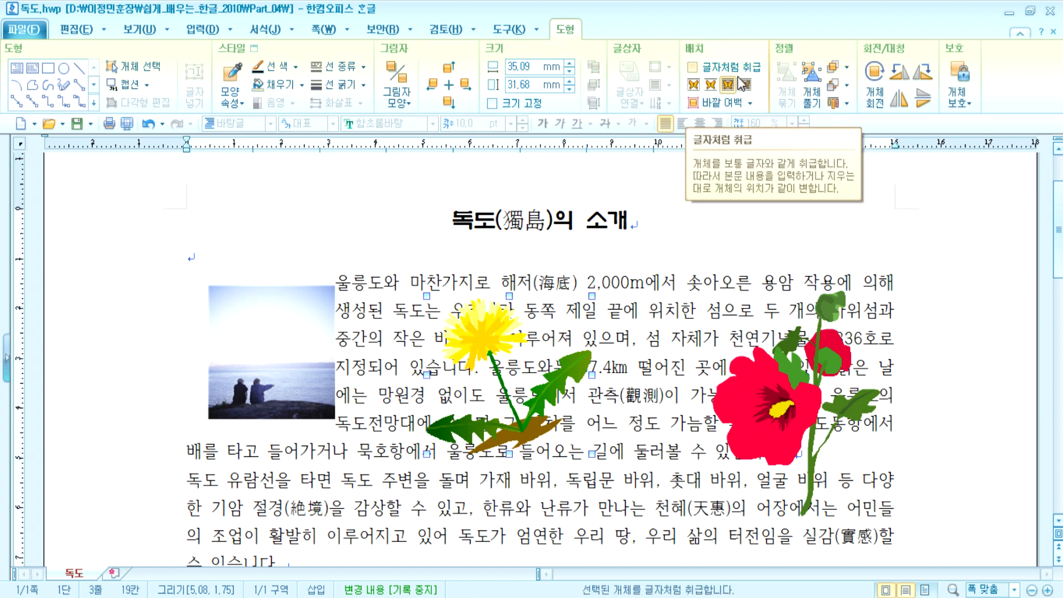
left_click_drag(492, 342, 750, 465)
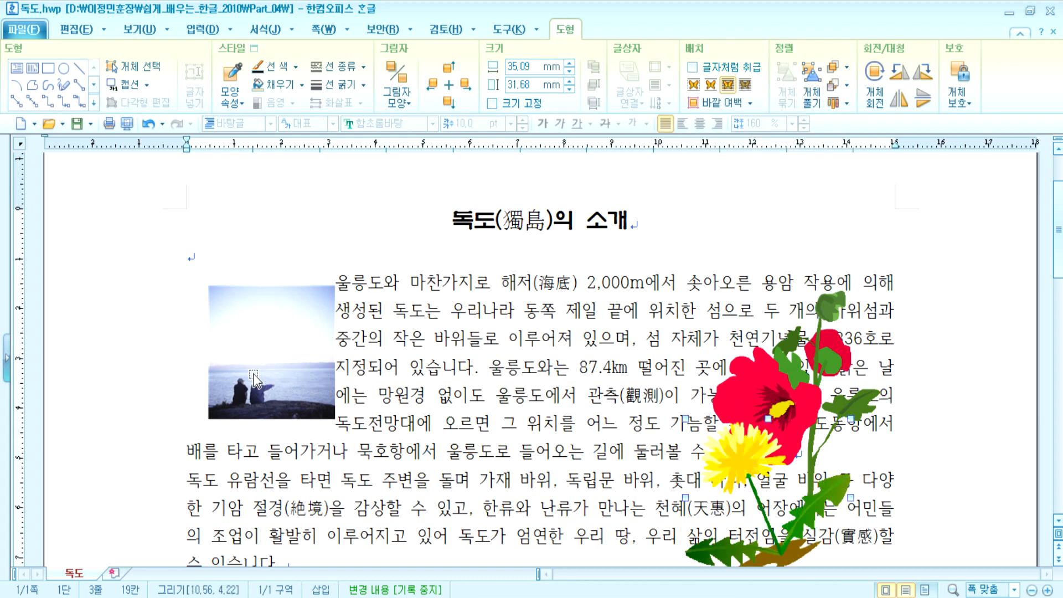
Set the 휴식 picture to 글자처럼 취급 and move it into the title between 독도 and (獨島)
left_click(249, 357)
left_click_drag(250, 356, 242, 348)
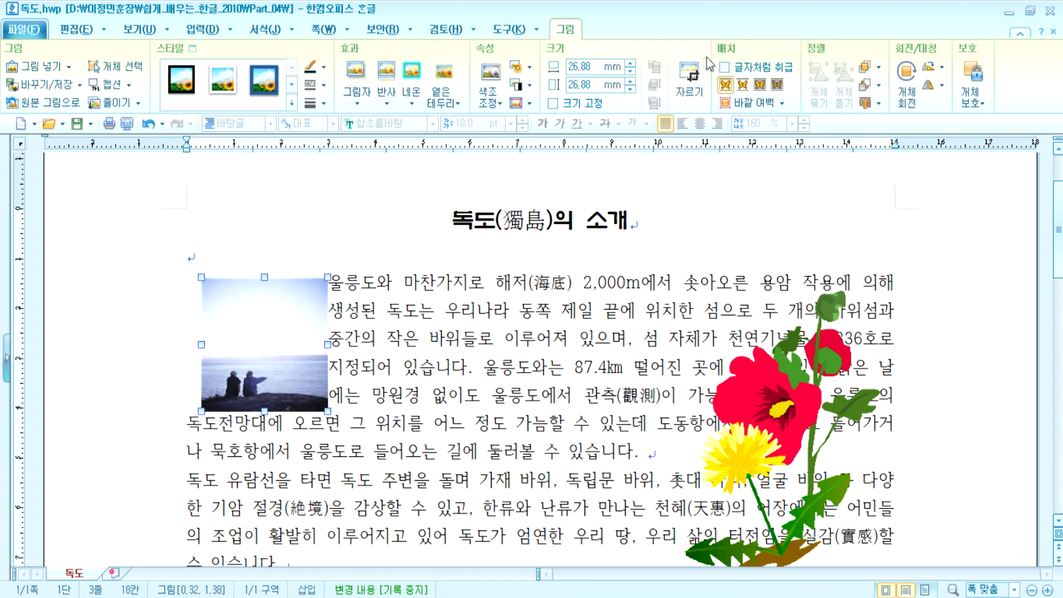
left_click(727, 71)
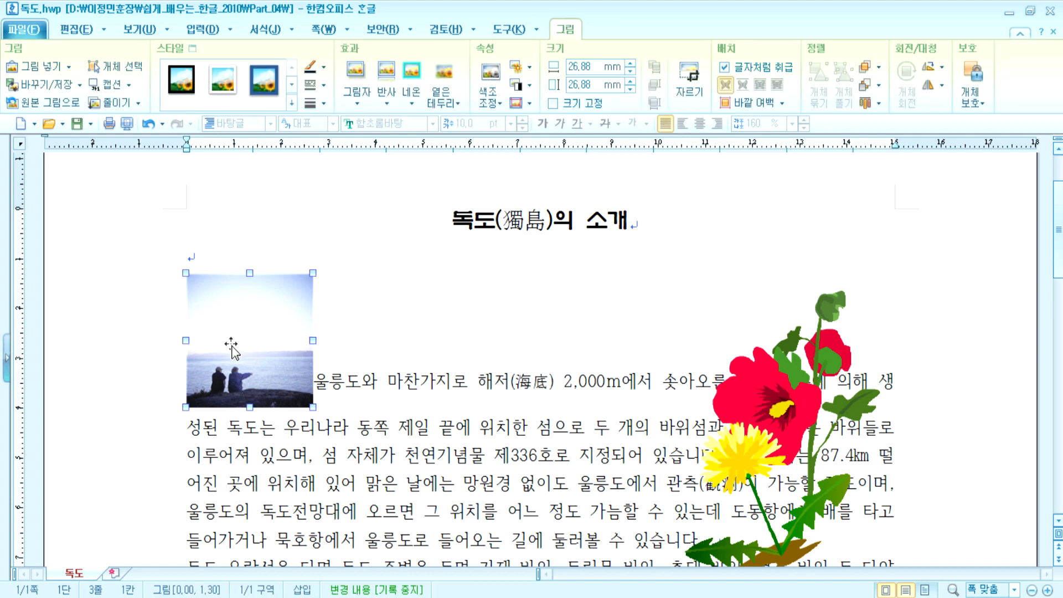
left_click_drag(231, 348, 568, 270)
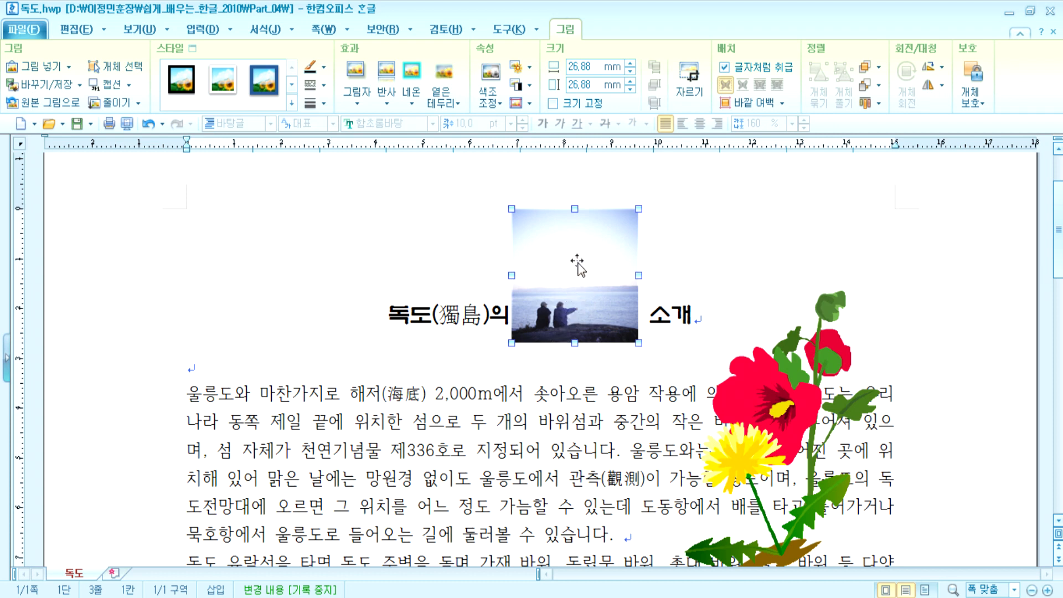
left_click_drag(578, 265, 459, 288)
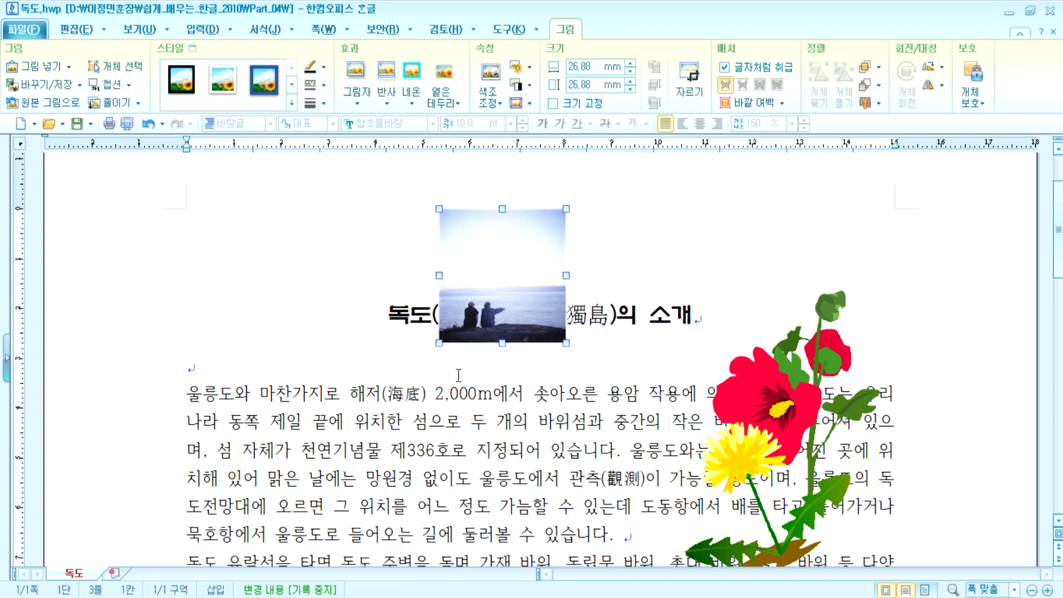
left_click_drag(520, 310, 432, 314)
Try to move a block of body text into the title line and undo the move
left_click_drag(203, 395, 409, 446)
left_click_drag(387, 397, 693, 315)
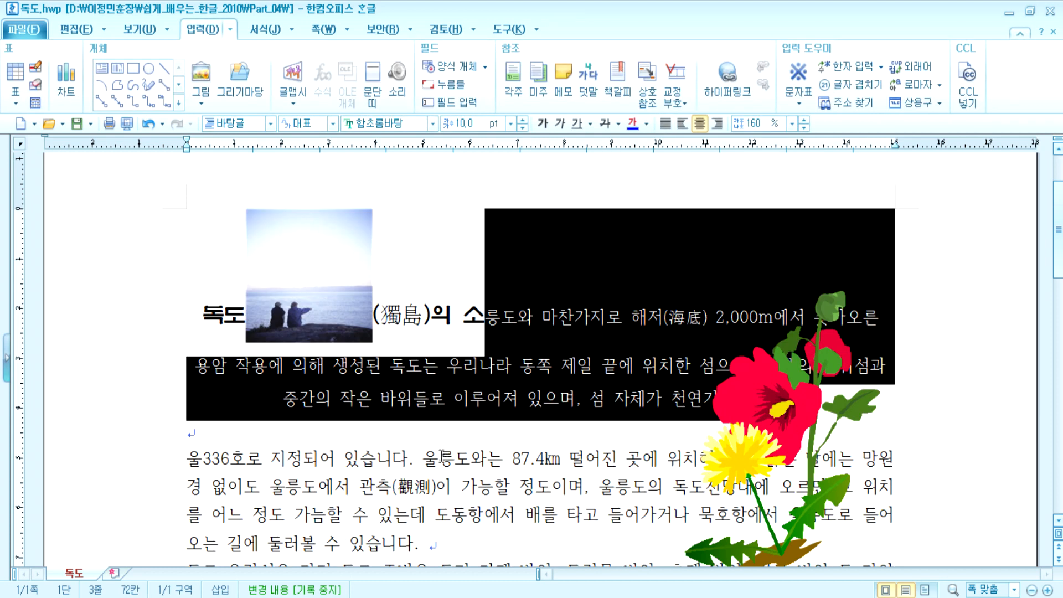
key("ctrl+z")
Turn off 글자처럼 취급 for the picture and view its object properties without changing anything
left_click(487, 315)
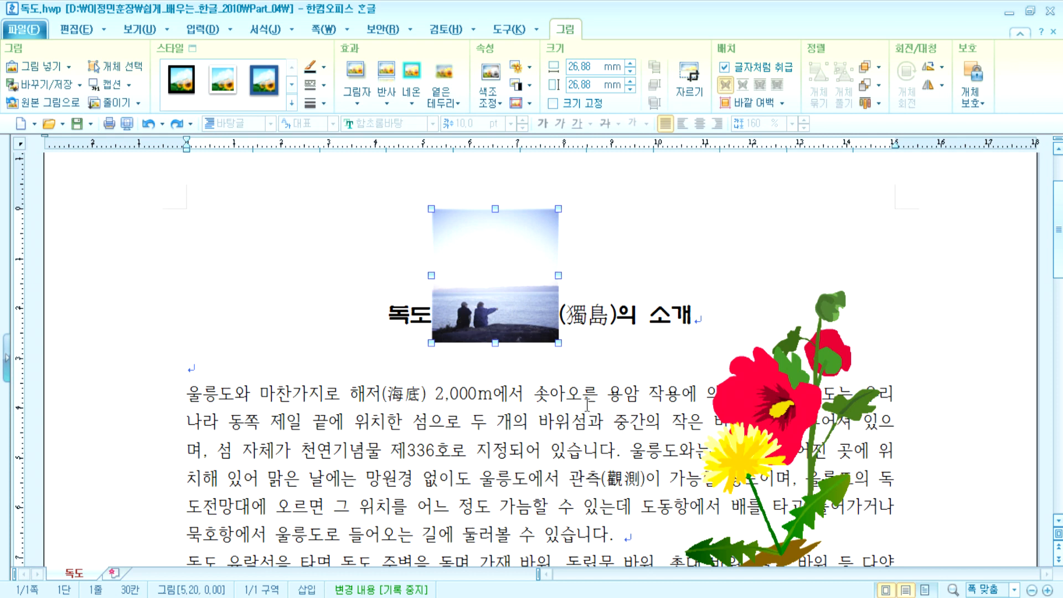
left_click(745, 67)
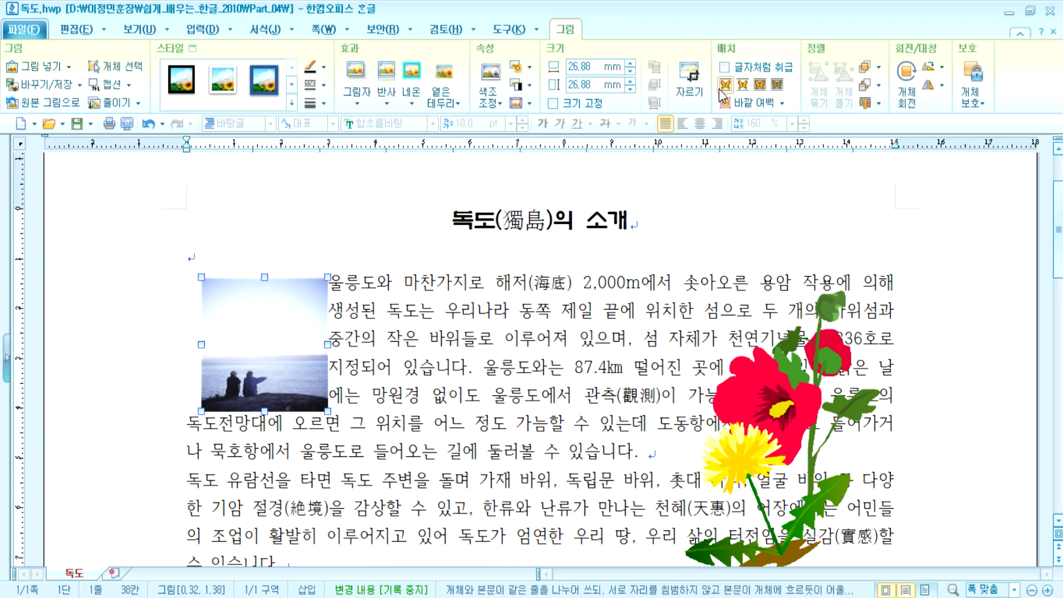
double_click(212, 356)
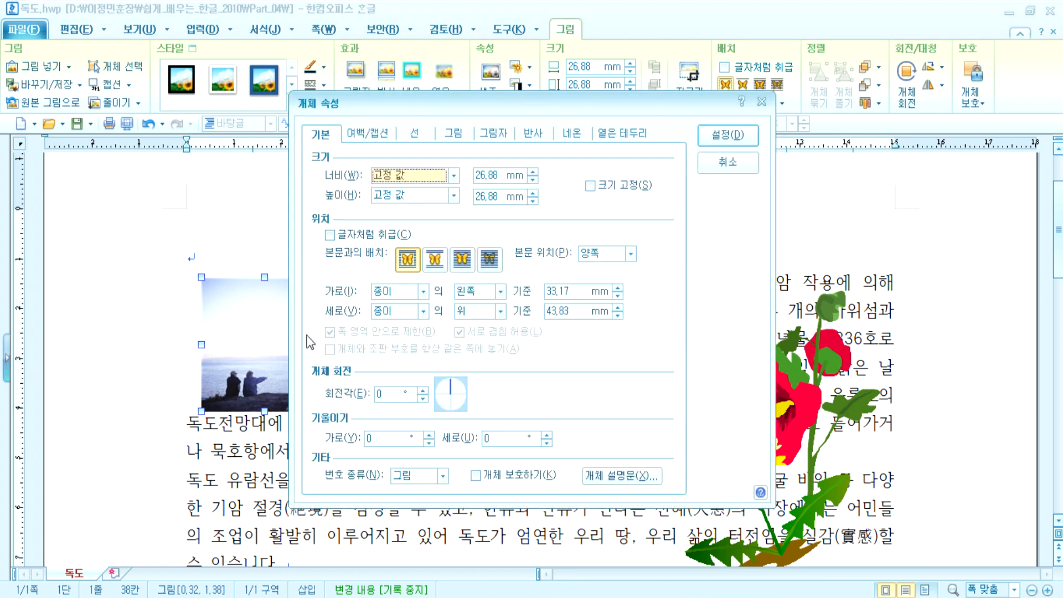
left_click(723, 162)
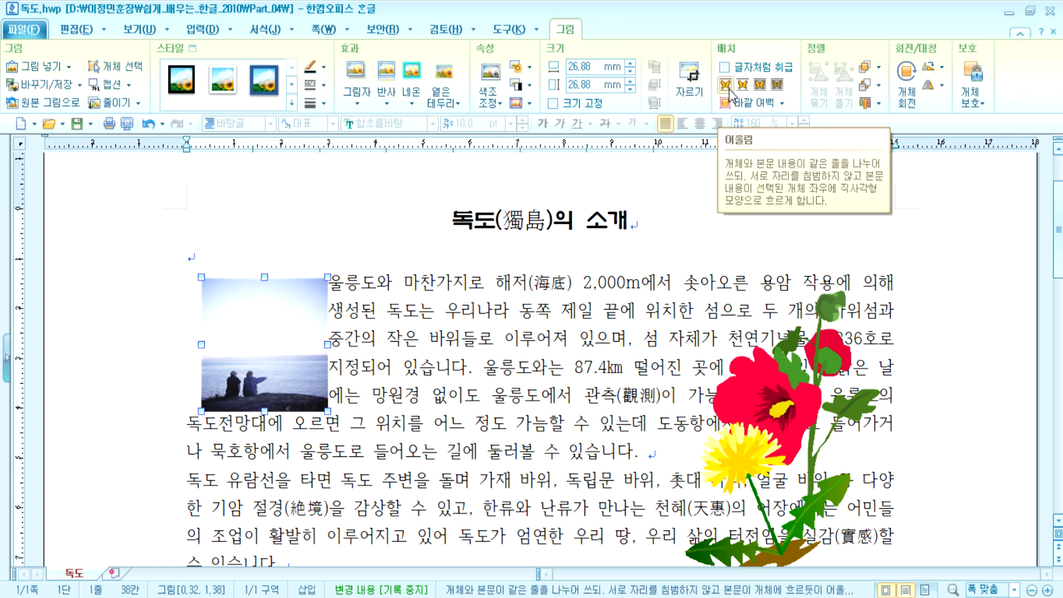
Move the picture inside the paragraph with 어울림 wrapping, switch it to 자리 차지, and move it between different text lines
left_click_drag(285, 327, 317, 413)
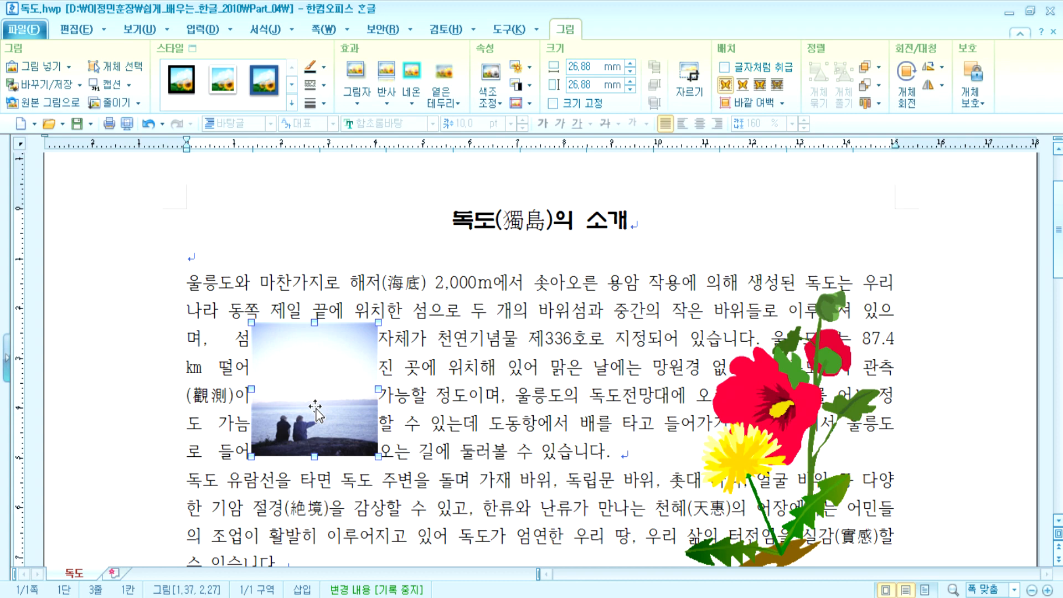
left_click(742, 86)
left_click_drag(297, 374, 368, 376)
left_click_drag(386, 452, 481, 491)
scroll(483, 496, "down", 3)
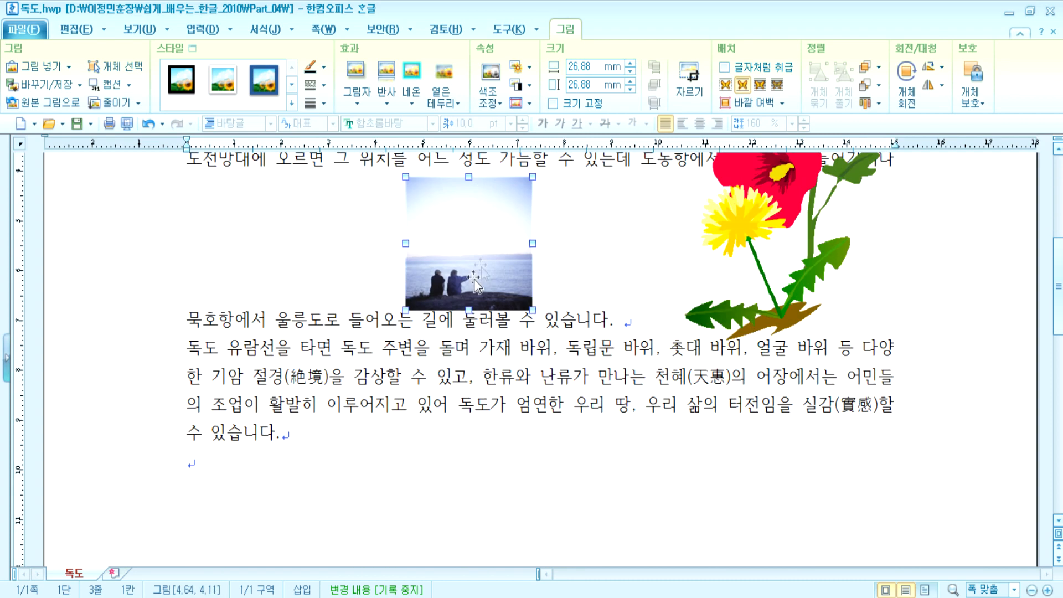
left_click_drag(477, 279, 439, 382)
scroll(430, 446, "up", 3)
left_click_drag(430, 446, 402, 332)
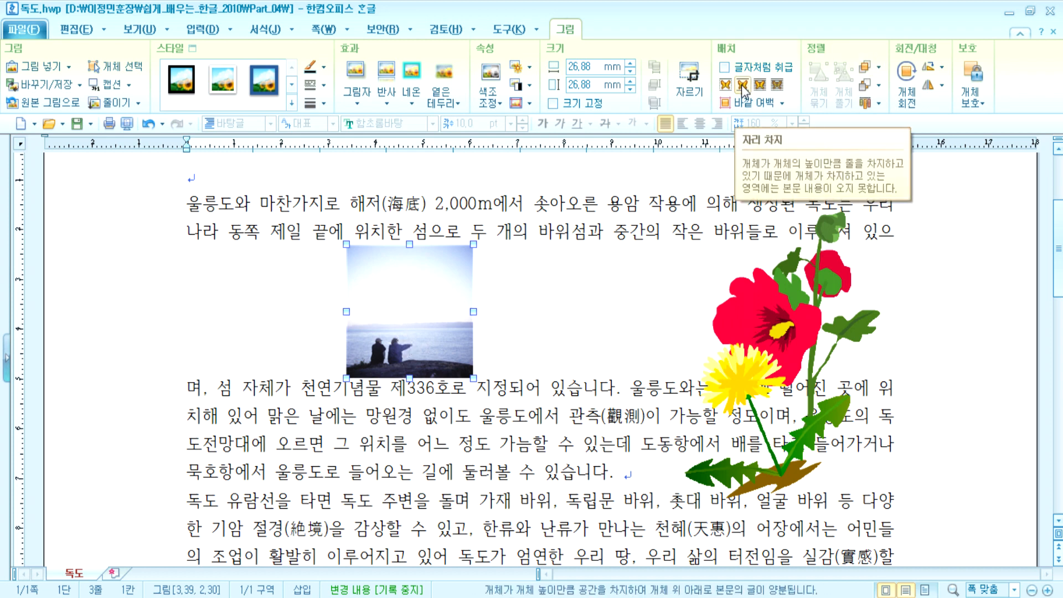
Bring the picture in front of the text, move it lower, and spread the 민들레 and 접시꽃 drawings apart
left_click(766, 88)
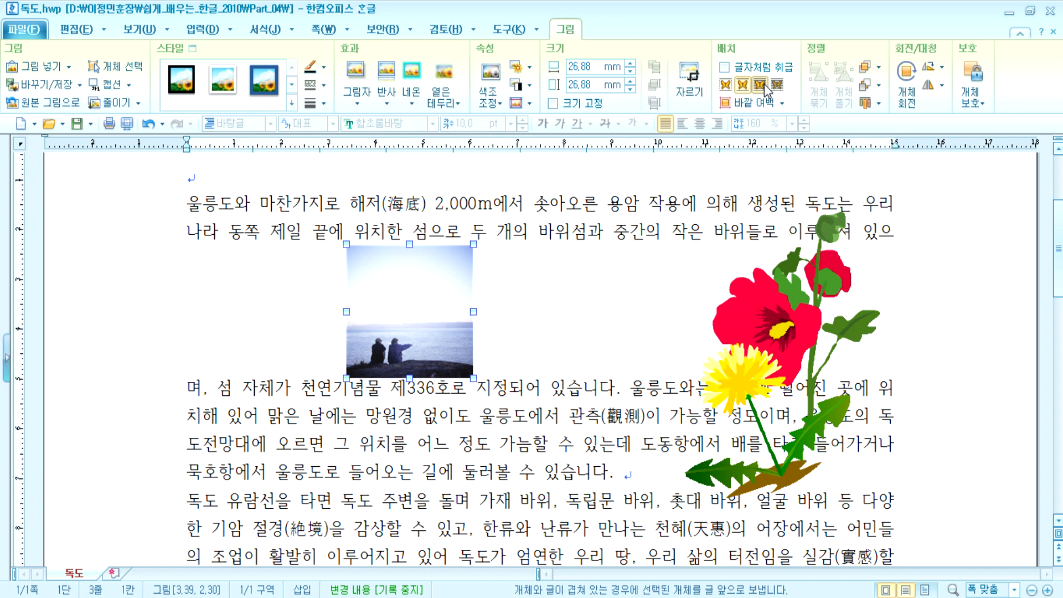
left_click_drag(410, 282, 420, 336)
mouse_move(737, 388)
left_mouse_down()
mouse_move(619, 327)
mouse_move(624, 272)
left_mouse_up()
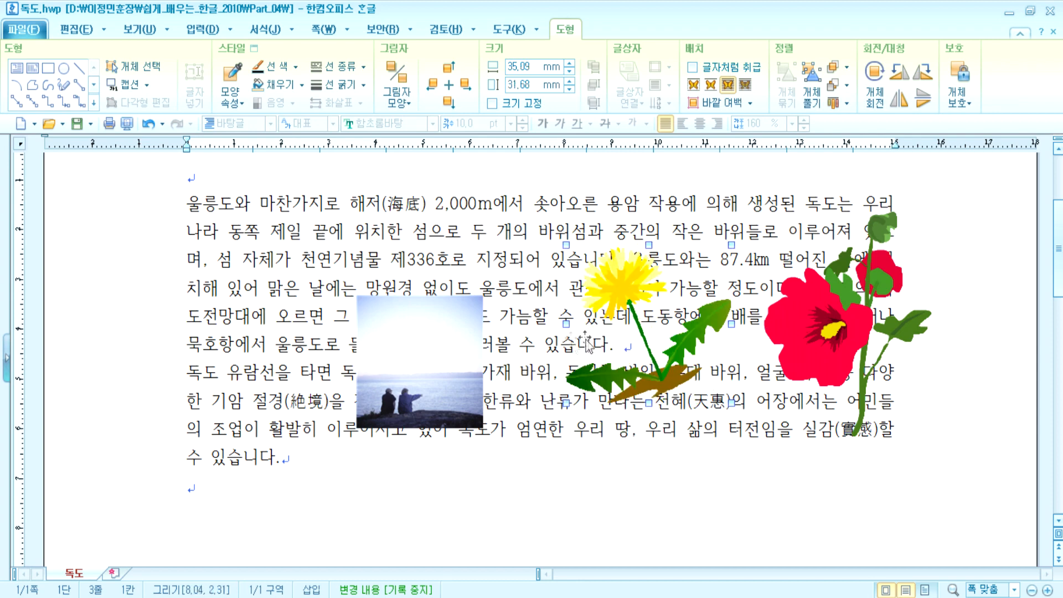
Move the picture over the first body paragraph, slightly in from its left edge and below its first line
left_click_drag(427, 346, 209, 268)
scroll(302, 409, "up", 3)
left_click_drag(207, 408, 176, 378)
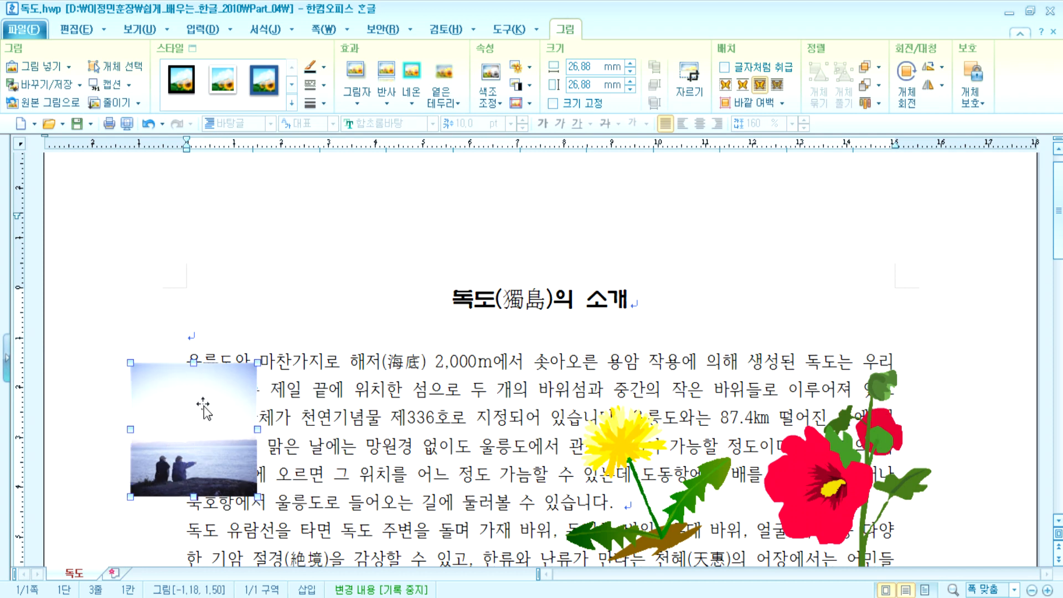
left_click_drag(204, 410, 327, 460)
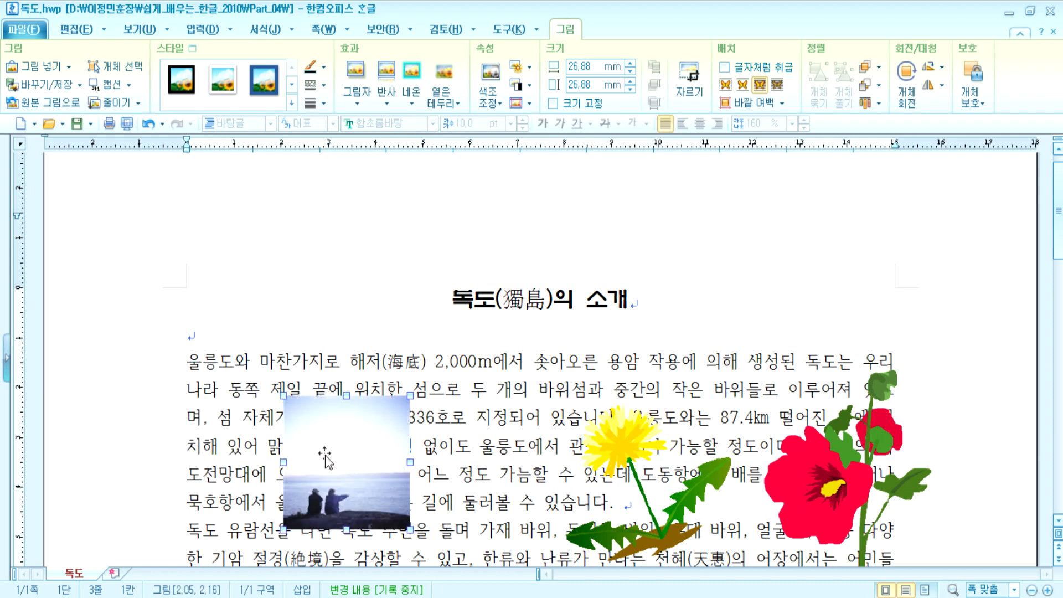
Send the picture behind the body text and deselect it
left_click(777, 86)
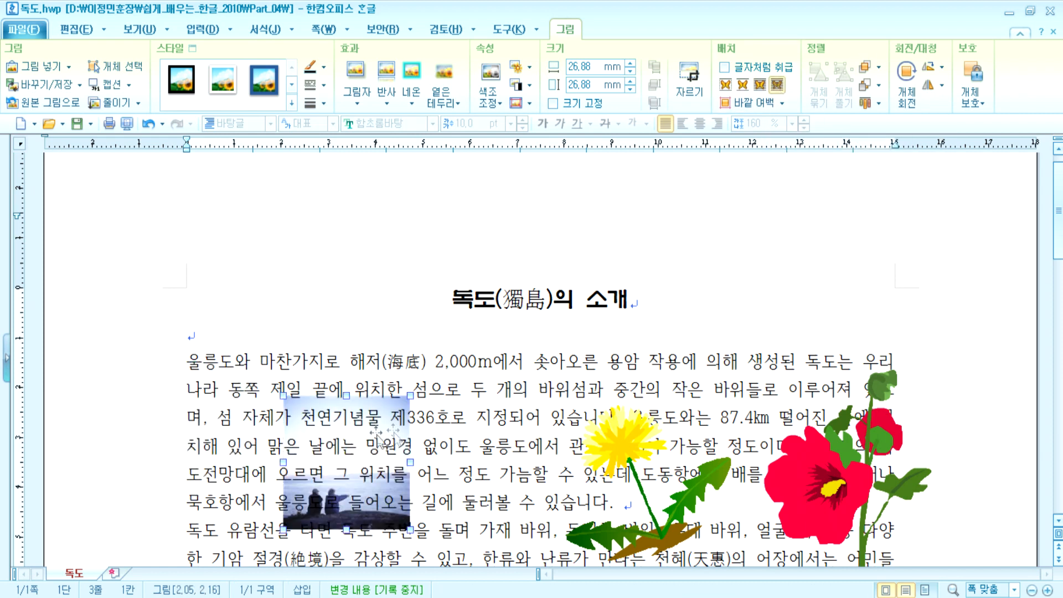
left_click(468, 446)
left_click(387, 427)
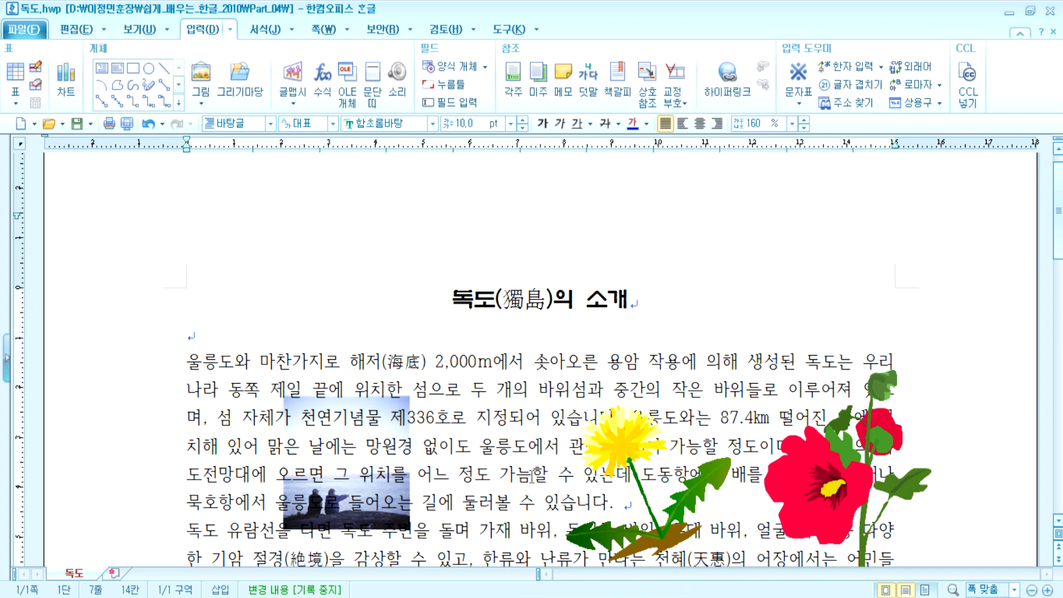
Test selecting the dandelion drawing in front of the text and the picture behind the text in turn
left_click(618, 446)
left_click(360, 470)
left_click(612, 441)
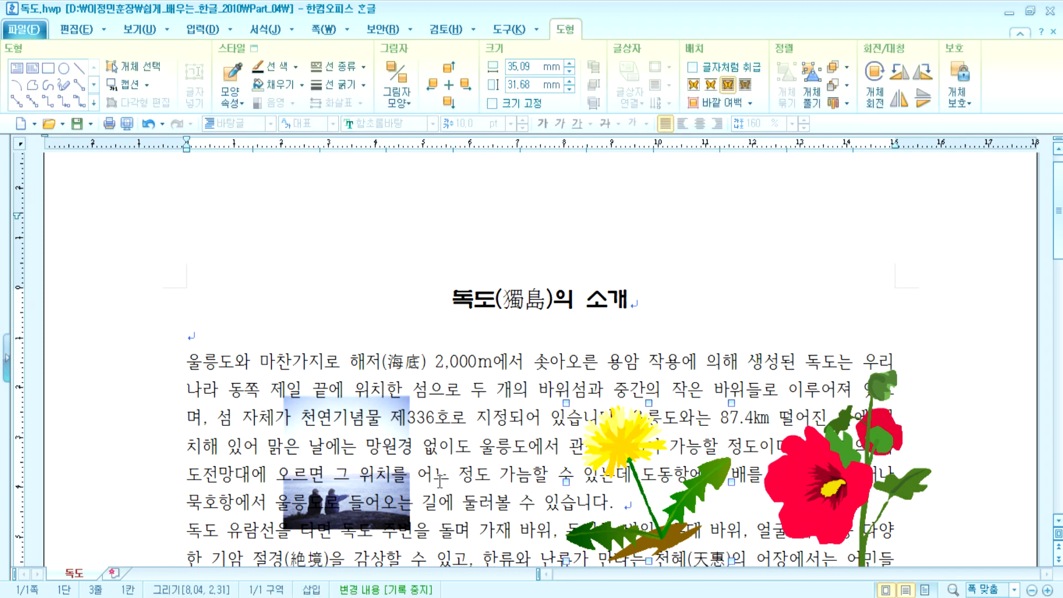
left_click(353, 471)
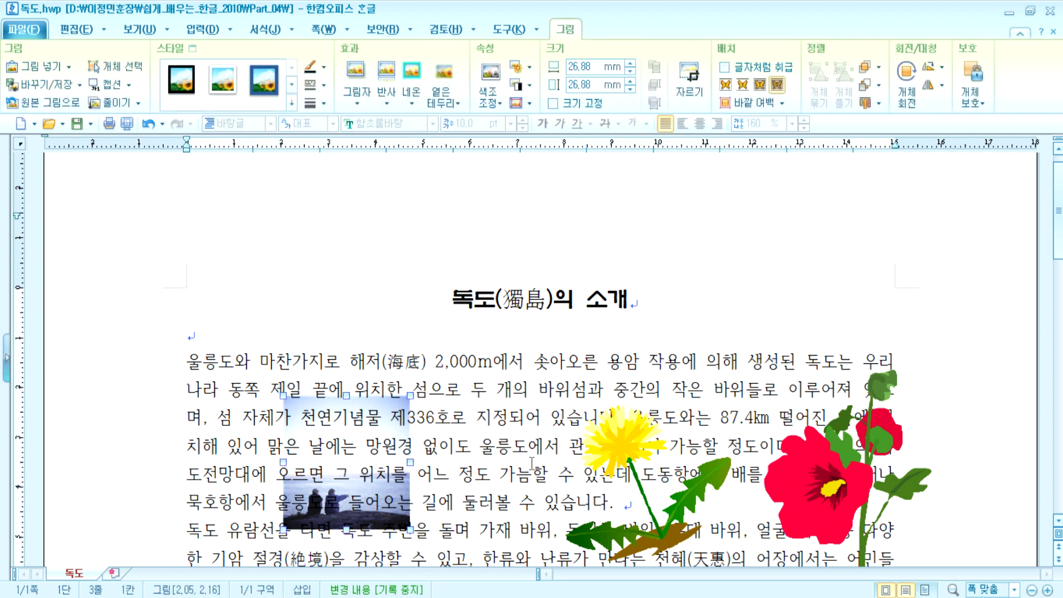
left_click(507, 393)
left_click(324, 433)
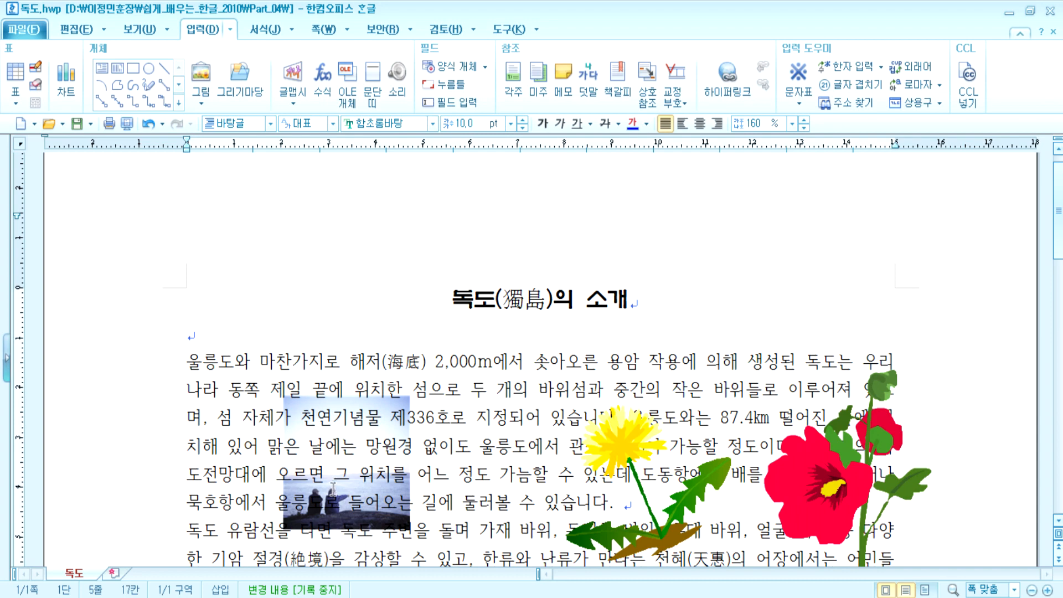
scroll(332, 491, "down", 1)
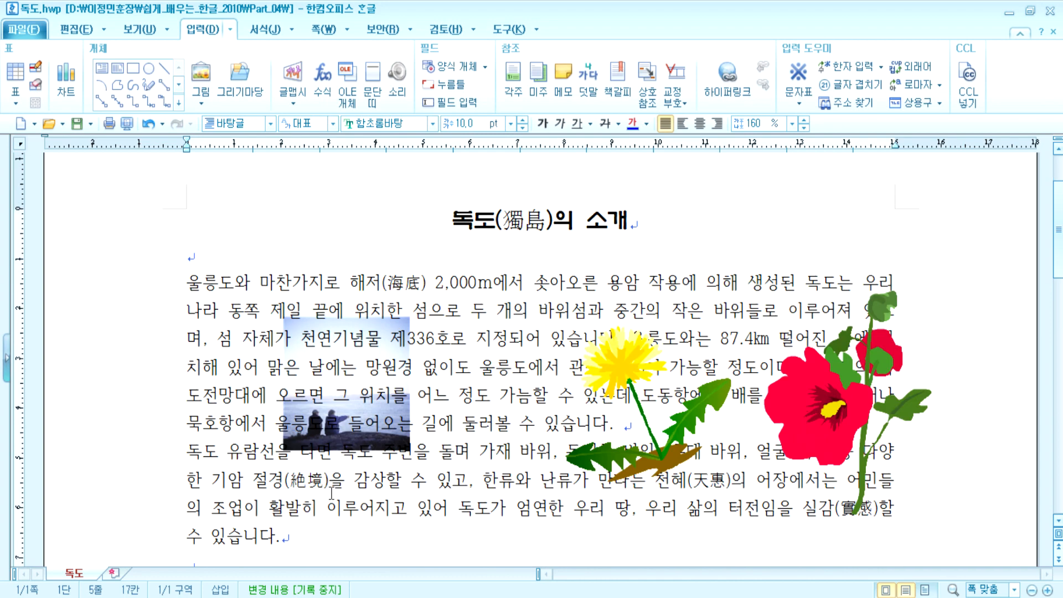
left_click(329, 439)
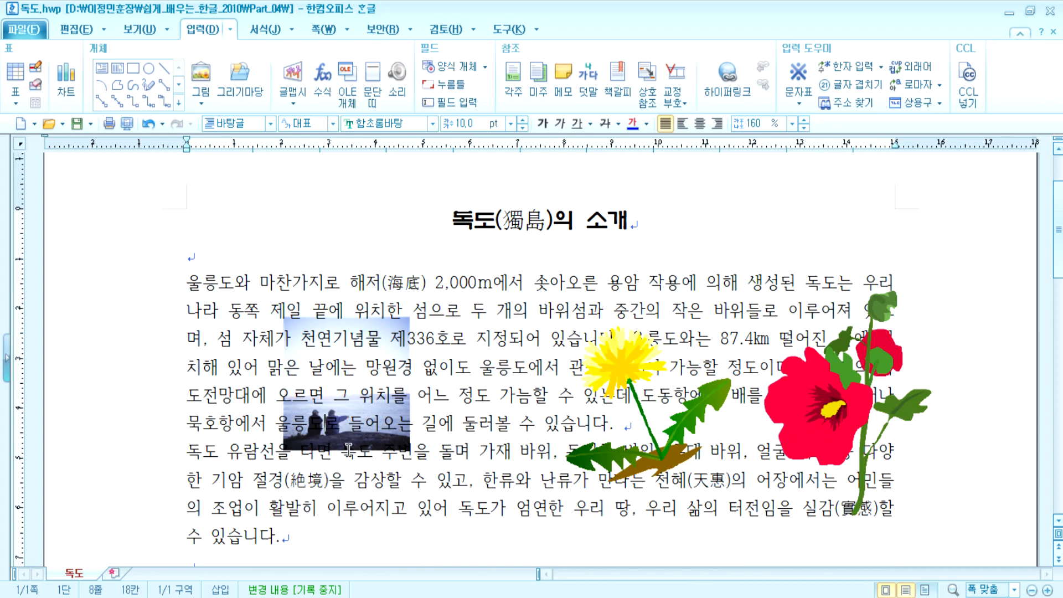
left_click(609, 374)
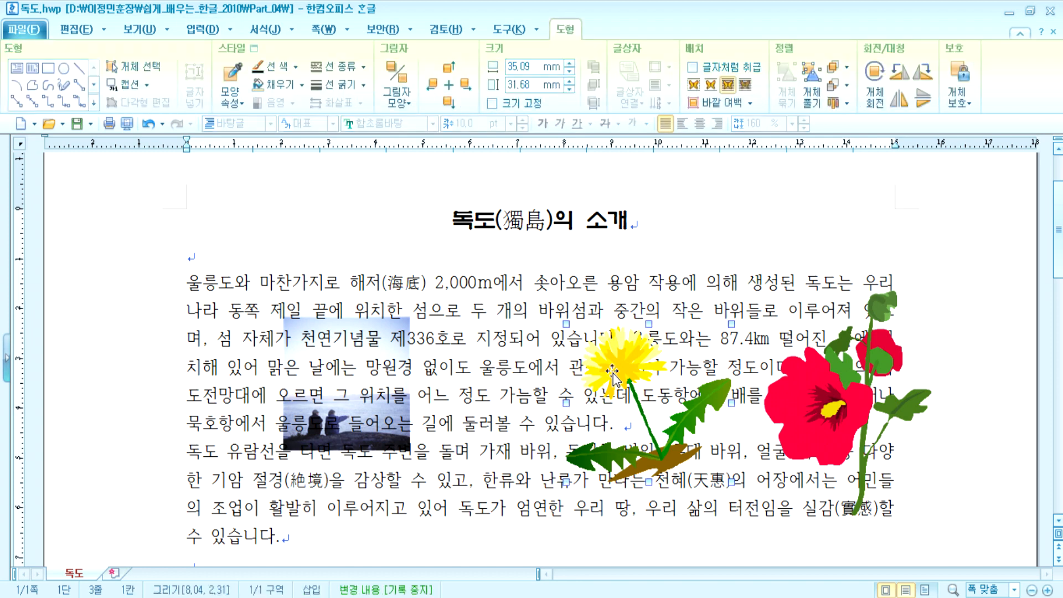
Switch the picture behind the text to 자리 차지 wrapping and move it below the third line of the first paragraph
left_click(385, 395)
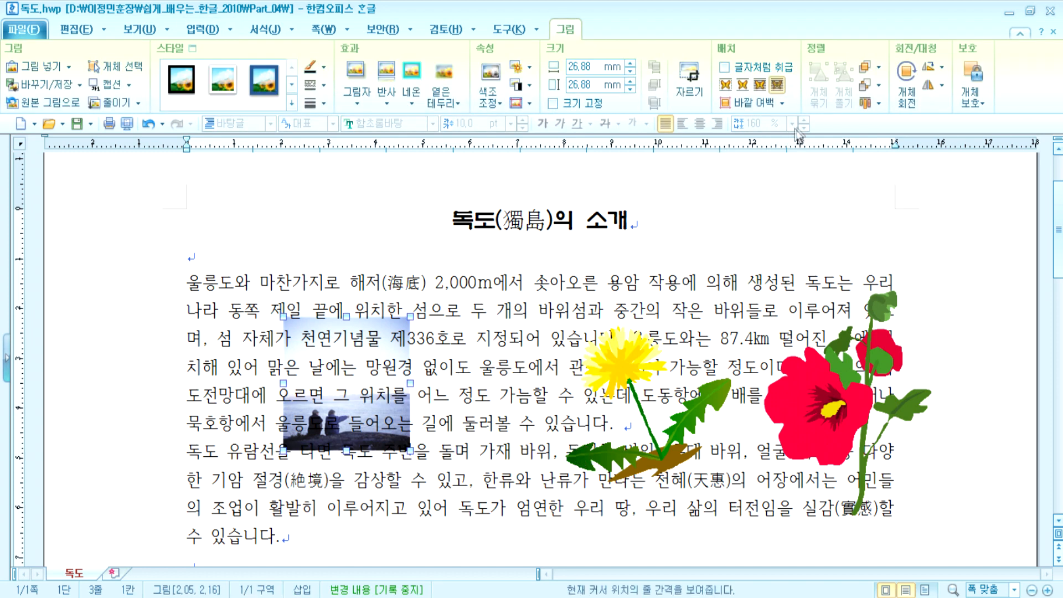
left_click(760, 84)
left_click_drag(323, 341, 397, 457)
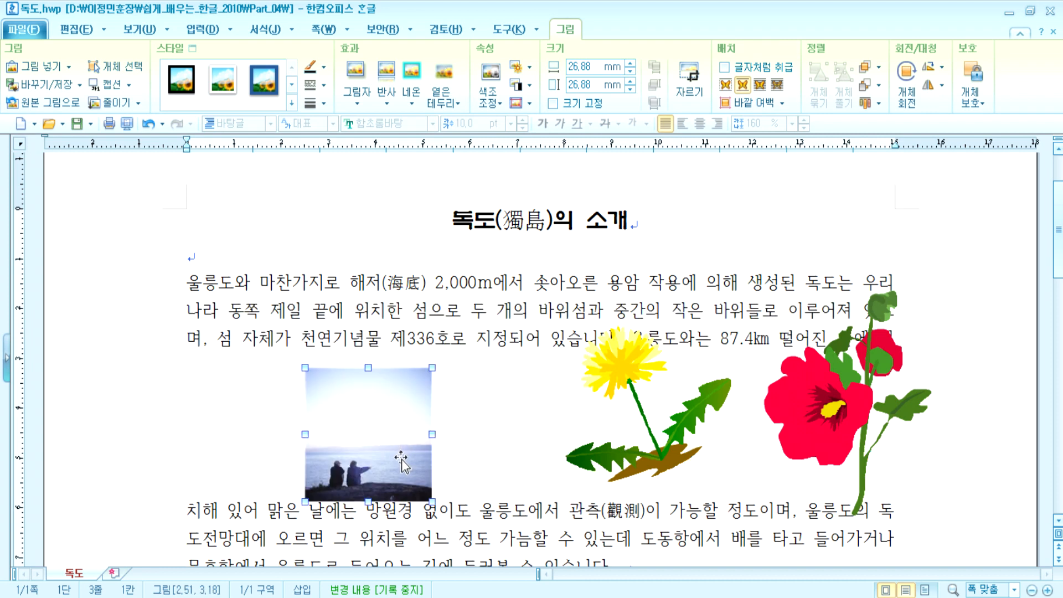
Set the picture's wrapping to 어울림, move it to the upper-left corner of the first body paragraph, and deselect it
left_click(725, 85)
left_click_drag(353, 427, 252, 343)
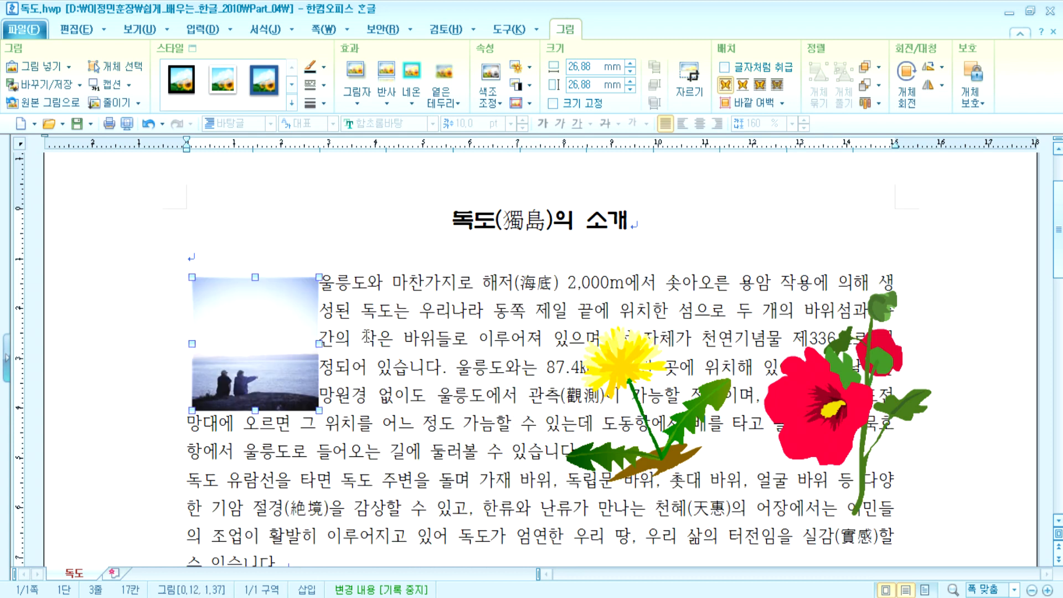
left_click(391, 421)
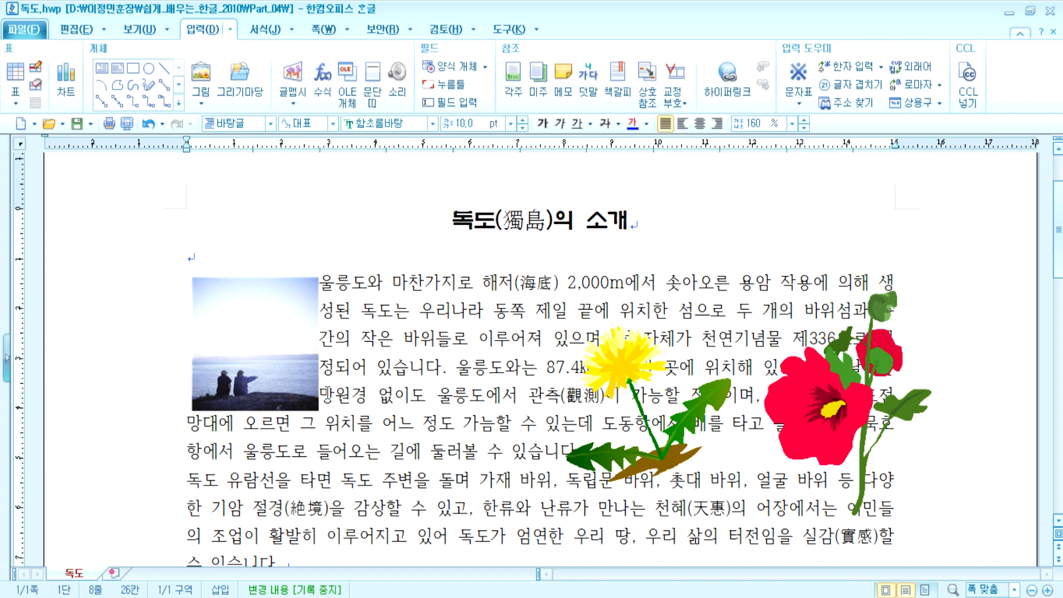
Set the picture's right outer margin to 2.00 mm and nudge the picture slightly to the left
double_click(255, 337)
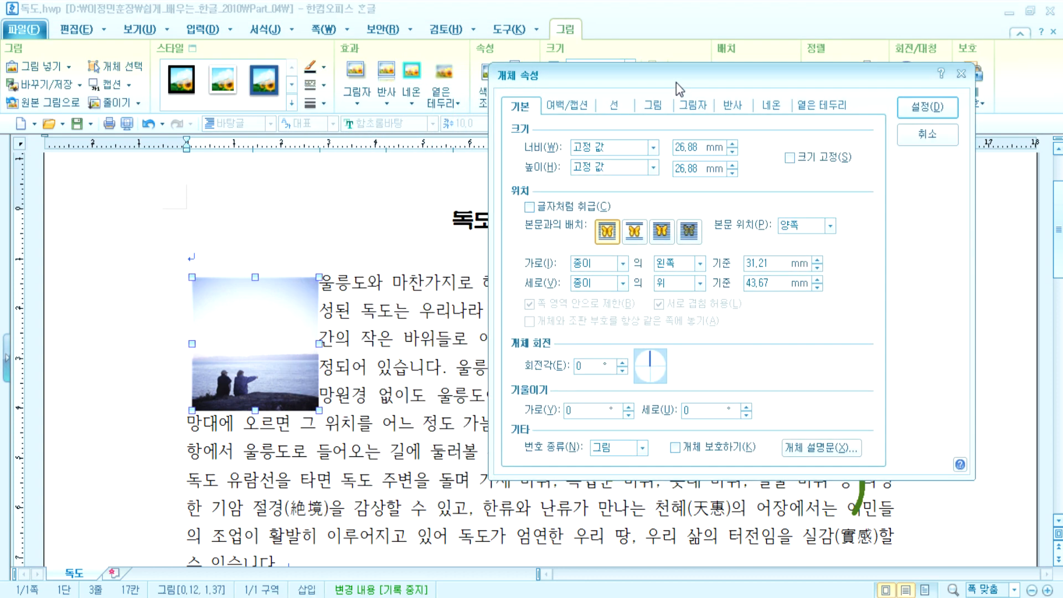
left_click(567, 107)
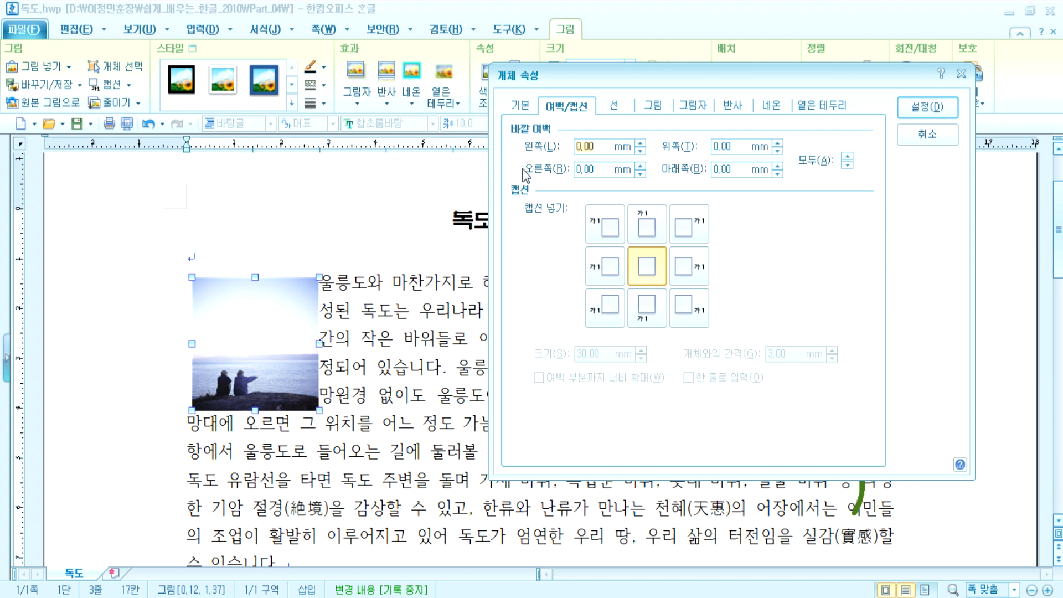
left_click(641, 166)
left_click(641, 165)
left_click(924, 111)
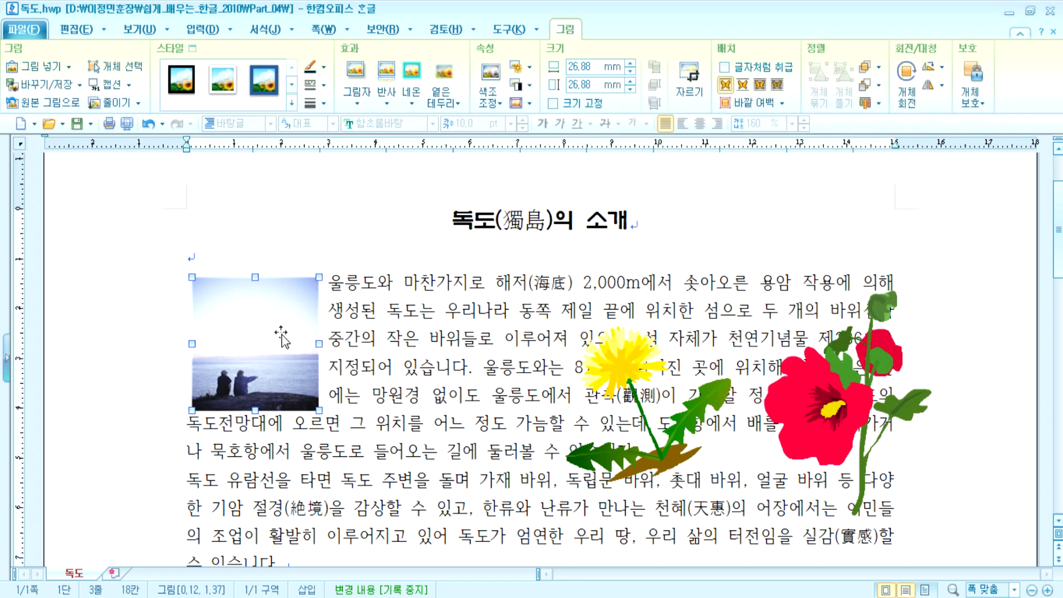
left_click_drag(282, 333, 281, 334)
key("Left")
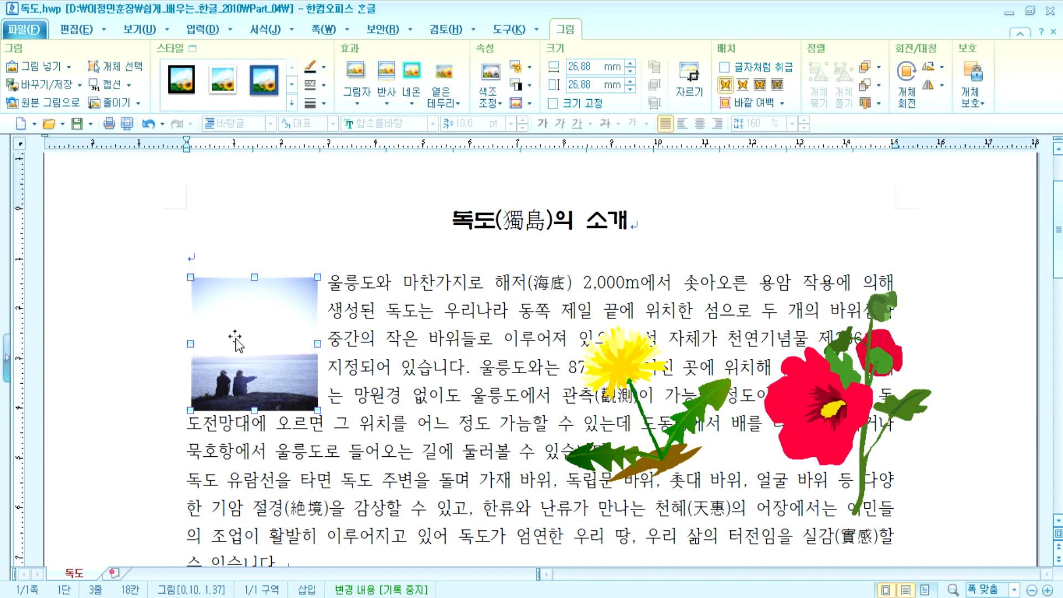
Try changing the picture's bottom outer margin, and undo the change
double_click(211, 309)
left_click_drag(545, 114, 701, 92)
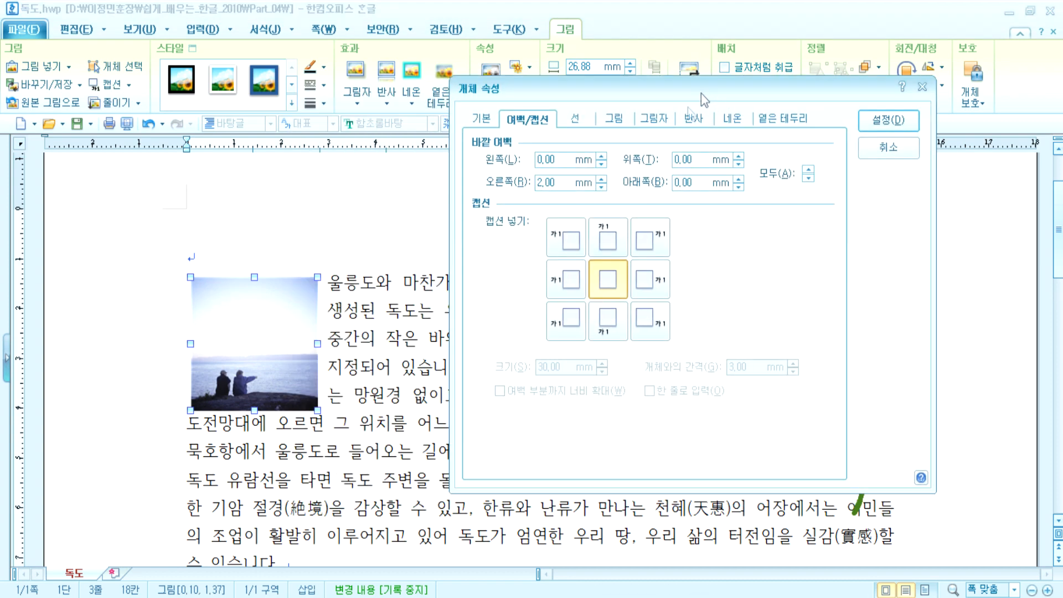
left_click(740, 187)
left_click(885, 120)
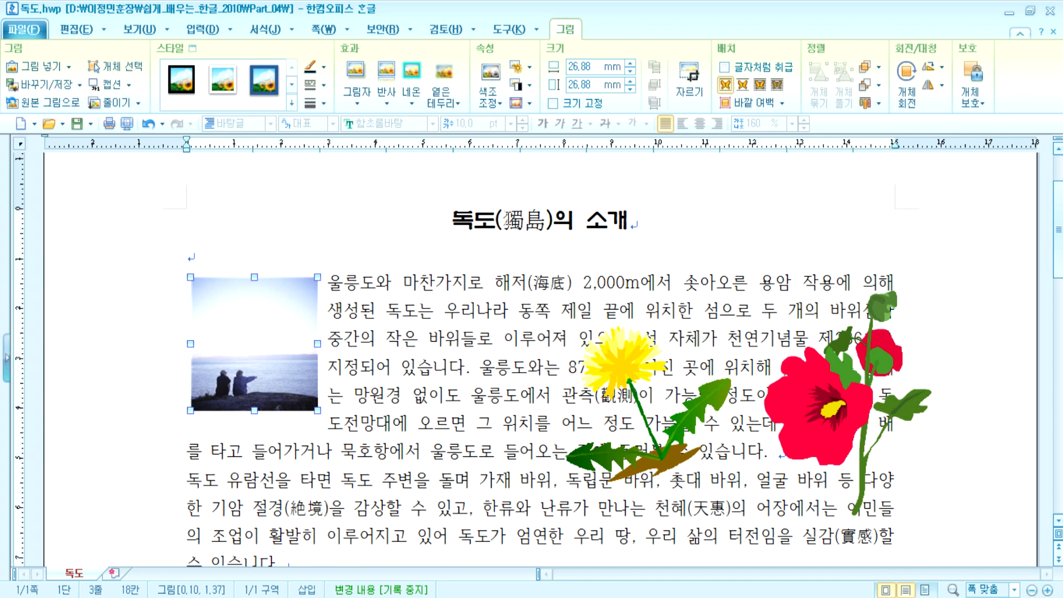
left_click(148, 123)
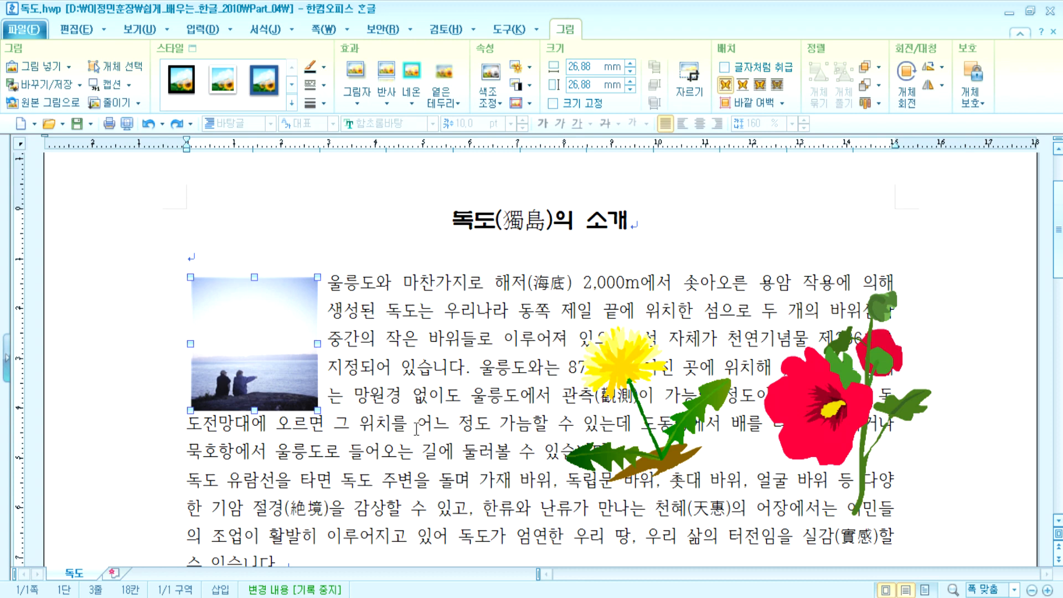
Enlarge the picture proportionally from its lower-right corner to about 29 mm square
left_click(285, 335)
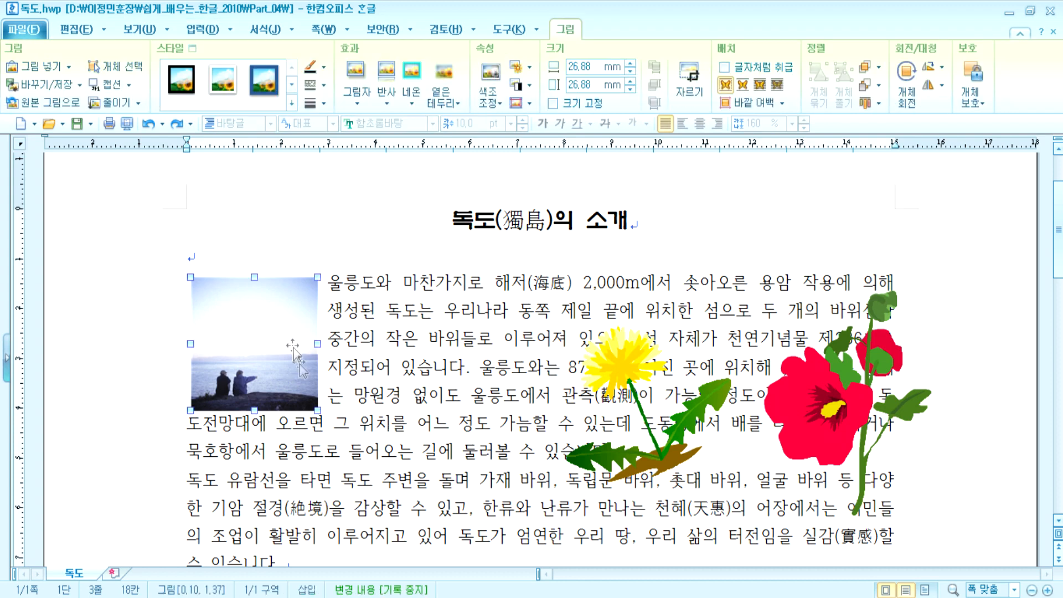
mouse_move(318, 411)
left_mouse_down()
mouse_move(267, 339)
mouse_move(352, 451)
mouse_move(329, 424)
left_mouse_up()
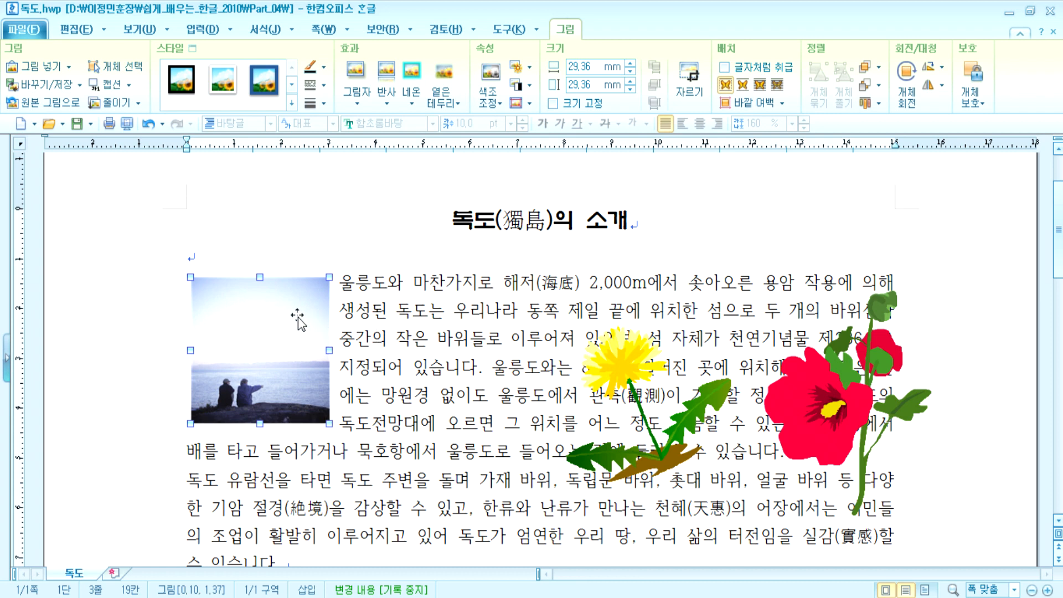
Review the picture's basic, outer margin and caption properties, and close them without changing anything
double_click(258, 322)
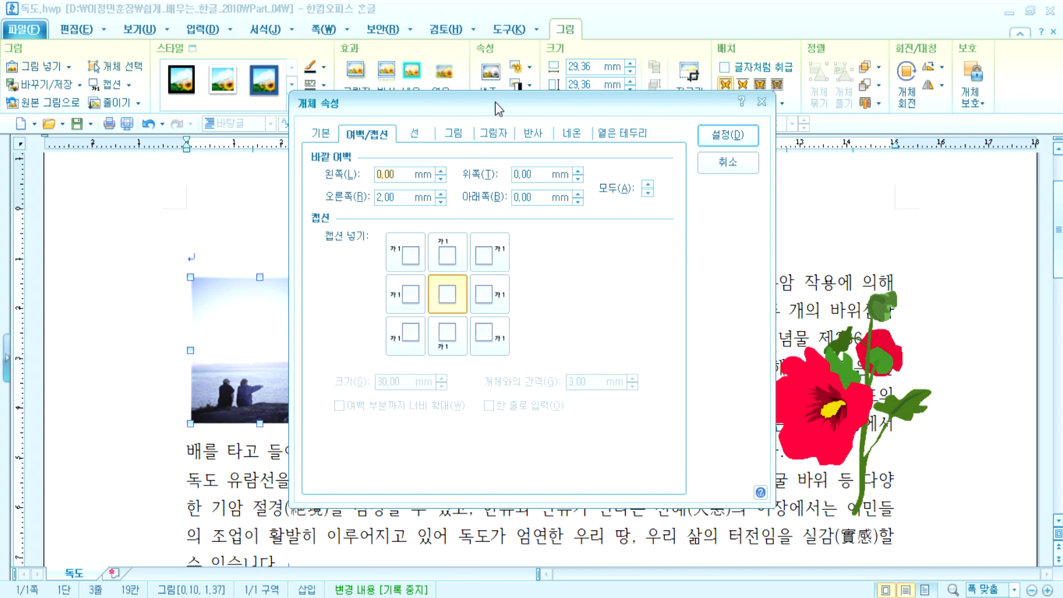
left_click(729, 166)
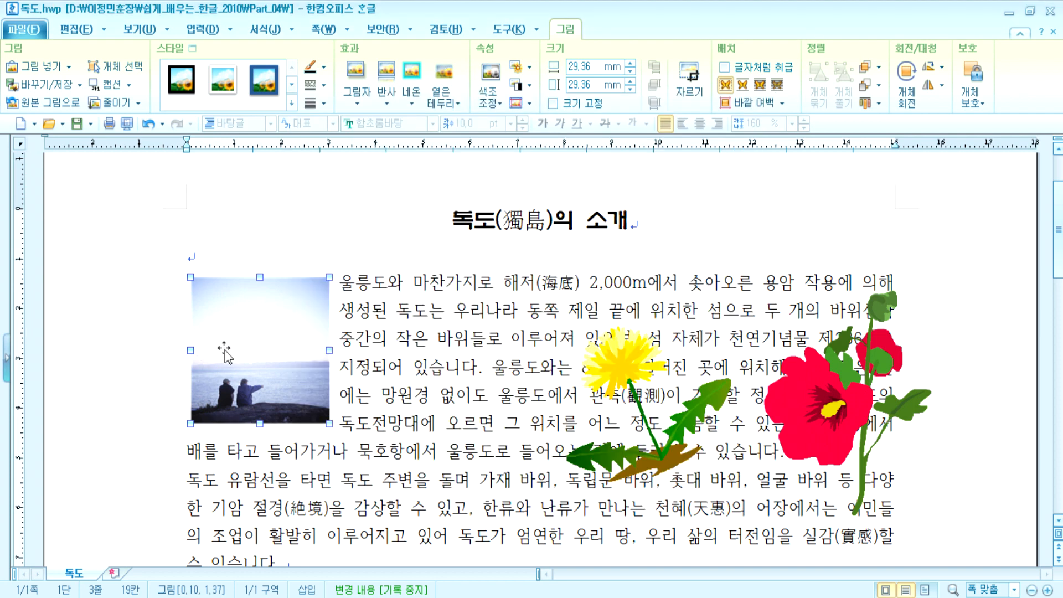
double_click(237, 324)
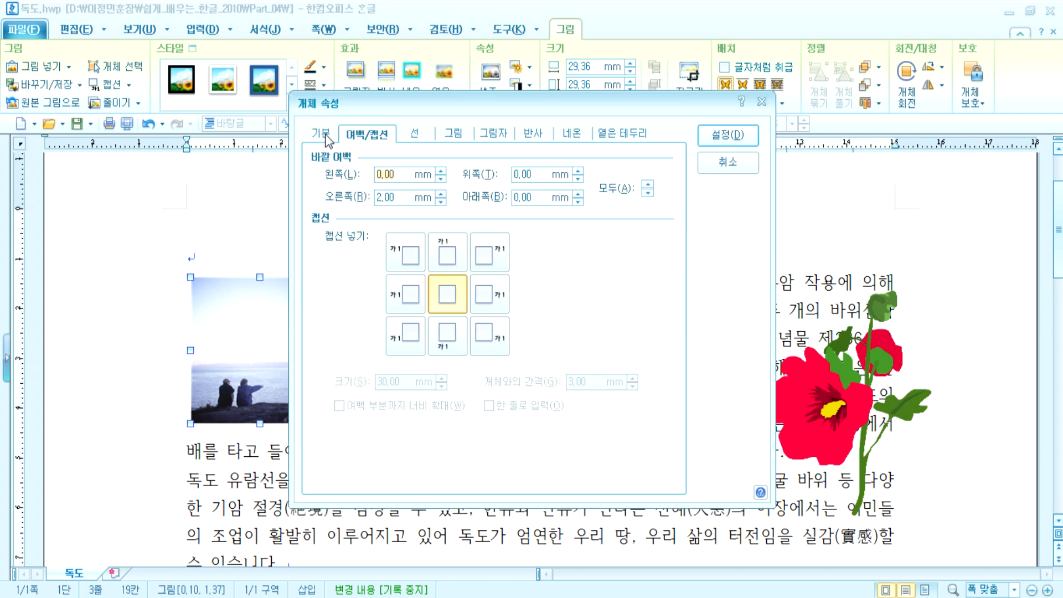
left_click_drag(367, 106, 480, 91)
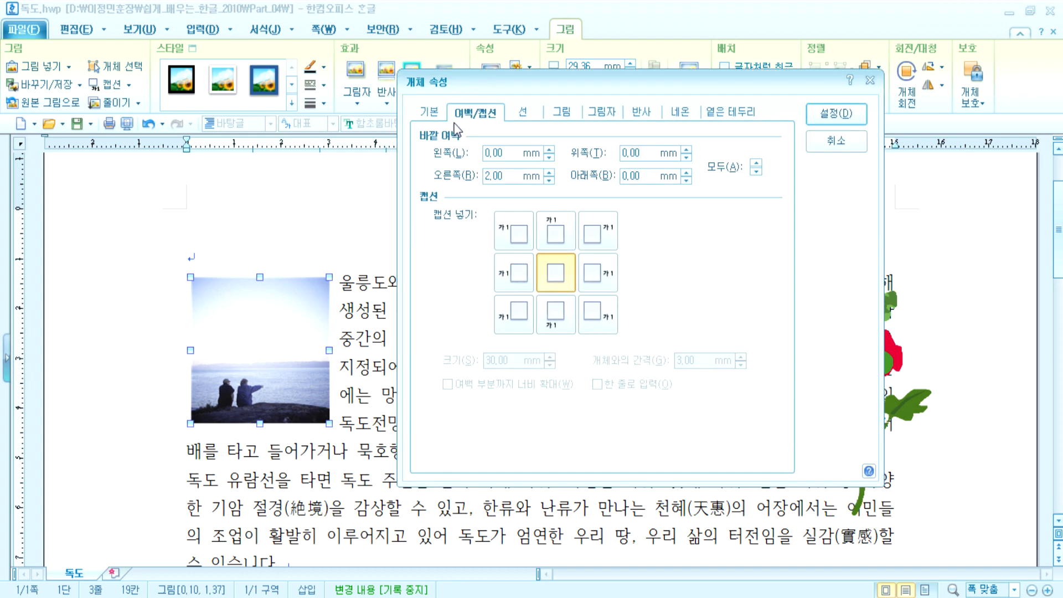
left_click(432, 115)
left_click(468, 115)
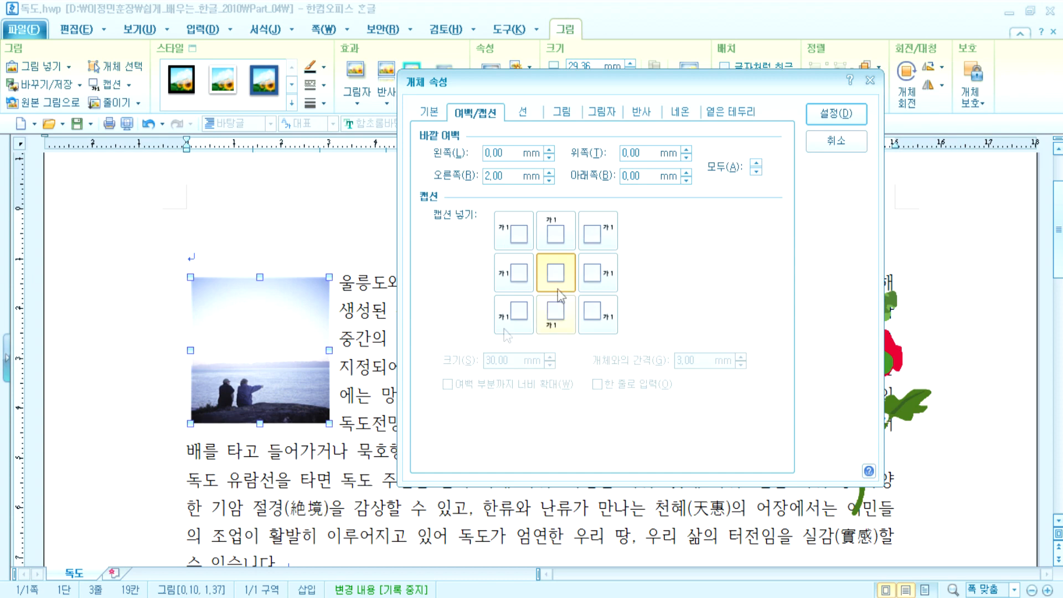
left_click(826, 145)
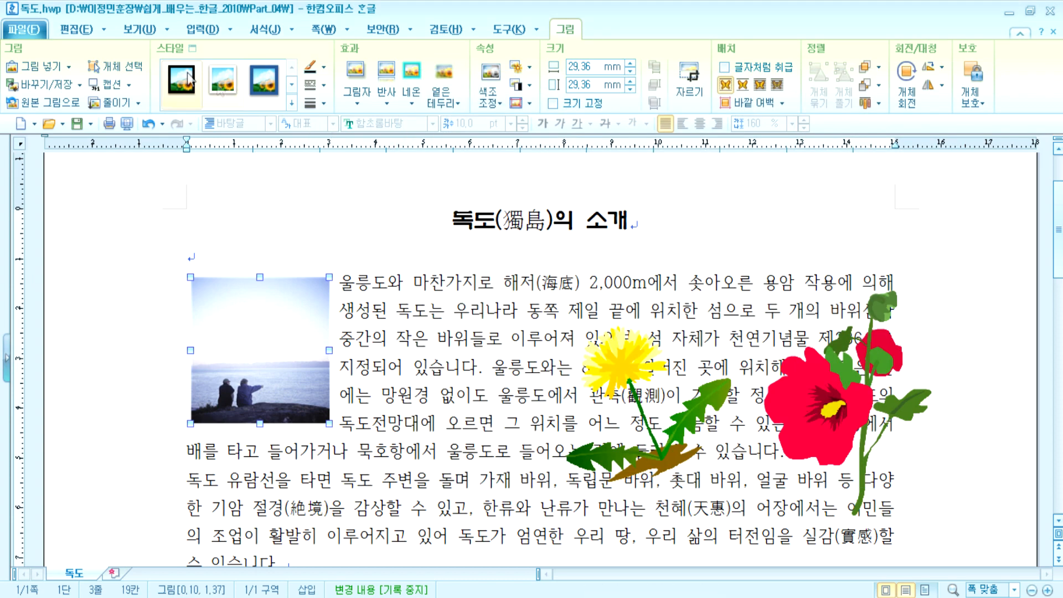
Preview the available frame styles, shadow effects and reflection effects on the picture
left_click(264, 80)
left_click(292, 104)
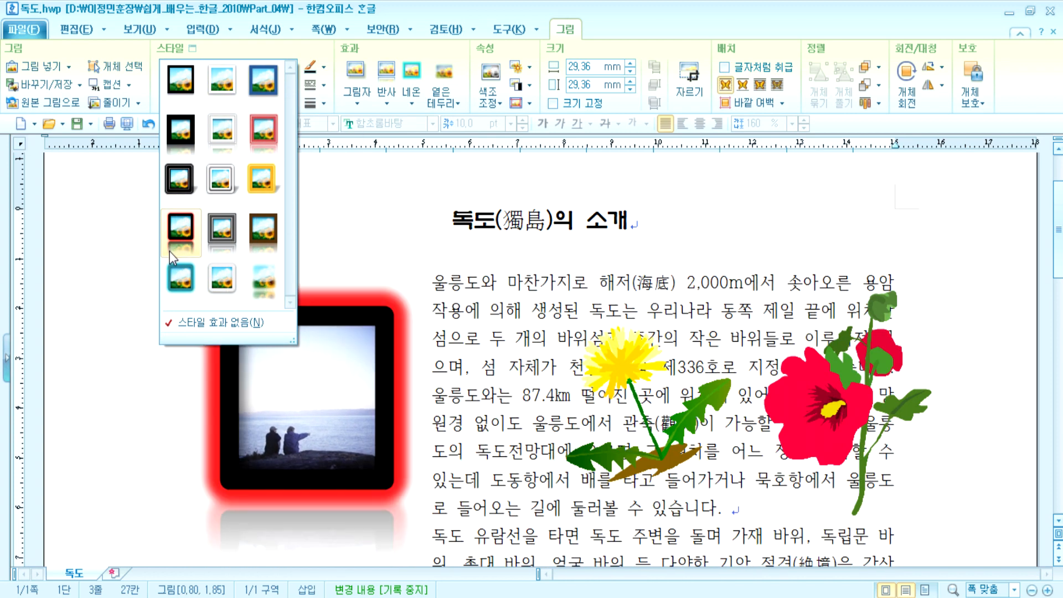
left_click(356, 48)
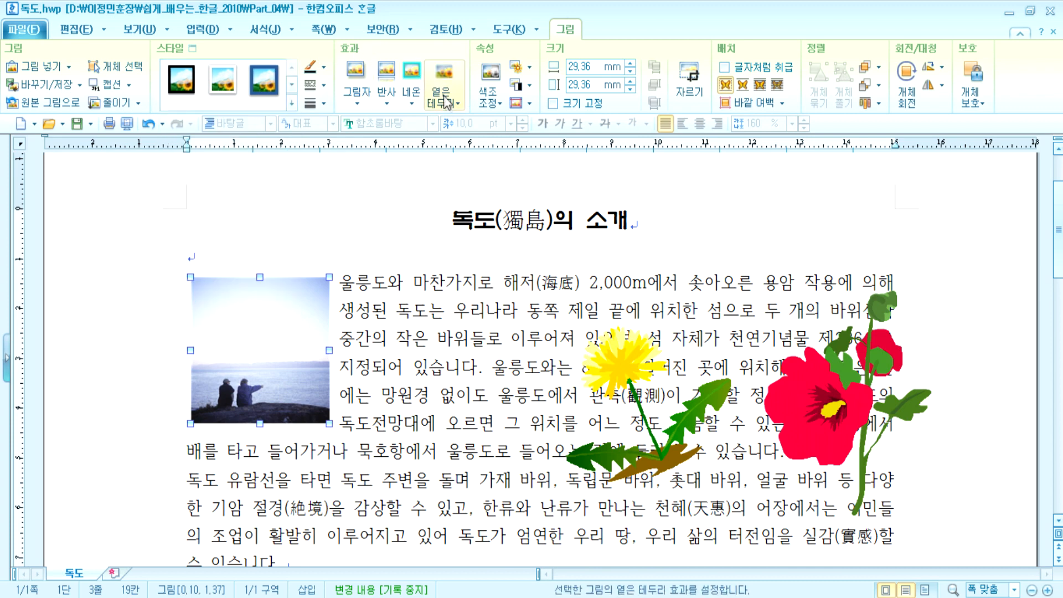
left_click(357, 97)
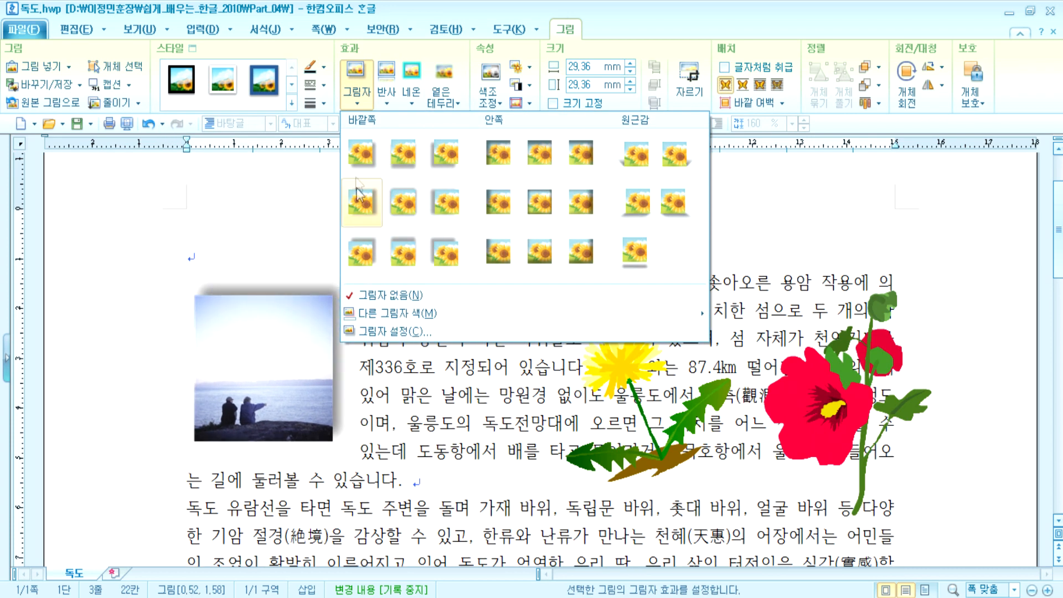
left_click(387, 92)
left_click(387, 91)
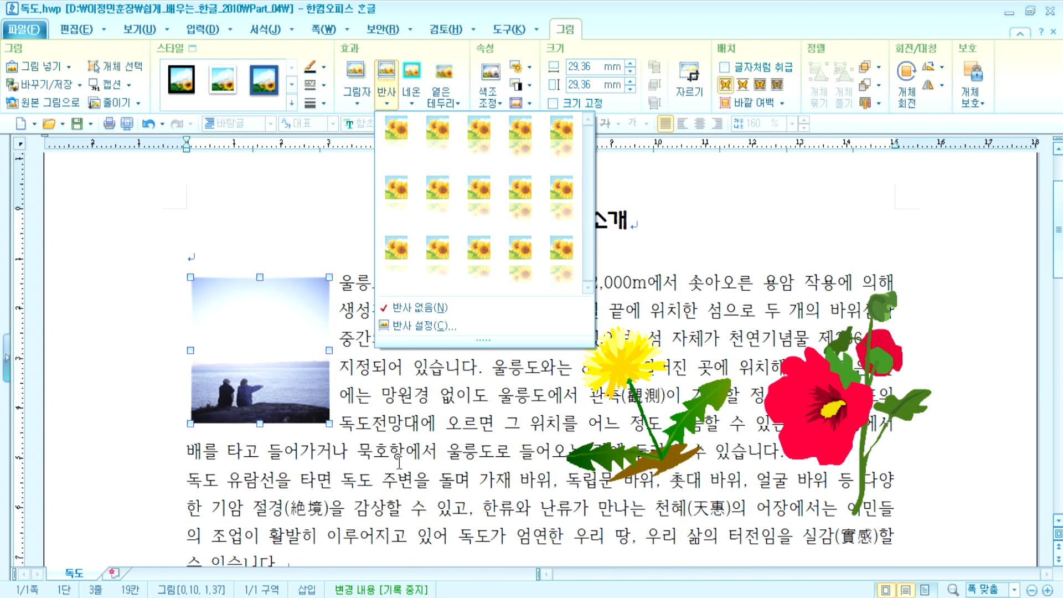
Apply a short faded reflection (반사) to the picture, using the first preset in the second row
scroll(398, 463, "down", 3)
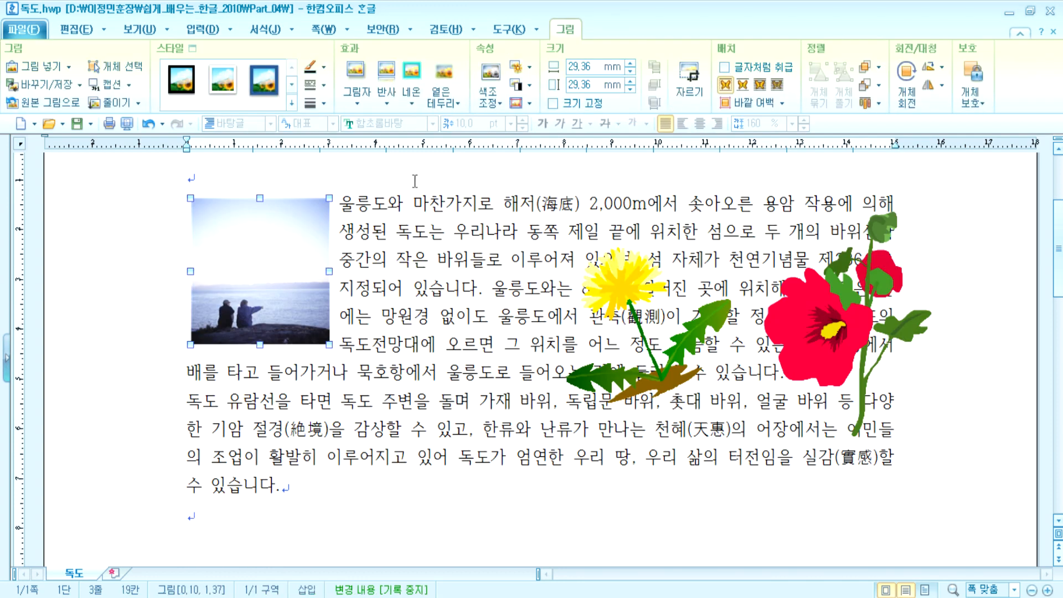
left_click(386, 99)
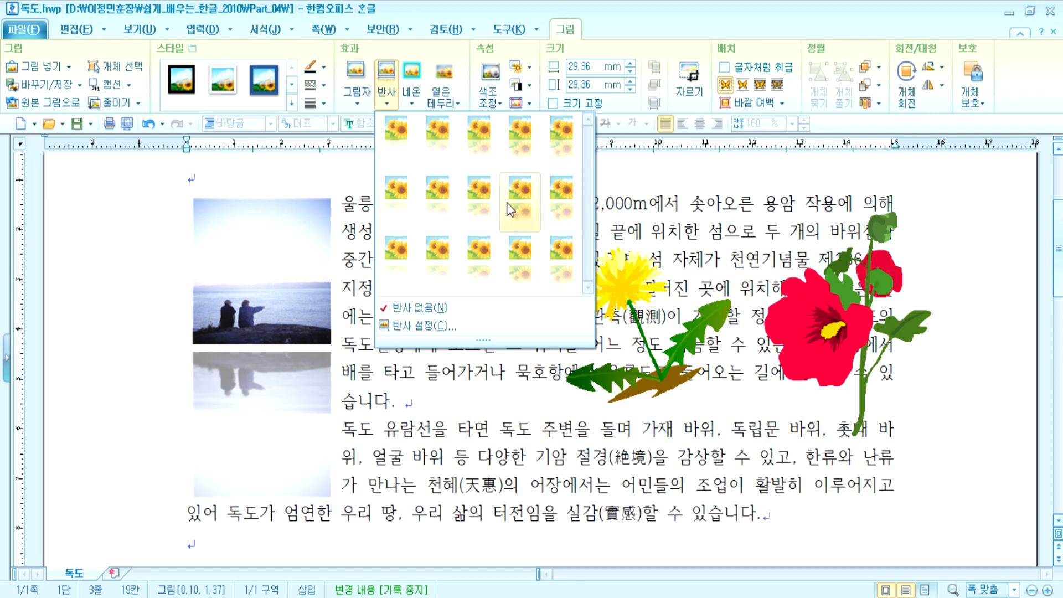
left_click(398, 198)
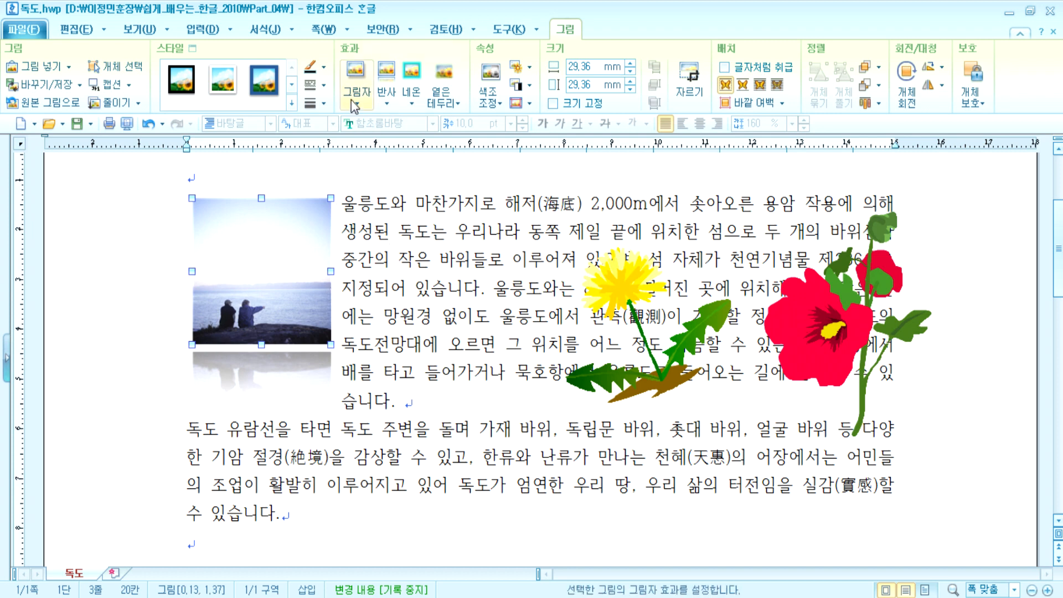
Add a 바깥쪽 shadow cast up and to the right of the picture, and move the picture slightly upward
left_click(355, 83)
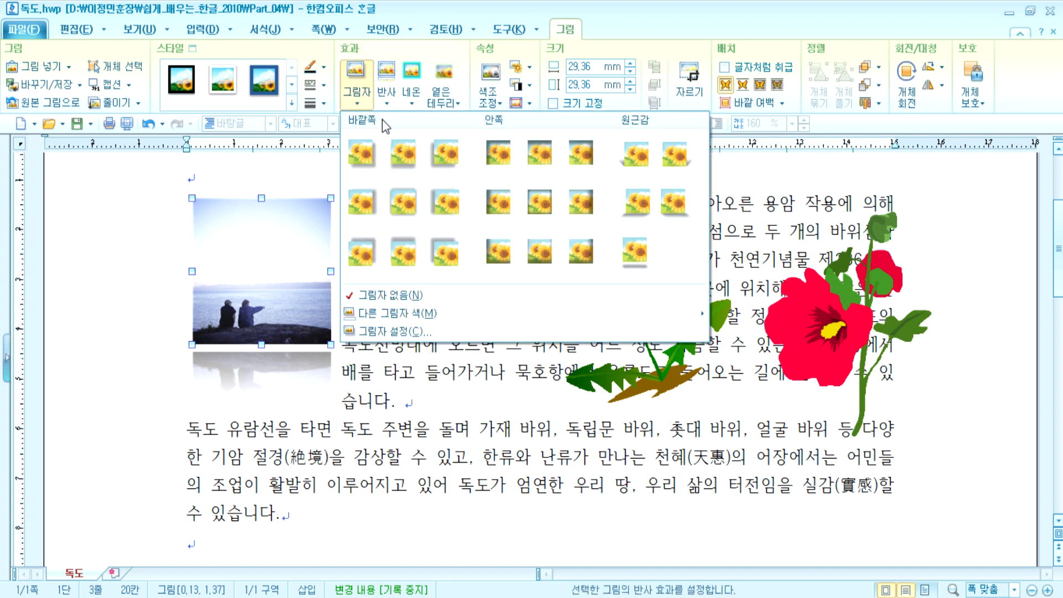
left_click(371, 251)
mouse_move(293, 261)
left_mouse_down()
mouse_move(294, 246)
mouse_move(305, 253)
left_mouse_up()
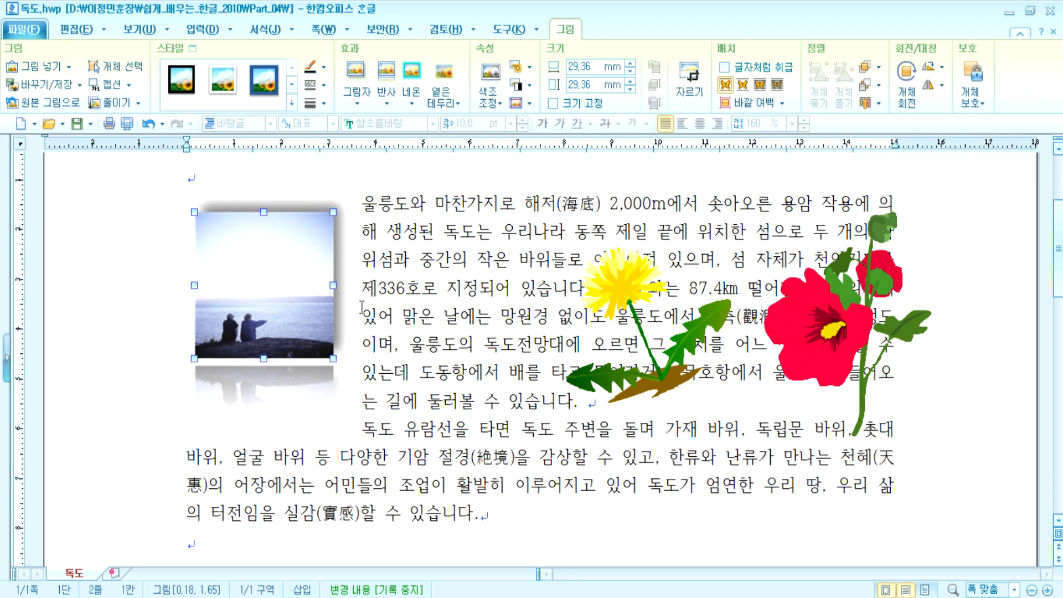
left_click_drag(274, 297, 273, 289)
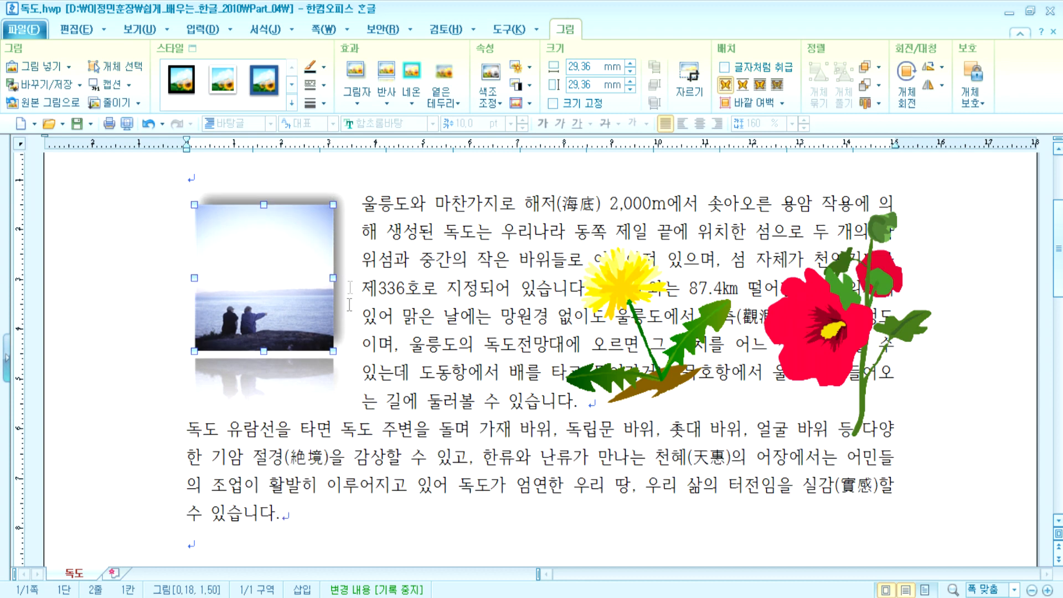
Set the picture's right (오른쪽) outer margin to 0.00 mm in its object properties
double_click(281, 260)
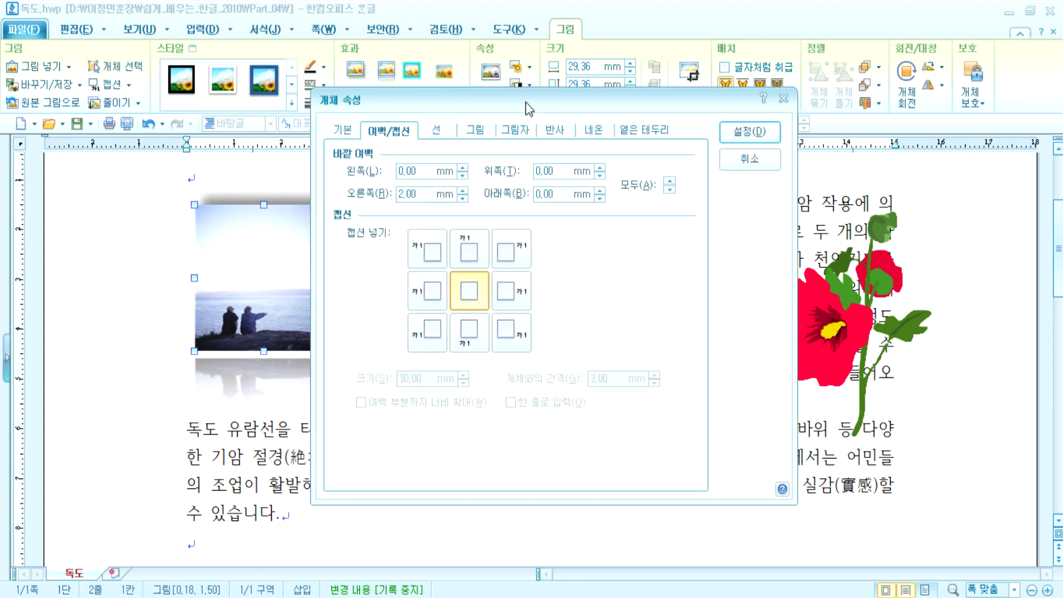
left_click_drag(526, 102, 659, 114)
left_click(595, 210)
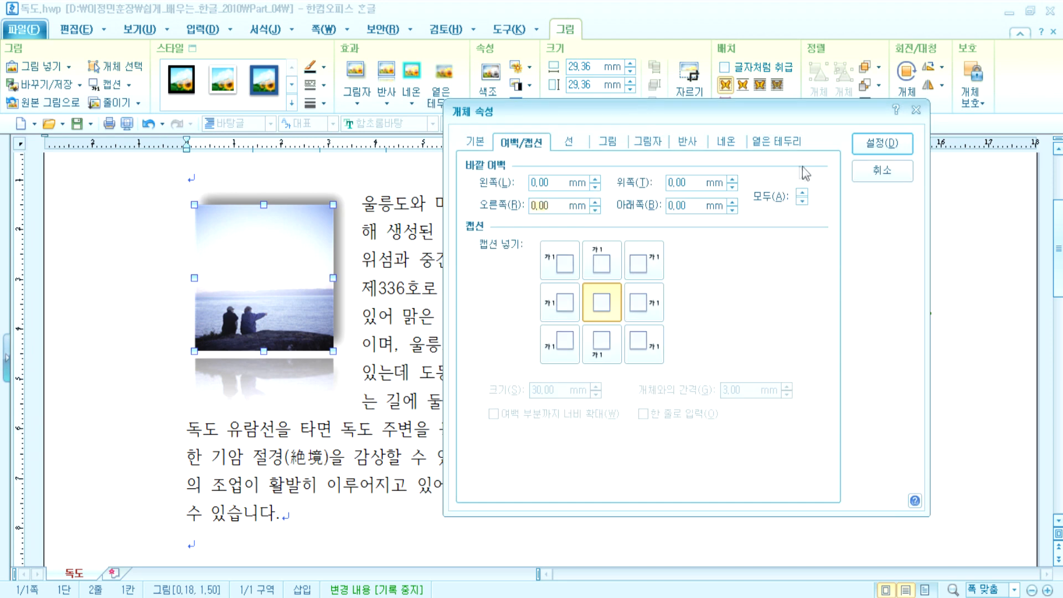
left_click(883, 143)
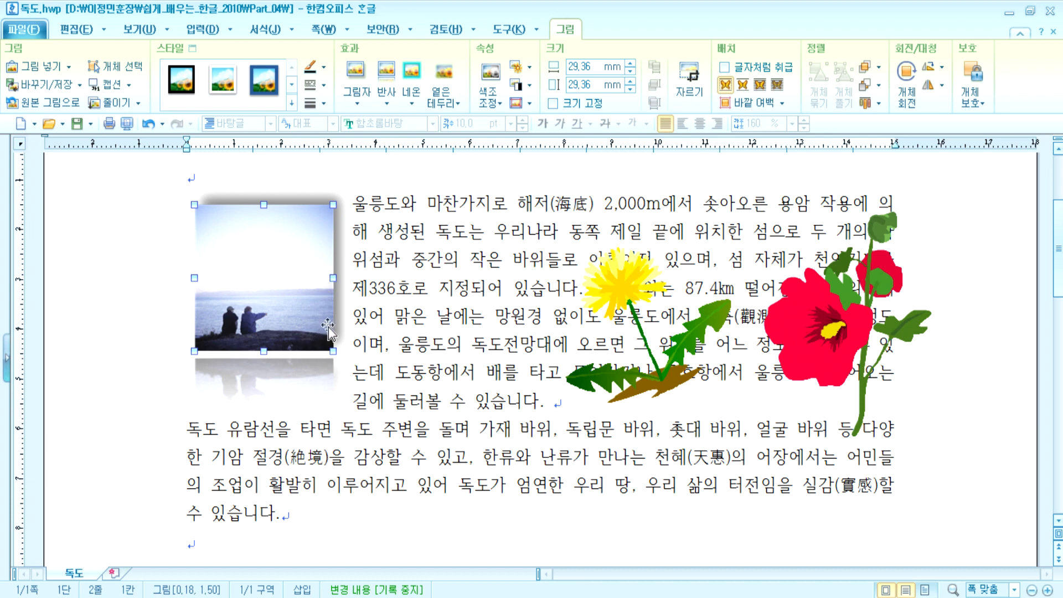
Look through the 네온 glow presets and apply the first 옅은 테두리 soft-edge preset to the picture
left_click(411, 100)
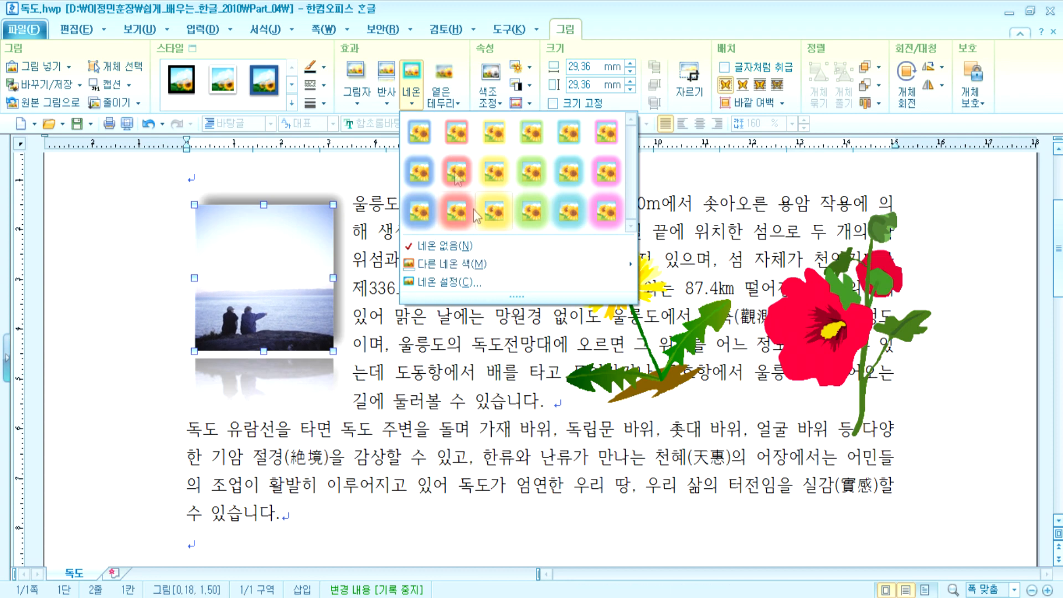
left_click(443, 99)
left_click(447, 101)
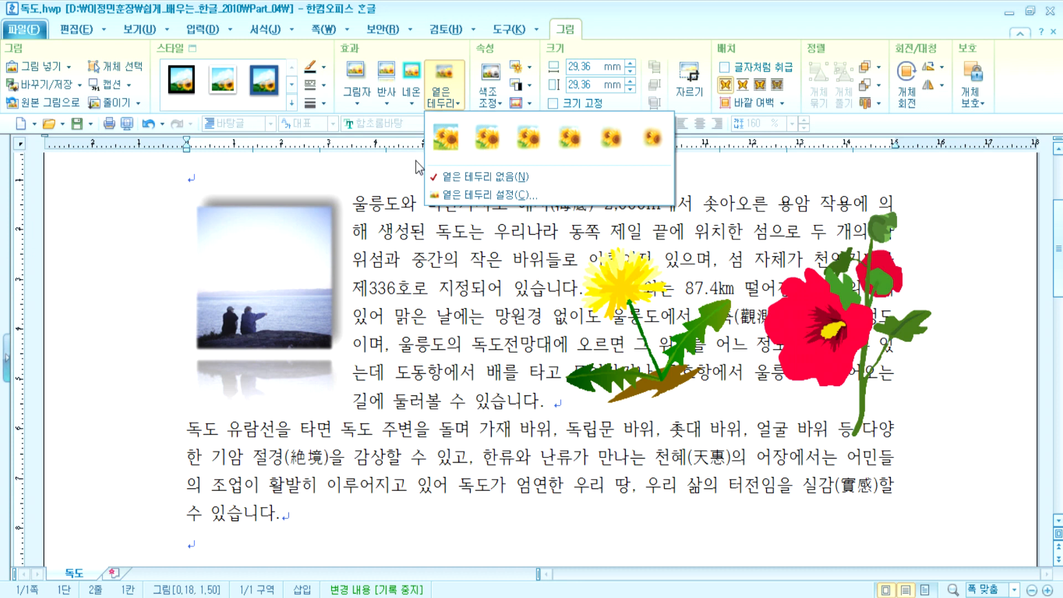
left_click(445, 143)
left_click(410, 404)
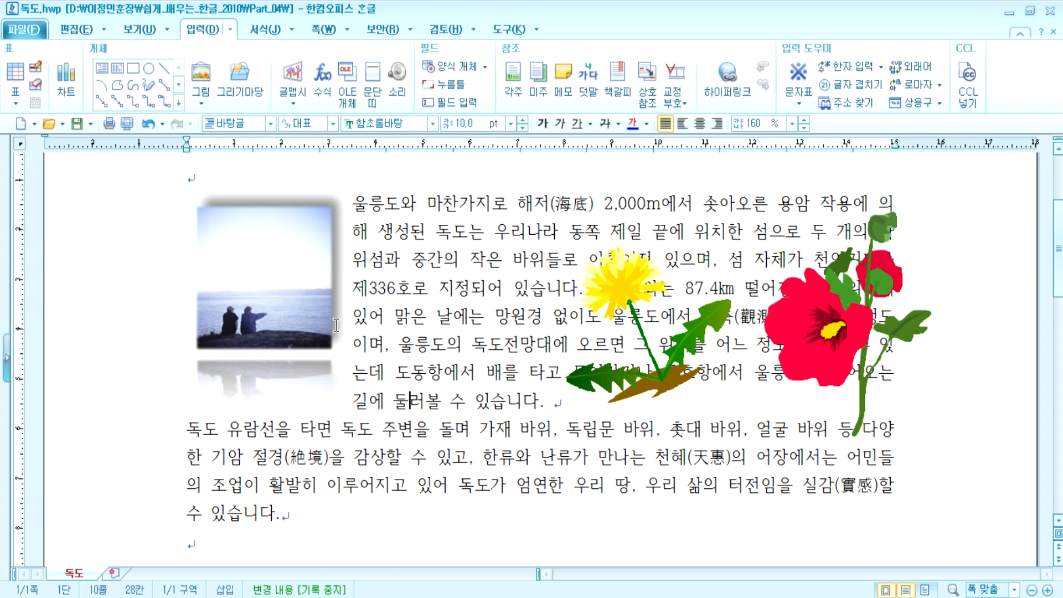
left_click(248, 279)
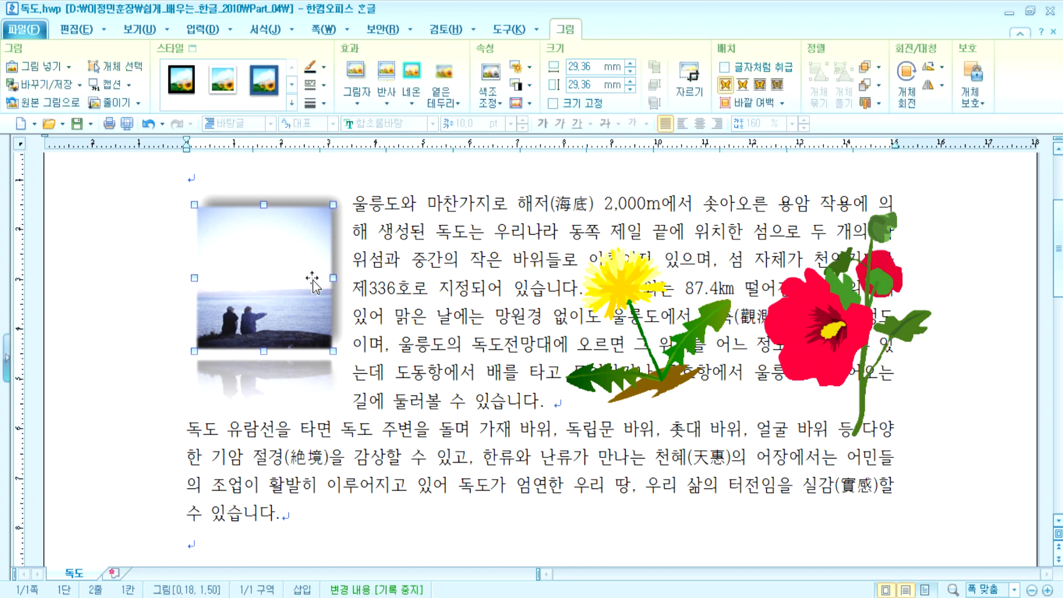
left_click(235, 371)
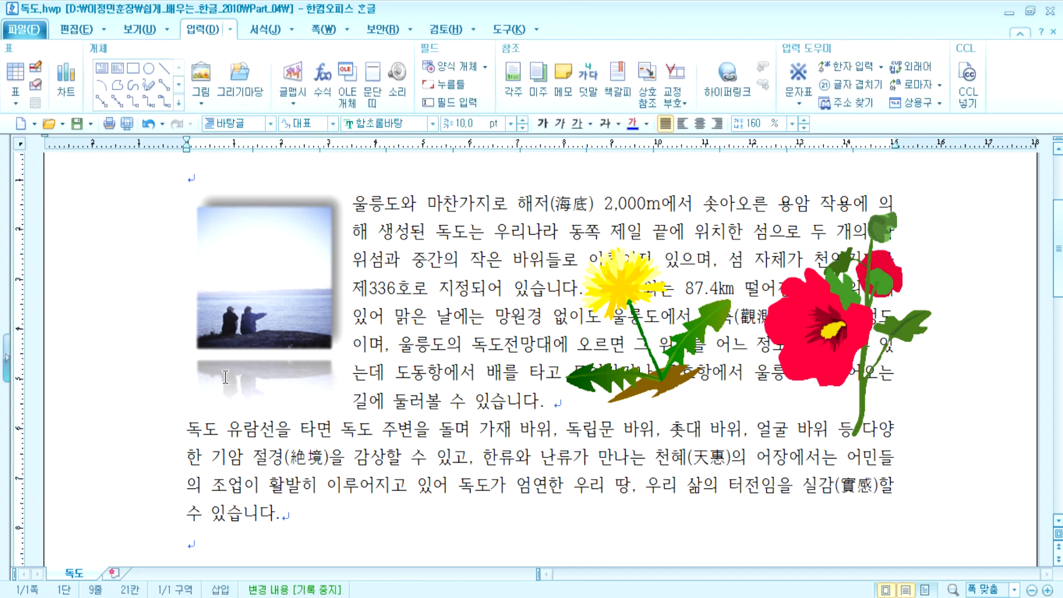
left_click(424, 272)
left_click(236, 260)
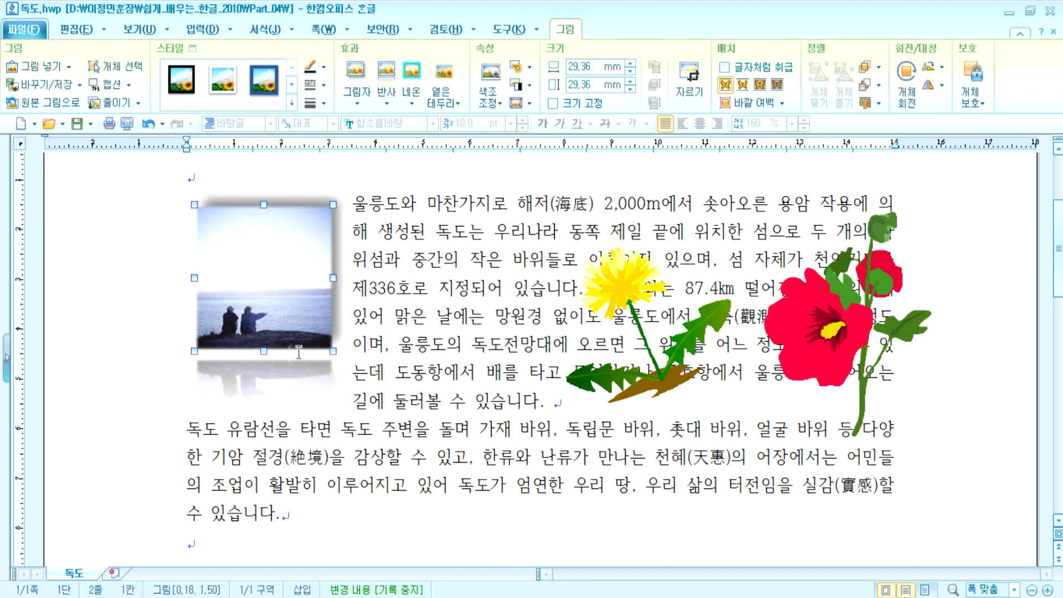
Move the dandelion down over the end of the first paragraph and the hibiscus over the right edge of the text
left_click_drag(620, 285, 509, 308)
left_click_drag(745, 328, 729, 355)
left_click(504, 307)
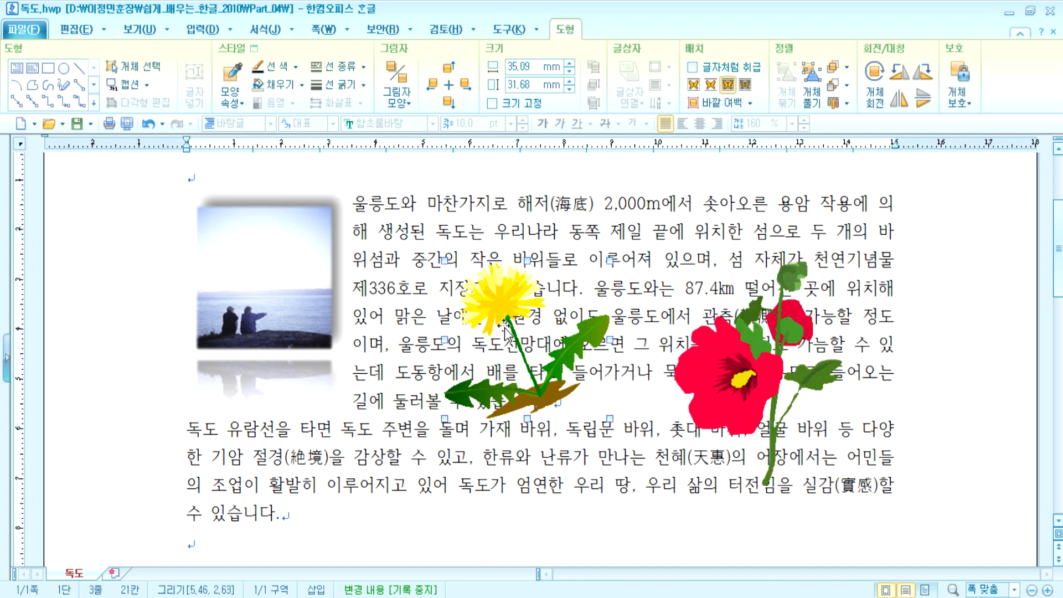
left_click_drag(505, 331, 589, 356)
left_click_drag(744, 365, 899, 357)
left_click(579, 330)
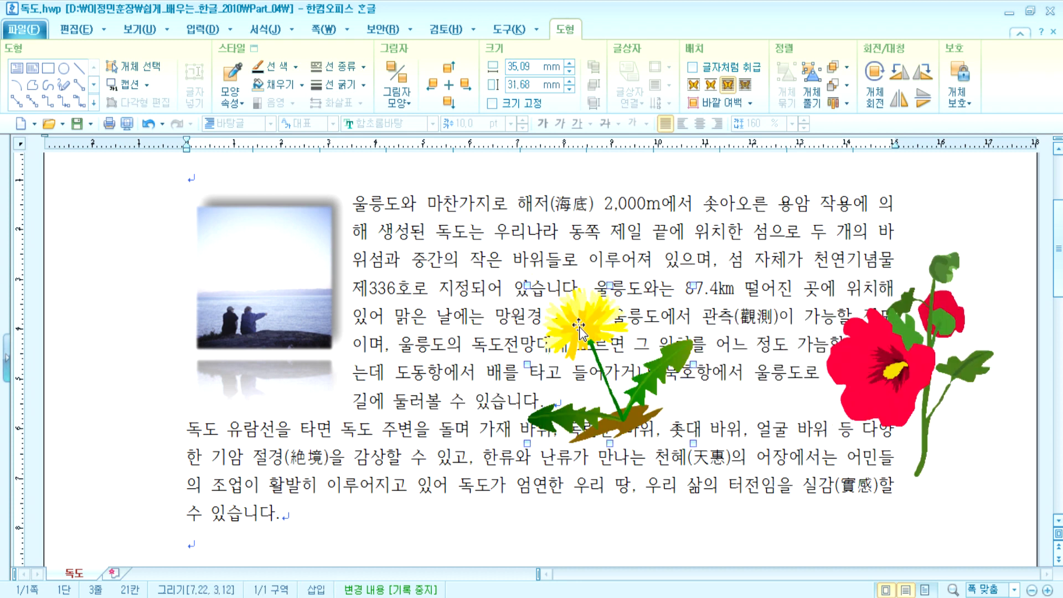
Try behind-text, square, top-and-bottom and 글자처럼 취급 placement on the dandelion, and return it to in front of the text
left_click(745, 85)
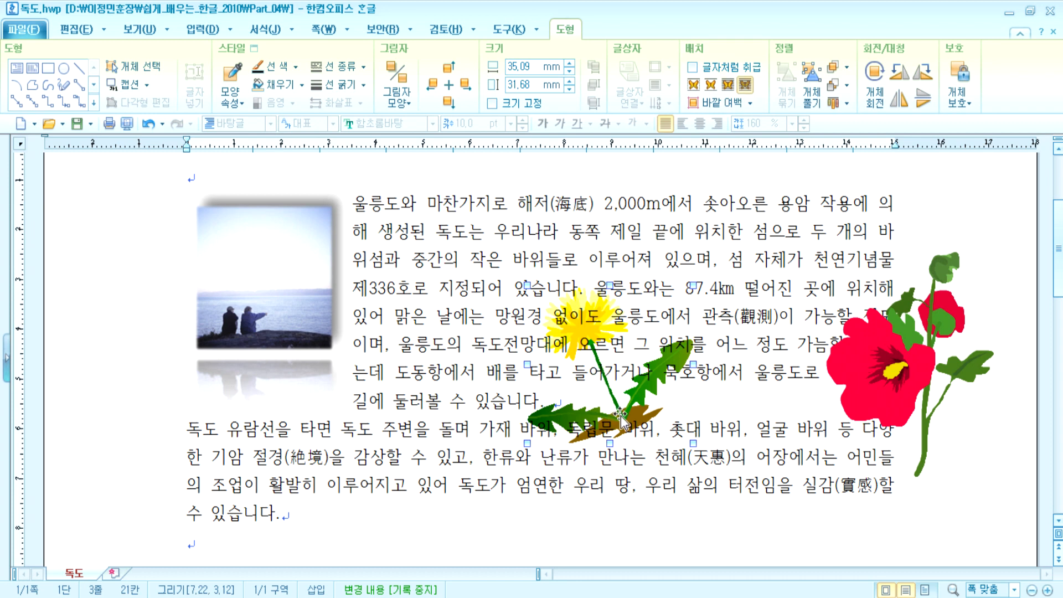
left_click(730, 86)
left_click(697, 86)
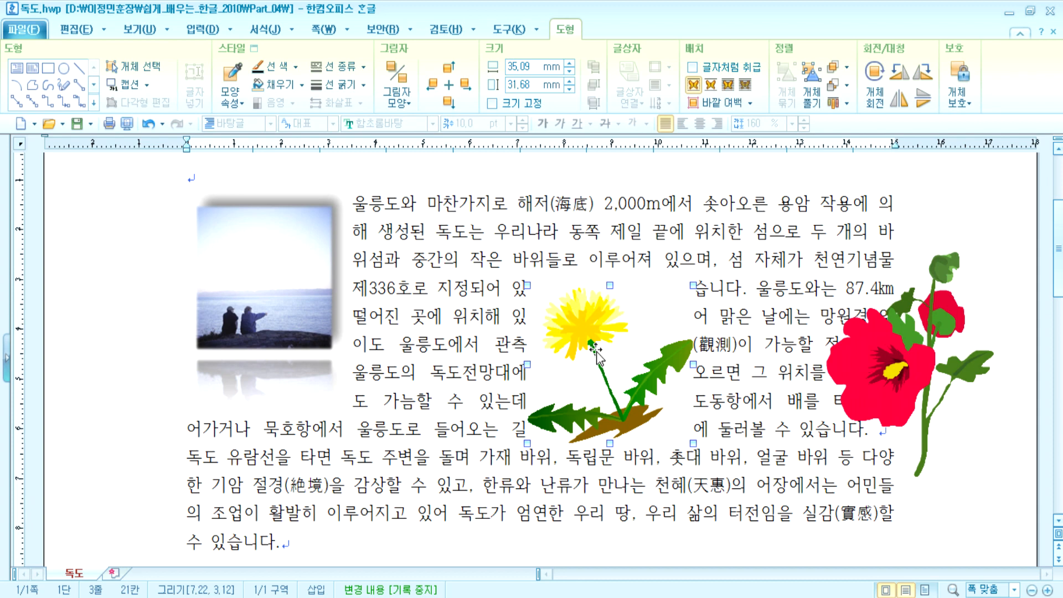
left_click(710, 84)
left_click_drag(597, 347, 605, 393)
left_click(729, 84)
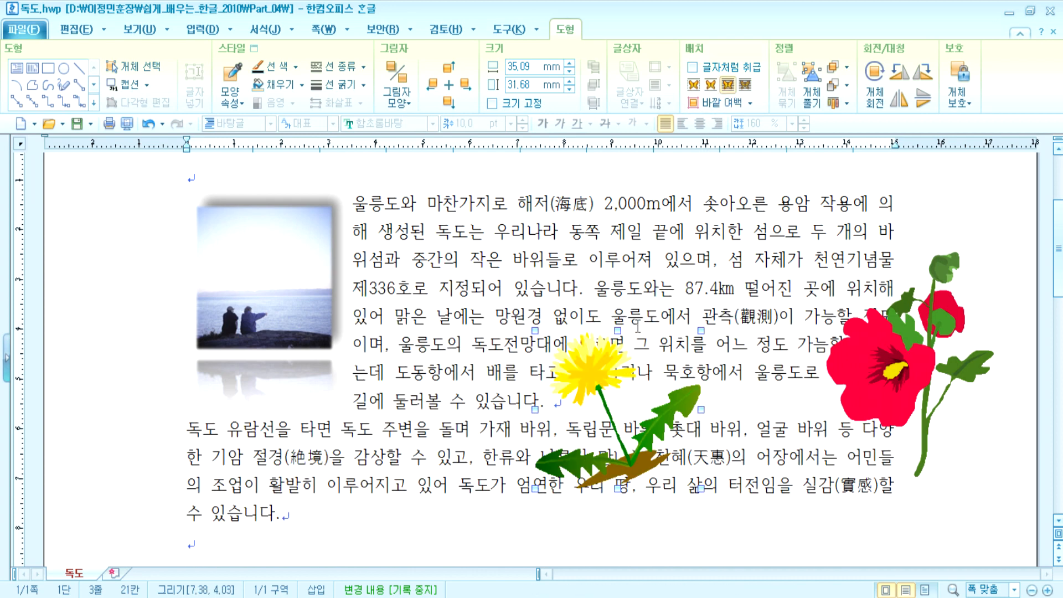
left_click_drag(616, 360, 637, 324)
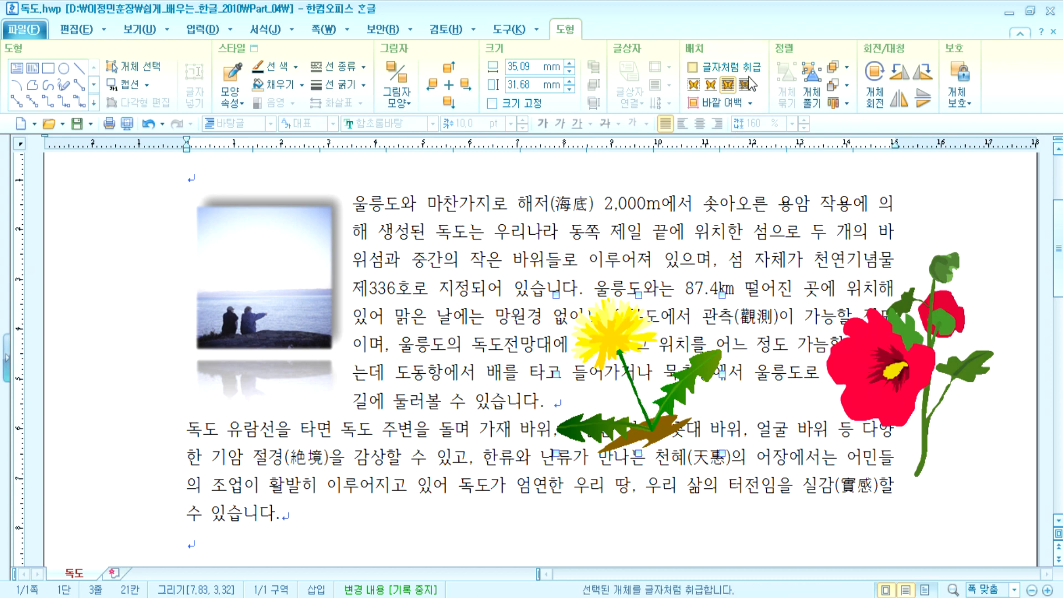
left_click(693, 67)
left_click(693, 67)
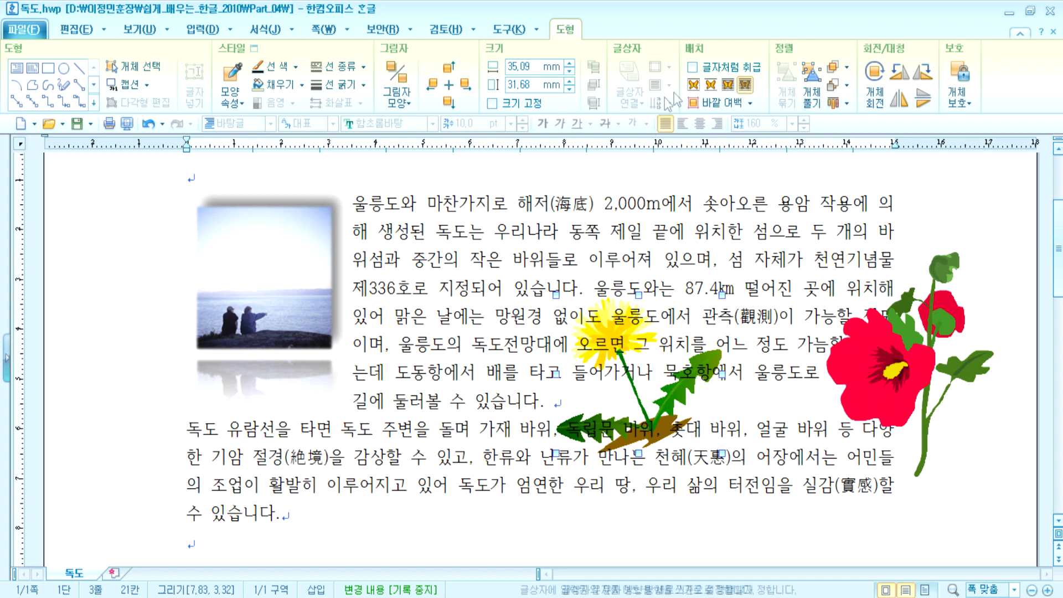
left_click(728, 86)
Move the dandelion and the hibiscus left over the first paragraph, and check the hibiscus's outer margins without changing them
left_click_drag(616, 333, 480, 282)
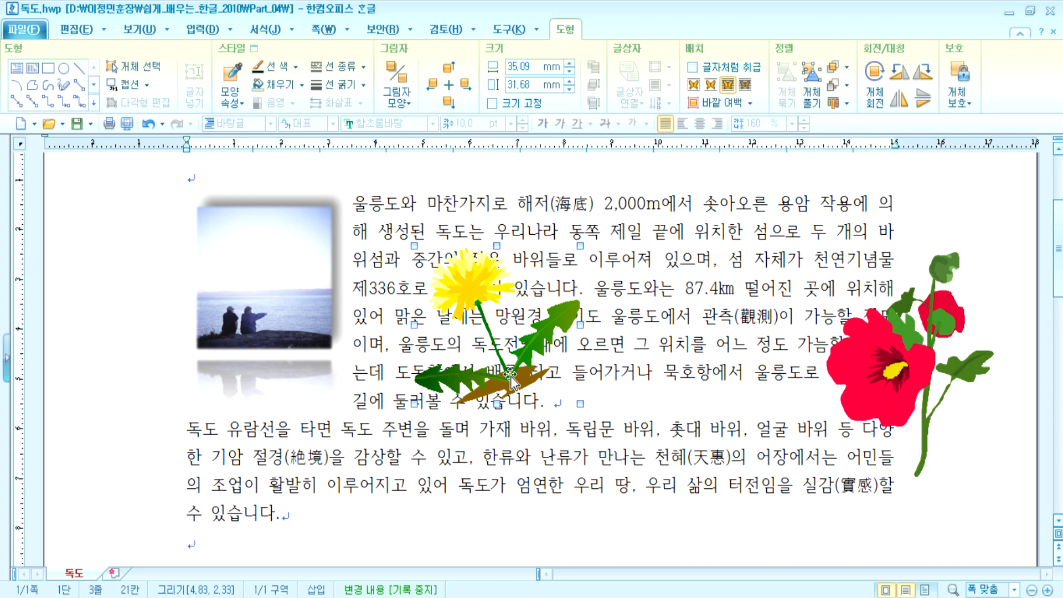
left_click_drag(897, 370, 721, 342)
double_click(708, 344)
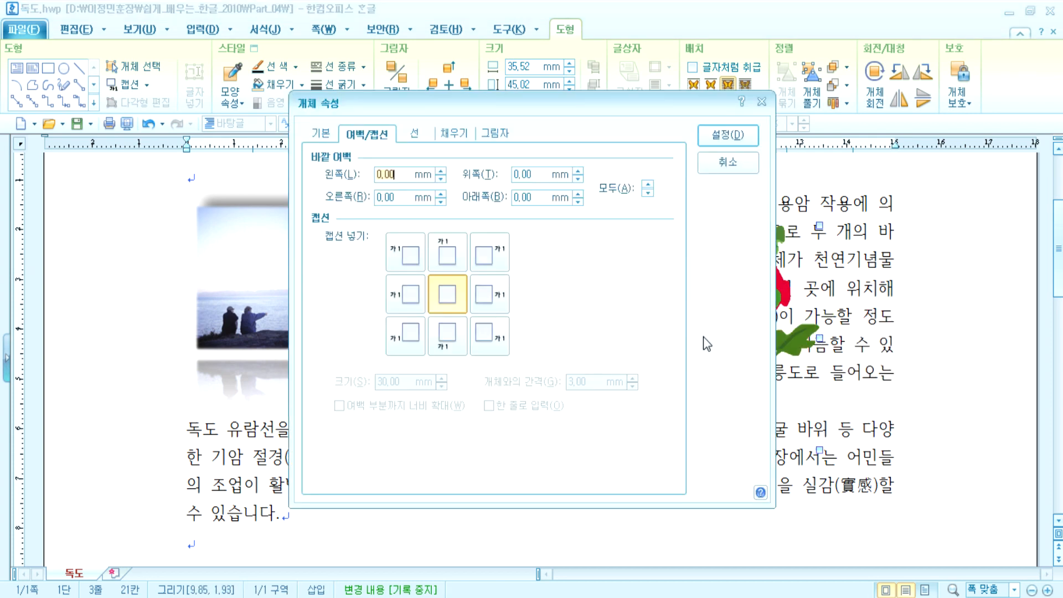
left_click(728, 161)
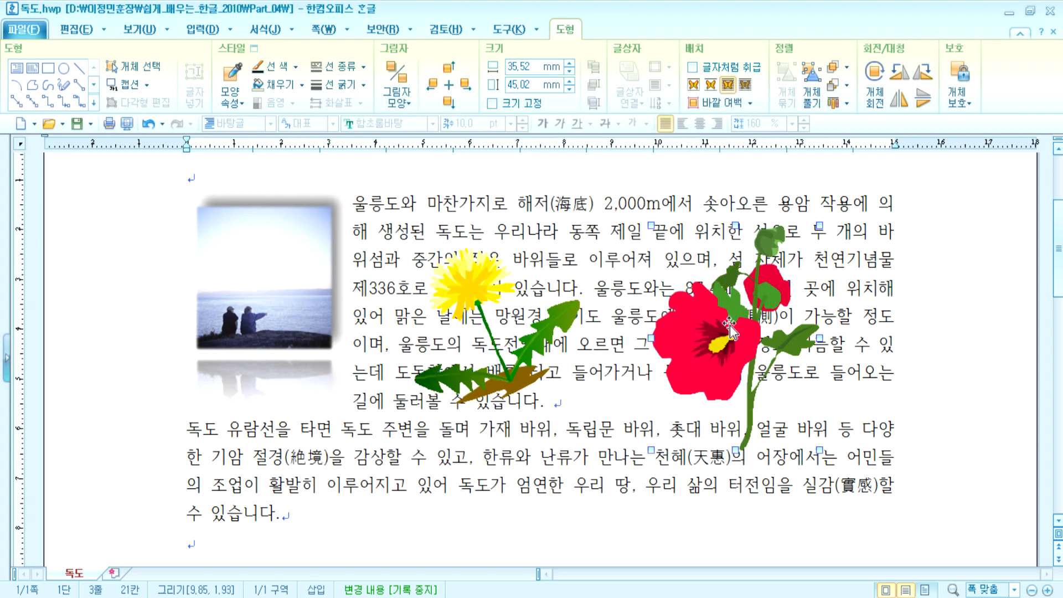
Preview the 색조 조정 colour effects and the brightness presets on the picture, keeping its colour at 효과 없음
left_click(238, 244)
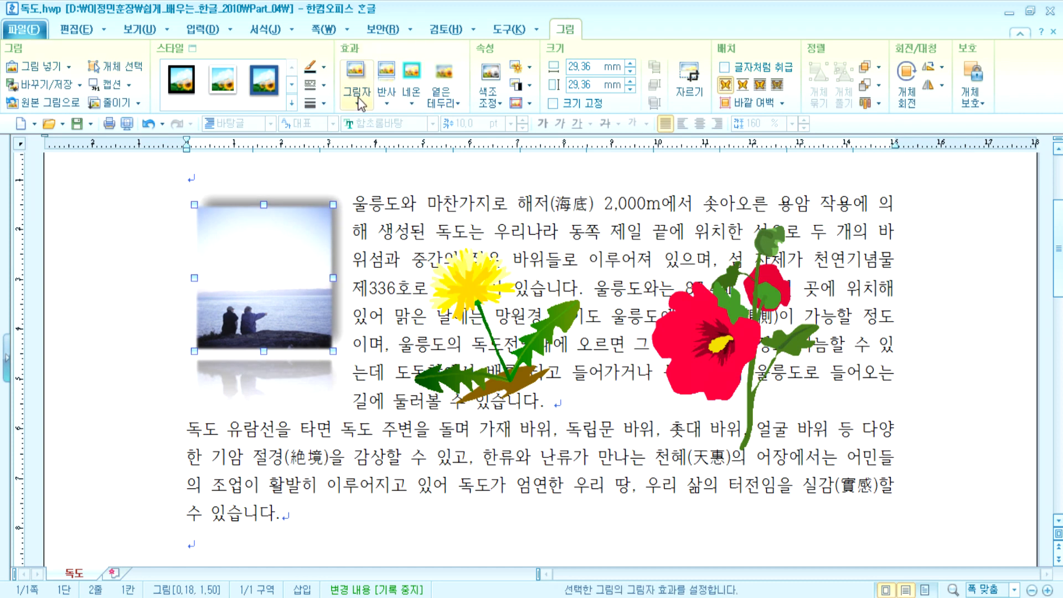
left_click(502, 104)
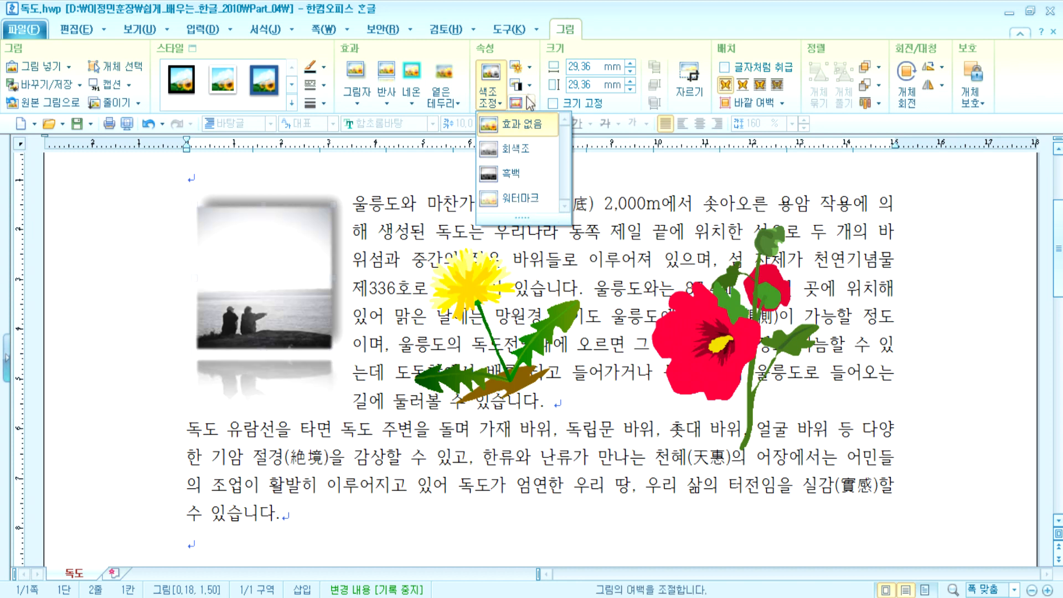
left_click(518, 124)
left_click(530, 67)
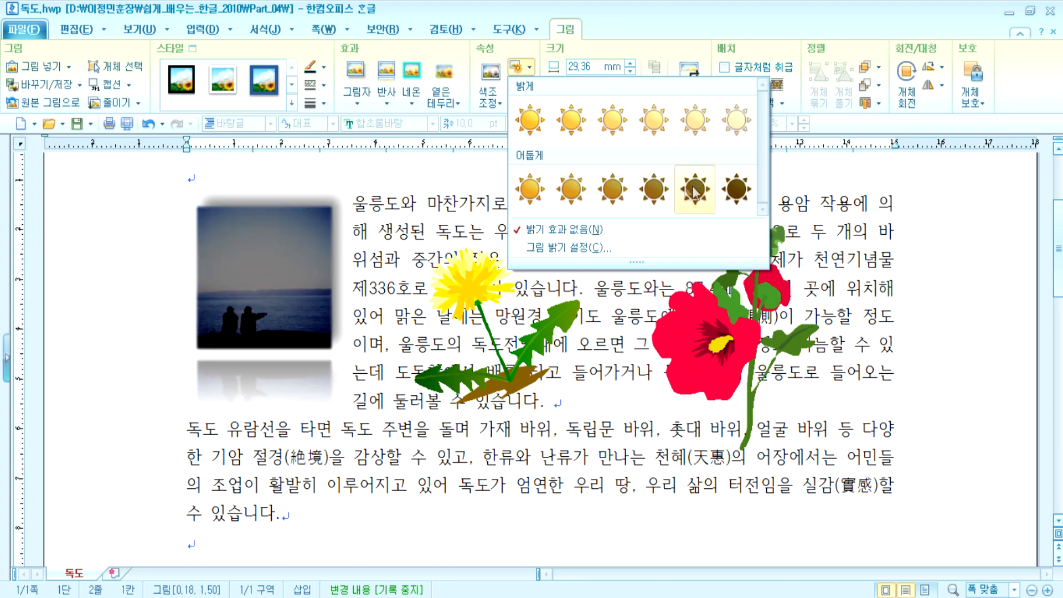
left_click(530, 68)
left_click(530, 67)
left_click(530, 67)
Look through the picture's contrast and inner margin options, and keep its 색조 조정 at 효과 없음
left_click(529, 82)
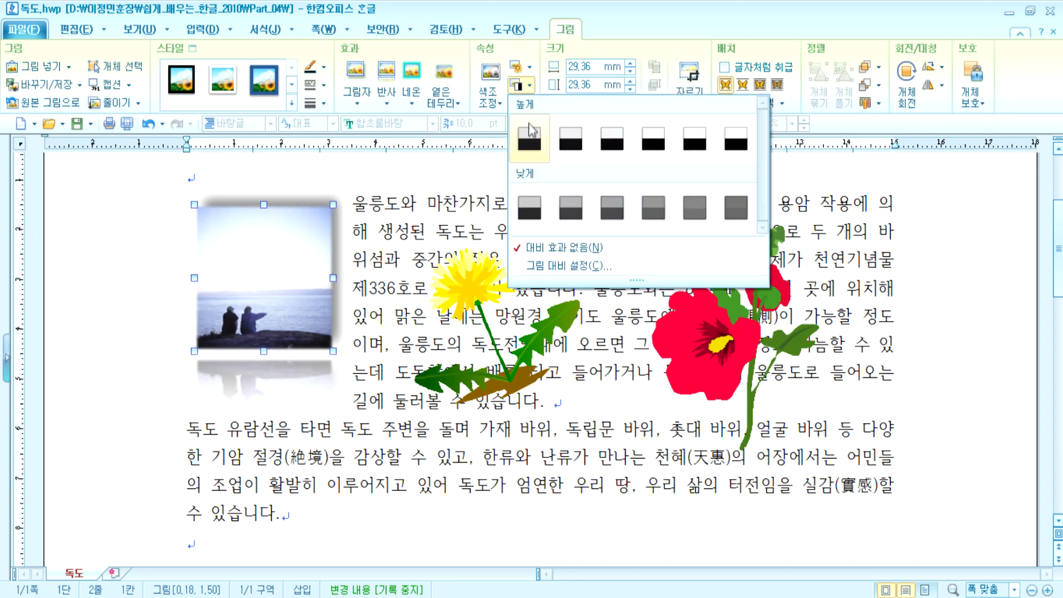
left_click(530, 82)
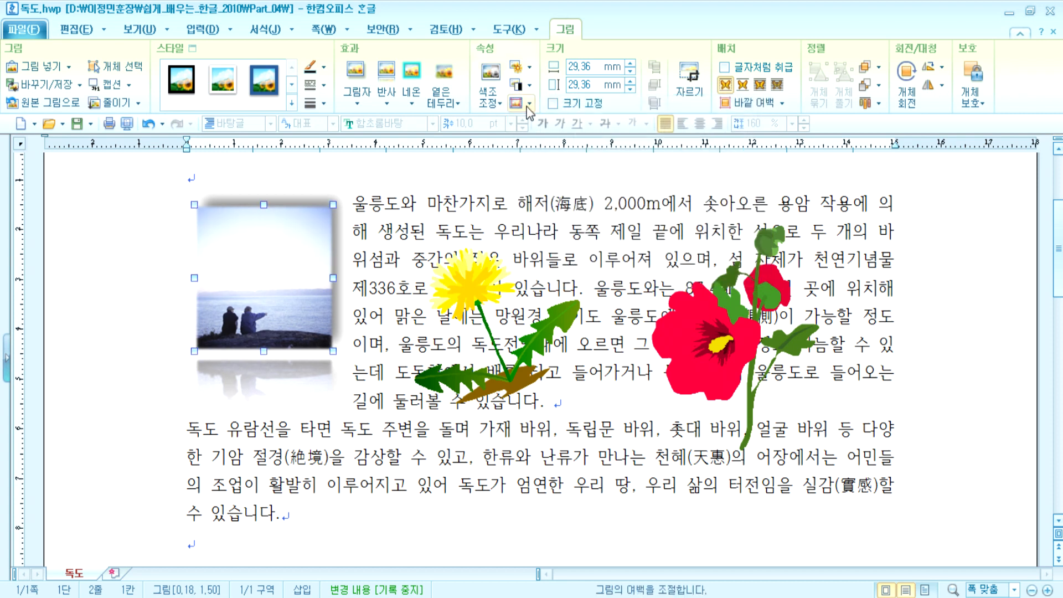
left_click(529, 103)
left_click(486, 105)
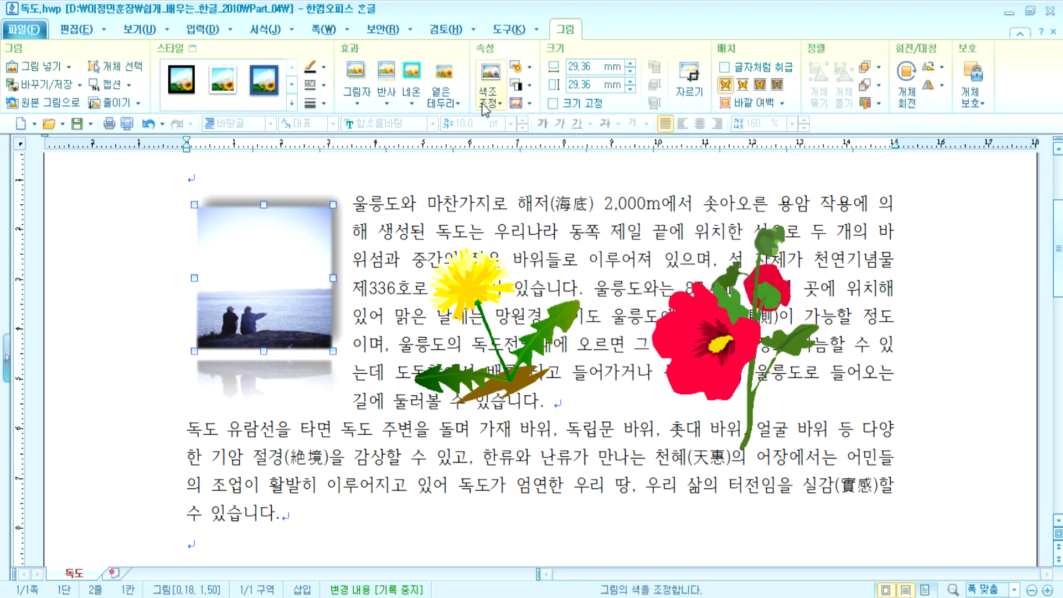
left_click(487, 101)
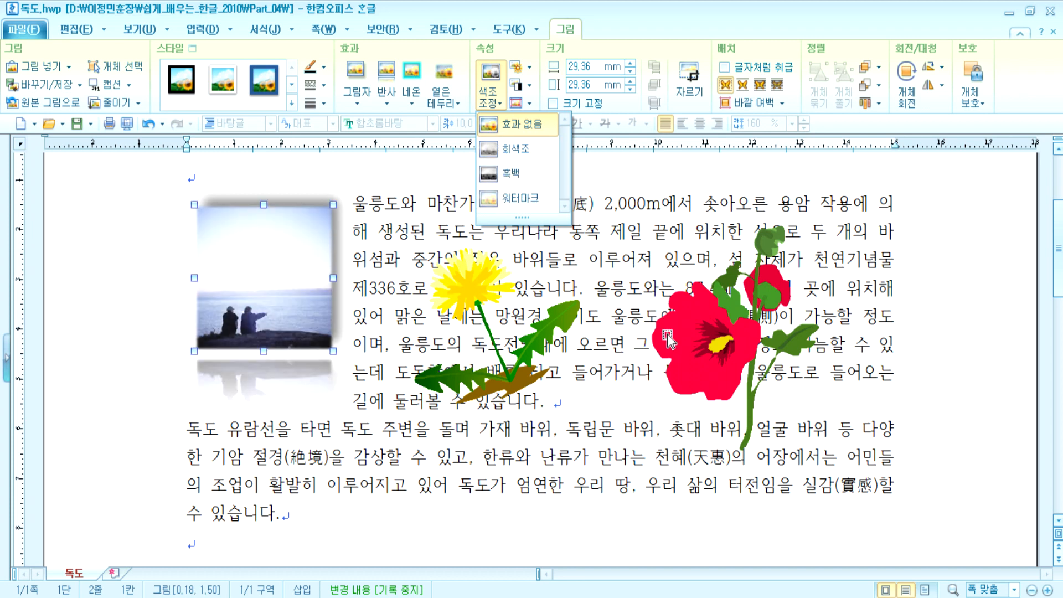
left_click(520, 124)
Move the hibiscus to the right end of the first paragraph and the dandelion to the paragraph's lower middle
left_click(501, 294)
left_click_drag(678, 329, 751, 349)
left_click_drag(472, 276, 546, 302)
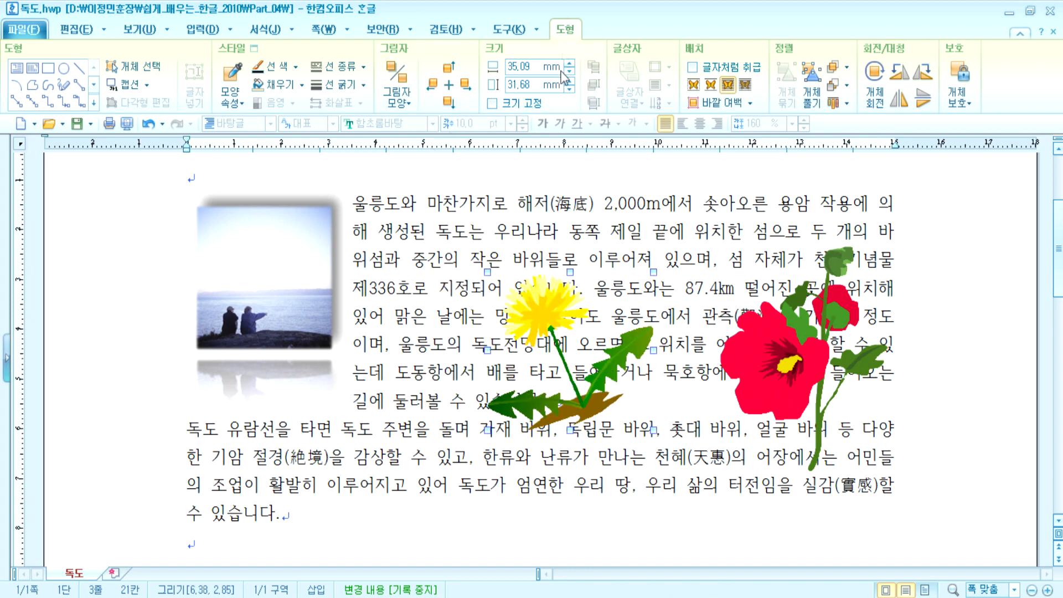
left_click_drag(548, 314, 518, 316)
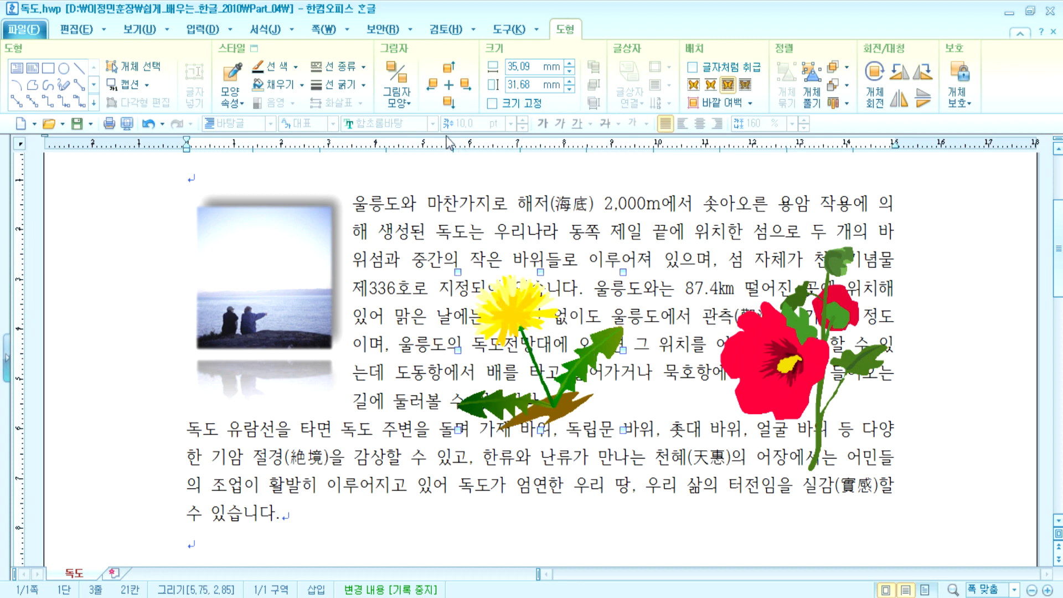
Switch the fill colours to another palette and preview a 빨강 (255,0,0) fill on the dandelion without applying it
left_click(302, 85)
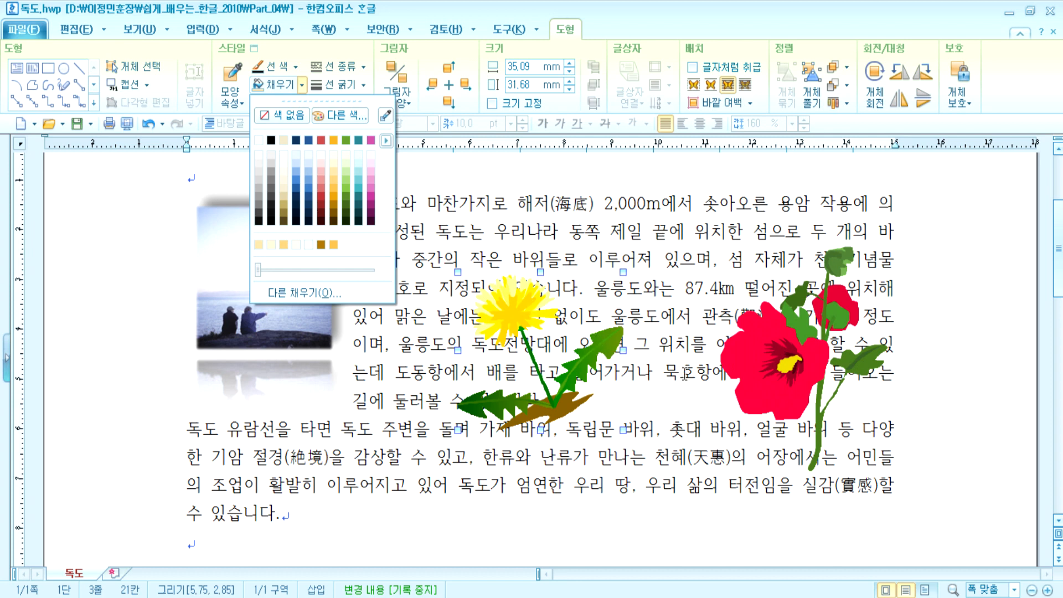
left_click(387, 141)
left_click(424, 164)
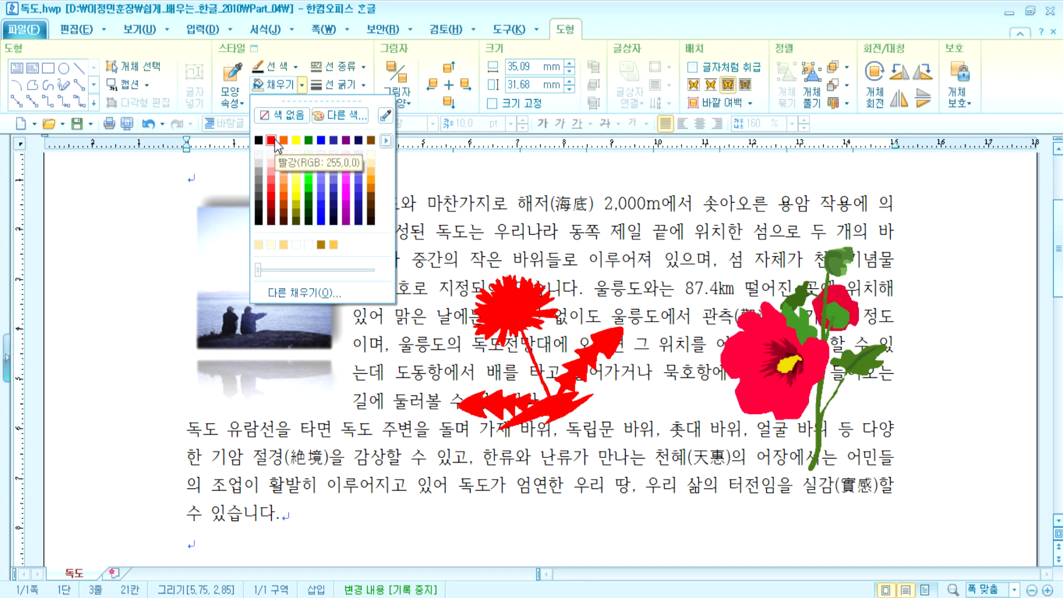
left_click(541, 320)
Move the dandelion slightly right and place a copy of it in the blank area below the last paragraph
left_click_drag(541, 320, 568, 322)
left_click(781, 363)
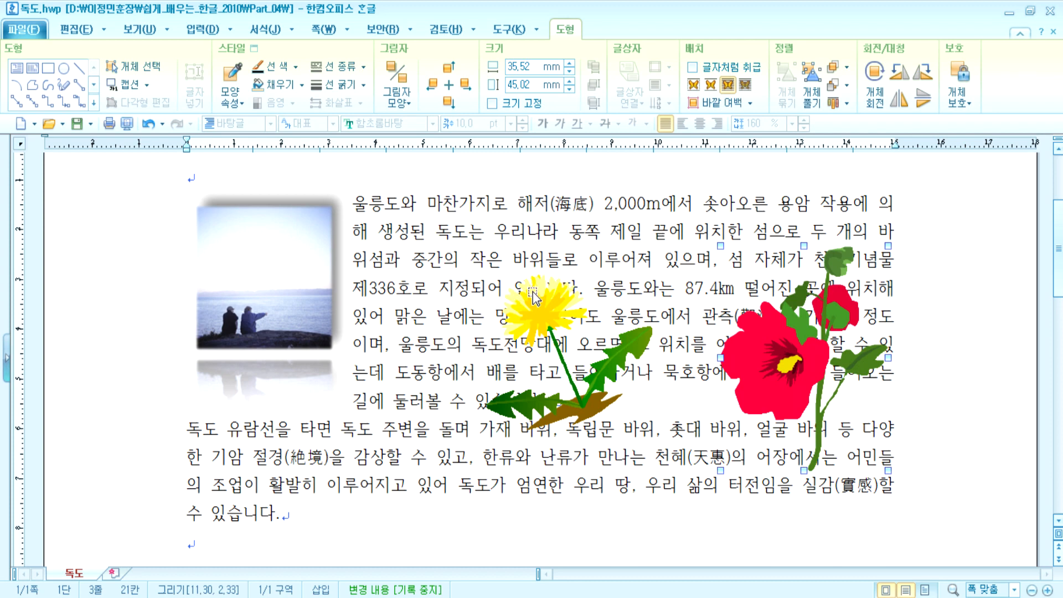
scroll(590, 412, "down", 3)
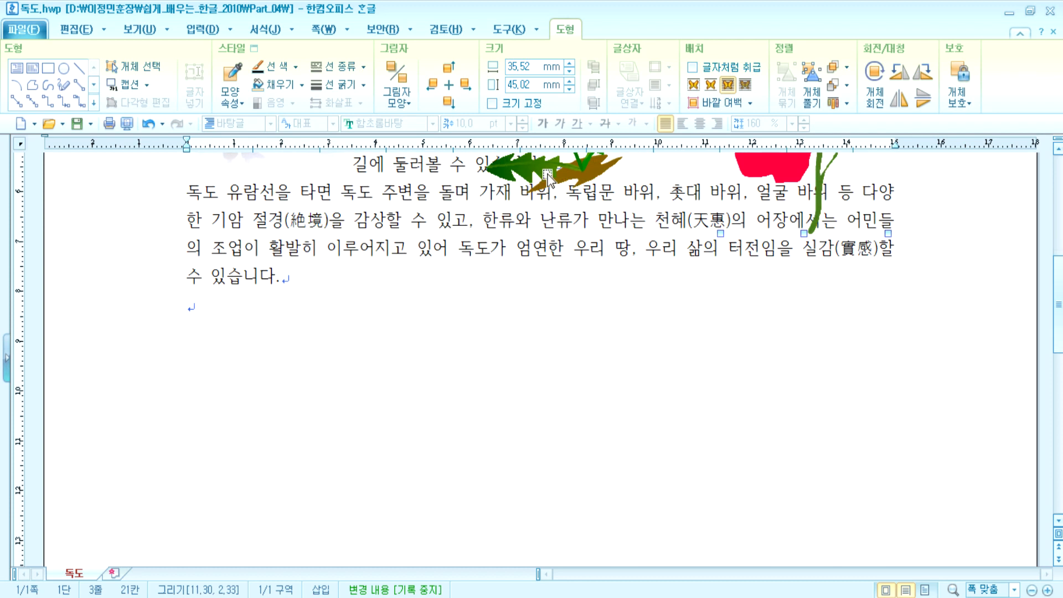
left_click_drag(548, 179, 429, 473, "ctrl")
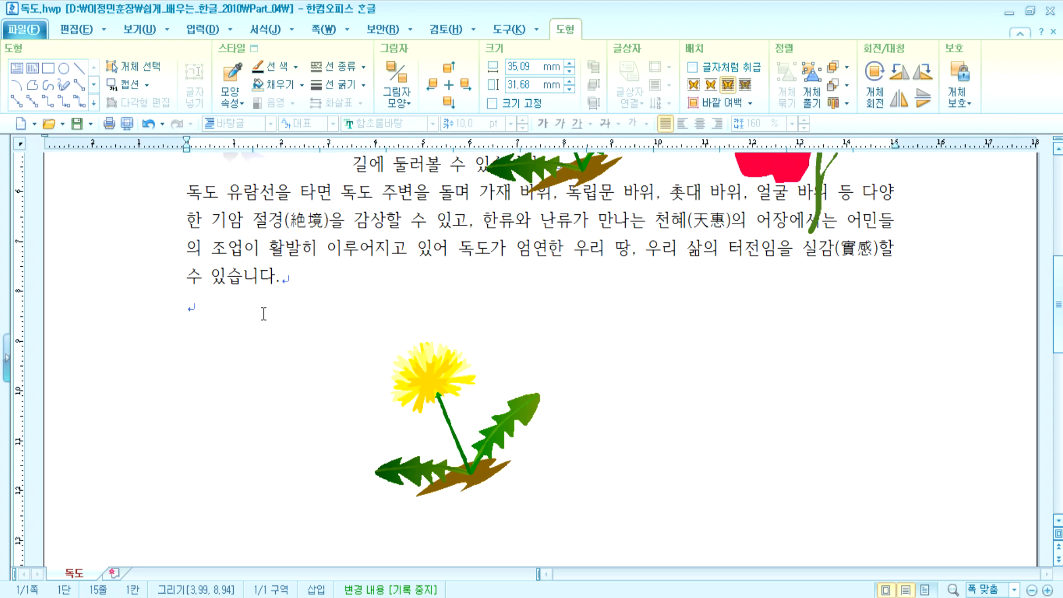
Ungroup (개체 풀기) the copied dandelion below the text into its component parts
scroll(409, 368, "down", 1)
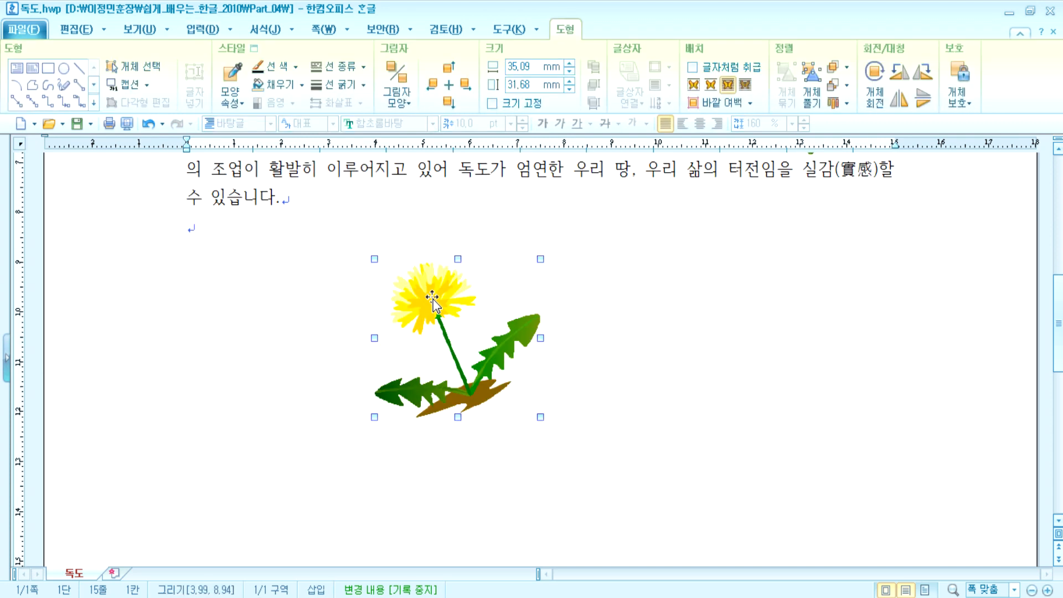
left_click(825, 88)
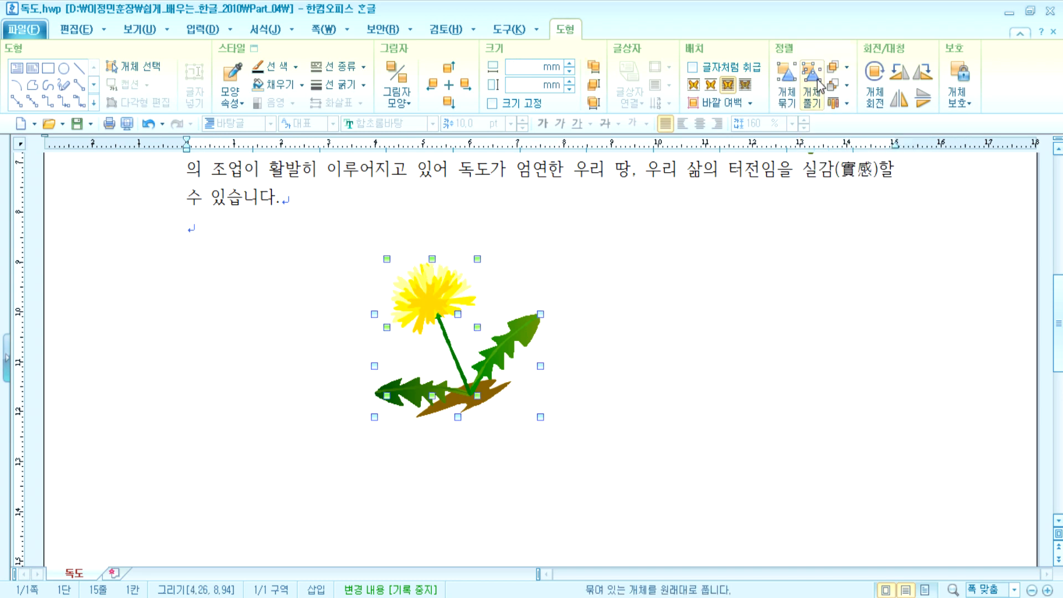
Ungroup the copied dandelion further into individual shapes and select its upright leaf and brown ground shape separately
left_click(819, 85)
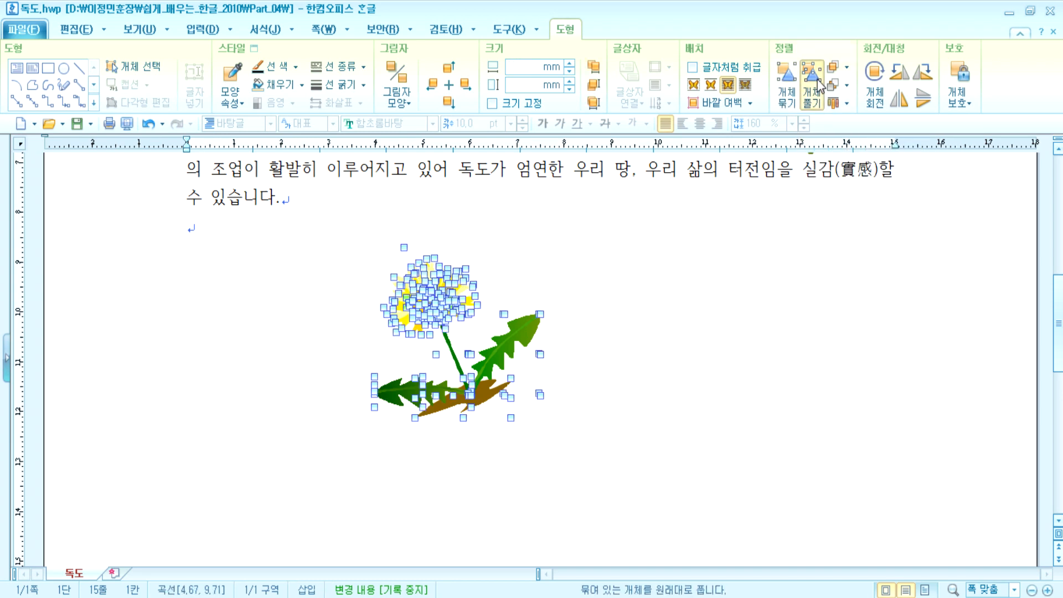
left_click(693, 313)
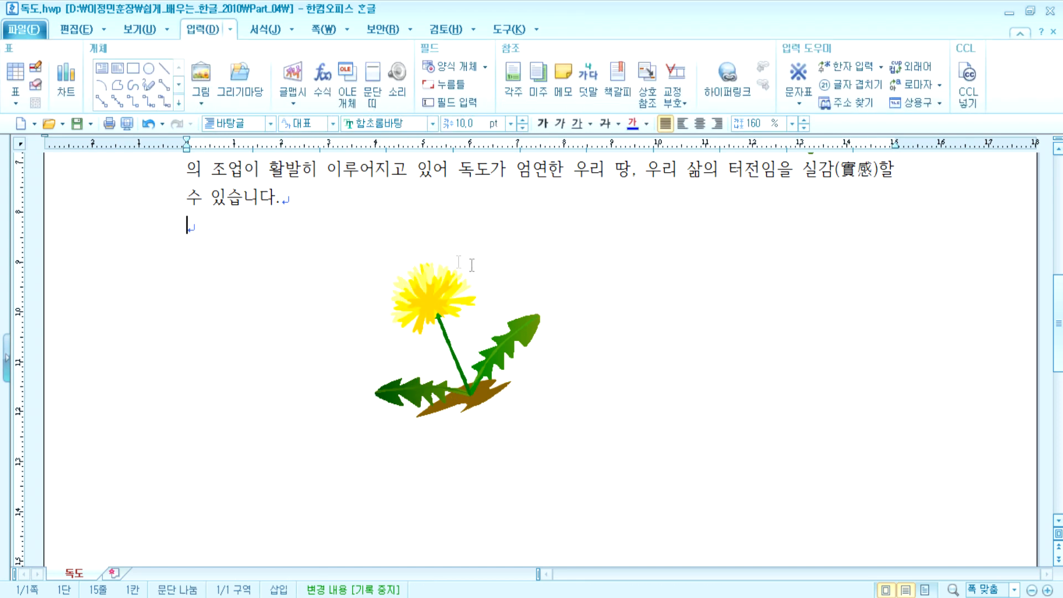
left_click(524, 331)
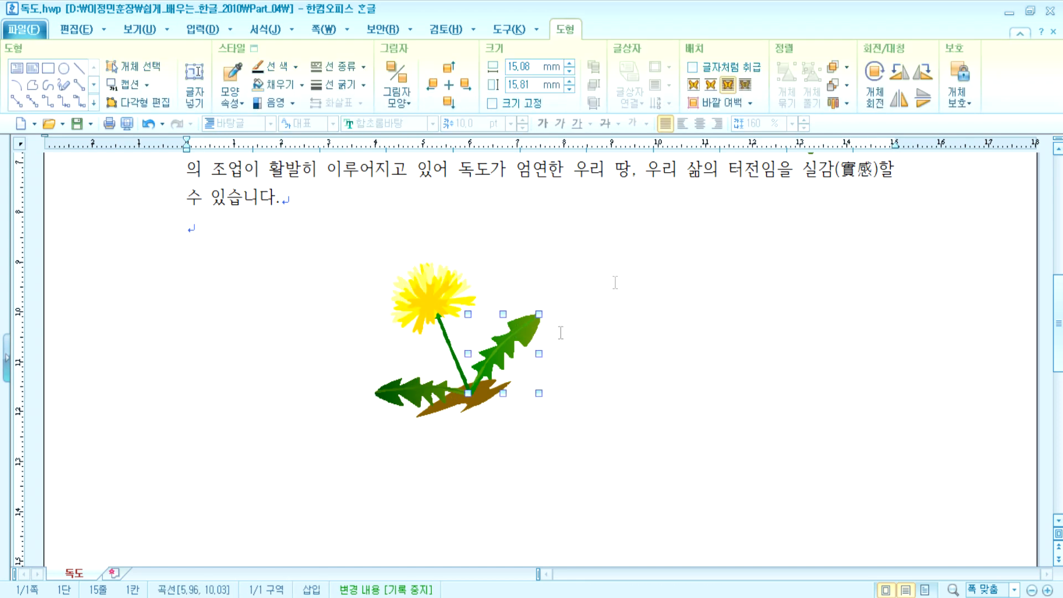
left_click(554, 388)
left_click(485, 394)
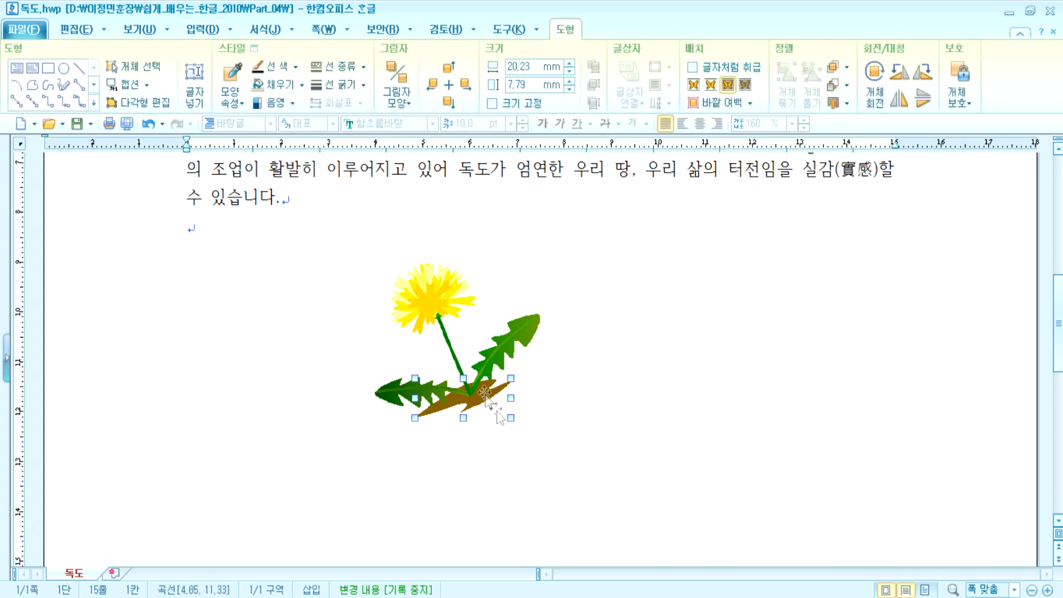
Try moving the stem away to the right of the copied dandelion, and undo the move
left_click(450, 346)
left_click_drag(450, 346, 620, 315)
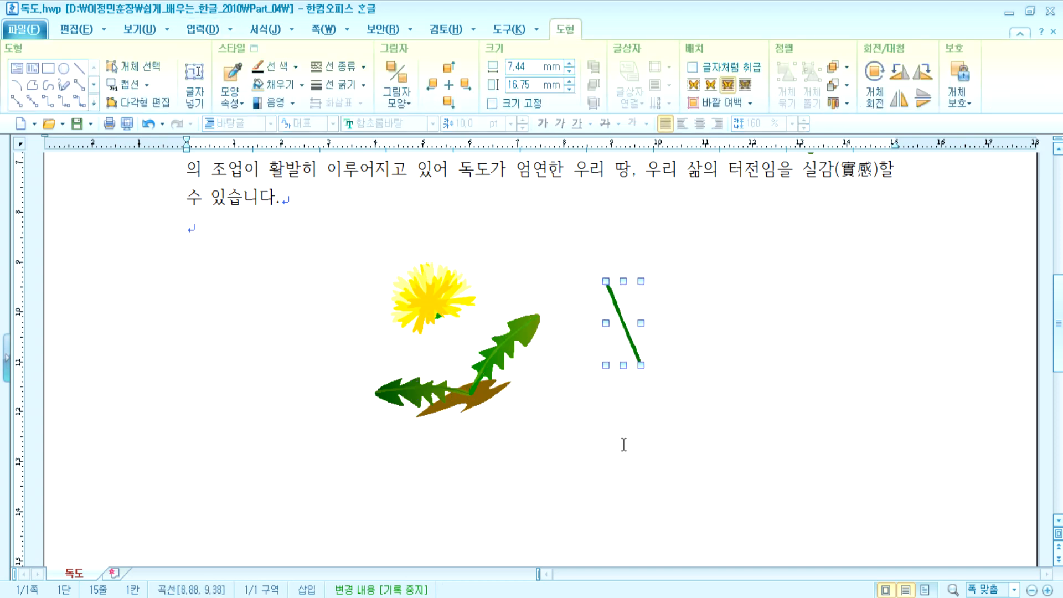
key("ctrl+z")
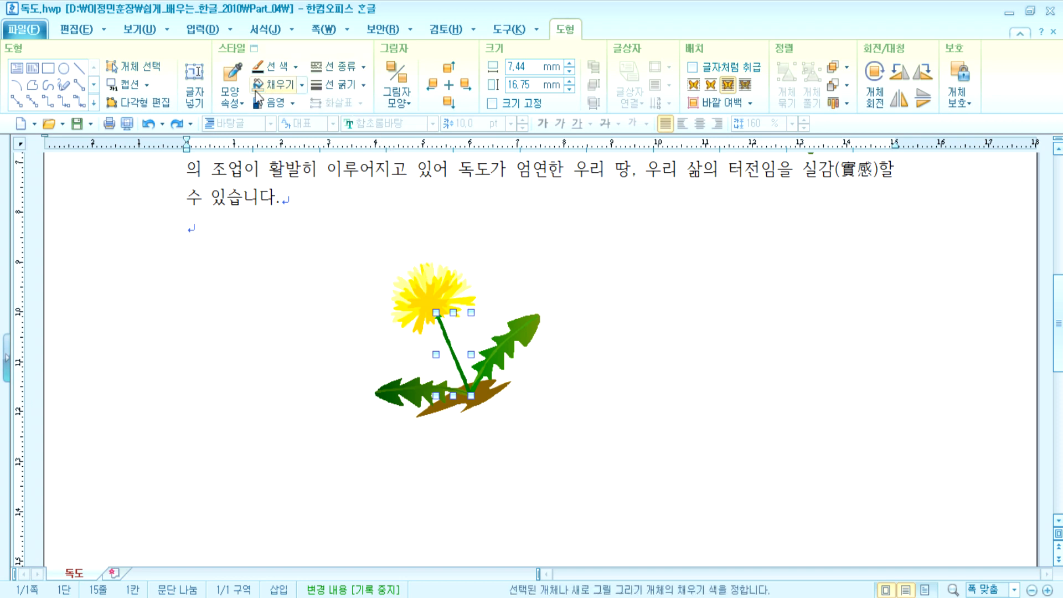
Fill the copied dandelion's stem with 빨강 (RGB 255,0,0) and deselect the shapes
left_click(302, 86)
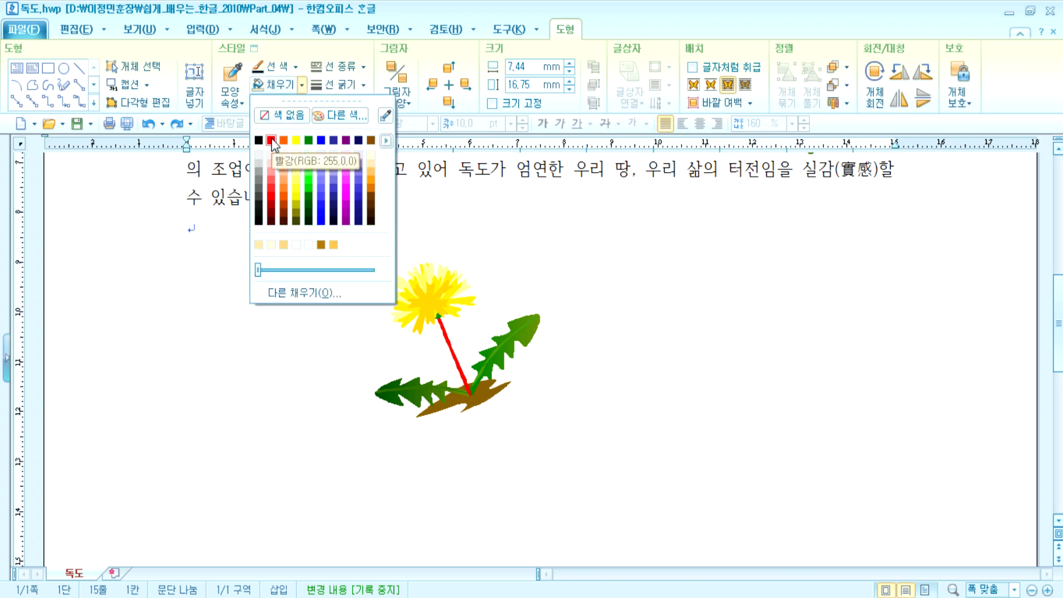
left_click(271, 140)
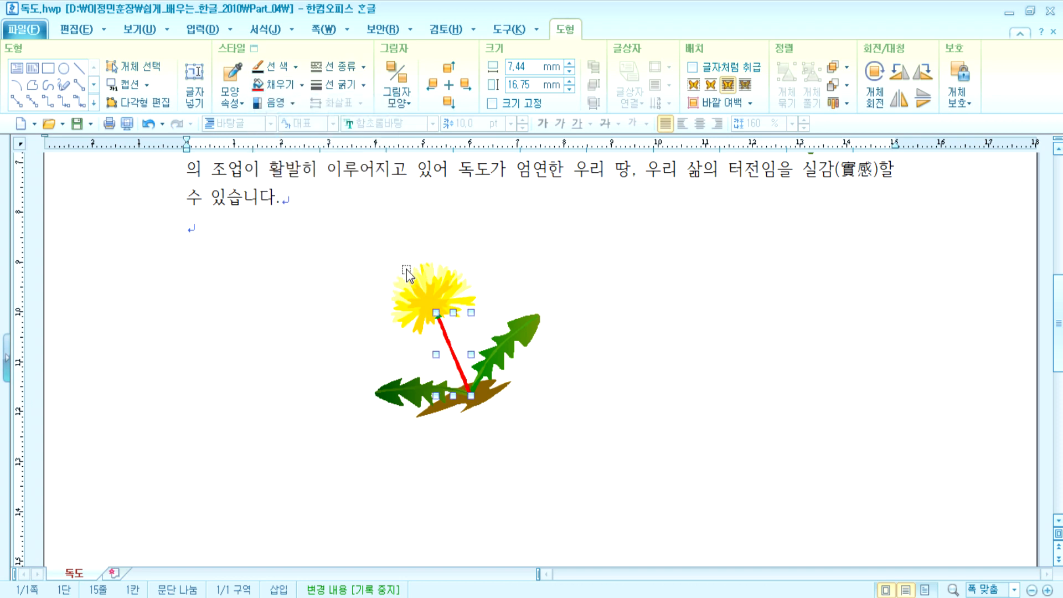
left_click(604, 399)
left_click(441, 321)
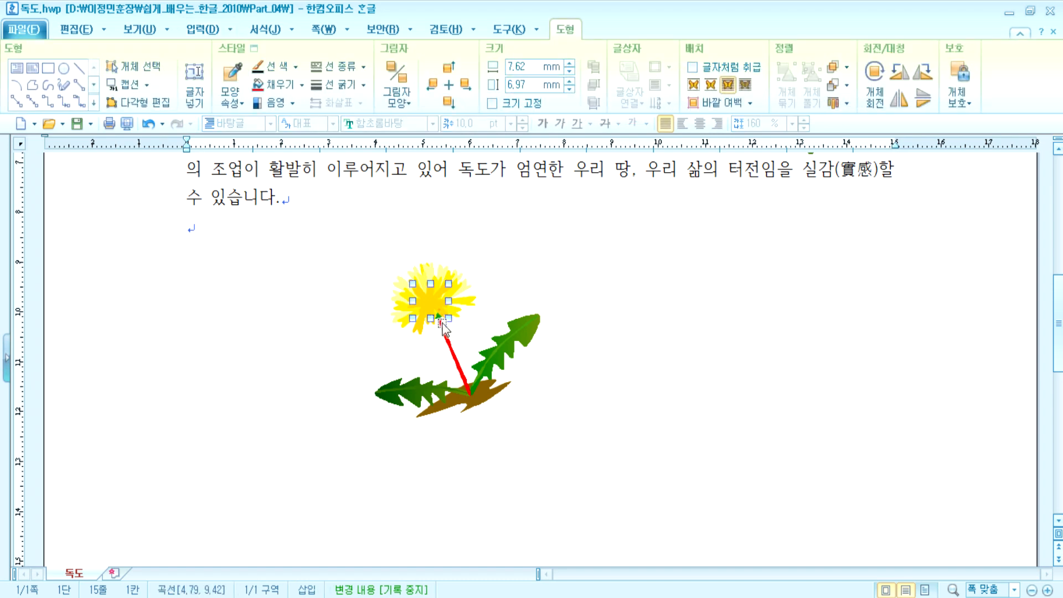
left_click(576, 381)
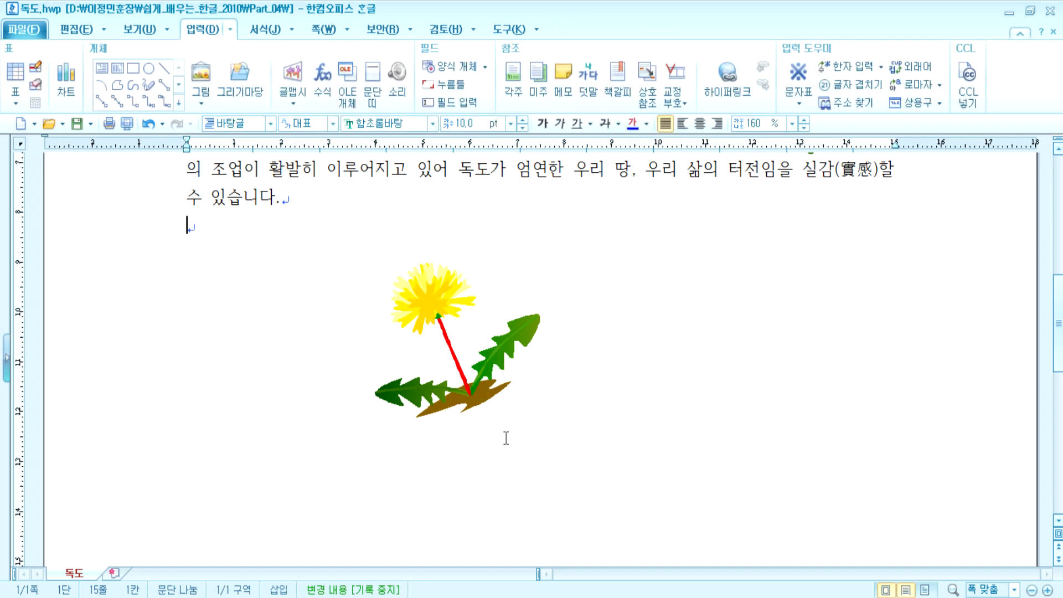
Fill both leaves of the copied dandelion with the same 빨강 as the stem
left_click(536, 332)
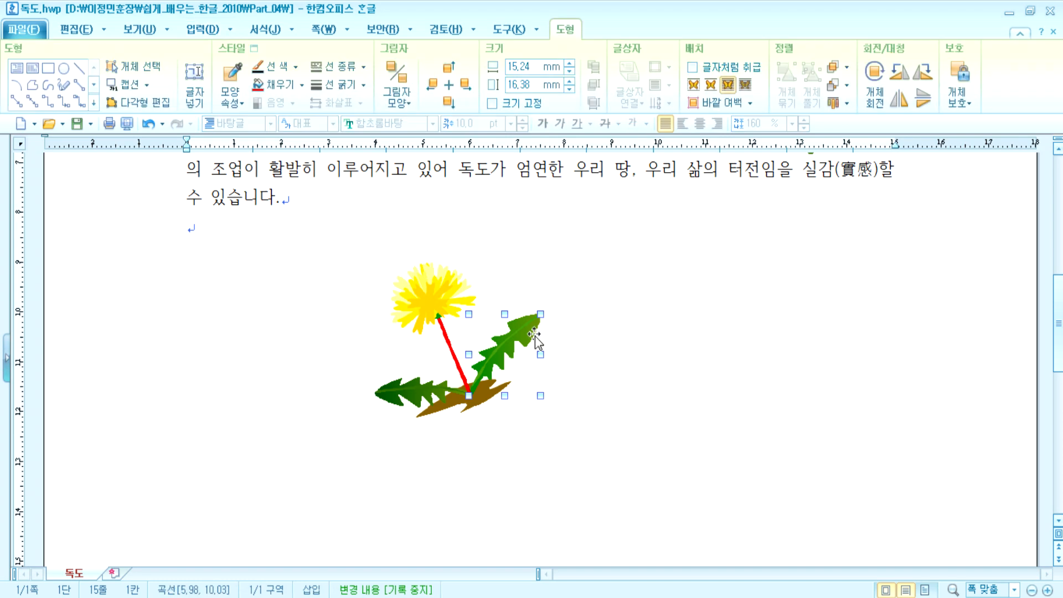
left_click(303, 86)
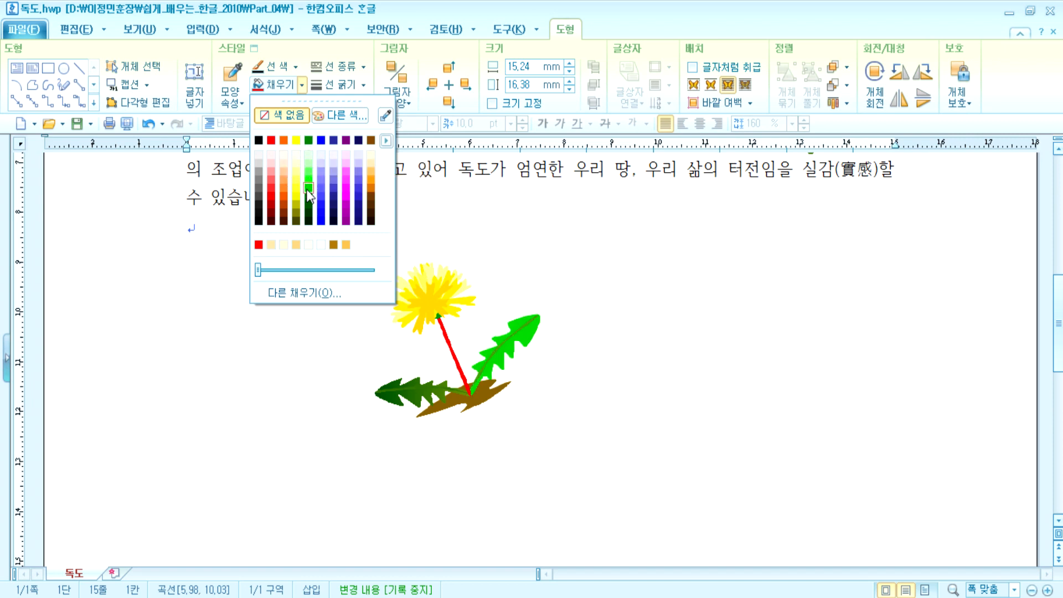
left_click(271, 142)
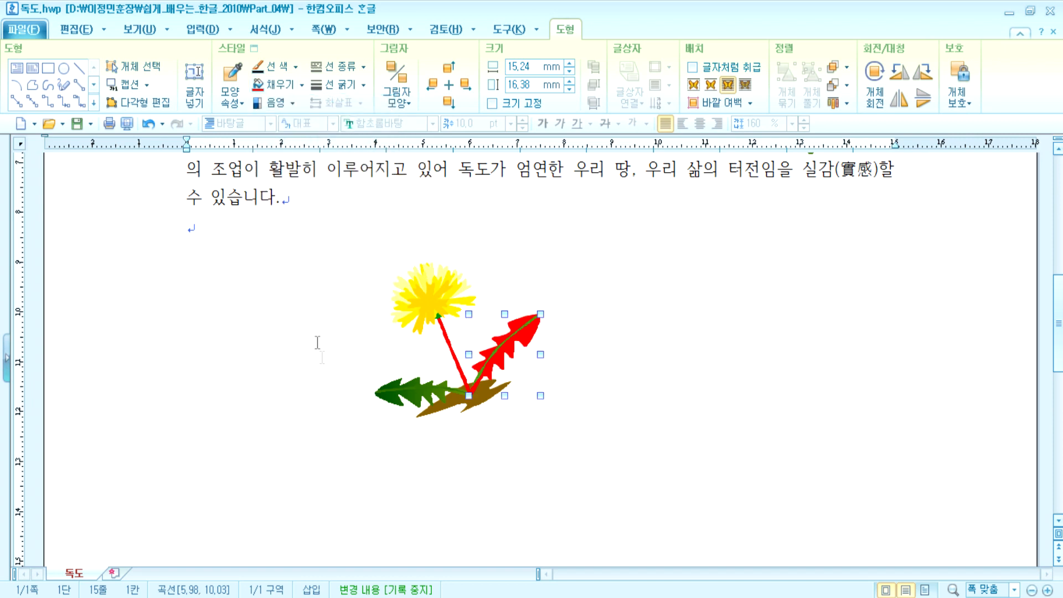
left_click(400, 408)
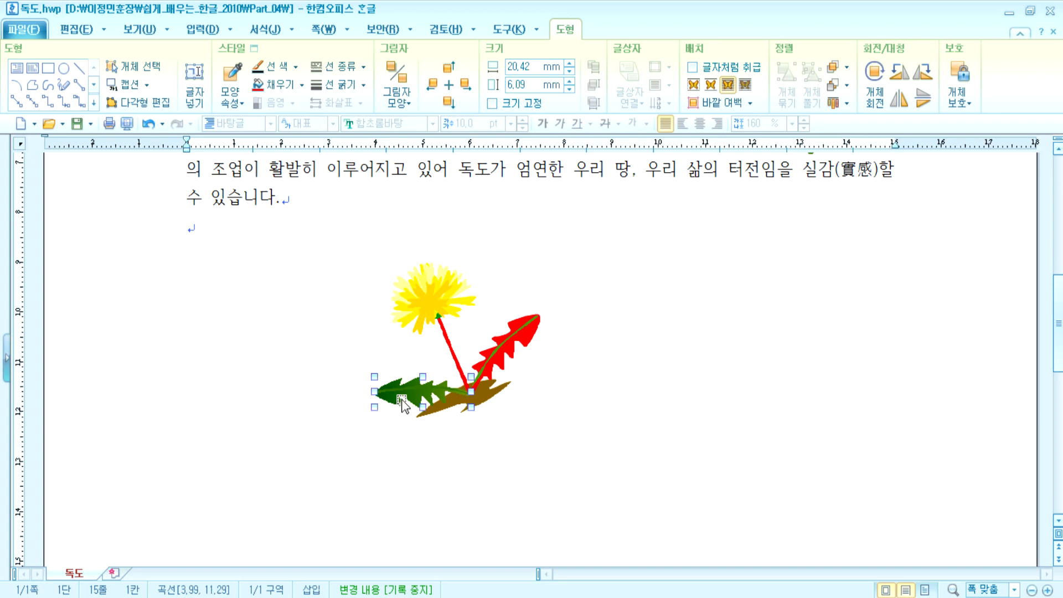
left_click(296, 85)
left_click(588, 372)
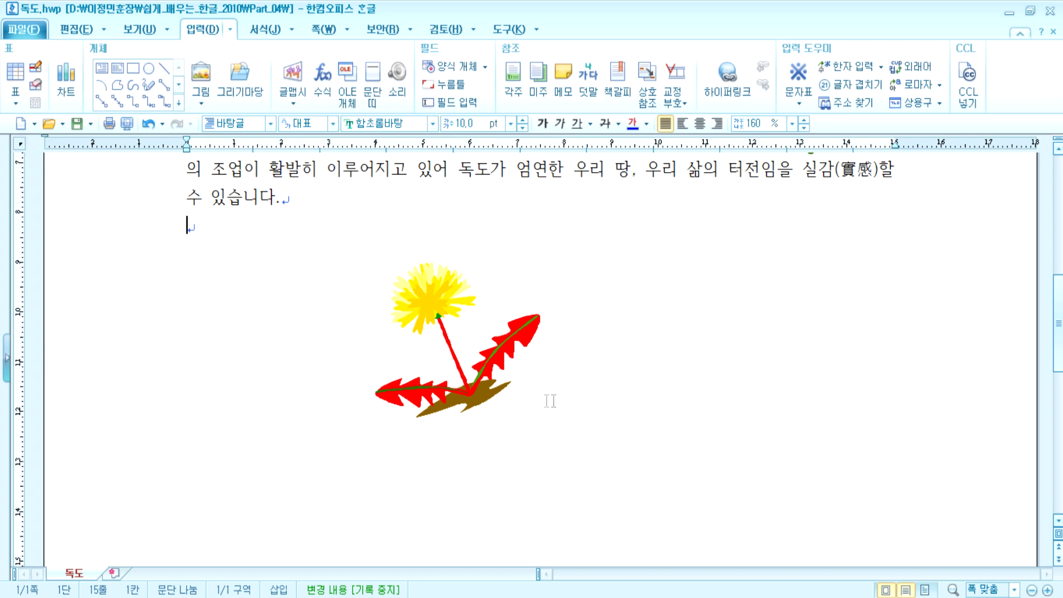
Select all the shapes of the copied dandelion together with 개체 선택 and group them (개체 묶기)
left_click(470, 400)
left_click(135, 66)
mouse_move(299, 218)
left_mouse_down()
mouse_move(601, 466)
mouse_move(639, 517)
left_mouse_up()
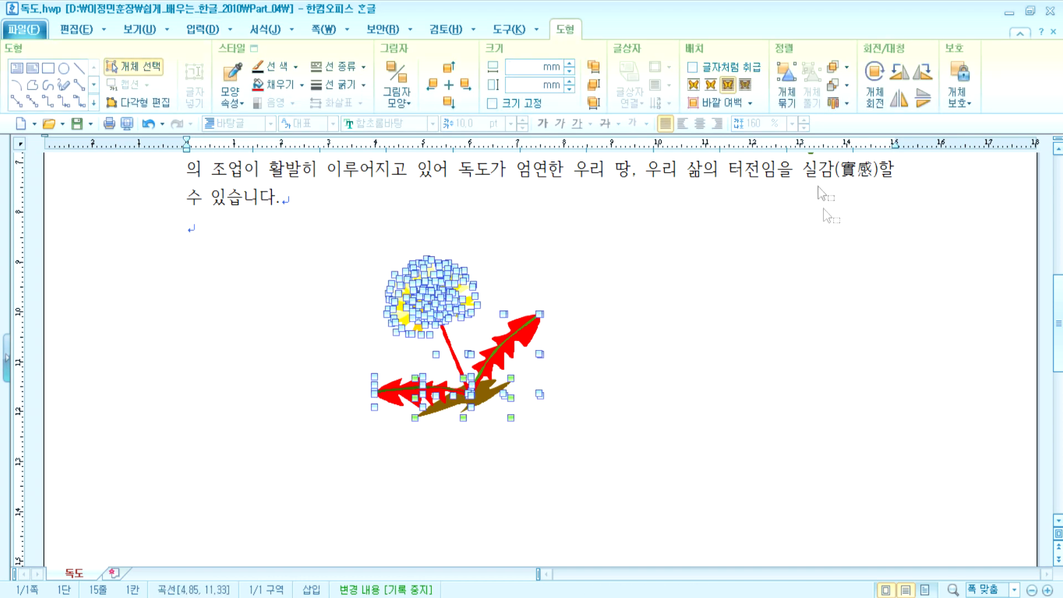
left_click(787, 83)
left_click(626, 413)
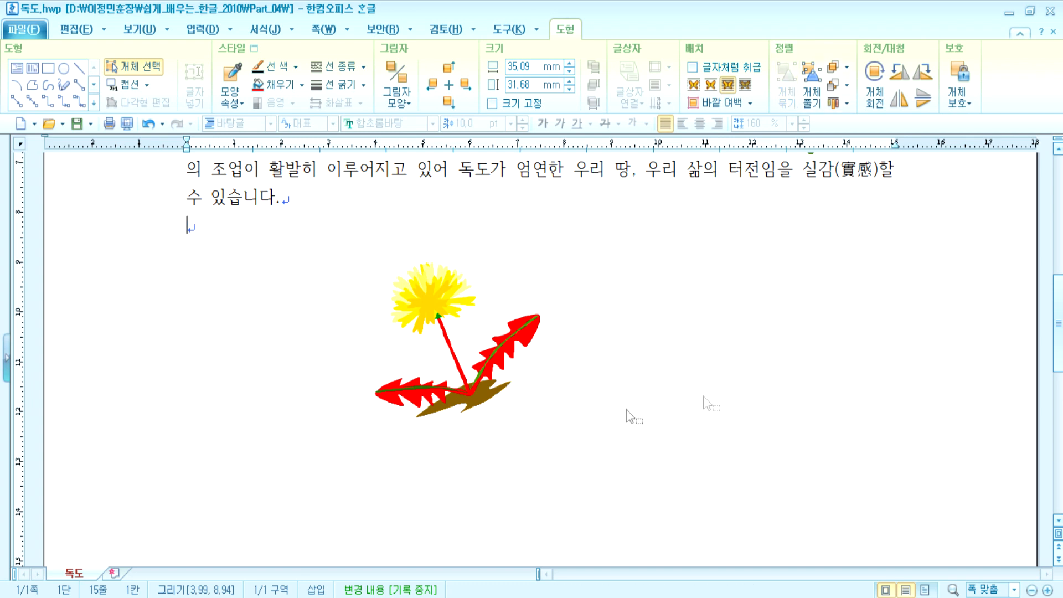
Move the recoloured dandelion copy up to the last lines of text and delete it
scroll(560, 491, "up", 3)
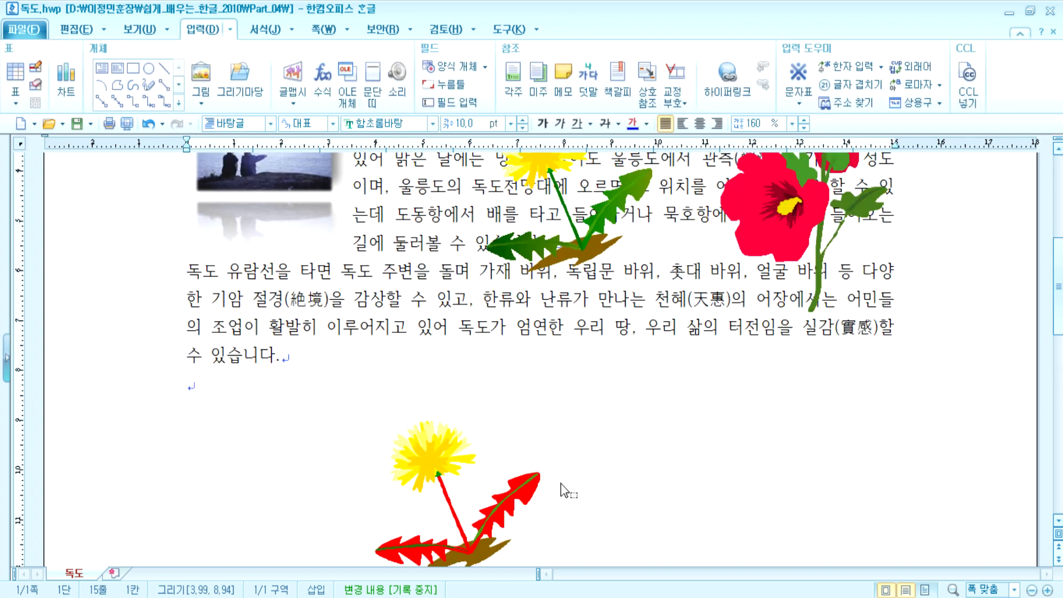
left_click_drag(506, 537, 457, 435)
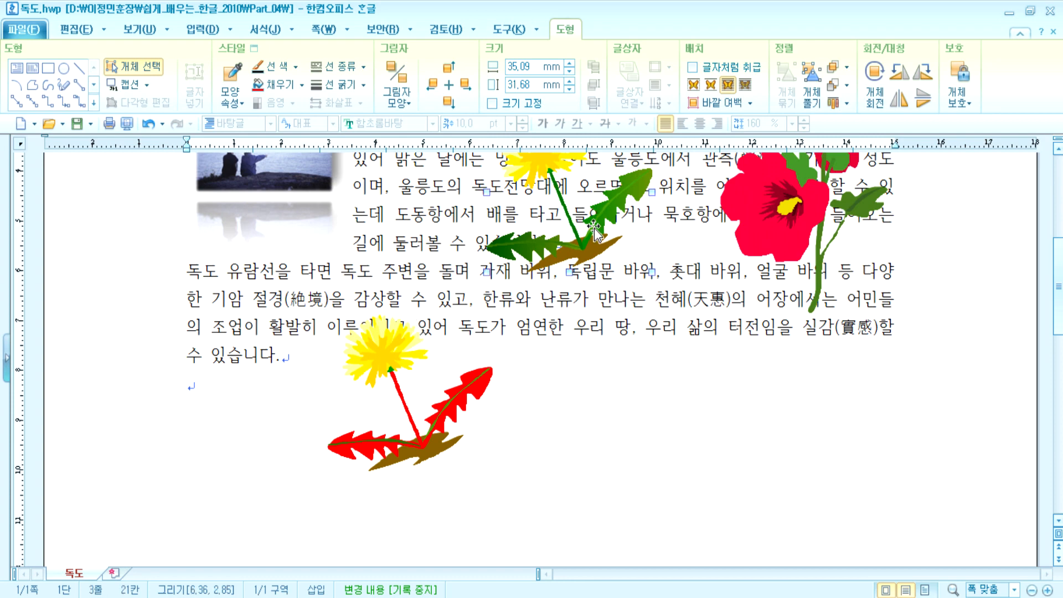
key("Delete")
Place the remaining dandelion in the first paragraph behind the text
scroll(543, 366, "up", 3)
left_click(547, 316)
left_click(745, 86)
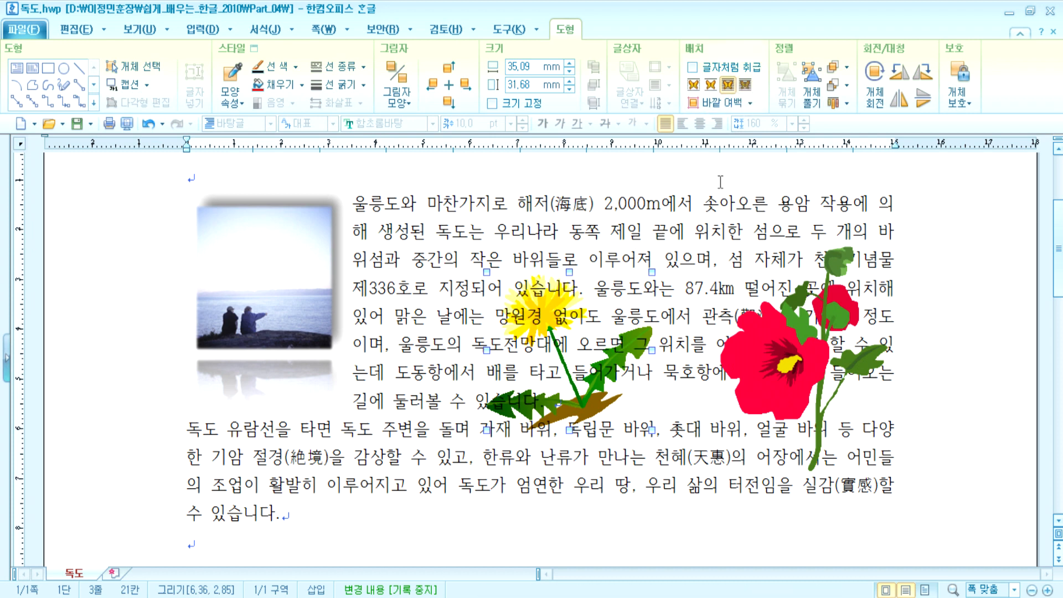
left_click(663, 508)
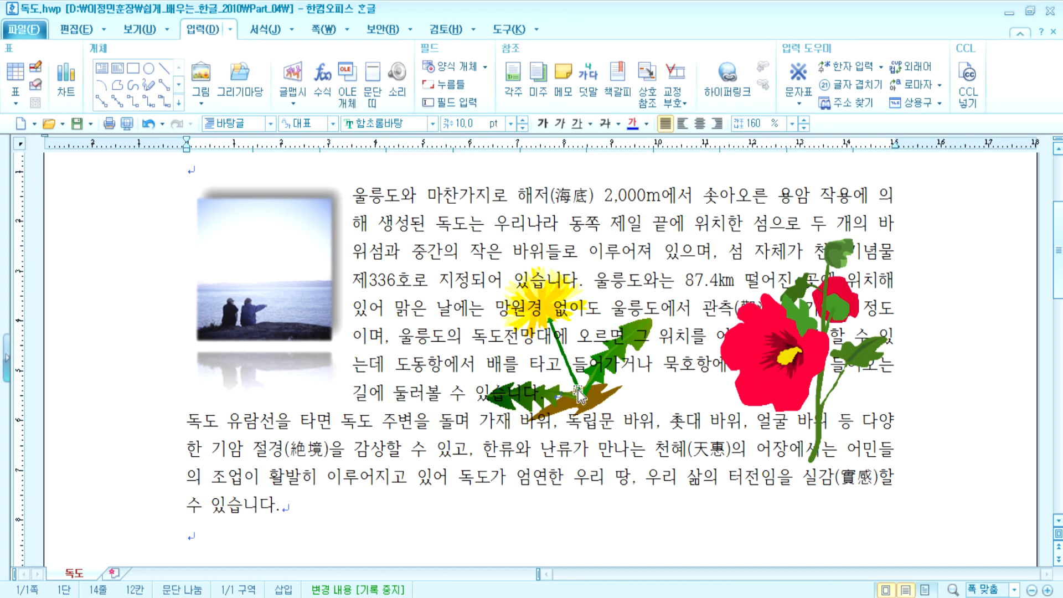
Compare selecting the picture with selecting the dandelion that lies behind the text
left_click(287, 235)
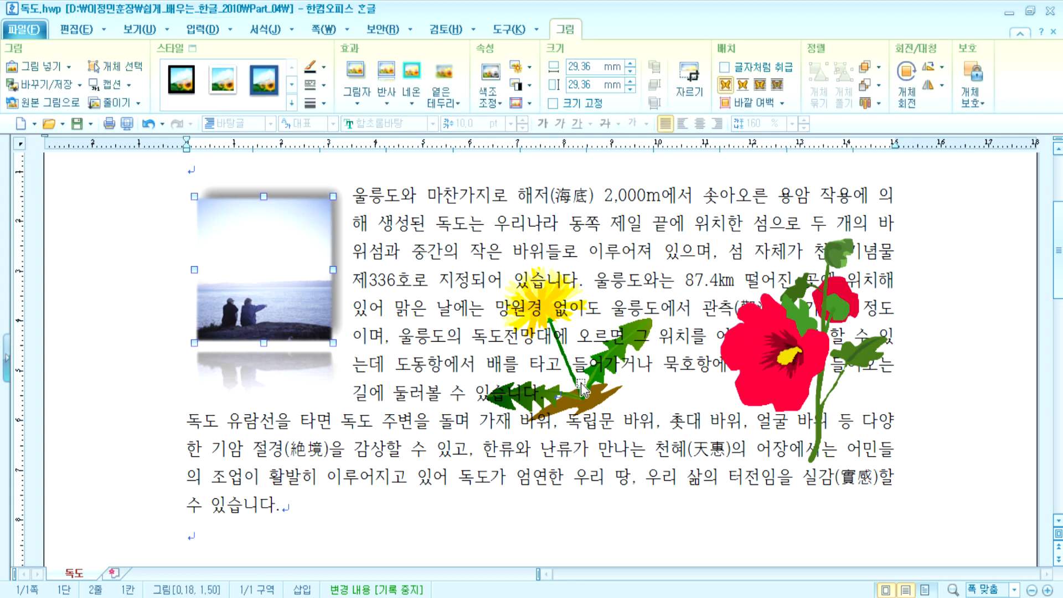
left_click(546, 304)
left_click(353, 449)
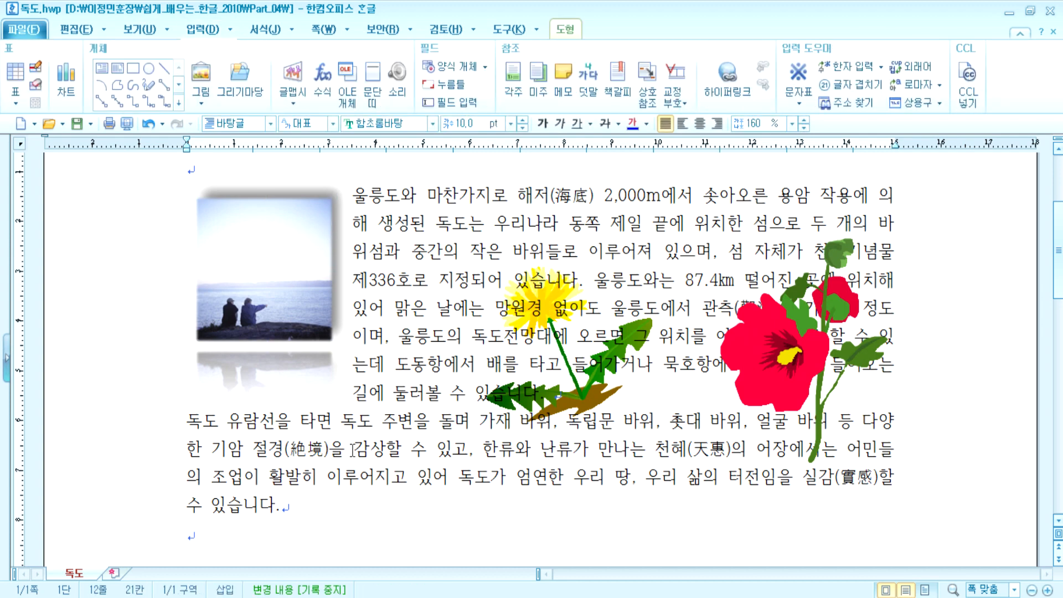
left_click(547, 292)
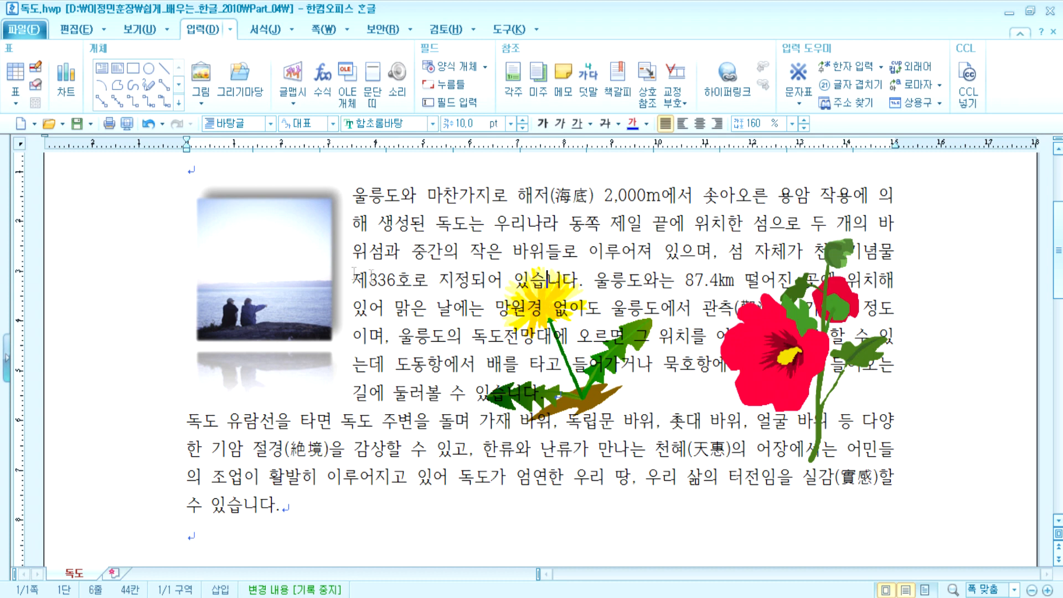
left_click(253, 235)
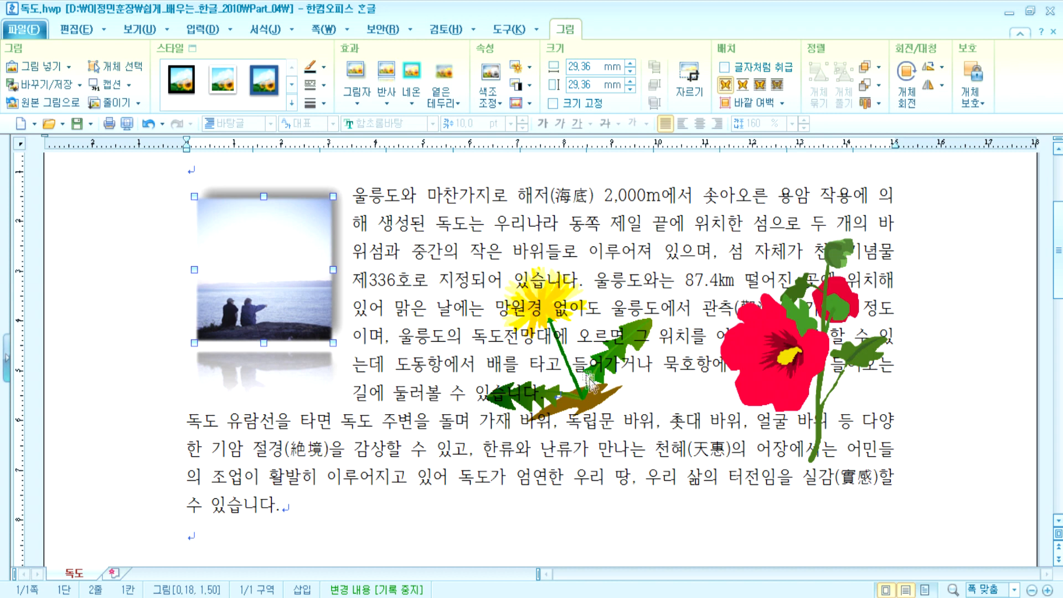
left_click(542, 323)
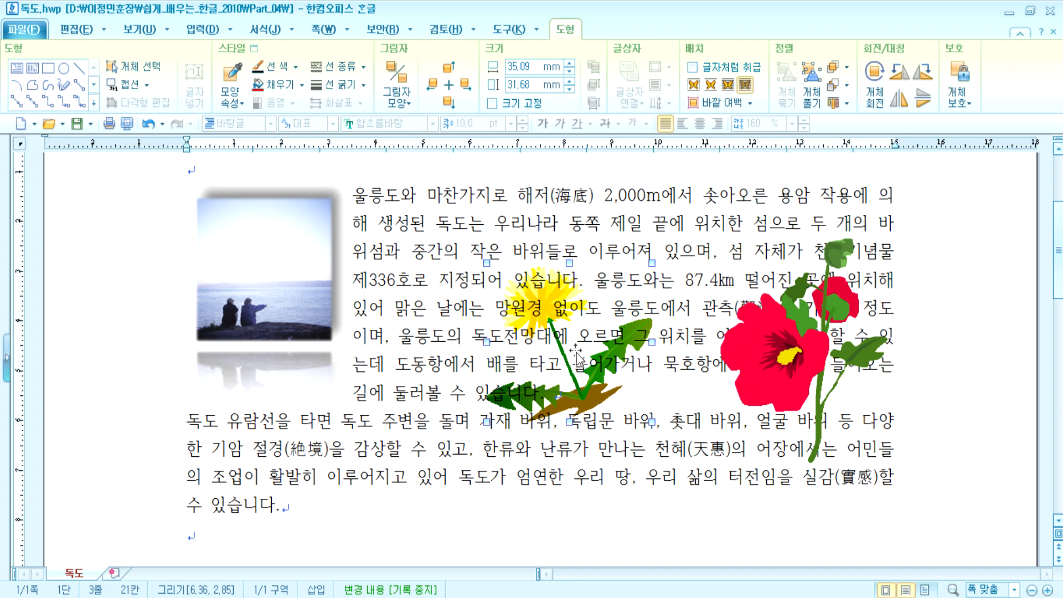
left_click(288, 253)
left_click(547, 314)
Turn off the 그림 display option to hide the picture while editing, and check the page in print preview
key("alt+u")
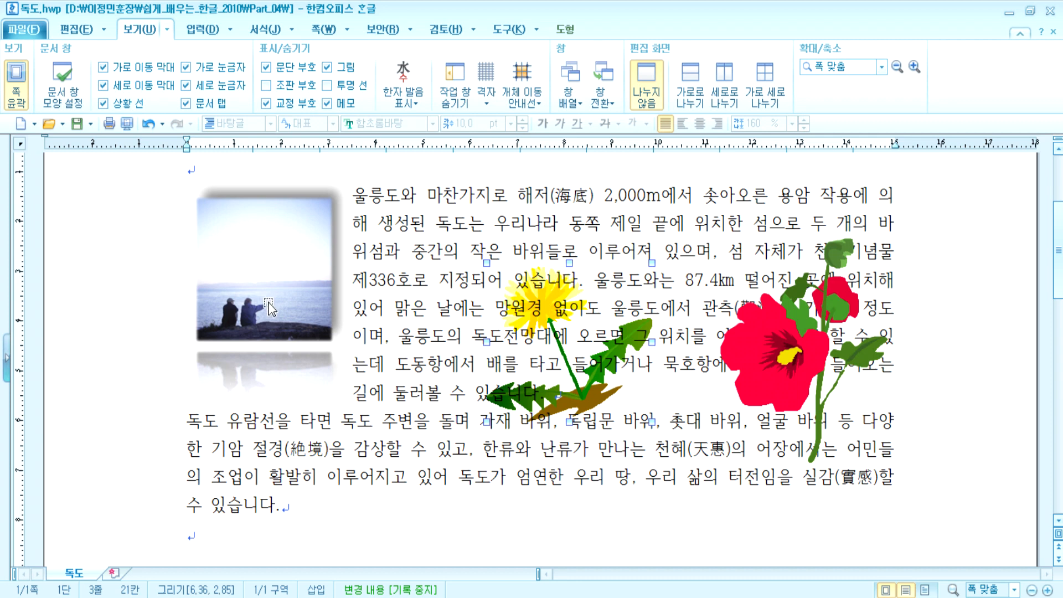
left_click(327, 67)
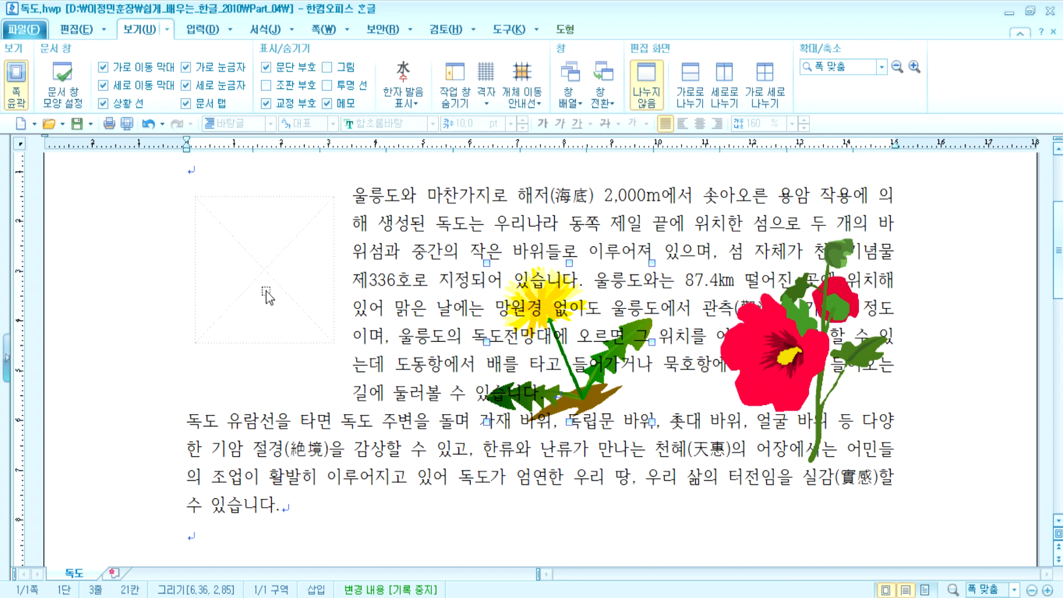
left_click(321, 249)
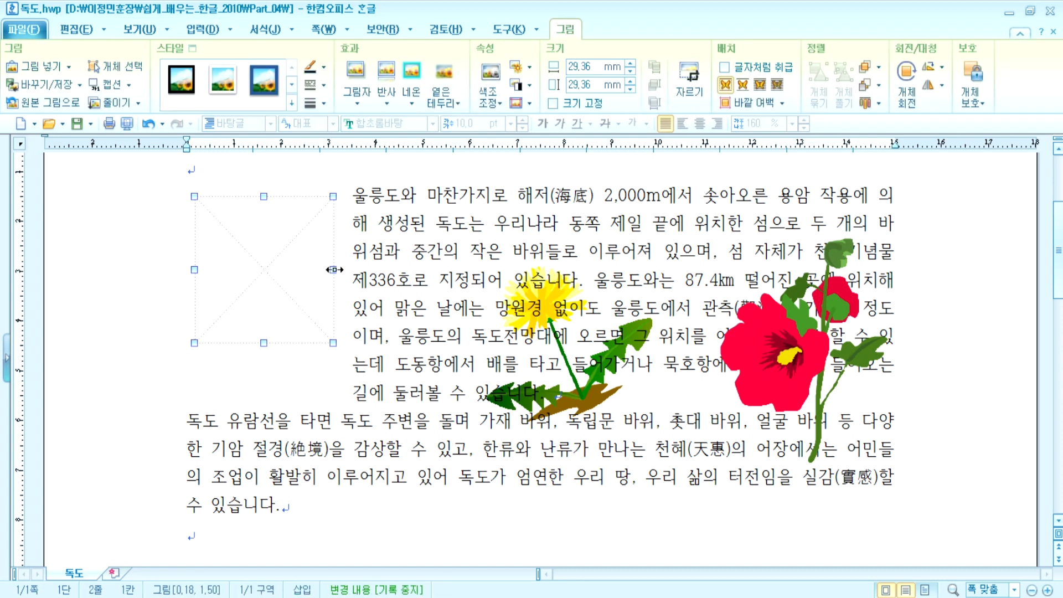
left_click(126, 123)
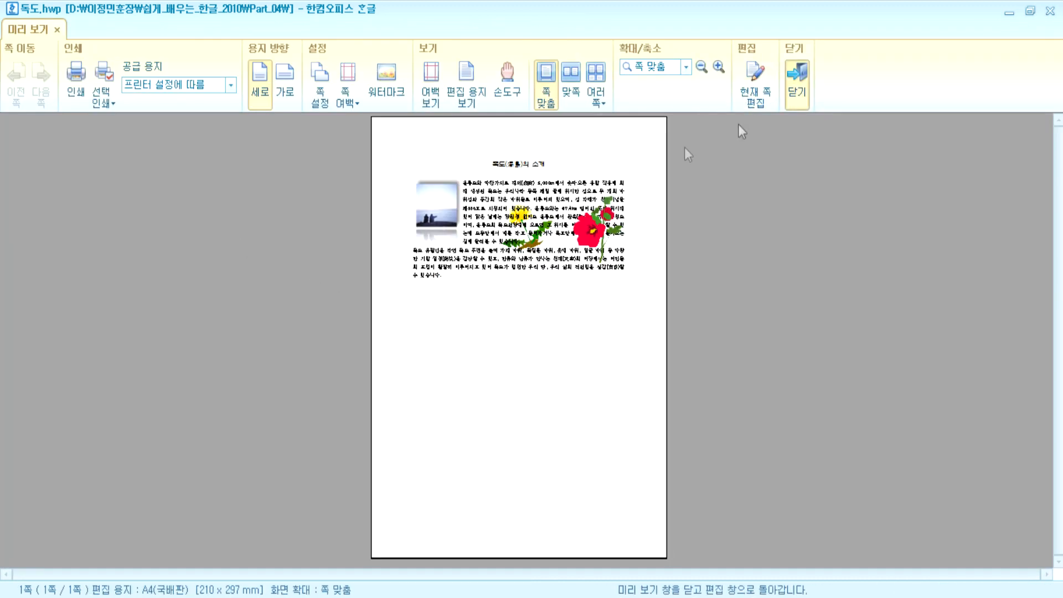
left_click(797, 83)
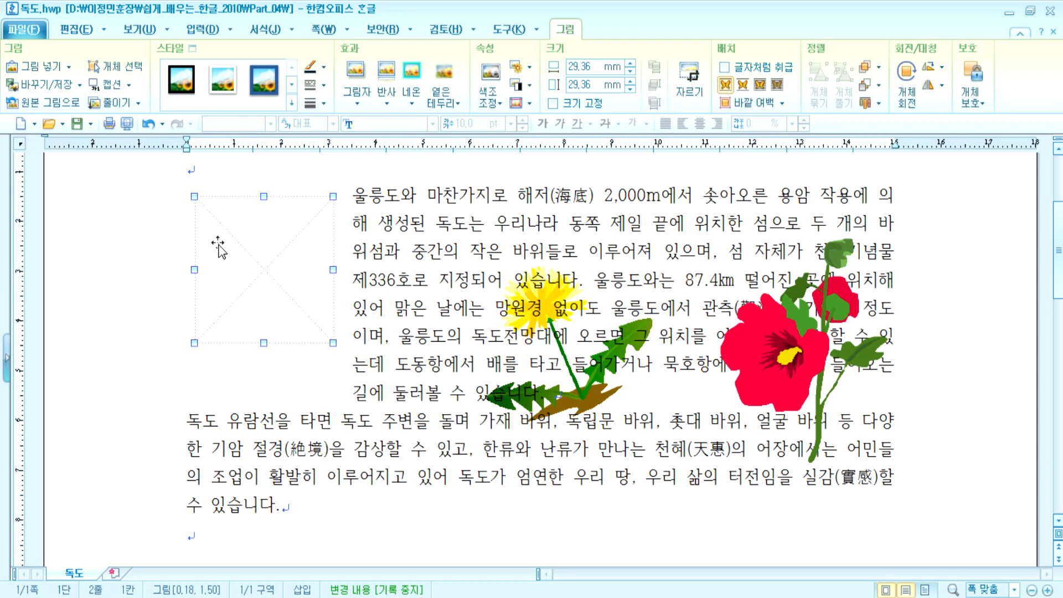
Turn the 그림 display option on and off again, and select the hibiscus and the picture placeholder
left_click(141, 32)
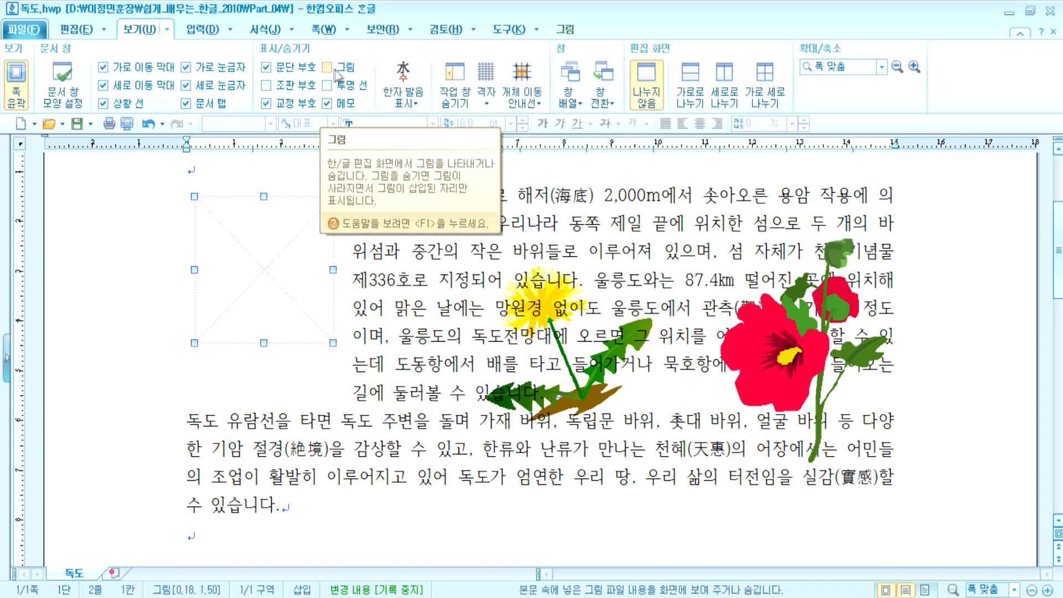
left_click(328, 68)
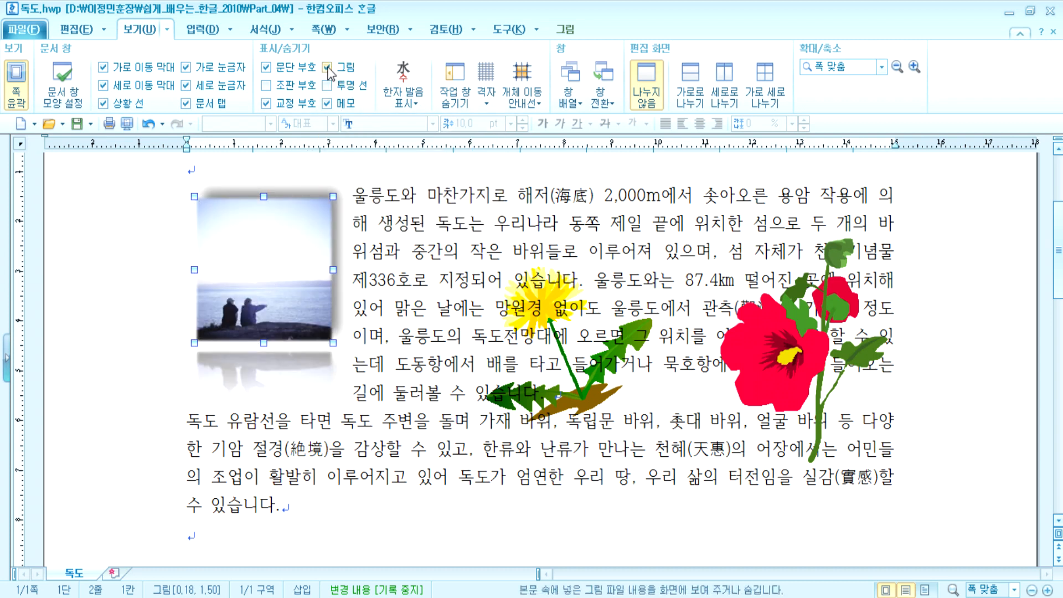
left_click(327, 67)
left_click(782, 340)
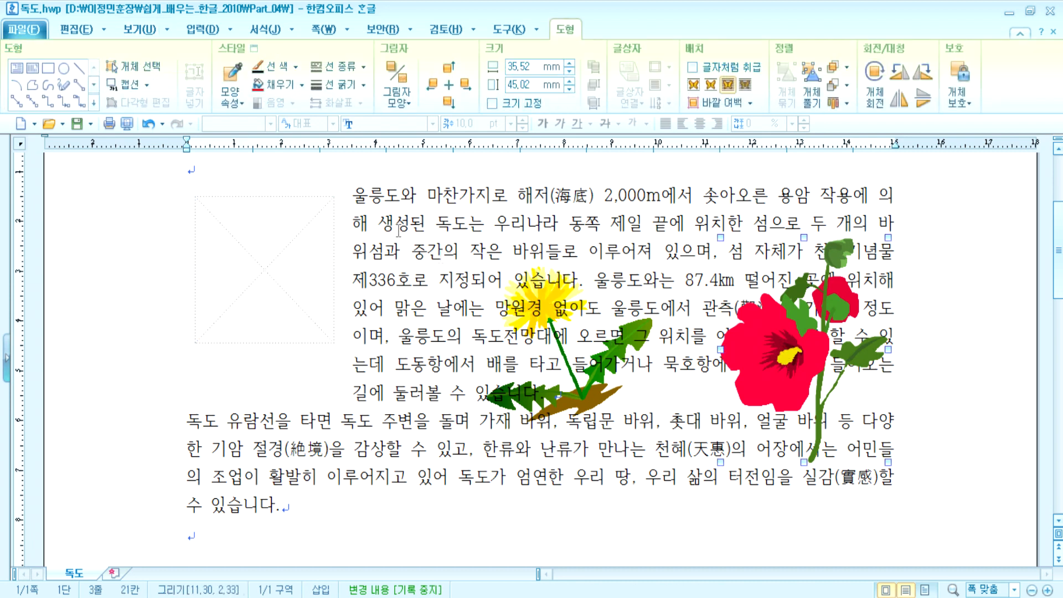
left_click(283, 226)
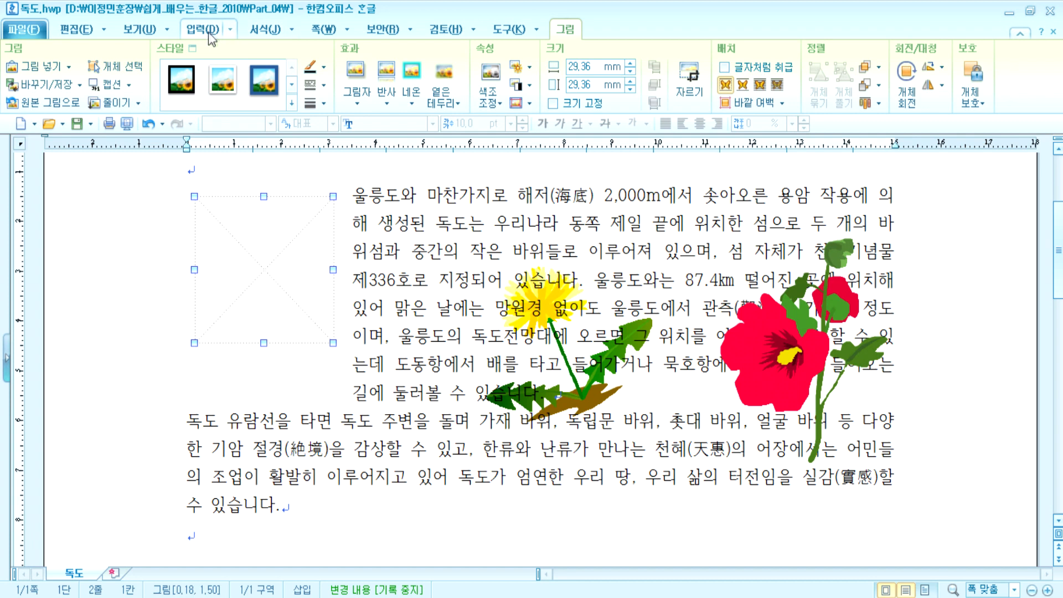
Turn the 그림 display option back on, enlarge the picture from its lower corner to nearly twice its width, and deselect it
left_click(140, 29)
left_click(327, 67)
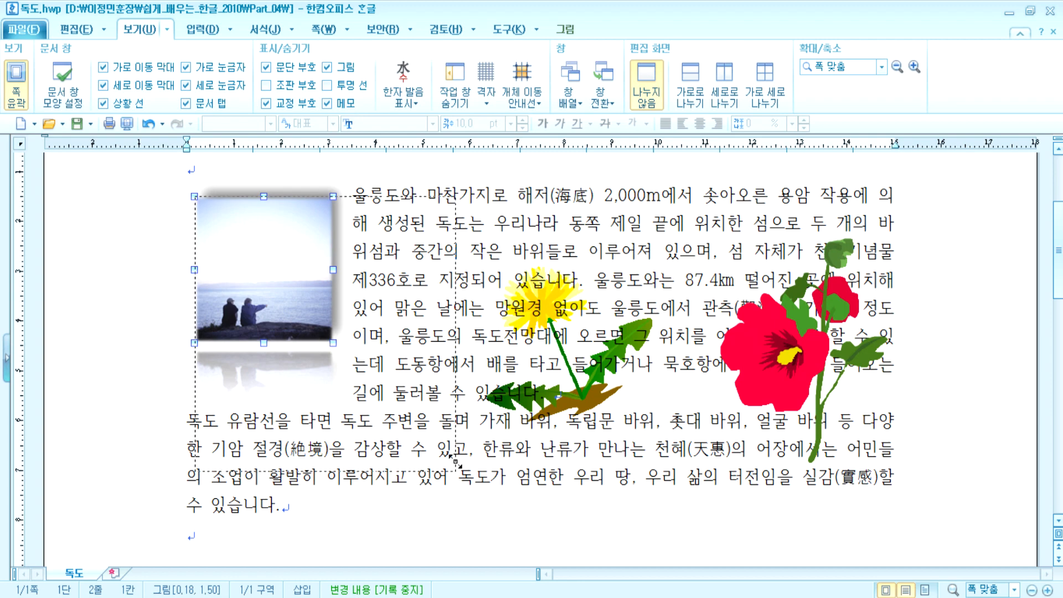
left_click_drag(454, 459, 455, 471)
left_click(579, 504)
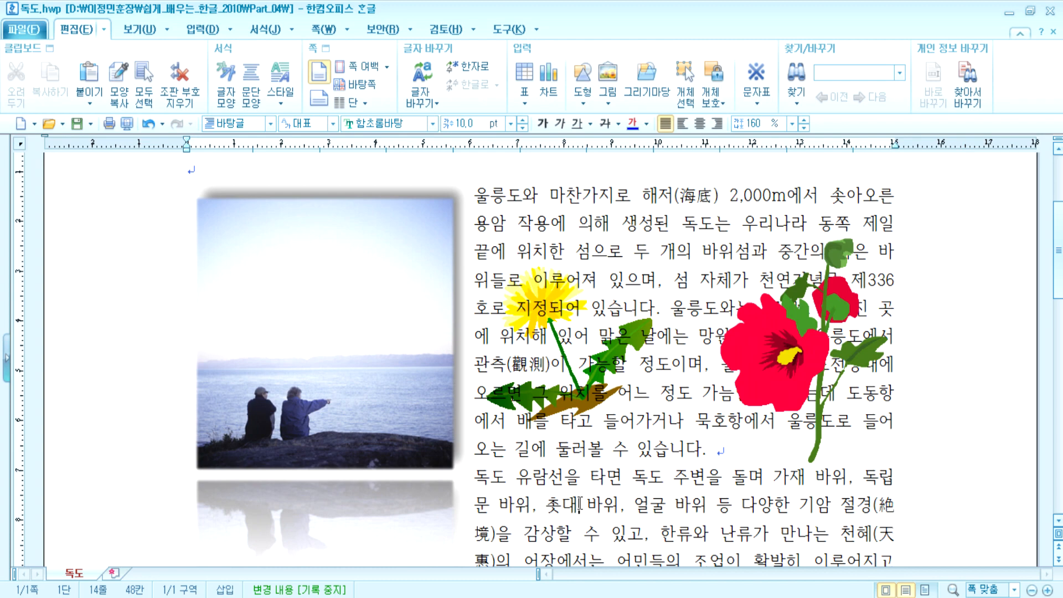
scroll(410, 435, "down", 1)
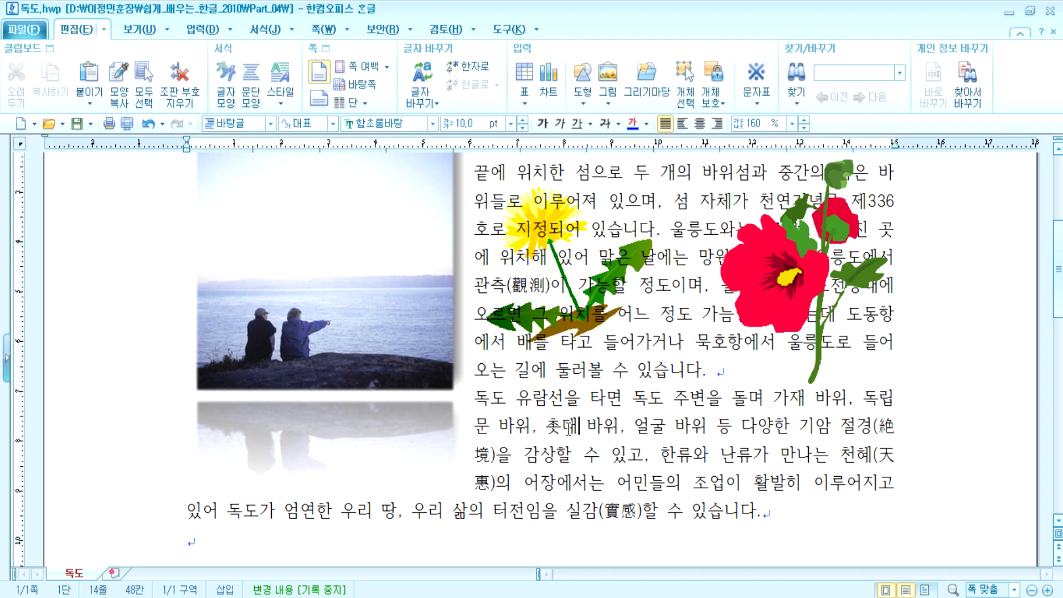
scroll(557, 441, "down", 1)
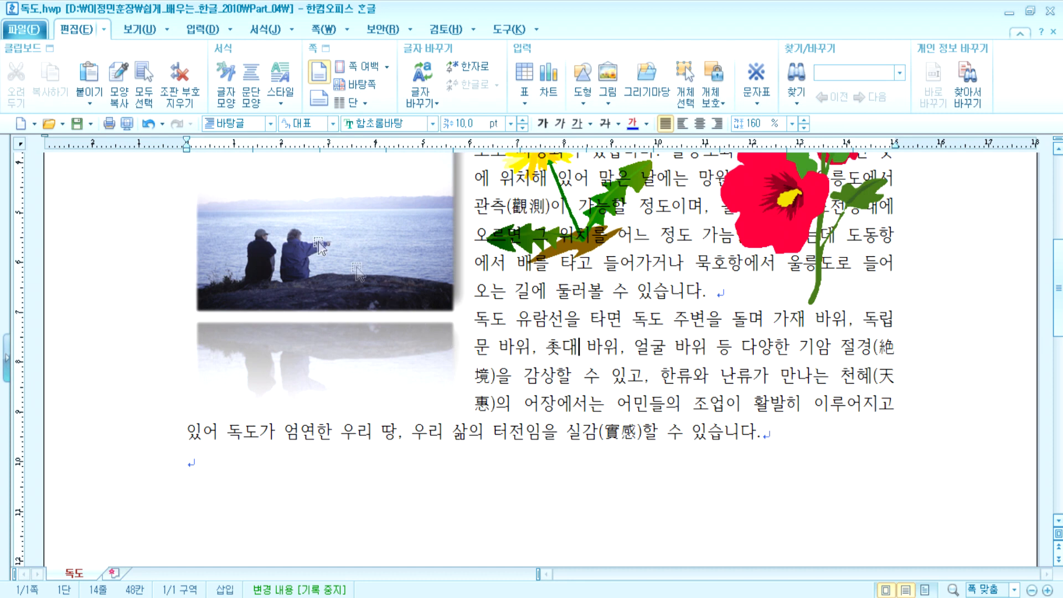
Turn off the 그림 display option, look through the page with the picture hidden, and turn the option on again
left_click(140, 29)
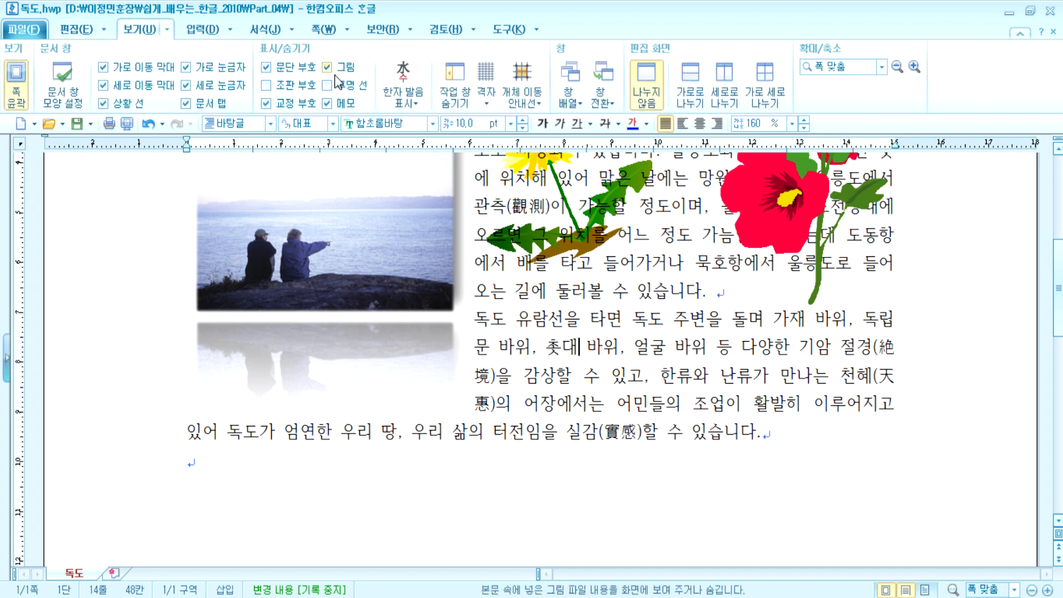
left_click(328, 67)
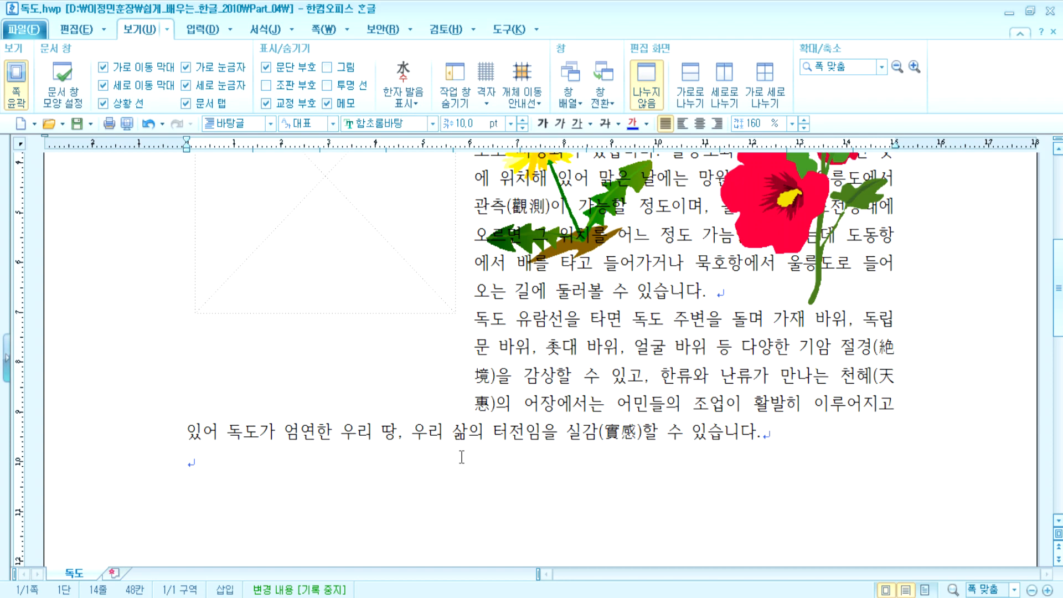
scroll(470, 463, "up", 3)
scroll(469, 462, "down", 3)
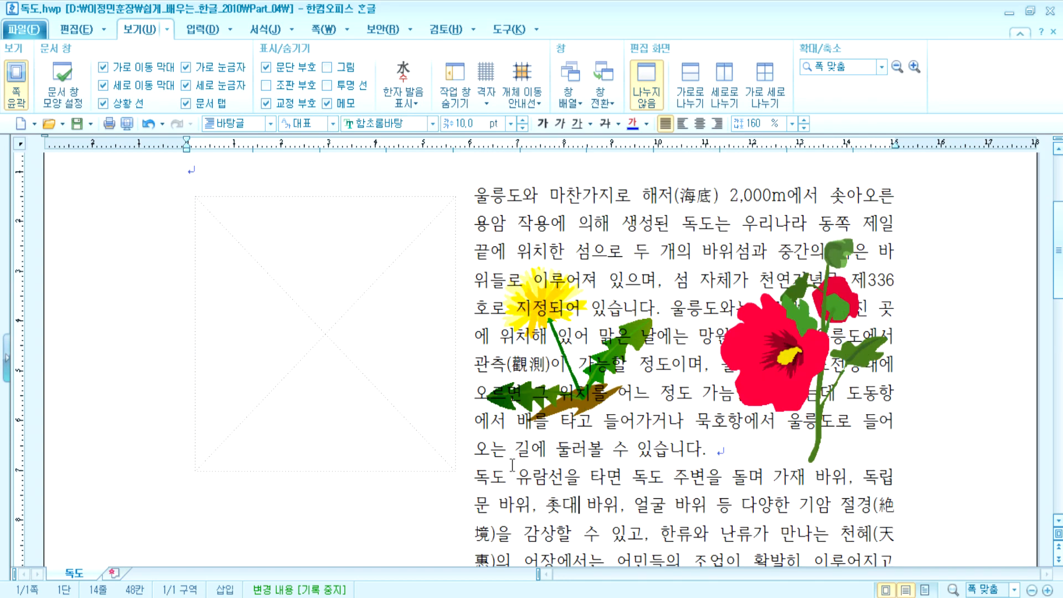
scroll(498, 467, "down", 8)
scroll(510, 468, "up", 14)
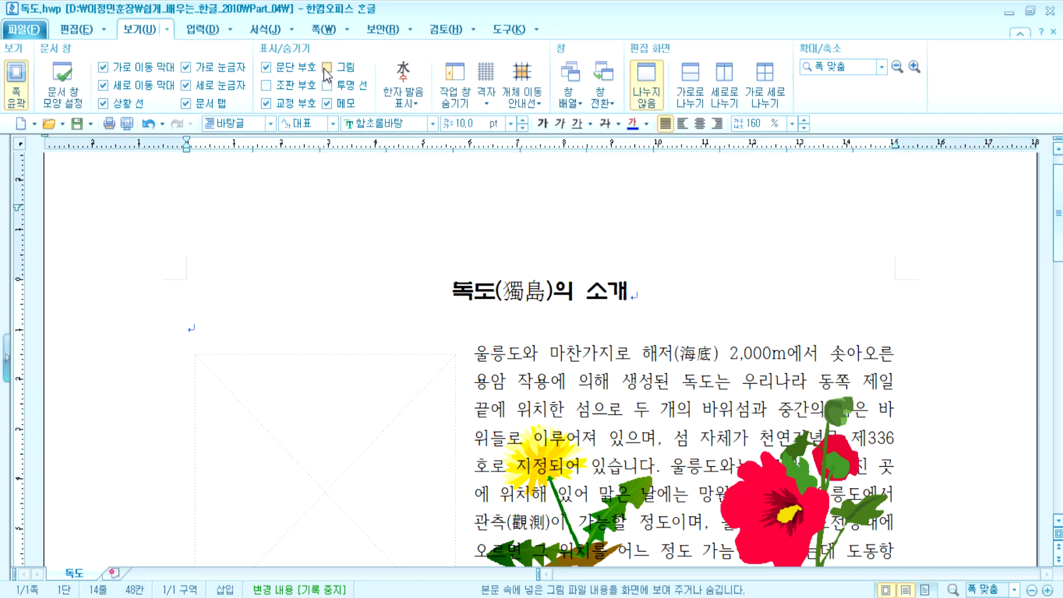
left_click(327, 67)
scroll(316, 372, "down", 3)
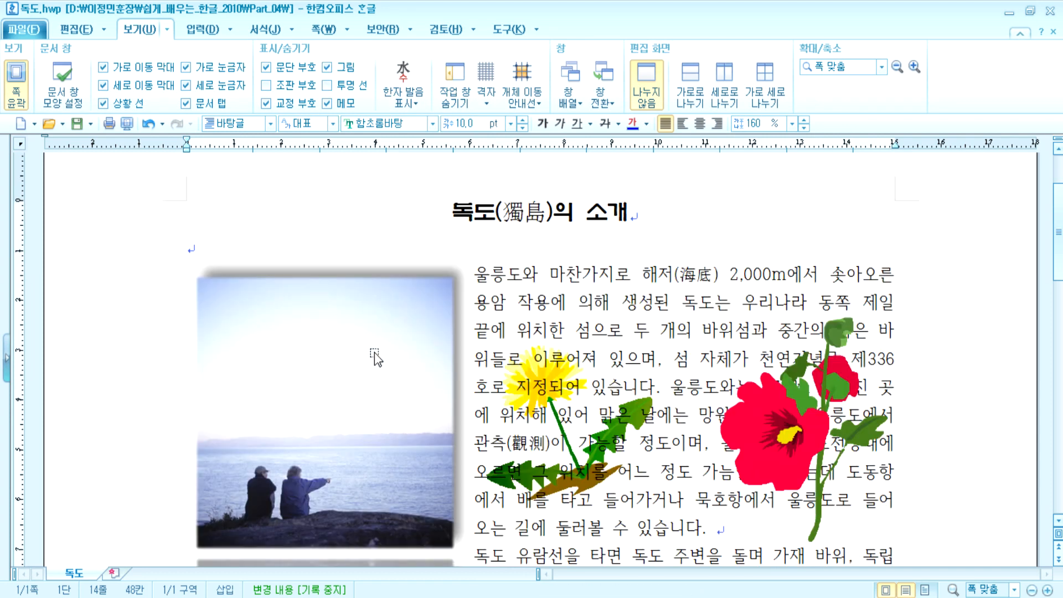
Select the picture and turn the 그림 display option off and on again
left_click(375, 374)
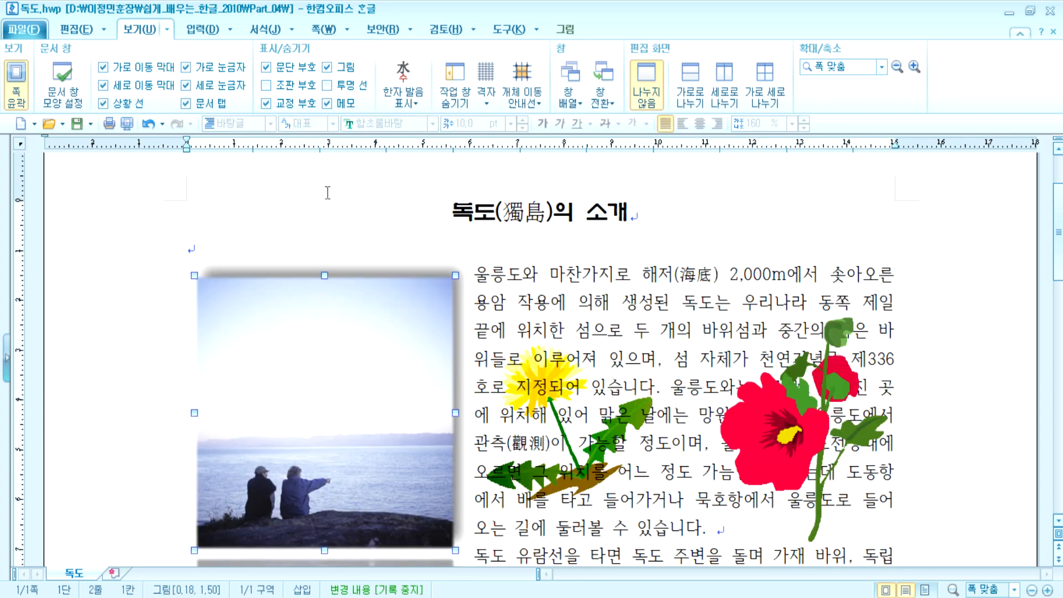
left_click(328, 67)
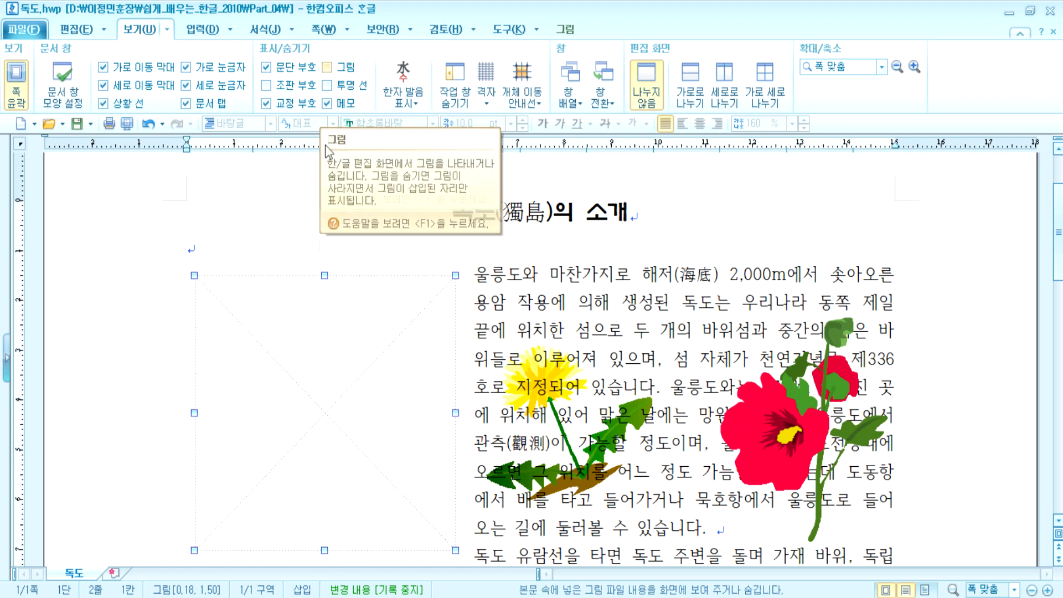
left_click(327, 67)
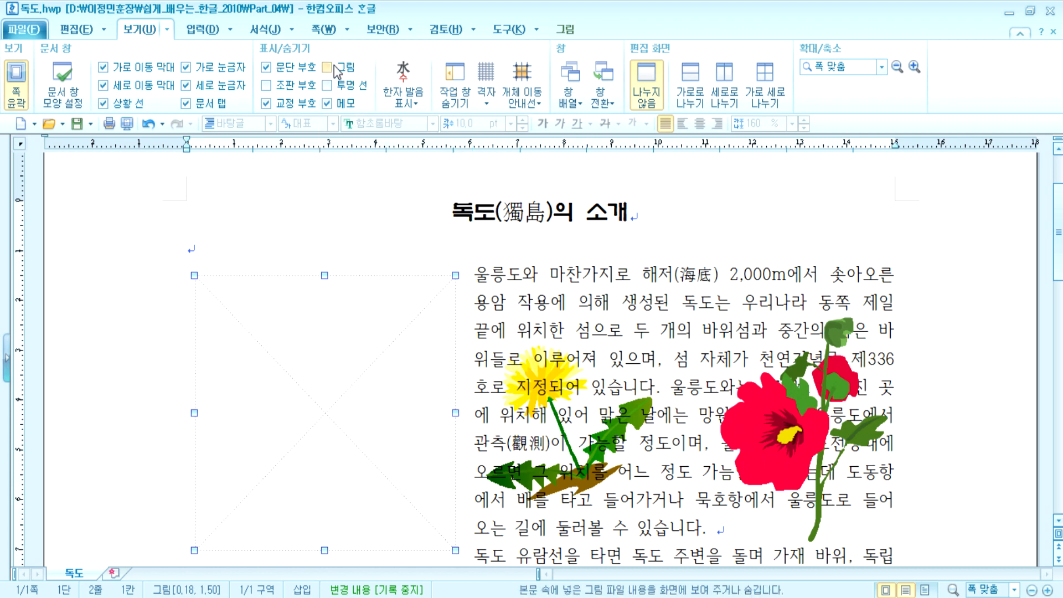
Show the 조판 부호, toggle the 그림 display option off and on for comparison, and hide the 조판 부호 again
left_click(265, 84)
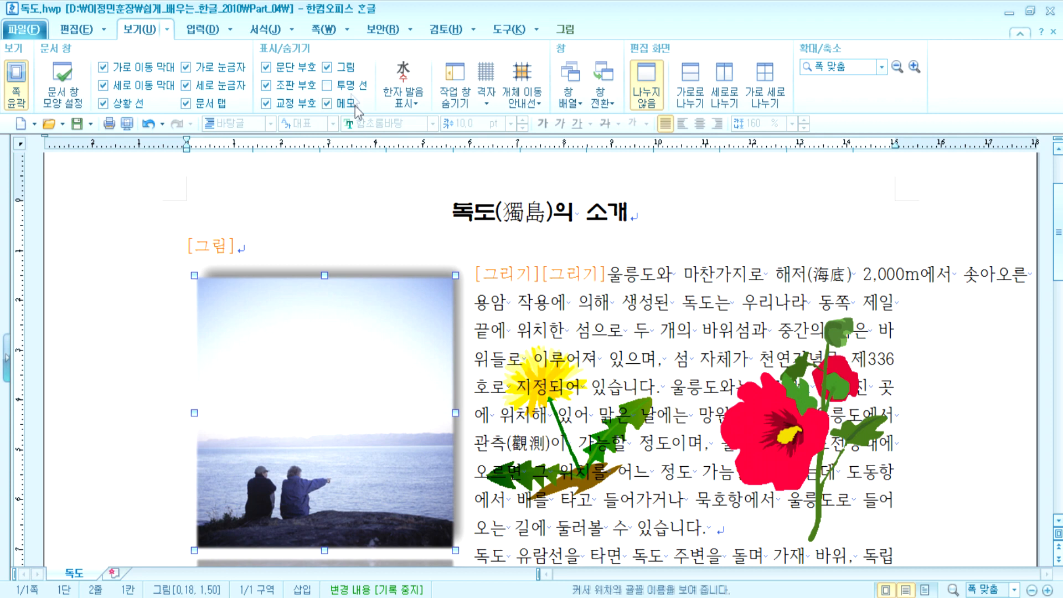
left_click(336, 68)
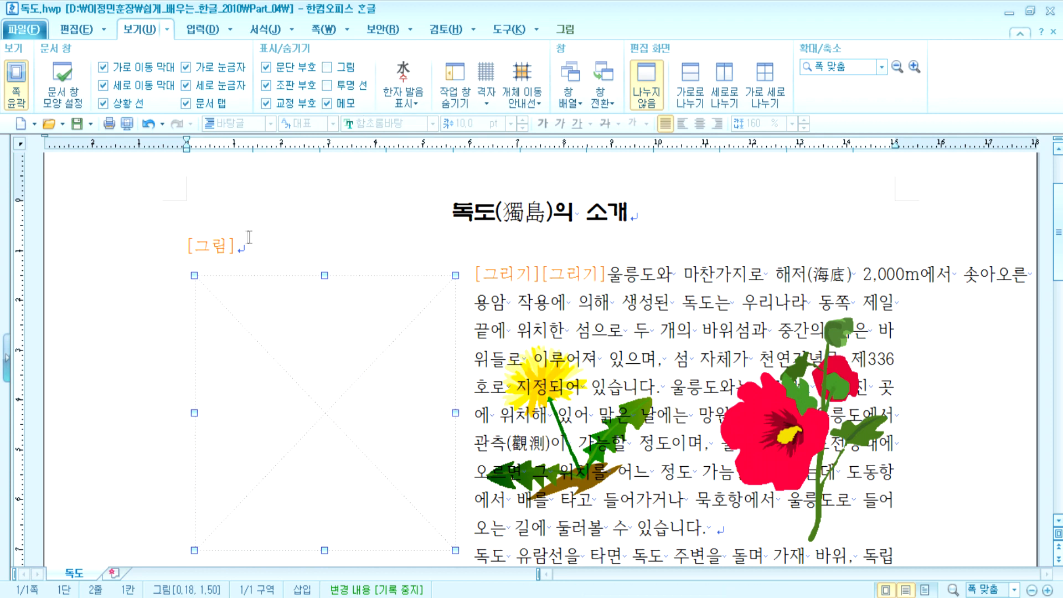
left_click(328, 67)
left_click(266, 85)
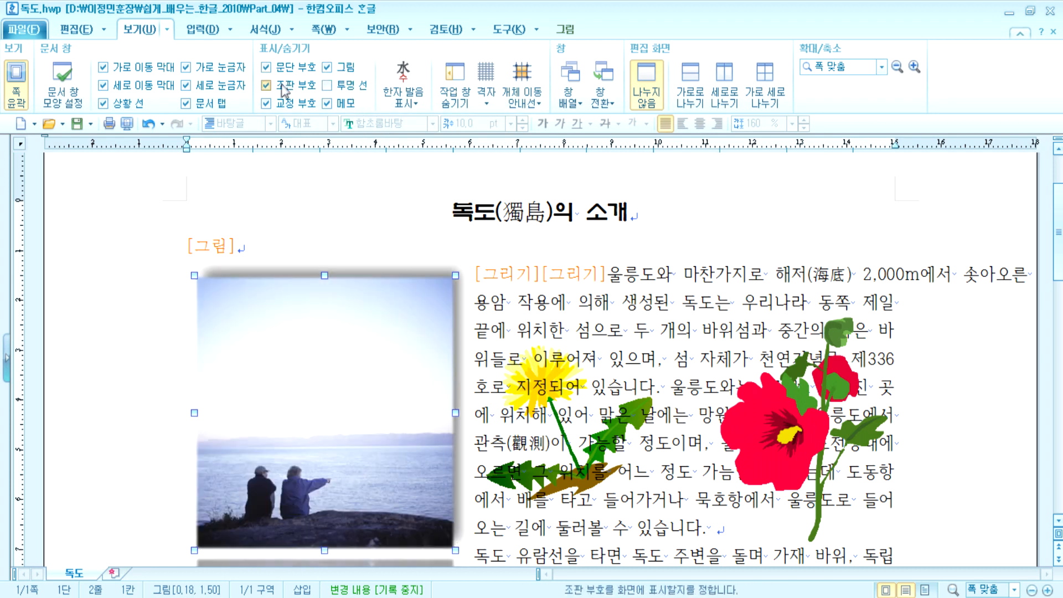
Shrink the picture from its lower corner to about half its width, trying and undoing a width-only stretch along the way
left_click_drag(455, 550, 309, 397)
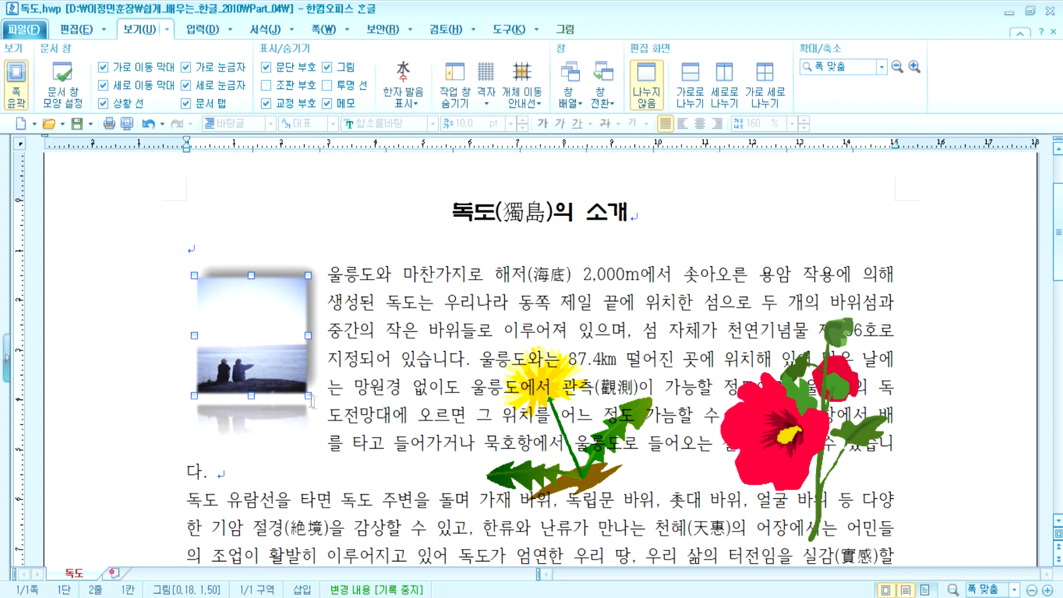
mouse_move(307, 395)
left_mouse_down()
mouse_move(420, 514)
mouse_move(289, 388)
left_mouse_up()
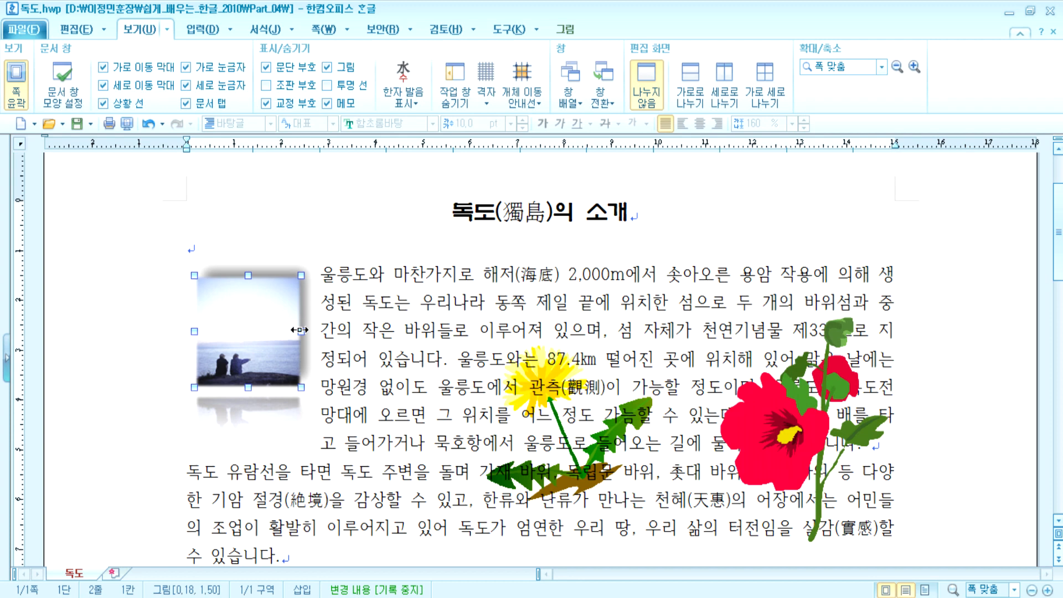
left_click_drag(466, 334, 465, 334)
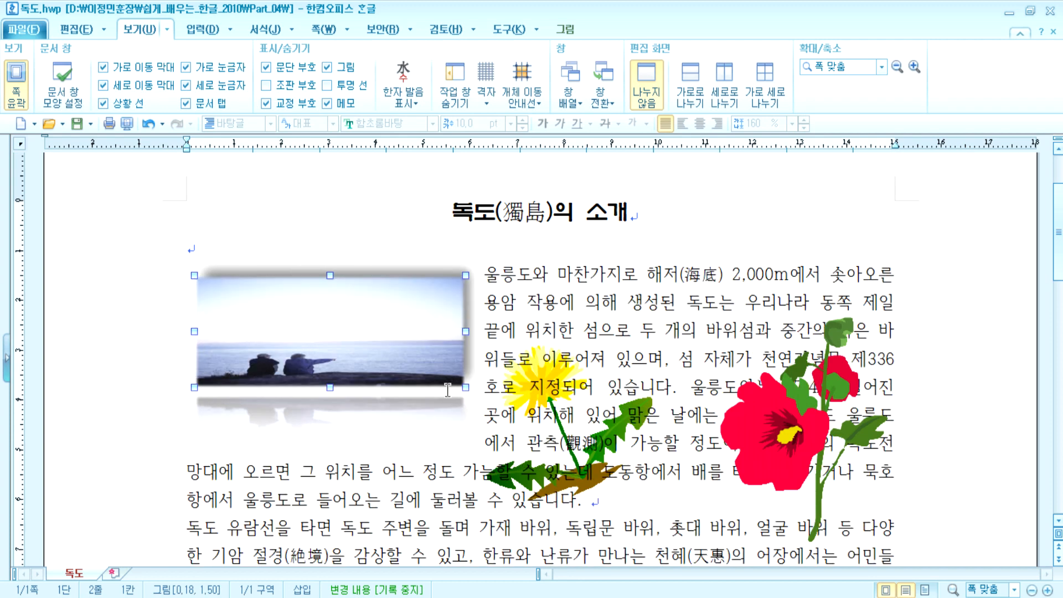
key("ctrl+z")
left_click_drag(299, 384, 335, 423)
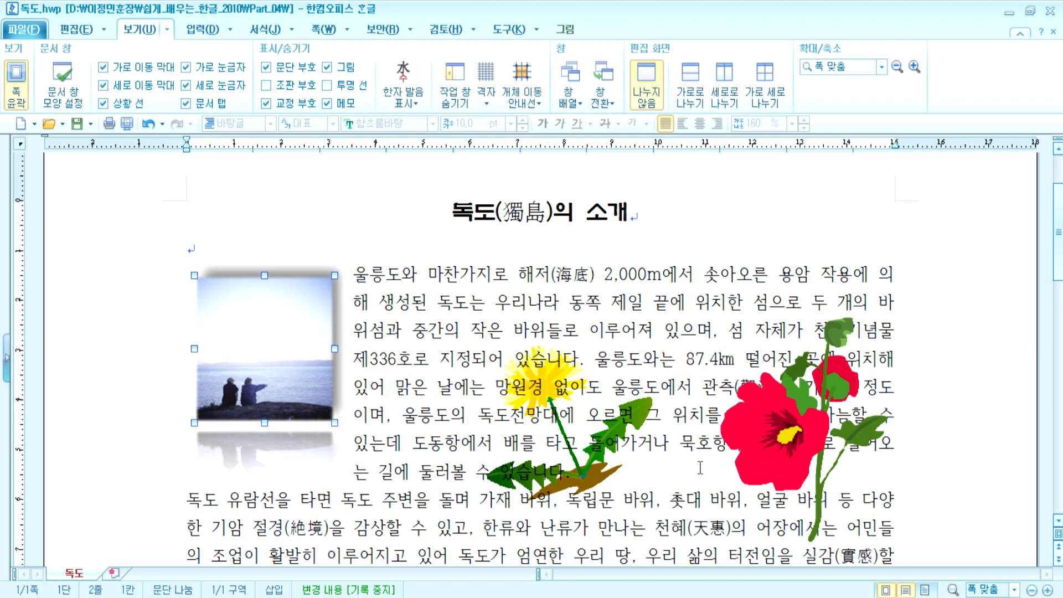
Move the hibiscus clip art out of the paragraph to the empty area below the text
scroll(776, 443, "down", 3)
left_click_drag(783, 215, 505, 482)
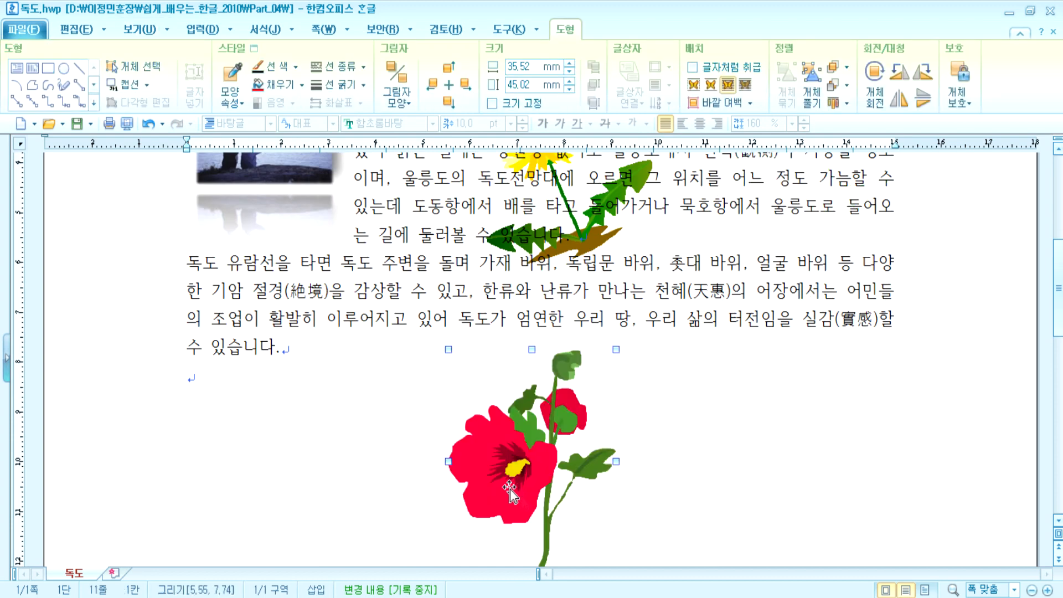
scroll(608, 501, "down", 3)
left_click_drag(532, 293, 497, 340)
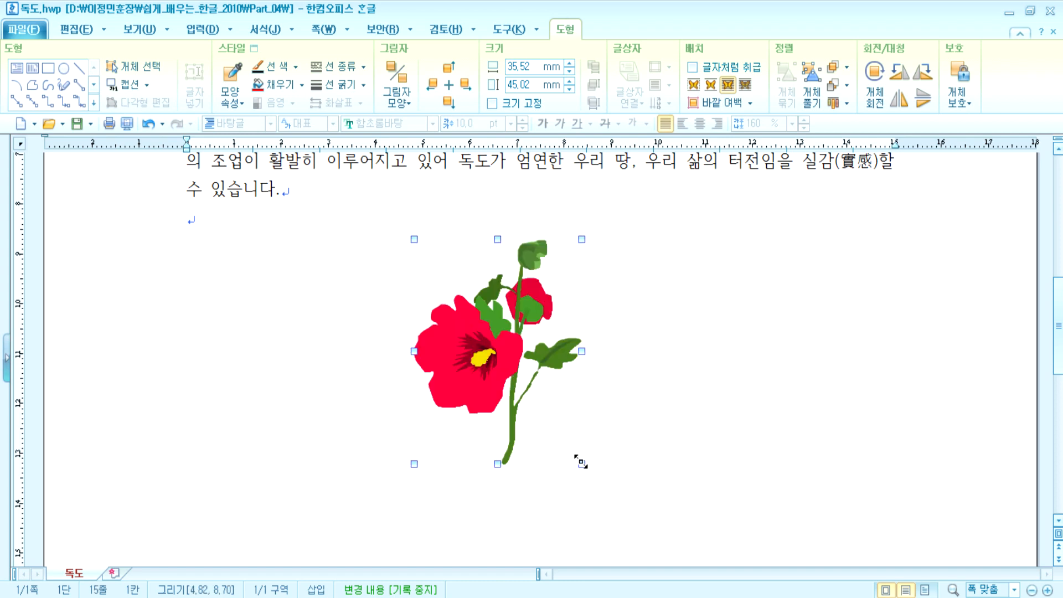
Try resizing the hibiscus from its corner, in width only and in height only, undoing each attempt
left_click_drag(582, 464, 835, 377)
key("ctrl+z")
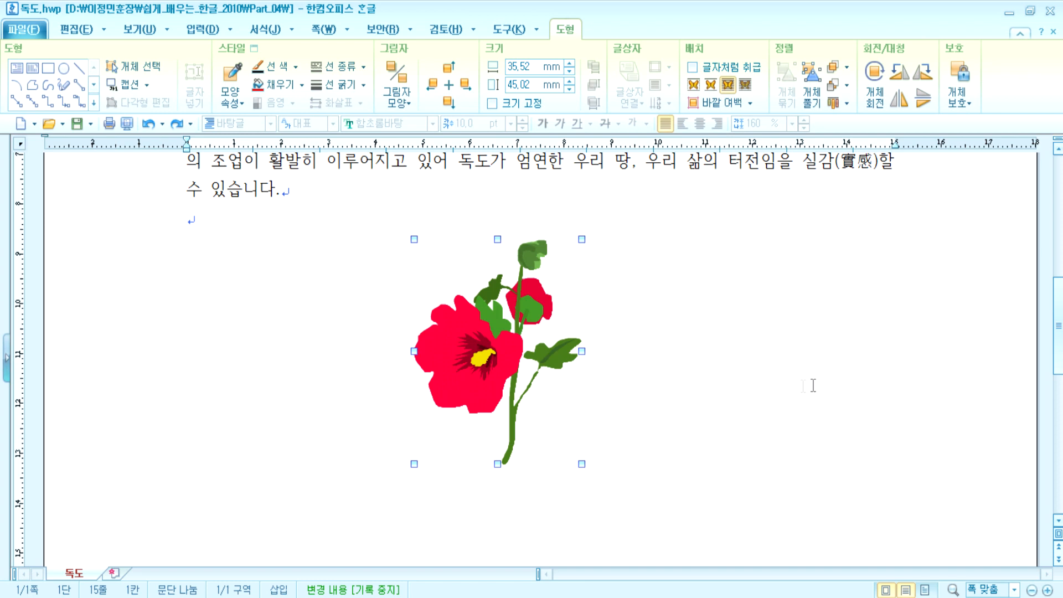
mouse_move(581, 465)
left_mouse_down()
mouse_move(450, 440)
mouse_move(583, 478)
mouse_move(582, 465)
left_mouse_up()
left_click_drag(581, 351, 762, 352)
key("ctrl+z")
left_click_drag(497, 236, 497, 188)
key("ctrl+z")
left_click_drag(529, 419, 523, 340)
key("ctrl+z")
Shrink the hibiscus from its lower corner to about 17 × 22 mm
left_click_drag(580, 466, 473, 353)
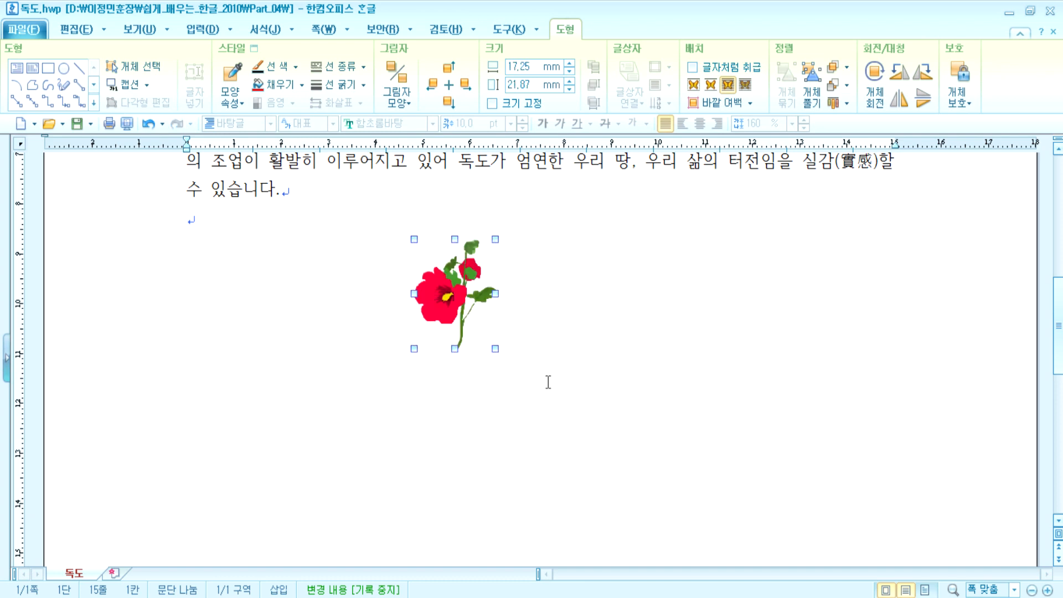
Switch to the Notepad notes and add the heading "* 개체의 크기를 조절할 때" below the existing notes
key("alt+Tab")
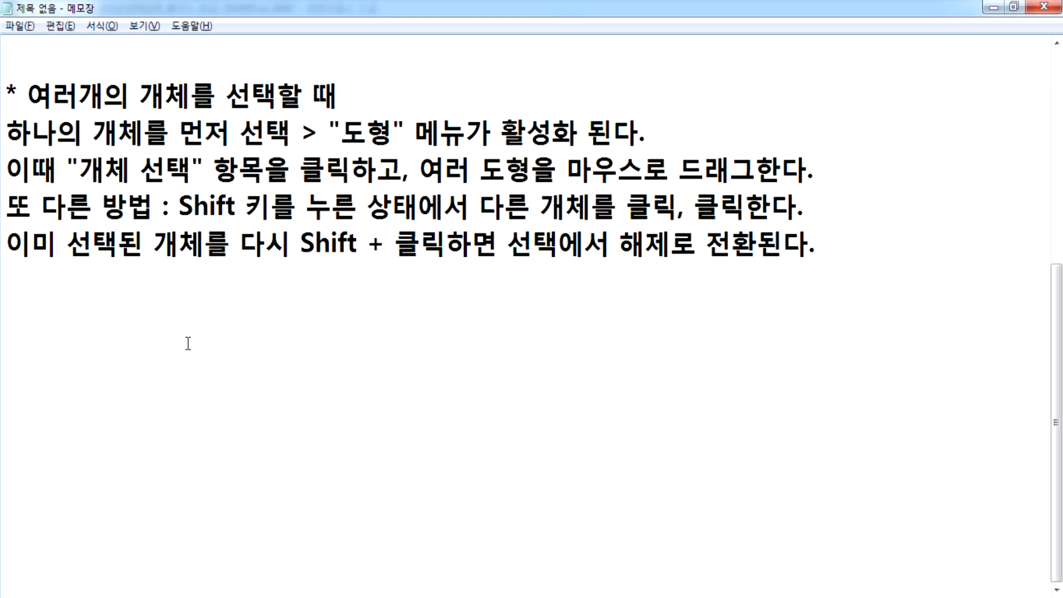
type("* rocp")
key("BackSpace")
key("BackSpace")
key("BackSpace")
key("BackSpace")
key("Hangul")
type("개체의 크")
type("기를 조절할 ㄸ")
type("ㅐ")
key("Return")
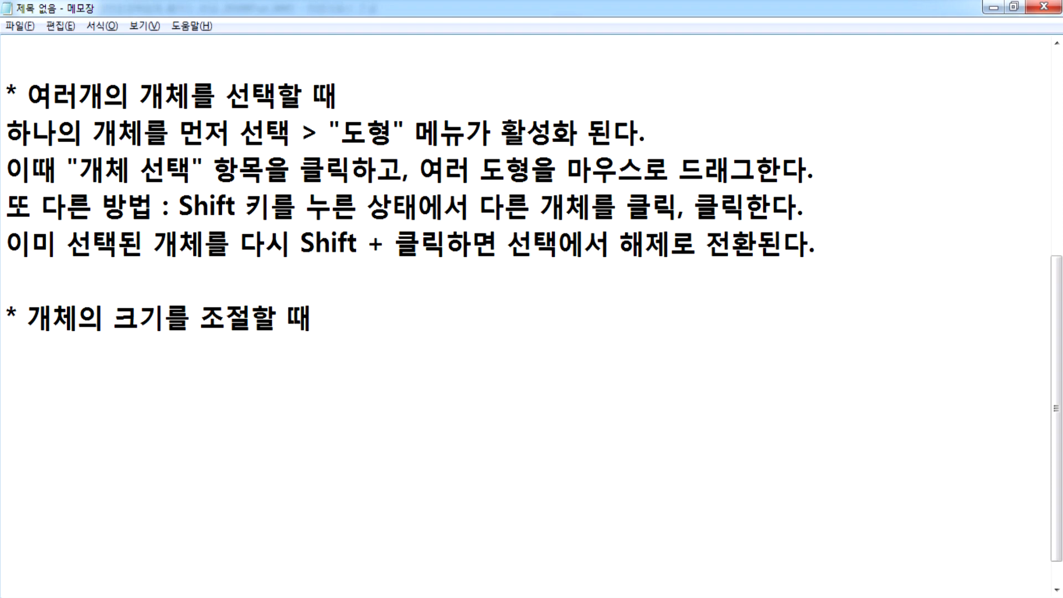
Add the line "개체를 클릭 : 8군데 조절점이 보인다." under the resizing heading
type("개")
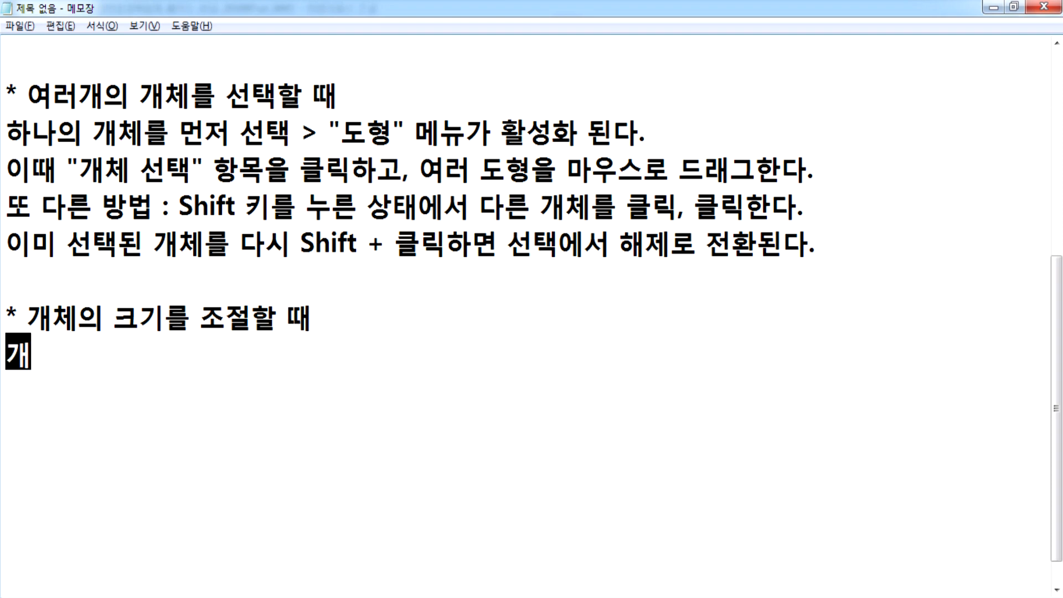
type("체를 클리ㄱ")
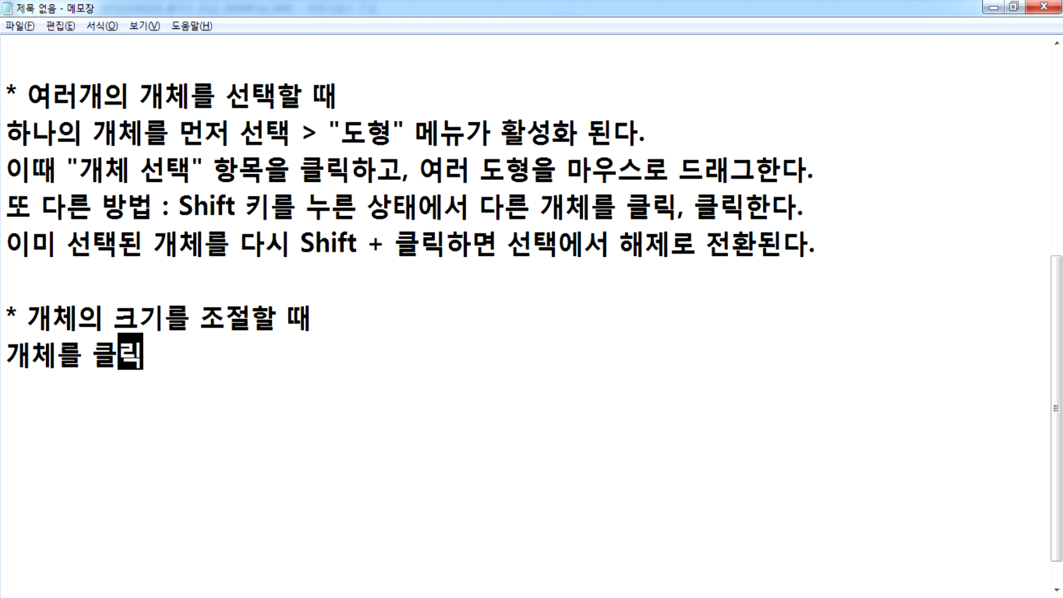
type(" : ")
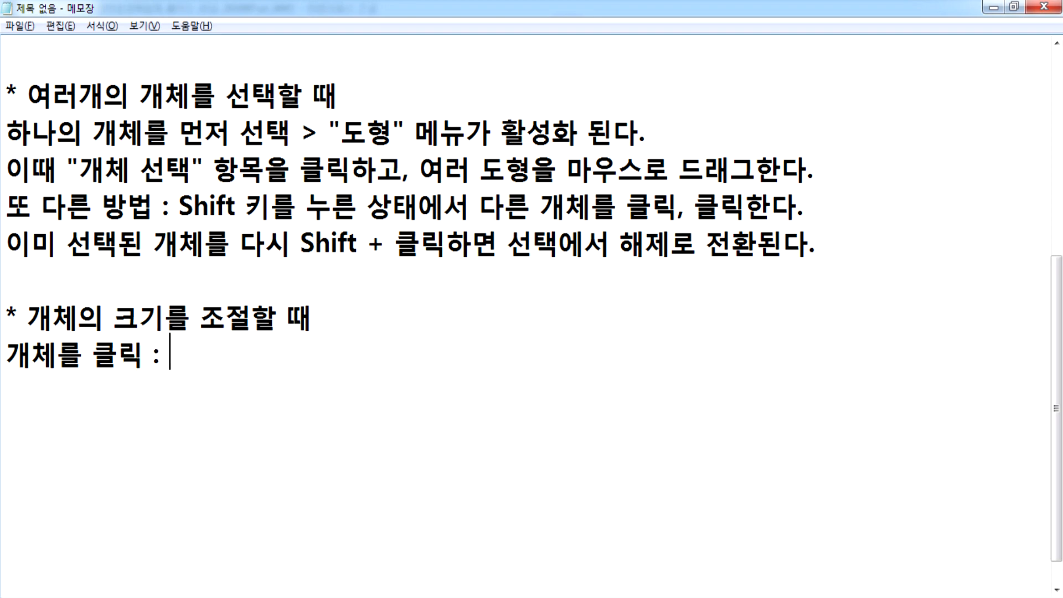
type("8군데 ㅈ홏")
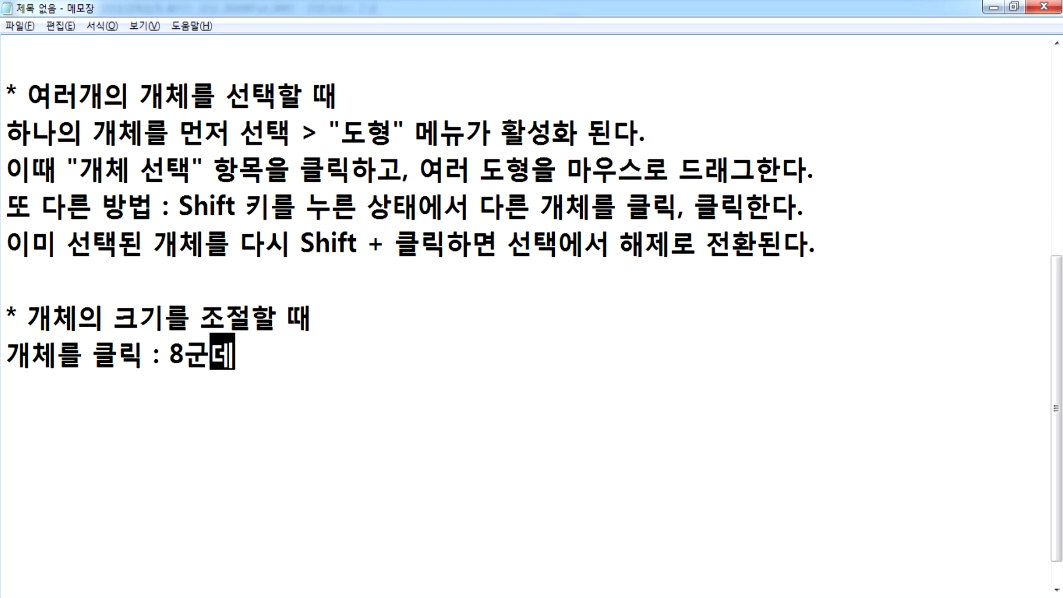
key("BackSpace")
key("BackSpace")
key("BackSpace")
key("BackSpace")
type("조절저")
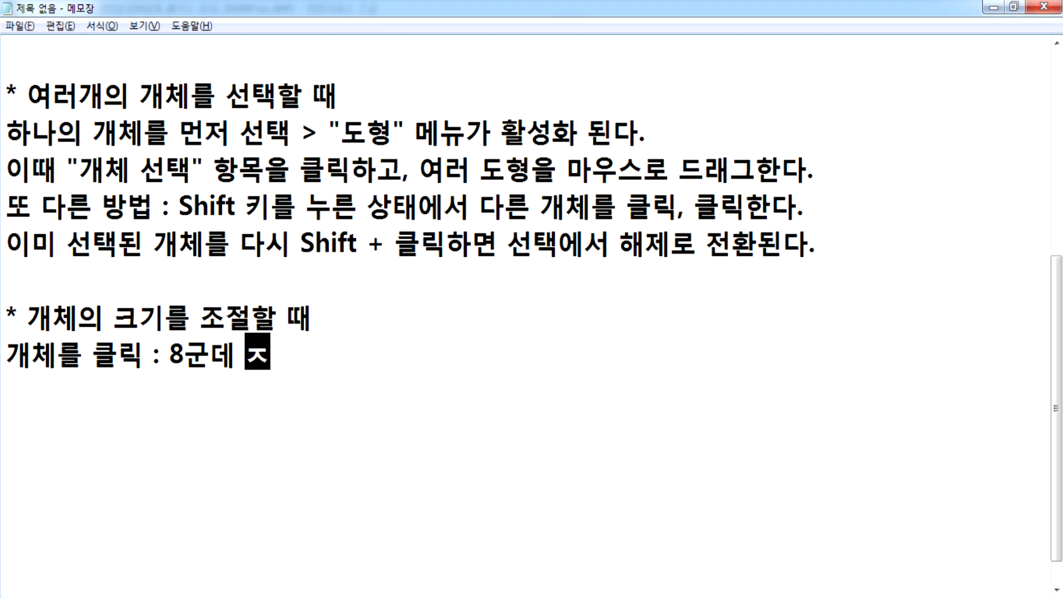
type("ㅁ이 보인다.")
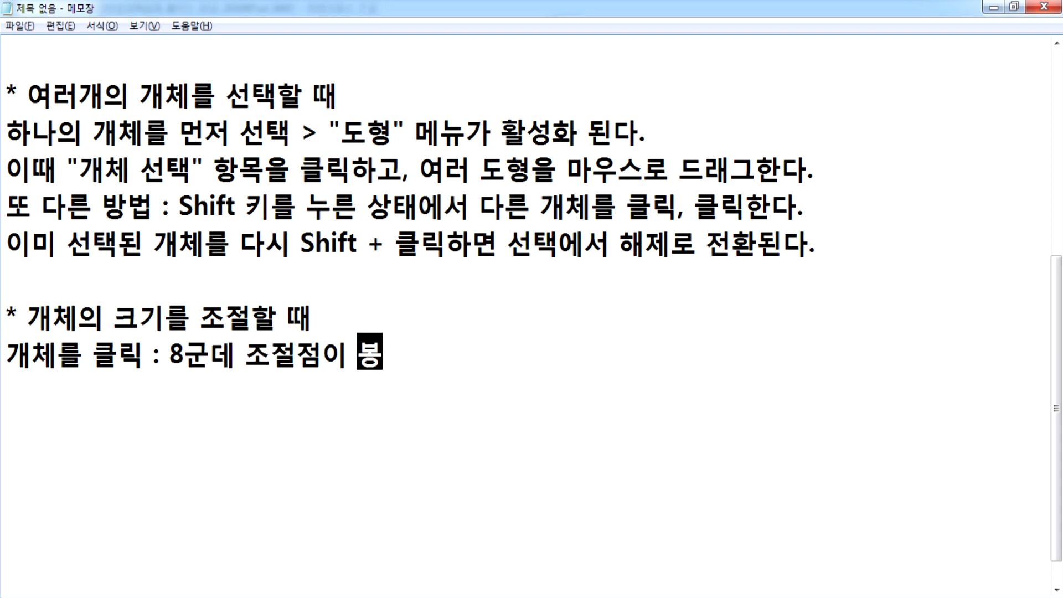
key("Return")
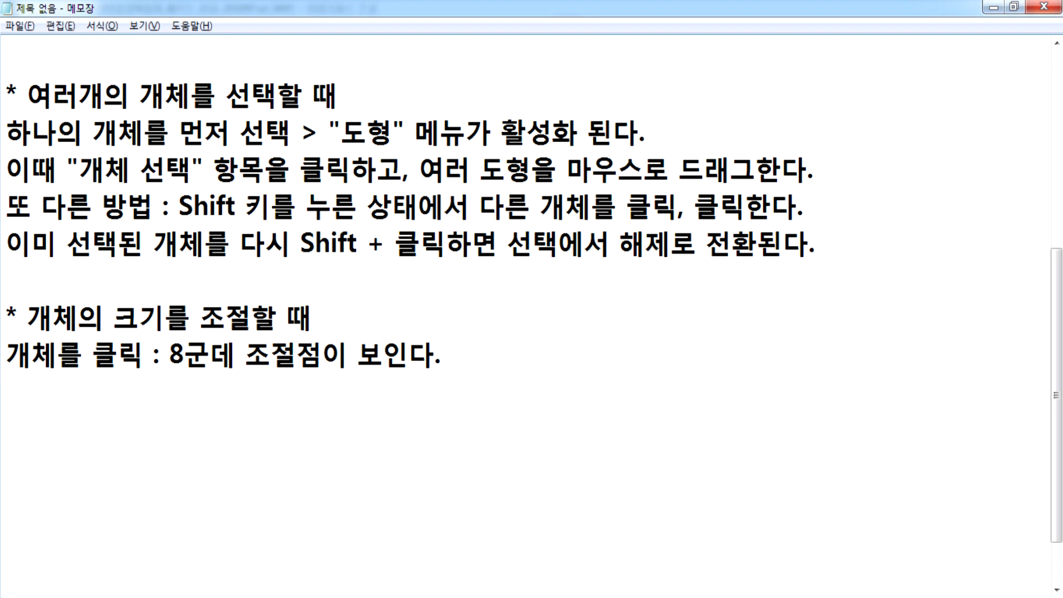
Add the note "특히 모서리 조절점을 이용하여 조절을 하면 가로/세로 비율을 유지하지 못하고 조절이 된다." under the handle line
type("특히")
type("서")
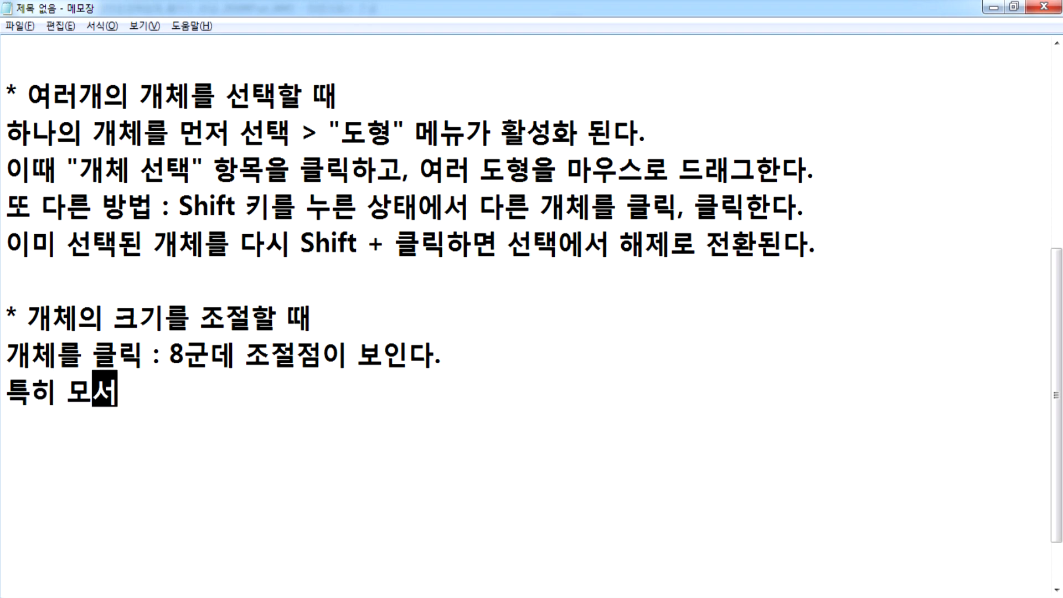
type("리 조절점")
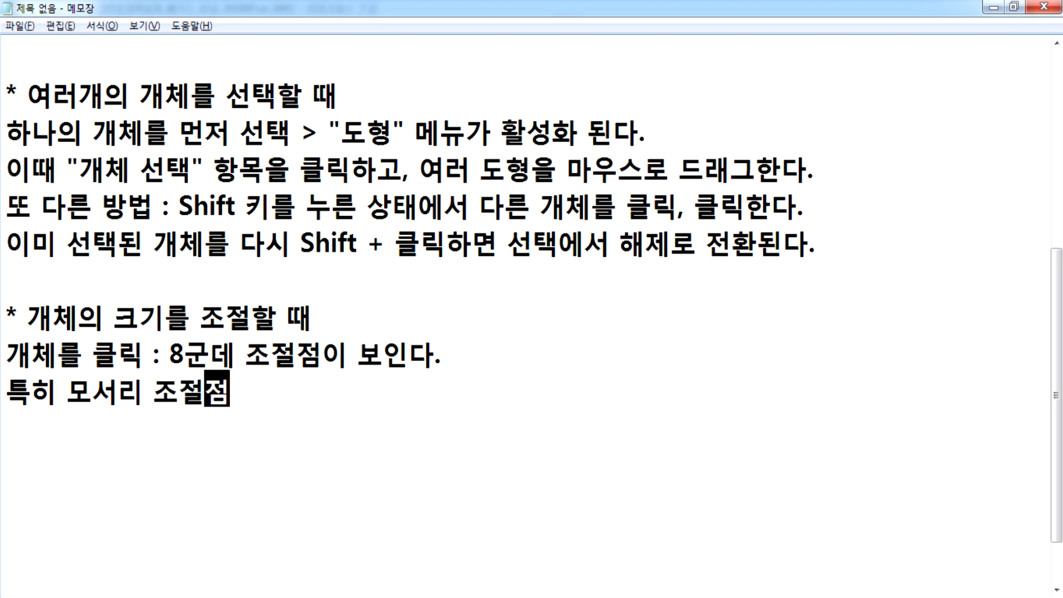
type("을 이요ㅇ하여 조절을 ㅎ")
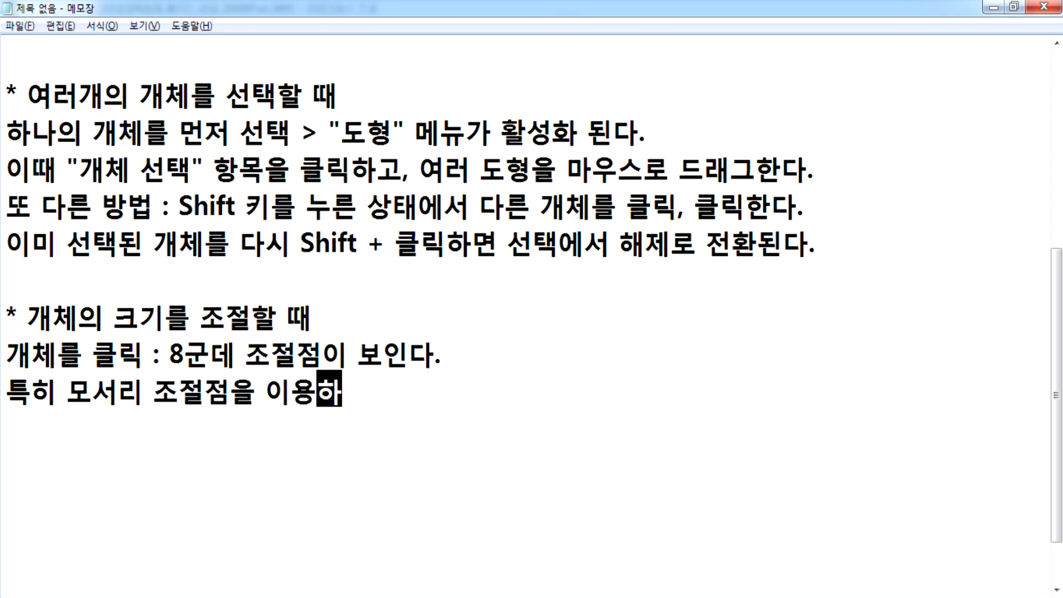
type("ㅏ면 ")
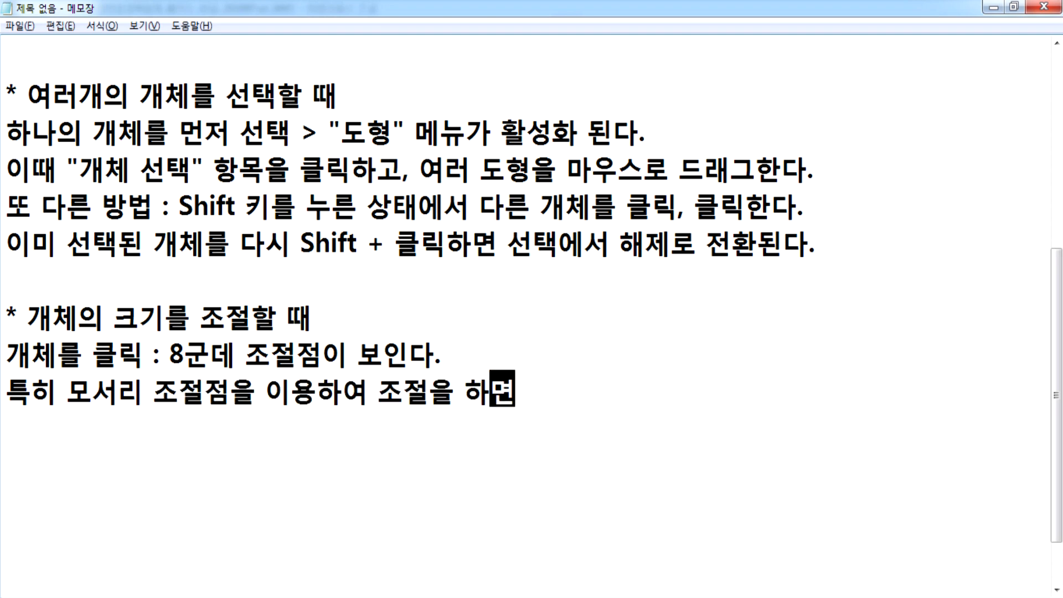
type("비유ㅜ")
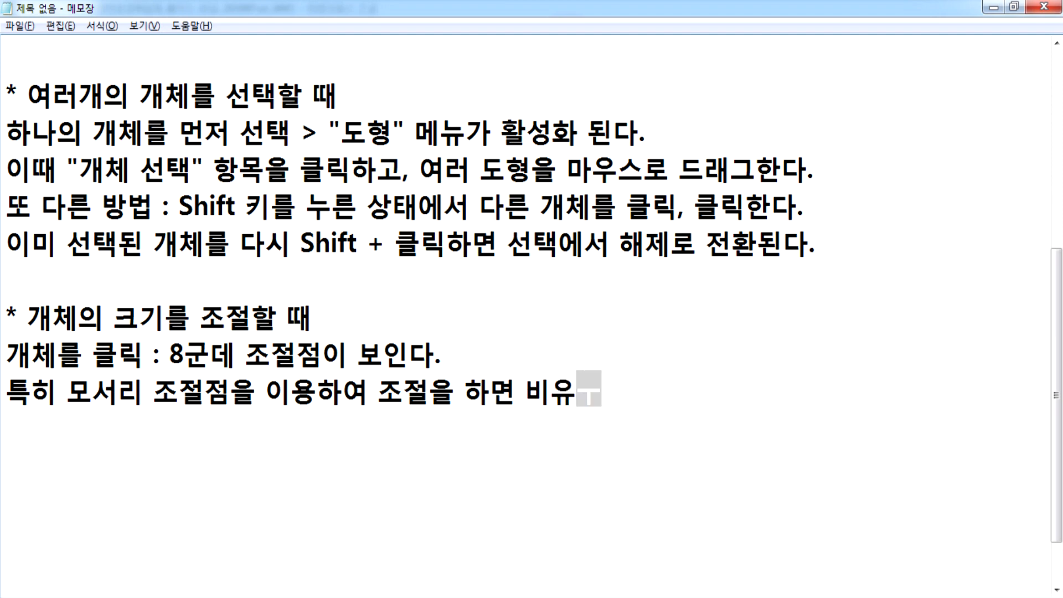
key("BackSpace")
key("BackSpace")
key("BackSpace")
type("가로/")
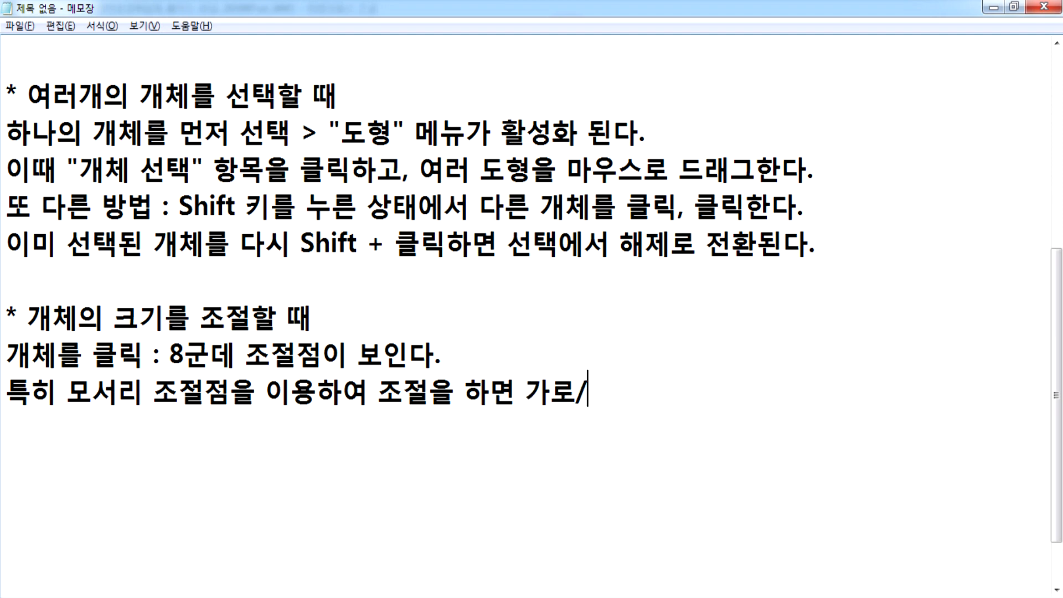
type("세로 비율ㅇㅡㄹ ")
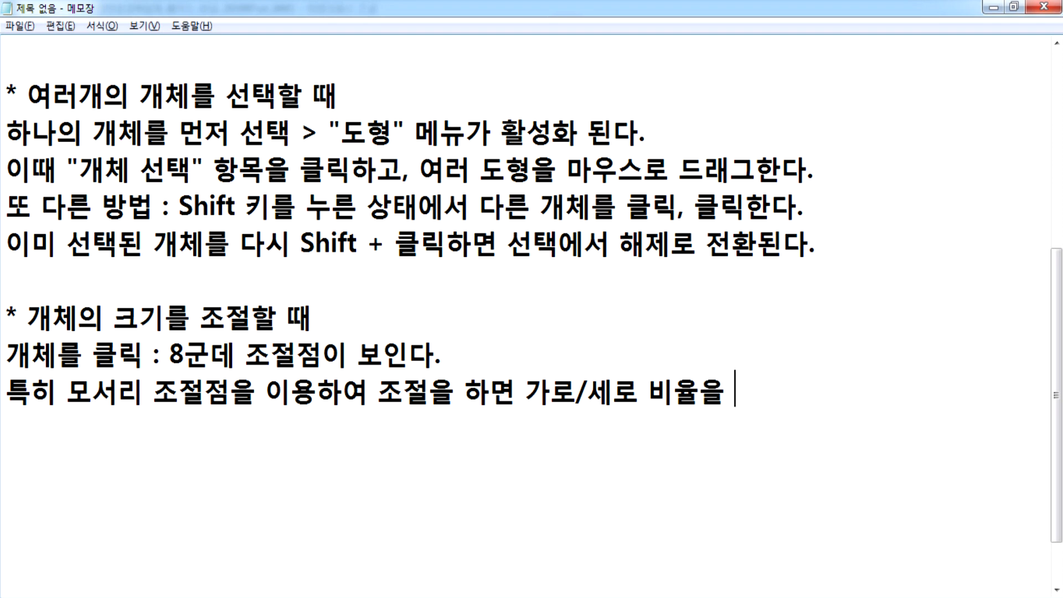
type("유지하")
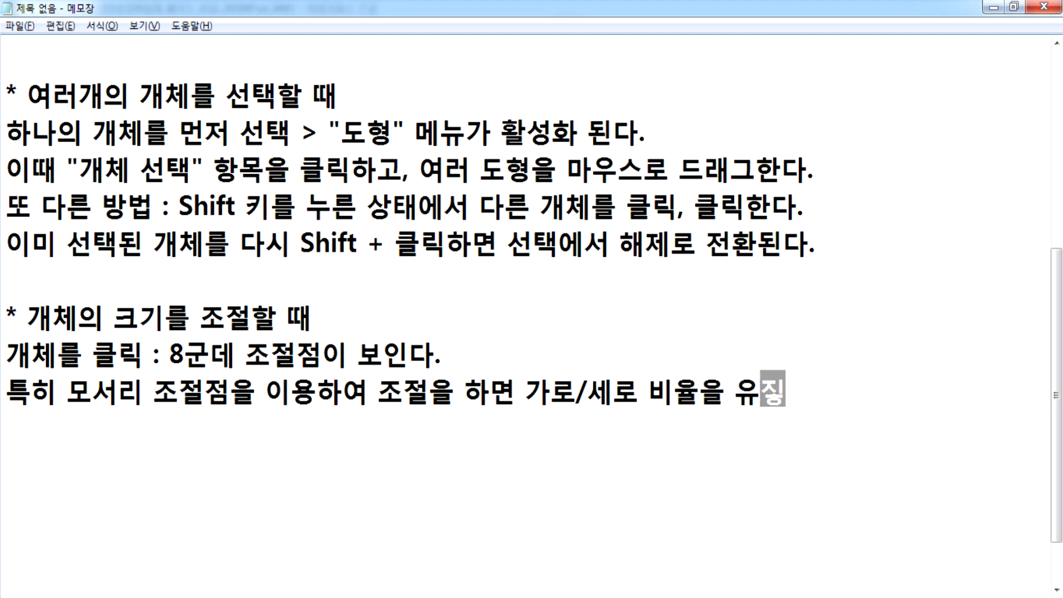
type("지 못하고 조")
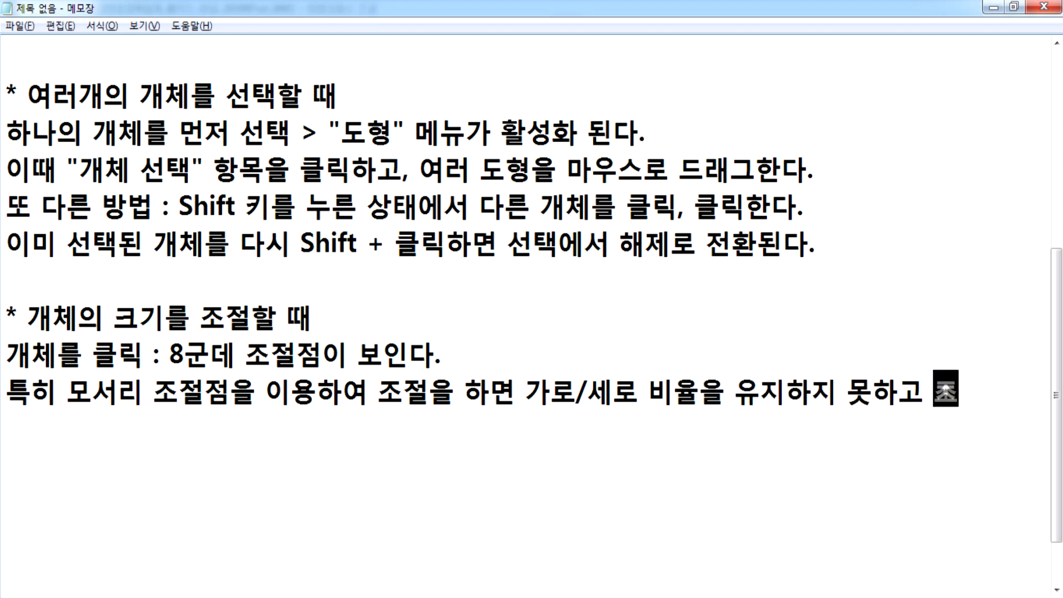
type("절이 된다.")
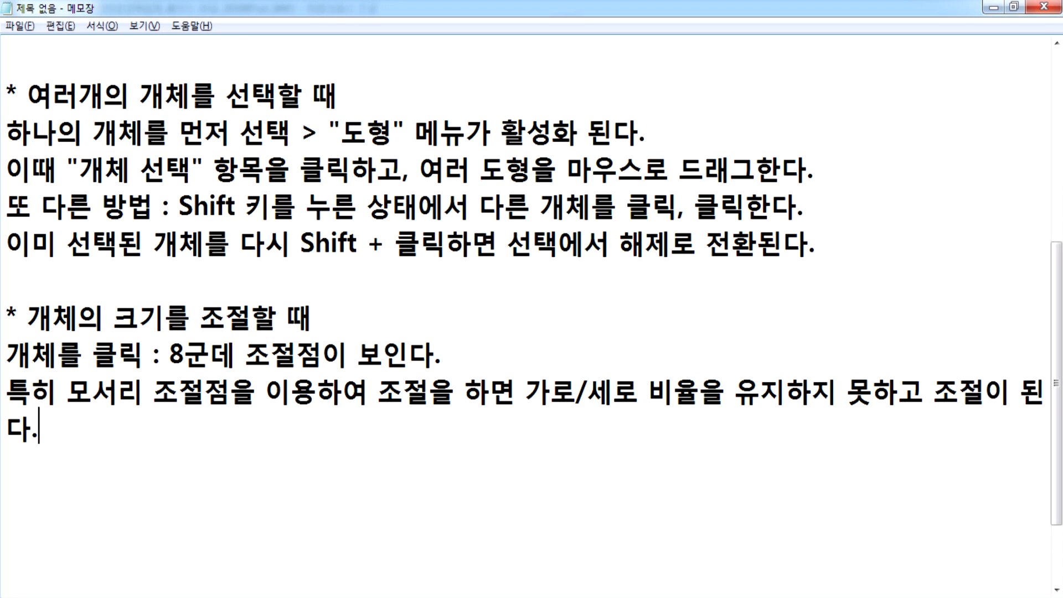
Continue the note with "이때, Shift키를 누른 상태에서 조절을 하면 가로/세로 비율을 유지하면서 조절이 가능" and add blank lines below it
type(" ㅇ이때, Shift키를 누른 상태에서 조절을 하면 가로/ㅅ")
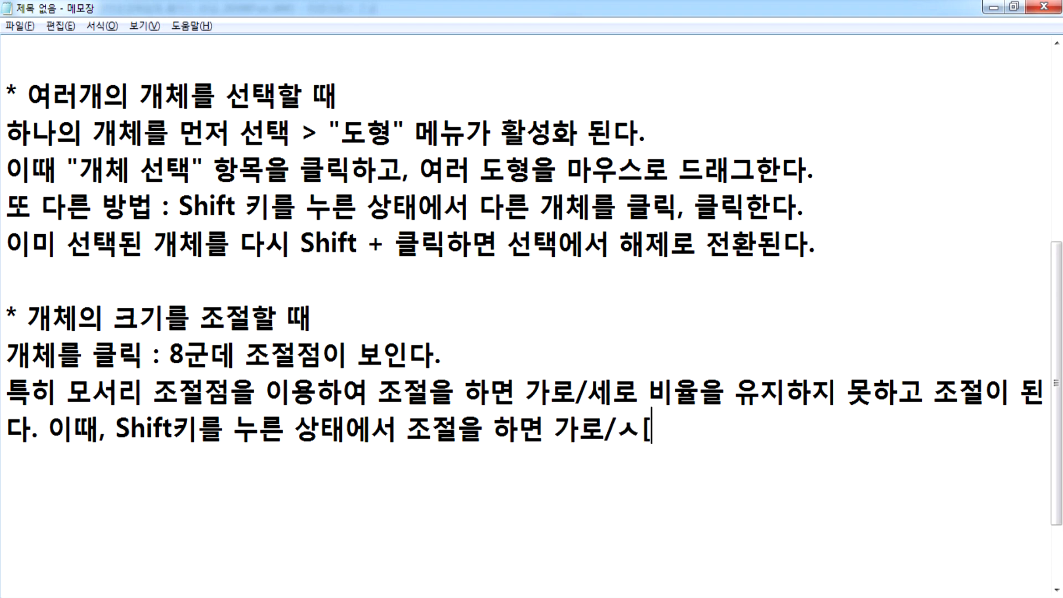
type("ㅔ로 비")
type("율을 유지하")
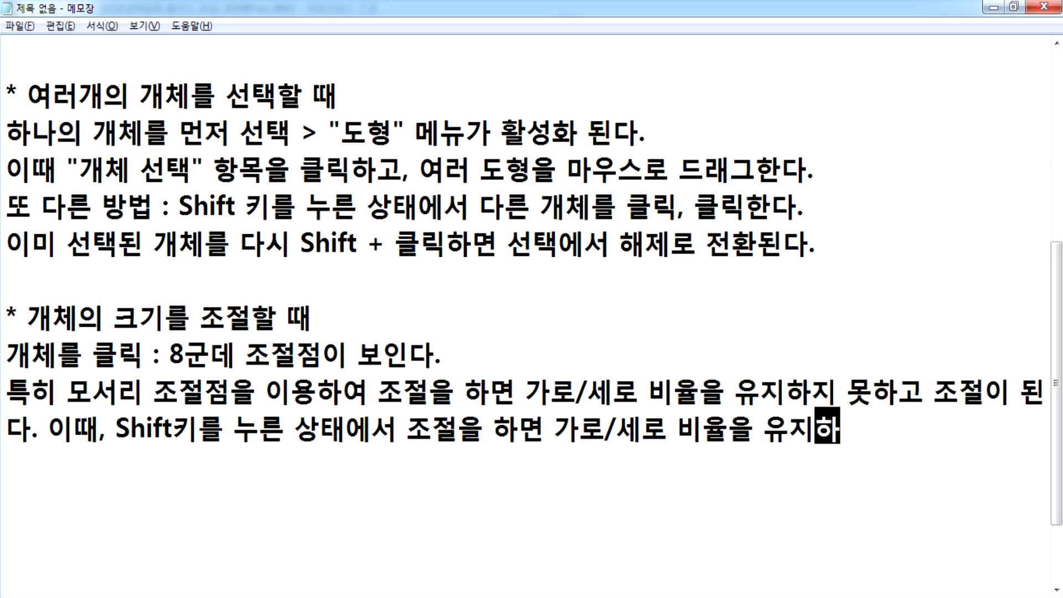
type("면서 조절ㅇ")
type("ㅣ 가능")
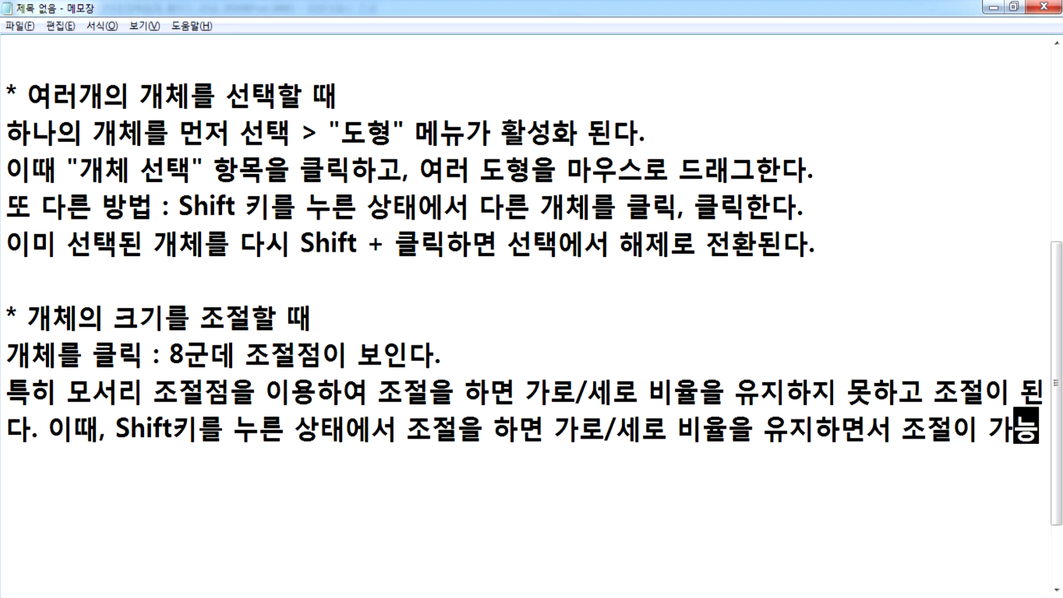
key("Return")
key("Return")
key("Return")
key("Return")
key("Return")
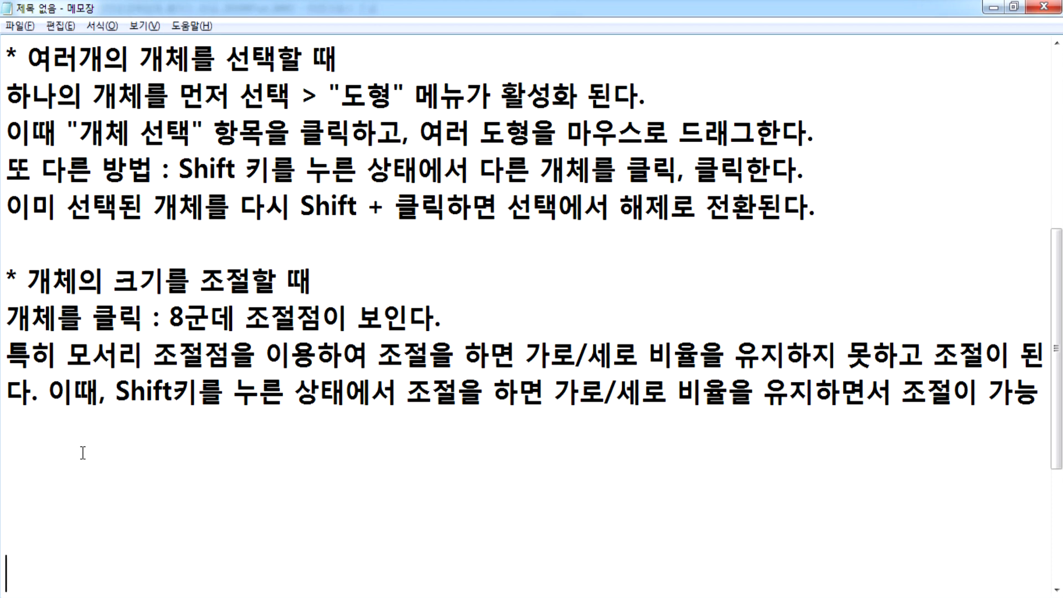
Switch to the Dokdo document and try enlarging the hibiscus proportionally from its lower corners, undoing each attempt
key("alt+Tab")
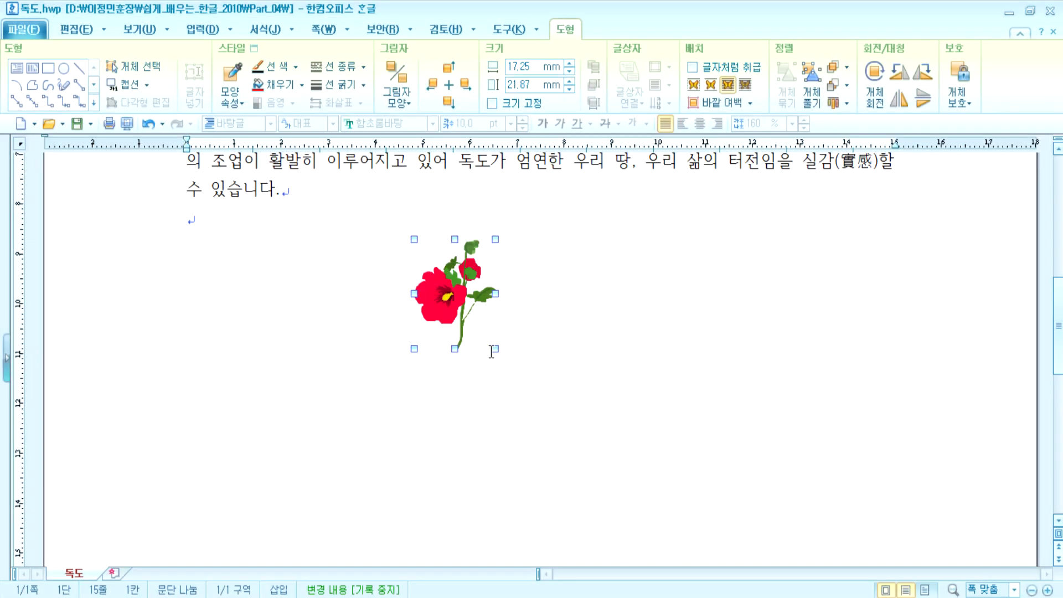
left_click_drag(496, 349, 607, 435)
key("ctrl+z")
left_click_drag(414, 351, 335, 387)
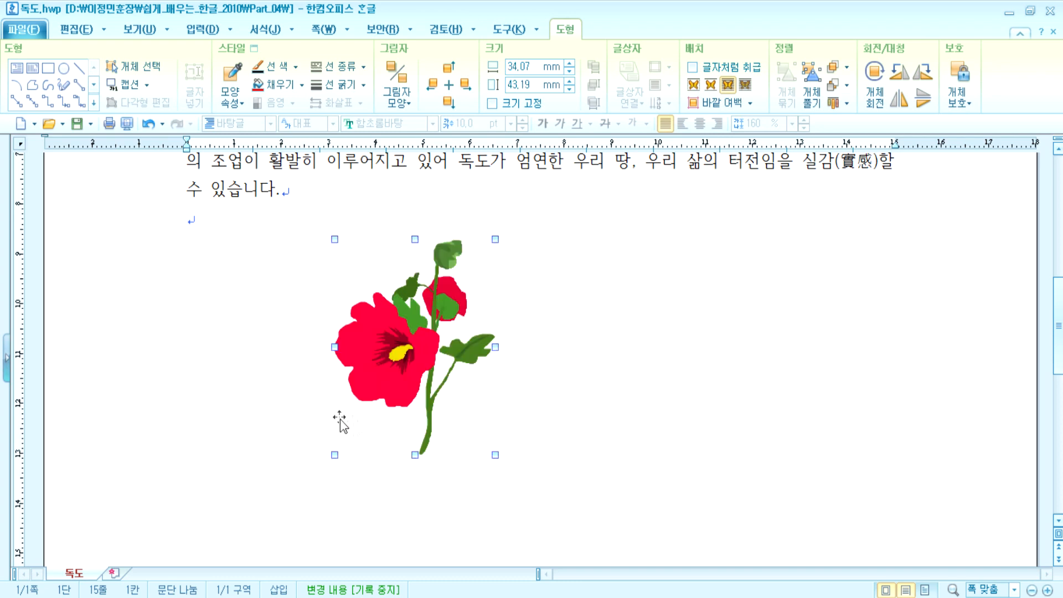
key("ctrl+z")
left_click_drag(494, 347, 635, 479)
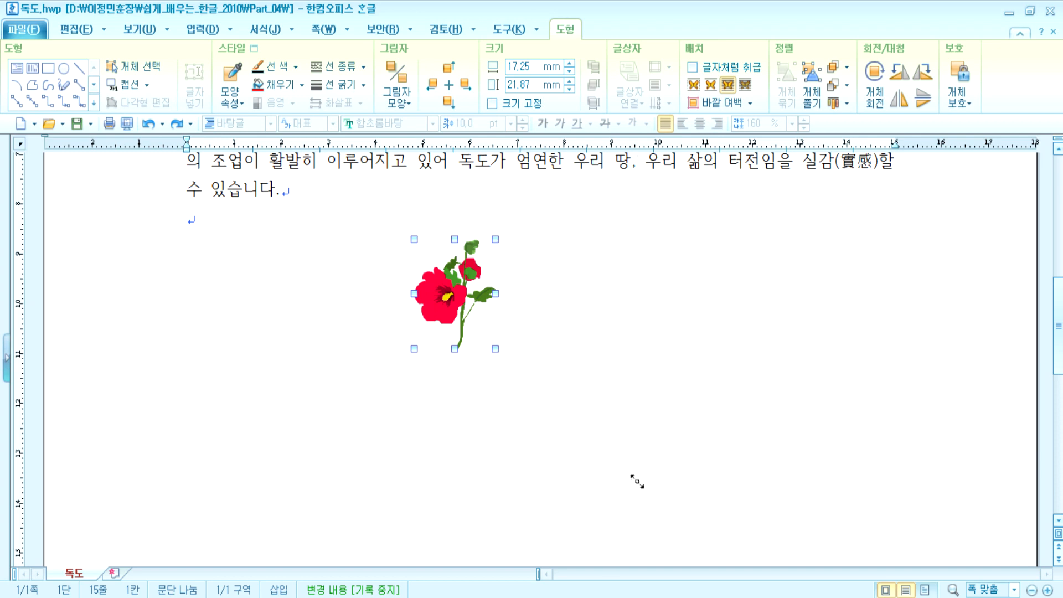
key("ctrl+z")
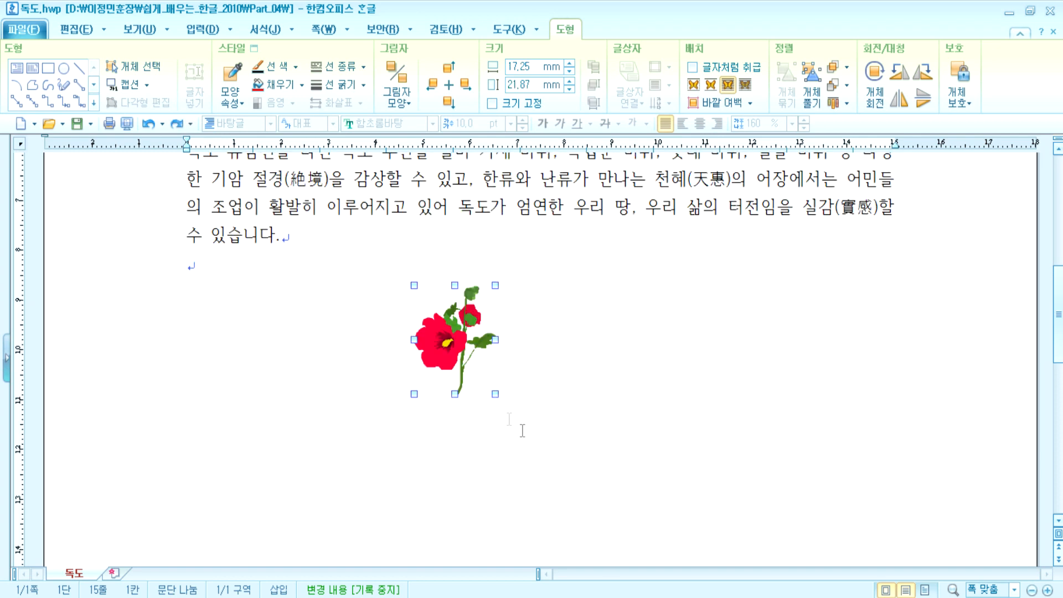
Return to the Notepad notes and add the line "Ctrl 키를 누른 상태에서 조절을 하면 중앙에서부터 크기가 변경된다." below the Shift note
key("alt+Tab")
left_click(80, 429)
type("Ctrl")
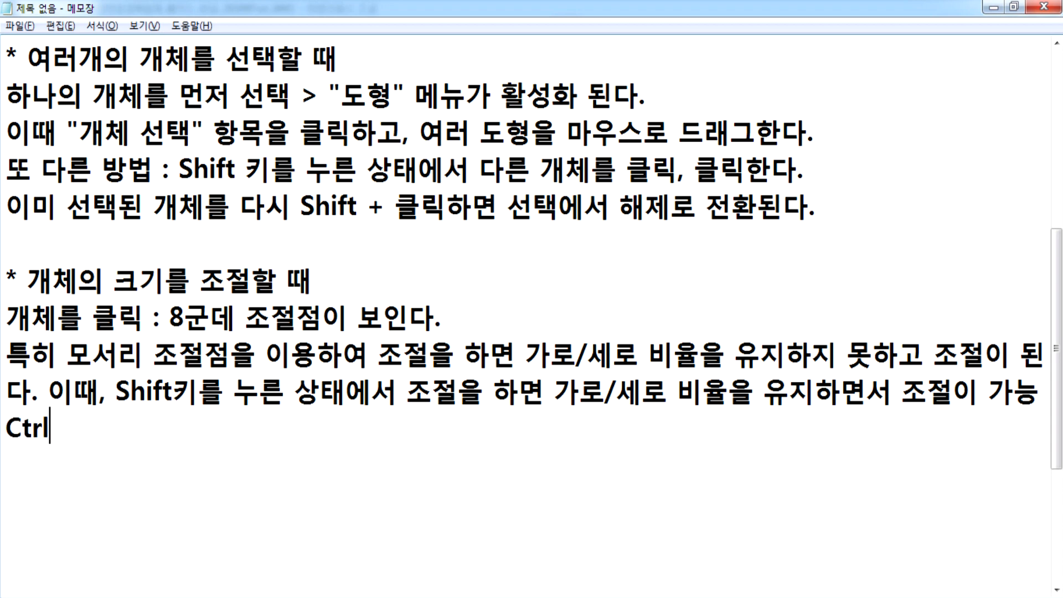
type(" 킬를 누른 상ㅊ")
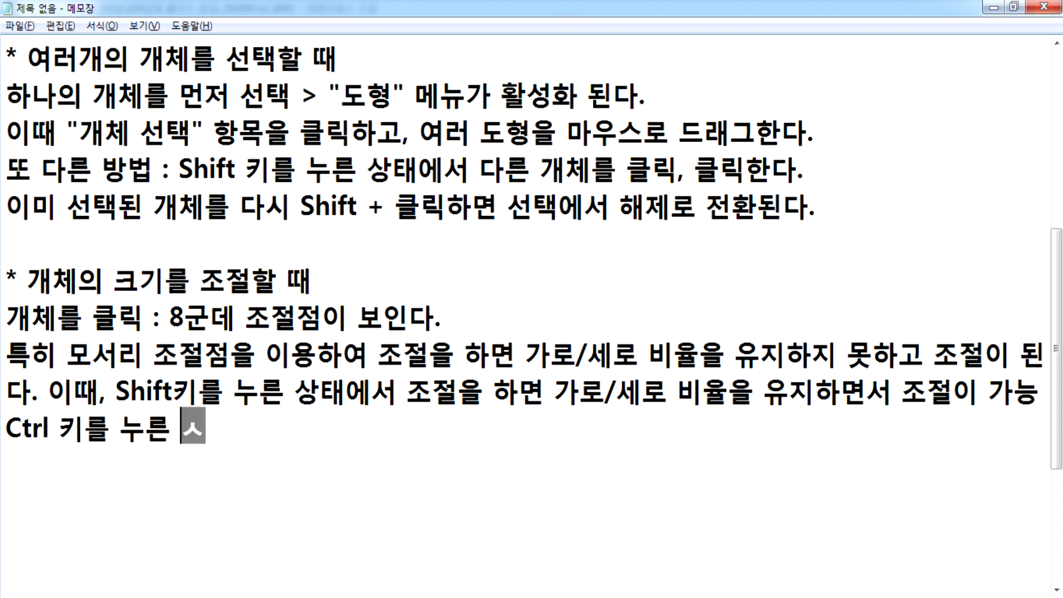
type("태에서 조절")
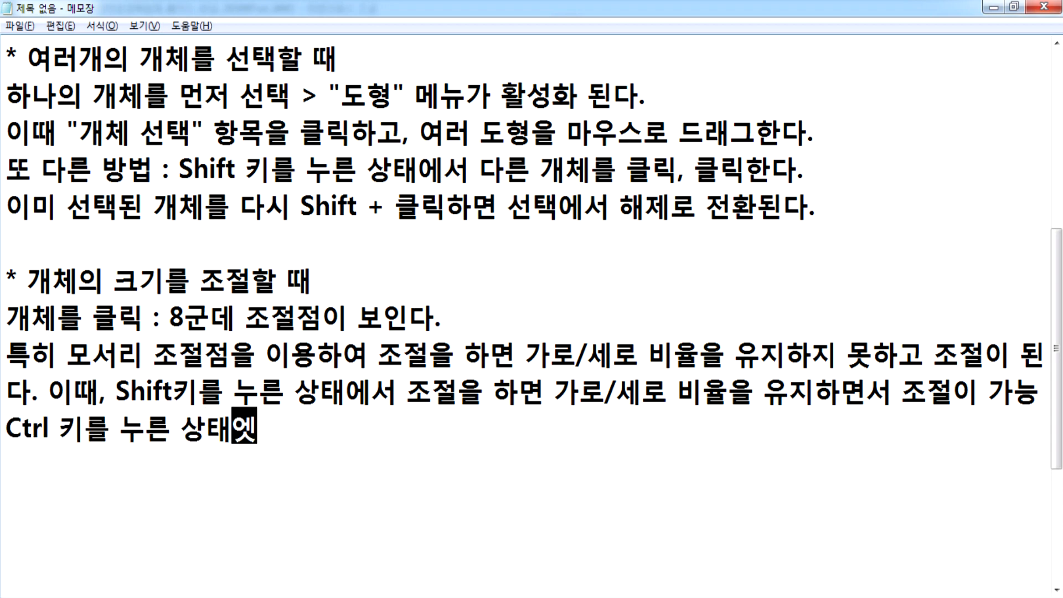
type("을 하면")
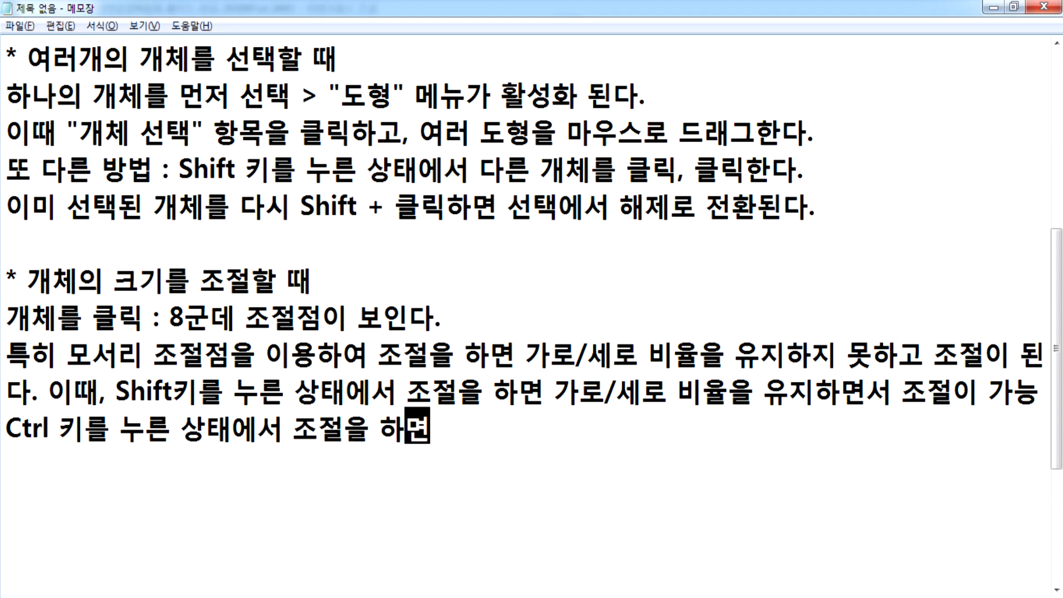
type(" 중아앙에서")
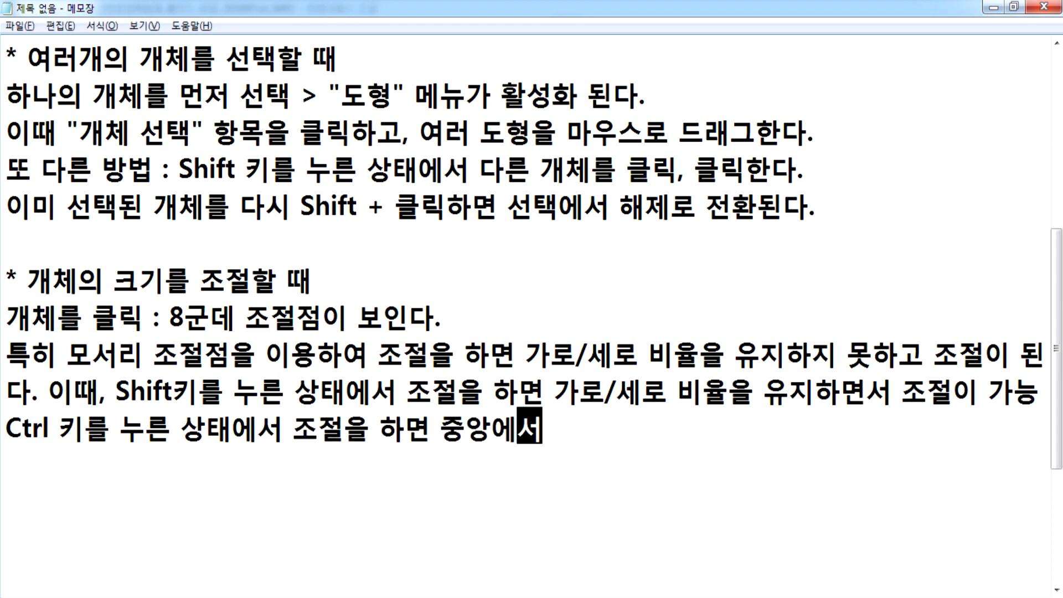
type("부터 비")
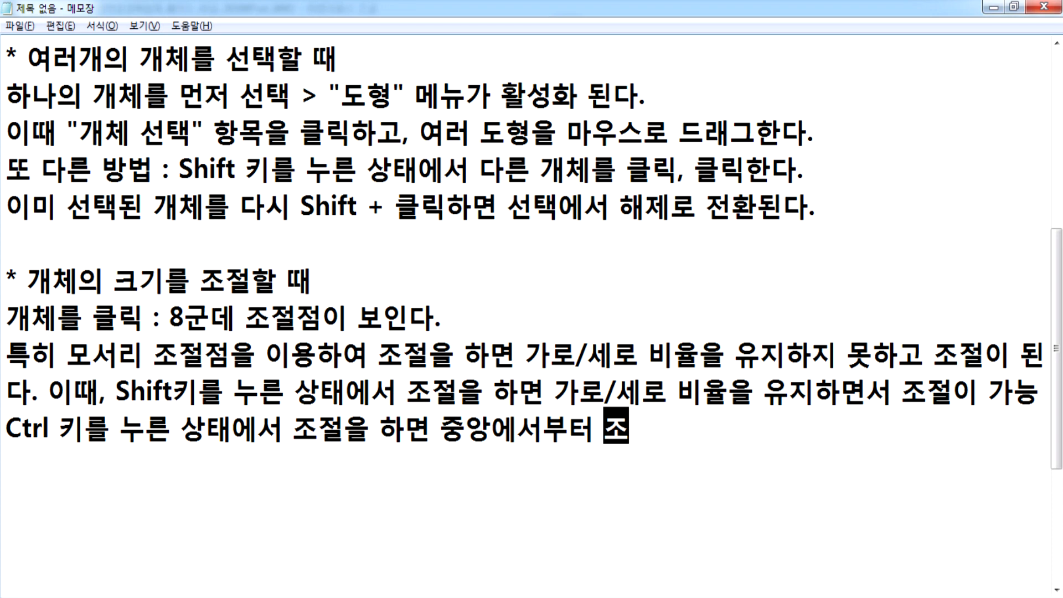
key("BackSpace")
key("BackSpace")
type("크기가 변경")
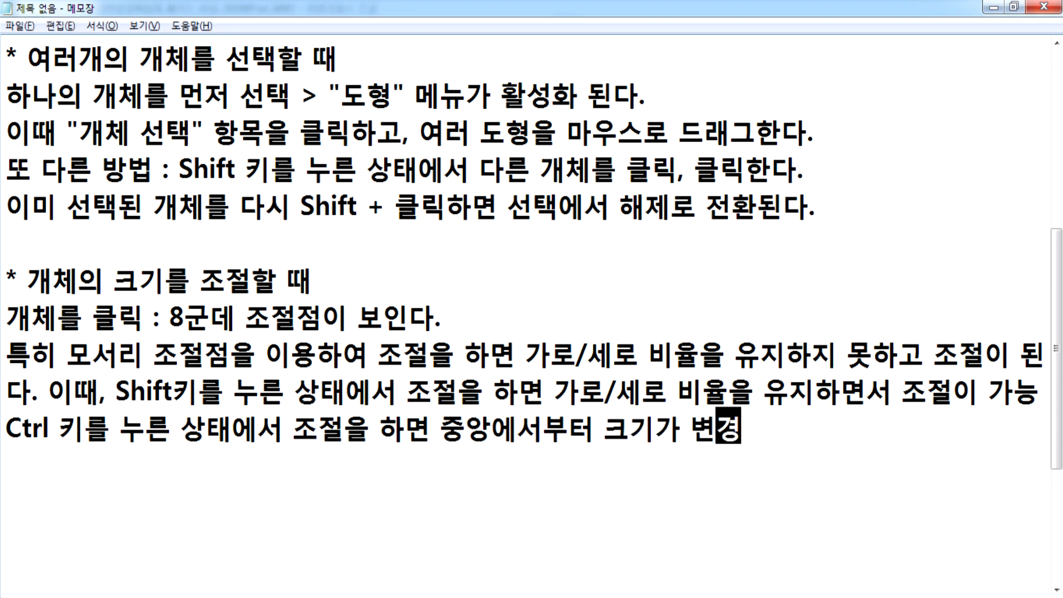
type("되낟.")
key("Return")
key("BackSpace")
key("BackSpace")
key("BackSpace")
key("BackSpace")
type("된다.")
key("Return")
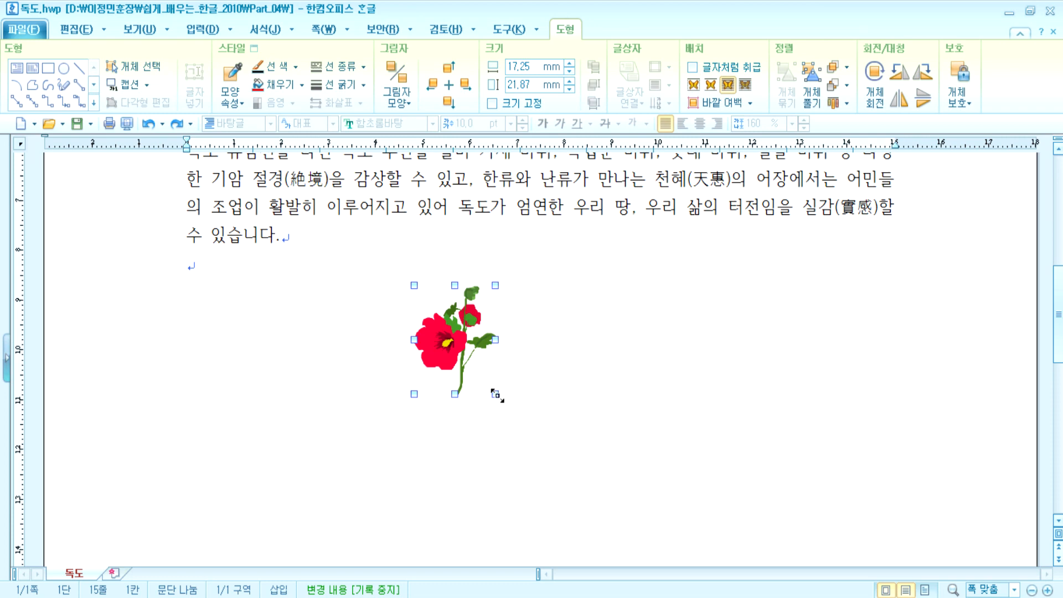
In the Dokdo document, try enlarging the hibiscus from its centre to about 51 × 65 mm, and undo it
left_click_drag(496, 395, 576, 487)
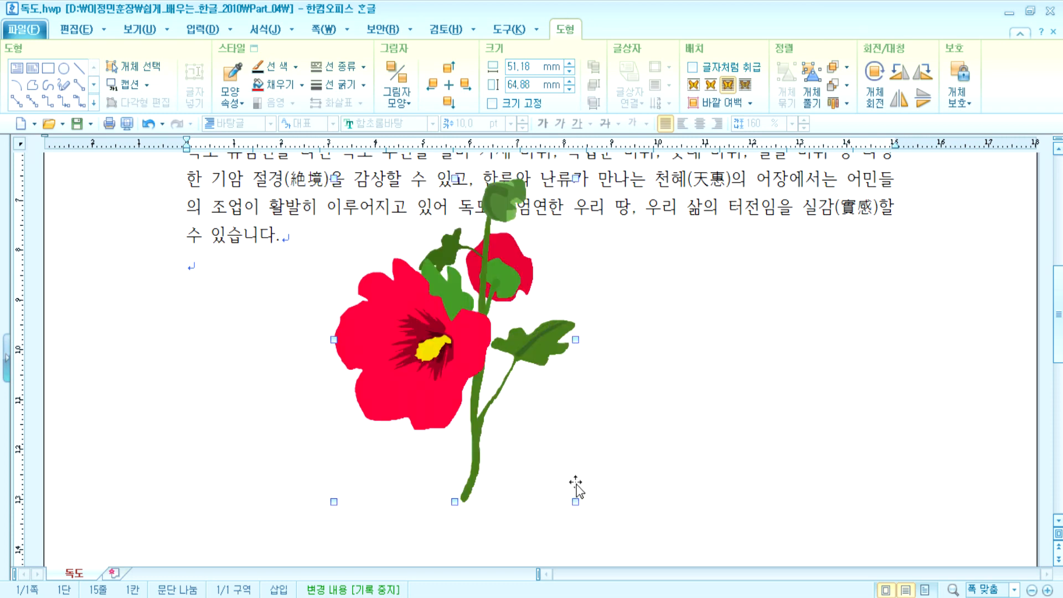
key("ctrl+z")
Try moving the hibiscus up beside the line ends of the first paragraph and selecting the yellow dandelion
left_click_drag(427, 338, 564, 329)
left_click_drag(574, 385, 804, 382)
left_click(609, 363)
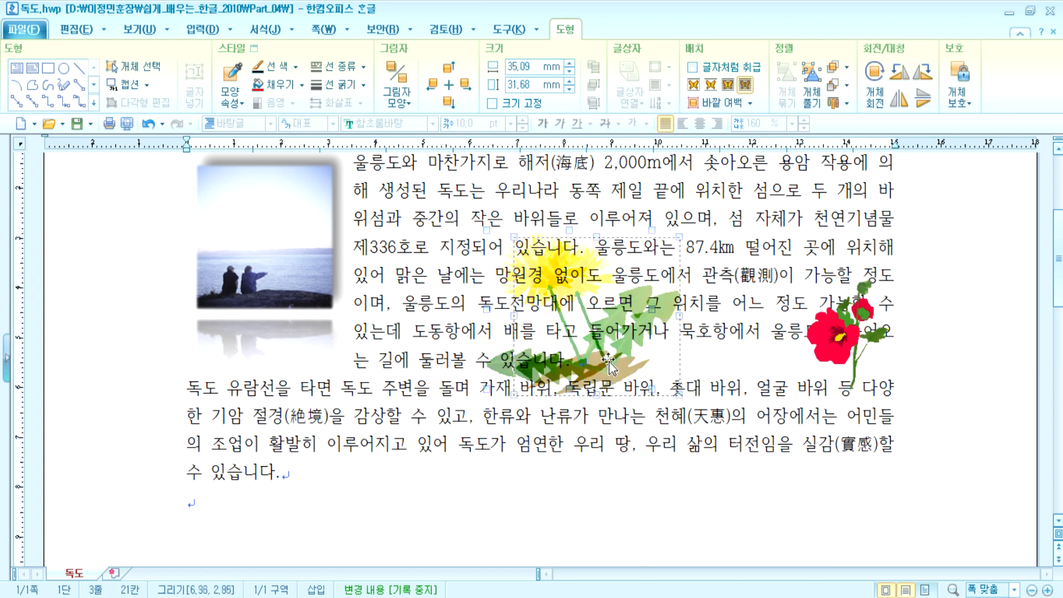
Open the mouse properties from the Windows Control Panel's hardware and sound settings and show the pointer options
key("alt+Tab")
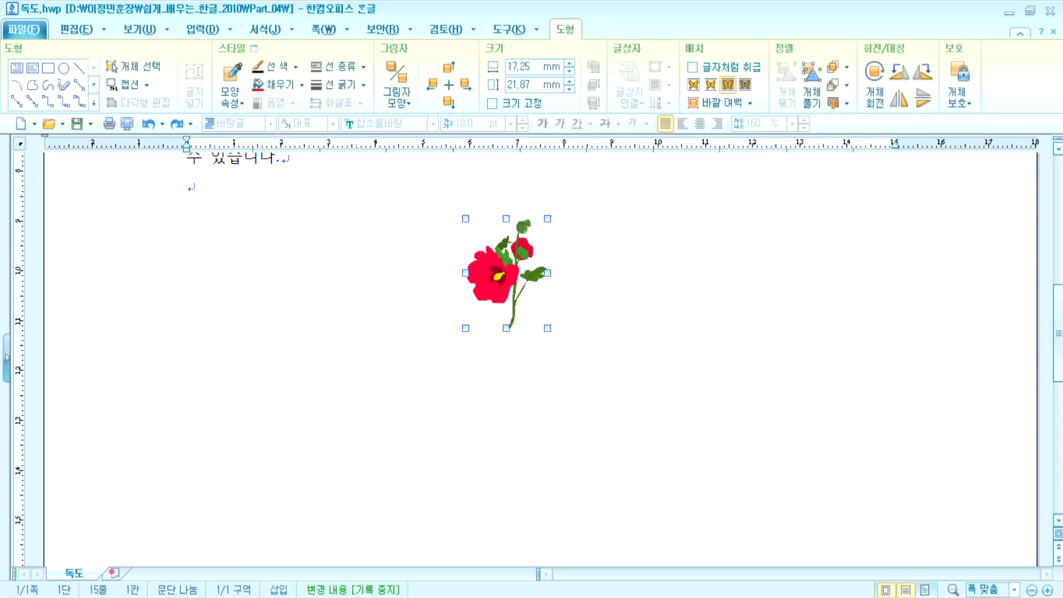
left_click(32, 597)
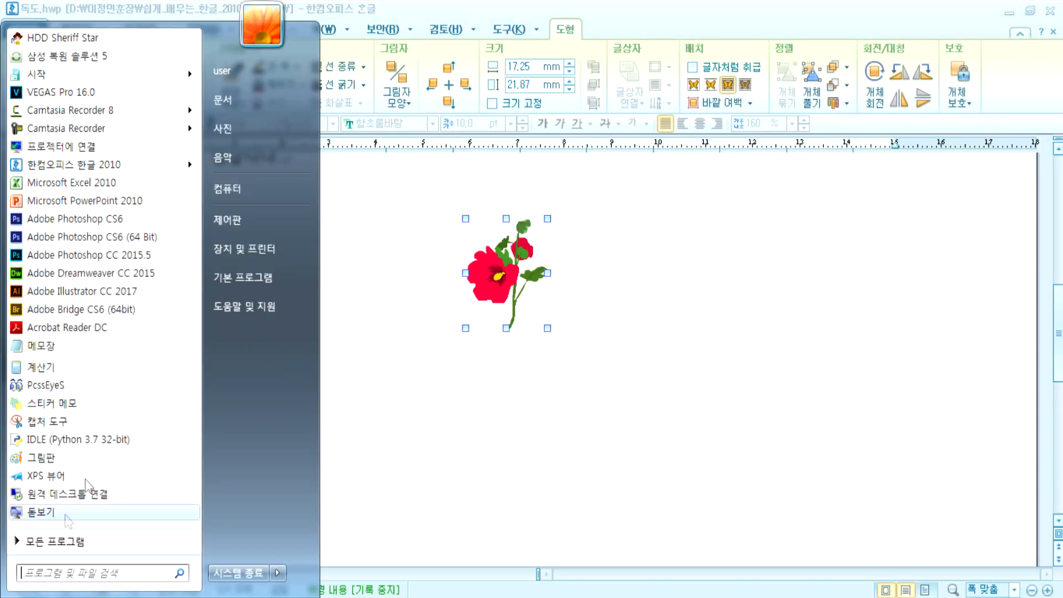
left_click(227, 221)
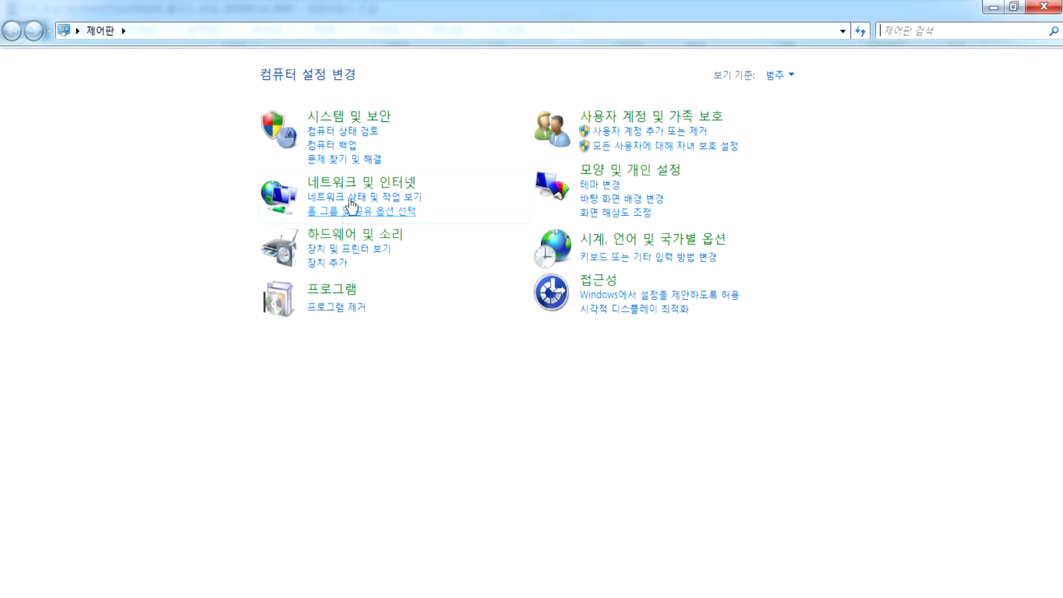
left_click(341, 236)
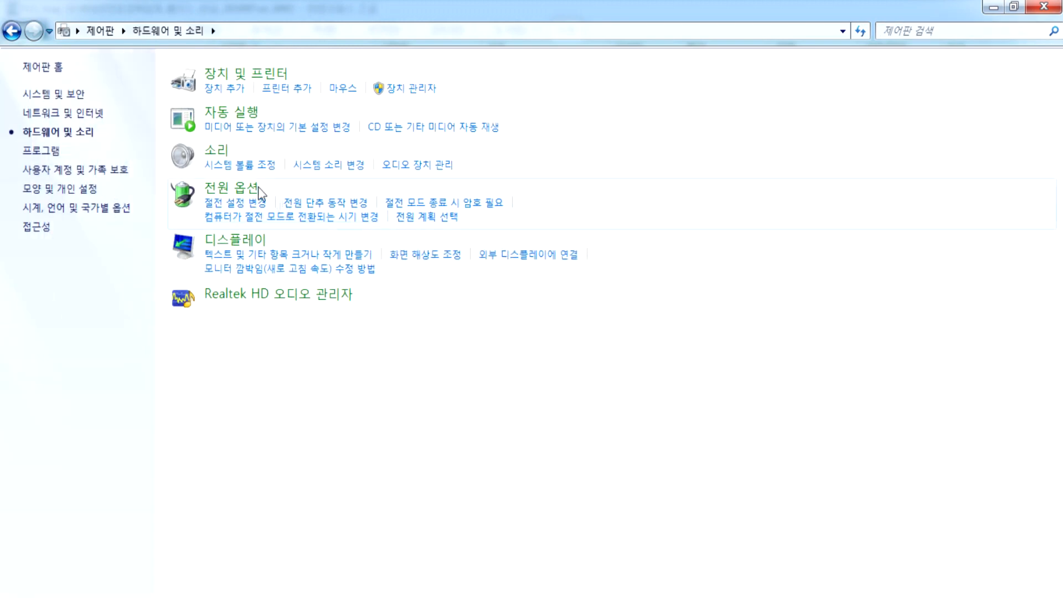
left_click(340, 91)
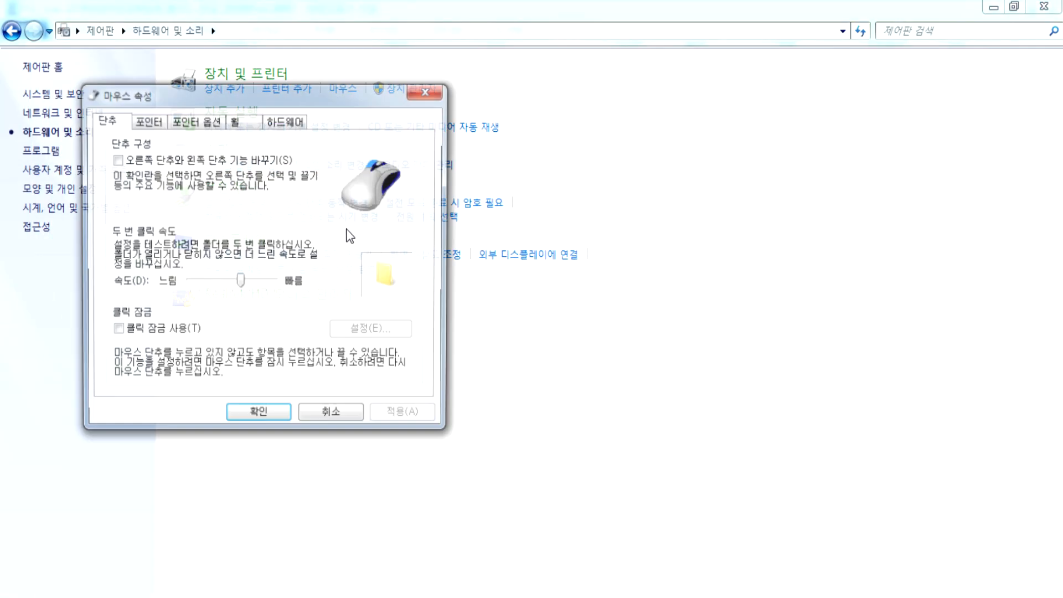
left_click_drag(247, 95, 354, 71)
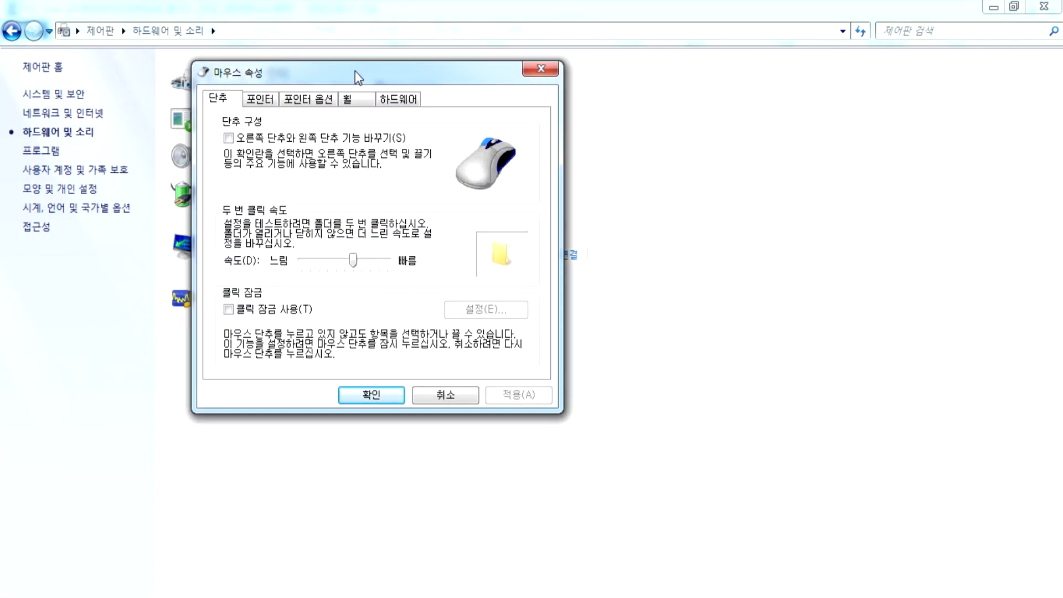
left_click(299, 101)
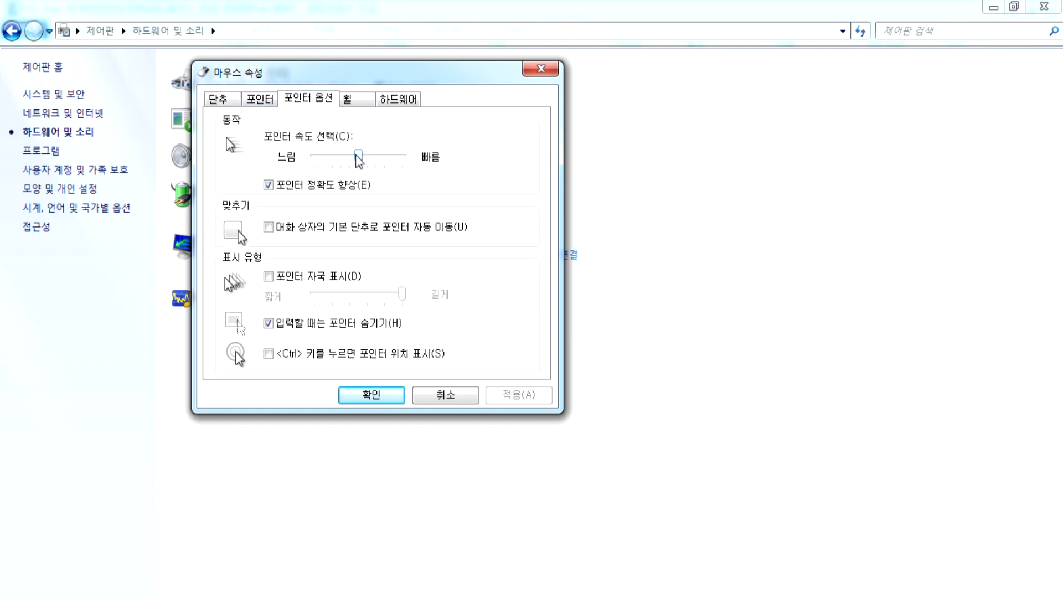
Try the fastest and slowest pointer speeds, return the speed to the middle, apply it and close the Control Panel
left_click_drag(365, 159, 403, 159)
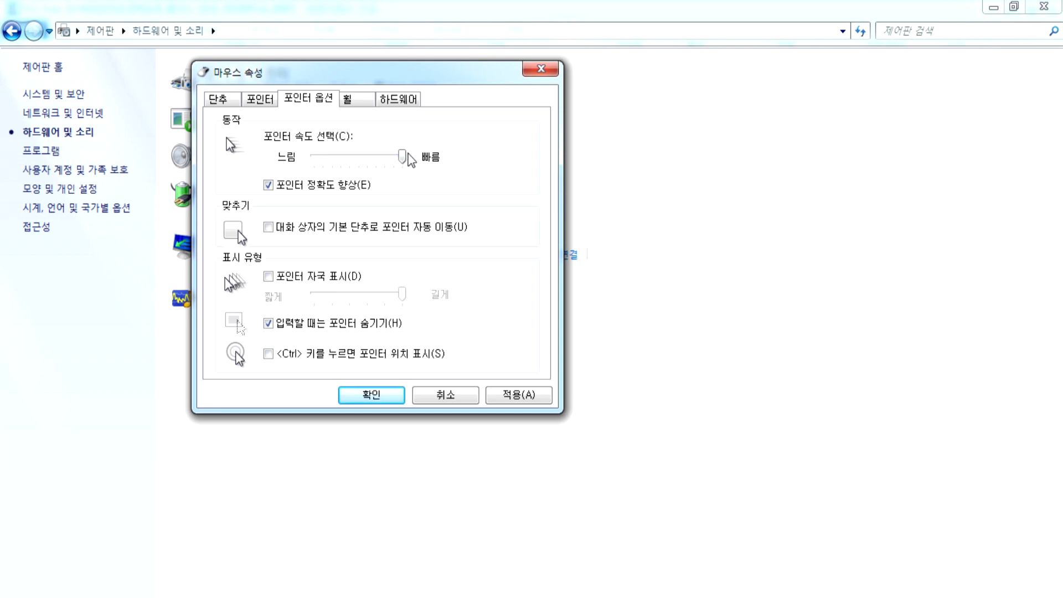
left_click_drag(402, 157, 314, 157)
mouse_move(355, 161)
left_mouse_down()
mouse_move(386, 164)
mouse_move(360, 160)
left_mouse_up()
left_click_drag(359, 157, 424, 161)
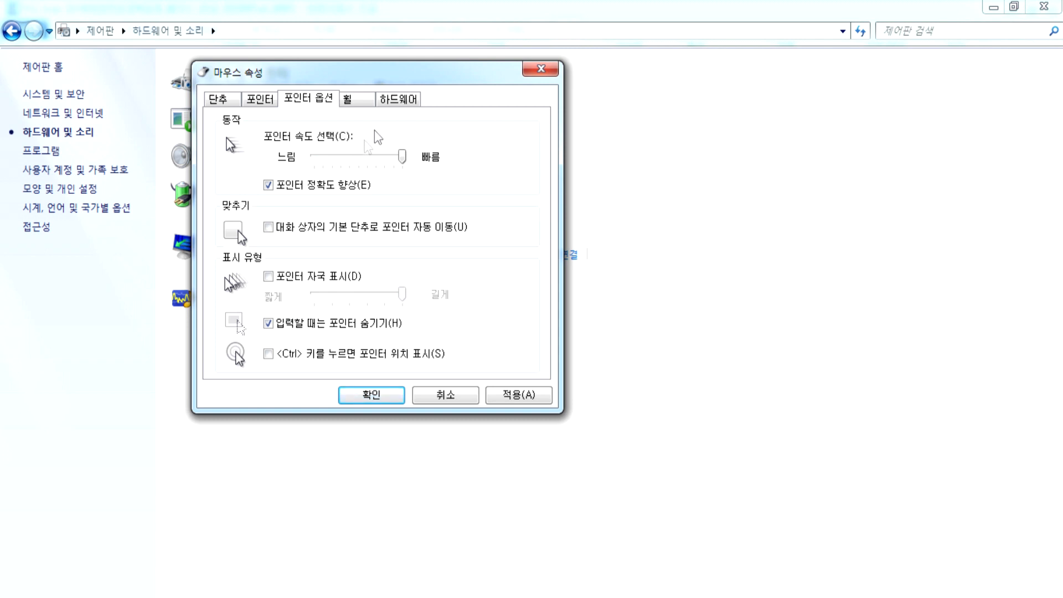
left_click(362, 157)
left_click_drag(365, 159, 358, 158)
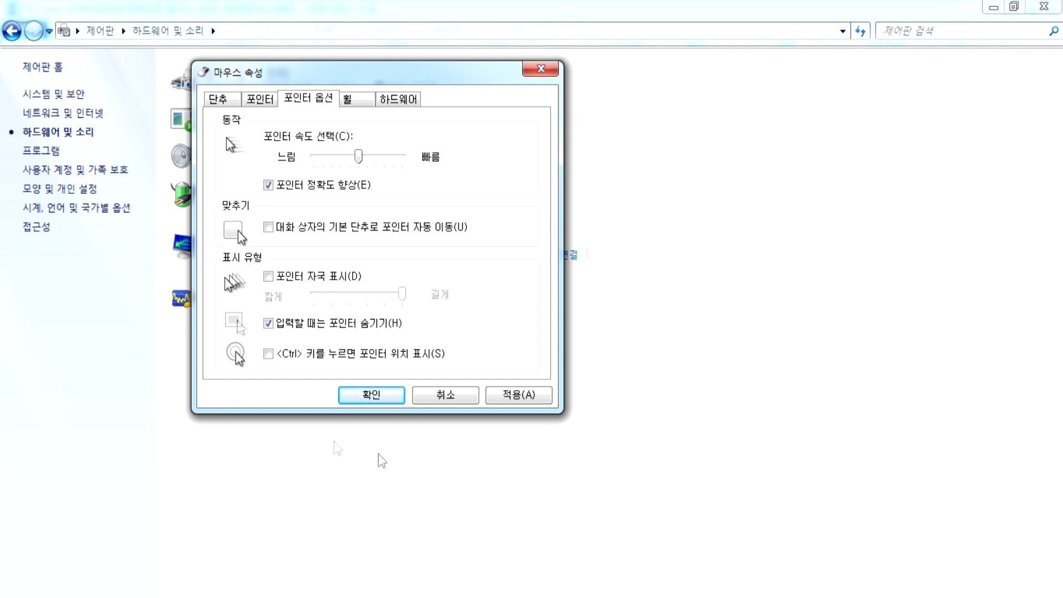
left_click(370, 395)
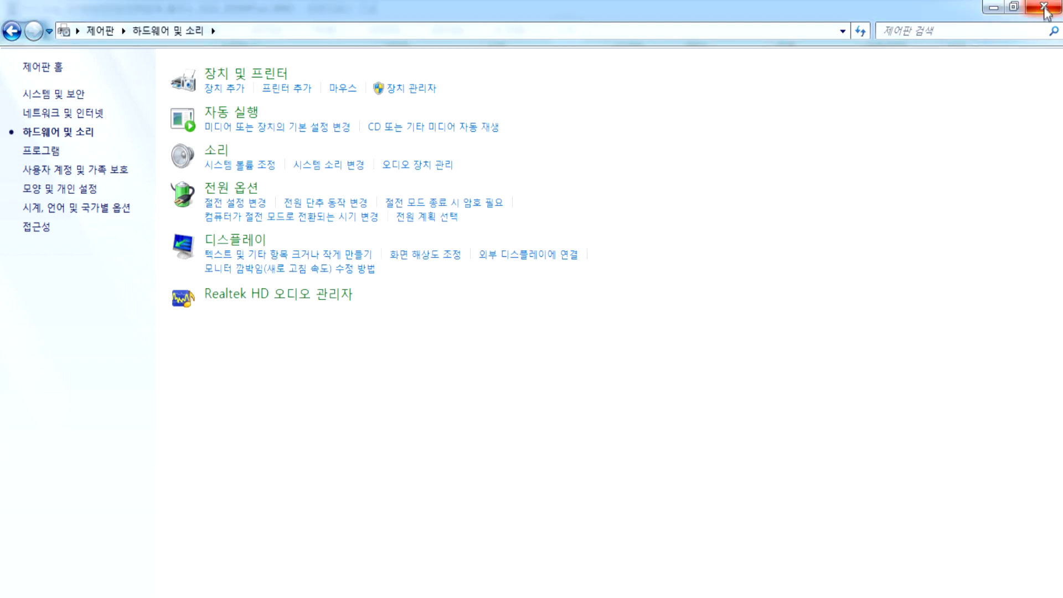
left_click(1044, 6)
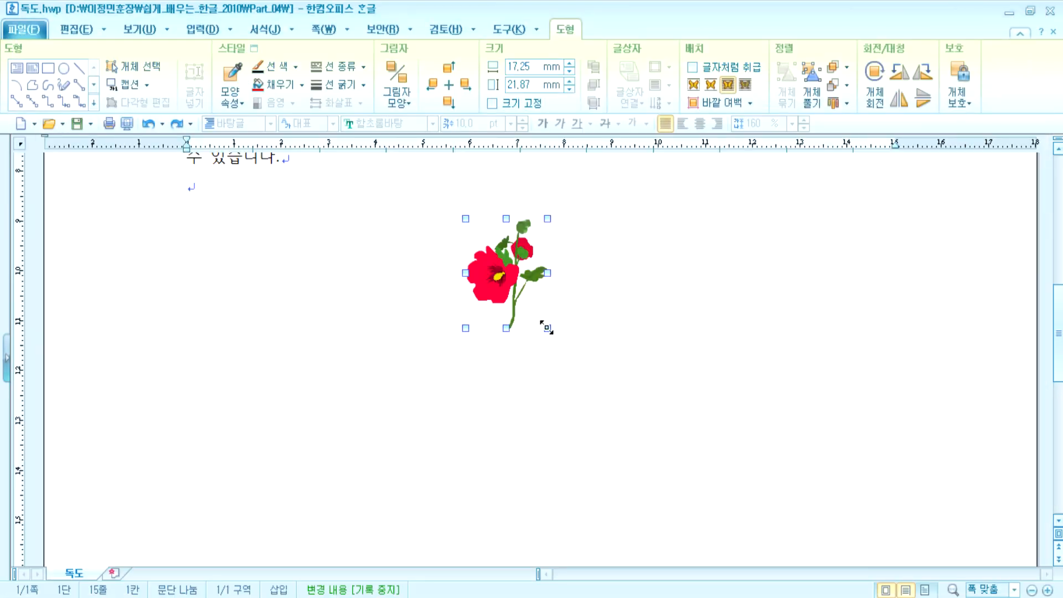
In the Dokdo document, enlarge the hibiscus slightly to about 17.9 × 22.7 mm and nudge it a little to the right
mouse_move(547, 328)
left_mouse_down()
mouse_move(610, 417)
mouse_move(539, 331)
mouse_move(563, 356)
mouse_move(549, 332)
left_mouse_up()
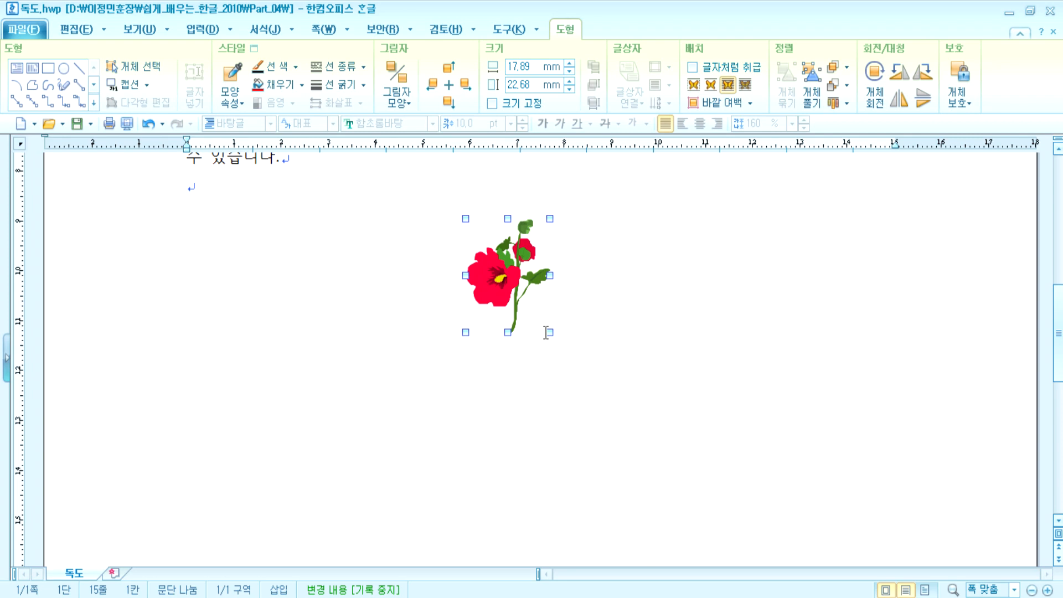
key("Right")
key("Right")
key("Right")
key("Right")
key("Right")
key("Right")
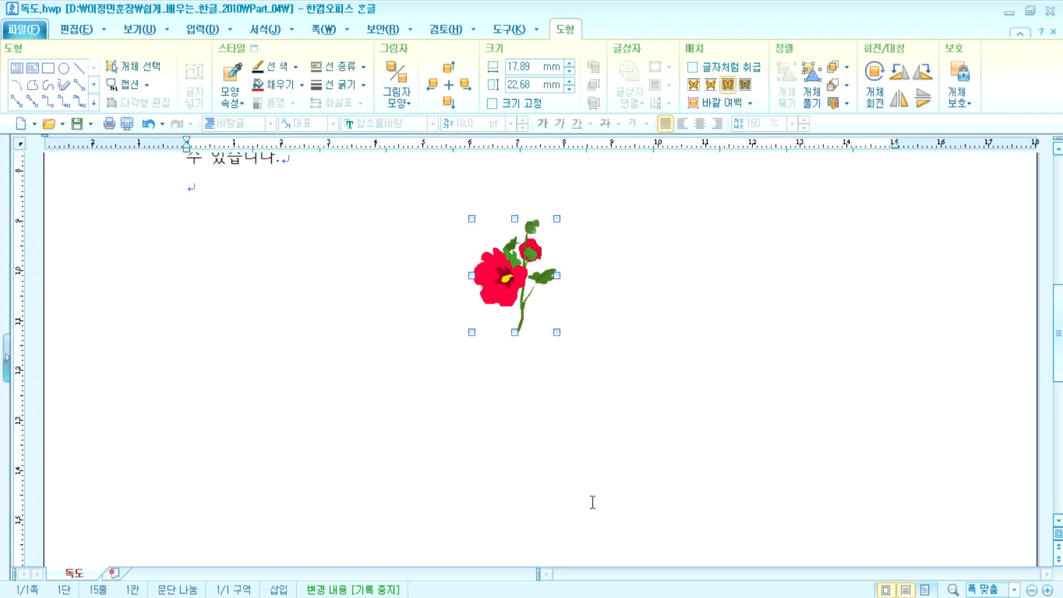
Nudge the hibiscus left until its edge is at about 3.5 cm on the ruler, and back right to about 5.3 cm
key("Left")
key("Left")
key("Left")
key("Left")
key("Left")
key("Left")
key("Left")
key("Left")
key("Left")
key("Left")
key("Left")
key("Left")
key("Left")
key("Left")
key("Left")
key("Left")
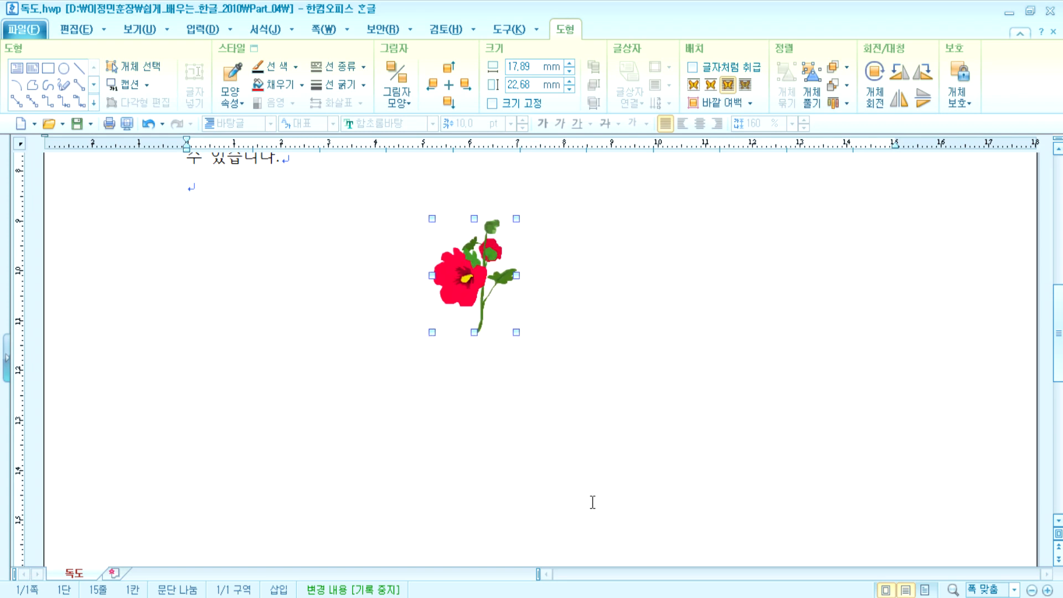
key("Left")
key("Left")
key("Left")
key("Left")
key("Left")
key("Left")
key("Left")
key("Left")
key("Left")
key("Left")
key("Left")
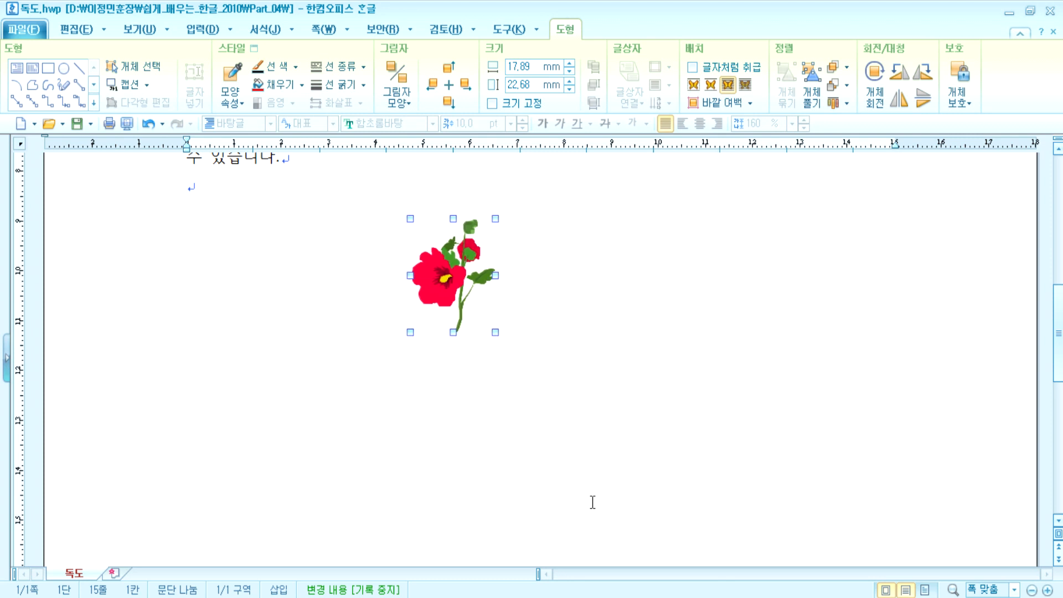
key("Left")
key("Left")
key("Left")
key("Left")
key("Left")
key("Left")
key("Left")
key("Left")
key("Left")
key("Left")
key("Left")
key("Left")
key("Left")
key("Left")
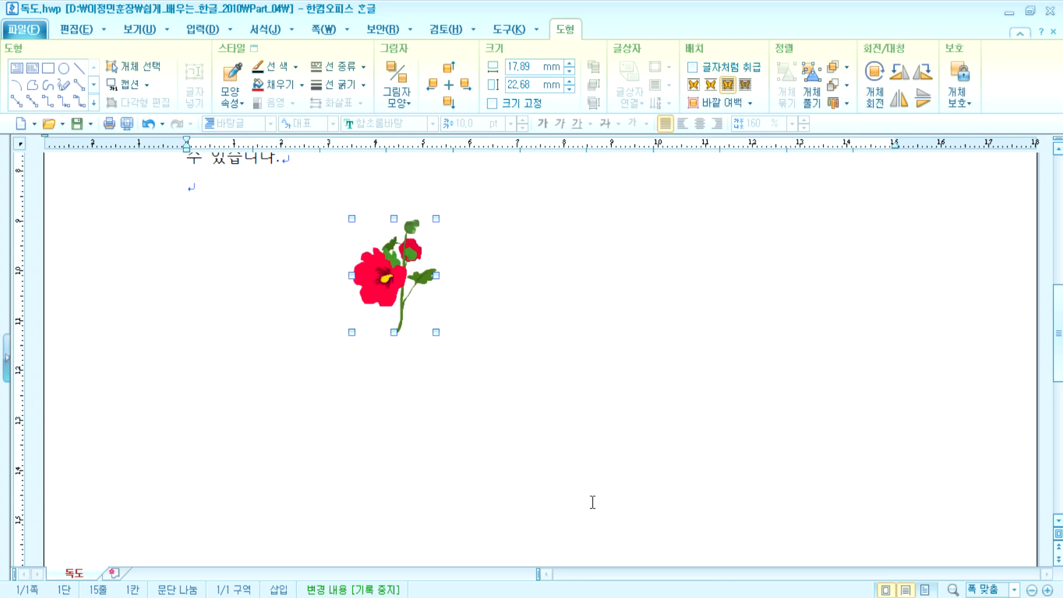
key("Right")
key("Right")
key("Right")
key("Right")
key("Right")
key("Right")
key("Right")
key("Right")
key("Right")
key("Right")
key("Right")
key("Right")
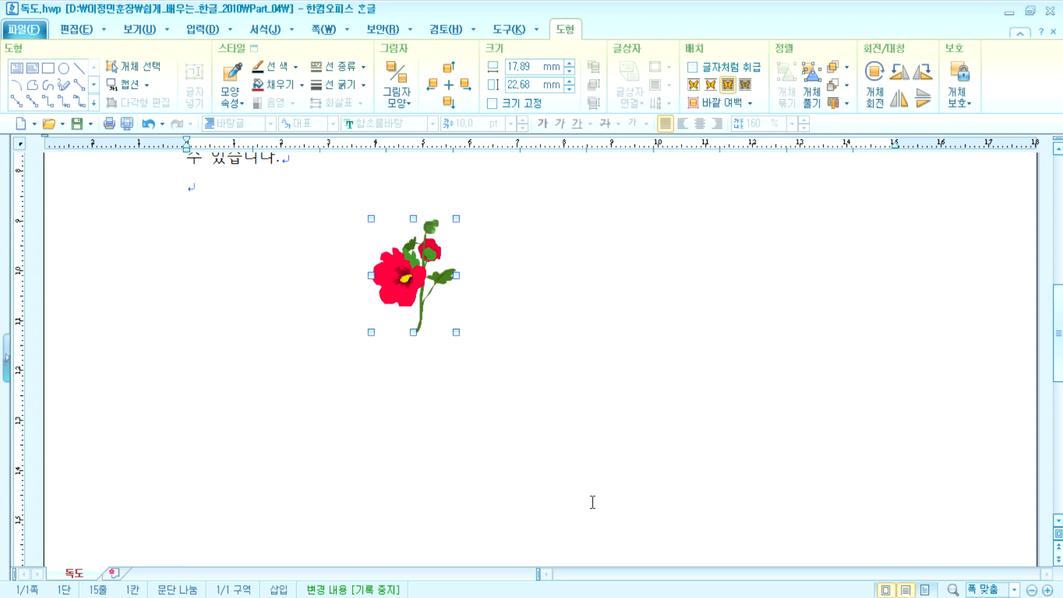
key("Right")
key("Right")
key("Right")
key("Right")
key("Right")
key("Right")
key("Right")
key("Right")
key("Right")
key("Right")
key("Right")
key("Right")
key("Right")
key("Right")
key("Right")
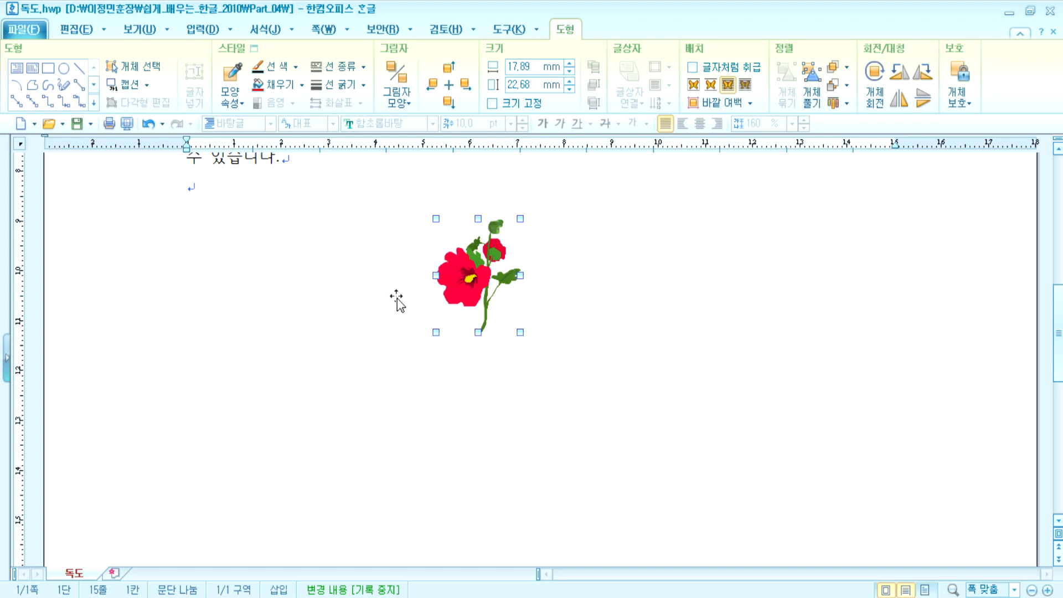
Move the hibiscus freely down the page and back up near the left margin, below the last paragraph
left_click_drag(359, 310, 479, 342)
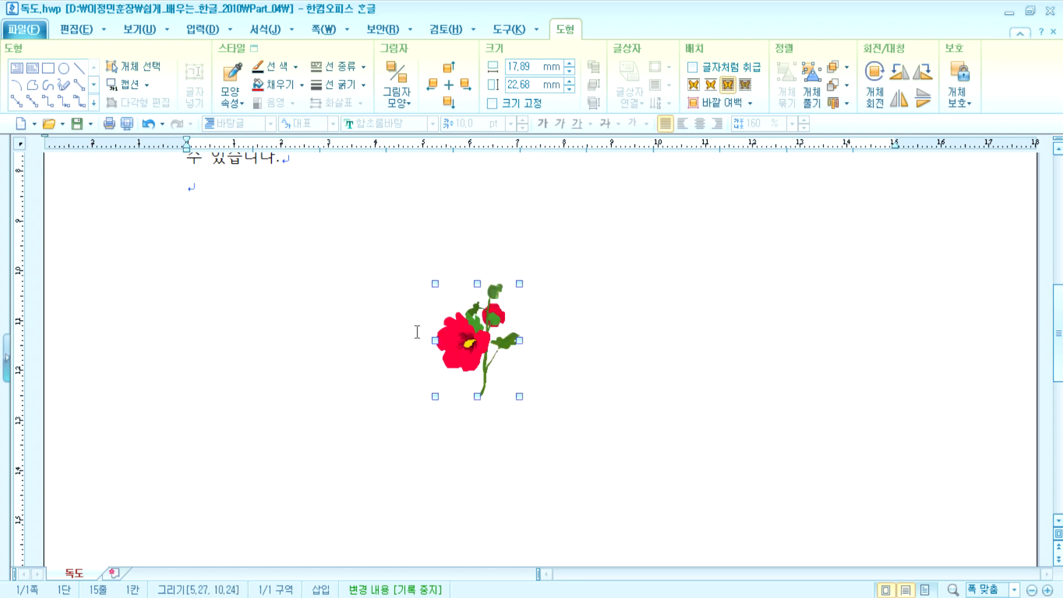
left_click_drag(471, 337, 275, 272)
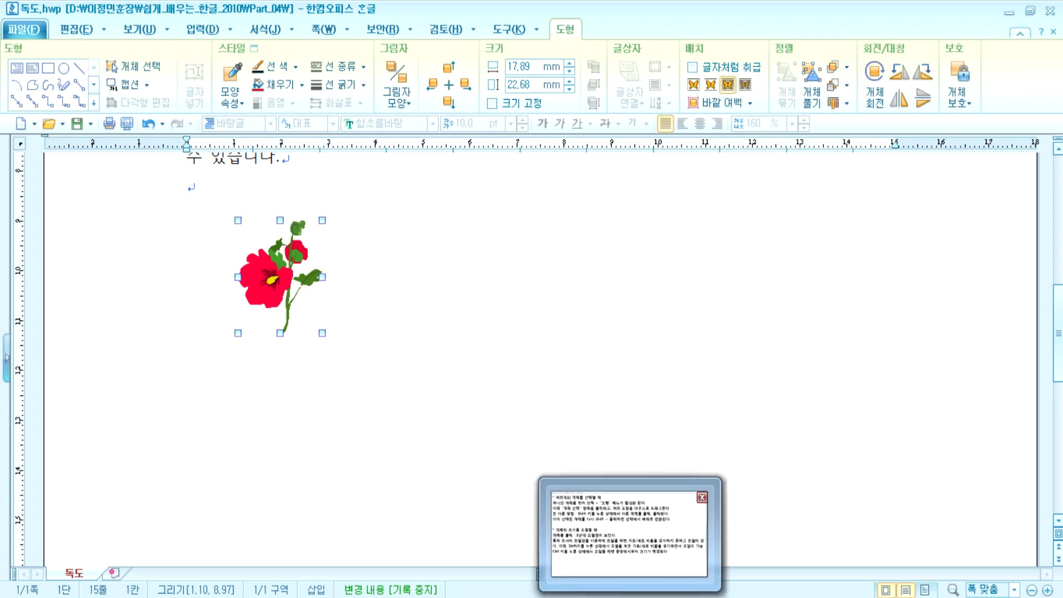
In the Notepad notes, leave a blank line and add "* Alt 키를 누른 상태에서 크기를 조절하거나 작업을 하면 > 미세한 움직임을 이용"
left_click(630, 597)
scroll(132, 458, "down", 3)
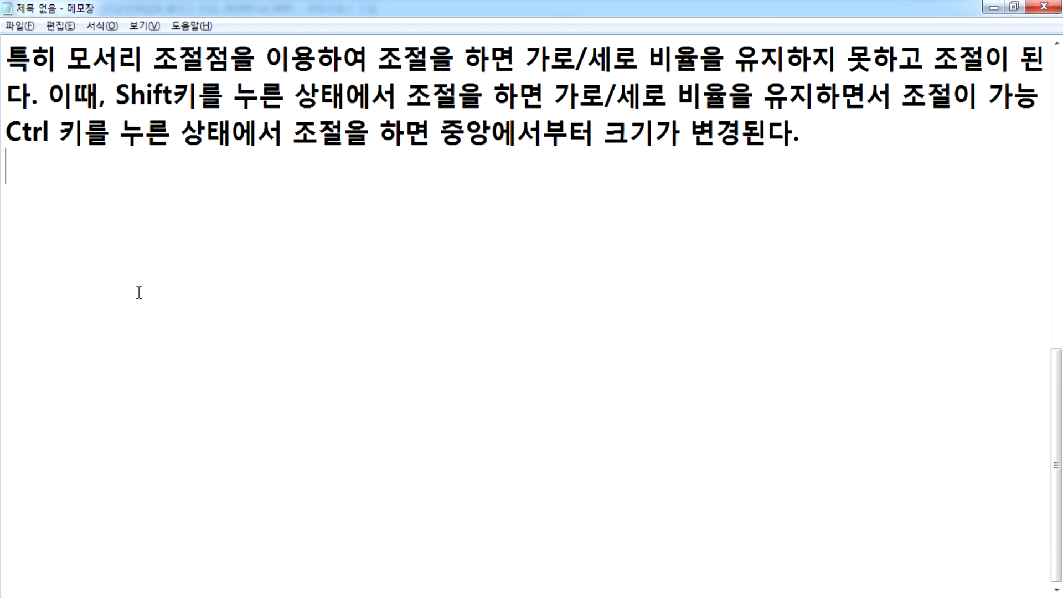
key("Return")
type("* Al")
type("t 키를 누루ㅡㄴ")
key("BackSpace")
key("BackSpace")
key("BackSpace")
key("BackSpace")
type("른 상")
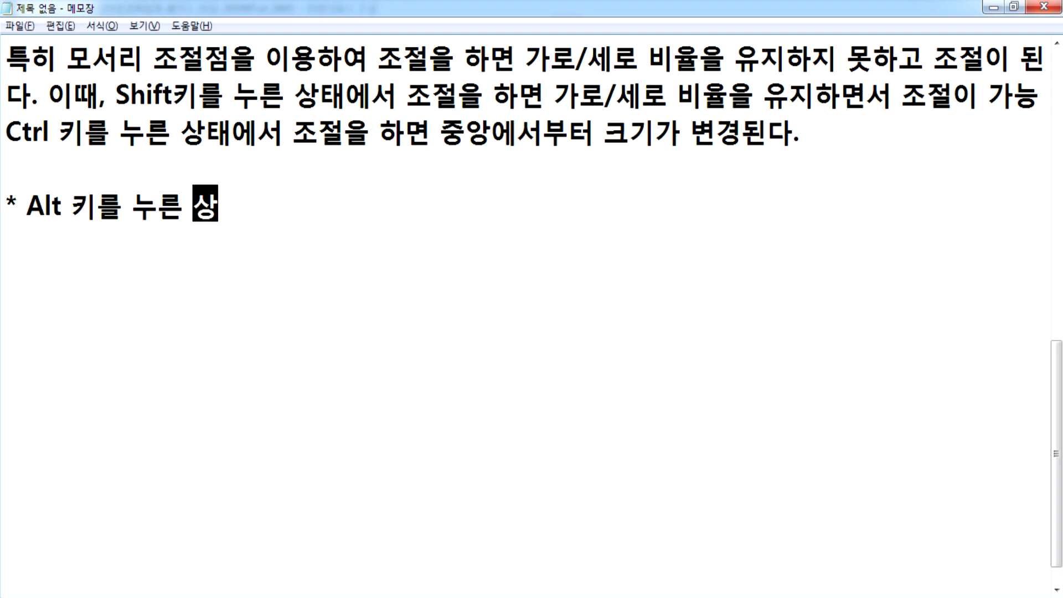
type("태에서 크기를 조절하거나 작업을 하면 > 미세한 우움직임을 이용")
key("Return")
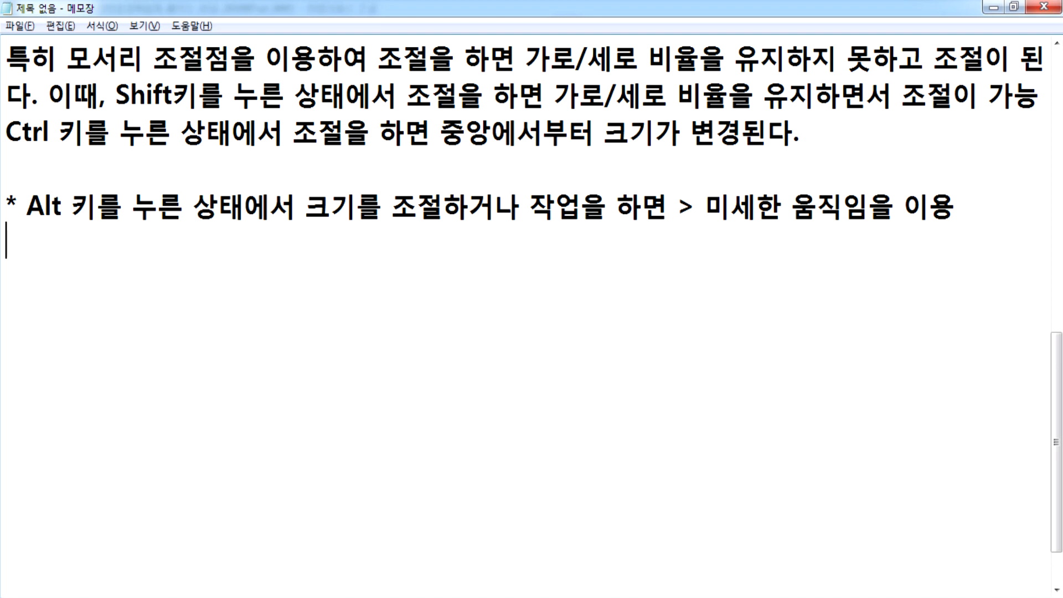
Return to the Dokdo document, move the hibiscus toward the page centre and place a level copy of it to its right
mouse_move(443, 597)
left_click(494, 543)
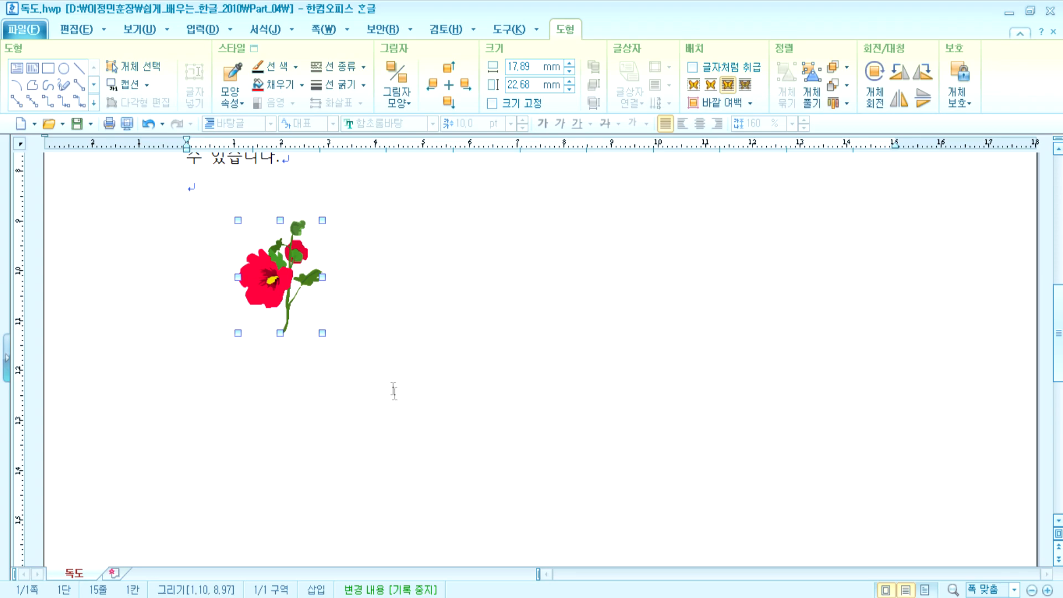
left_click(371, 310)
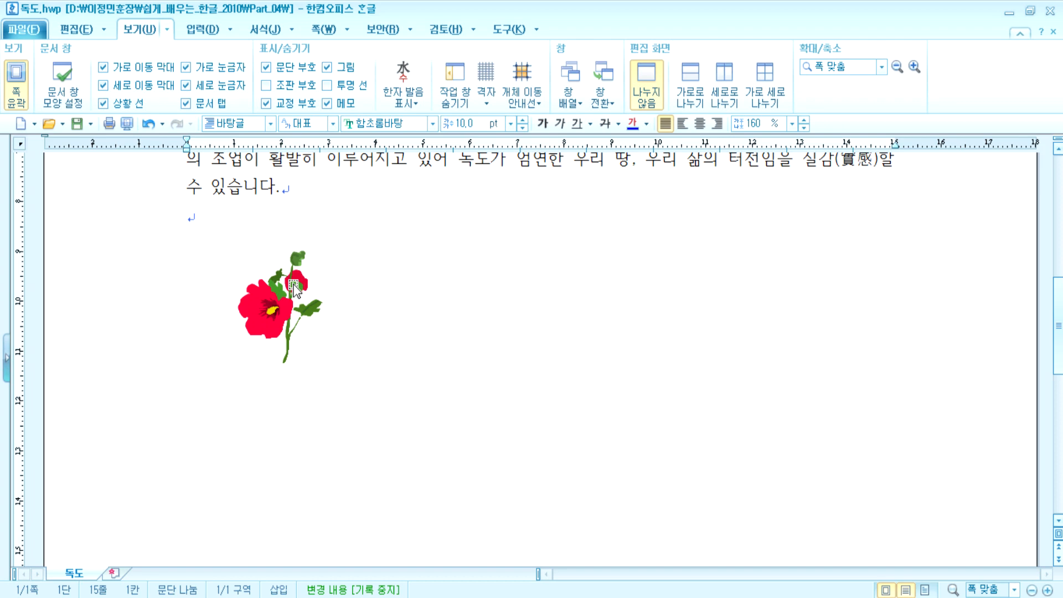
left_click_drag(294, 288, 716, 293)
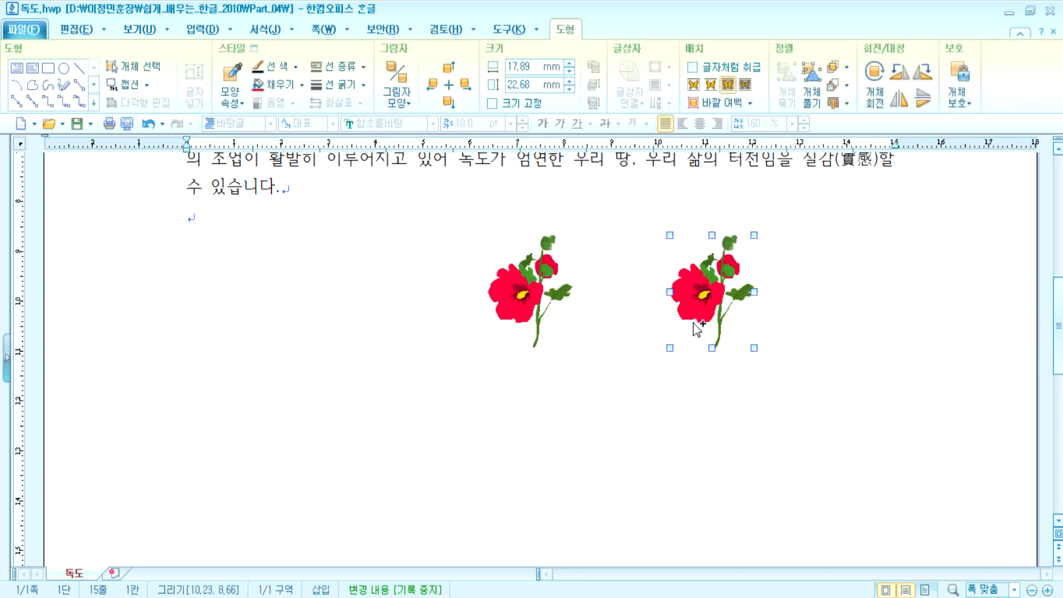
Select both hibiscus images, move them together so they sit centred below the last paragraph, and deselect them
left_click_drag(526, 281, 410, 271, "shift")
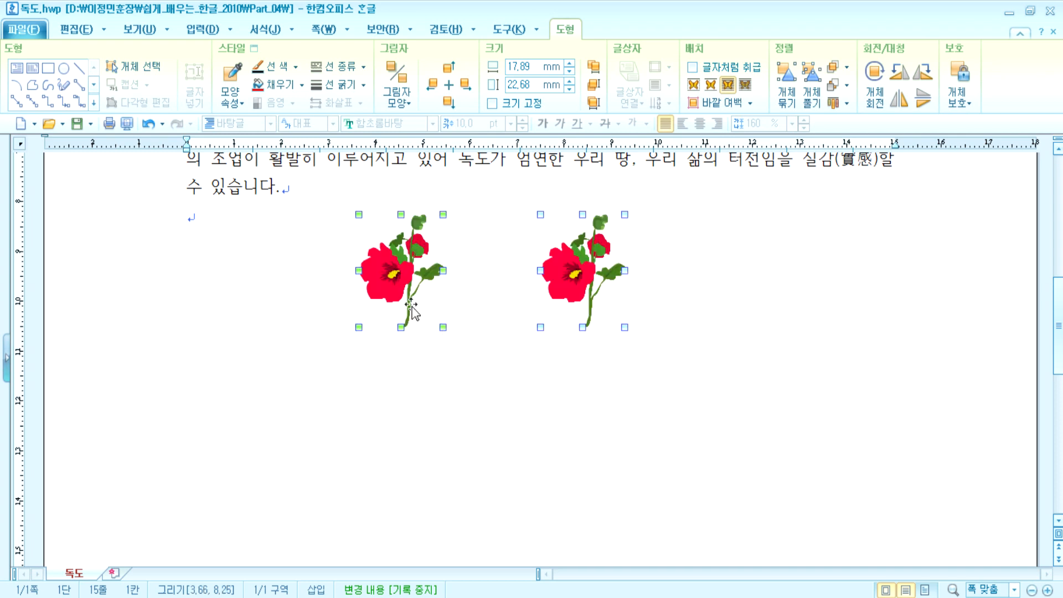
left_click_drag(397, 285, 481, 272)
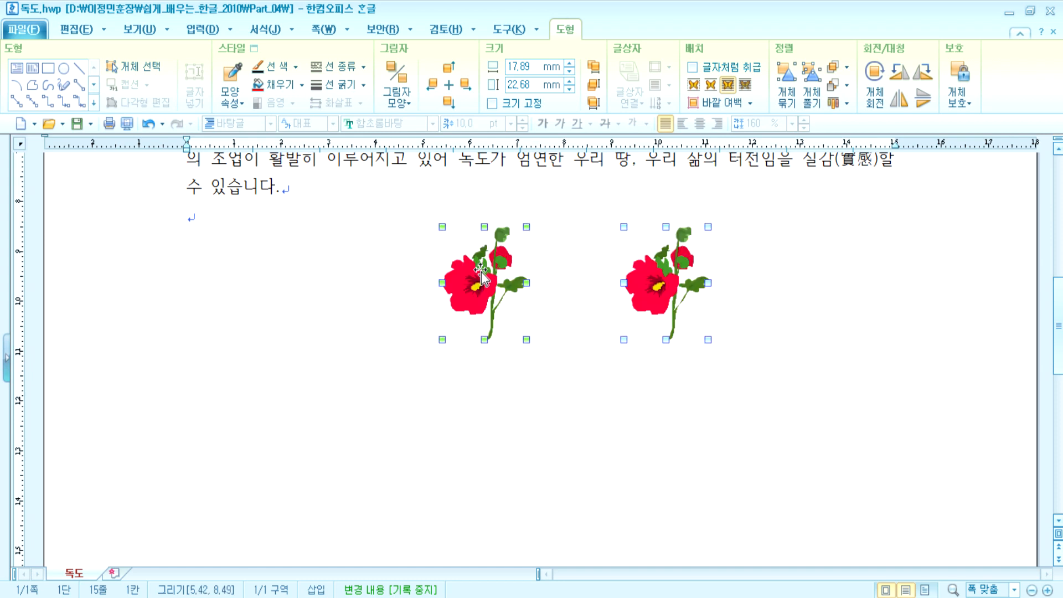
left_click(432, 397)
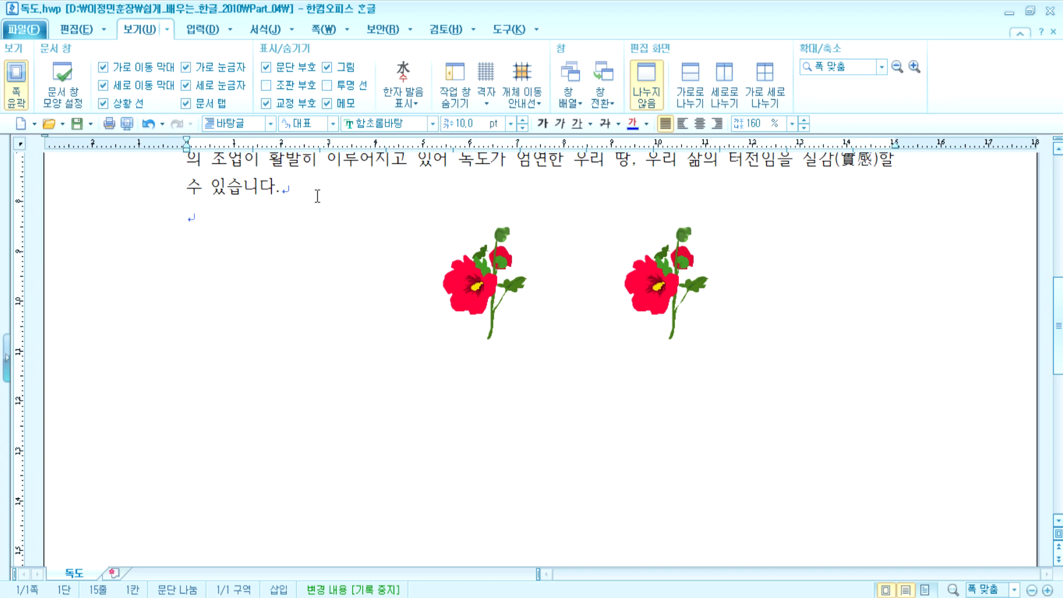
Check the page in print preview, zooming in to 100 %, and return to editing at the document's beginning
scroll(382, 313, "up", 5)
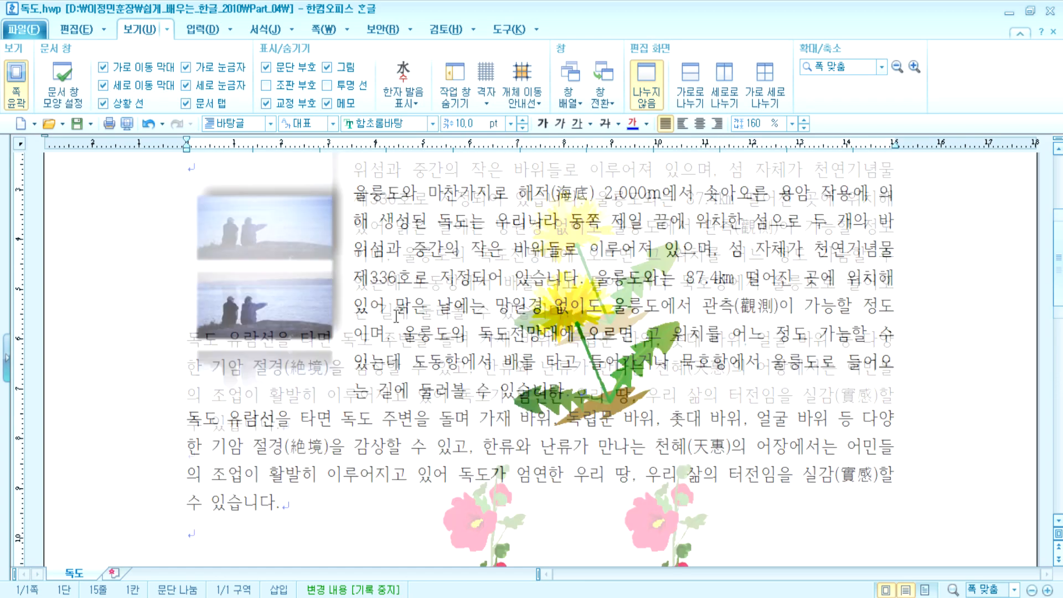
left_click(128, 125)
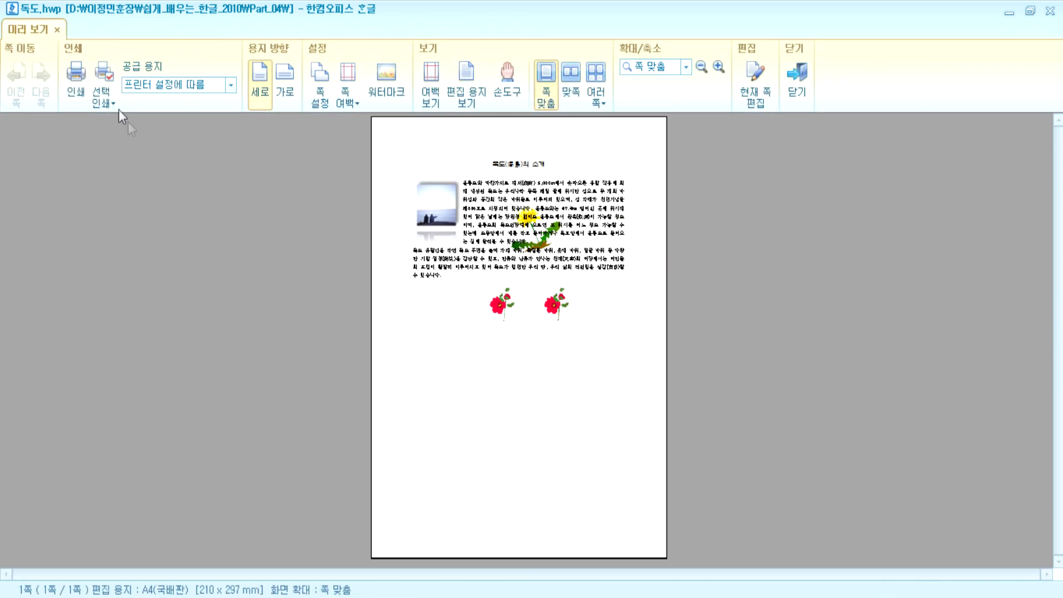
left_click(521, 270)
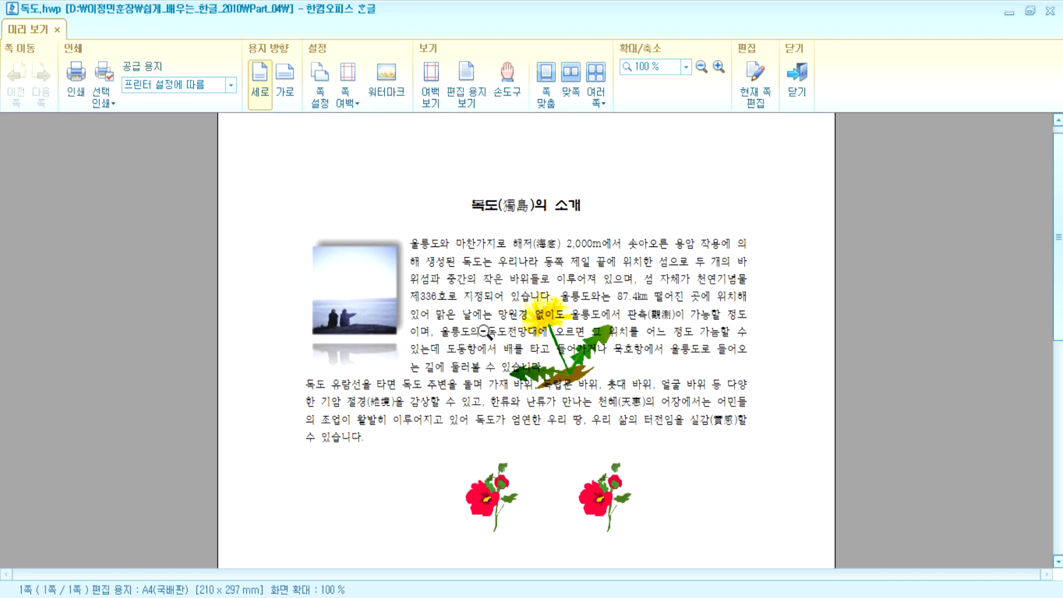
key("Escape")
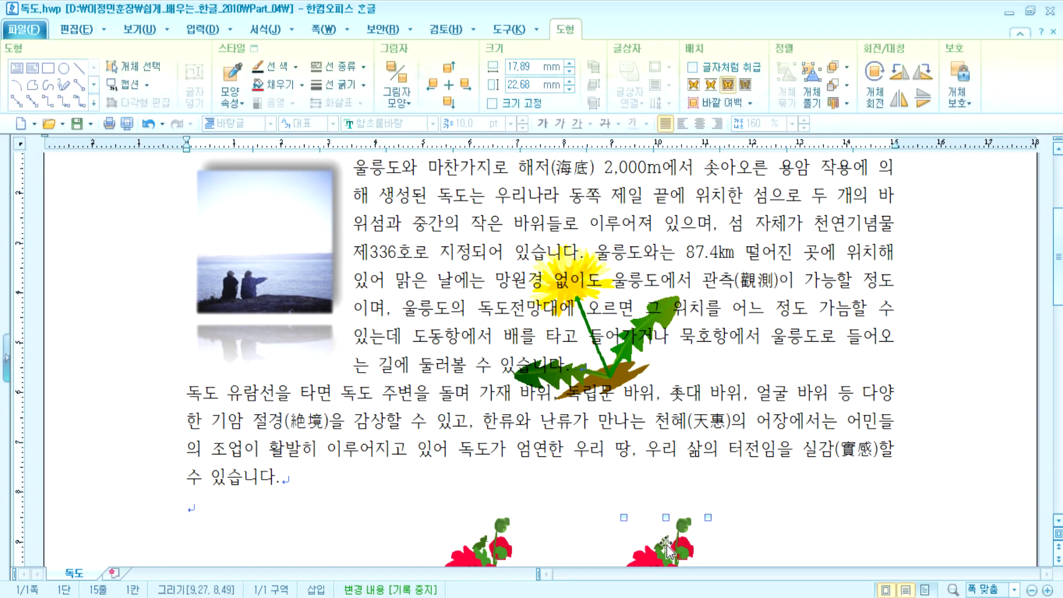
scroll(258, 255, "up", 3)
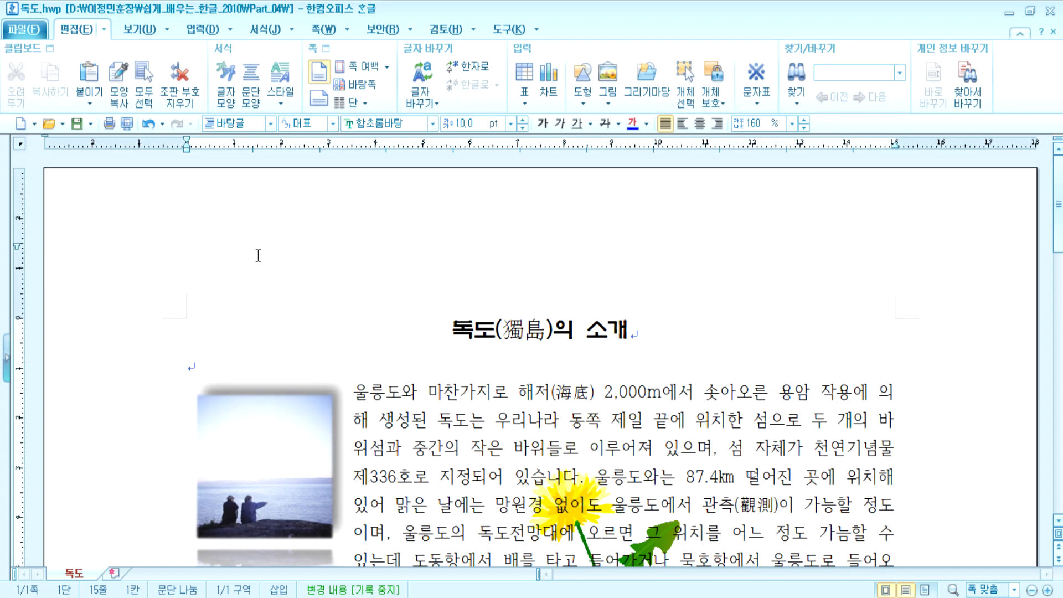
Add a solid line page border on all four sides for the whole document
left_click(318, 31)
left_click(299, 80)
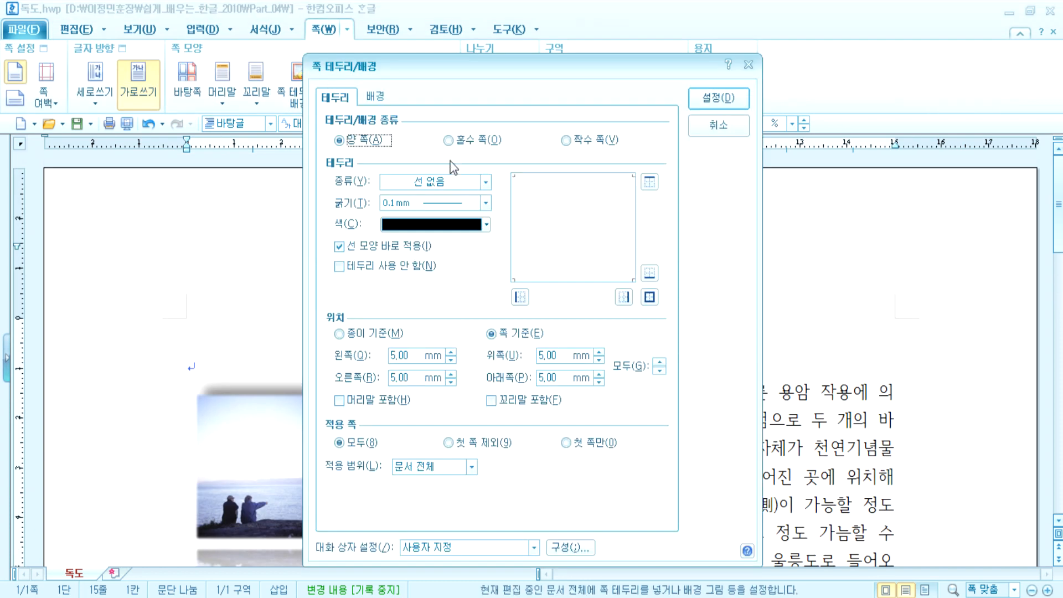
left_click(461, 185)
left_click(452, 206)
left_click(650, 297)
left_click(719, 98)
scroll(388, 276, "down", 5)
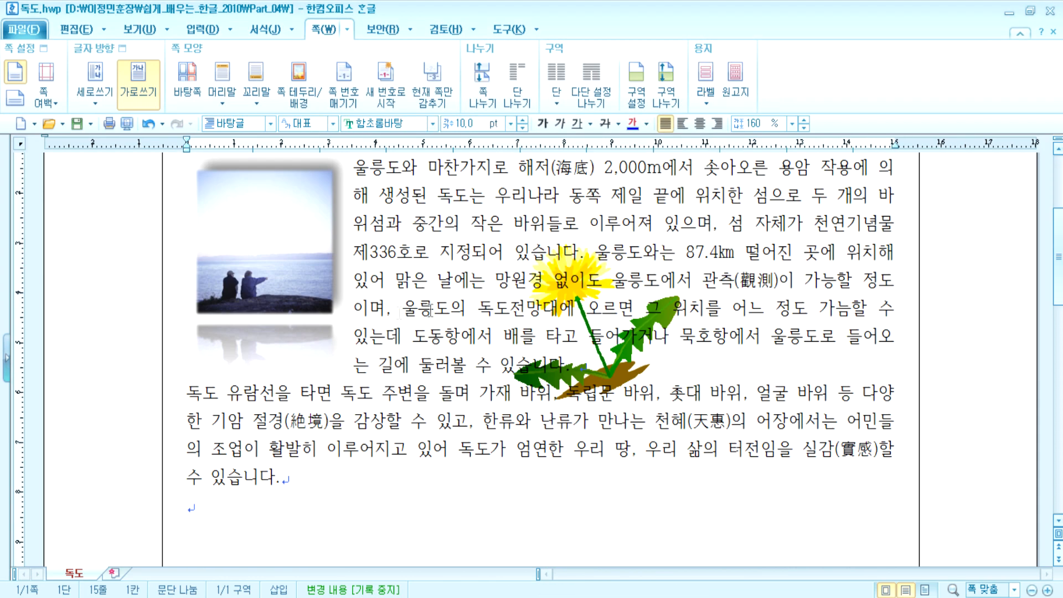
Check the page border in print preview at 100 % and return to editing
left_click(127, 123)
left_click(485, 301)
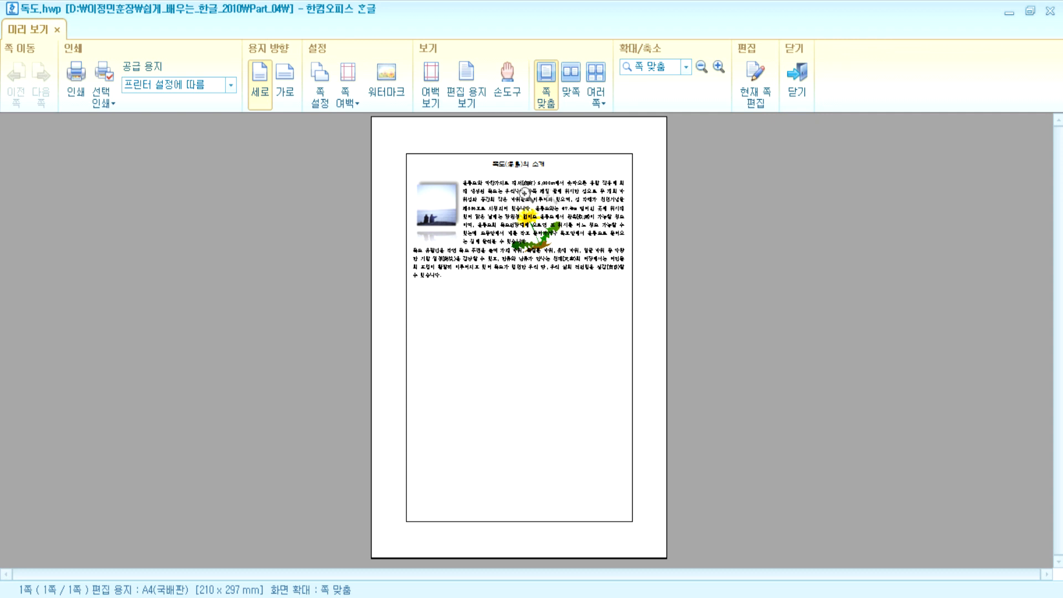
left_click(510, 241)
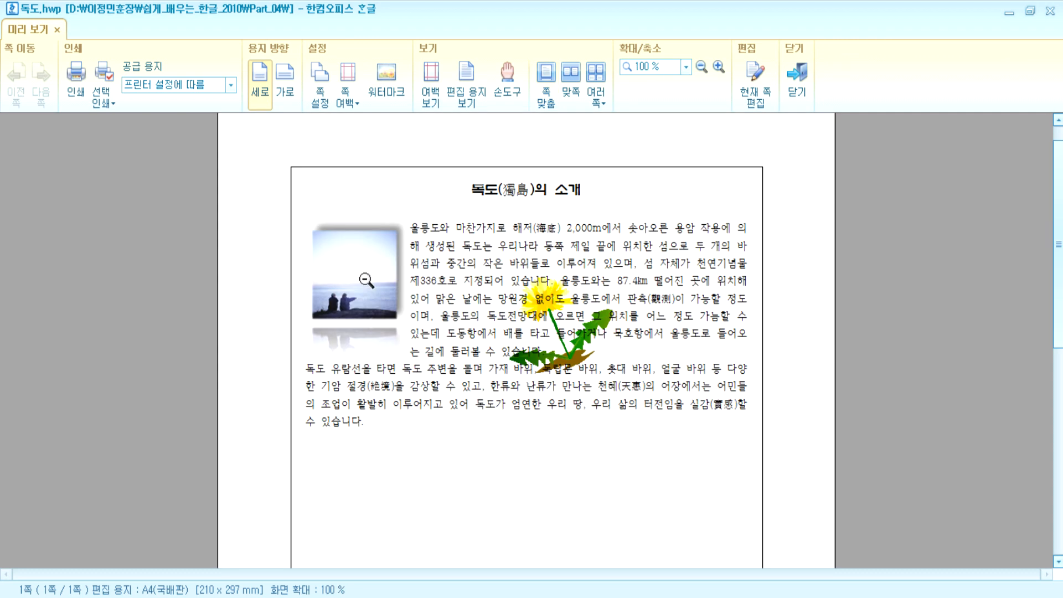
key("Escape")
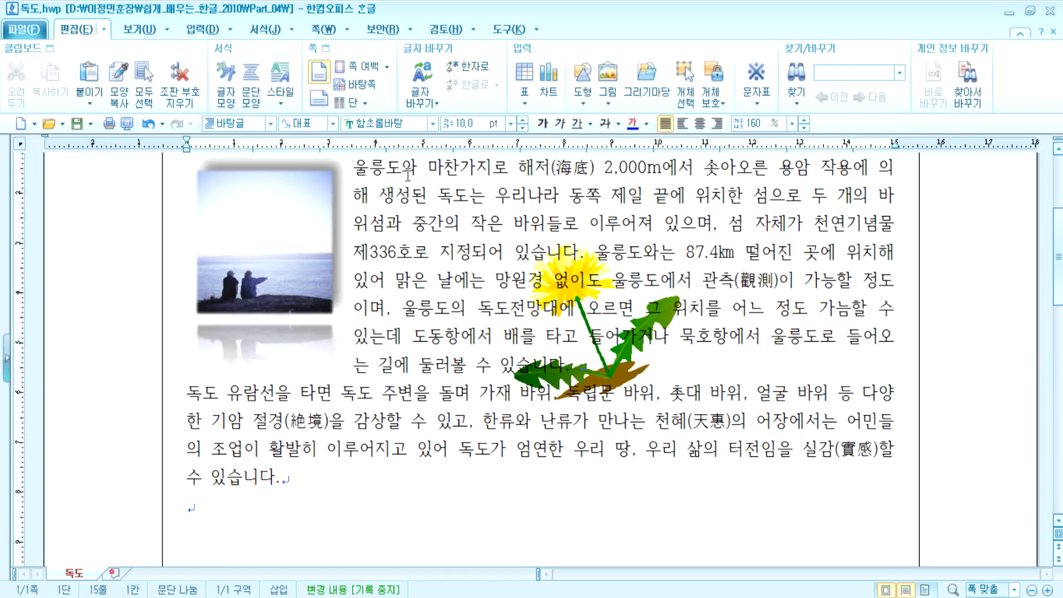
Remove the page border by setting all four sides to no line (선 없음)
left_click(323, 29)
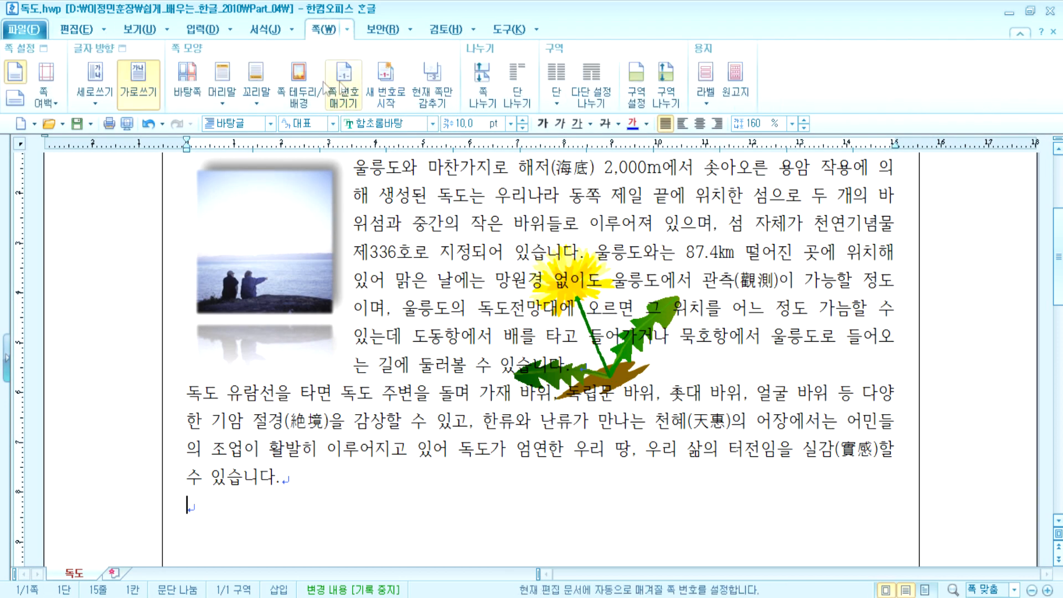
left_click(299, 83)
left_click(417, 186)
left_click(416, 192)
left_click(650, 297)
left_click(719, 97)
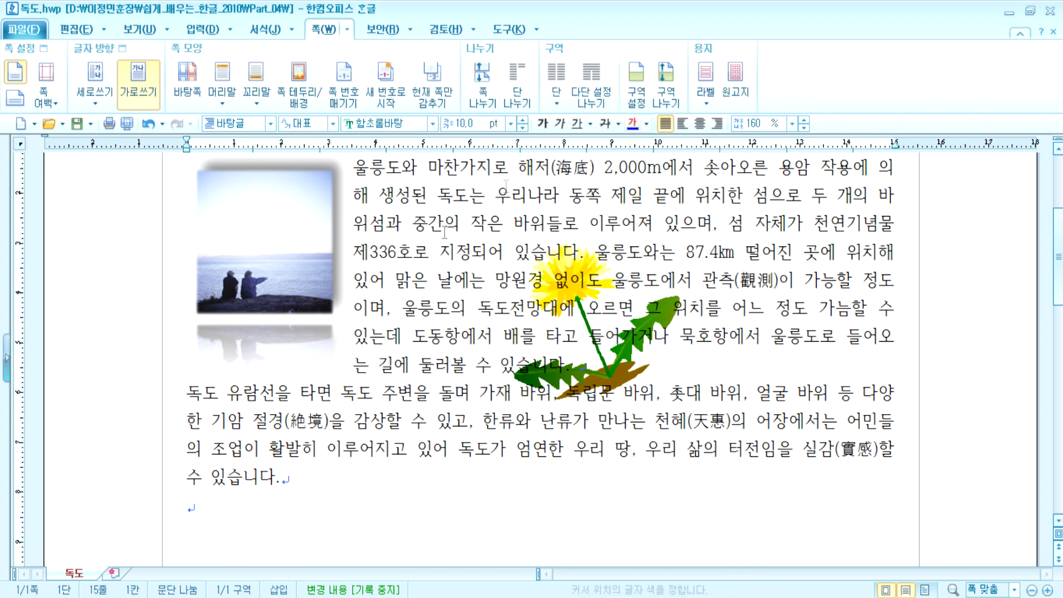
Insert an additional blank line below the title and adjust the photo so it sits beside the first body paragraph
scroll(314, 408, "up", 3)
scroll(314, 409, "up", 3)
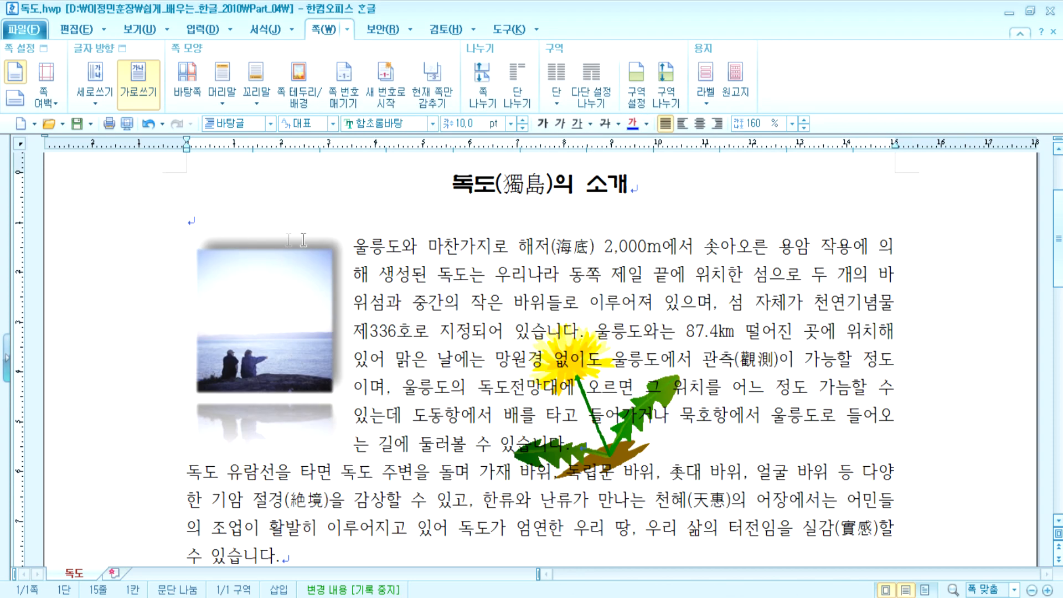
left_click_drag(197, 232, 580, 530)
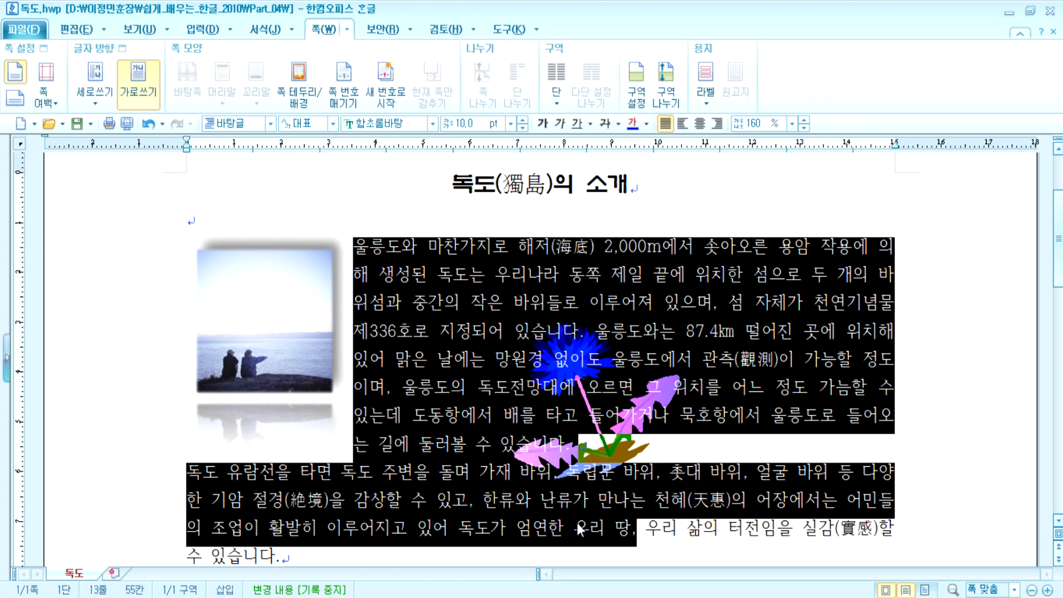
left_click_drag(450, 189, 650, 197)
left_click(388, 212)
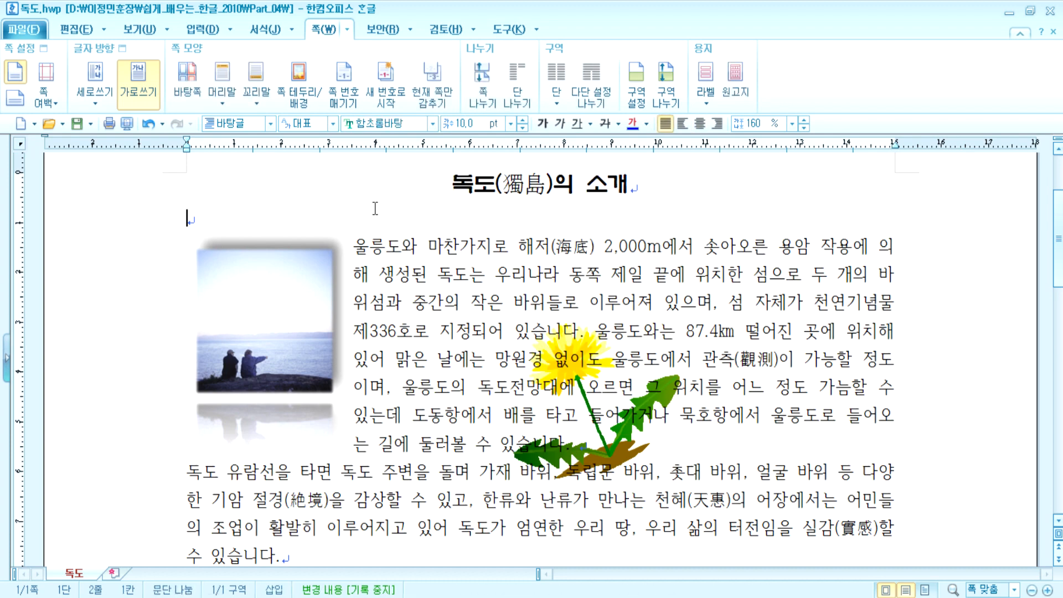
key("Return")
left_click_drag(248, 274, 253, 300)
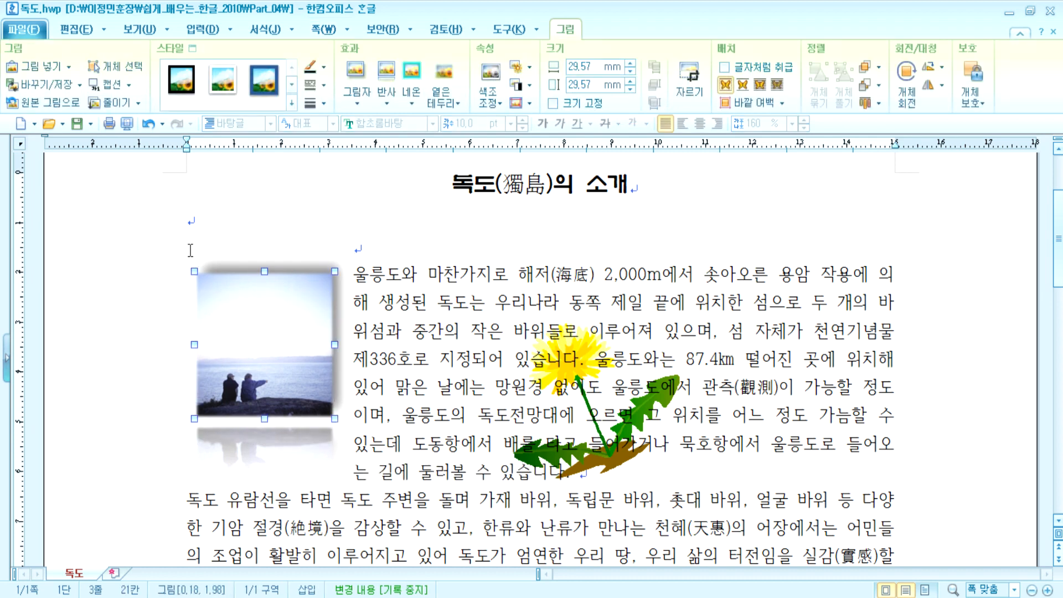
left_click(363, 249)
left_click_drag(294, 332, 253, 329)
Select the body paragraphs and give them a solid line paragraph border on all four sides
left_click_drag(354, 299, 478, 418)
left_click_drag(351, 271, 725, 548)
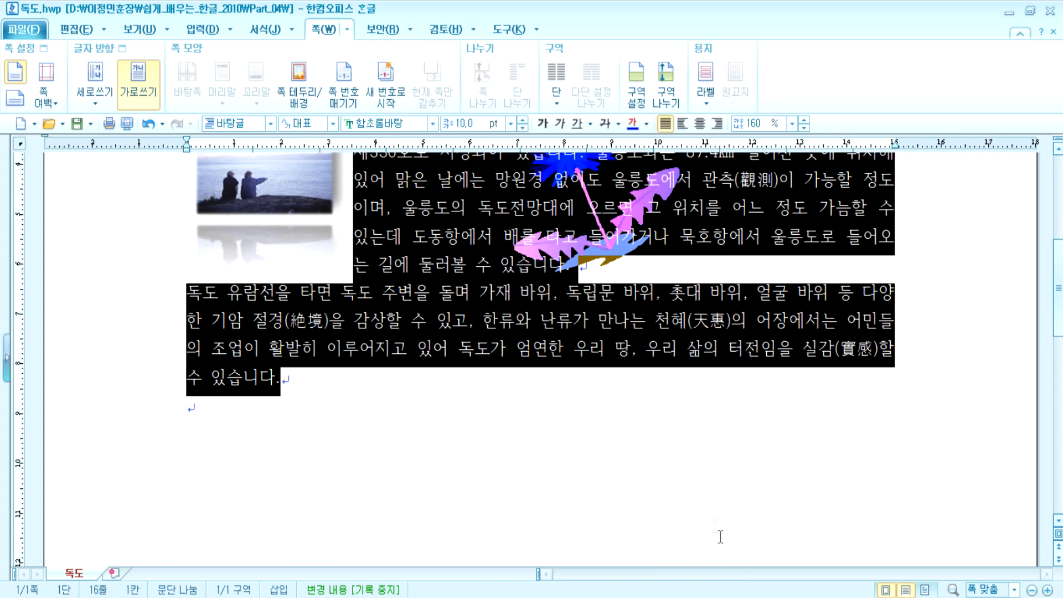
scroll(710, 476, "up", 3)
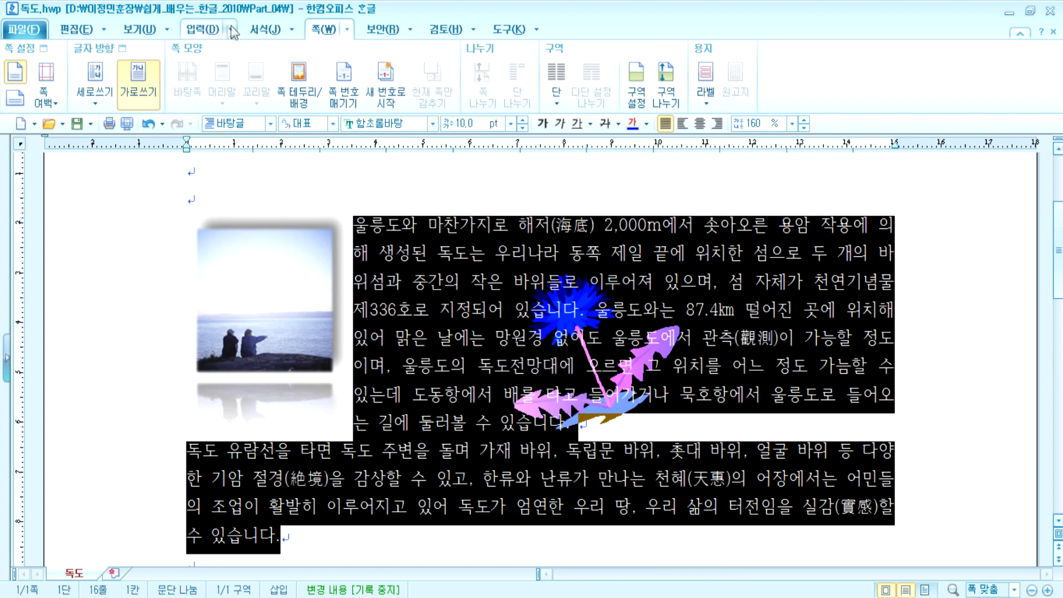
left_click(248, 31)
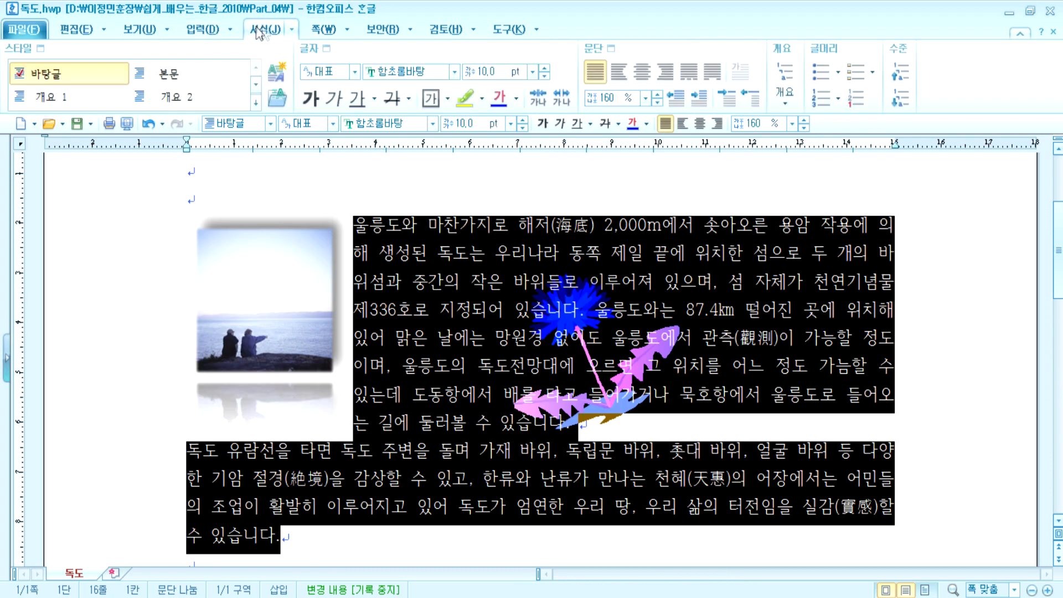
left_click(591, 49)
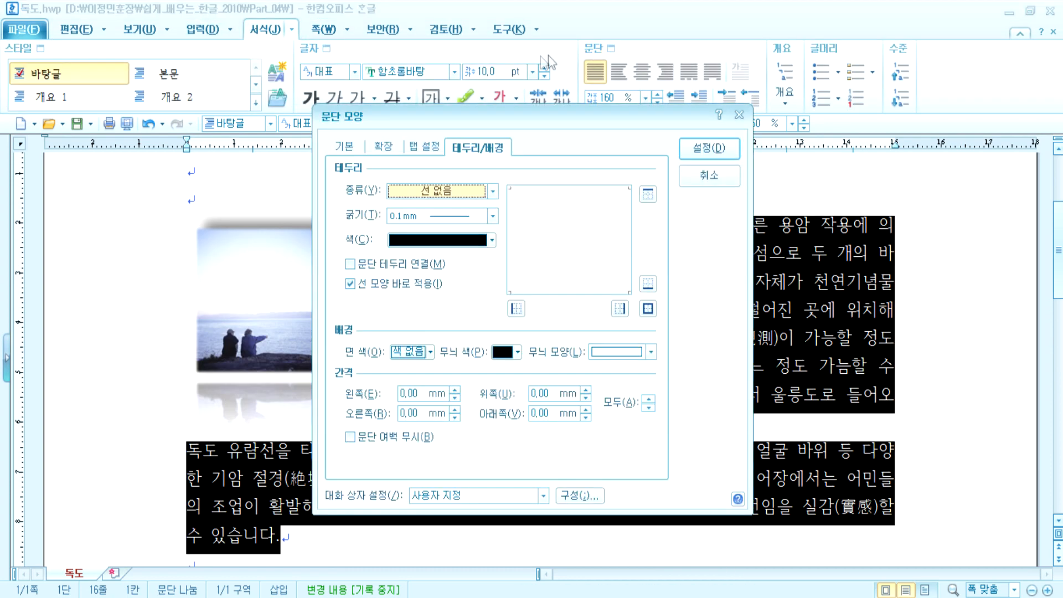
left_click(456, 191)
left_click(443, 220)
left_click(648, 309)
left_click(709, 148)
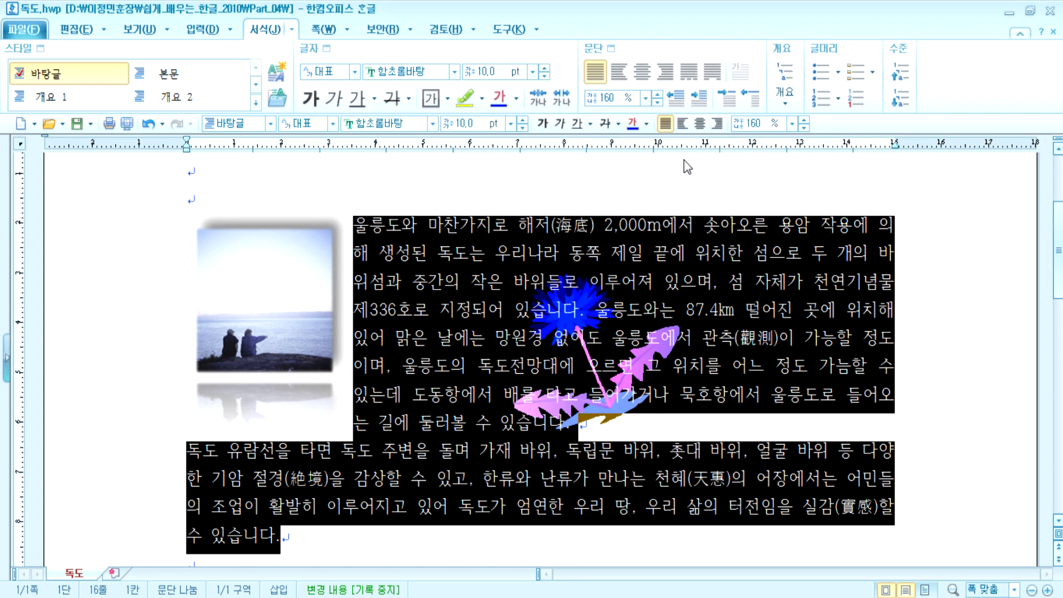
scroll(499, 447, "down", 1)
left_click(478, 453)
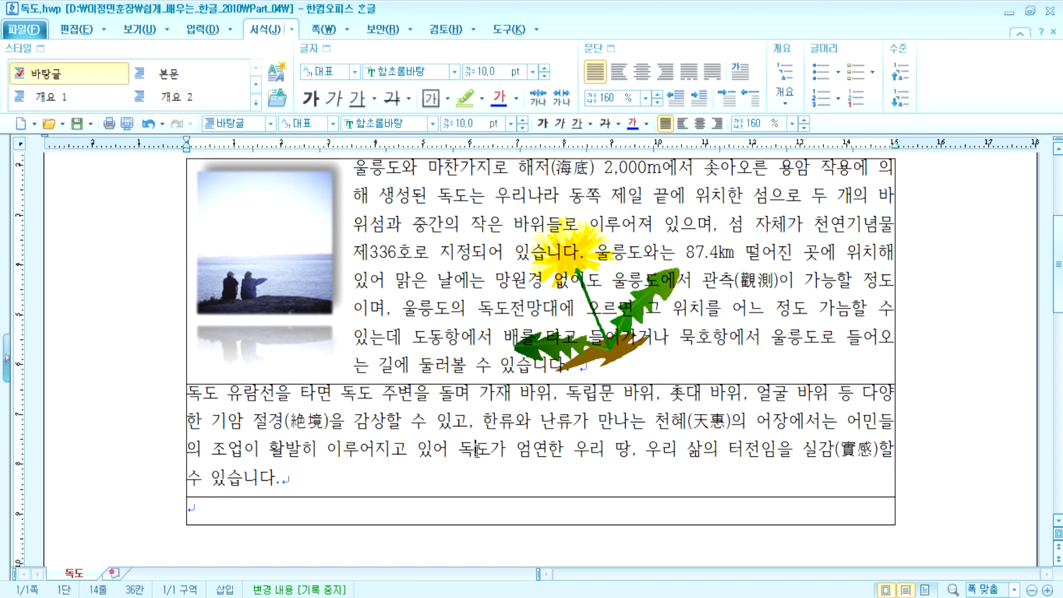
Select the body paragraphs and enable connected paragraph borders (문단 테두리 연결) to join their frames
scroll(478, 452, "up", 3)
left_click_drag(355, 324, 361, 517)
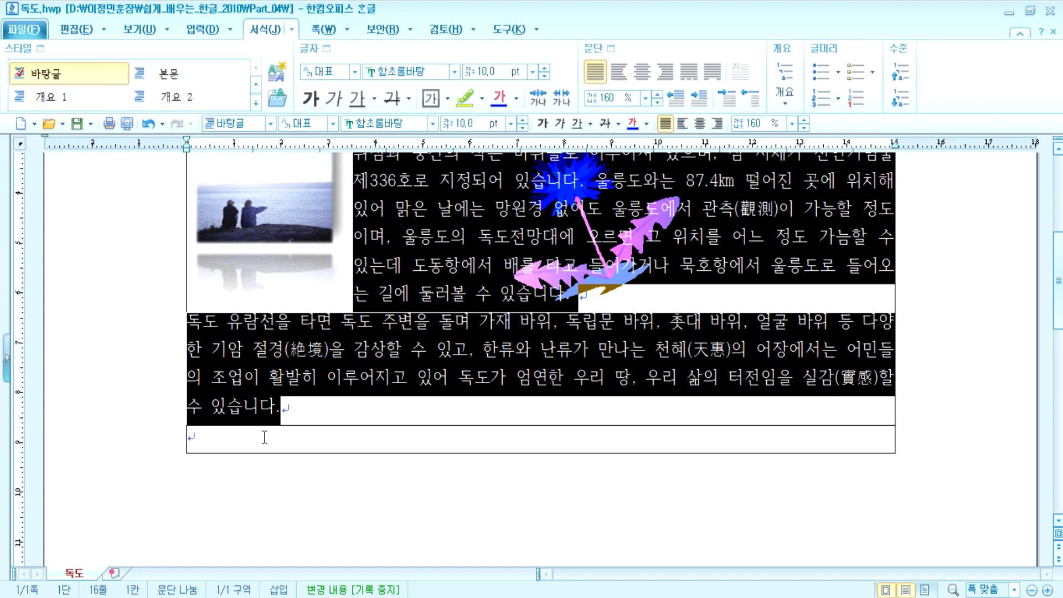
left_click(596, 50)
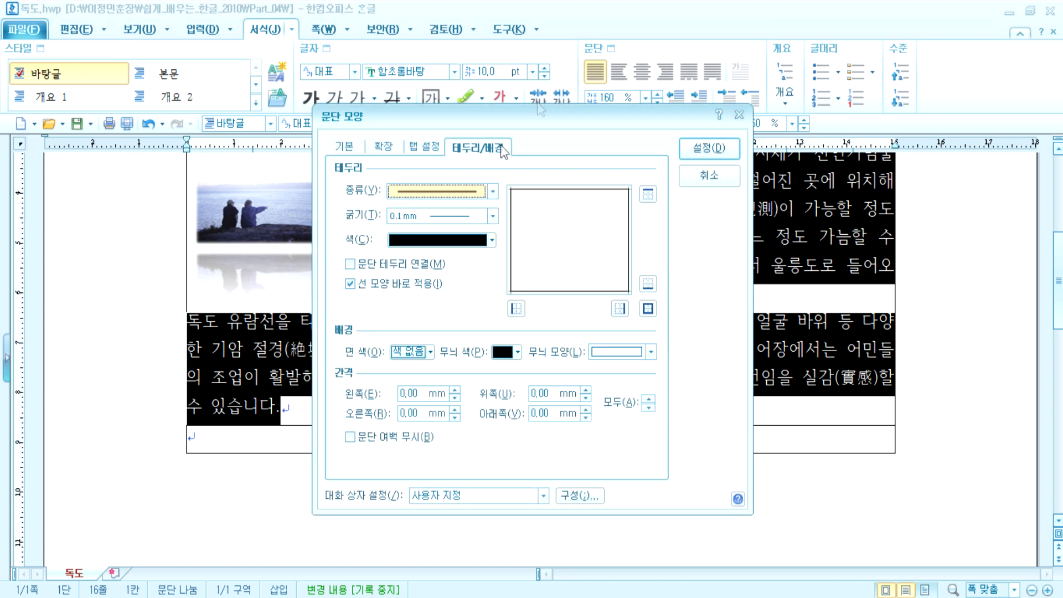
left_click(390, 269)
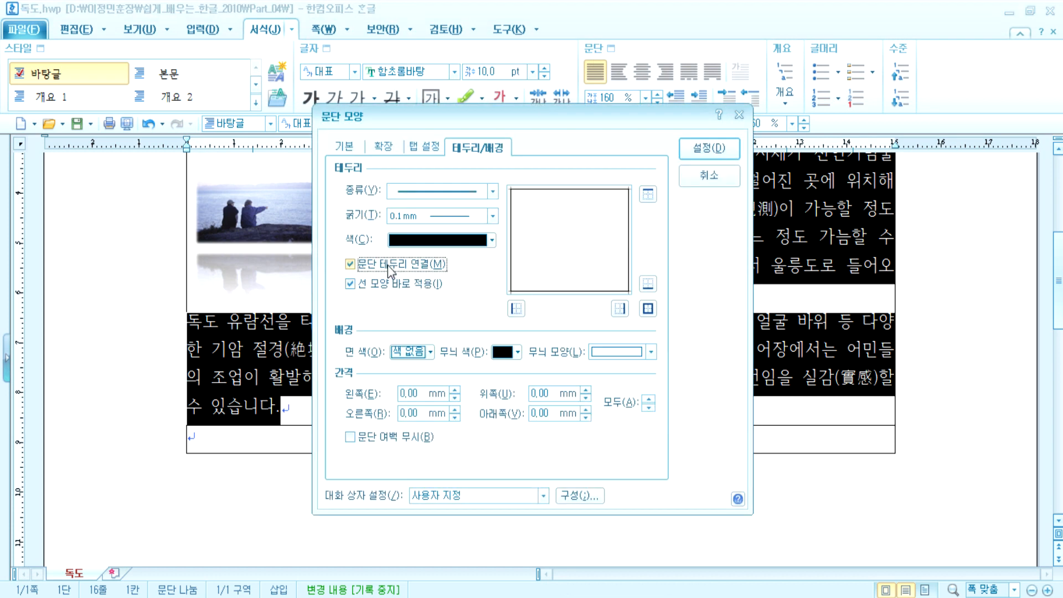
left_click(690, 151)
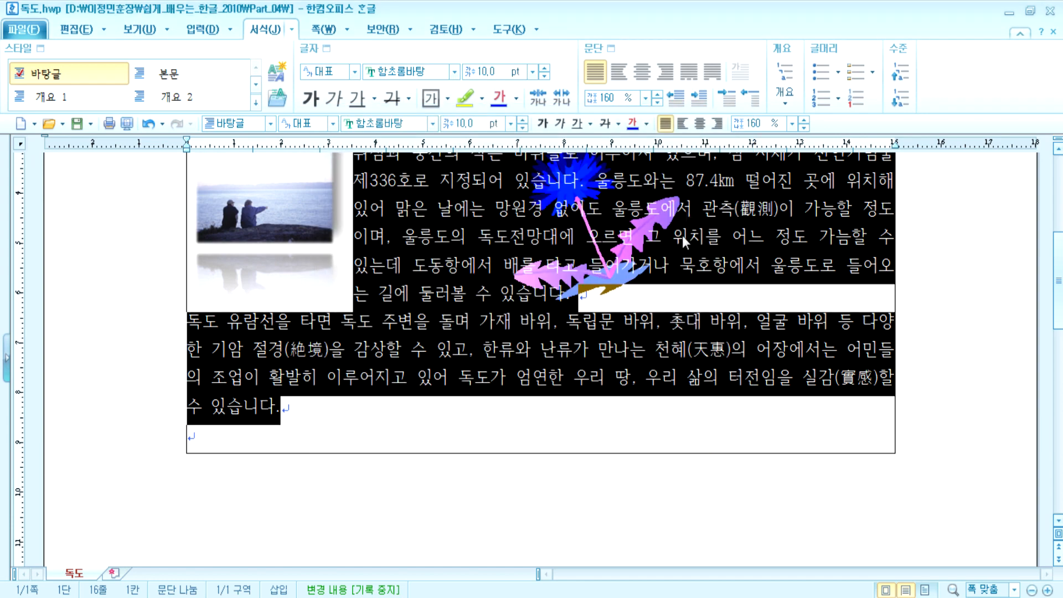
left_click(655, 352)
scroll(655, 359, "up", 3)
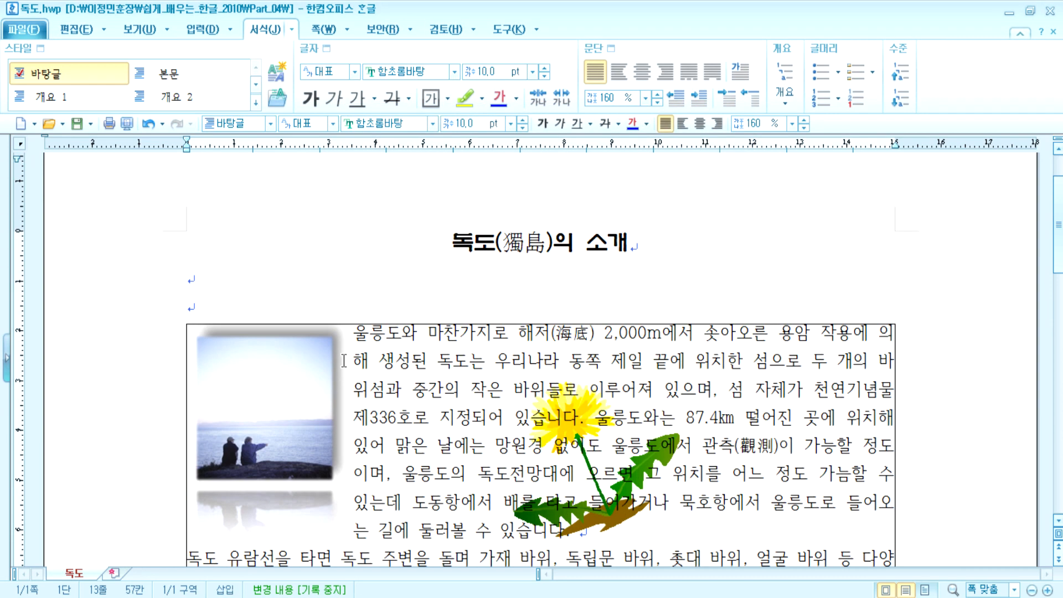
Check the framed text in print preview, then remove the empty line below the last paragraph from the frame
left_click(127, 123)
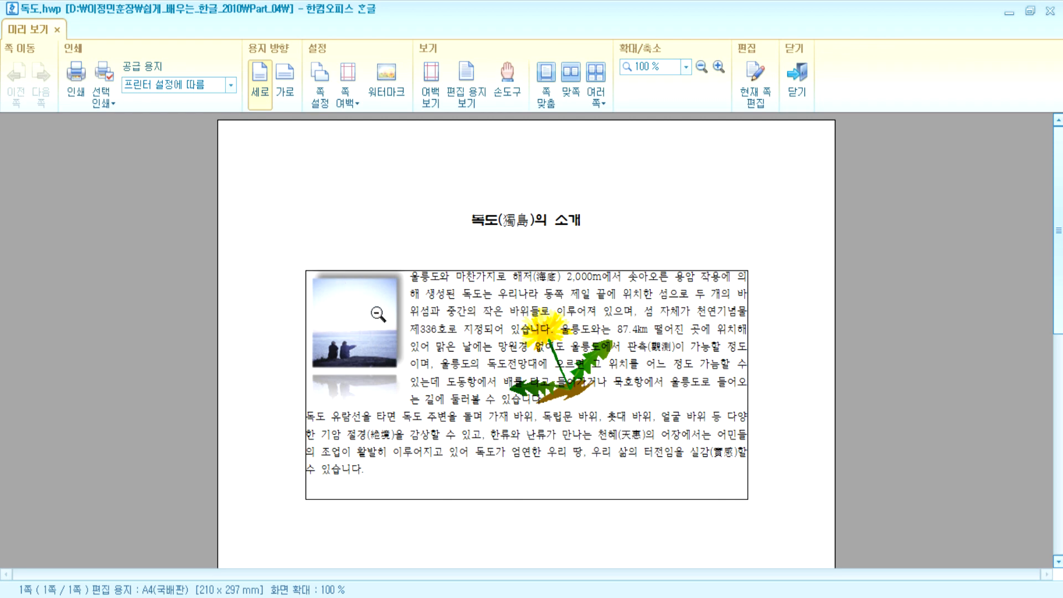
key("Escape")
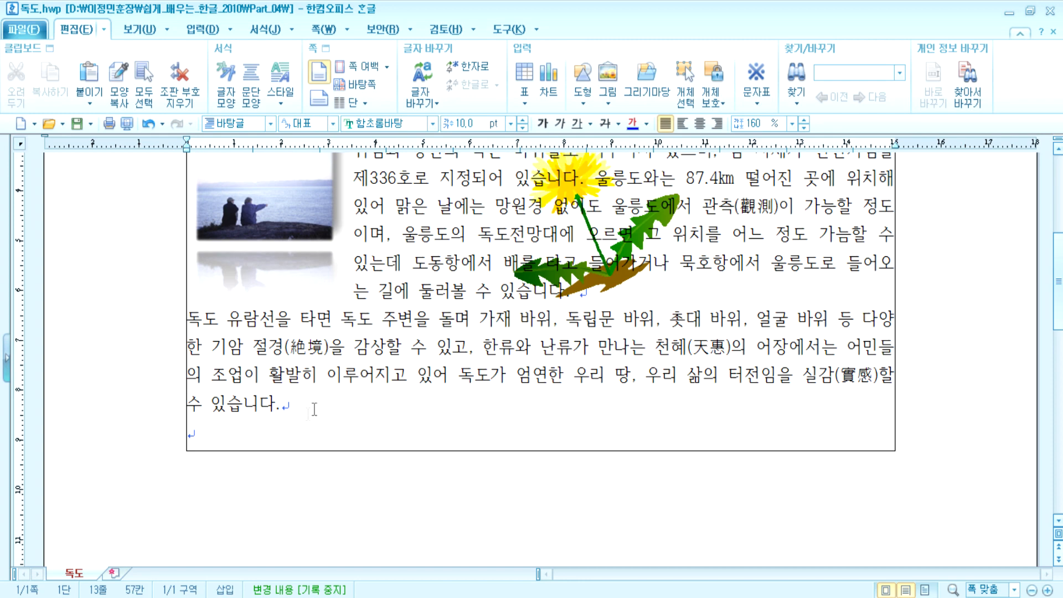
left_click(305, 415)
scroll(380, 397, "up", 3)
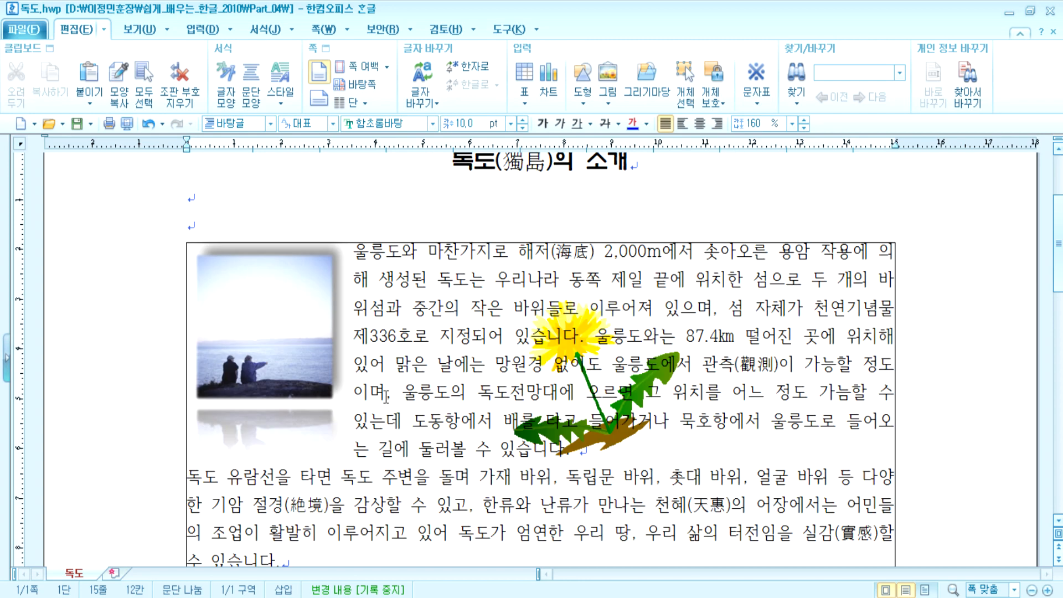
Select the framed paragraphs and set their border spacing to 3.00 mm on all sides
left_click_drag(357, 249, 571, 588)
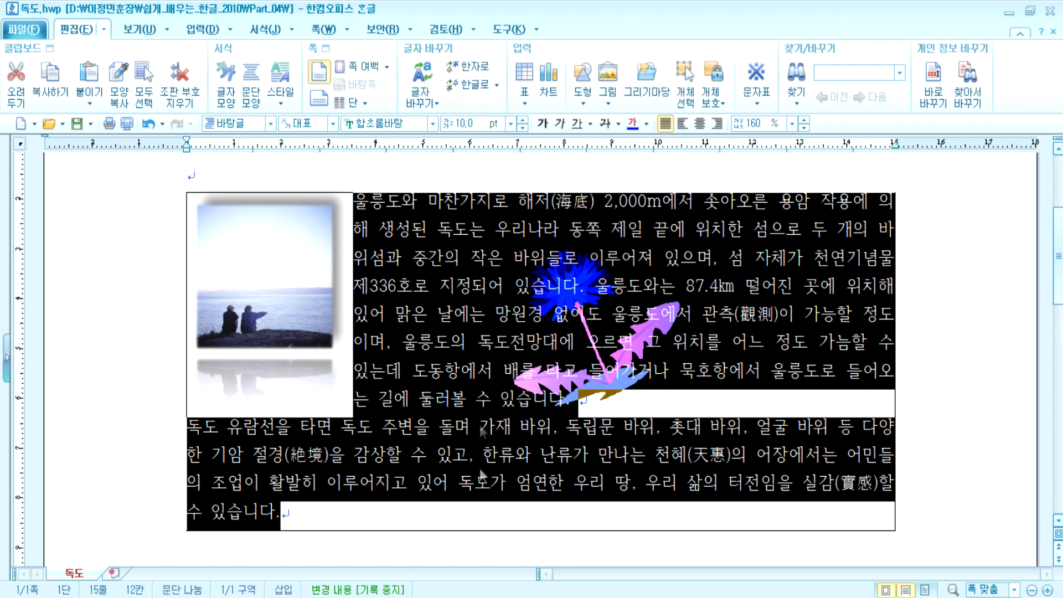
left_click(265, 29)
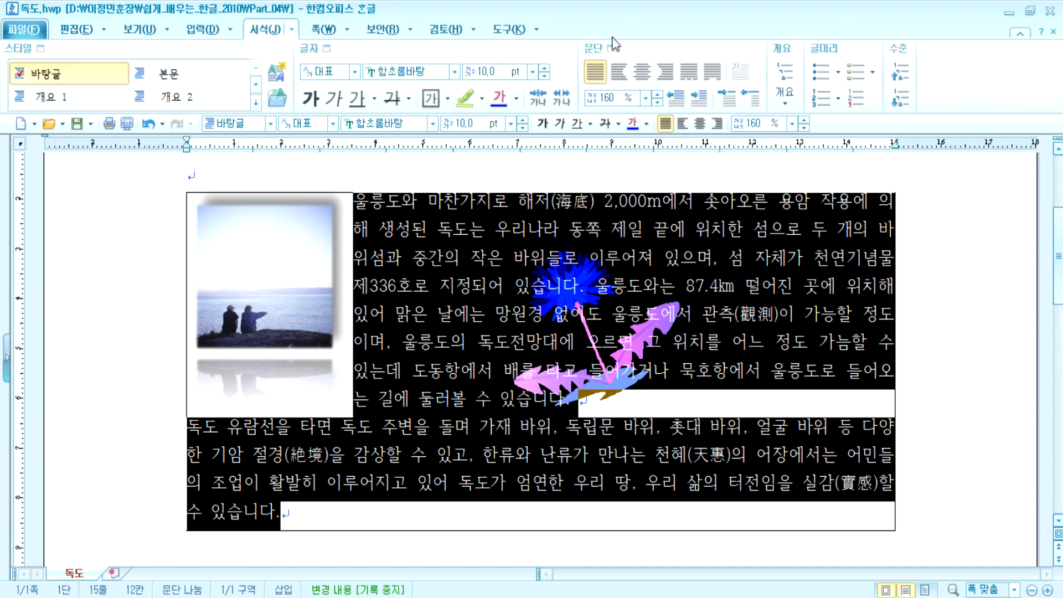
left_click(611, 48)
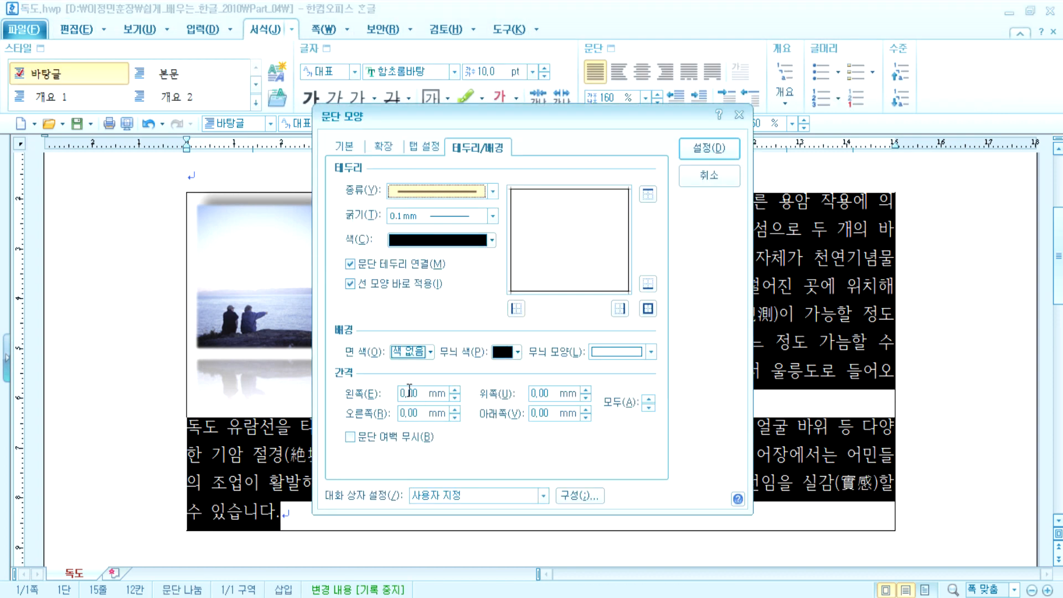
left_click(648, 398)
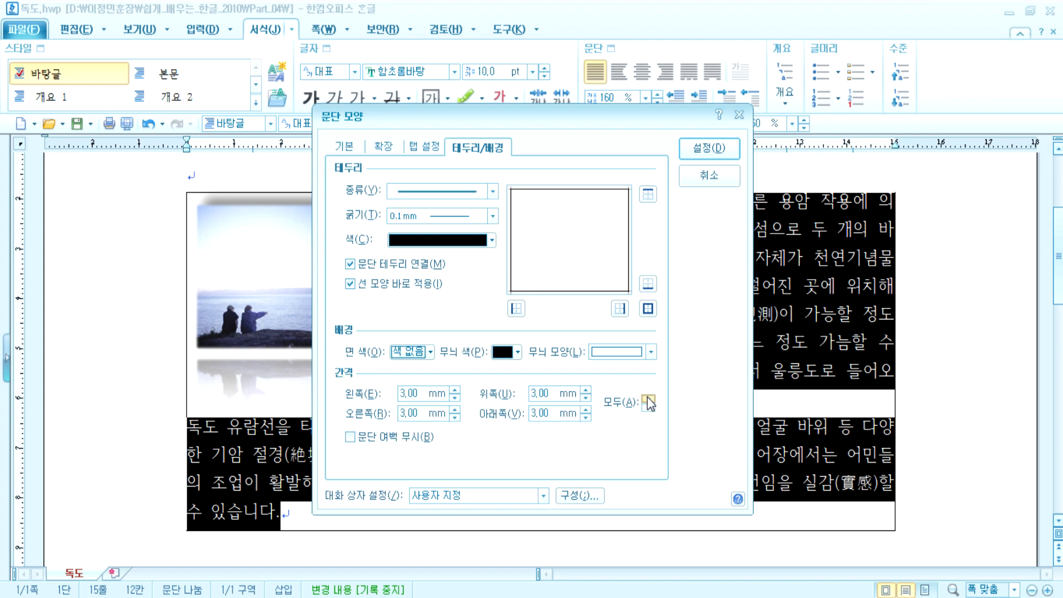
left_click(701, 156)
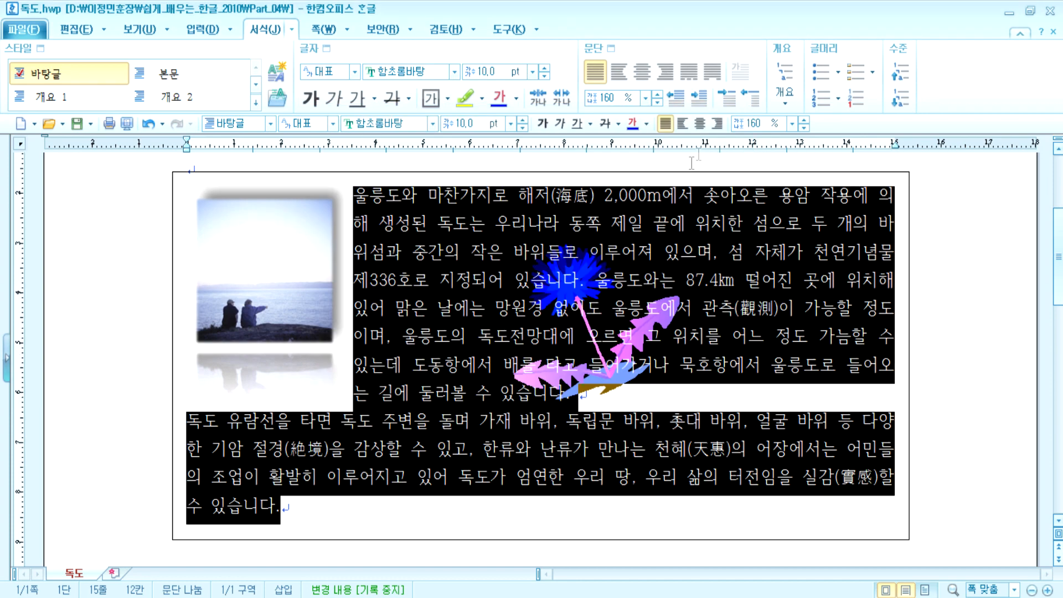
left_click(920, 396)
Move the dandelion clip art diagonally down to the right across the two body paragraphs and deselect it
scroll(620, 310, "up", 3)
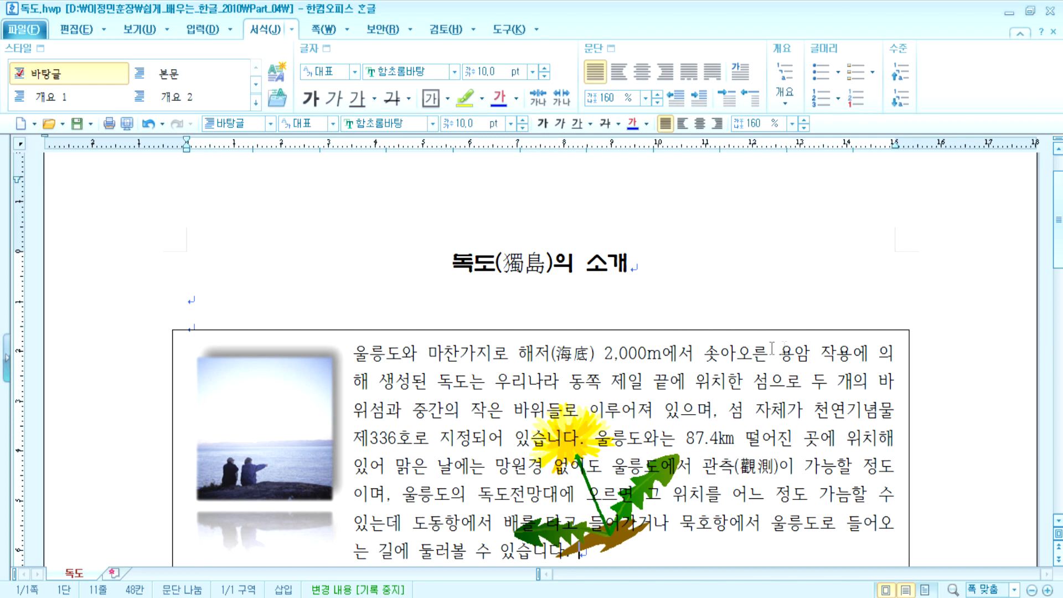
scroll(665, 353, "down", 3)
scroll(539, 329, "up", 3)
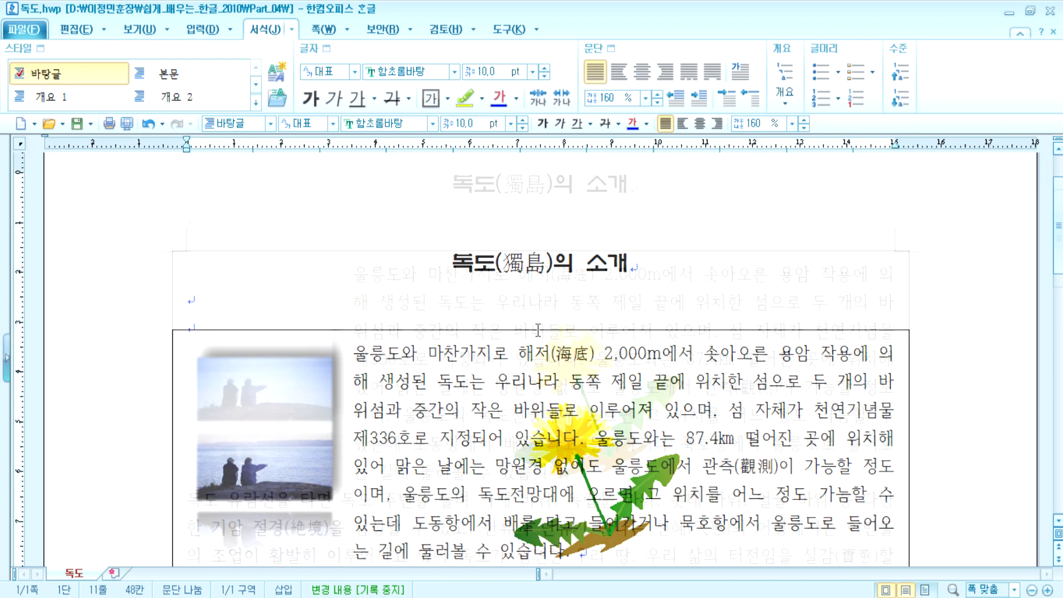
left_click(286, 294)
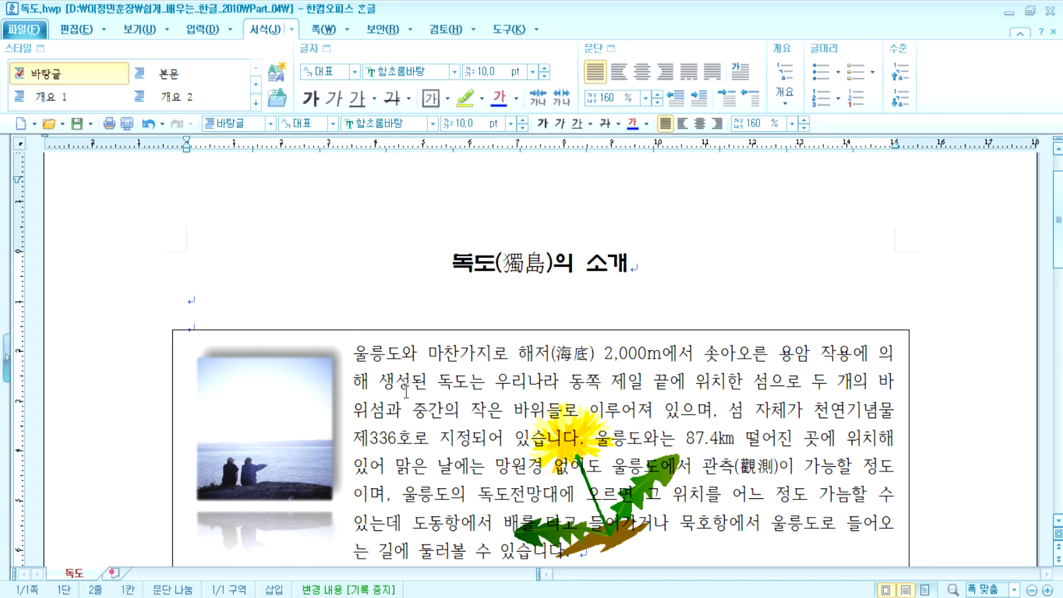
scroll(406, 391, "down", 5)
scroll(406, 392, "up", 4)
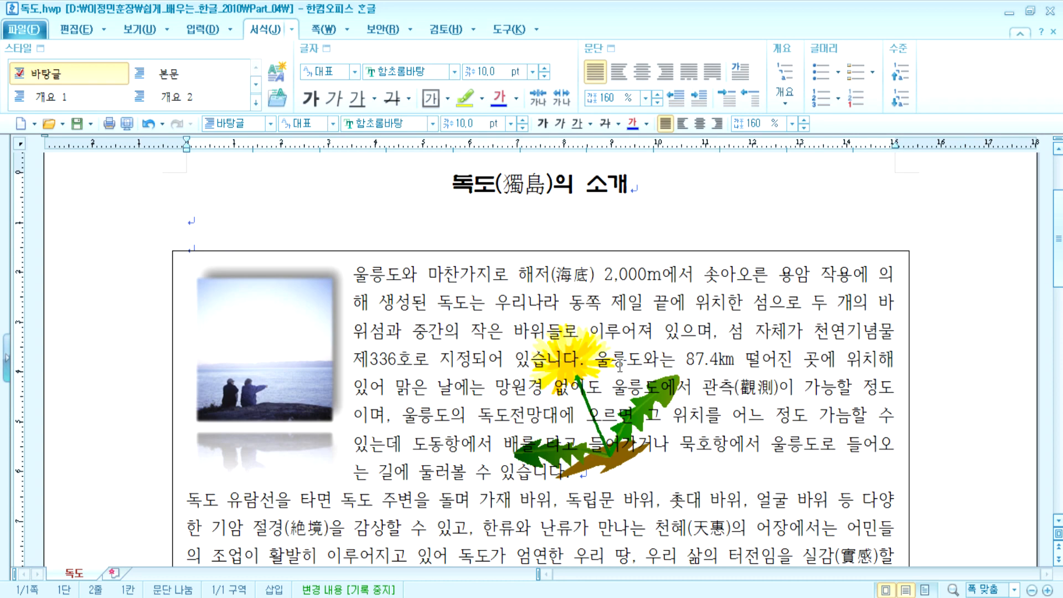
left_click_drag(577, 363, 649, 434)
left_click(463, 377)
left_click(266, 234)
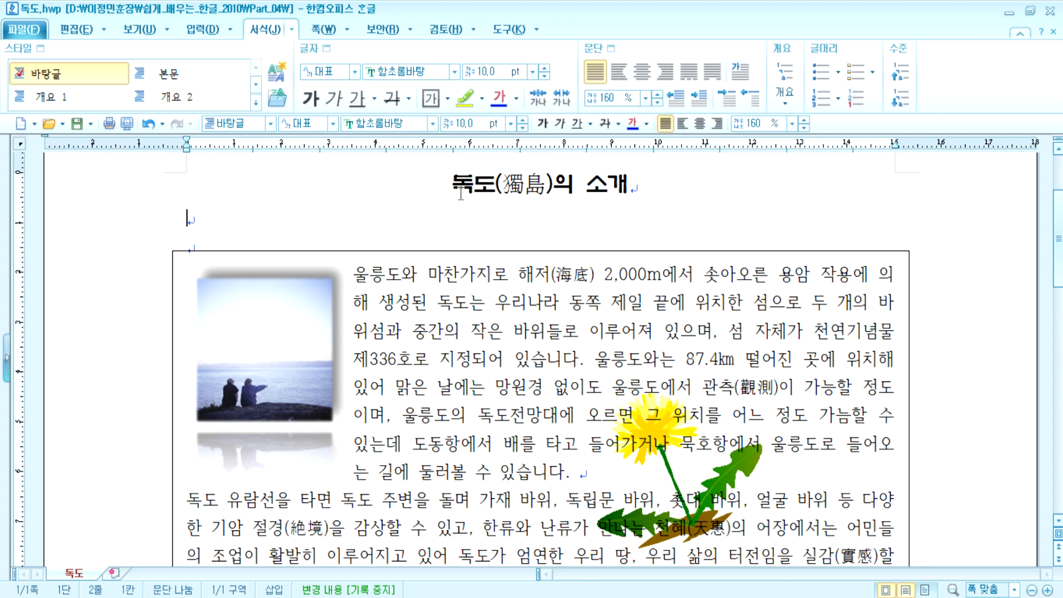
Delete the empty line above the framed text and move the photo up against the frame's upper-left corner
key("Delete")
left_click_drag(277, 325, 268, 290)
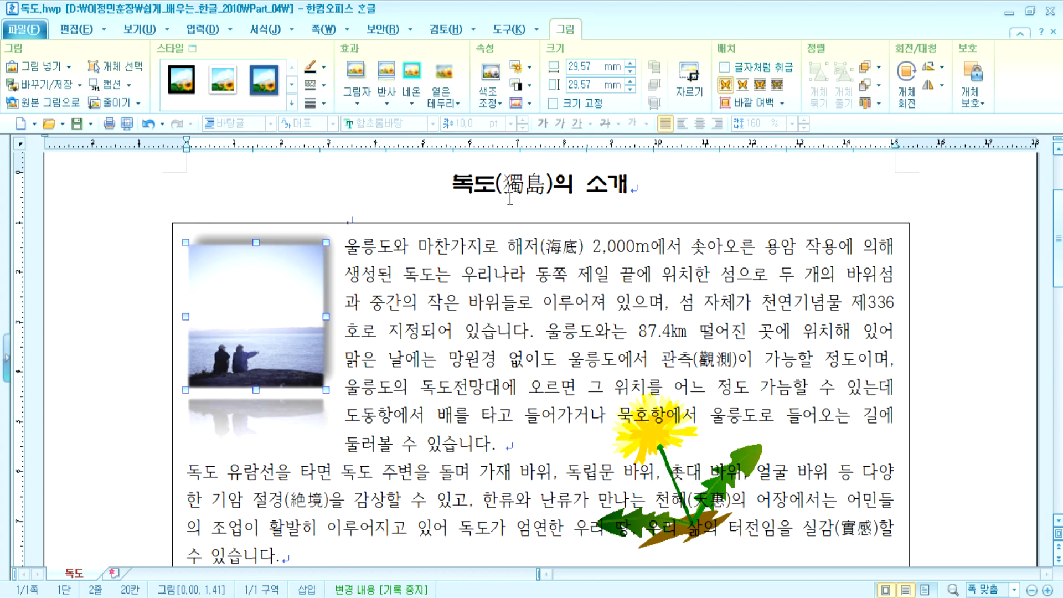
Insert two empty lines between the title and the framed text
left_click(460, 208)
key("Return")
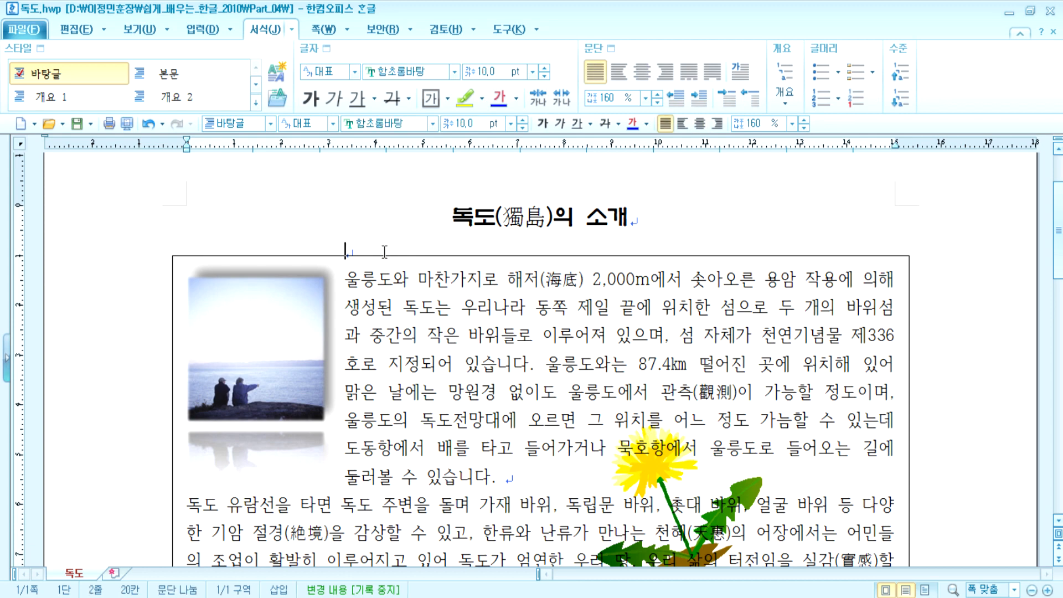
key("Return")
Nudge the photo slightly down inside the frame, deselect it and check the layout in print preview
left_click(299, 368)
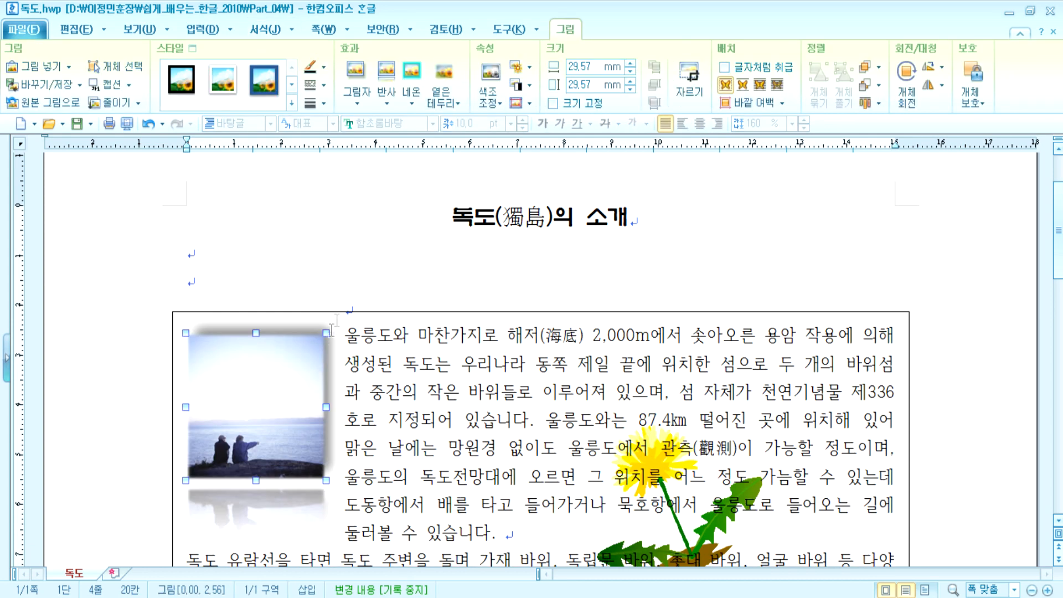
left_click_drag(213, 355, 225, 392)
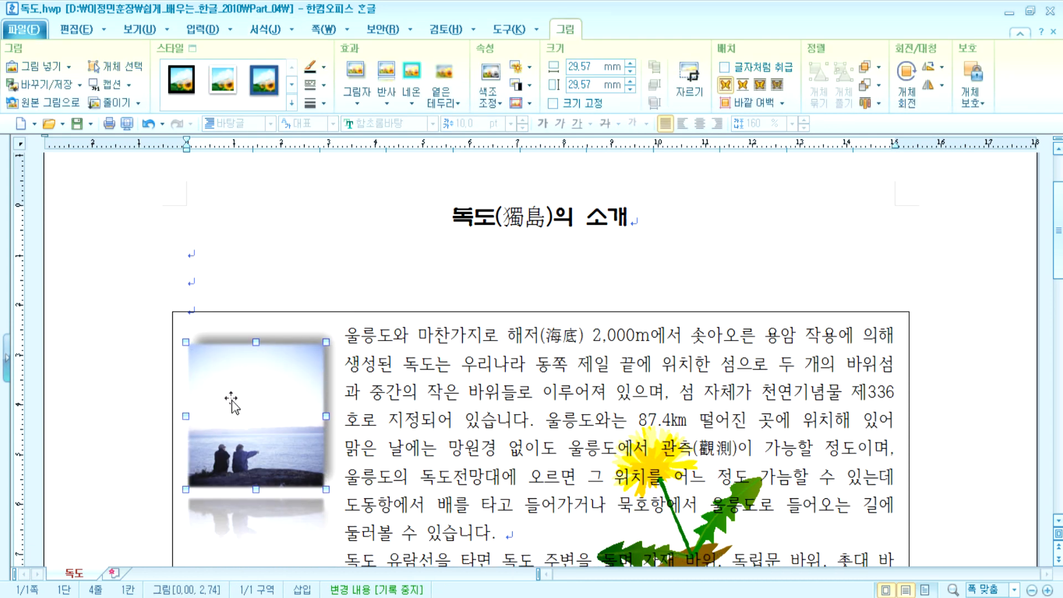
left_click_drag(250, 400, 251, 391)
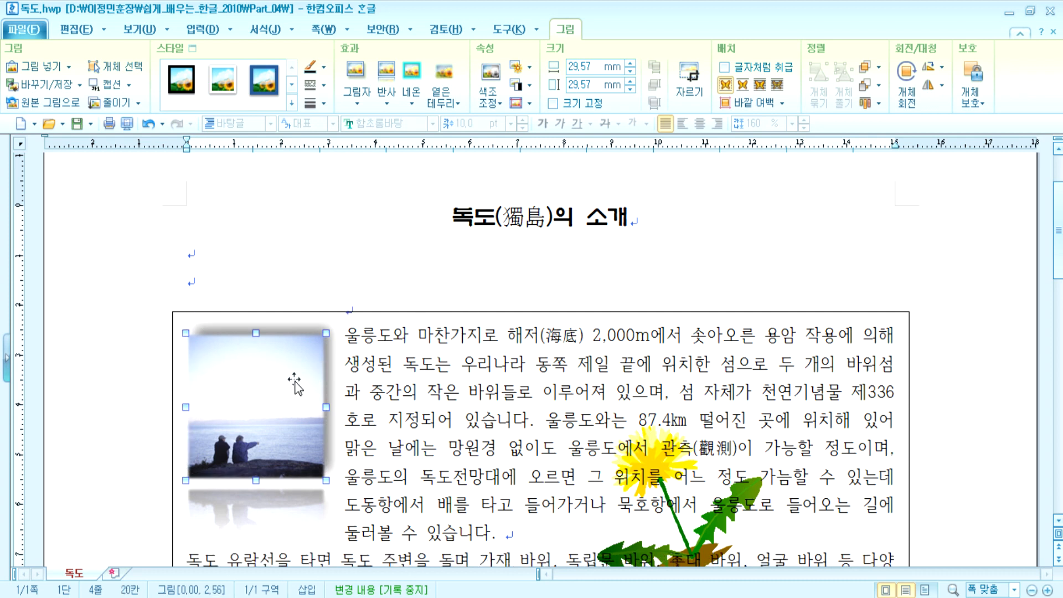
key("Down")
key("Down")
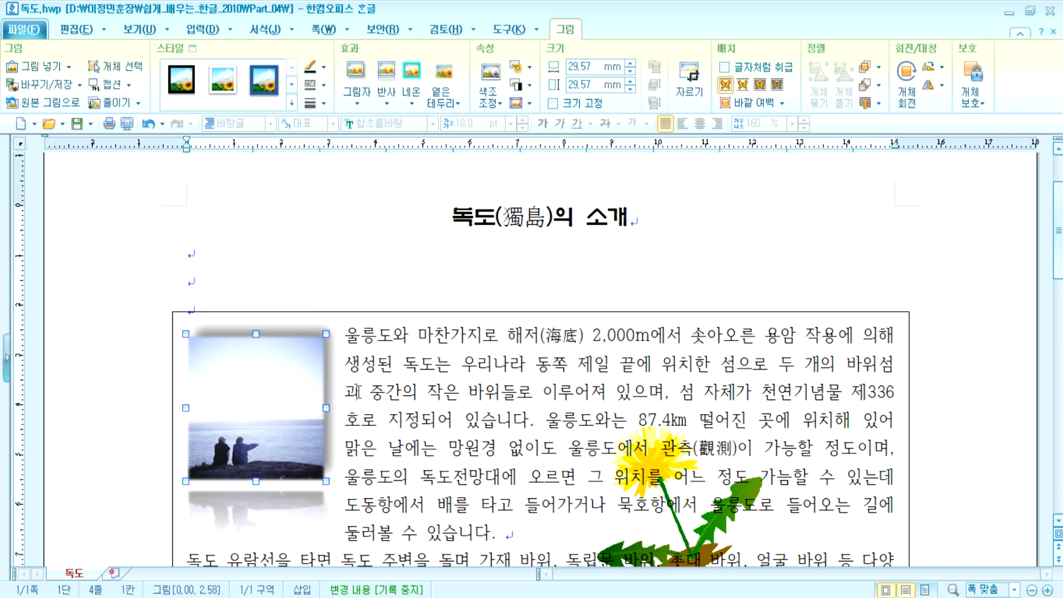
left_click(487, 262)
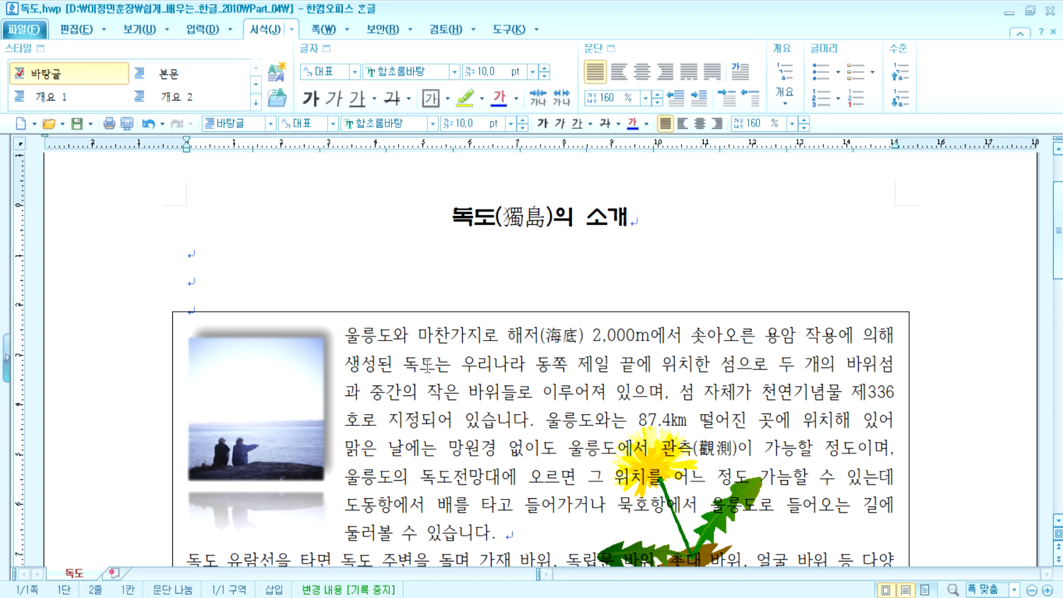
left_click(126, 122)
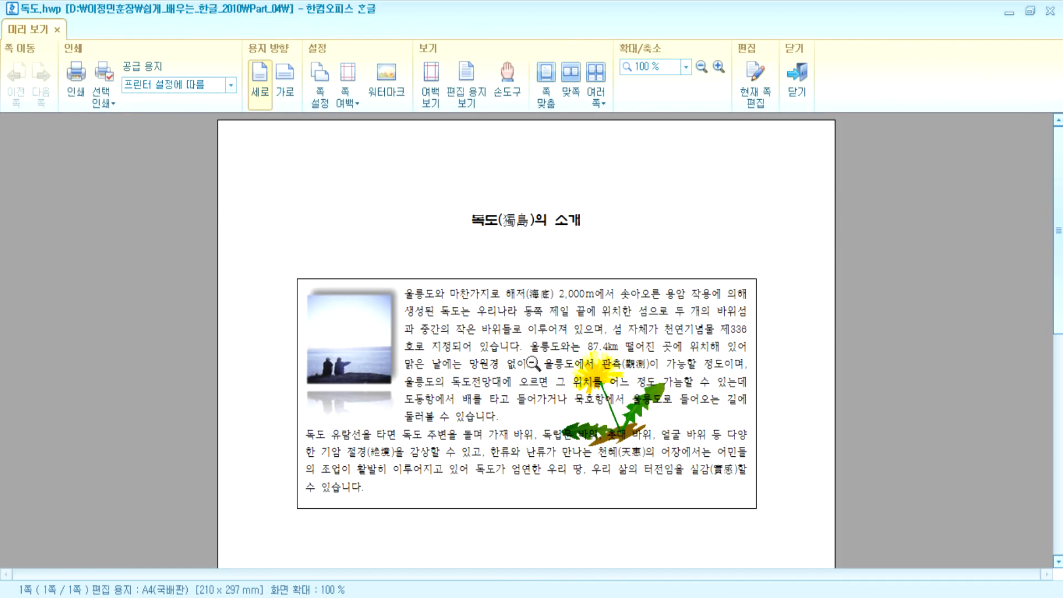
key("Escape")
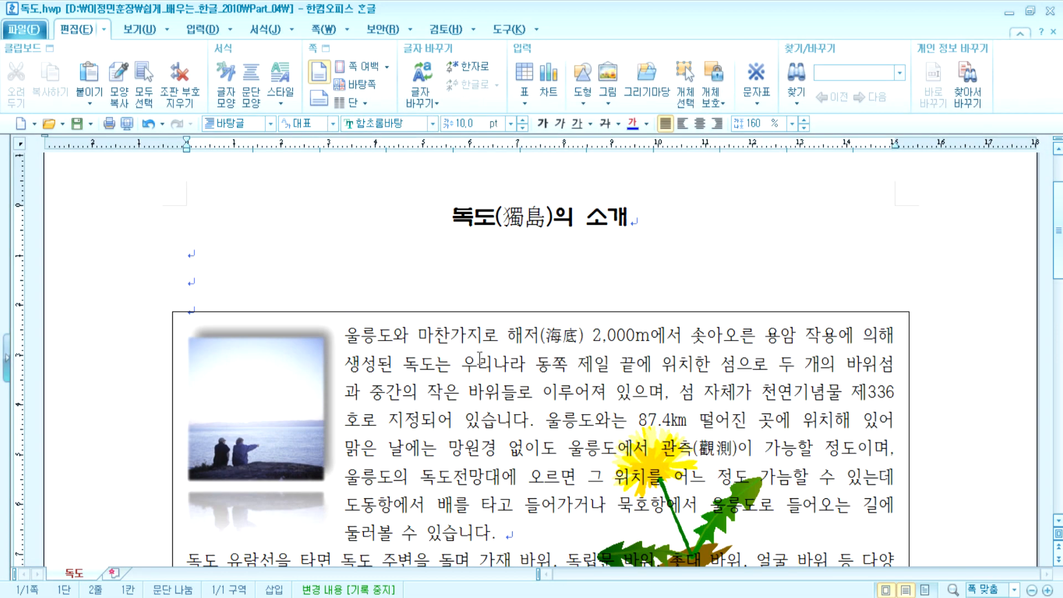
Apply a solid character border on all sides of the title 독도(獨島)의 소개 through the character format settings (글자 모양)
left_click_drag(442, 215, 675, 218)
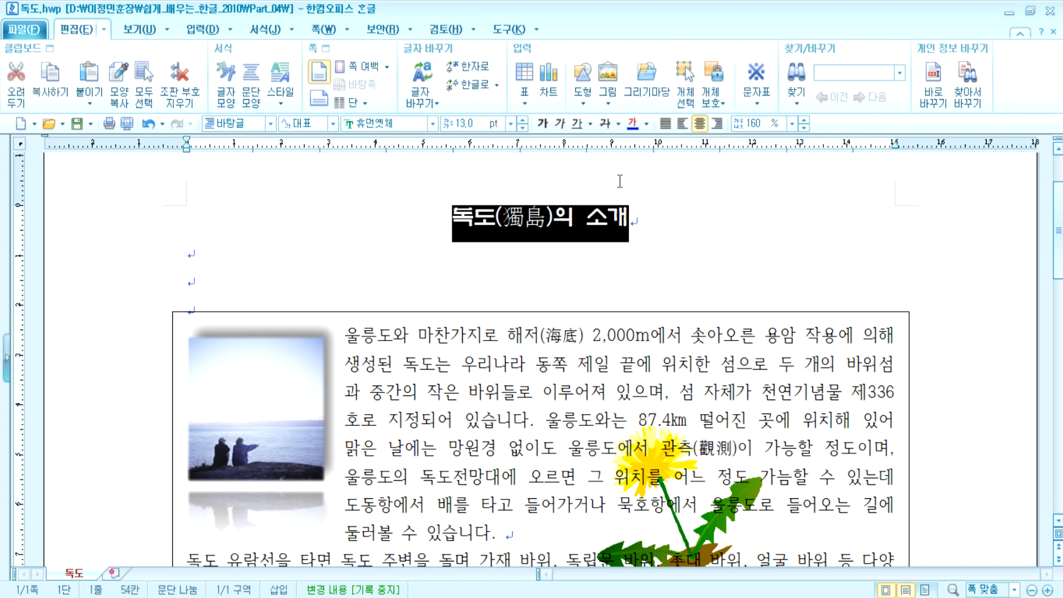
left_click(317, 32)
left_click(266, 29)
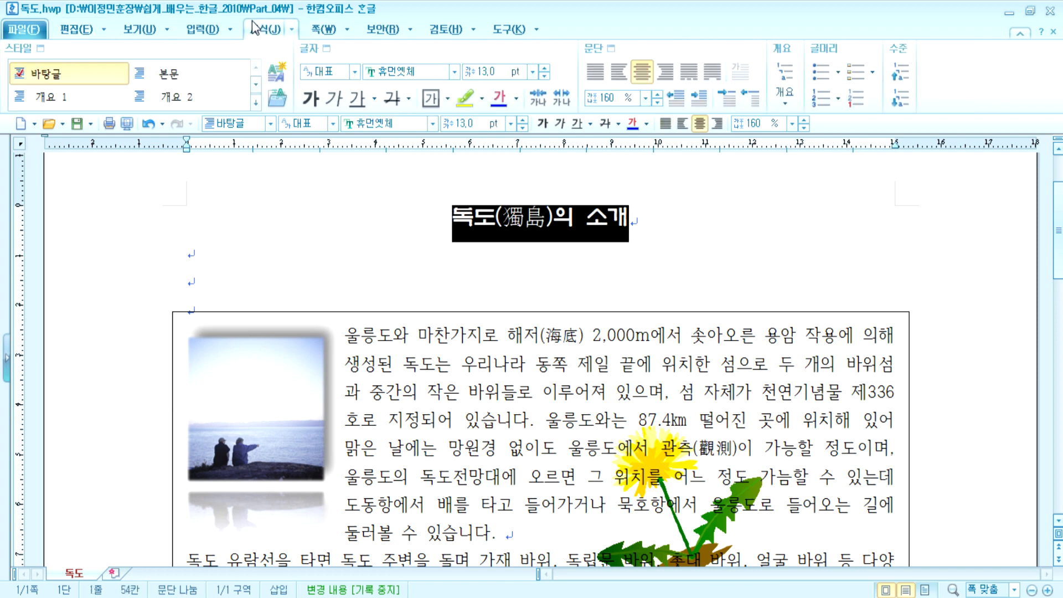
left_click(317, 50)
left_click_drag(566, 65, 795, 68)
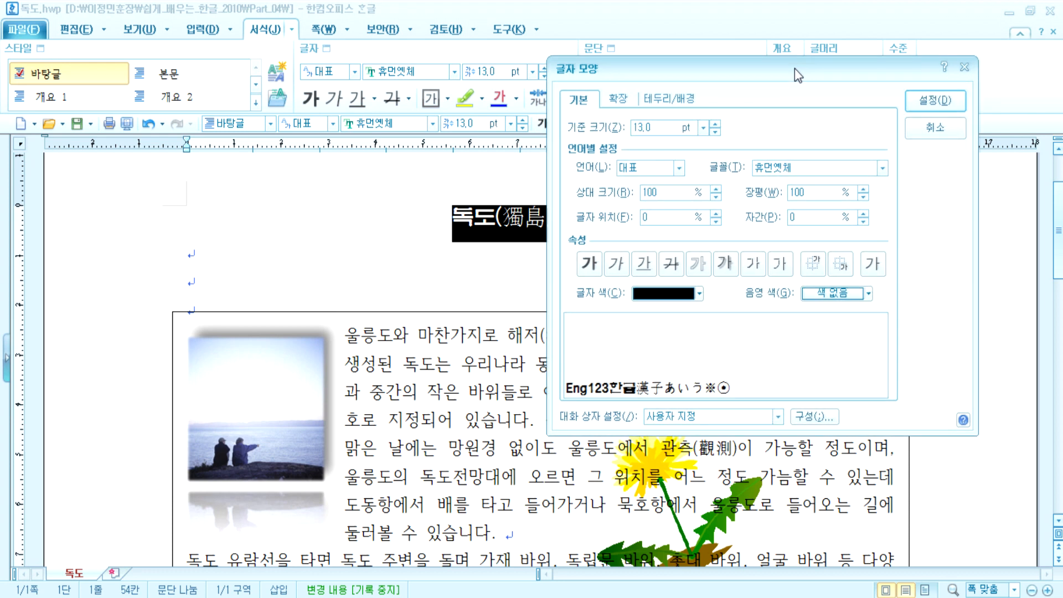
left_click(686, 98)
left_click(690, 144)
left_click(669, 185)
left_click(880, 247)
left_click(938, 99)
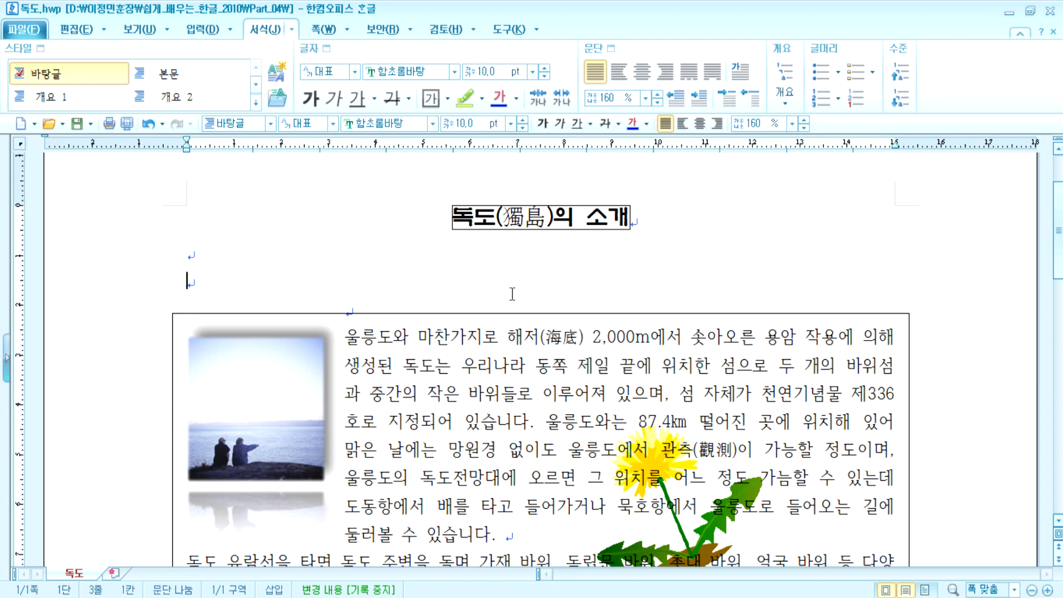
Select the word 있습니다 in the last line of the framed text
scroll(513, 294, "down", 5)
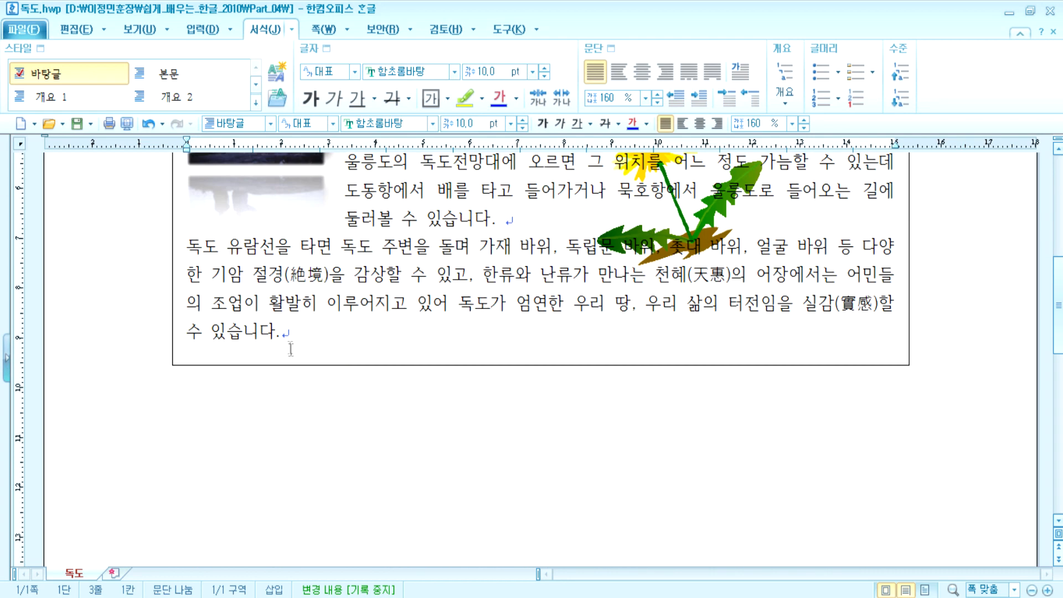
left_click(290, 335)
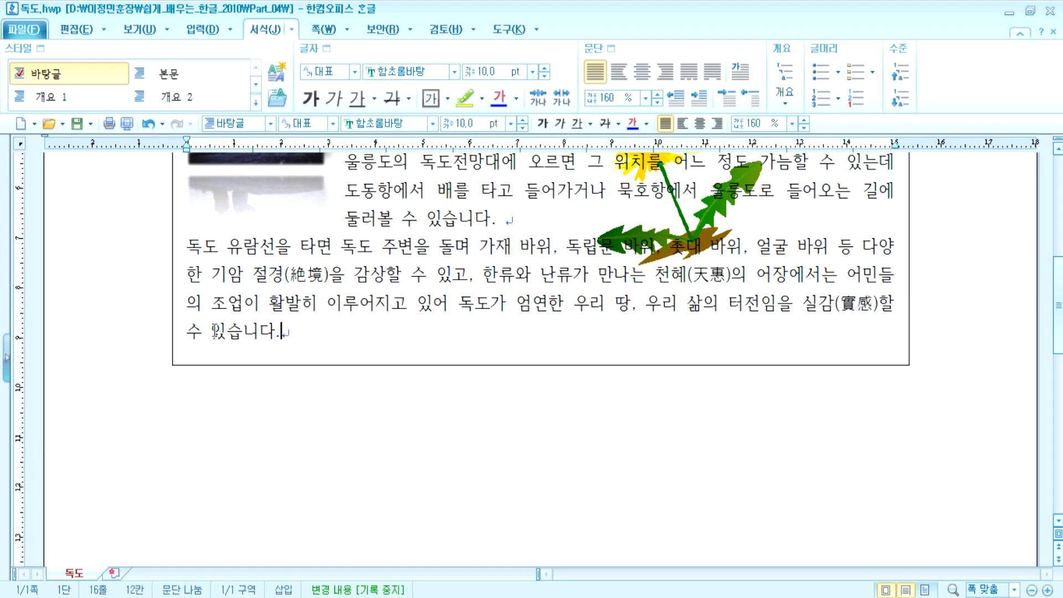
left_click_drag(215, 331, 275, 333)
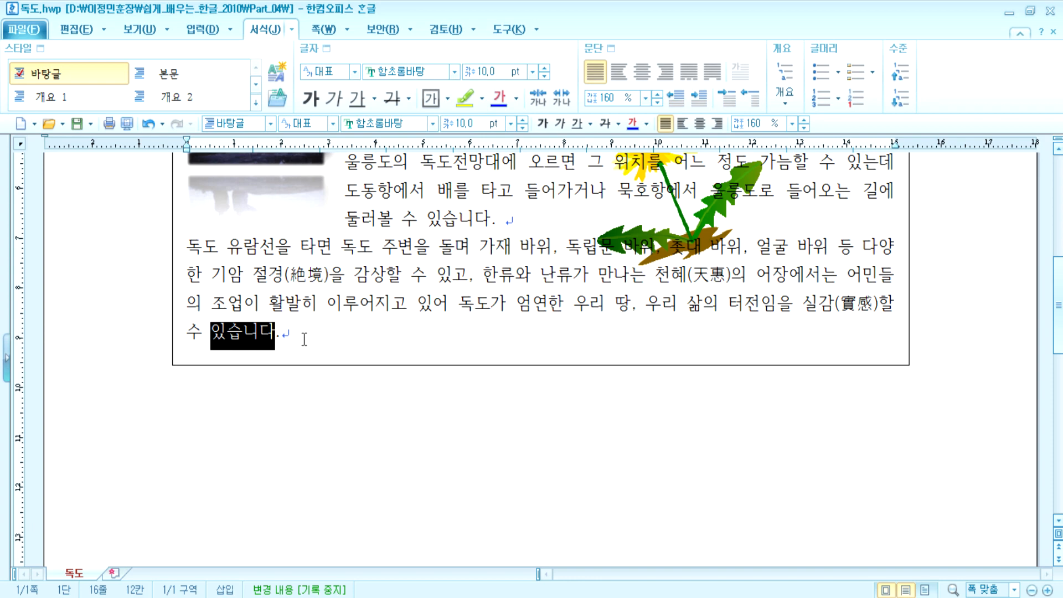
Try adding spaces between the letters of 독도 and 소개 in the bordered title, and delete those spaces again
scroll(304, 340, "up", 5)
left_click(478, 302)
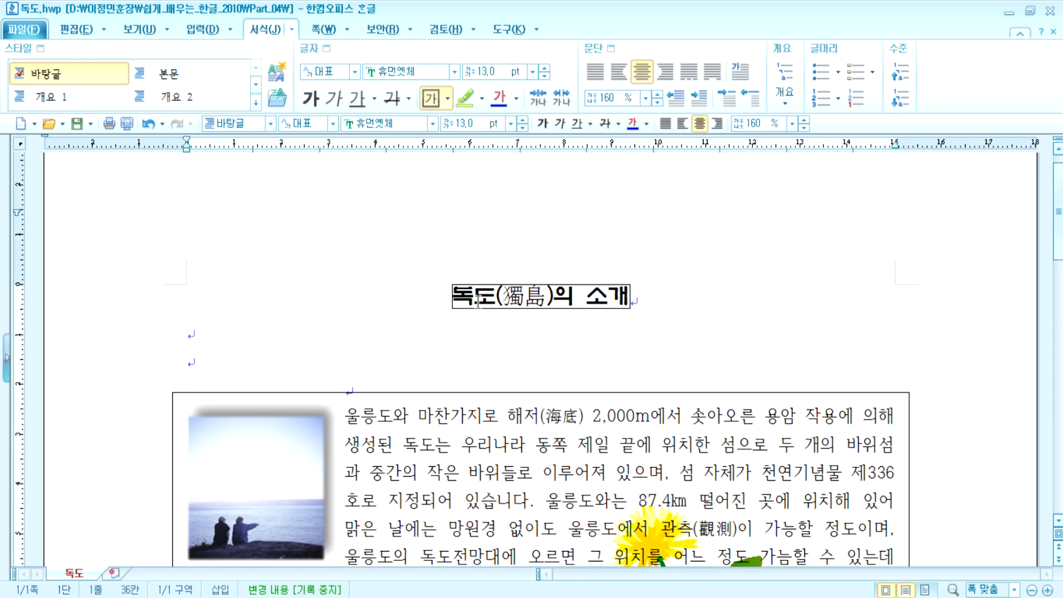
key("Right")
key("Right")
key("Right")
key("Right")
key("Right")
key("Right")
key("Right")
key("Right")
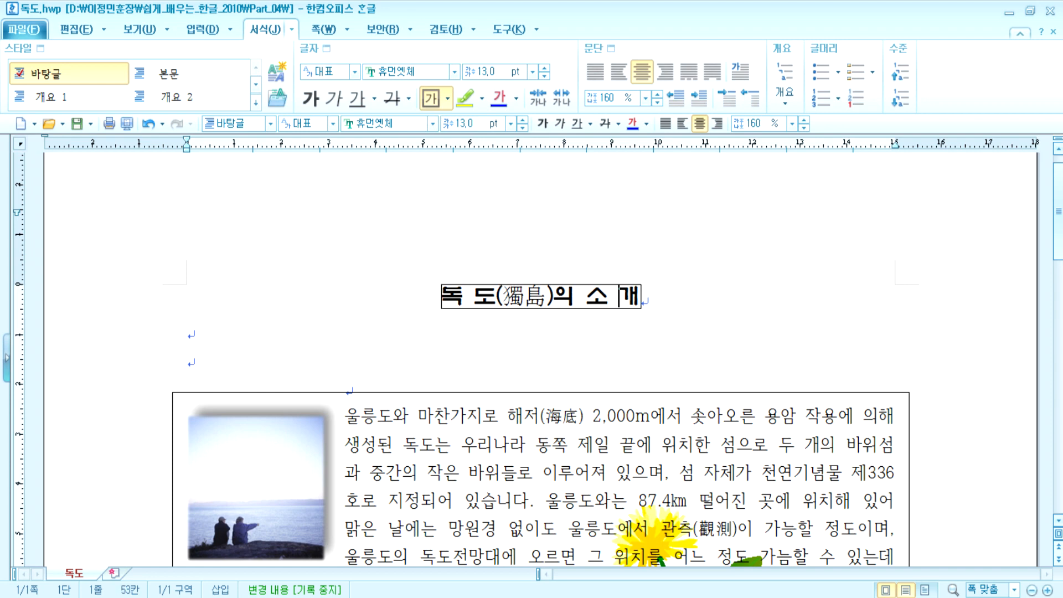
key("Delete")
key("Home")
key("Right")
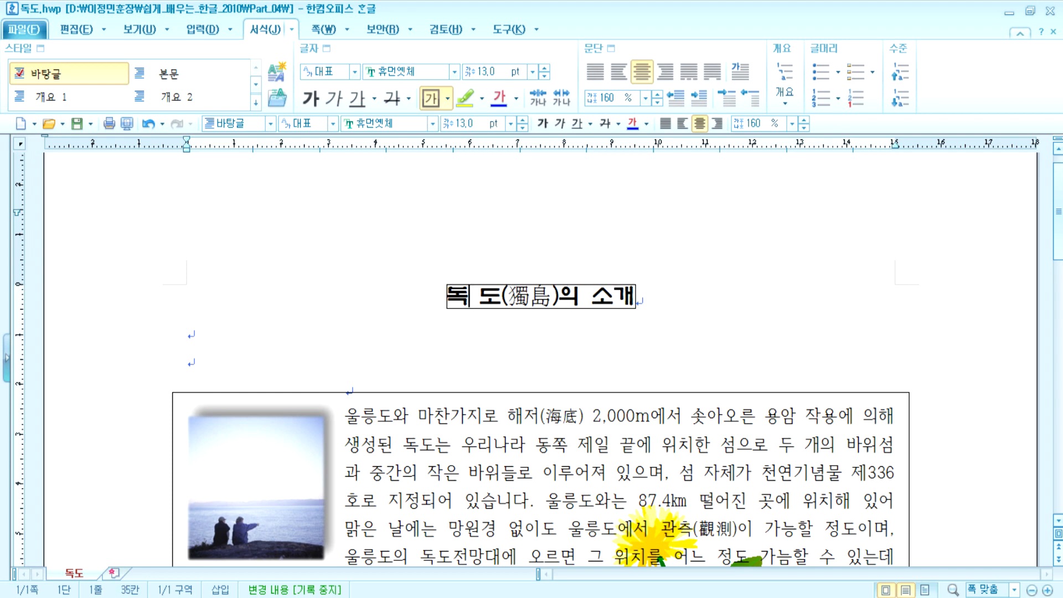
key("Delete")
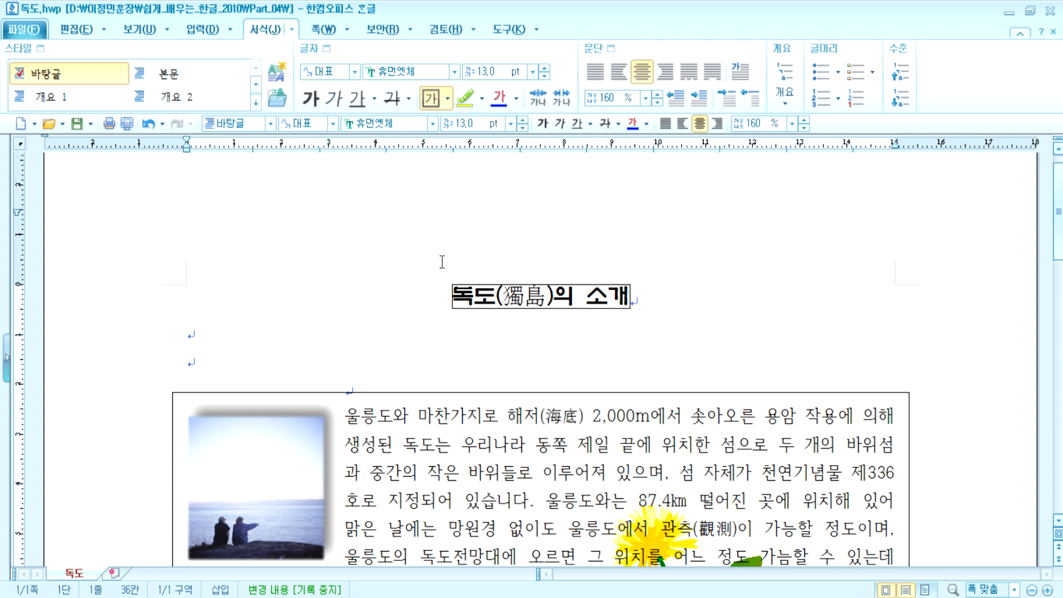
Remove the title's character border by setting the line type to 선 없음 on all sides, and place the cursor below the title
left_click_drag(454, 292, 648, 295)
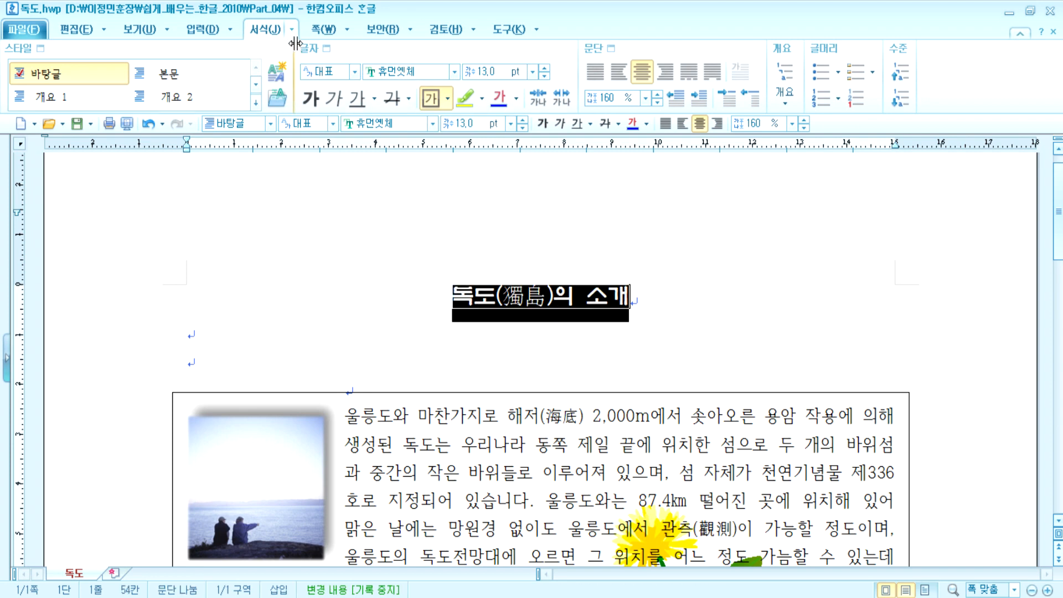
left_click(327, 49)
left_click(468, 215)
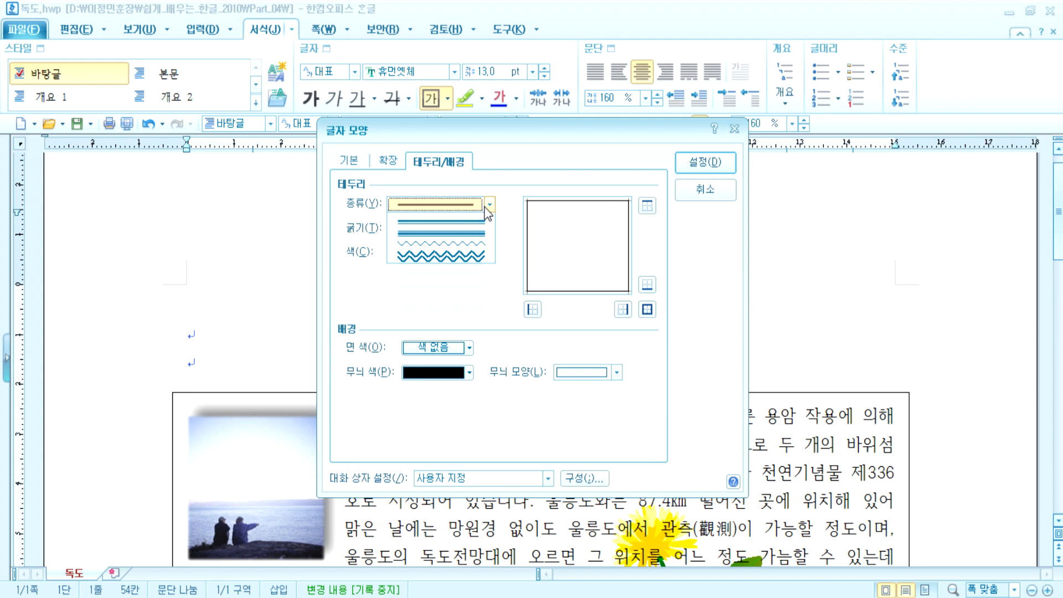
left_click(438, 203)
left_click(647, 309)
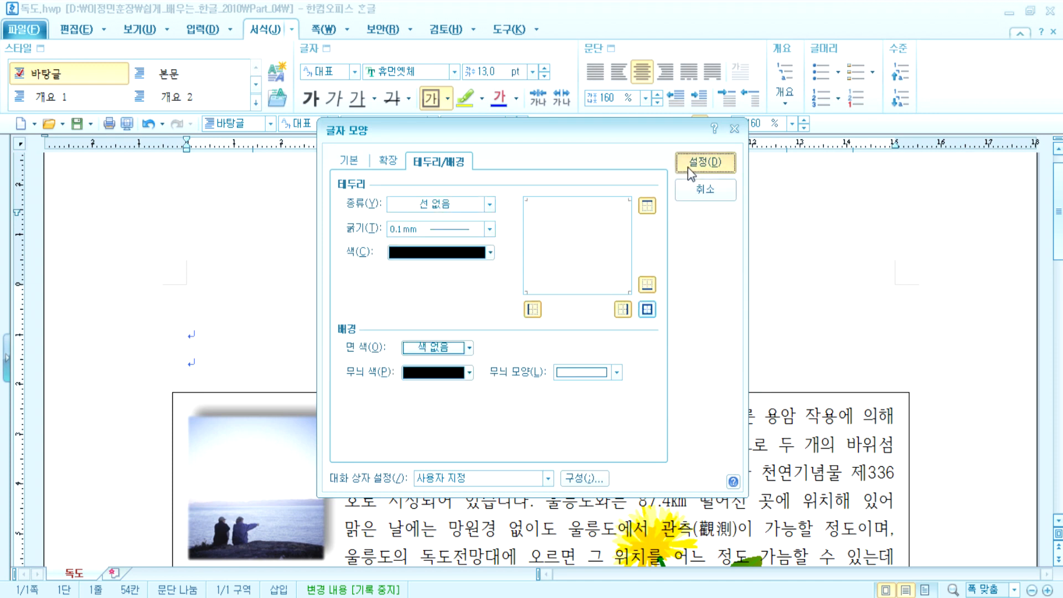
left_click(706, 163)
left_click(532, 352)
left_click(192, 338)
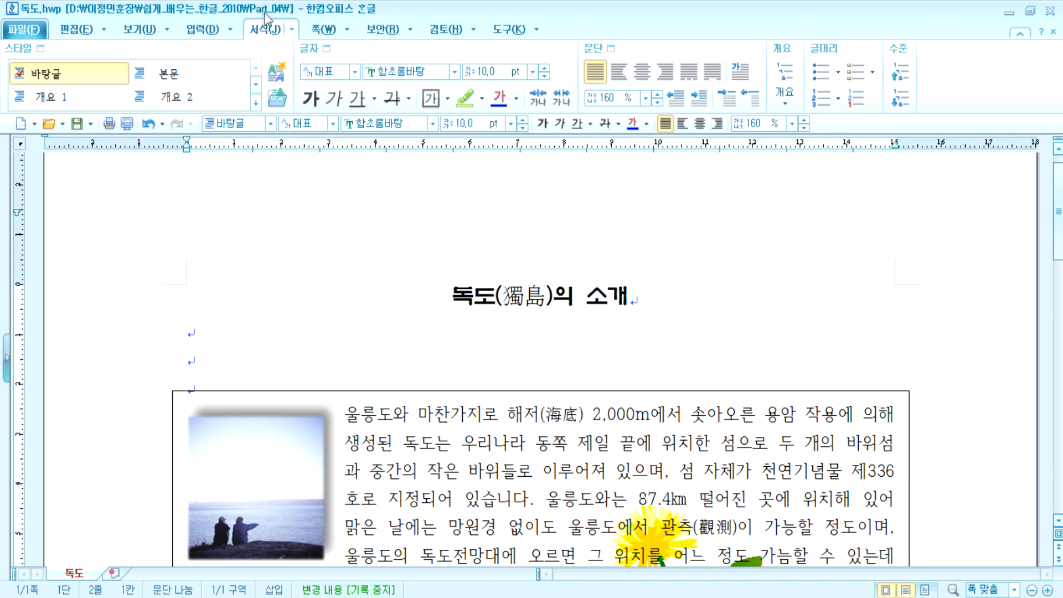
Draw a text box about 91 mm wide and 15 mm high over the title 독도(獨島)의 소개
left_click(204, 29)
left_click(103, 72)
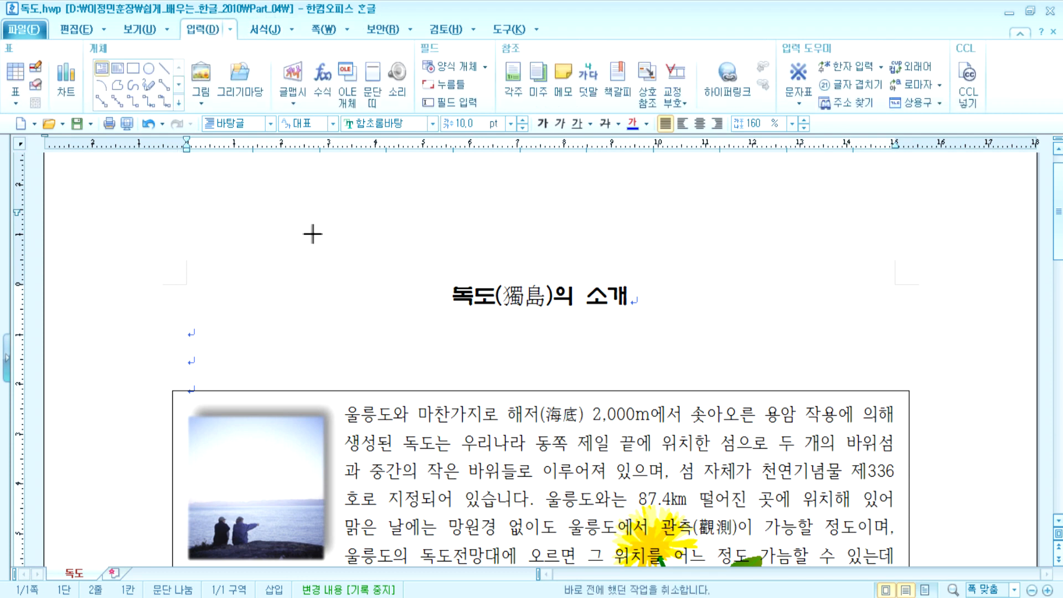
left_click_drag(290, 282, 720, 354)
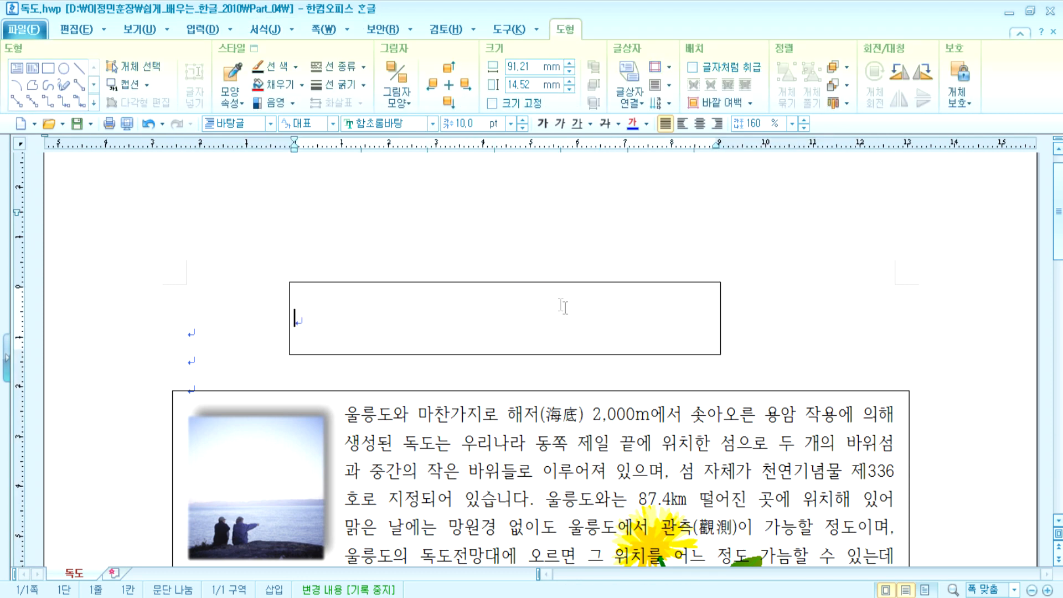
Put the title 독도(獨島)의 소개 into the text box and centre the box above the article
left_click_drag(558, 282, 601, 344)
left_click_drag(454, 294, 635, 298)
left_click_drag(510, 355, 476, 379)
left_click(576, 335)
left_click_drag(581, 294, 582, 288)
key("Escape")
Reduce the title text box's height to about 11 mm and deselect it
left_click(533, 357)
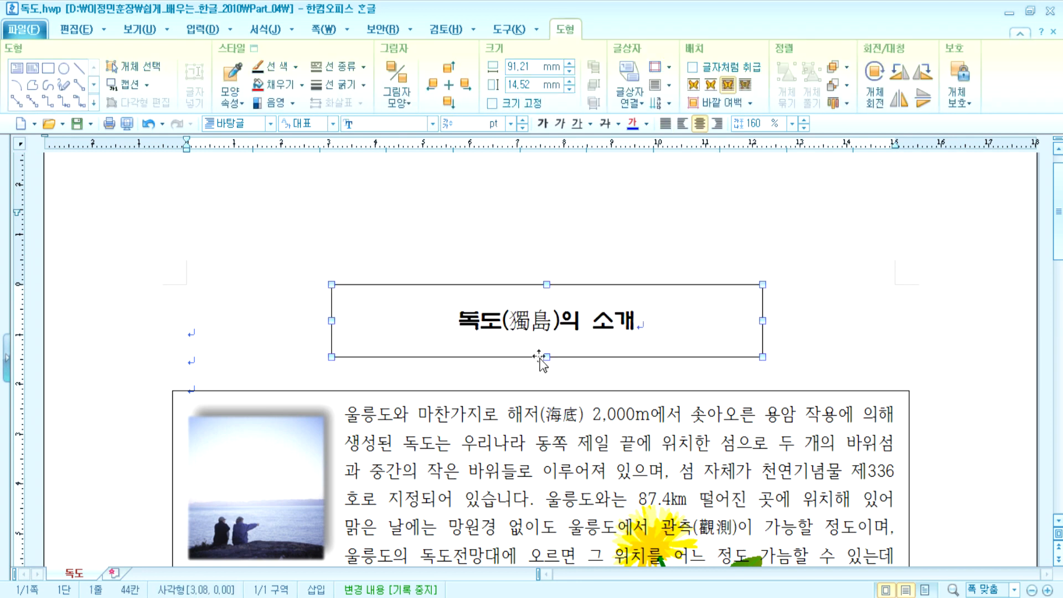
left_click_drag(547, 357, 549, 340)
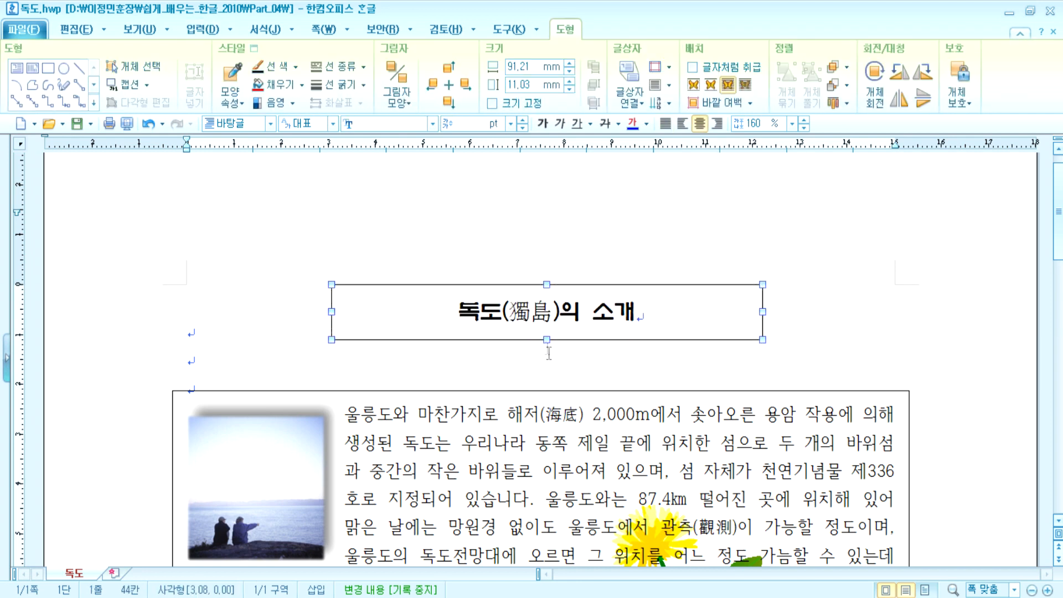
left_click(464, 225)
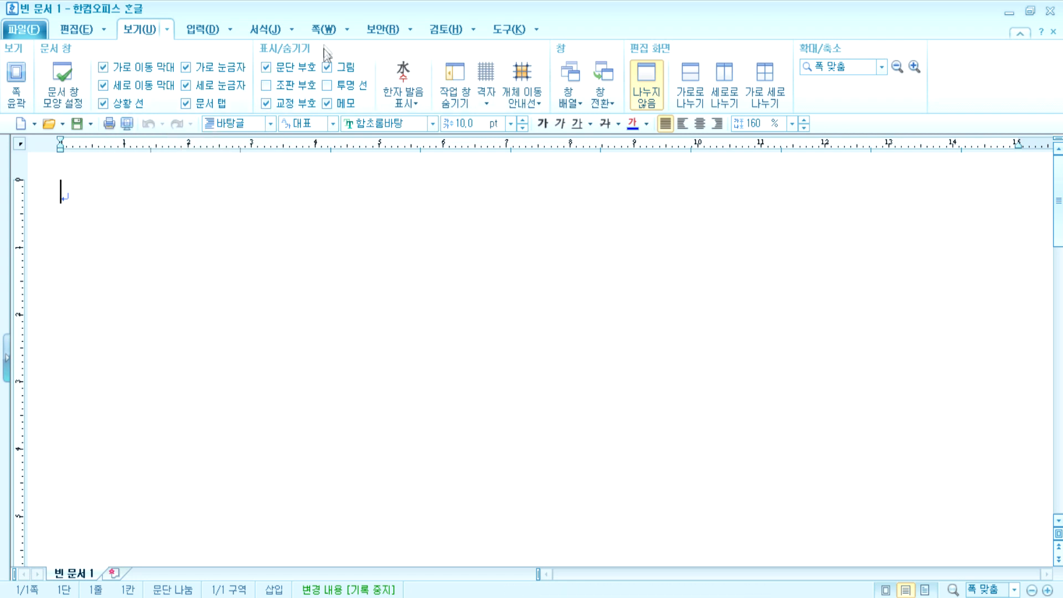
Open the equation editor in the blank document and set its zoom to 500%
left_click(198, 26)
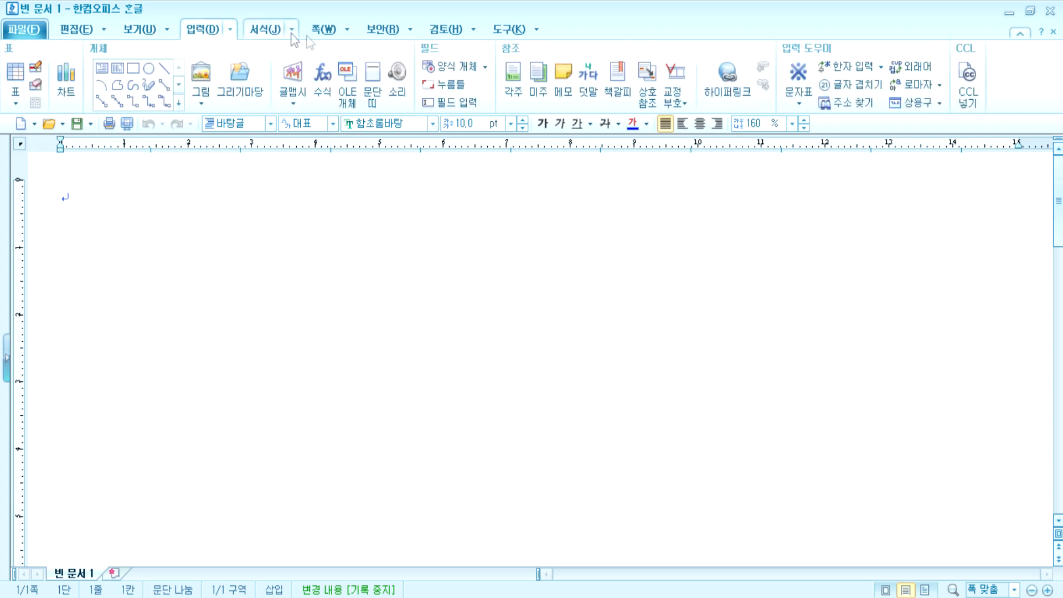
left_click(327, 85)
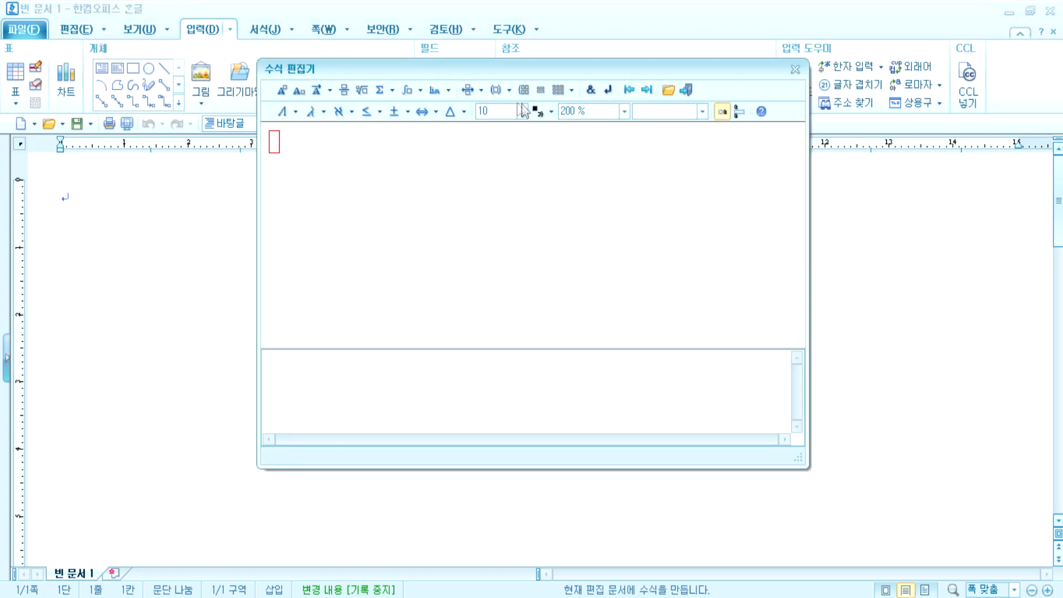
left_click(624, 111)
left_click(592, 184)
left_click_drag(508, 67, 553, 64)
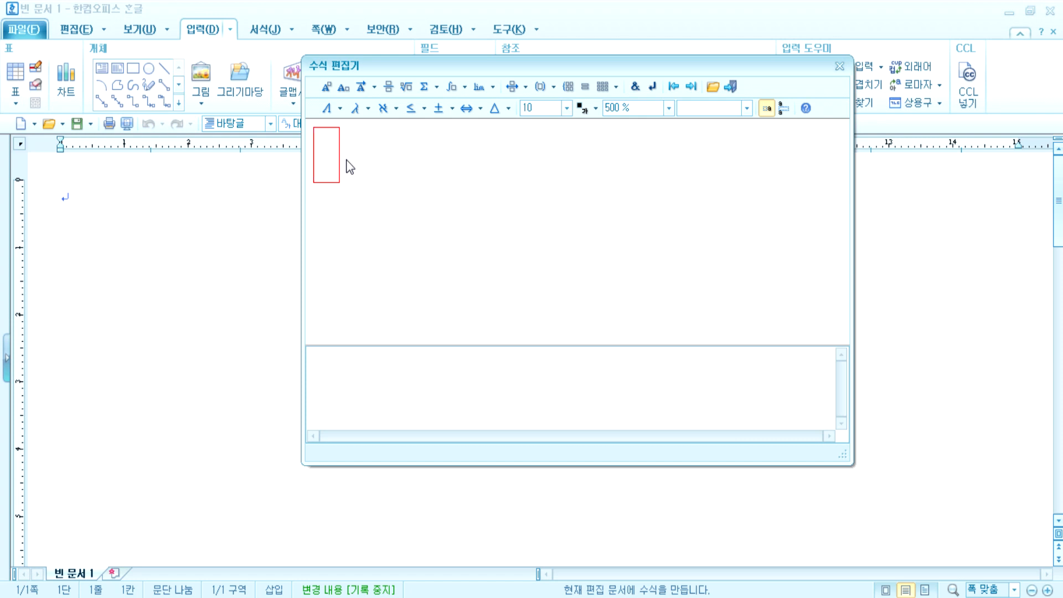
Try the function name sin in the equation and clear it
type("S")
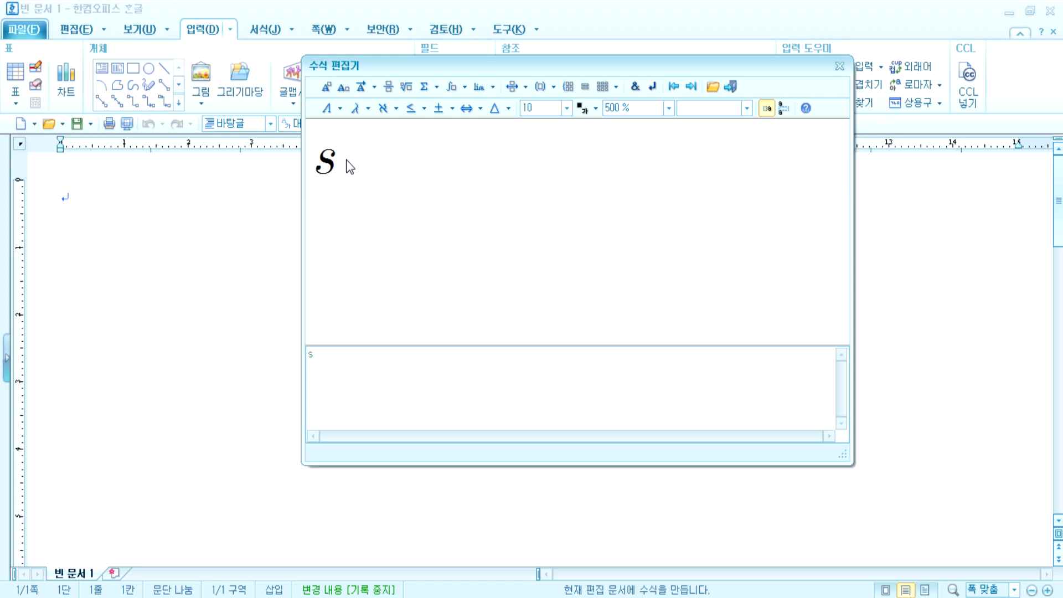
type("in")
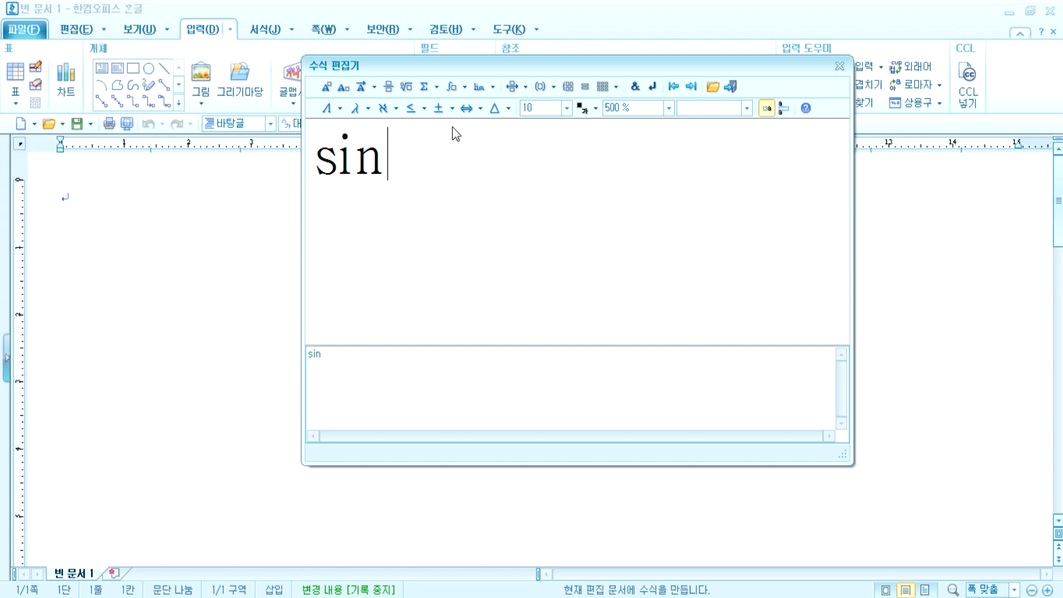
key("BackSpace")
key("BackSpace")
key("BackSpace")
Try the expression abcdeg`tan in the equation and clear it
type("abcded")
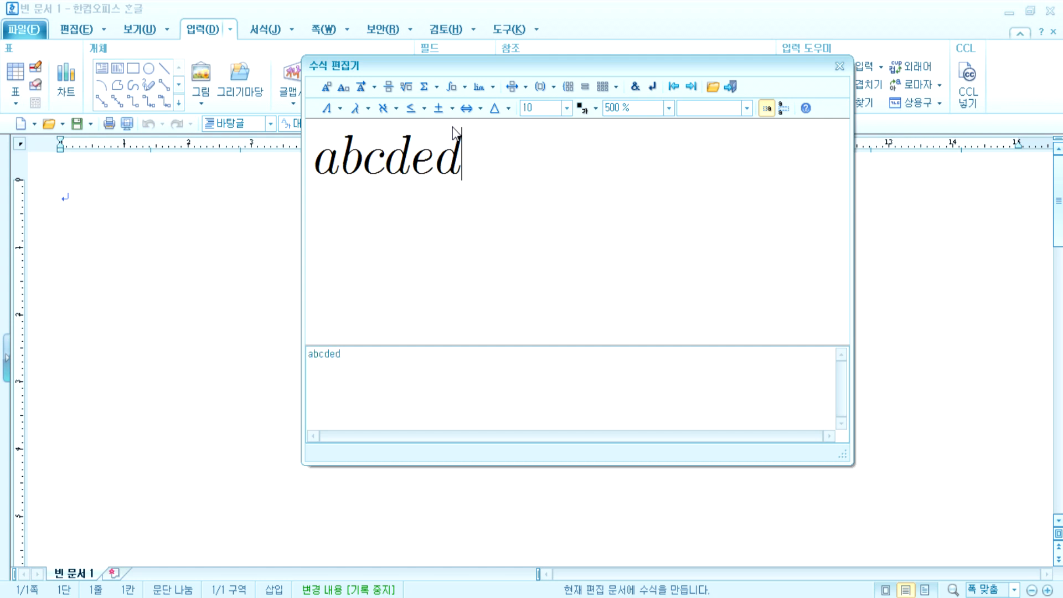
key("BackSpace")
type("gf")
key("BackSpace")
type("`tan")
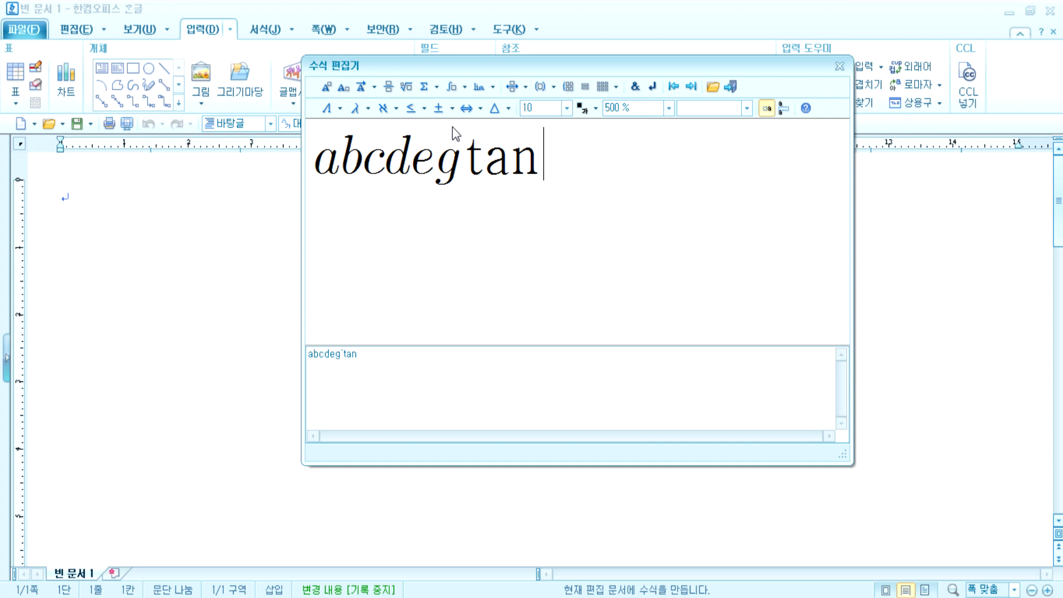
key("ctrl+a")
key("Delete")
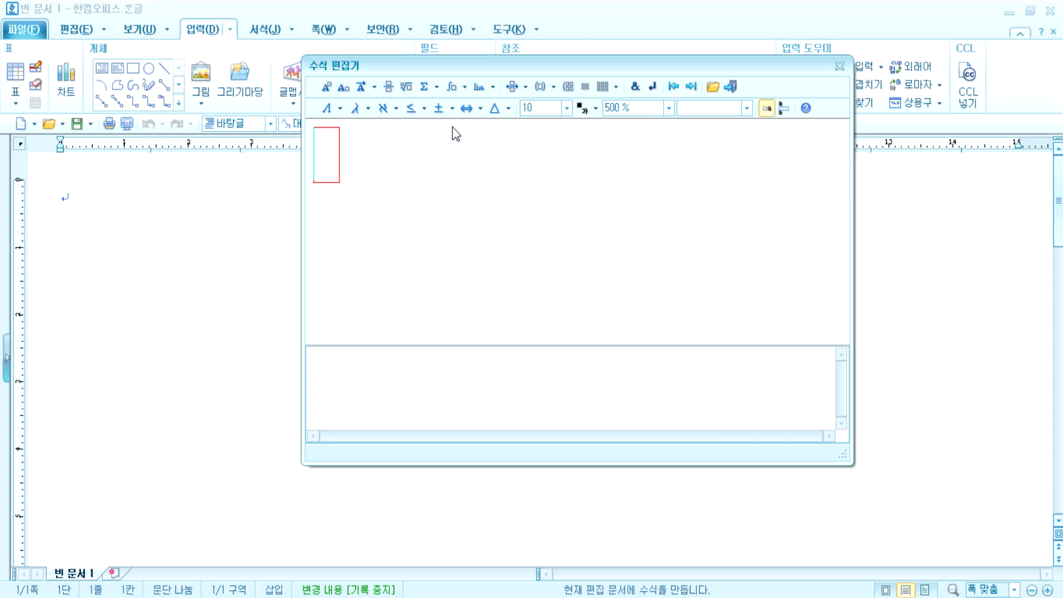
Try a fraction with X+Y-Z over X+Y and delete it from the equation
left_click(389, 87)
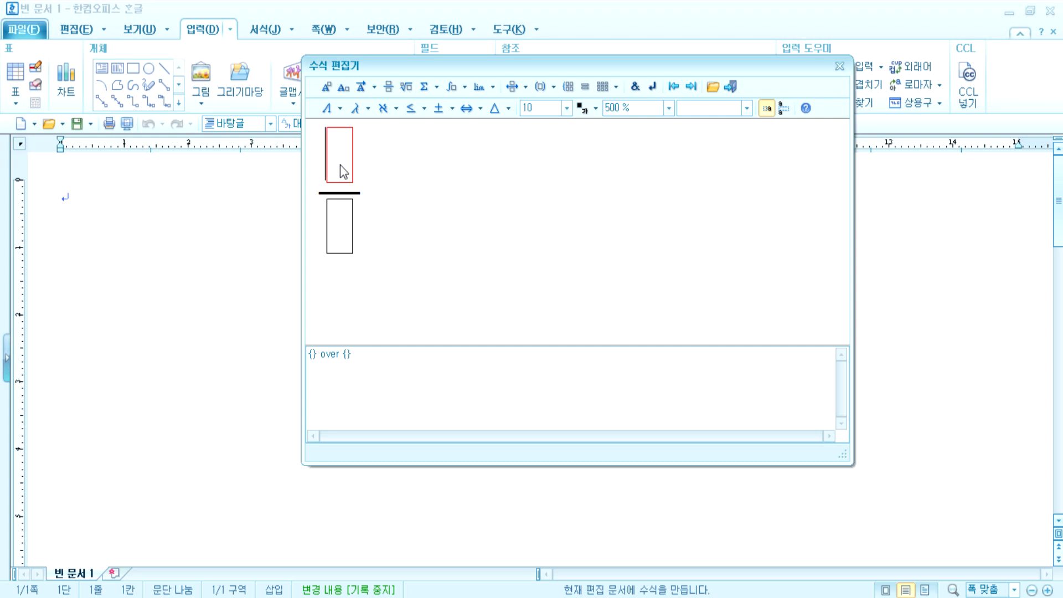
type("X")
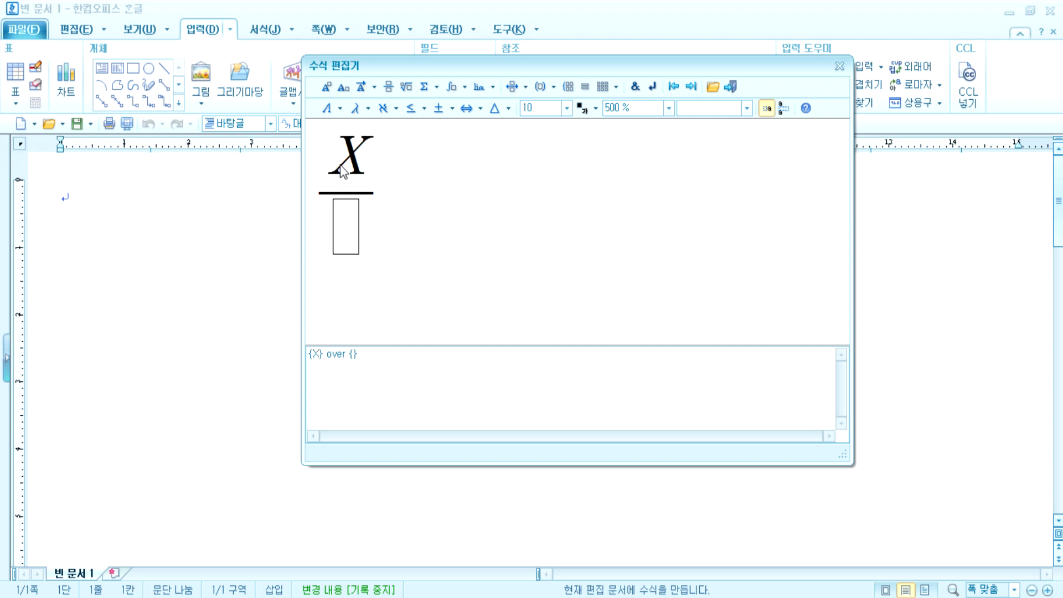
type("+Y-Z")
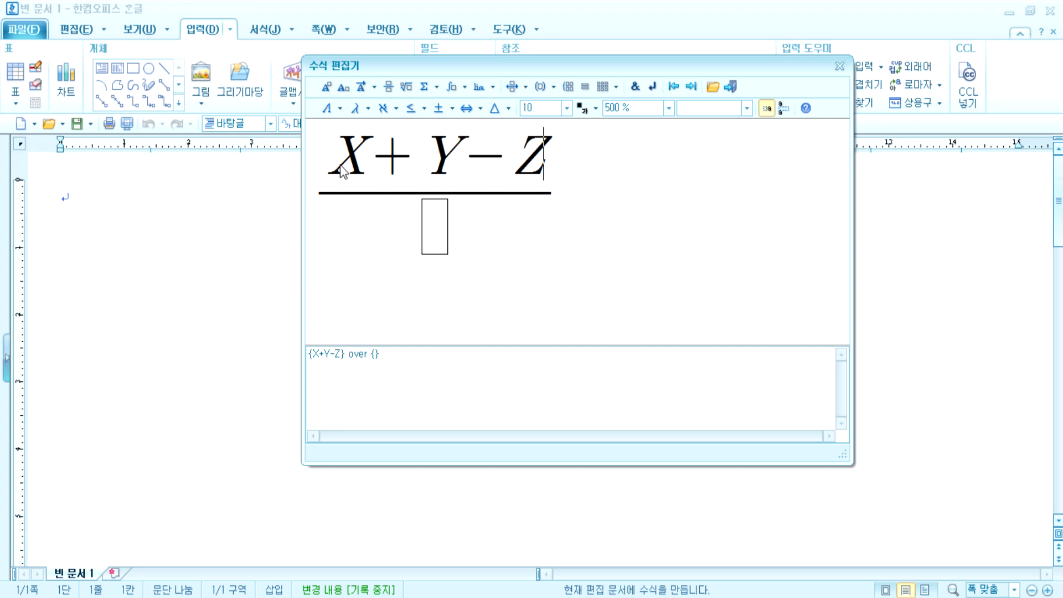
key("Tab")
type("X+")
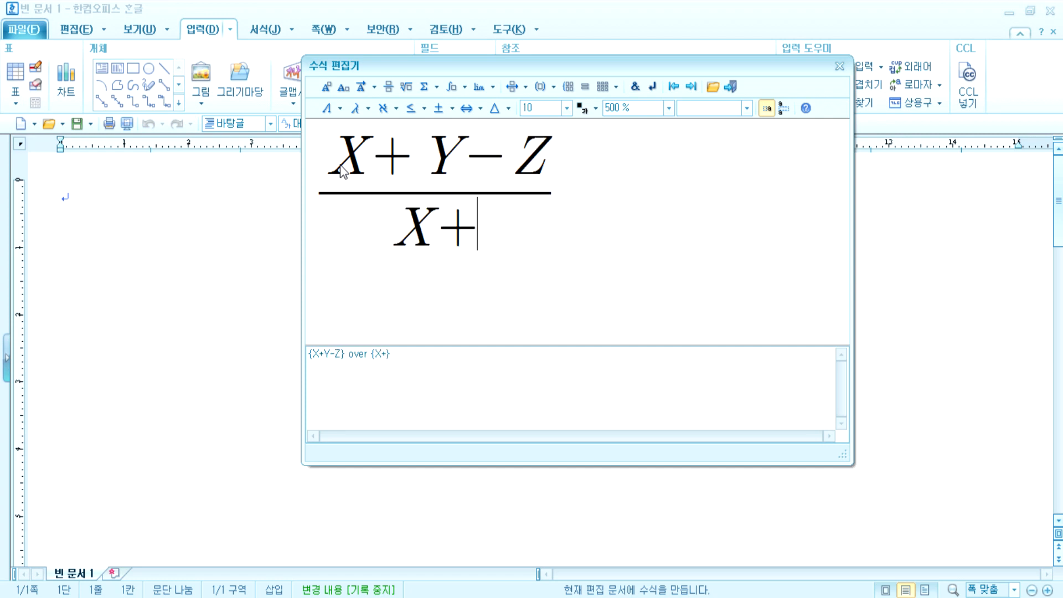
type("Y")
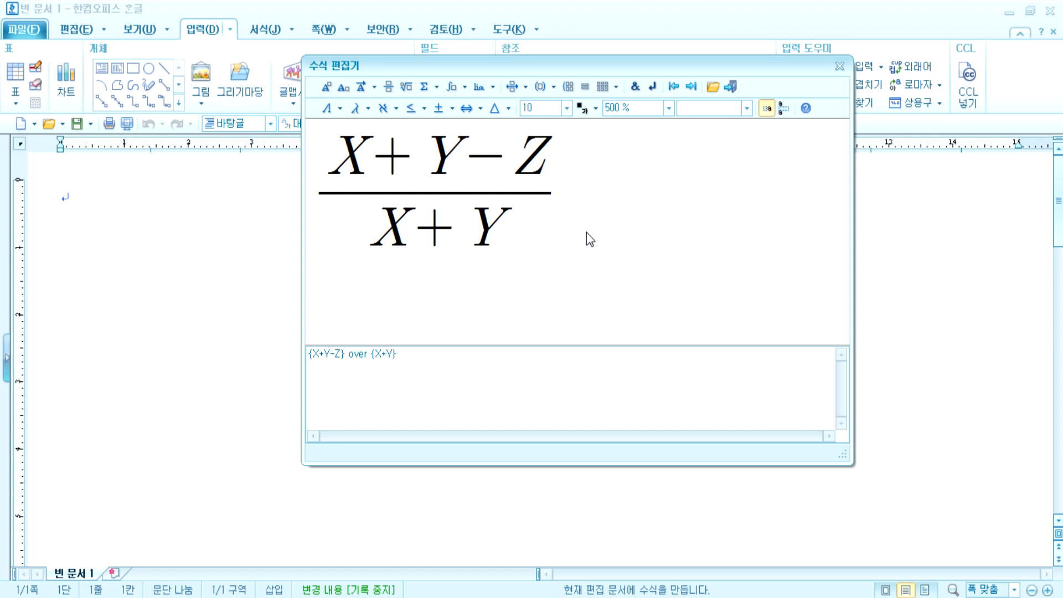
left_click(314, 193)
key("Delete")
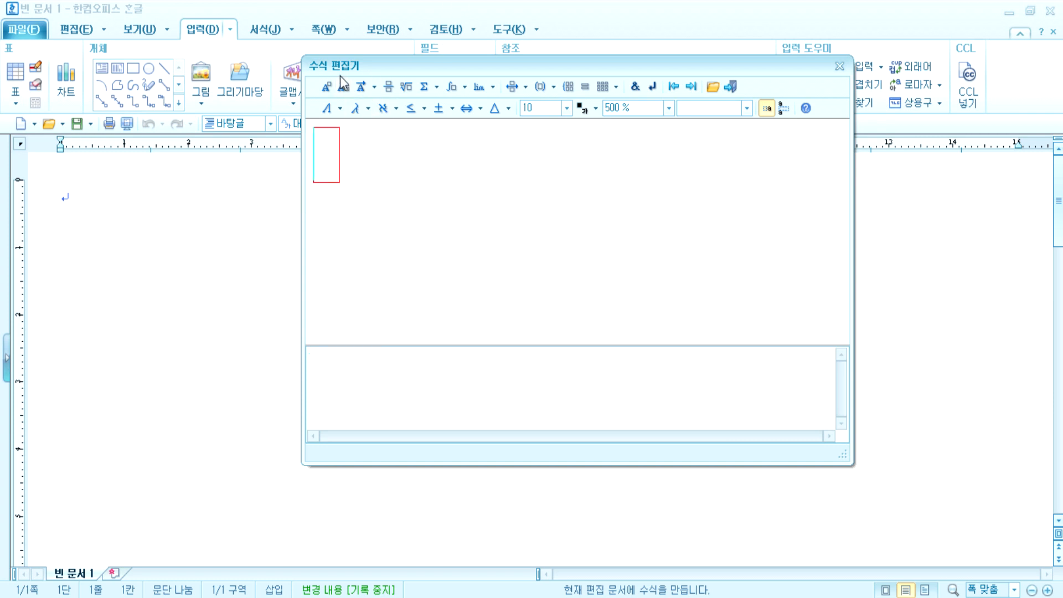
Build a fraction with X+Y-Z as the numerator and X+Y as the denominator
left_click_drag(394, 61, 418, 83)
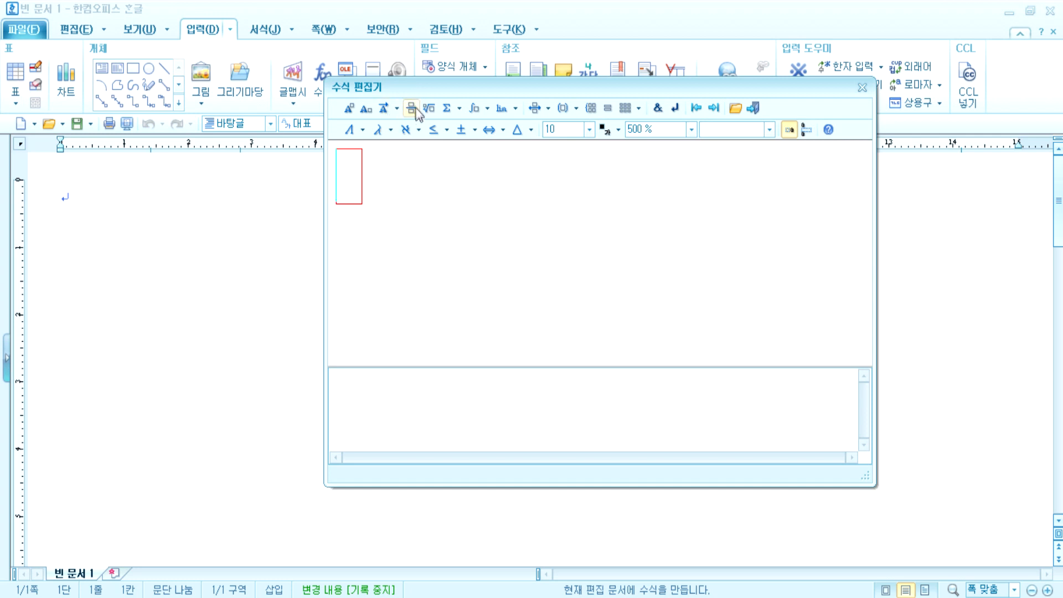
left_click(410, 109)
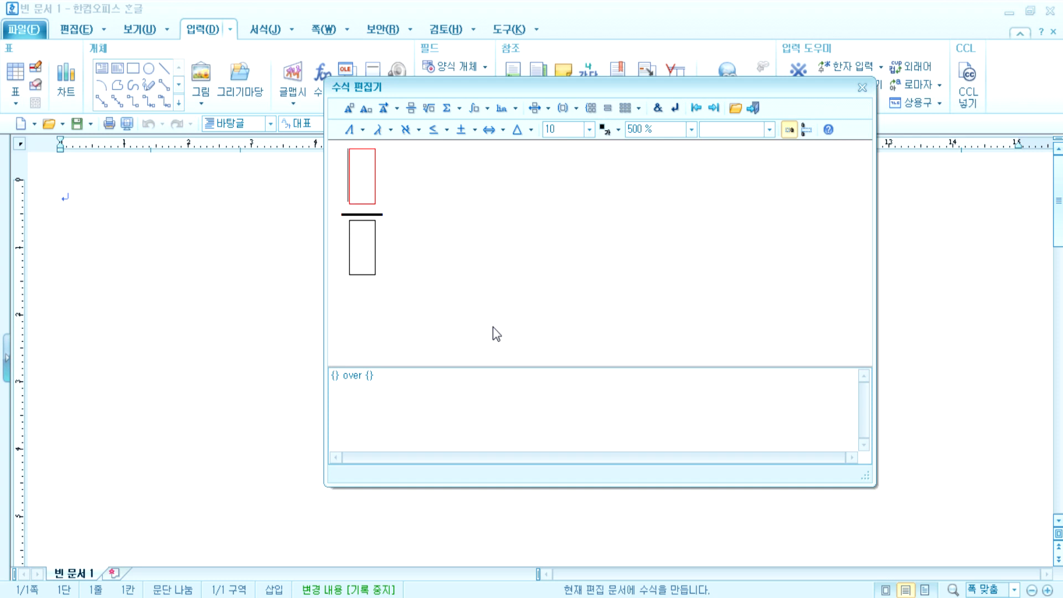
key("Down")
key("Up")
left_click(363, 248)
left_click(366, 190)
type("X")
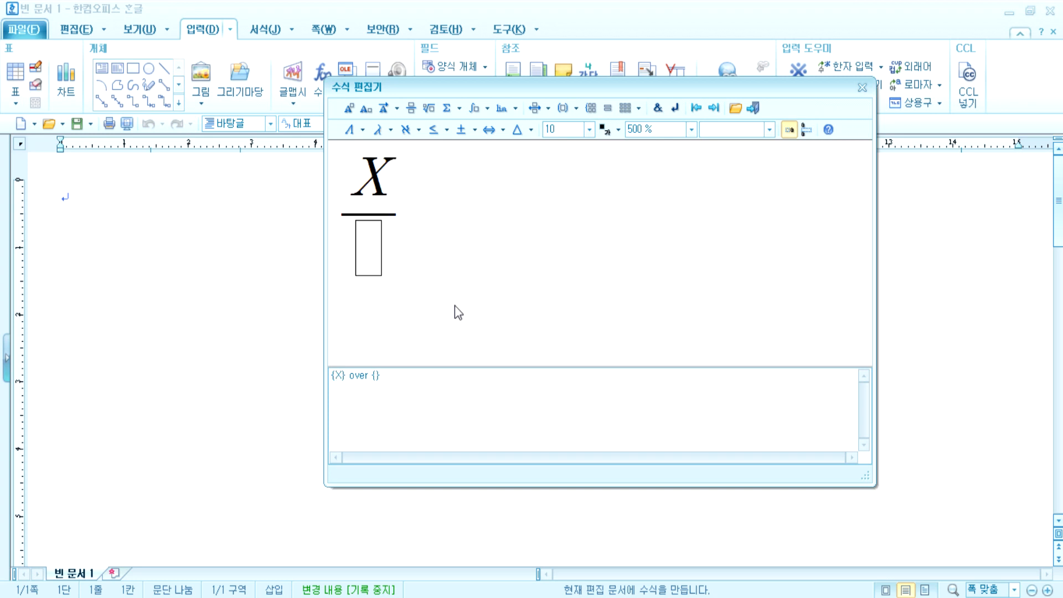
type("+Y-Z")
key("Tab")
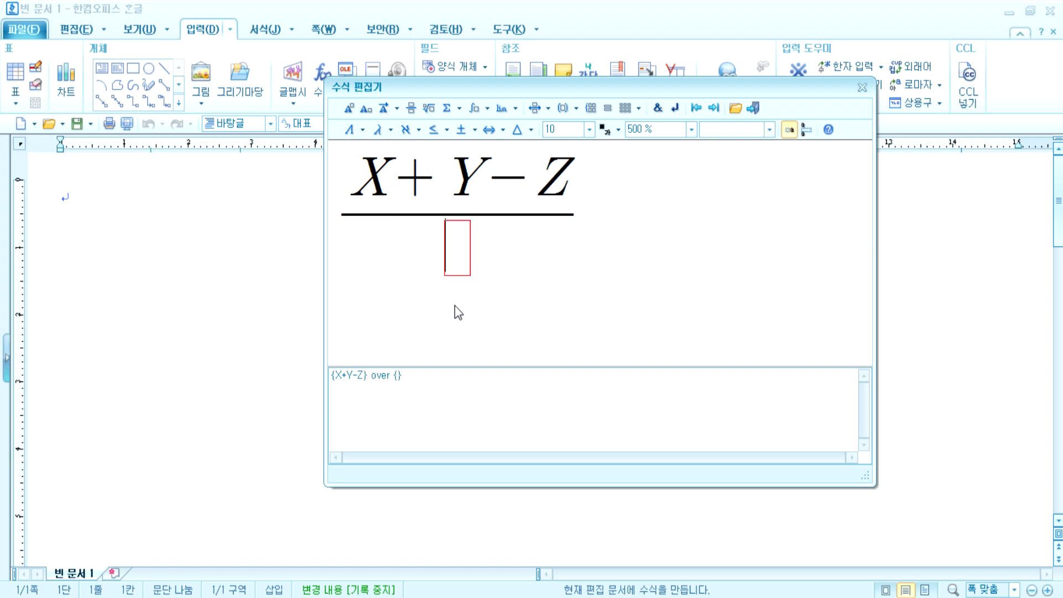
type("X+Y")
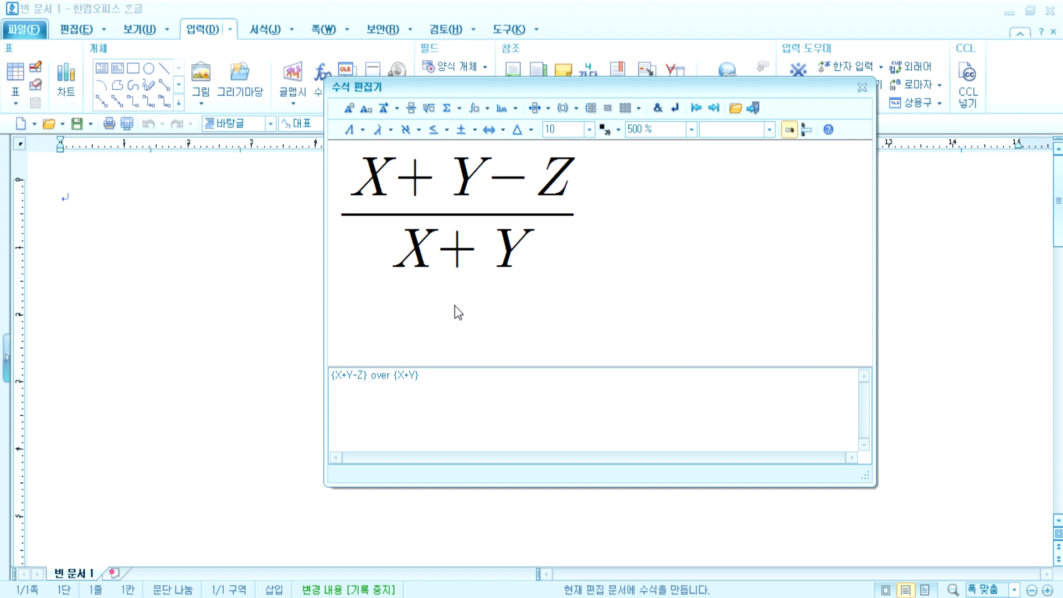
Add the superscript 2 to X in the numerator and the superscript 3 to Y in the denominator
key("Up")
left_click(349, 110)
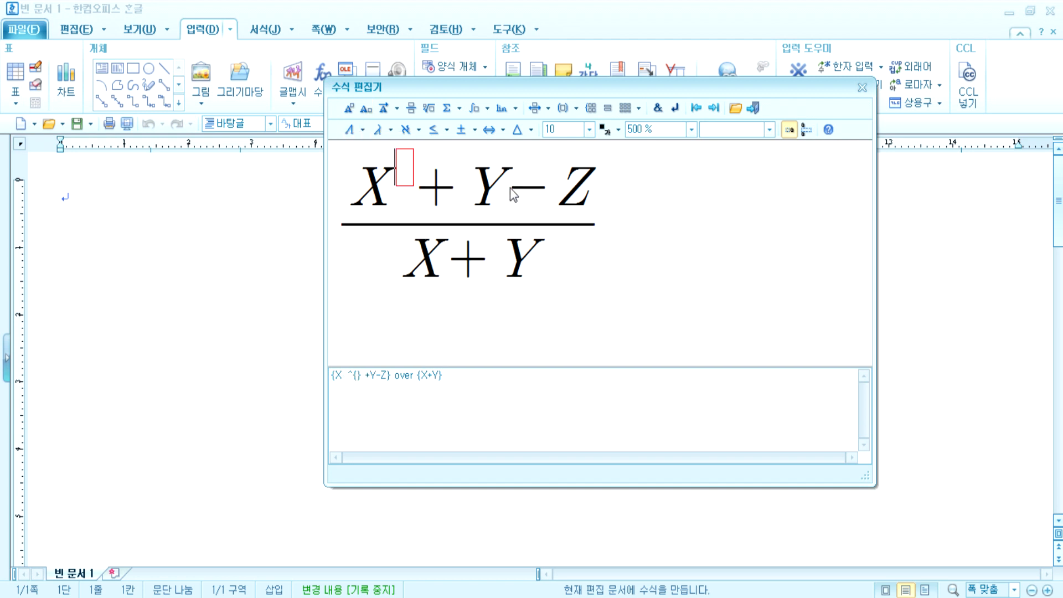
type("2")
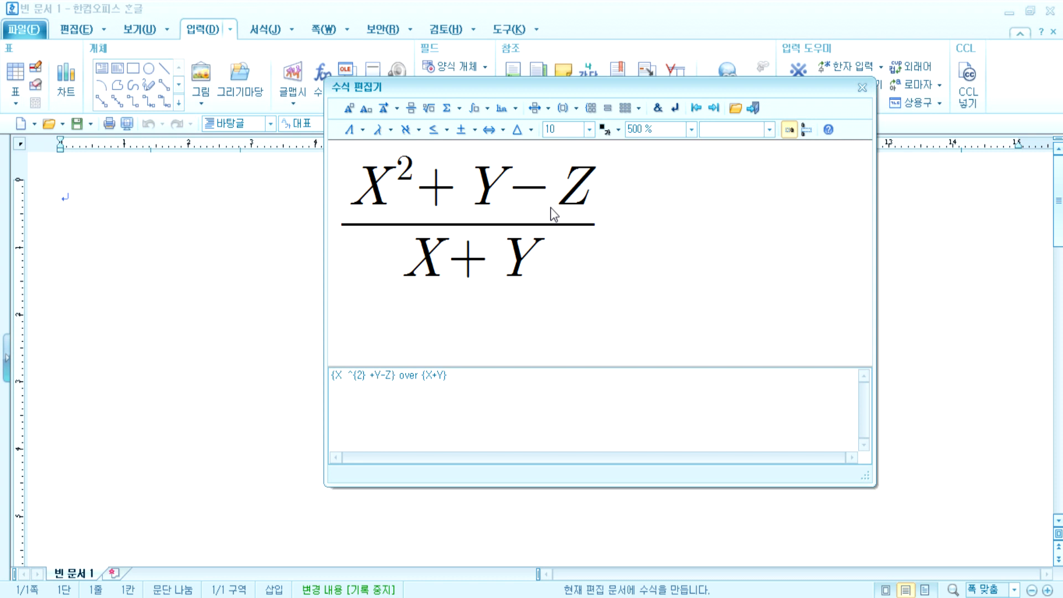
left_click(549, 260)
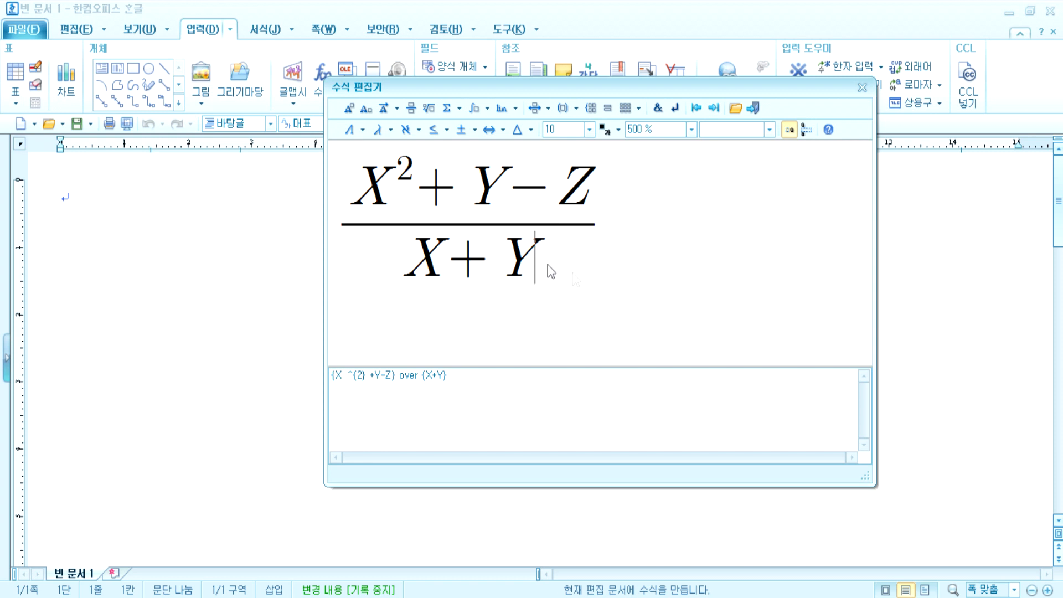
left_click(350, 110)
type("3")
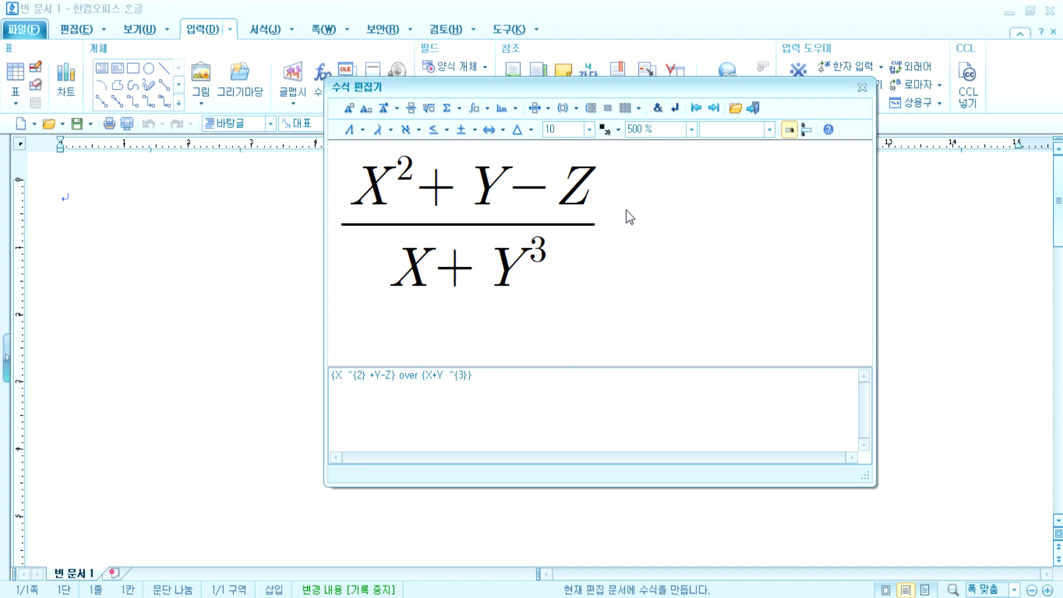
Insert the finished fraction equation into the document and add a new paragraph after it
left_click(594, 233)
left_click_drag(653, 85, 622, 31)
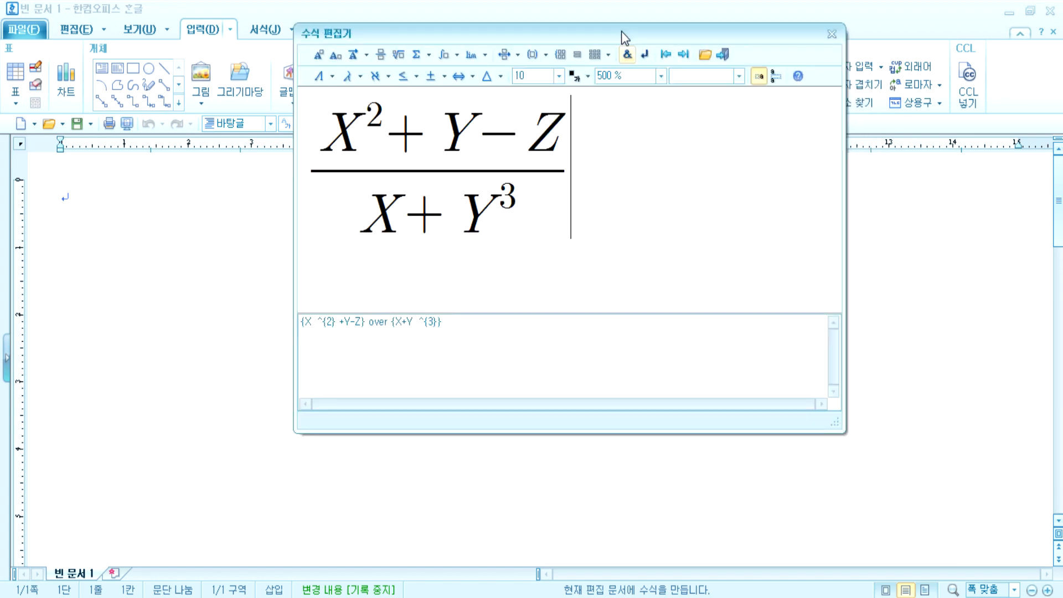
left_click(723, 54)
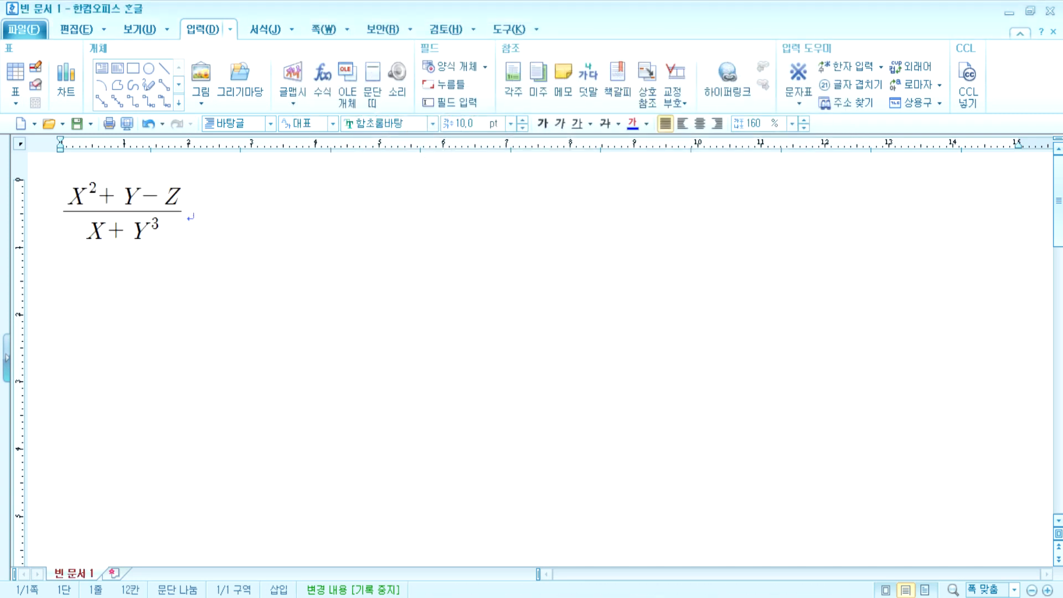
key("Return")
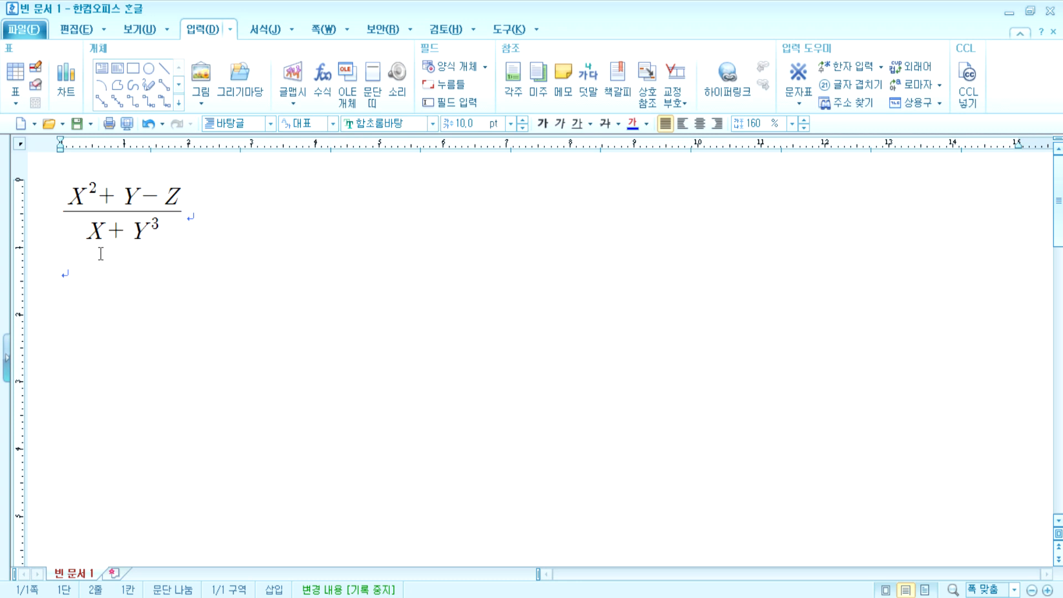
Reopen the fraction equation in the equation editor, view it at 500% zoom, and return to the document
double_click(126, 215)
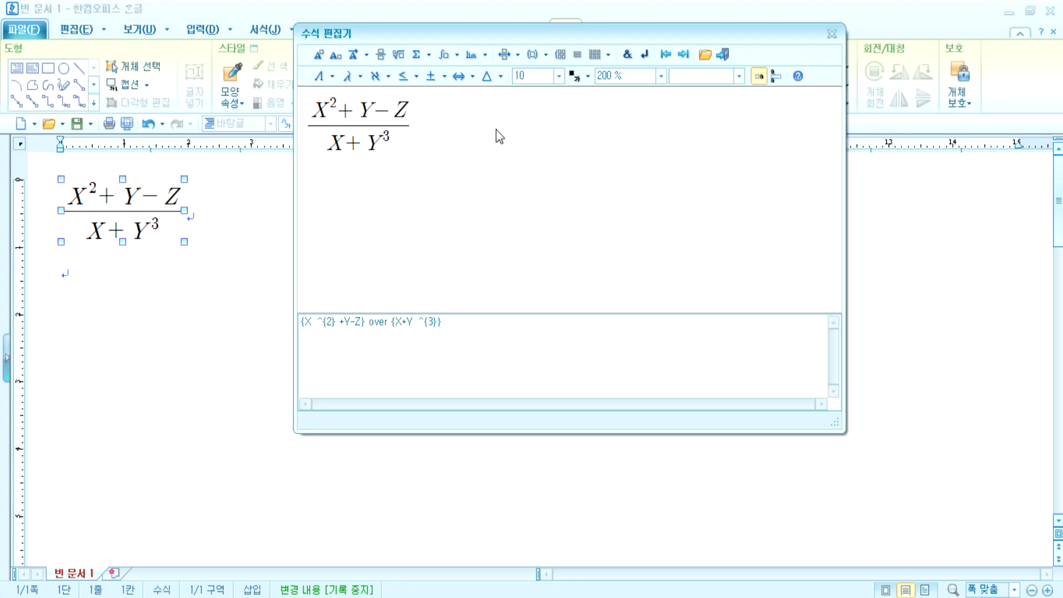
left_click(661, 76)
left_click(620, 153)
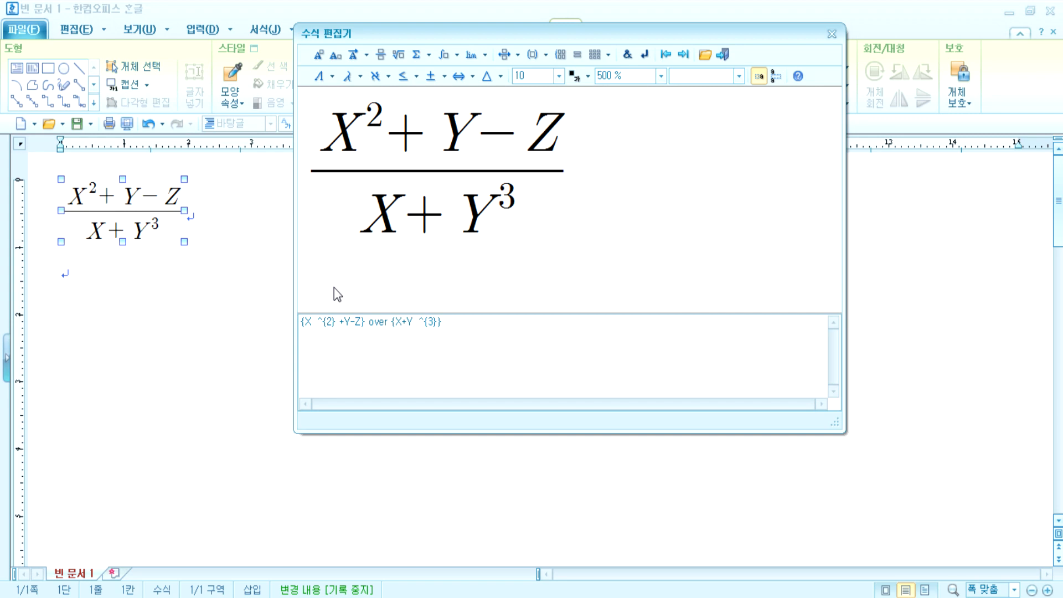
left_click(724, 55)
Start a new equation in the empty paragraph below the fraction, viewed at 500%, and enter ABC
left_click(239, 305)
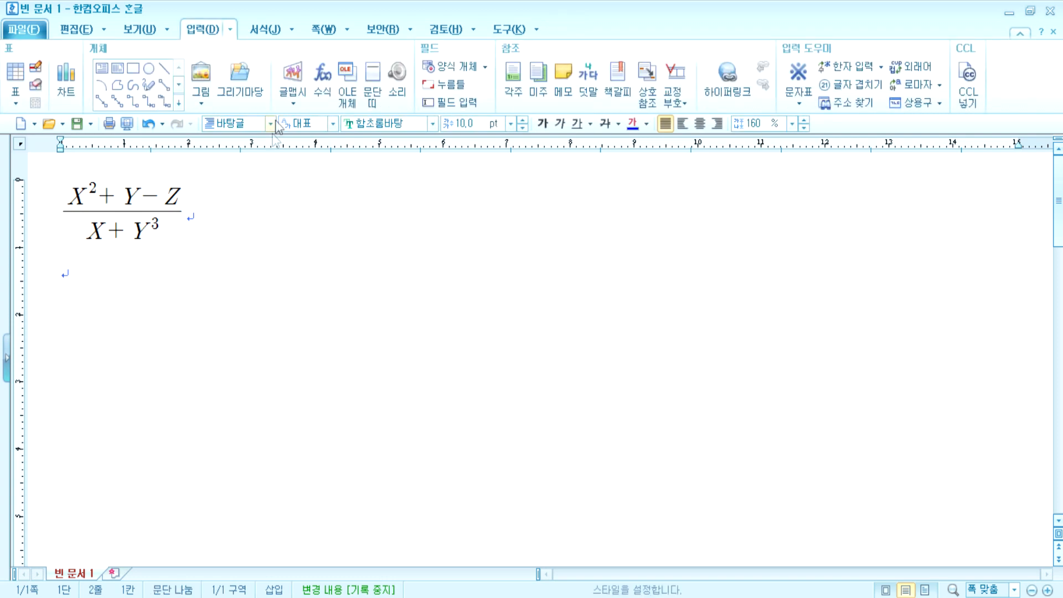
left_click(324, 72)
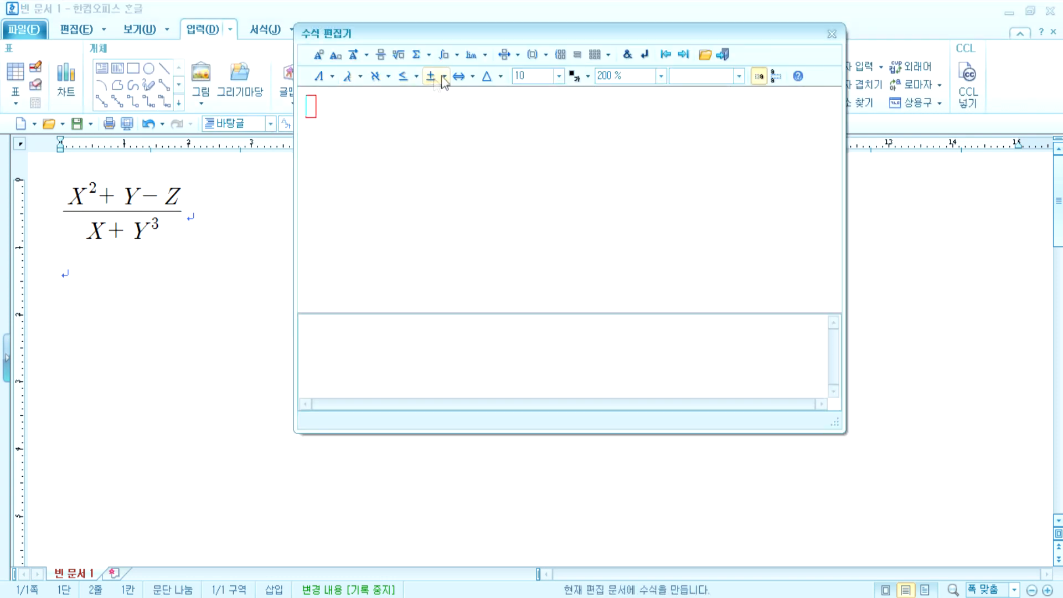
left_click(661, 75)
left_click(626, 149)
type("ABC")
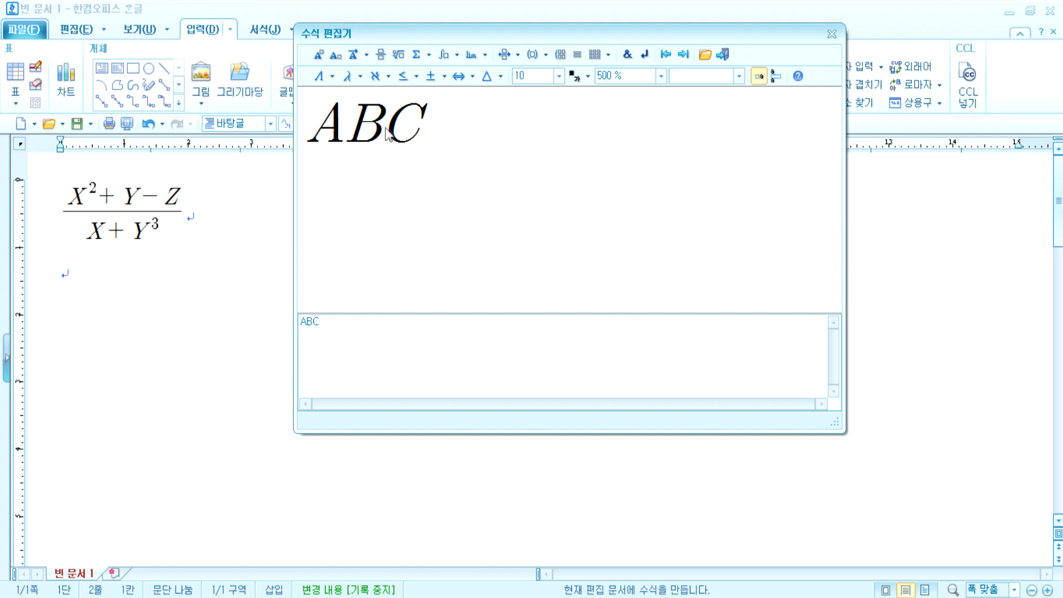
Insert the element-of symbol ∈ between A and B in the equation
left_click(445, 78)
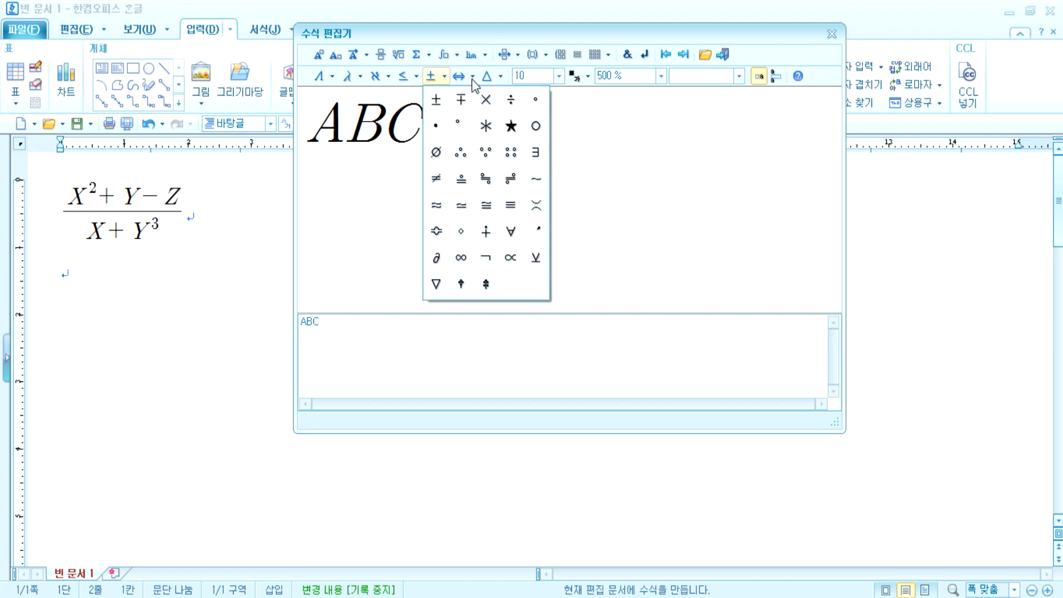
left_click(472, 77)
left_click(472, 78)
left_click(417, 79)
left_click(417, 79)
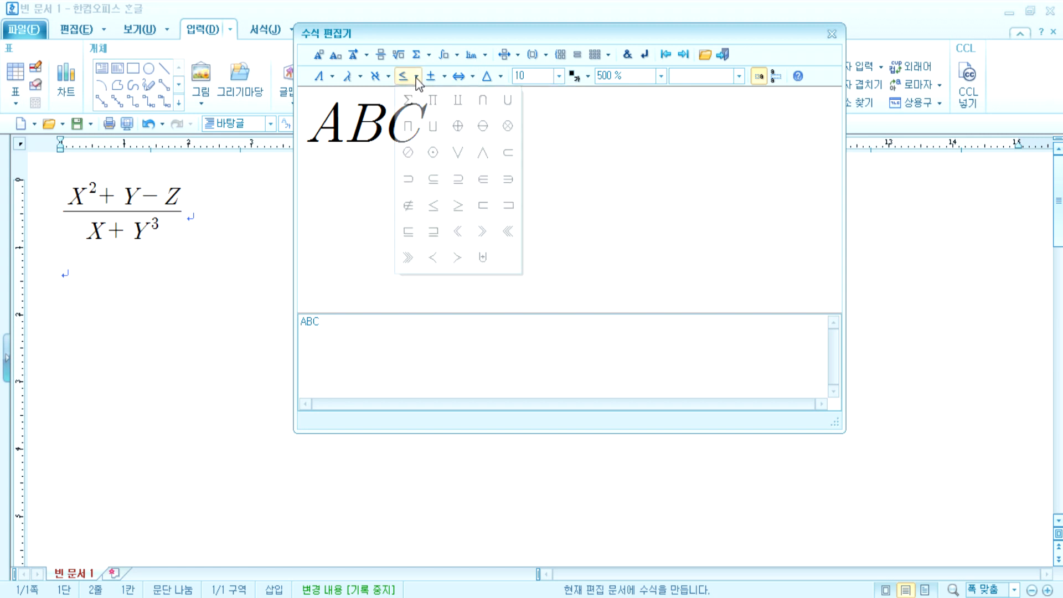
left_click(487, 182)
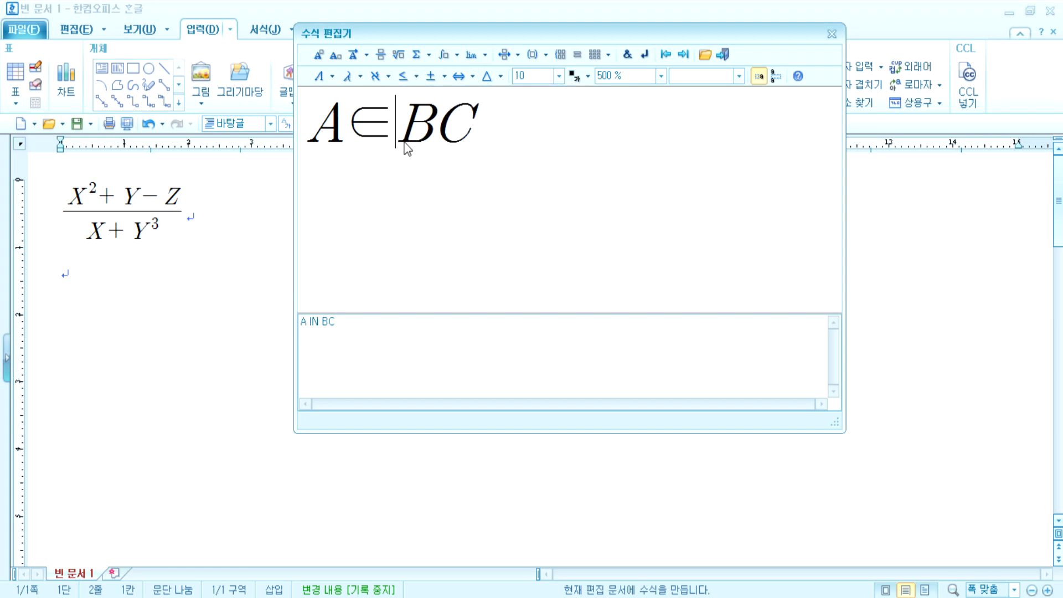
Insert the approximately-equal symbol ≒ between B and C in the equation
left_click(444, 111)
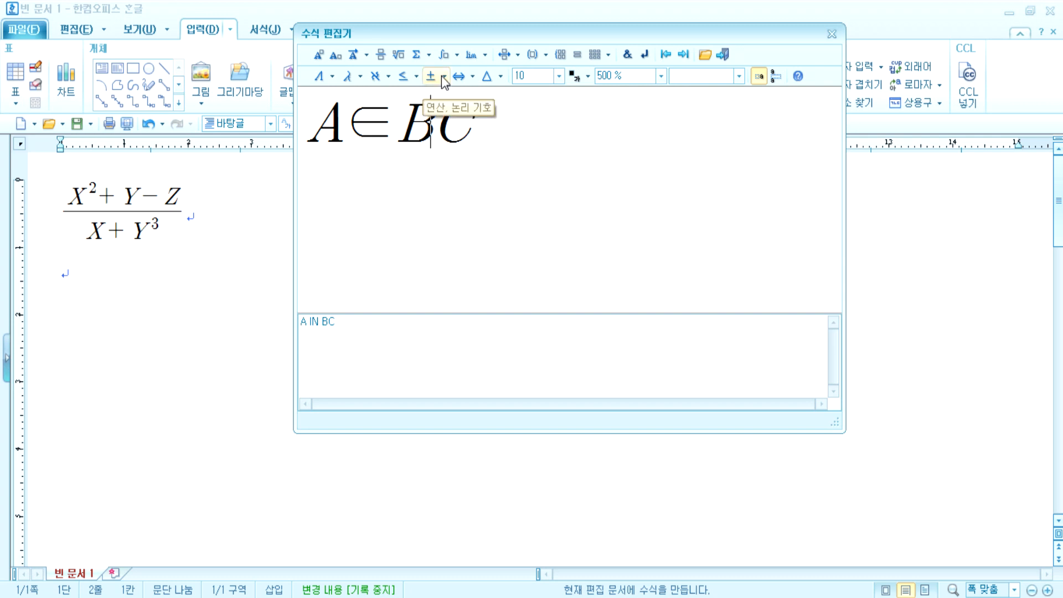
left_click(417, 77)
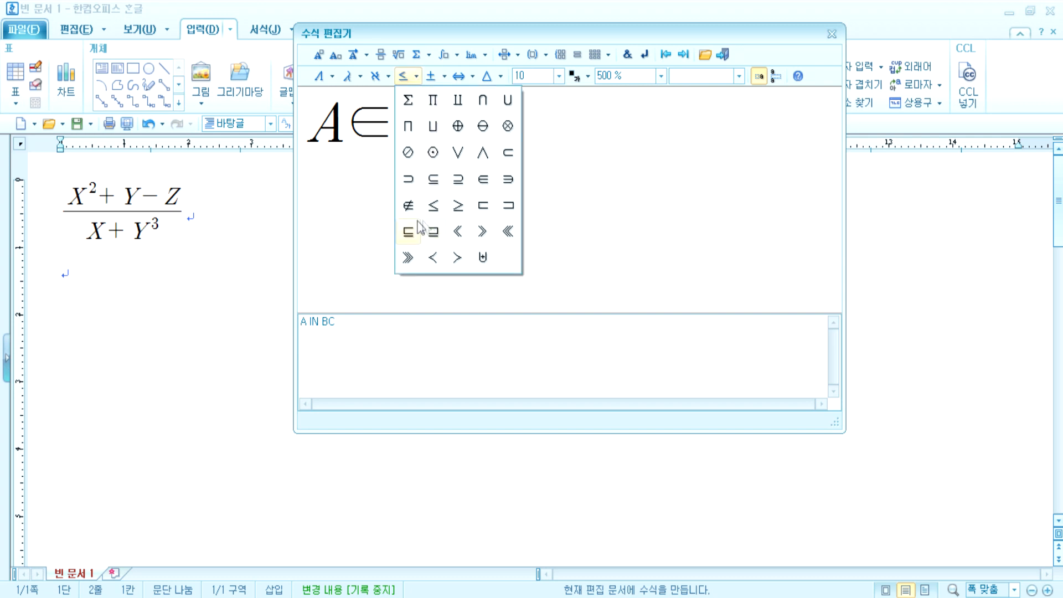
left_click(444, 78)
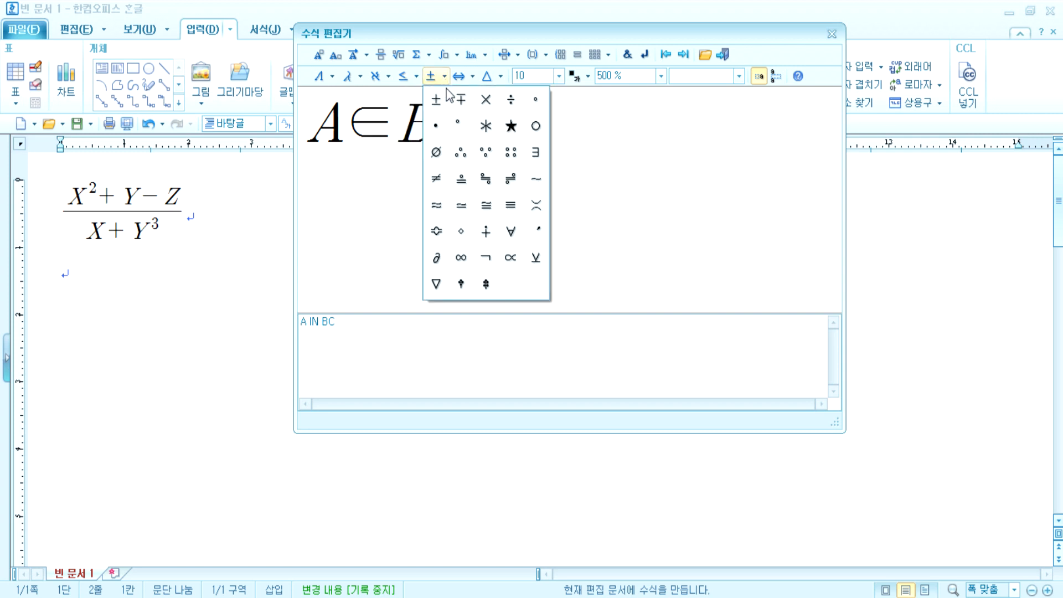
left_click(488, 182)
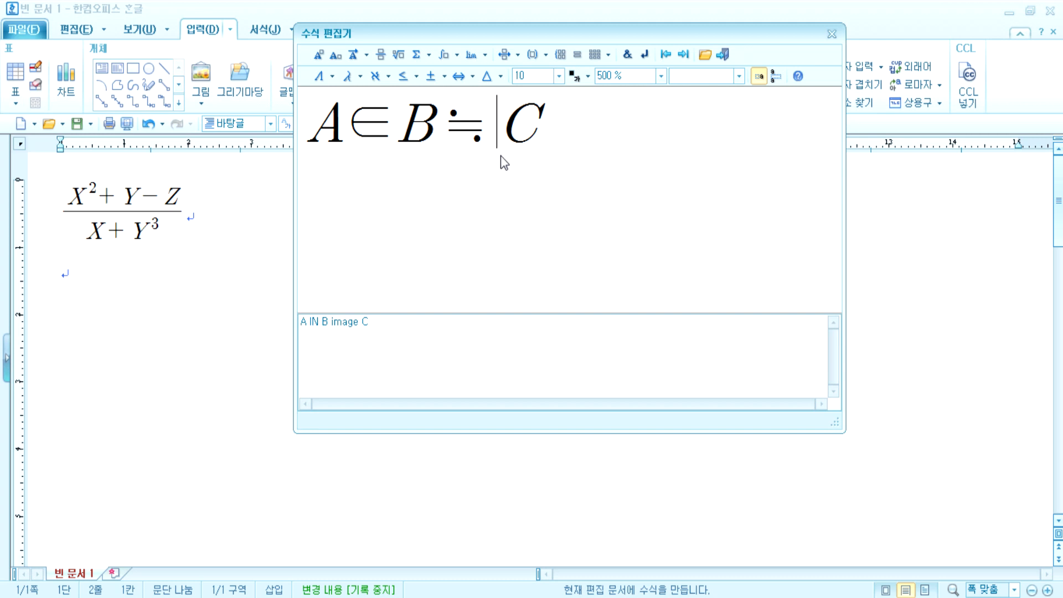
Append the multiplication sign × and the division sign ÷ after C
left_click(541, 129)
type("x")
key("BackSpace")
left_click(448, 78)
left_click(484, 102)
left_click(445, 77)
left_click(508, 102)
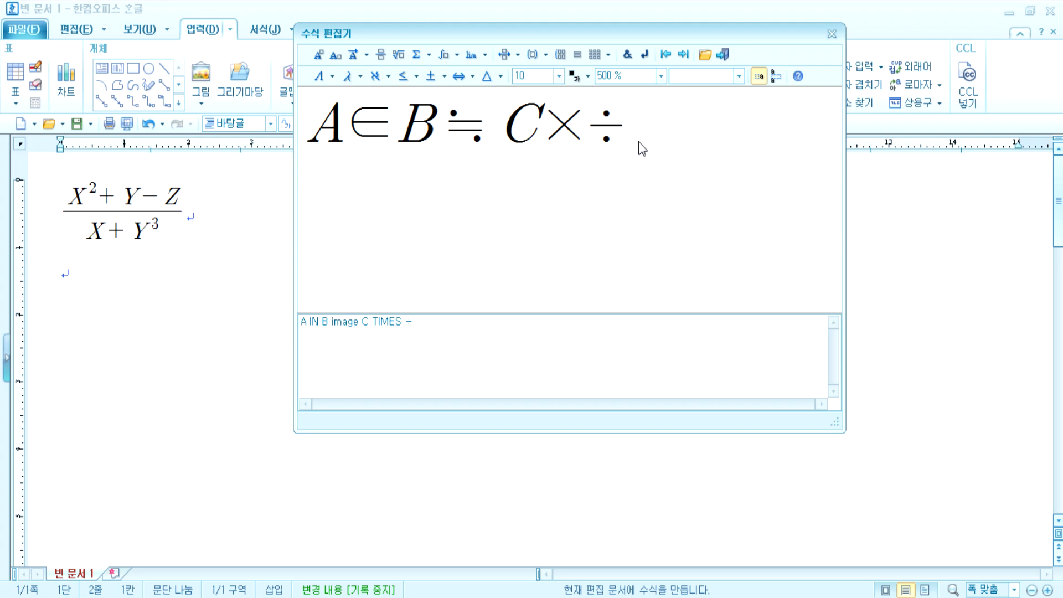
Add a root after the division sign with 3 under the radical and its index left empty
left_click(446, 78)
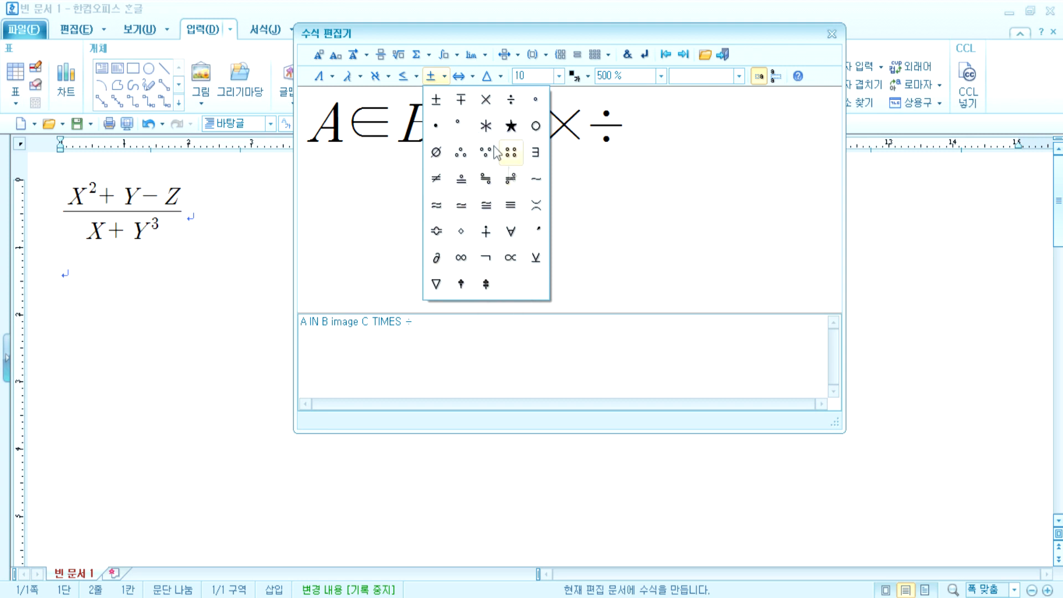
left_click(635, 123)
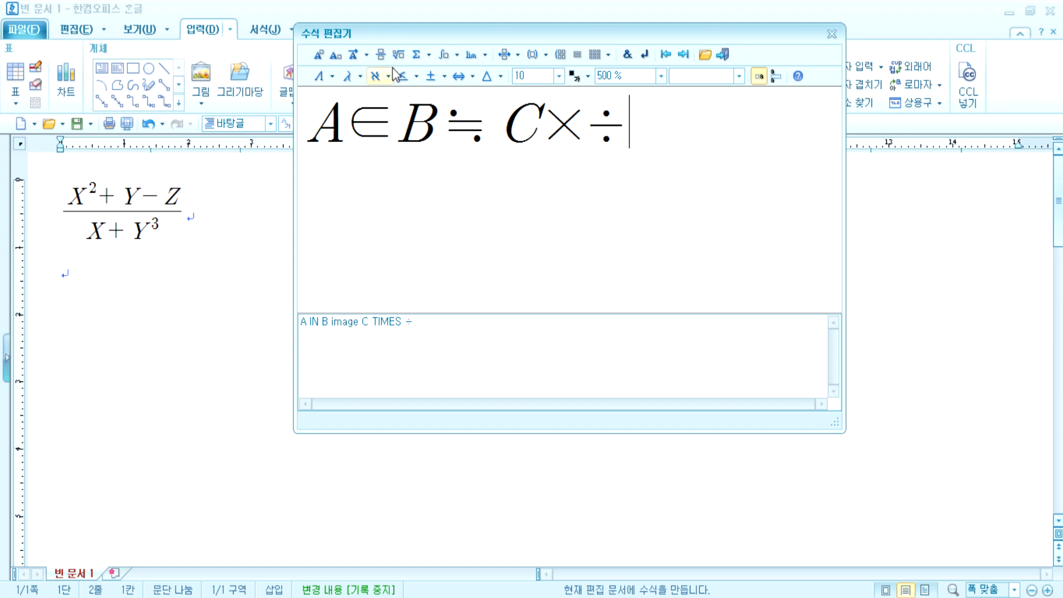
left_click(399, 55)
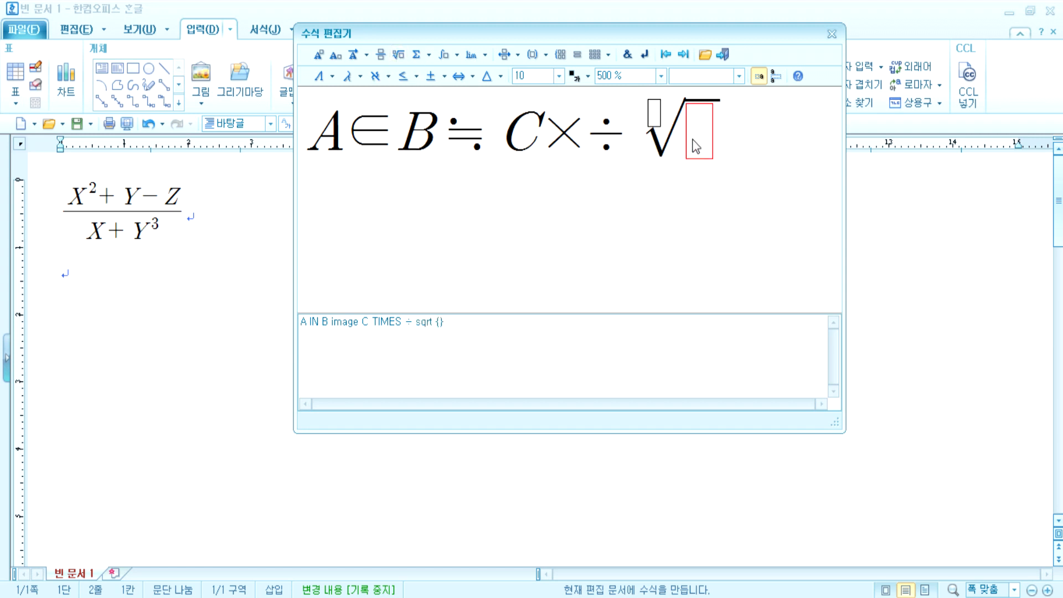
type("3")
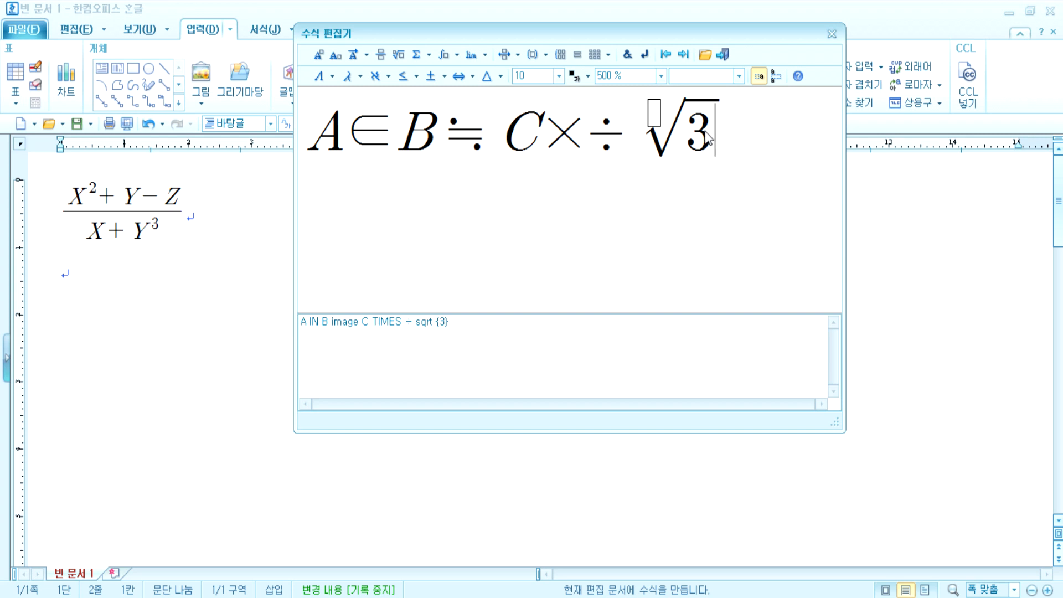
Delete the multiplication sign, the division sign and the root that follow C
left_click(645, 143)
left_click(576, 142)
key("Delete")
key("Delete")
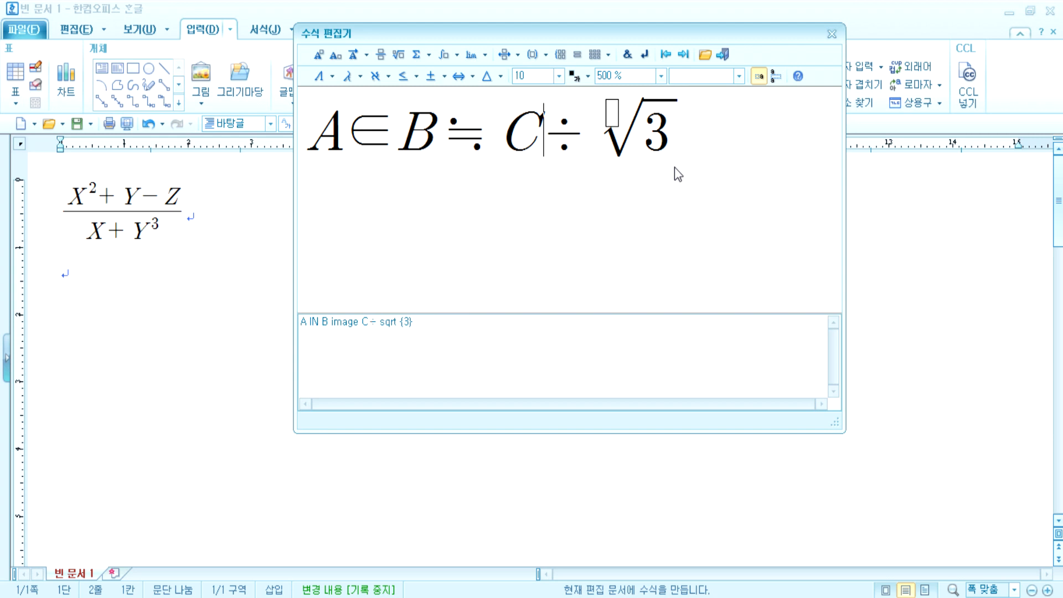
key("Delete")
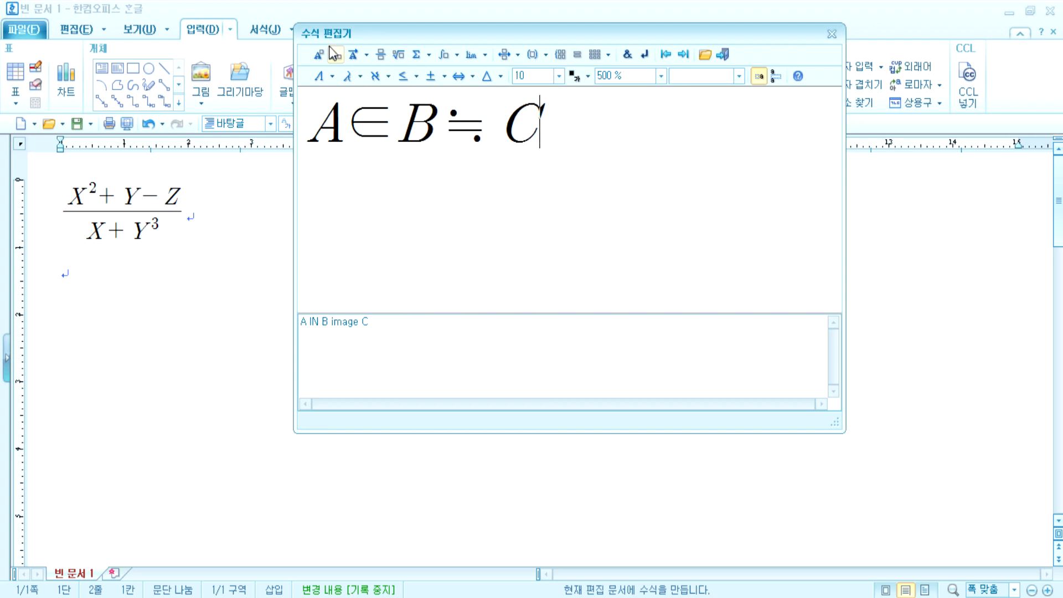
Try placing a Lim expression approaching 0 on a second line of the equation, and remove it
left_click(484, 56)
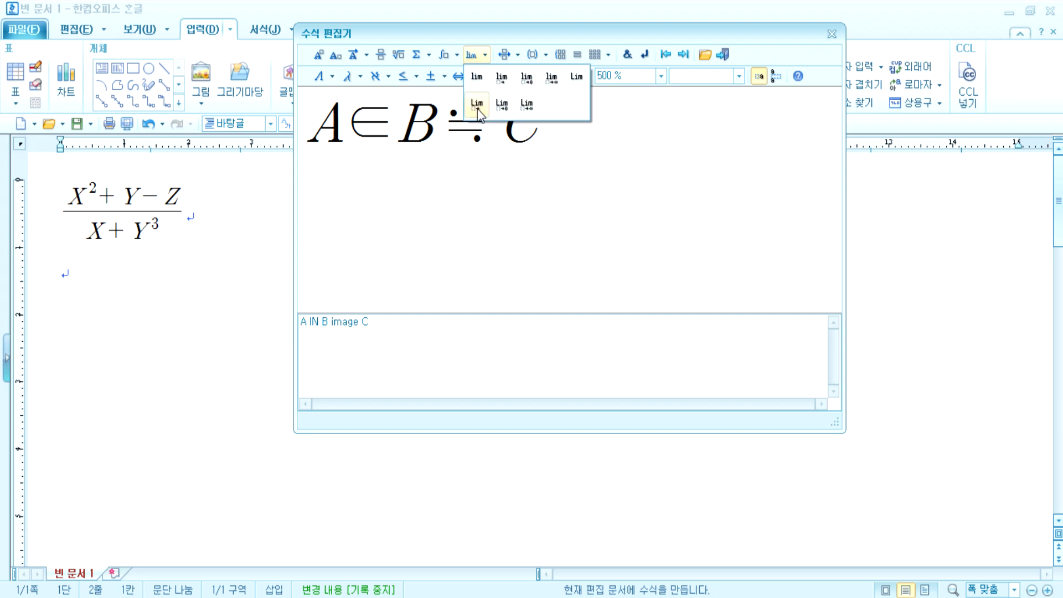
left_click(501, 105)
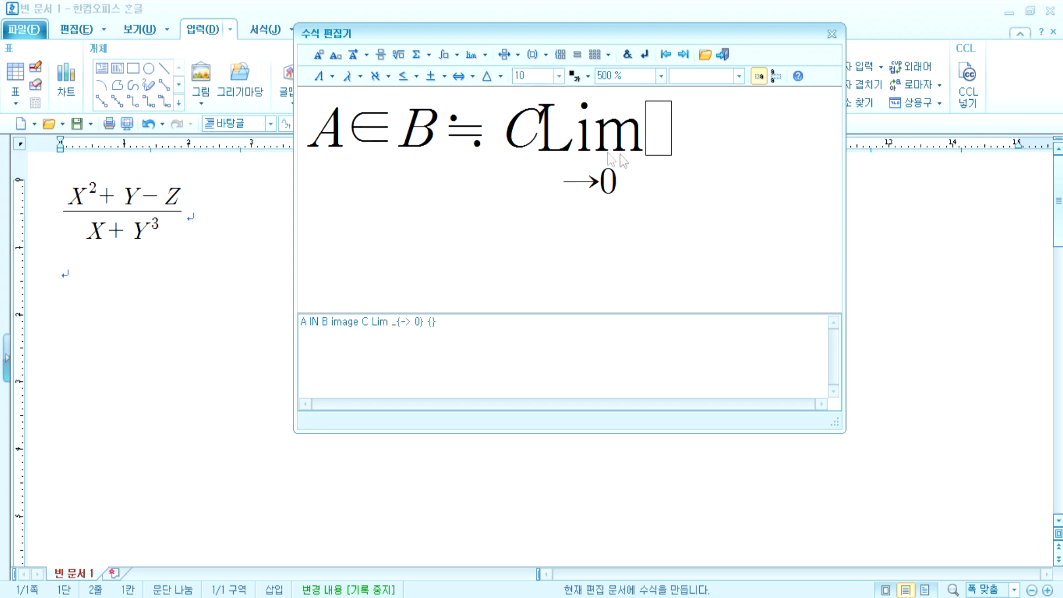
key("Return")
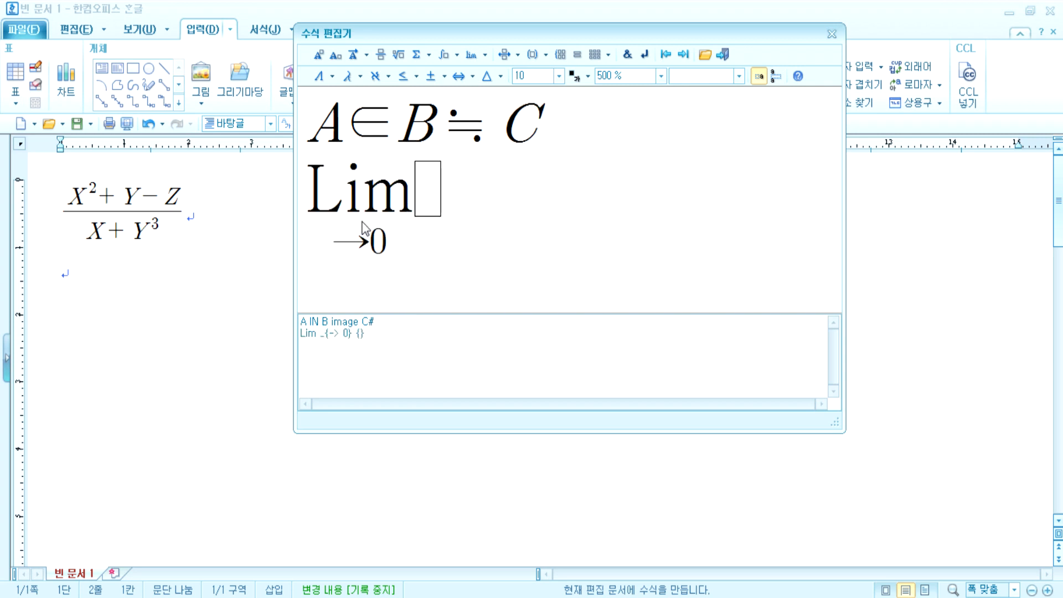
key("Delete")
key("BackSpace")
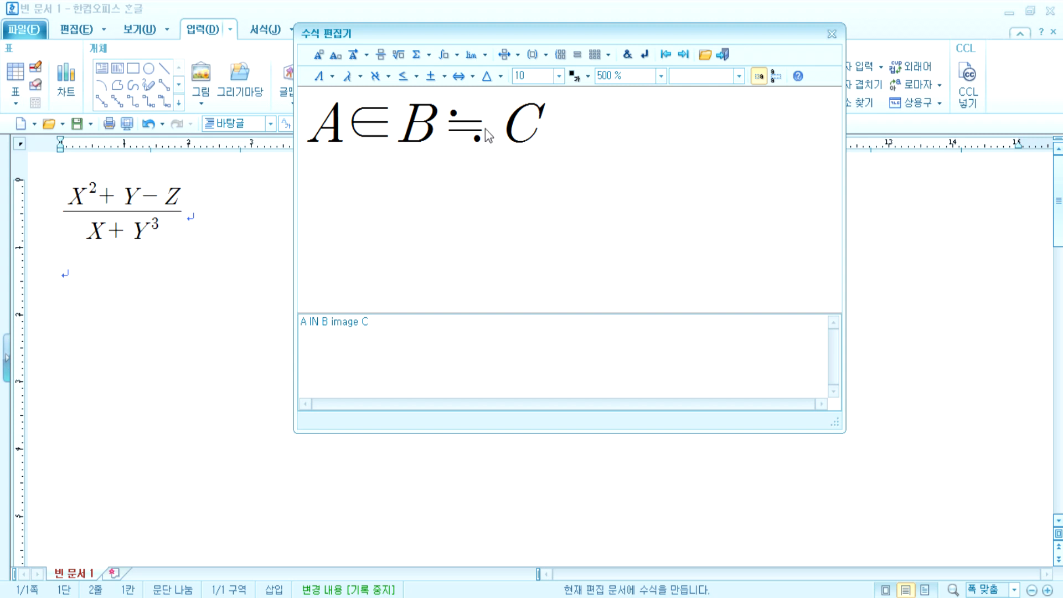
left_click(474, 76)
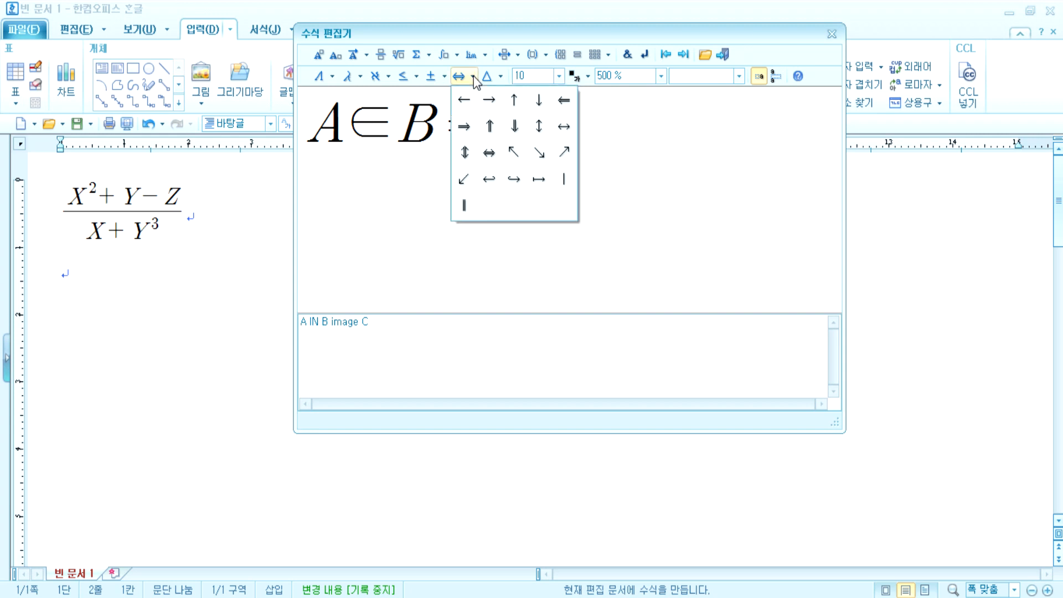
left_click(502, 76)
left_click(502, 76)
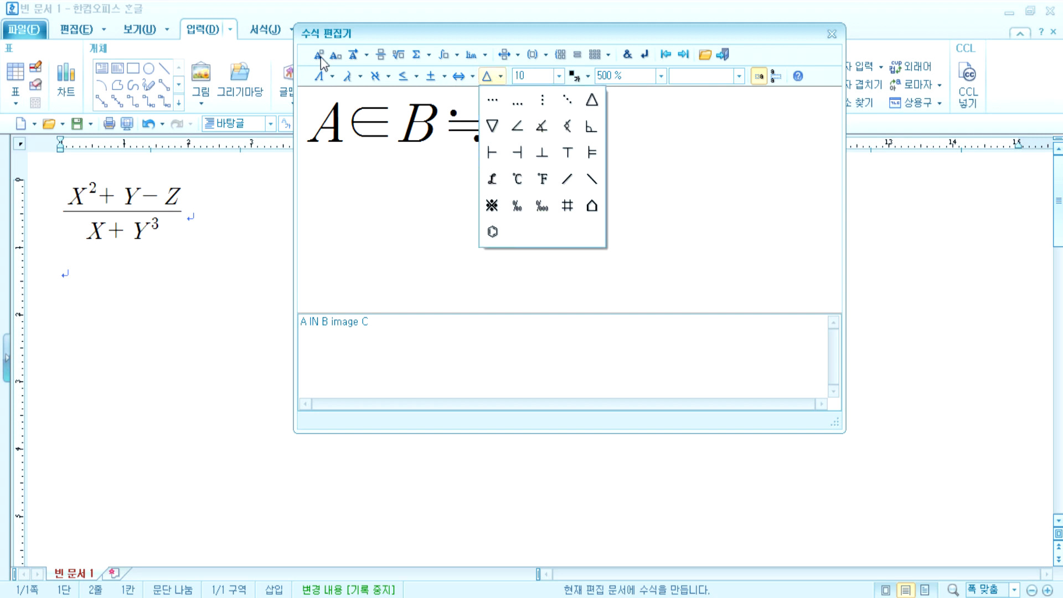
left_click(332, 77)
left_click(333, 77)
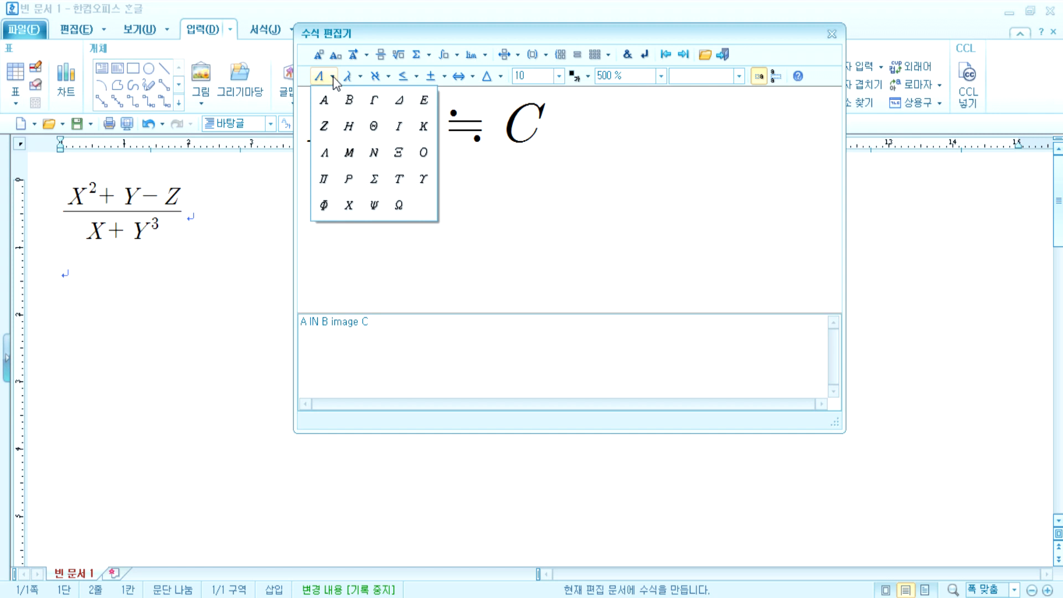
Append the lowercase Greek letters α and β after C in the equation
left_click(360, 77)
left_click(360, 77)
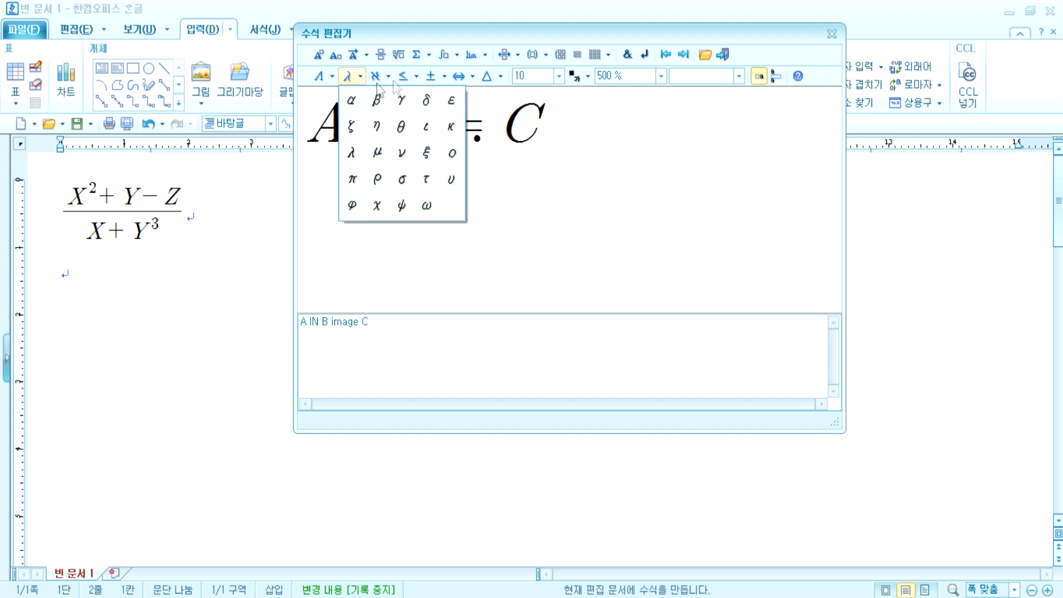
left_click(352, 100)
left_click(350, 75)
left_click(379, 101)
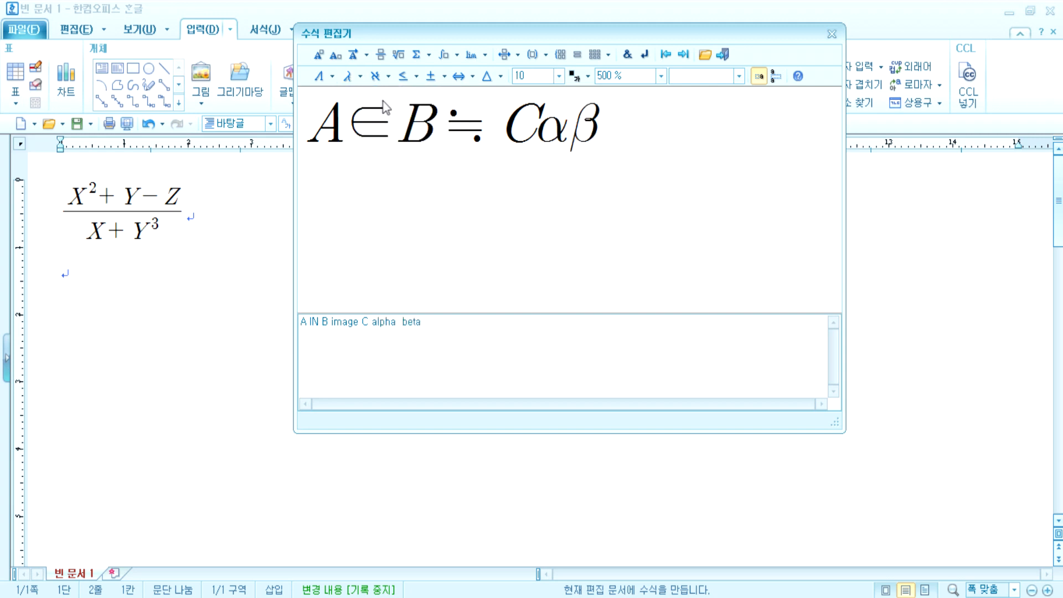
Append the lowercase Greek letters γ, δ and ε to the end of the equation
left_click(389, 76)
left_click(359, 76)
left_click(364, 76)
left_click(406, 102)
left_click(361, 77)
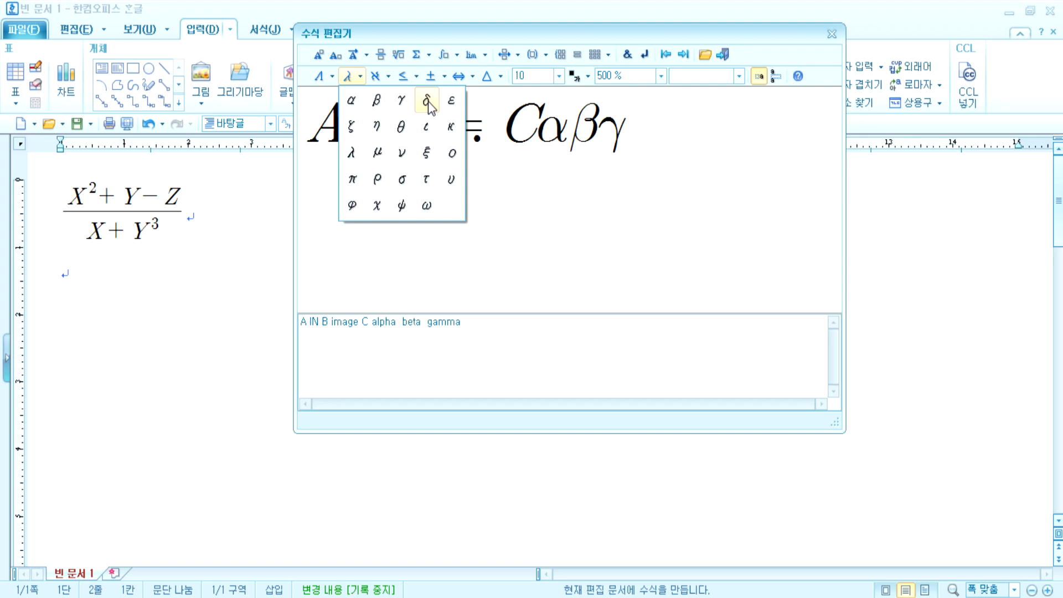
left_click(427, 102)
left_click(361, 79)
left_click(452, 102)
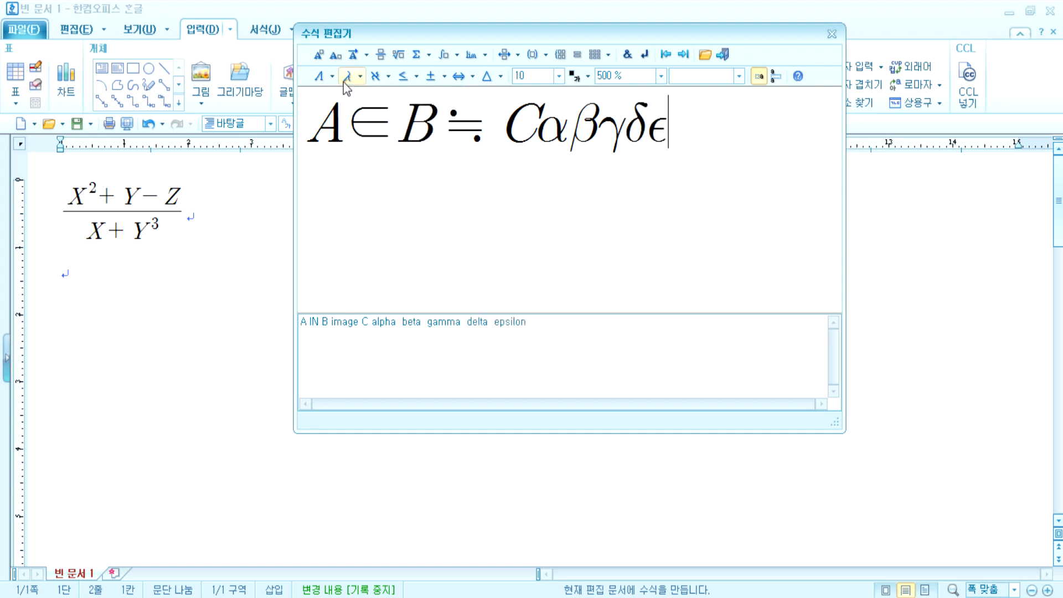
Append the uppercase Greek letter zeta and the lowercase letter η to the end of the equation
left_click(331, 77)
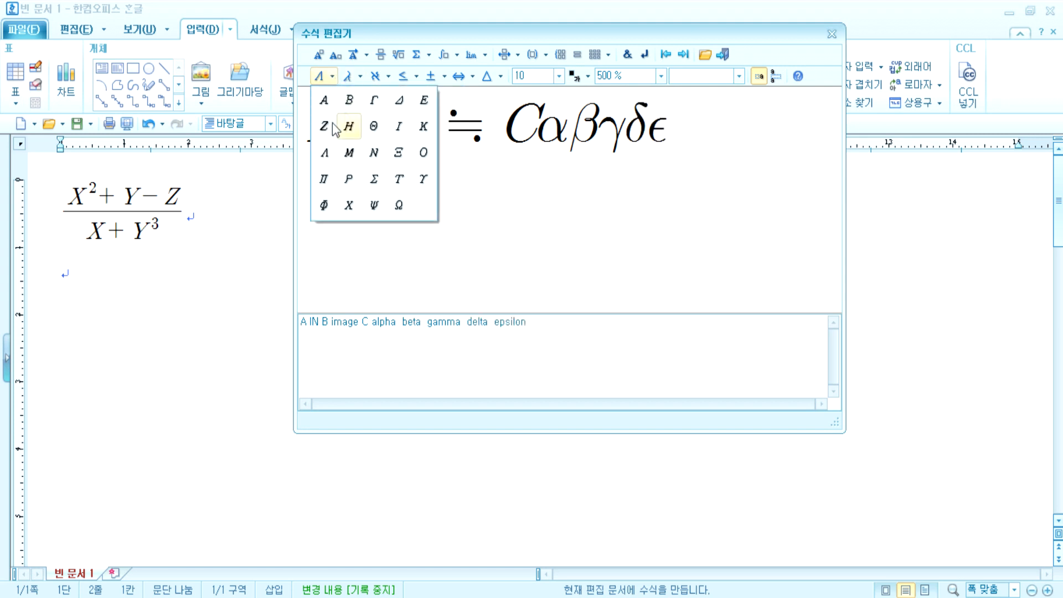
left_click(333, 77)
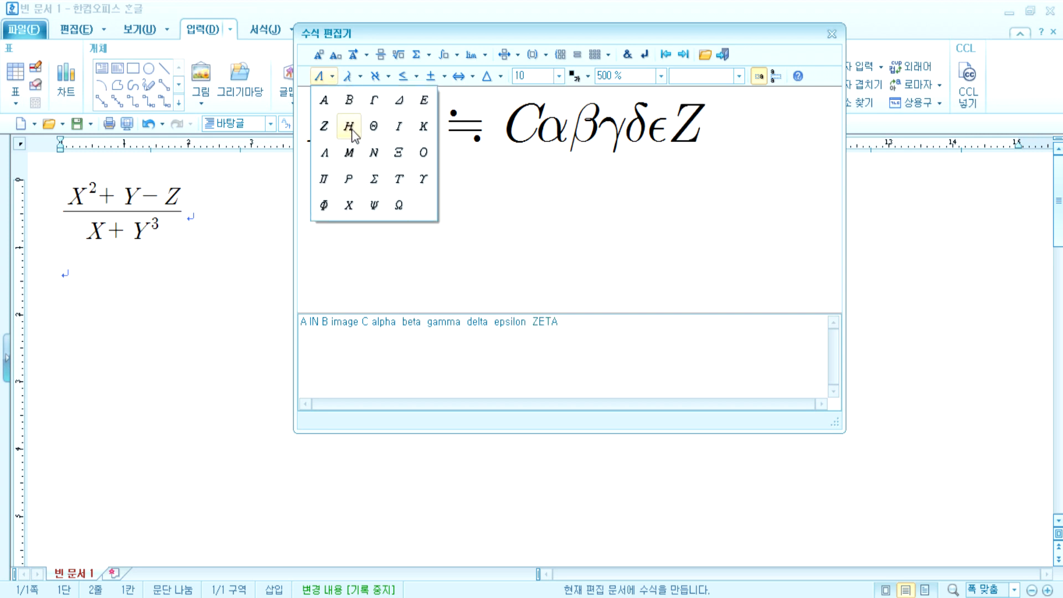
left_click(361, 78)
left_click(362, 77)
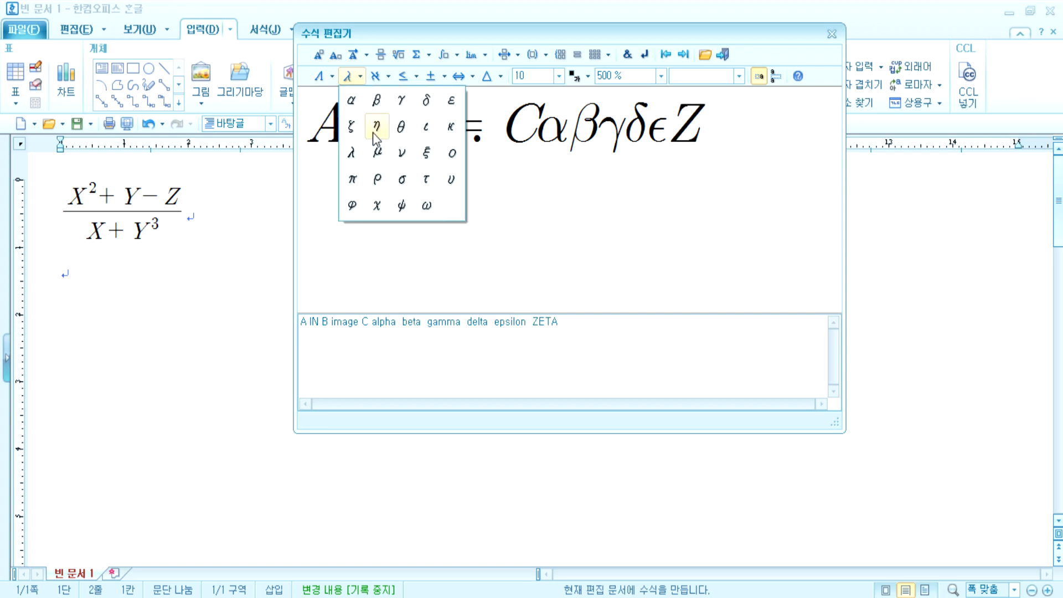
left_click(376, 130)
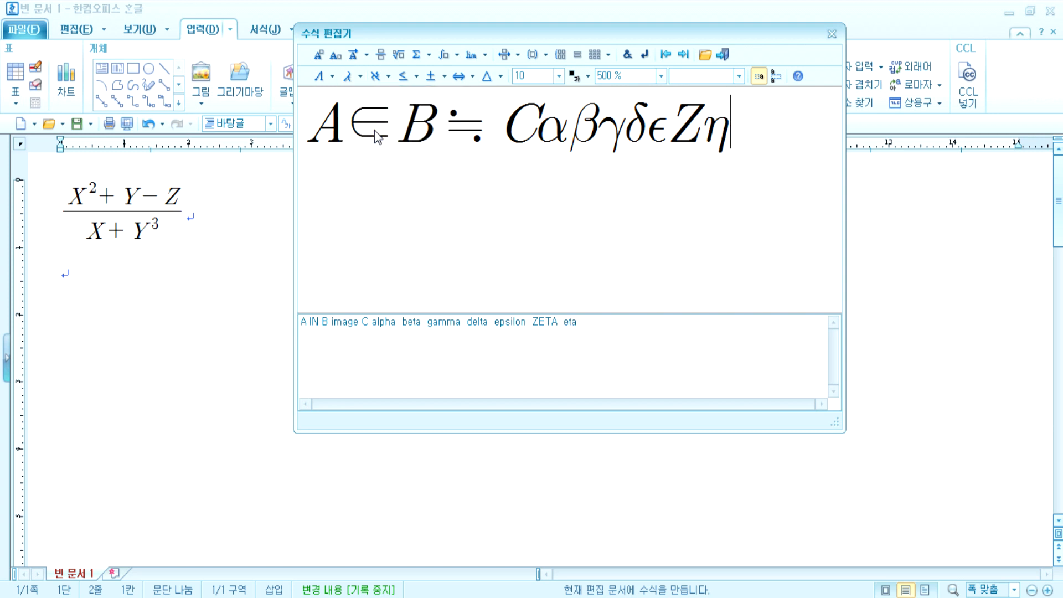
Append the lowercase Greek letters θ, ι and κ to the end of the equation
left_click(362, 77)
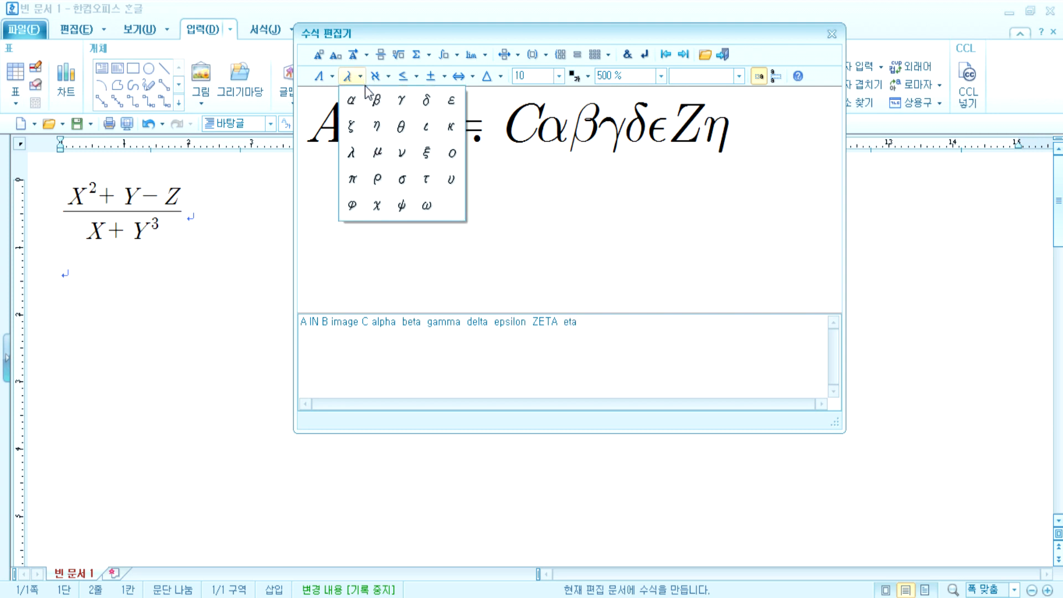
left_click(402, 126)
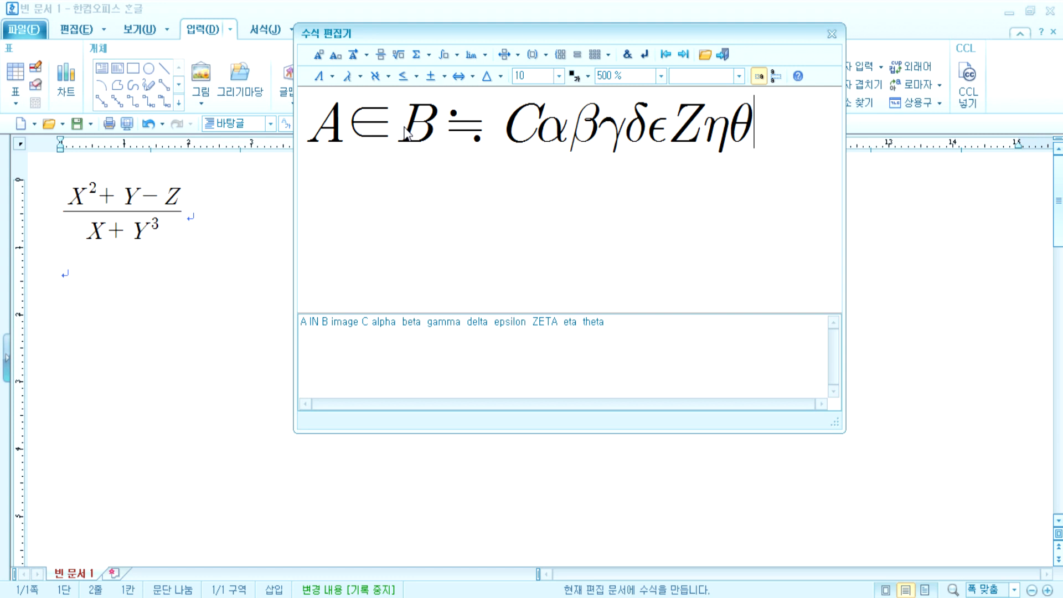
left_click(362, 78)
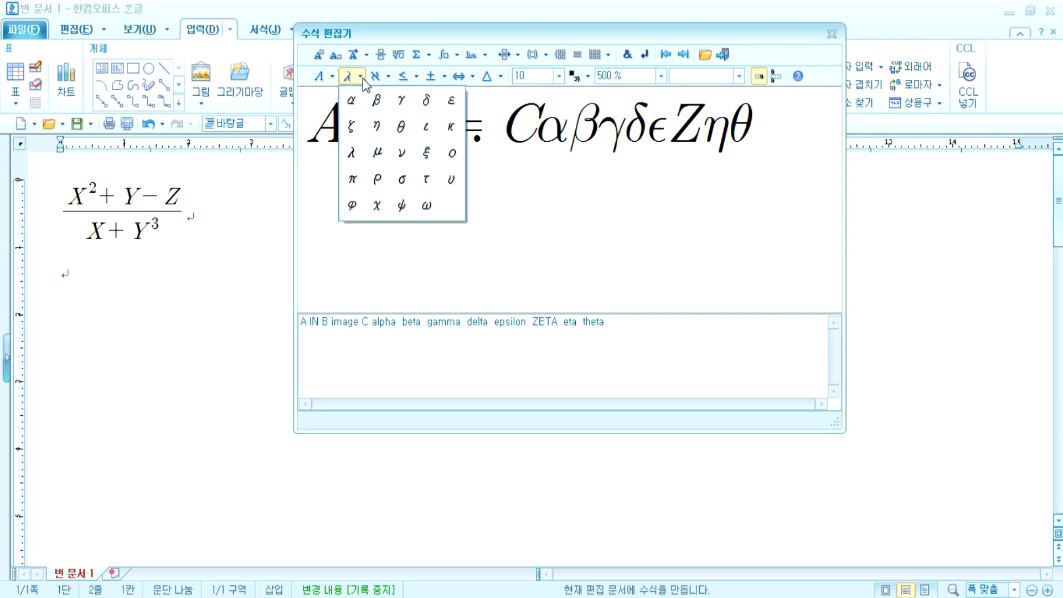
left_click(426, 129)
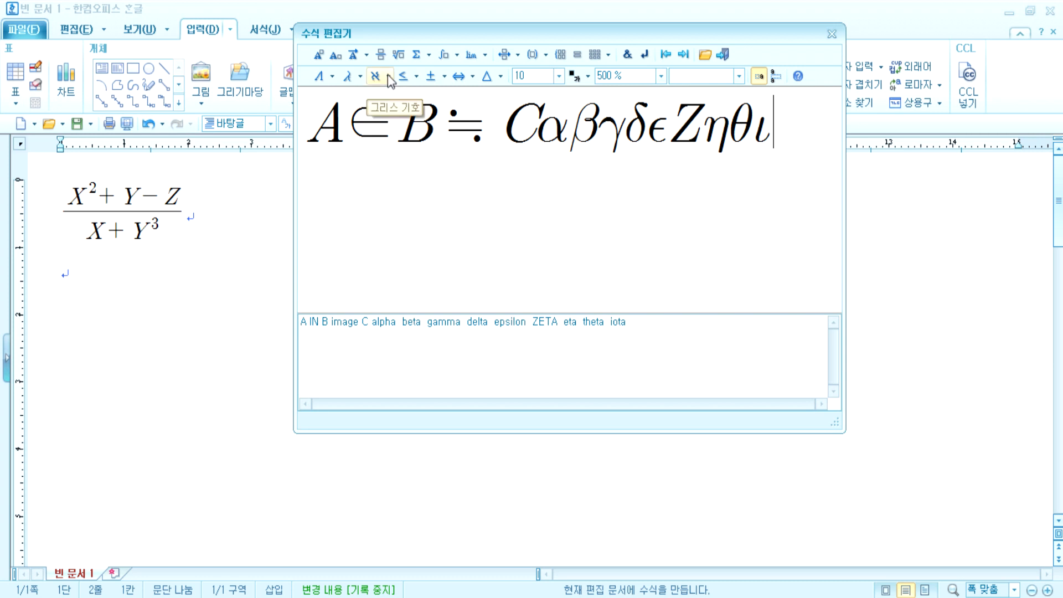
left_click(370, 79)
left_click(452, 132)
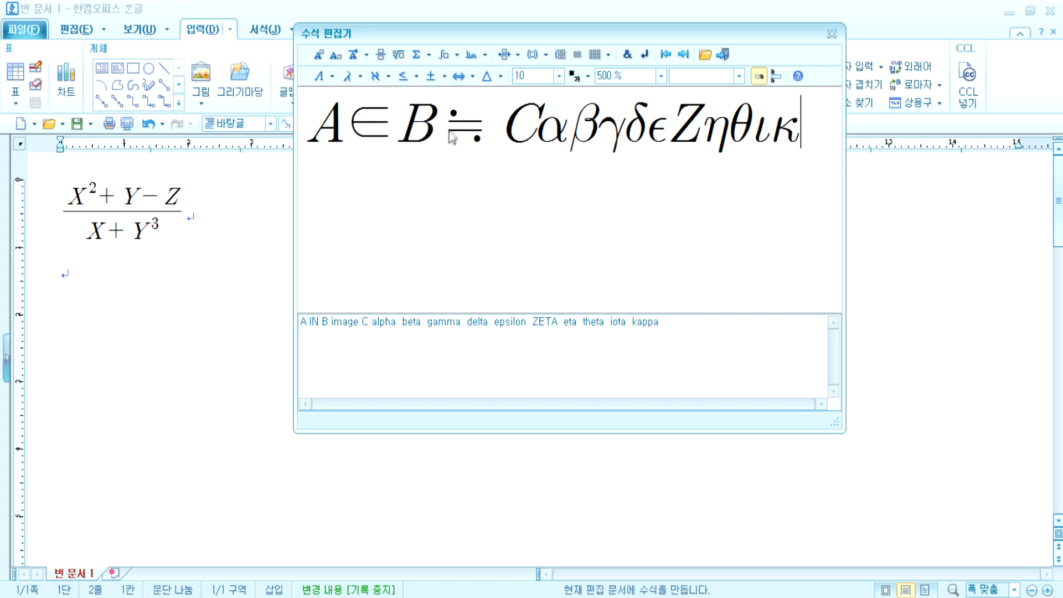
Append the lowercase Greek letters λ, μ and ν to the end of the equation
left_click(348, 77)
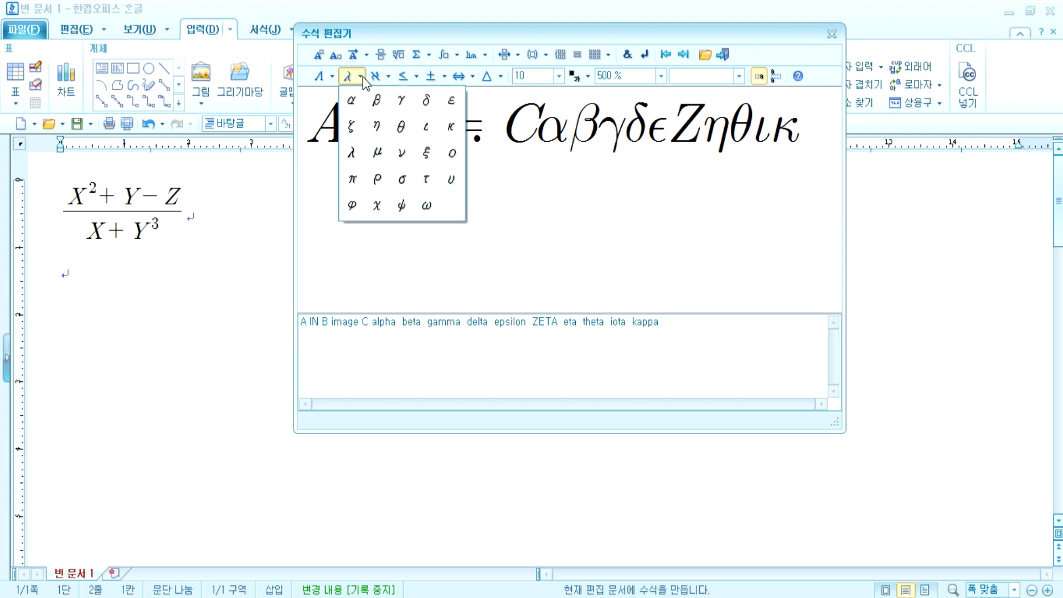
left_click(352, 153)
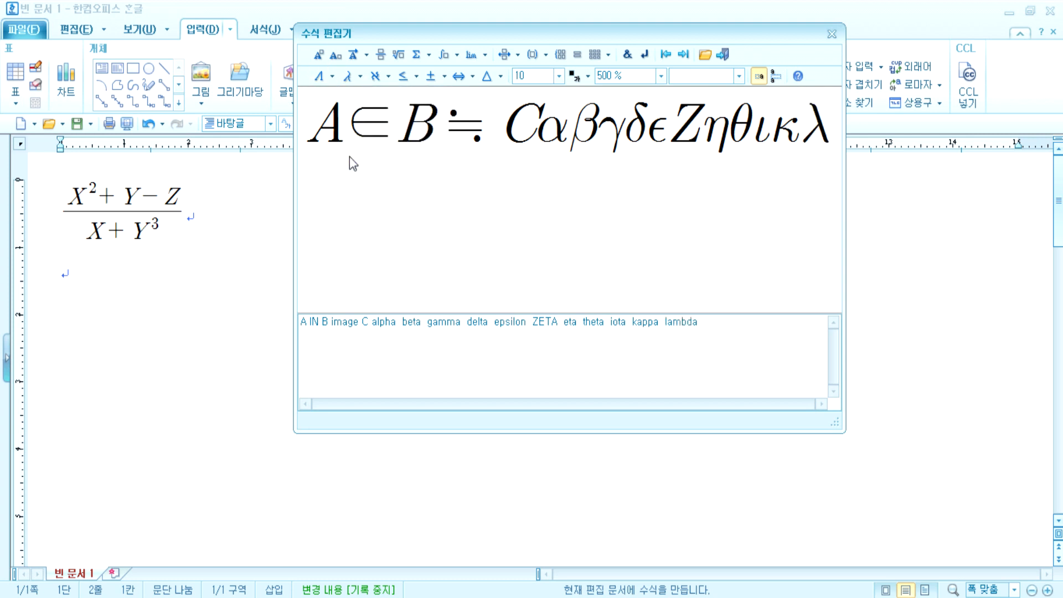
left_click(362, 78)
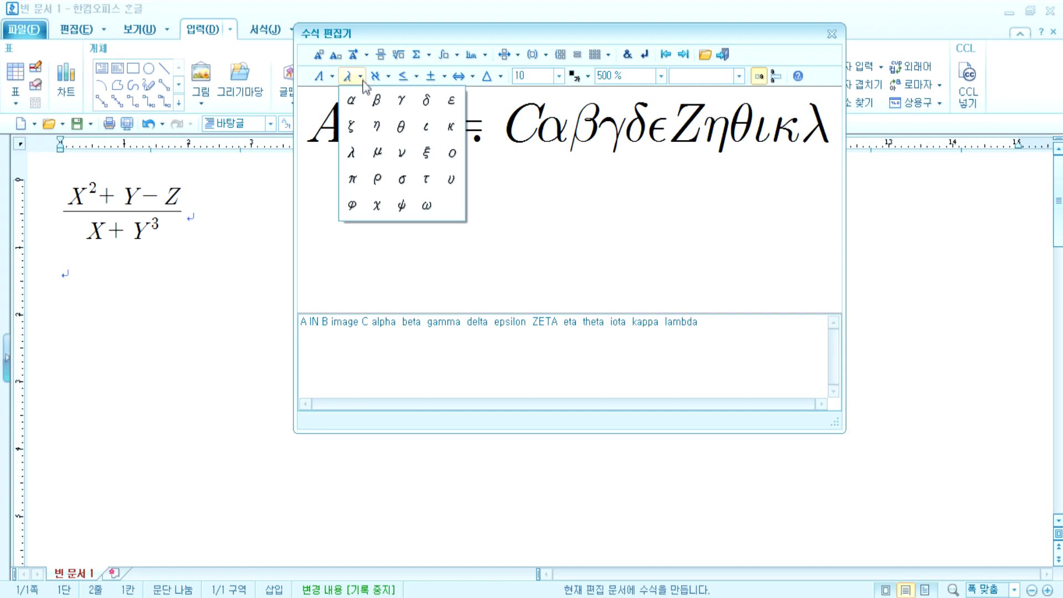
left_click(378, 153)
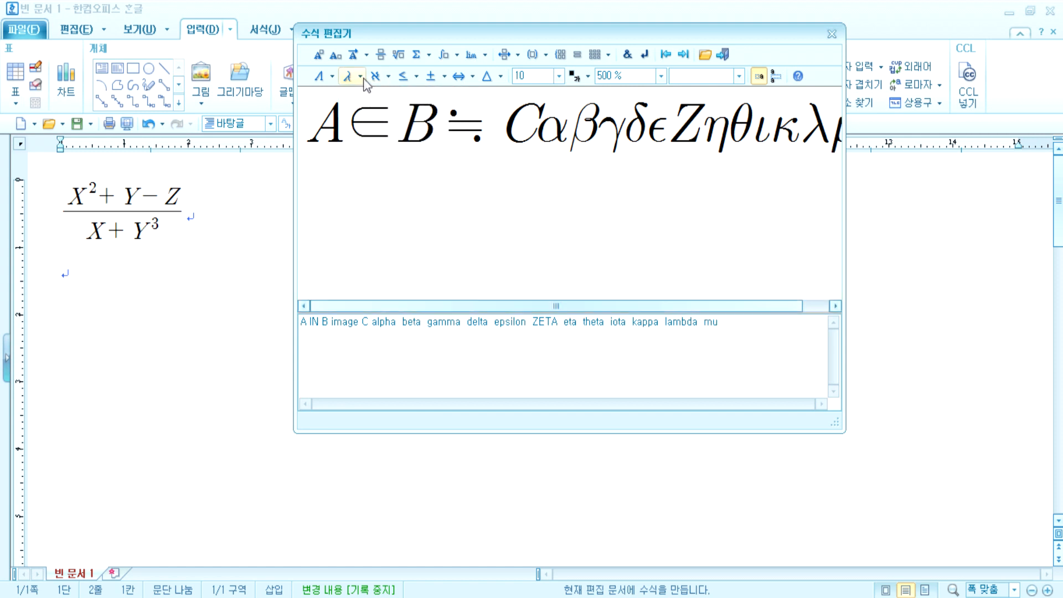
left_click(361, 78)
left_click(392, 153)
Append the lowercase Greek letters ξ, ο and π to the end of the equation
left_click(360, 77)
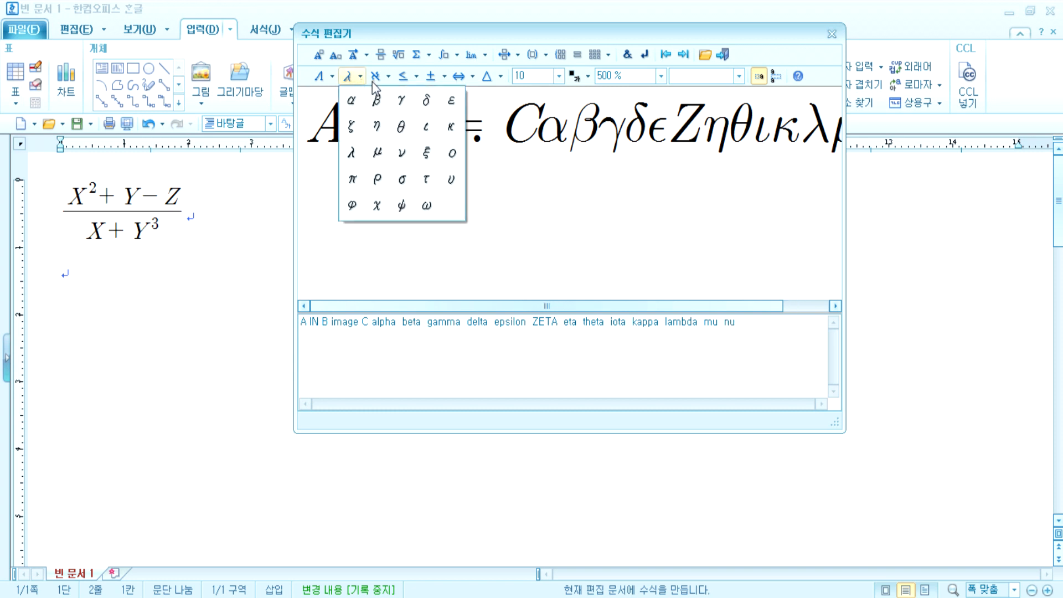
left_click(425, 156)
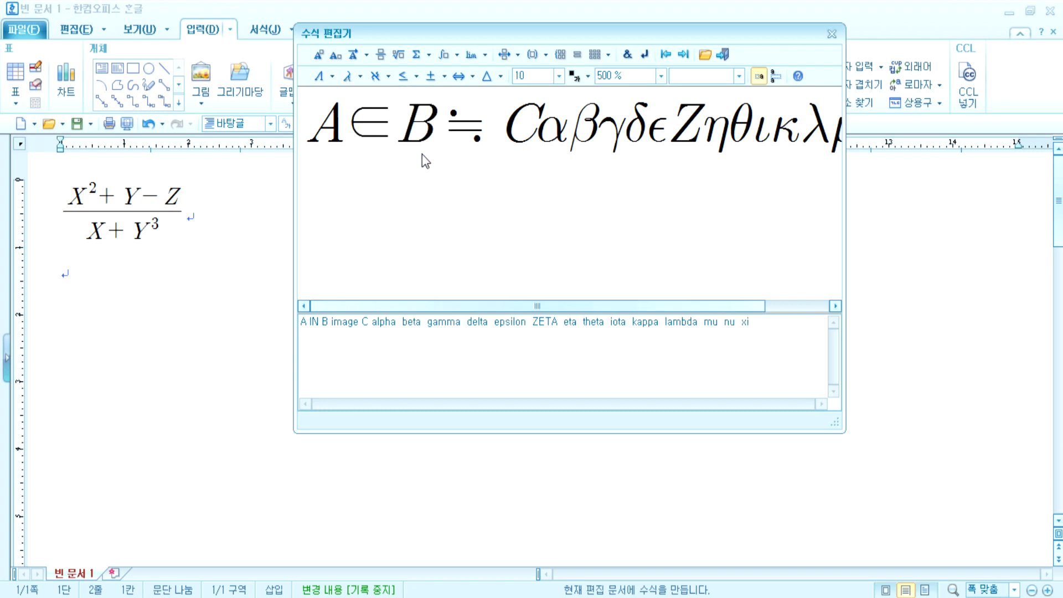
left_click(360, 76)
left_click(452, 152)
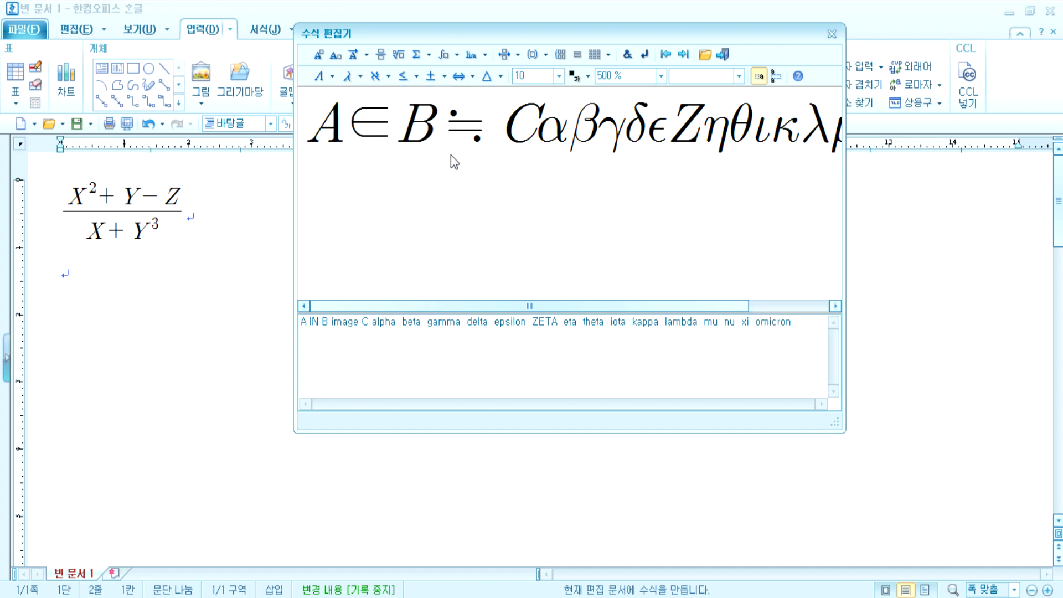
left_click(360, 77)
left_click(353, 179)
Append the uppercase Greek letter Ω and the lowercase letter φ to the end of the equation
left_click(360, 77)
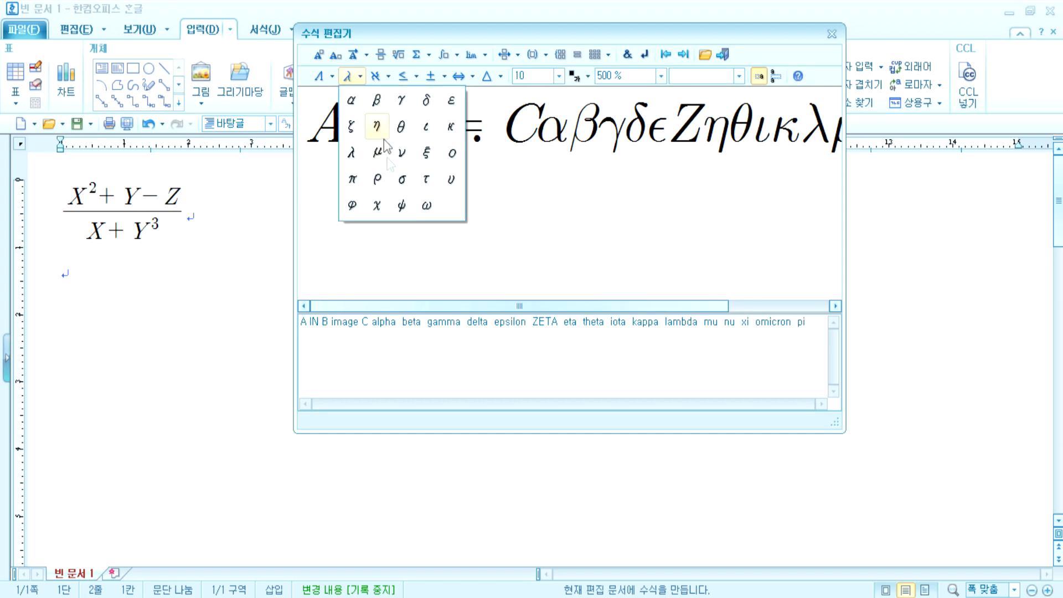
left_click(332, 77)
left_click(332, 76)
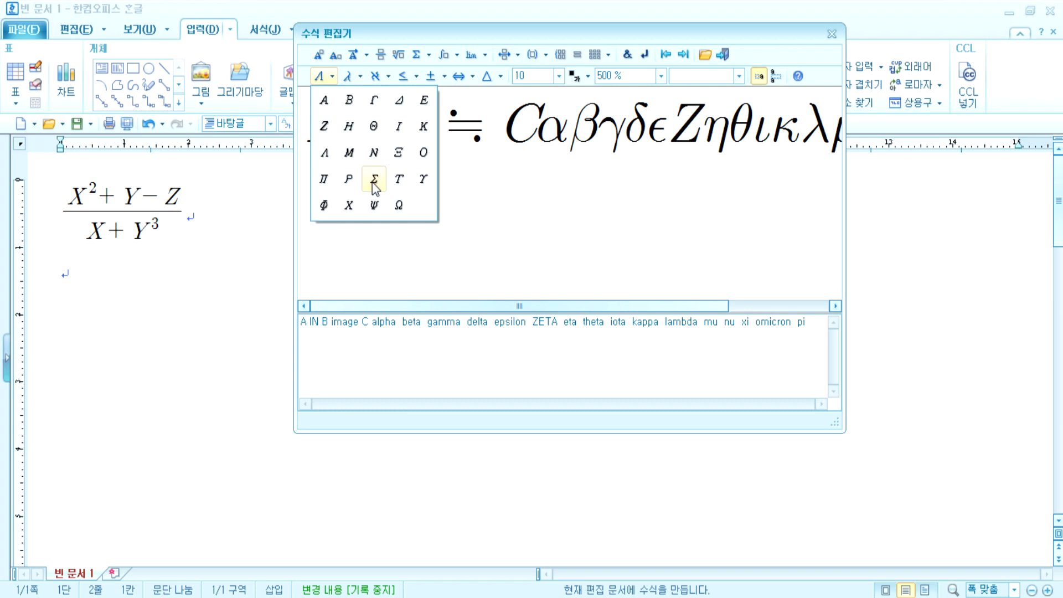
left_click(398, 206)
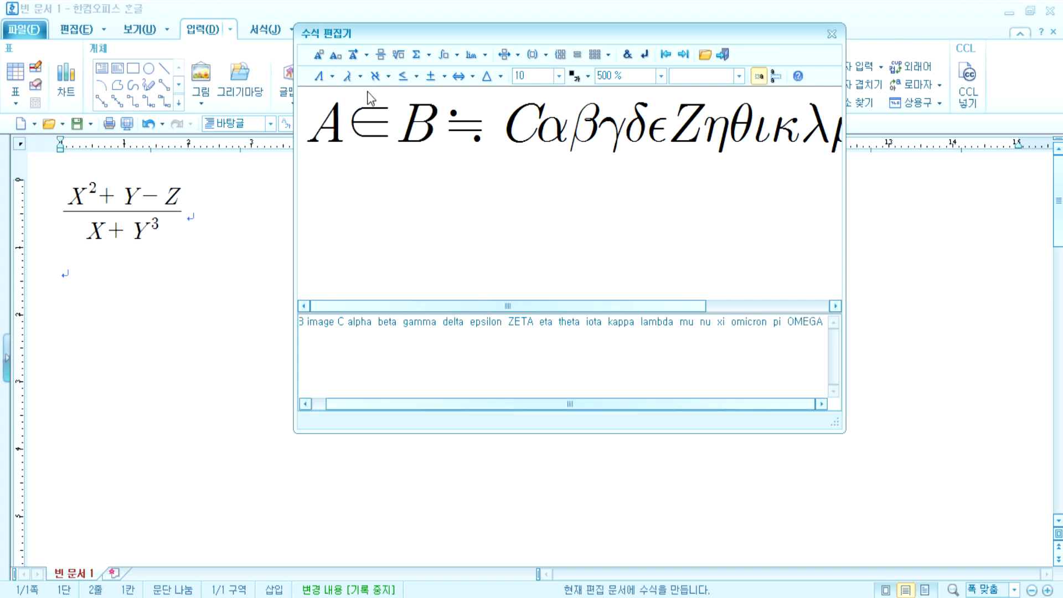
left_click(361, 77)
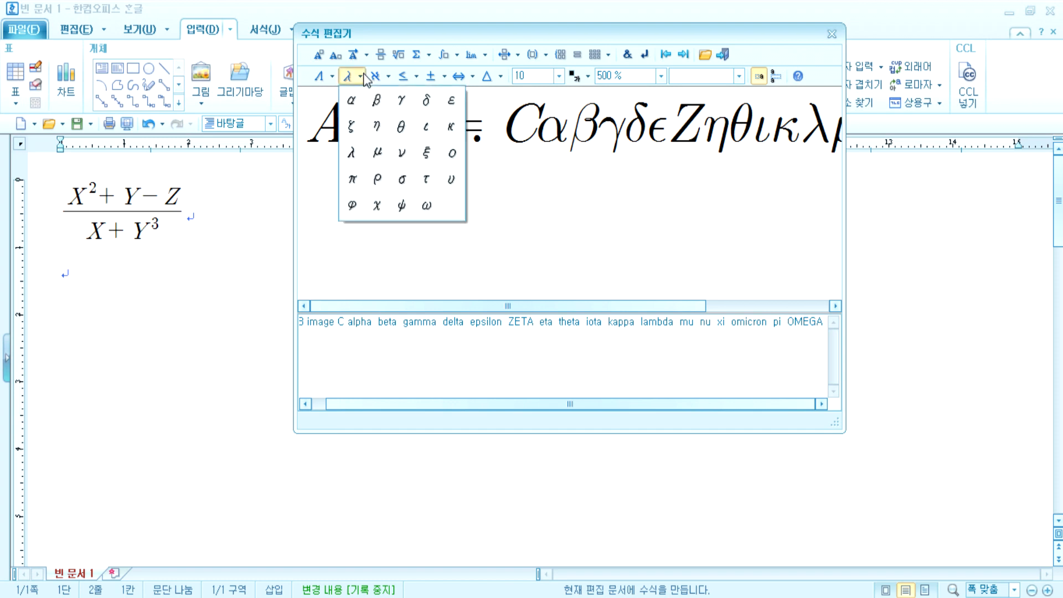
left_click(352, 207)
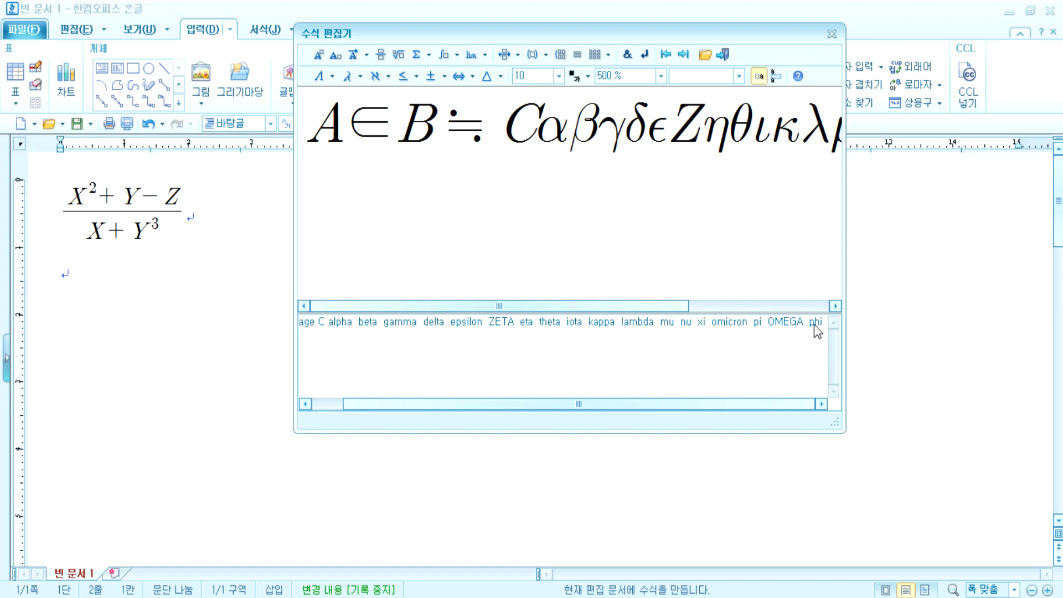
Examine the script names of the Greek letters, highlighting OMEGA and lambda in the equation's script
left_click_drag(770, 324, 801, 321)
left_click(817, 325)
left_click_drag(621, 326, 651, 326)
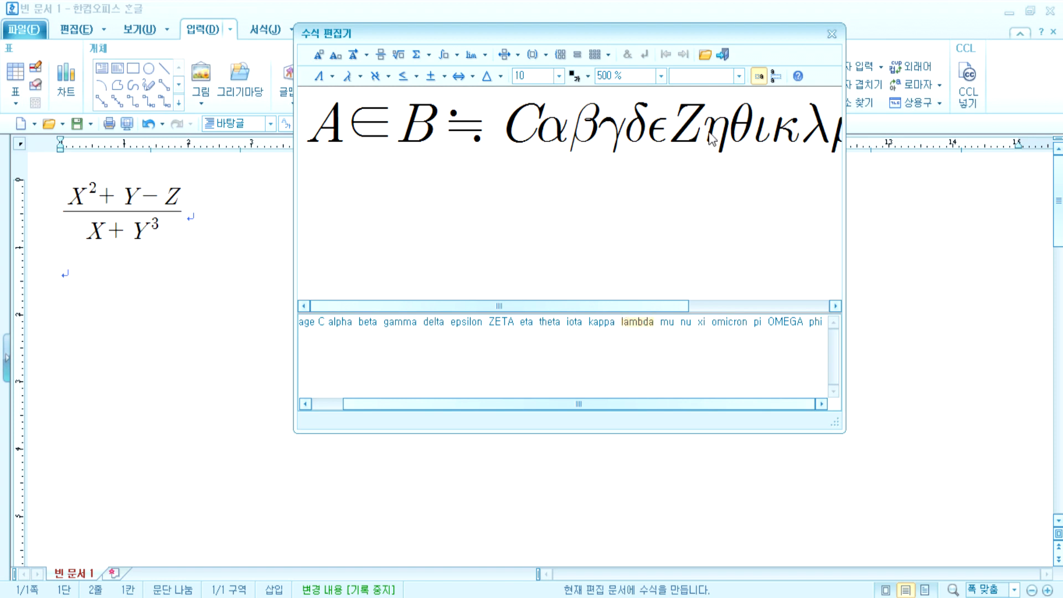
Delete all the Greek letters that follow C in the equation
left_click(515, 141)
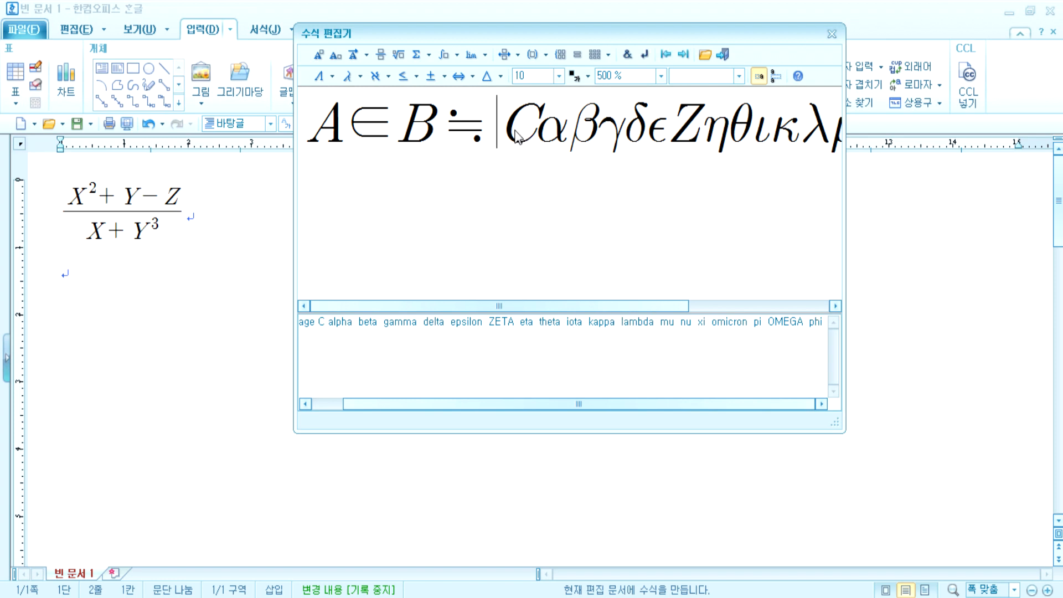
left_click(546, 136)
key("Delete")
key("Delete")
key("Delete")
key("Delete")
key("Delete")
key("Delete")
key("Delete")
key("Delete")
key("Delete")
key("Delete")
key("Delete")
key("Delete")
key("Delete")
key("Delete")
key("Delete")
key("Delete")
key("Delete")
key("Delete")
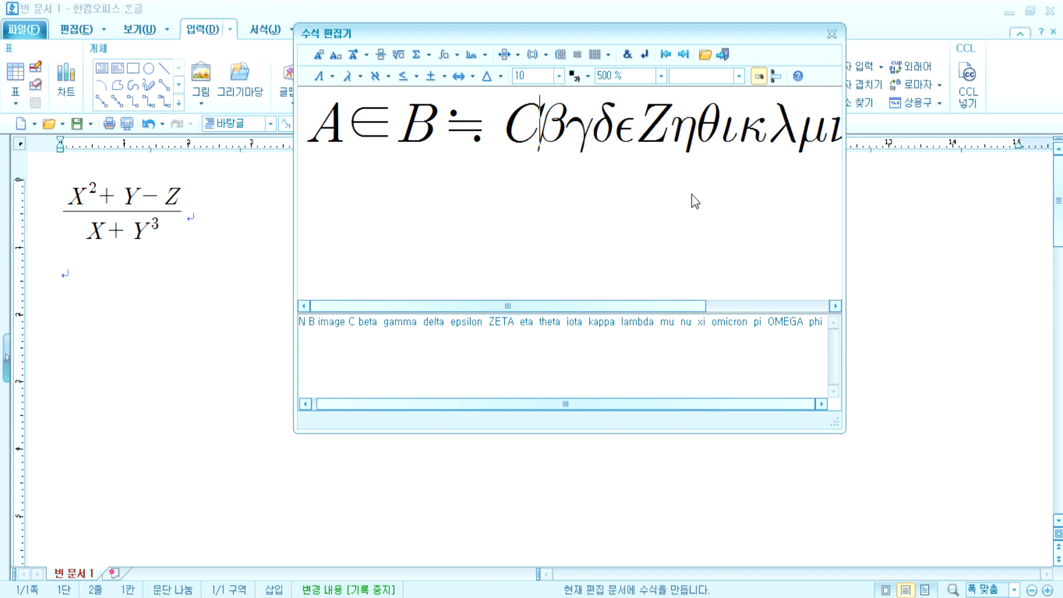
Append the special symbols aleph (ℵ) and h-bar (ħ) after C in the equation
left_click(388, 76)
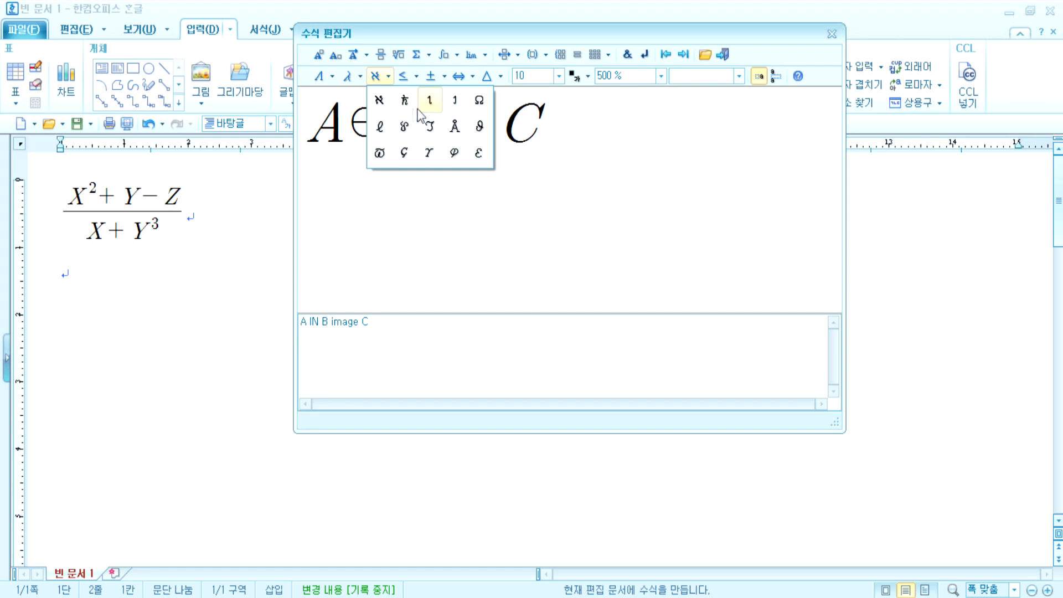
left_click(380, 101)
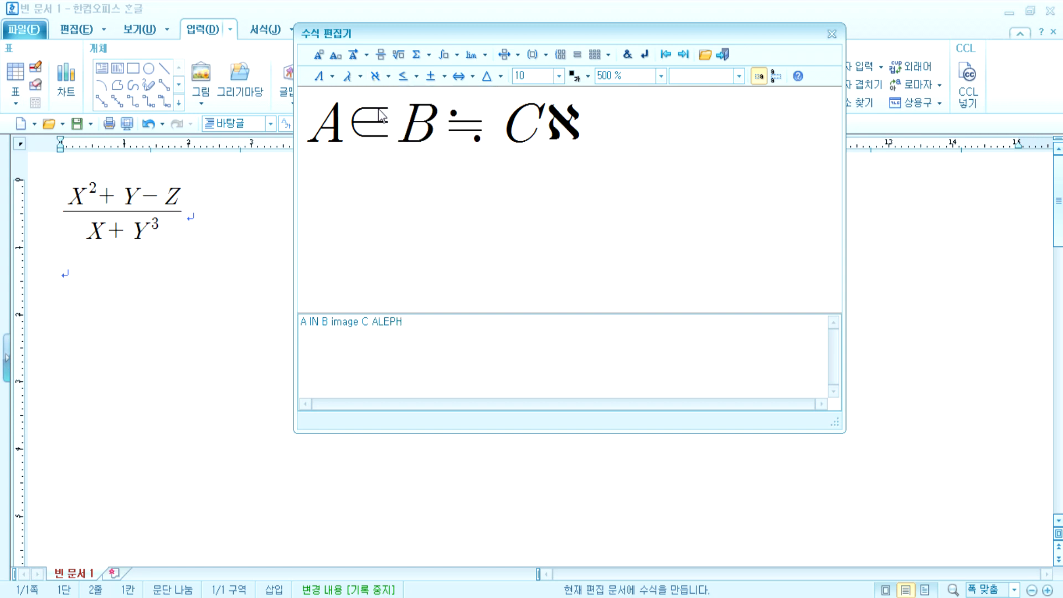
left_click(357, 77)
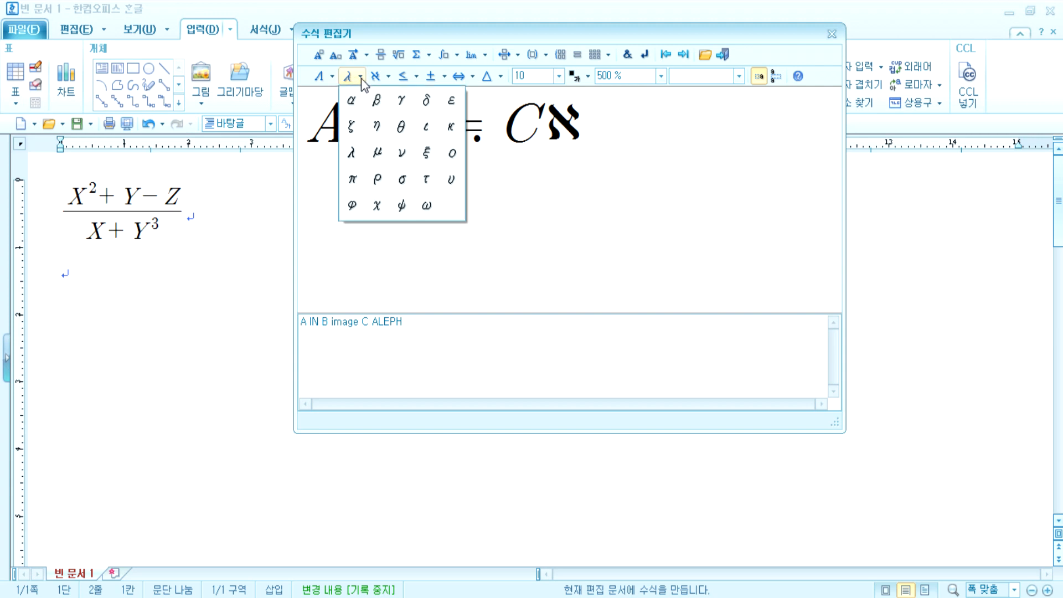
left_click(388, 77)
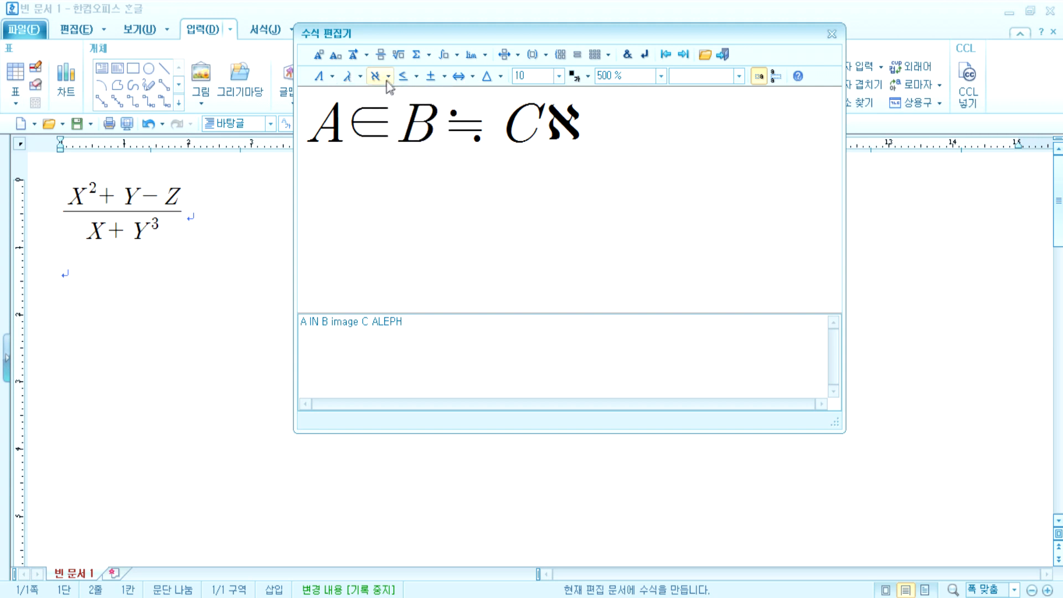
left_click(405, 100)
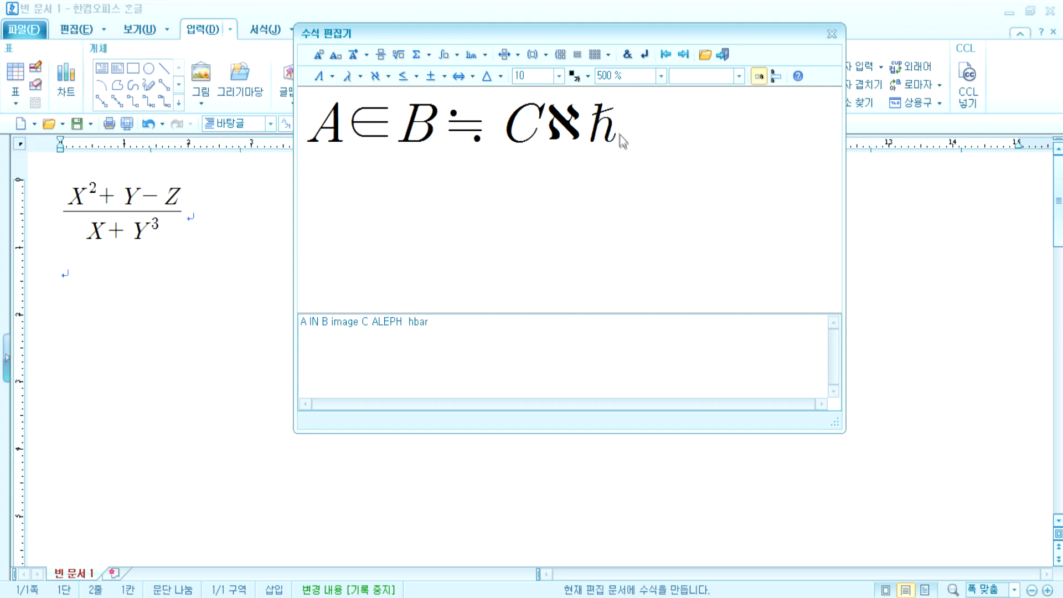
Append the special symbols Ω and ℓ after h-bar in the equation
left_click(388, 77)
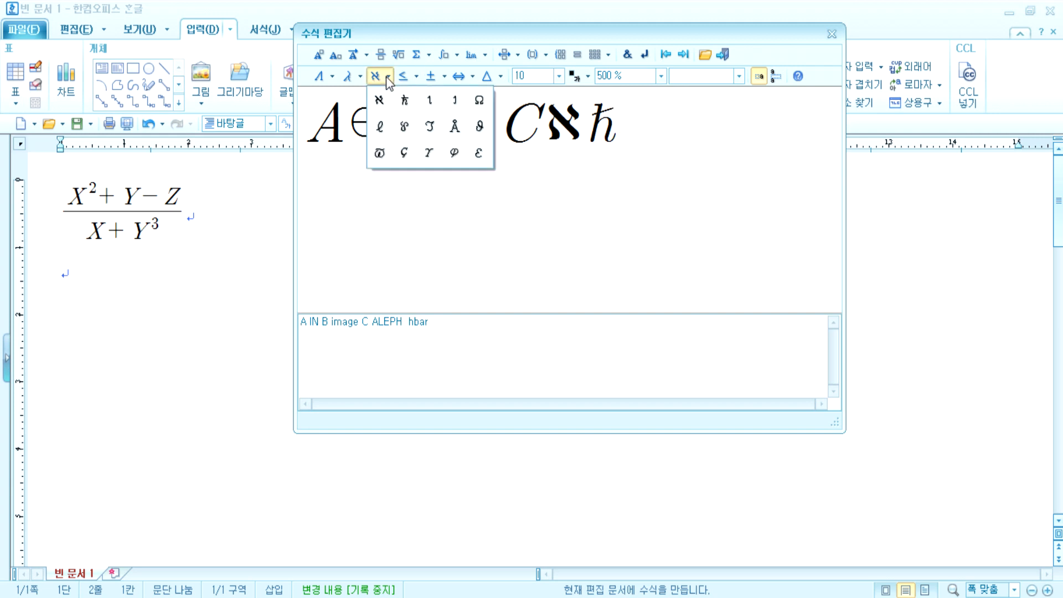
left_click(479, 101)
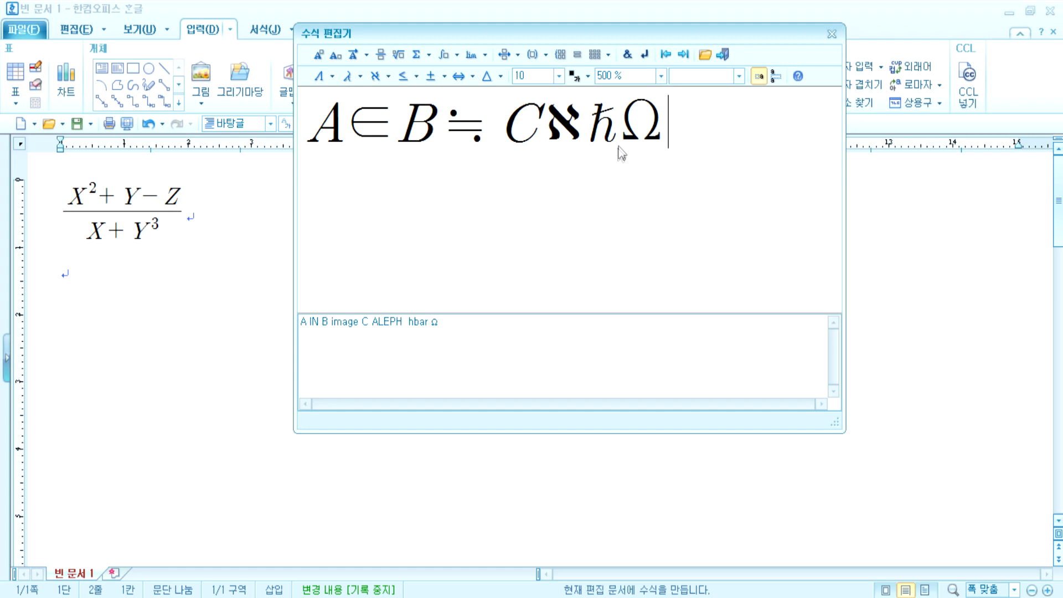
left_click(390, 77)
left_click(381, 136)
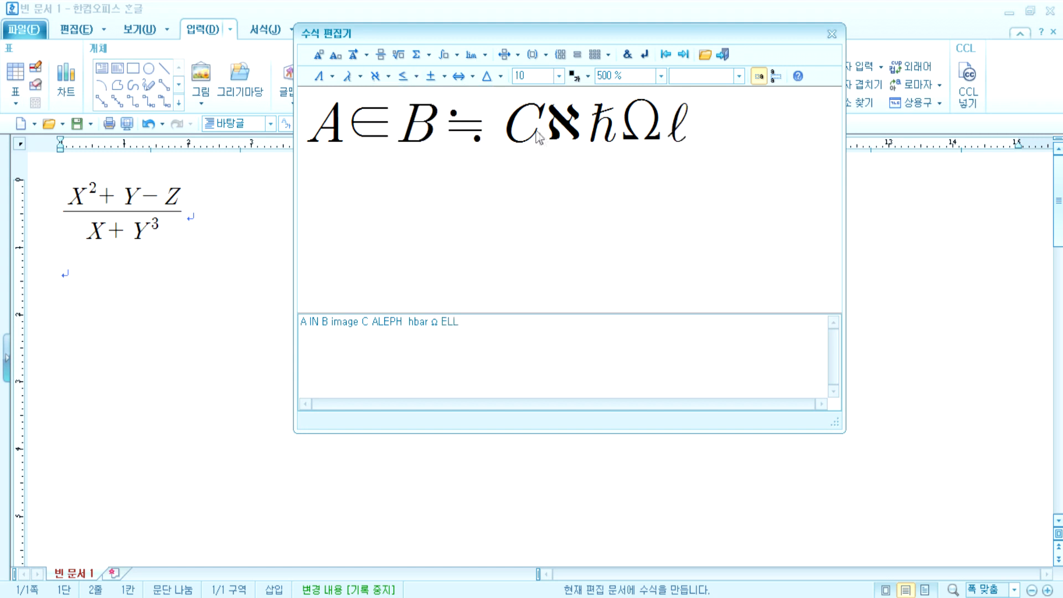
Delete the special symbols ℵ, ħ, Ω and ℓ that follow C in the equation
left_click_drag(547, 130, 774, 151)
left_click(776, 150)
left_click_drag(551, 130, 685, 141)
key("Delete")
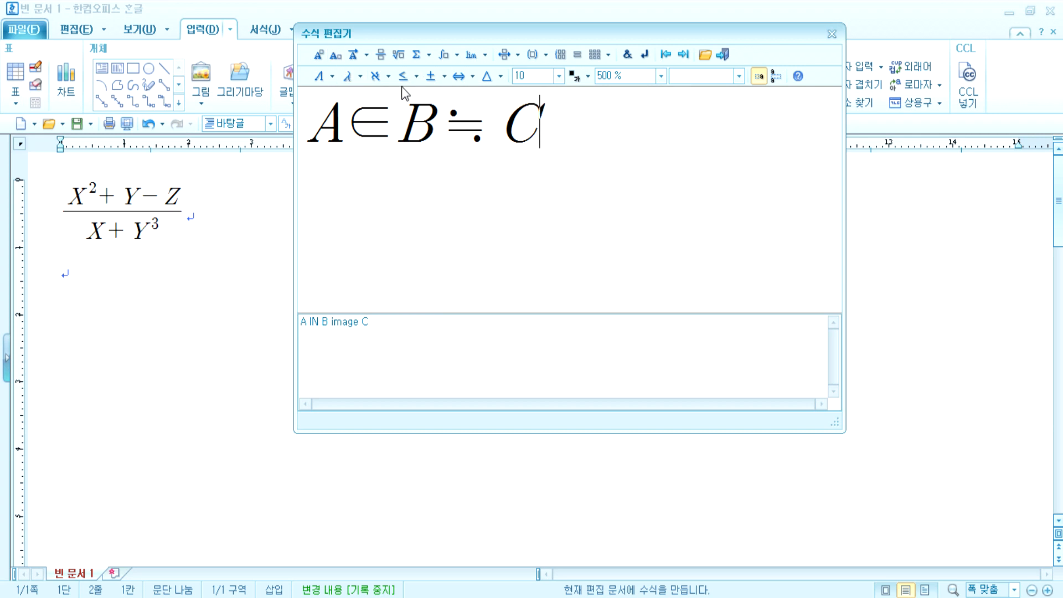
Try a single integral template with limits after C in the equation and delete it again
left_click(458, 55)
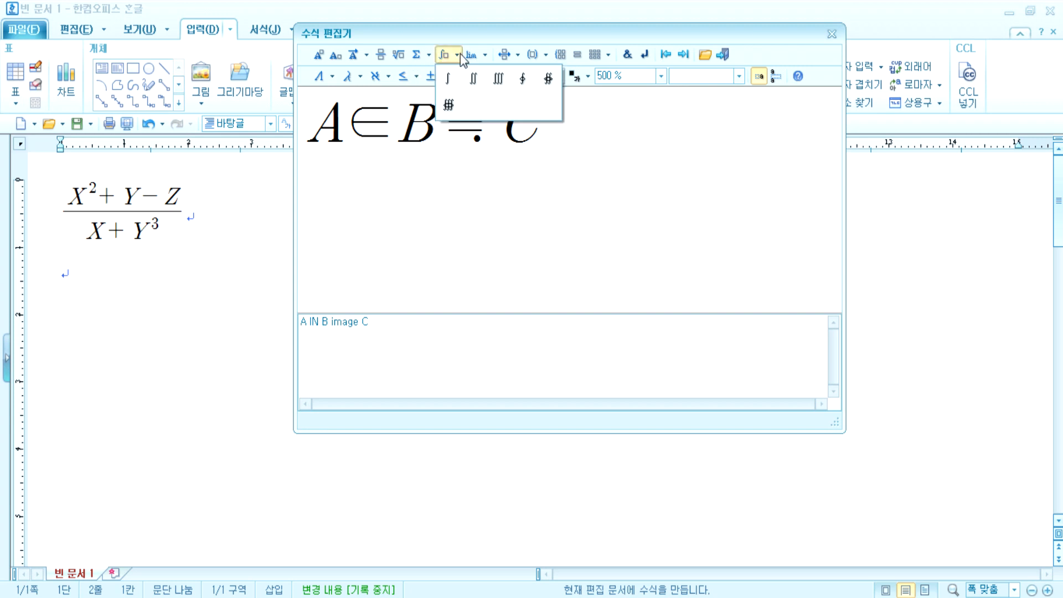
left_click(457, 81)
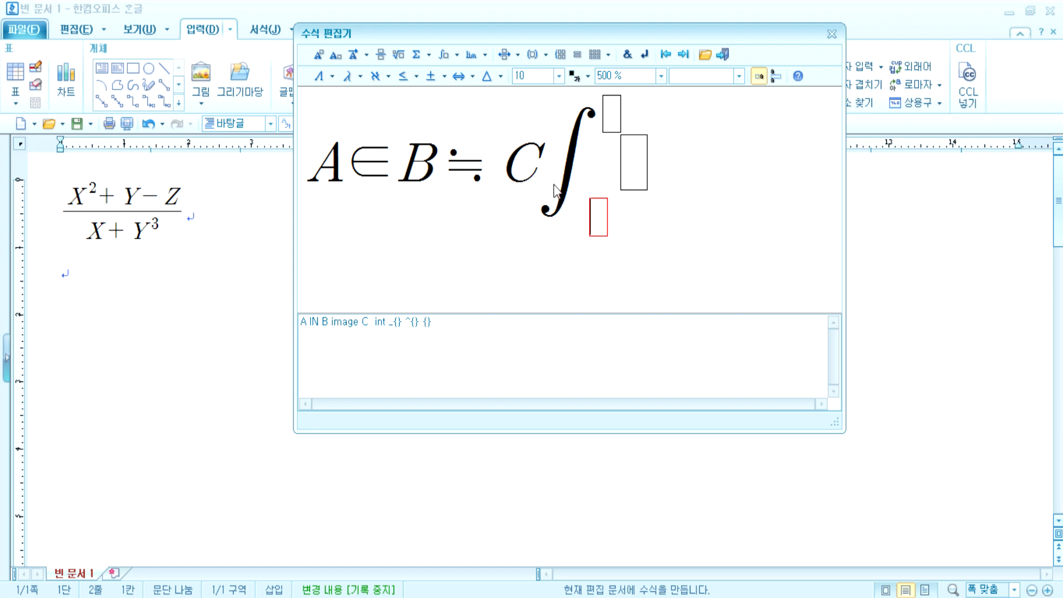
left_click(566, 153)
key("Delete")
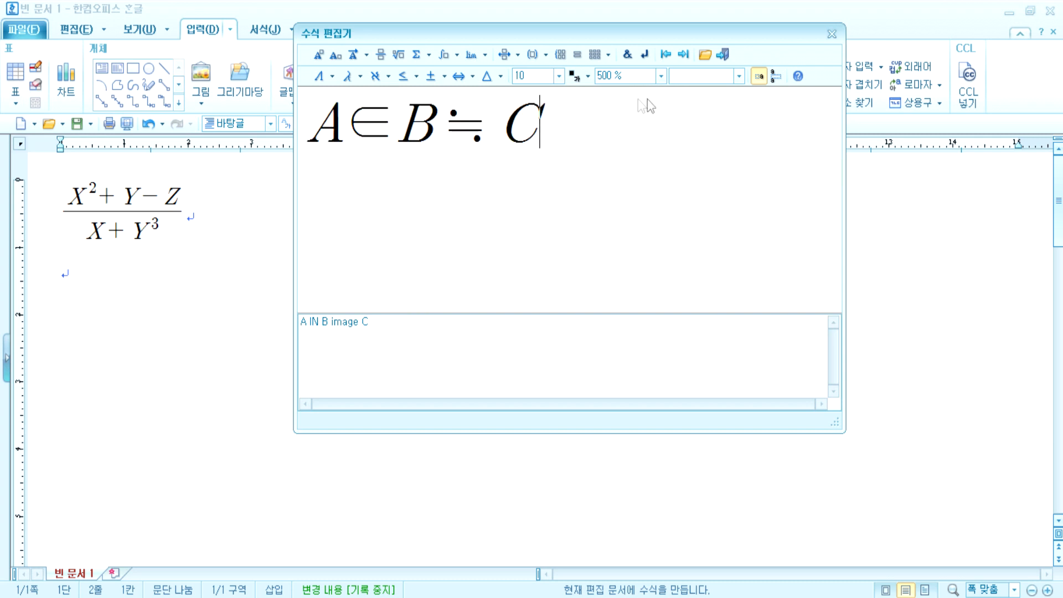
Try a summation template with upper and lower limits after C and remove it again
left_click(429, 55)
left_click(421, 79)
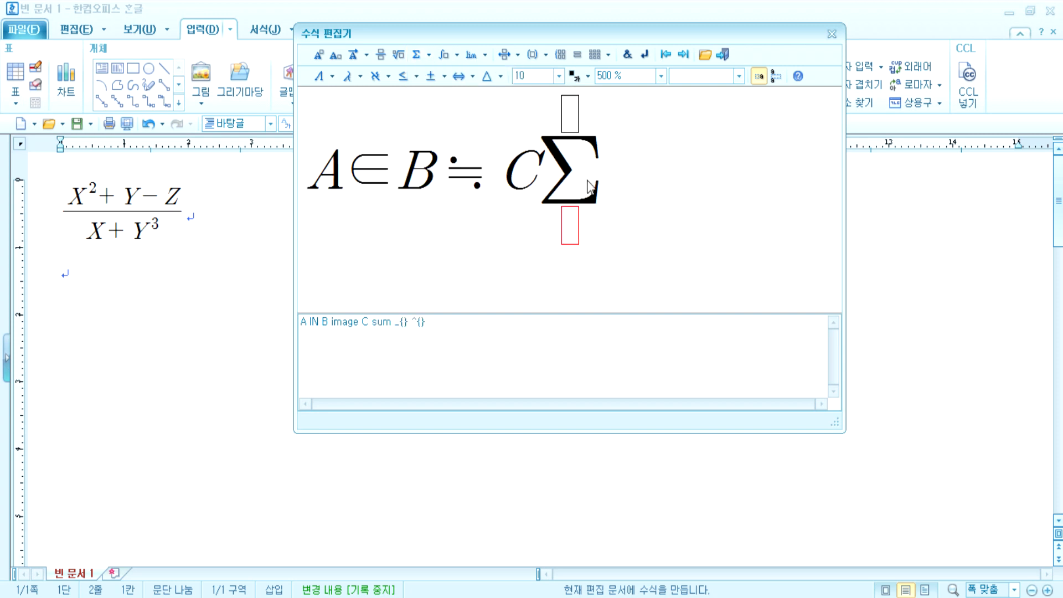
left_click(548, 195)
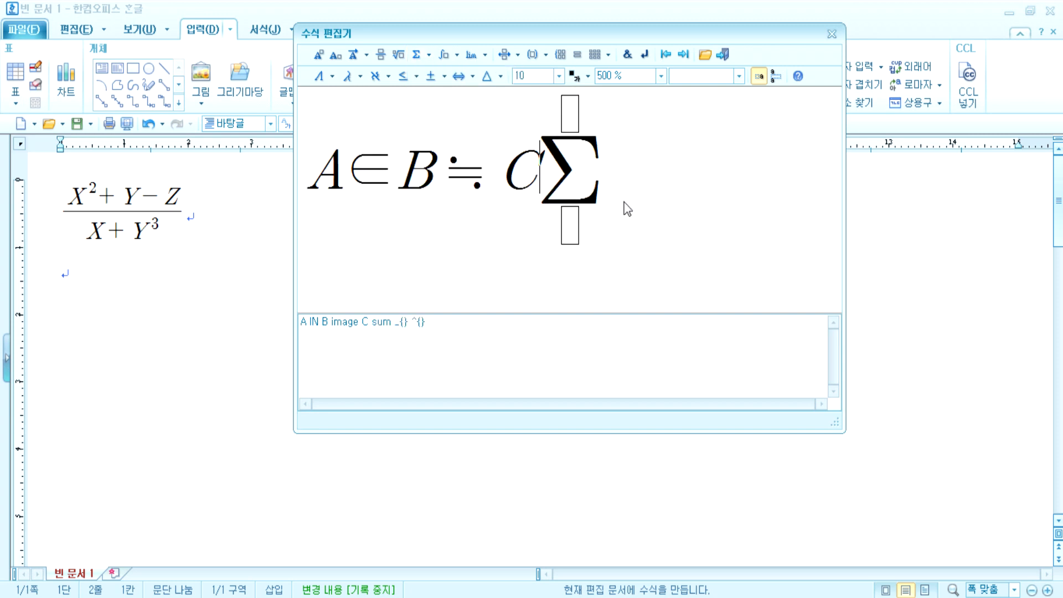
key("Delete")
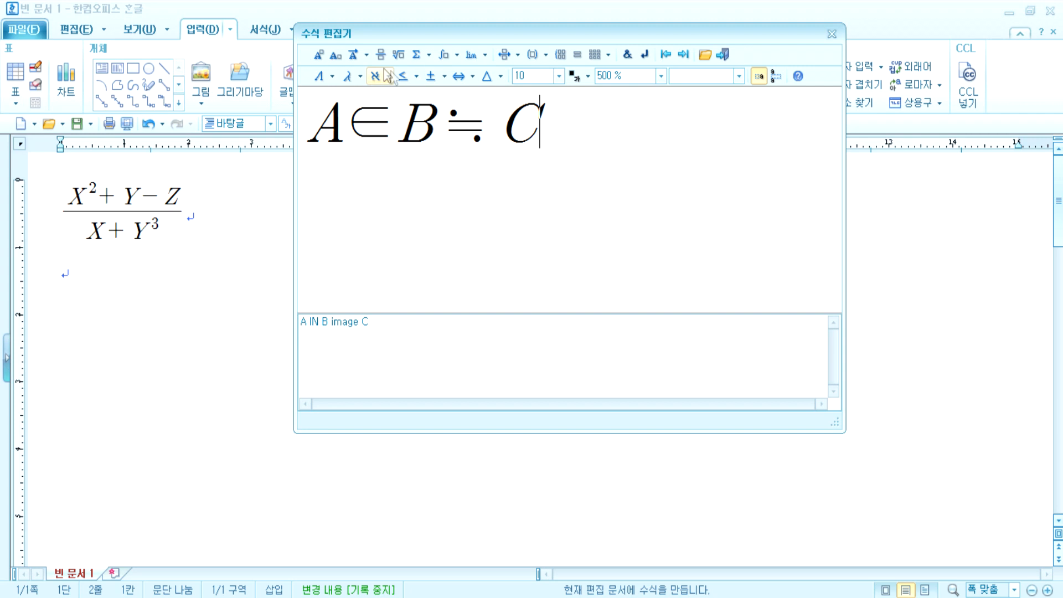
left_click(366, 55)
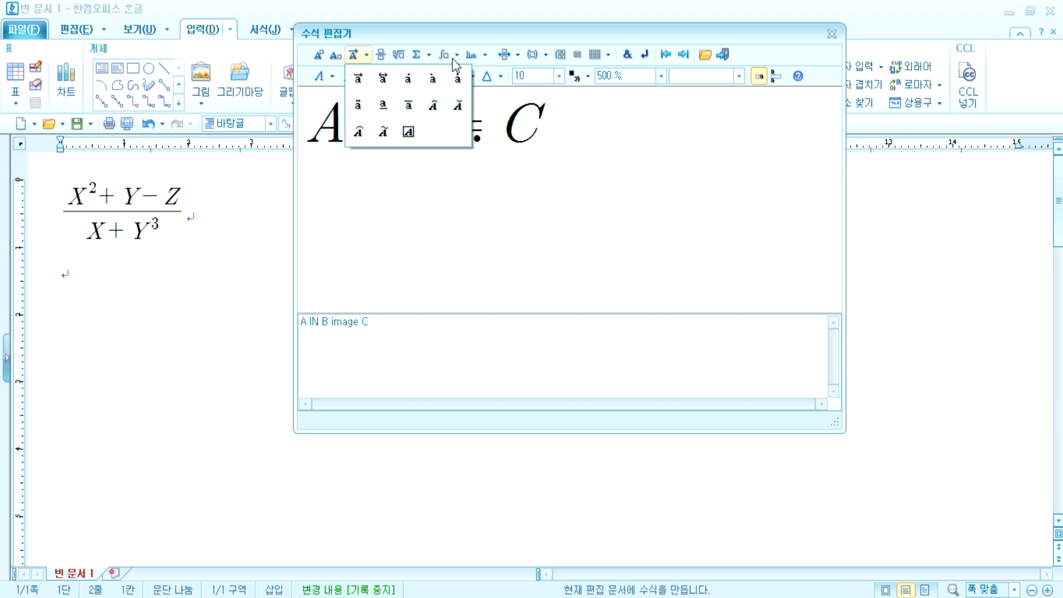
left_click(487, 57)
left_click(487, 58)
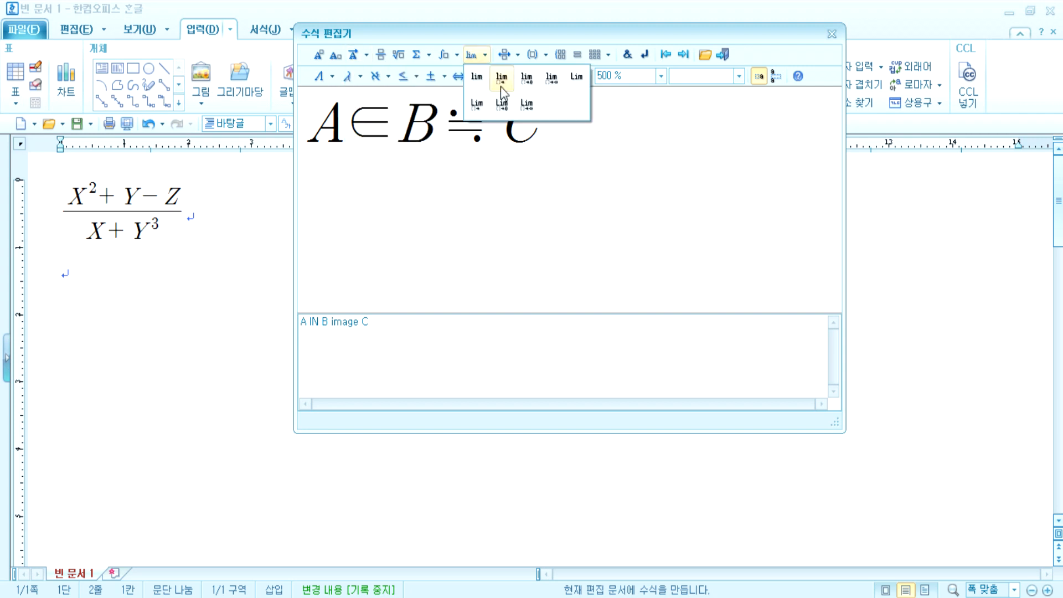
left_click(519, 57)
left_click(543, 58)
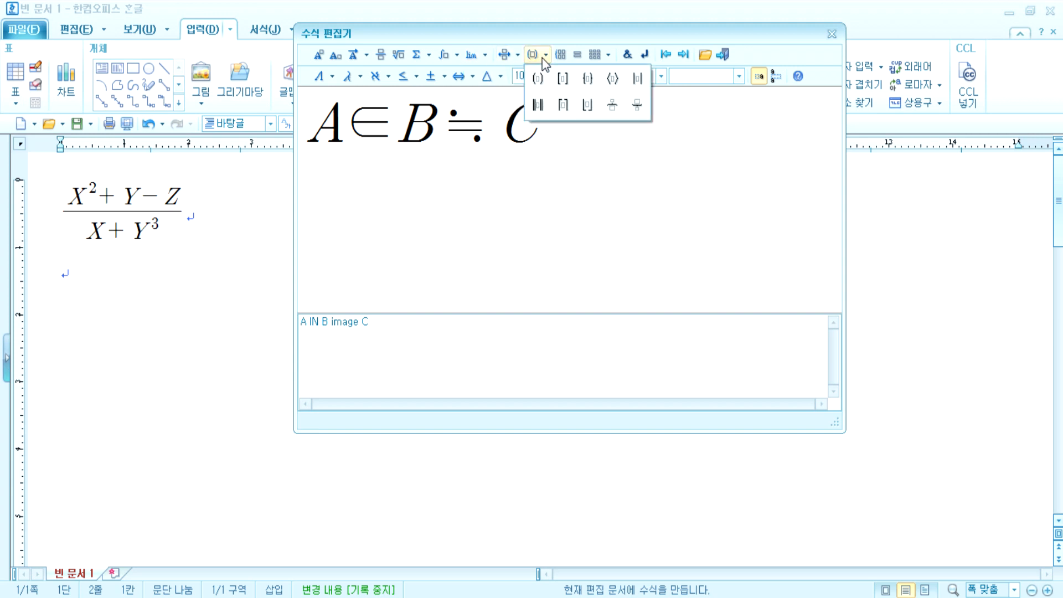
Try a 2×2 matrix in round brackets after C in the equation and delete it again
left_click(607, 56)
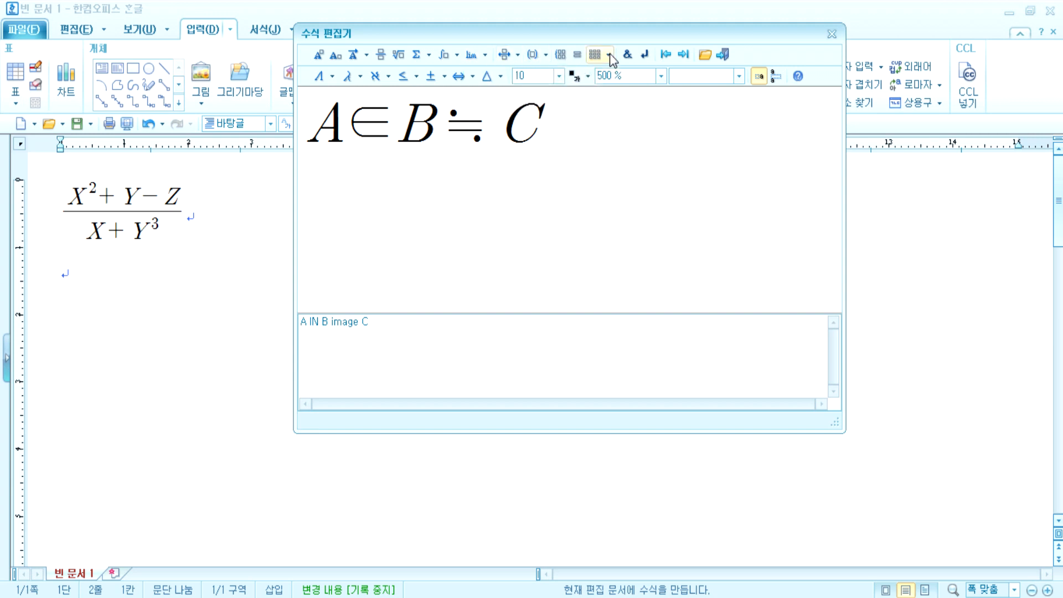
left_click(608, 56)
left_click(630, 88)
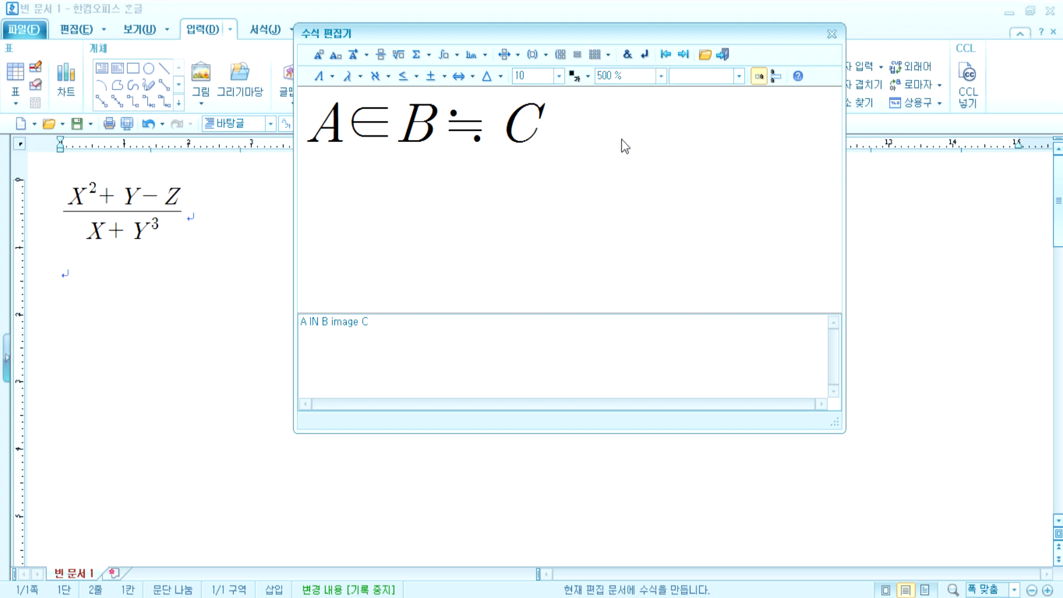
left_click(551, 175)
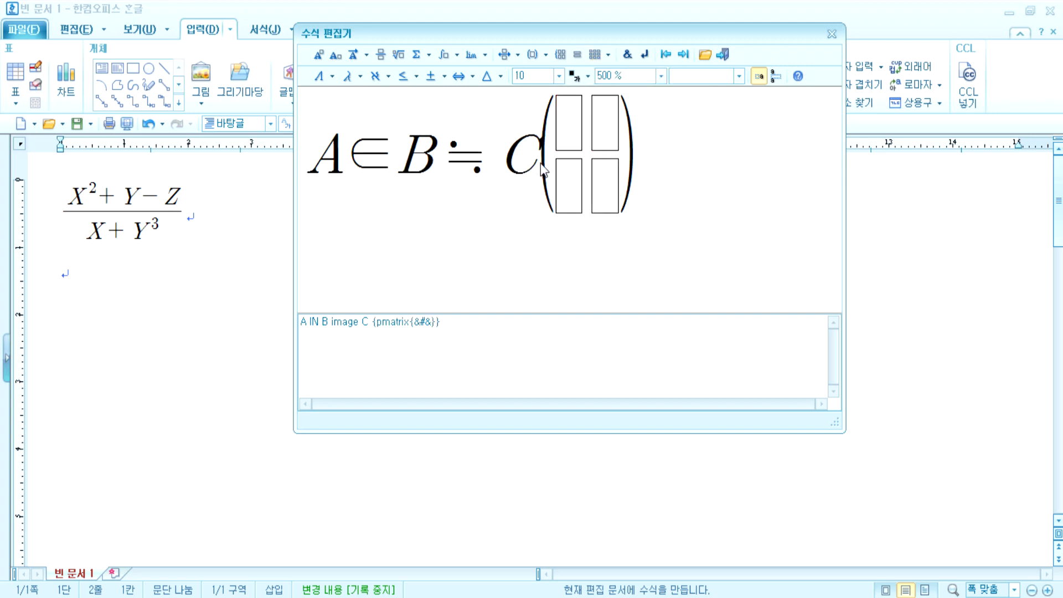
key("Delete")
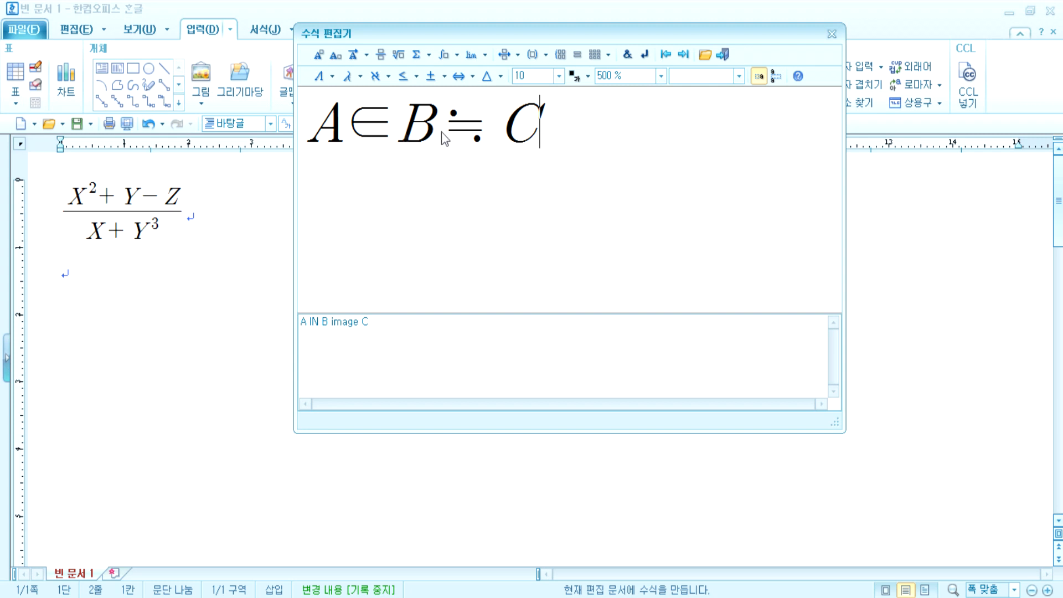
Insert the finished equation A∈B≒C into the document and add two blank paragraphs below it
left_click_drag(308, 127, 563, 146)
left_click(517, 154)
left_click(723, 55)
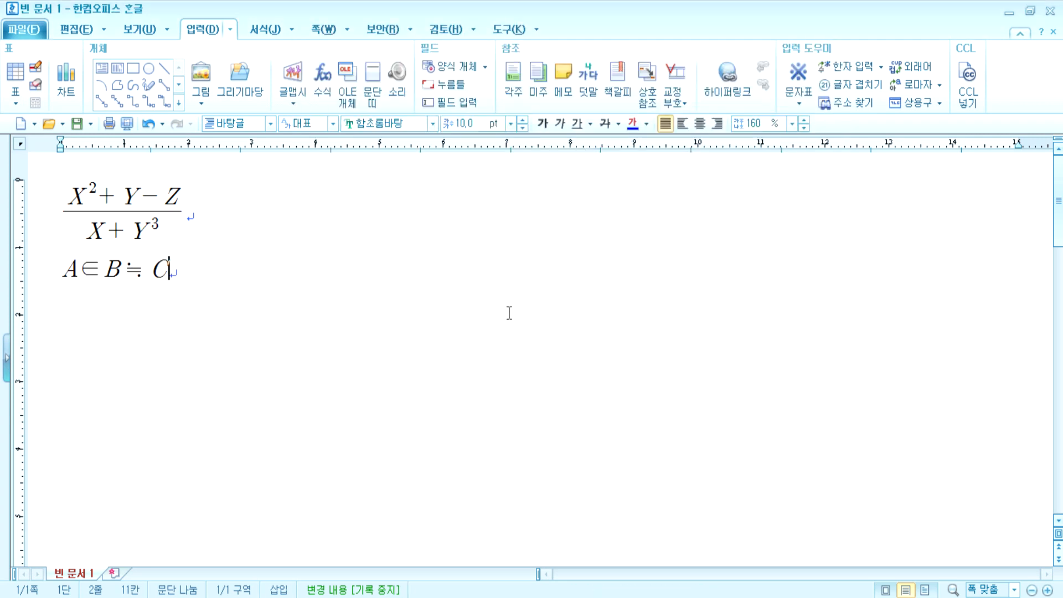
key("Return")
key("Return")
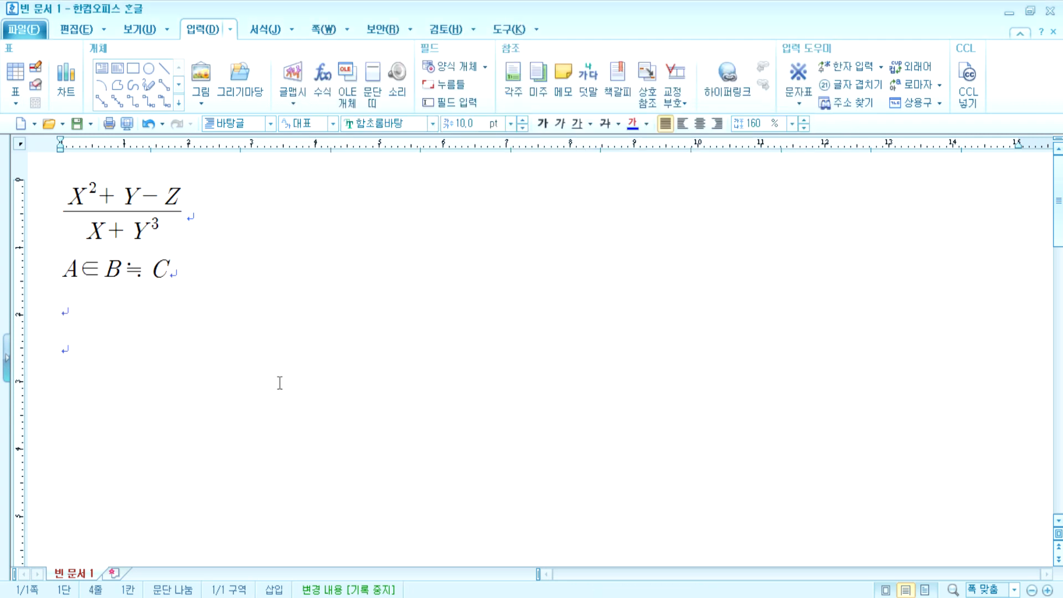
Reopen the fraction equation in the equation editor, return to the document and place the cursor in the last blank paragraph
left_click(112, 311)
double_click(142, 213)
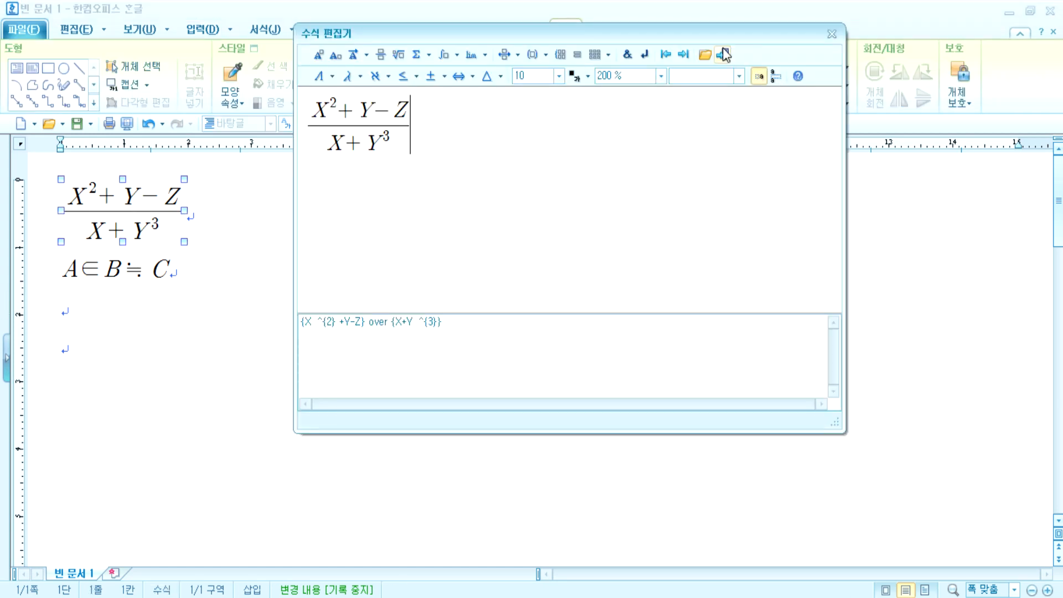
left_click(723, 54)
left_click(199, 381)
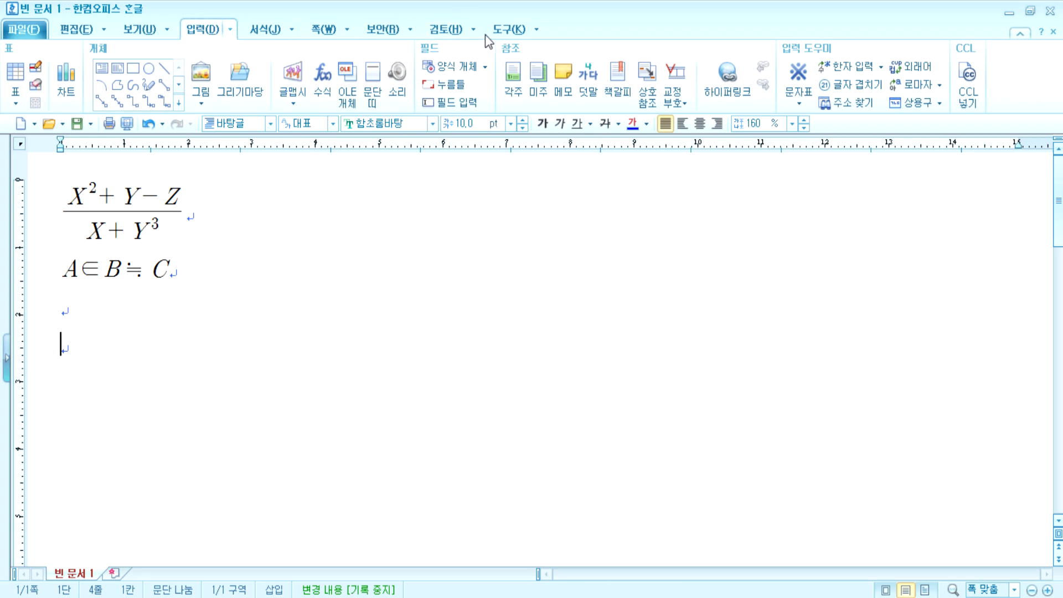
Show the label tool among the document tools
left_click(504, 31)
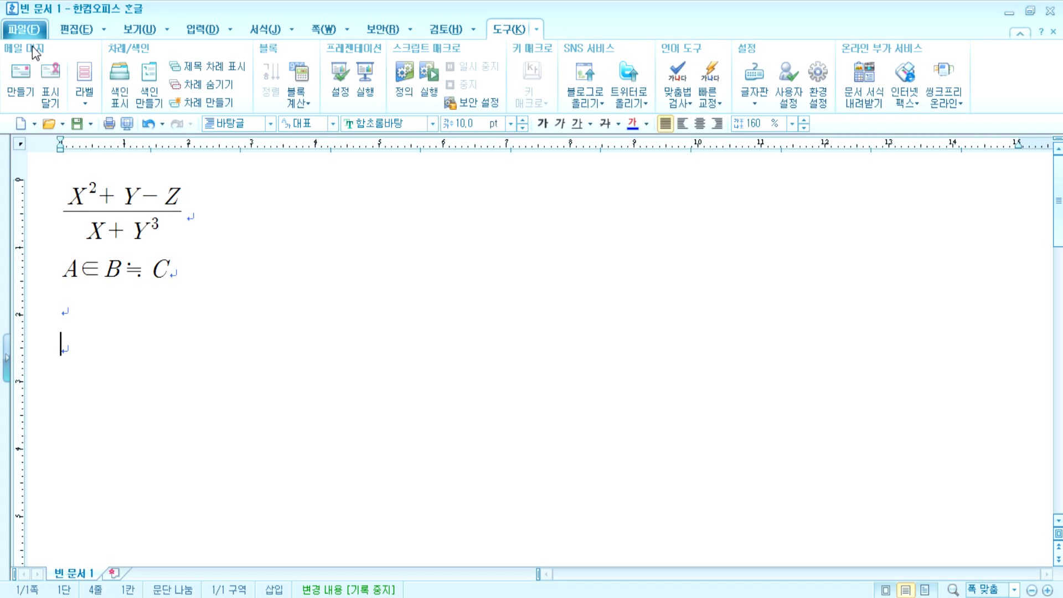
left_click(83, 103)
left_click(84, 103)
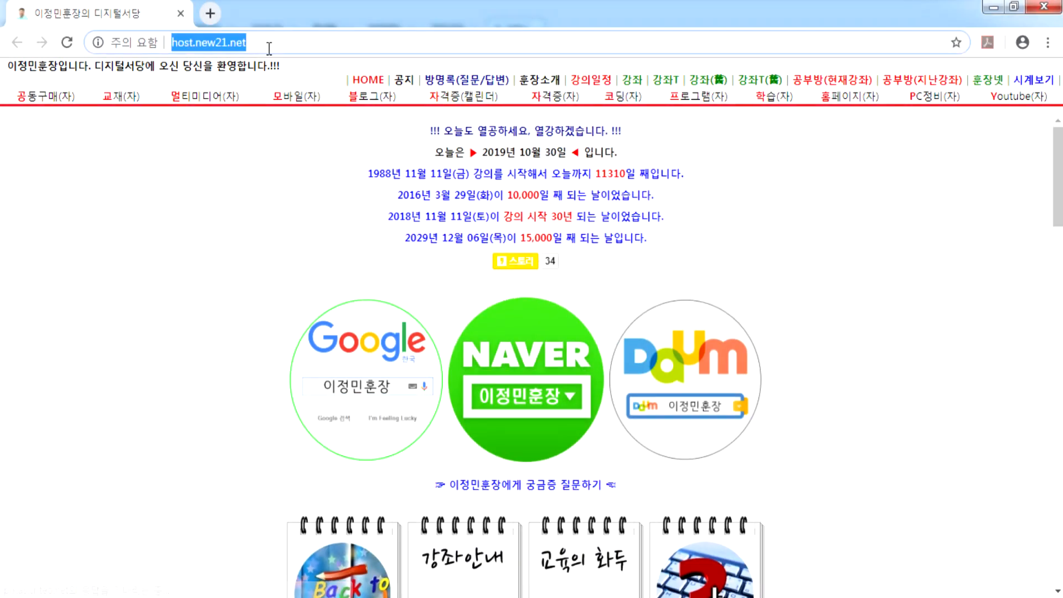
Switch to Chrome, search the web for "폼텍" and open the software download section of formtec.co.kr
type("폼텍")
key("Return")
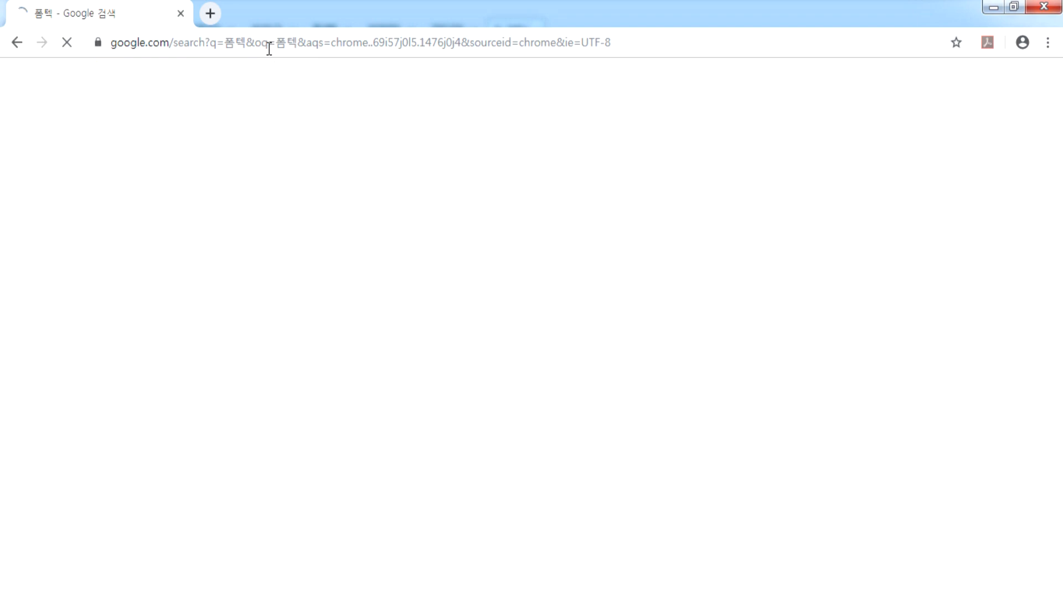
left_click(198, 211)
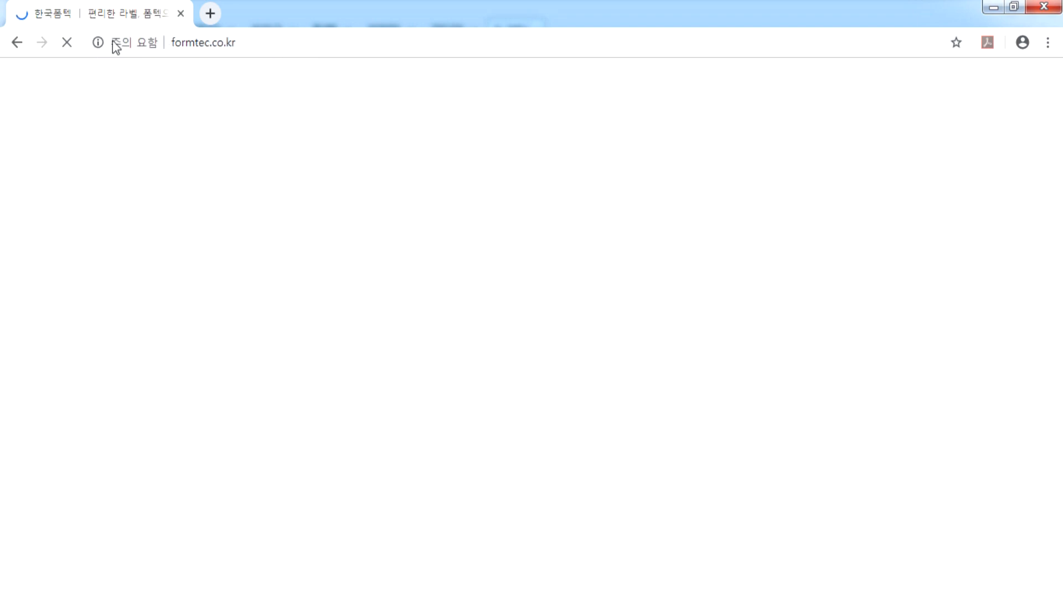
scroll(231, 207, "down", 5)
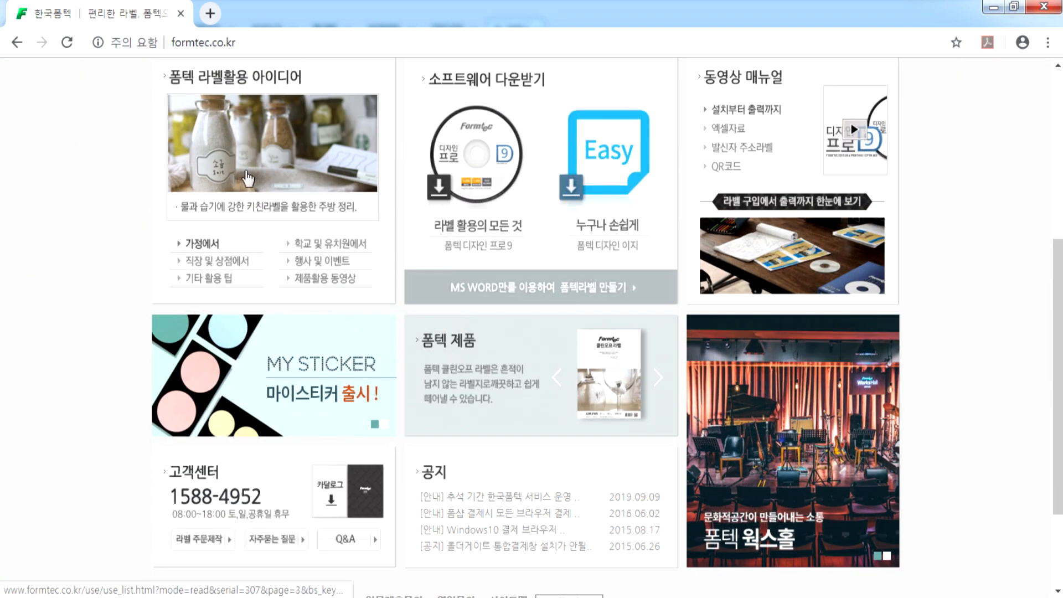
scroll(250, 176, "up", 3)
mouse_move(456, 217)
scroll(652, 305, "down", 1)
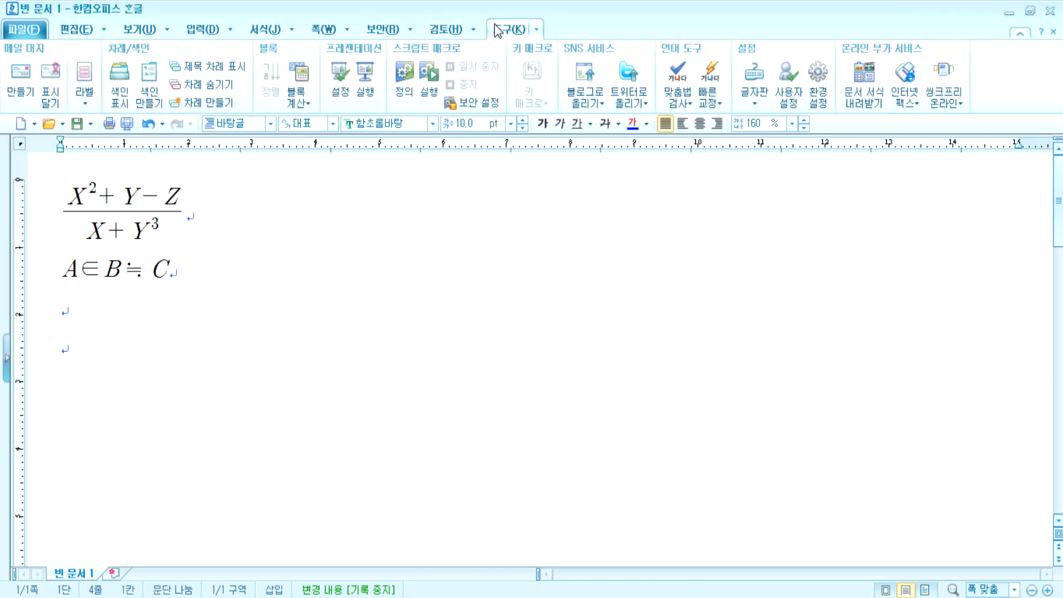
left_click(84, 91)
left_click(108, 350)
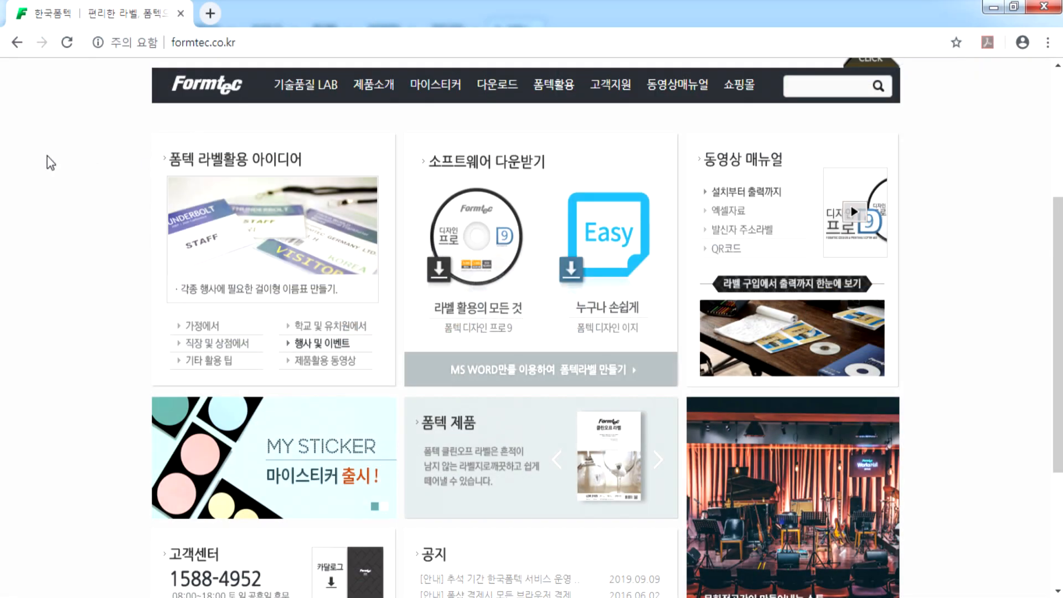
Download the Formtec Design Pro 9 (폼텍 디자인 프로9) installer from the Formtec site in Chrome
left_click(255, 43)
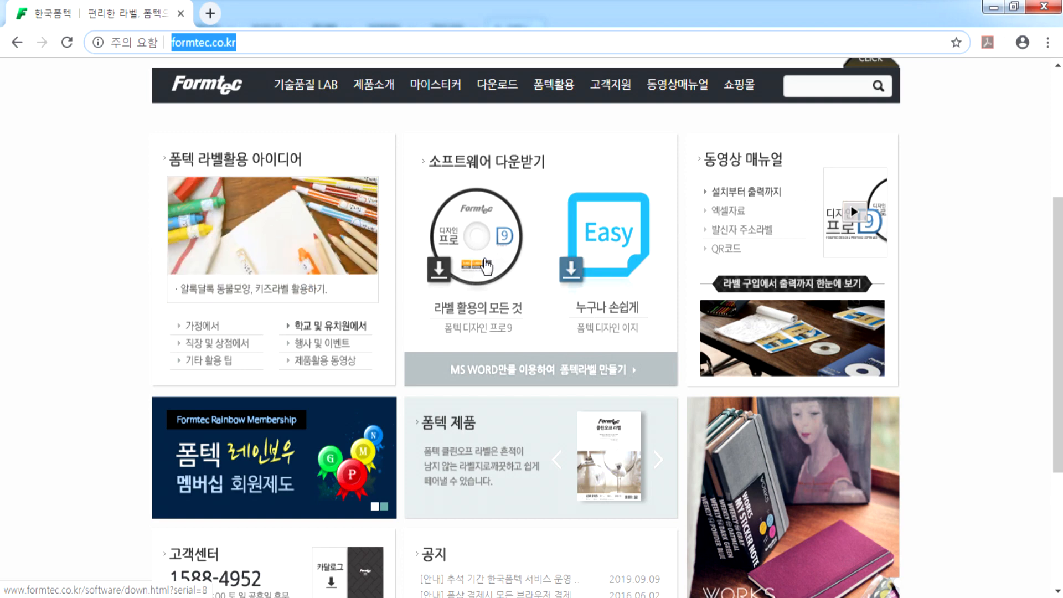
left_click(486, 267)
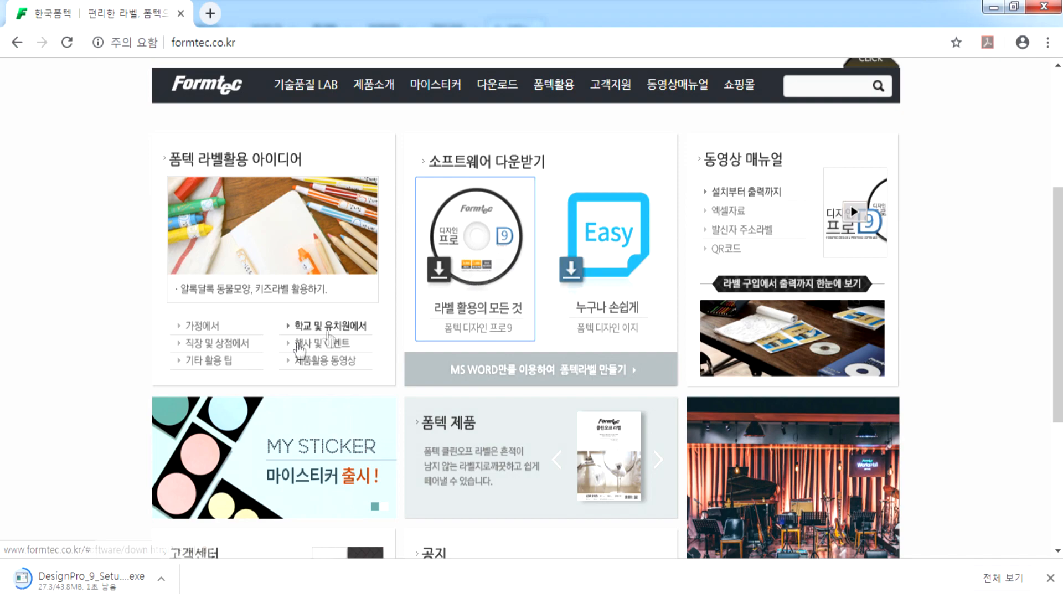
scroll(89, 438, "down", 5)
scroll(385, 257, "up", 3)
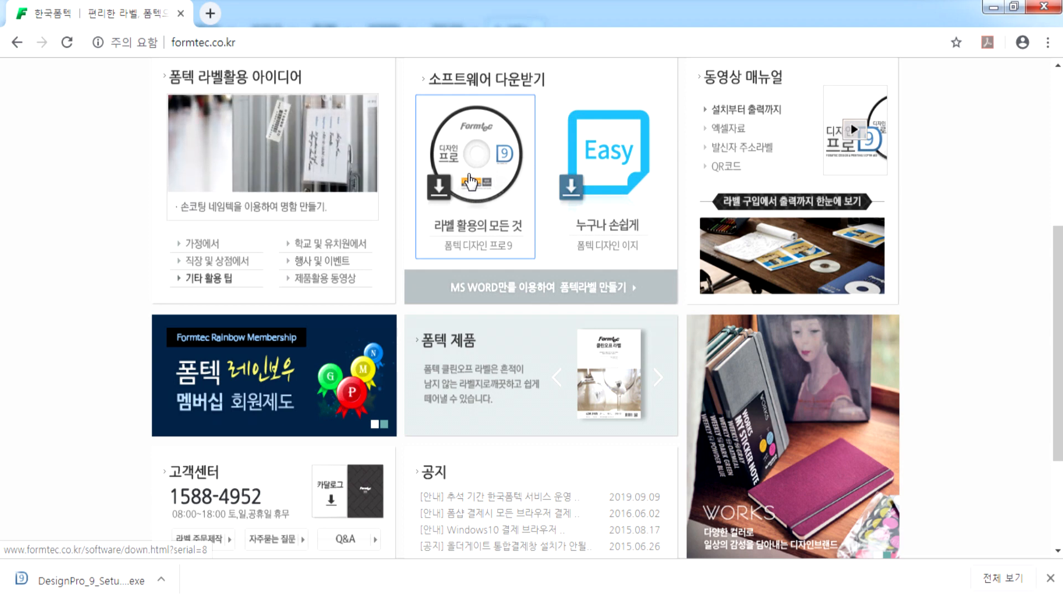
Run the downloaded Design Pro 9 setup file with Korean as the setup language
left_click(82, 588)
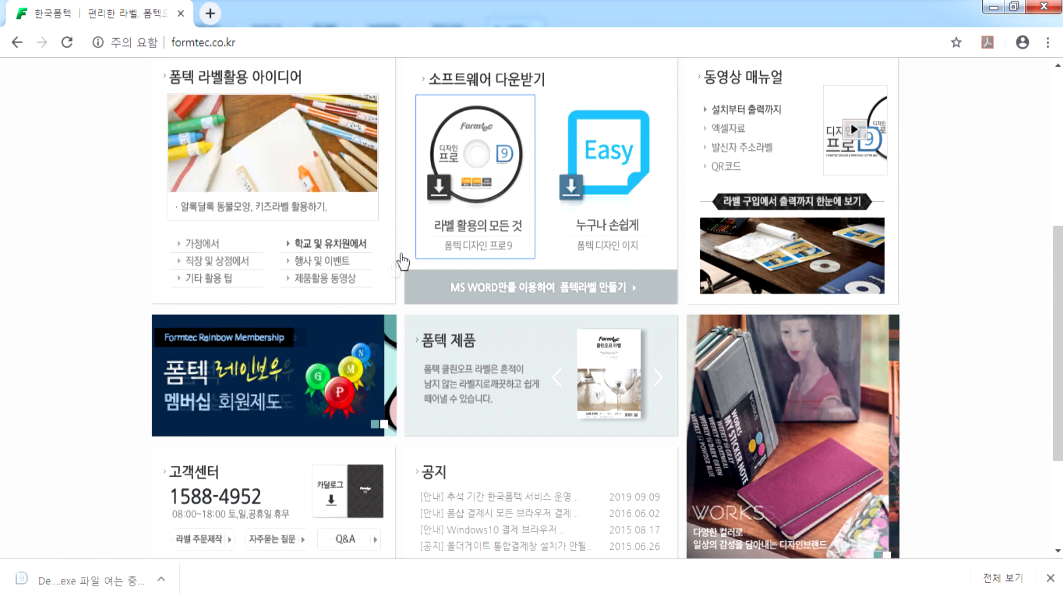
left_click(574, 331)
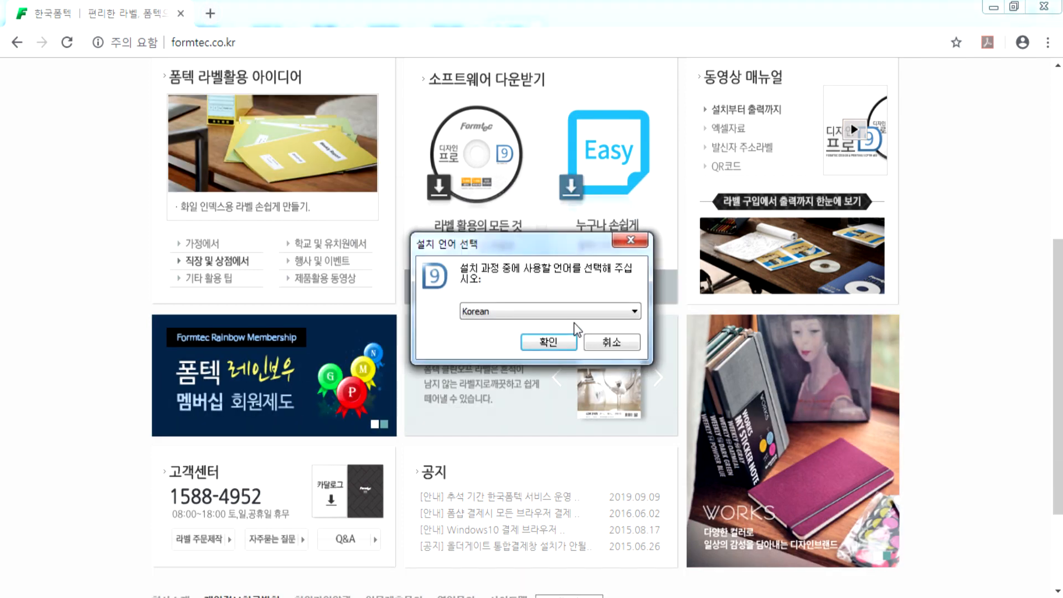
left_click(562, 341)
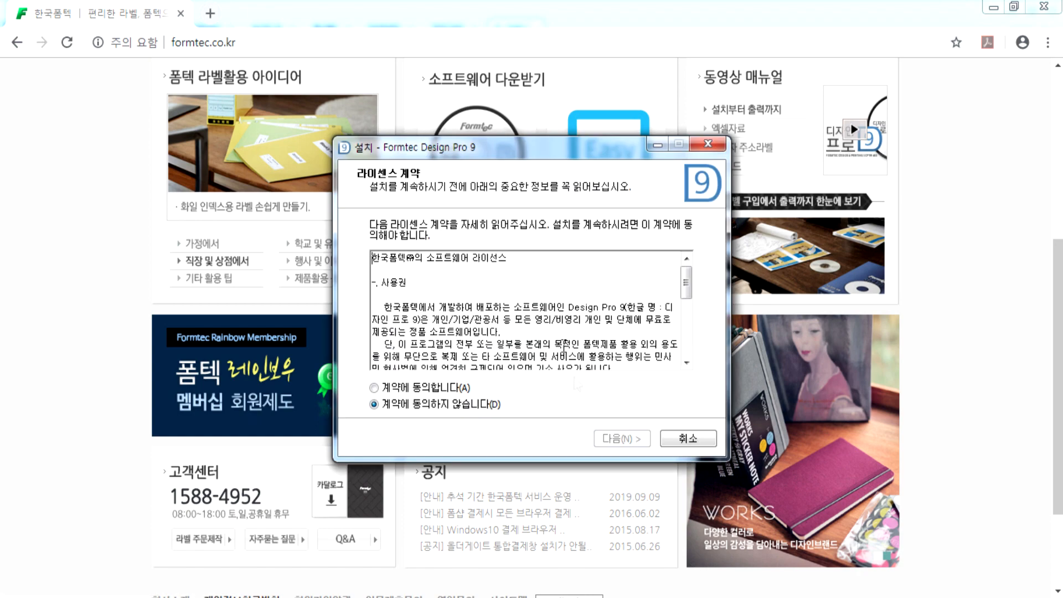
Accept the licence agreement and continue with the default user information and installation folder
left_click(453, 390)
left_click(637, 441)
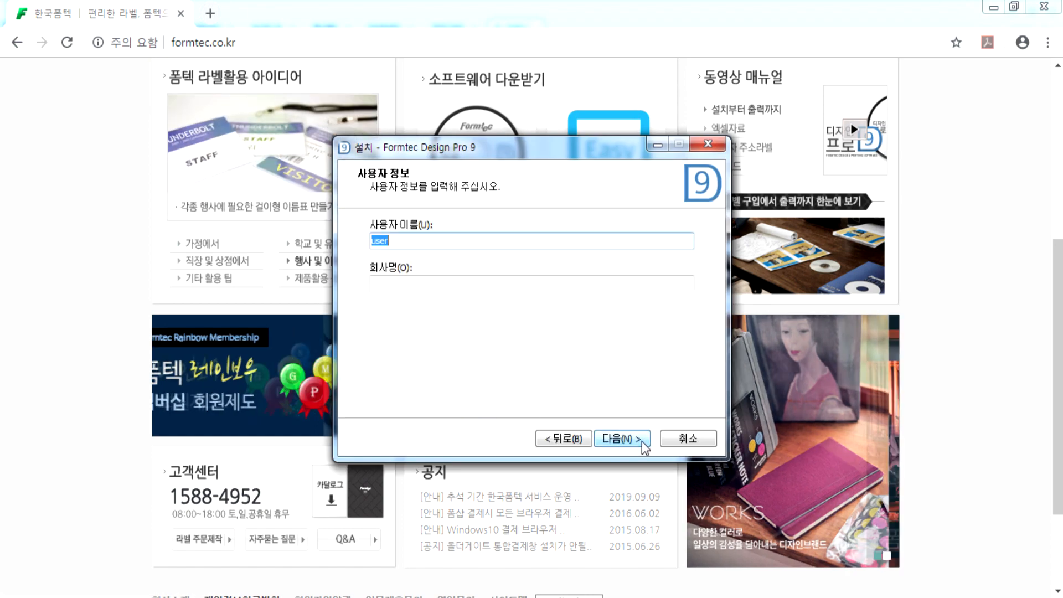
left_click(643, 443)
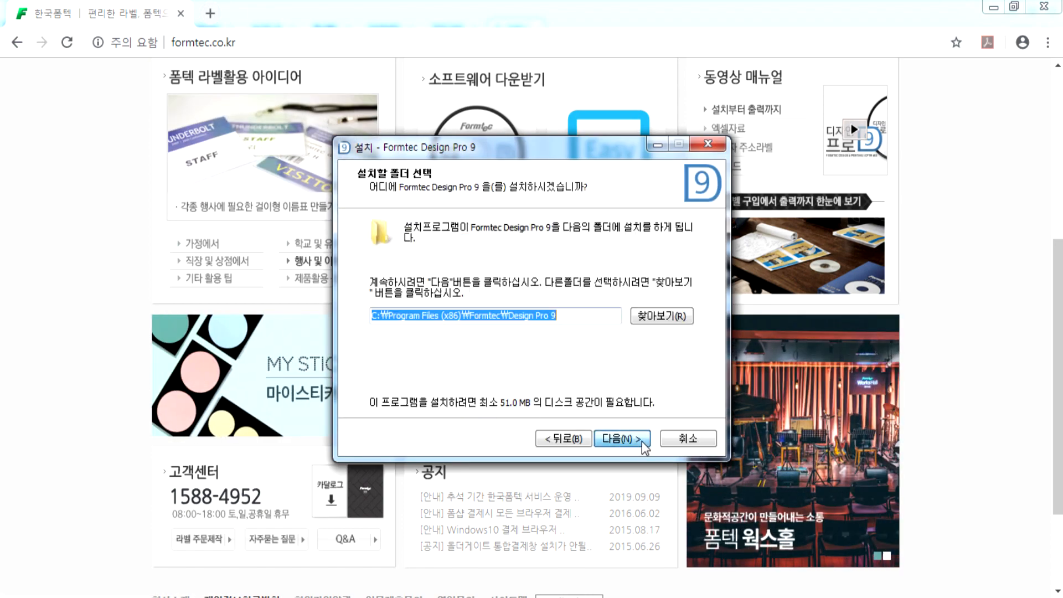
left_click(641, 443)
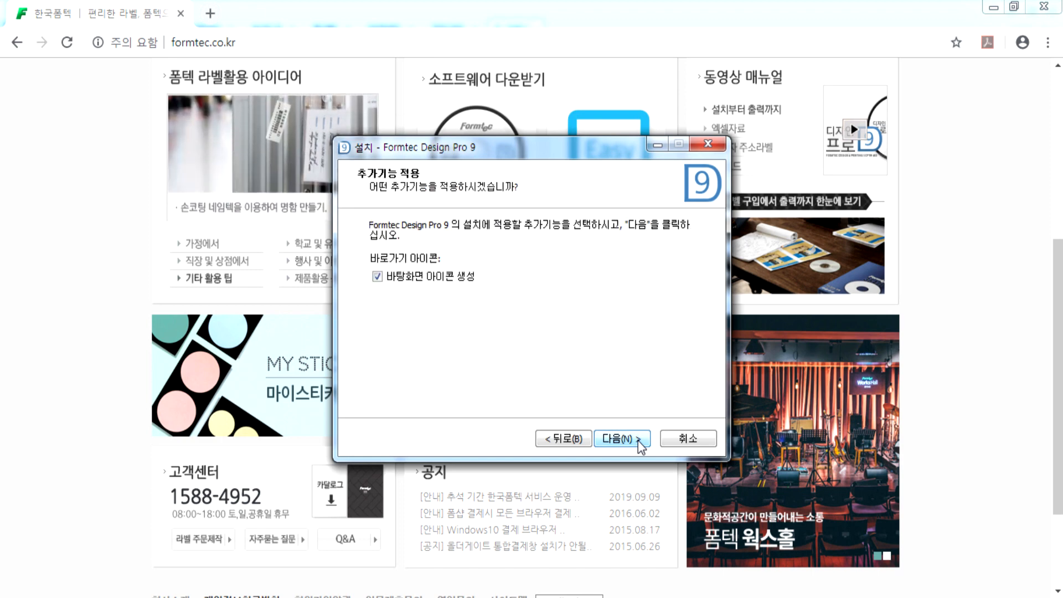
Keep the desktop icon option enabled and install Formtec Design Pro 9
left_click(444, 277)
left_click(435, 277)
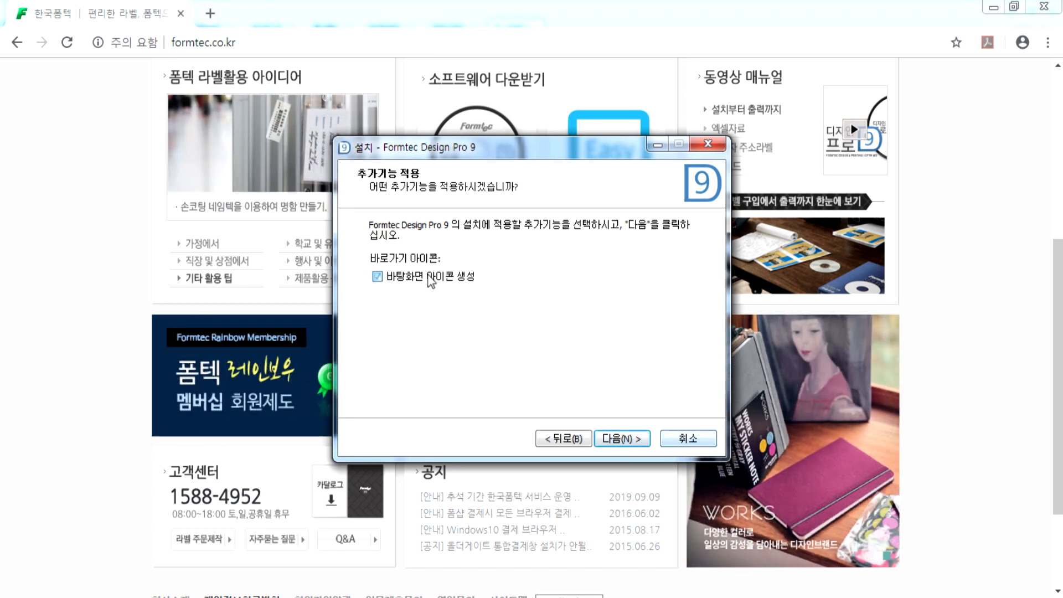
left_click(603, 439)
left_click(600, 443)
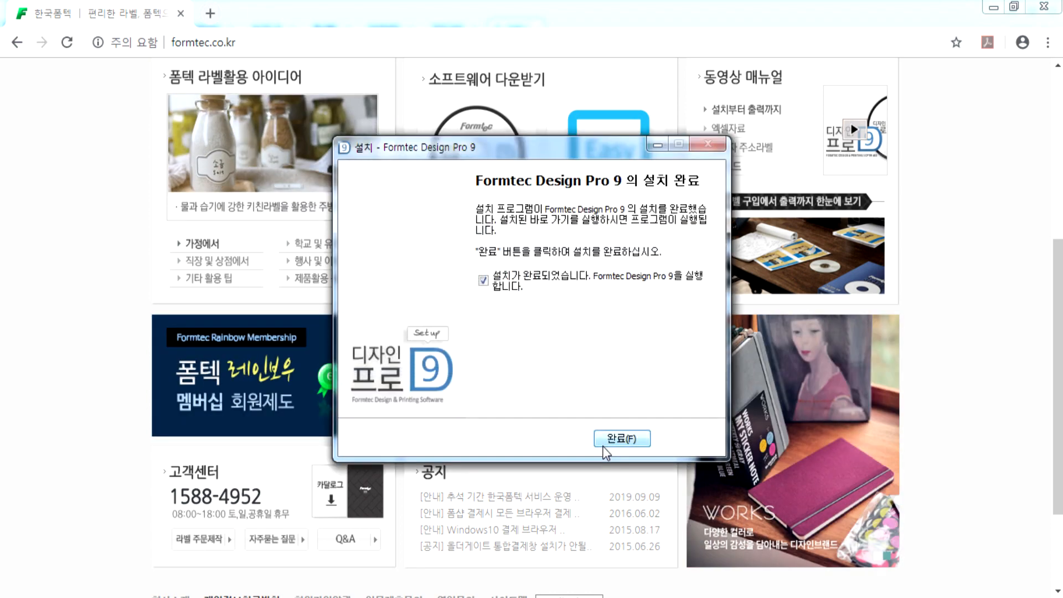
Finish the setup with the launch option enabled and create a new design on CD label (CD 라벨) 3642A
left_click(622, 438)
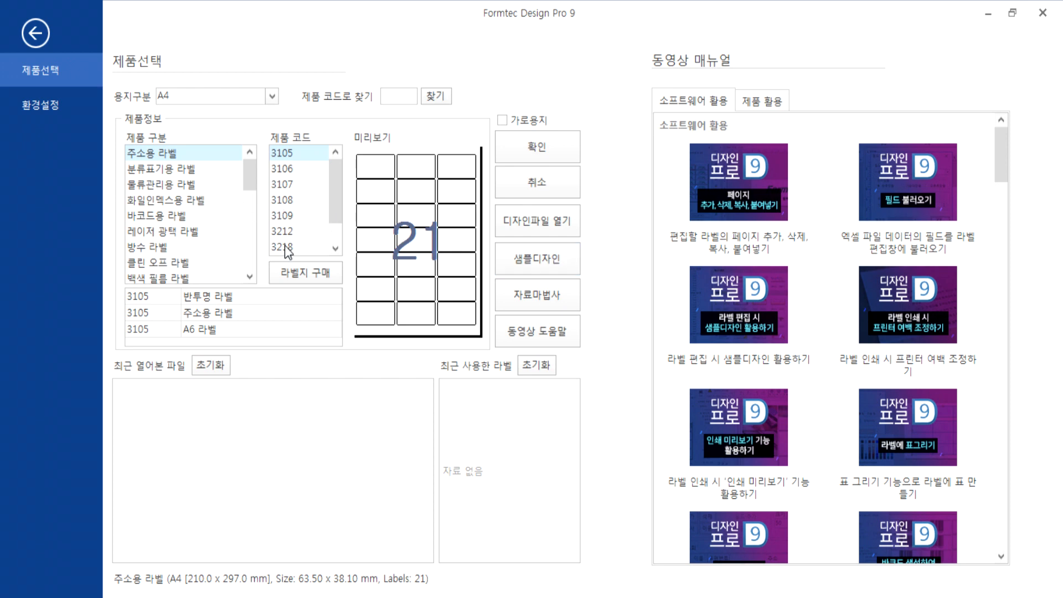
left_click_drag(250, 175, 250, 204)
left_click(158, 216)
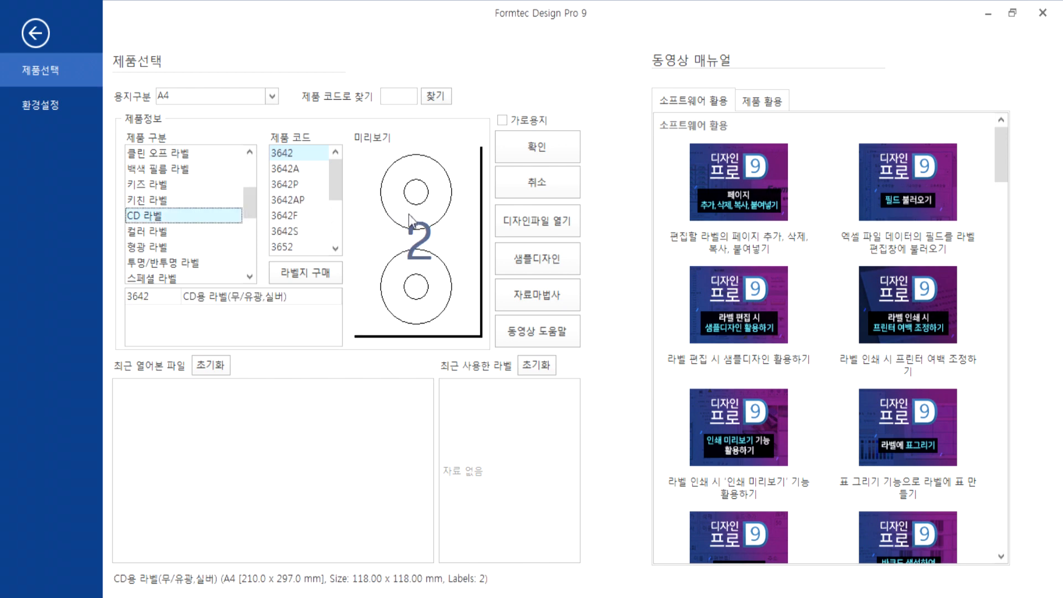
left_click(287, 168)
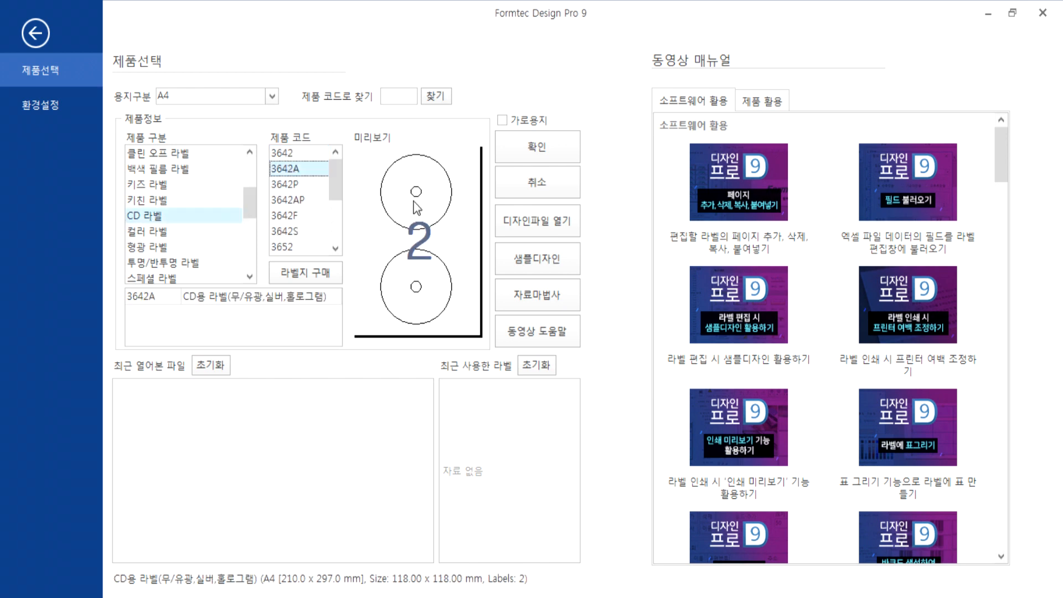
left_click(532, 154)
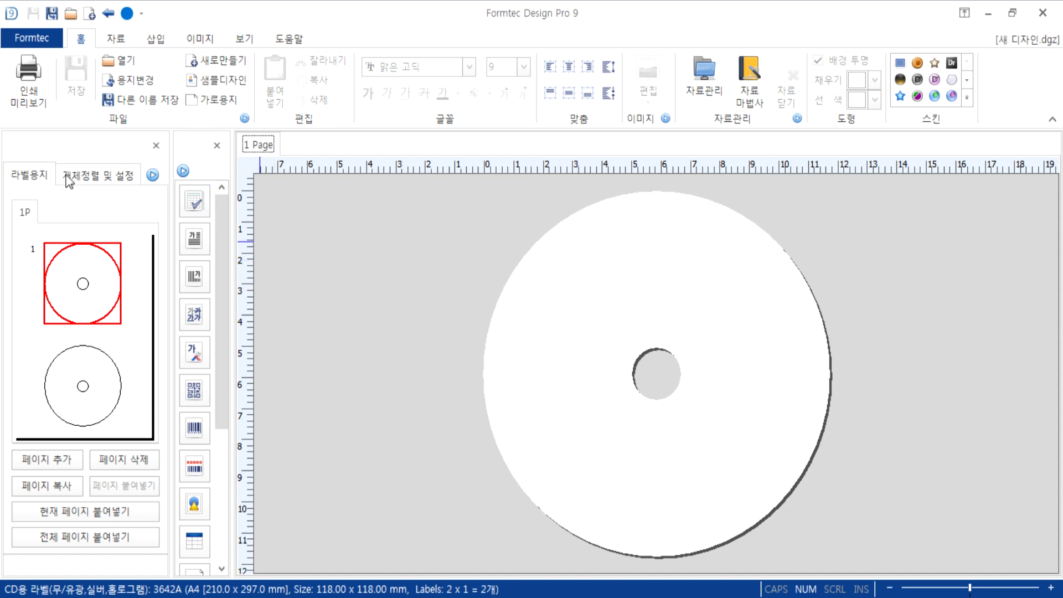
Return to the product selection and create a new design on kitchen label (키친 라벨) PPK-3350
left_click(126, 61)
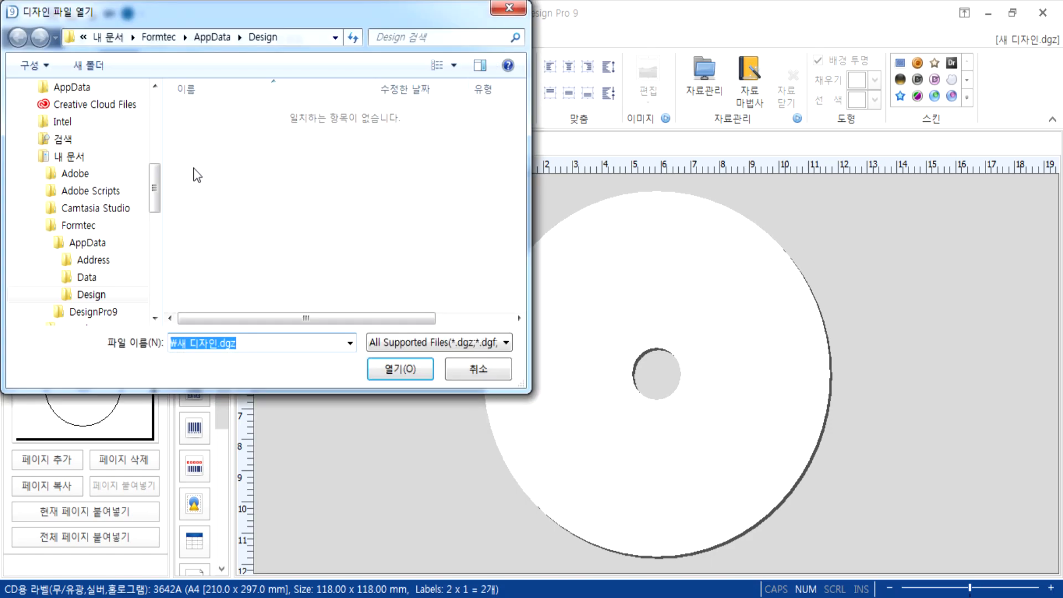
key("Escape")
left_click(41, 42)
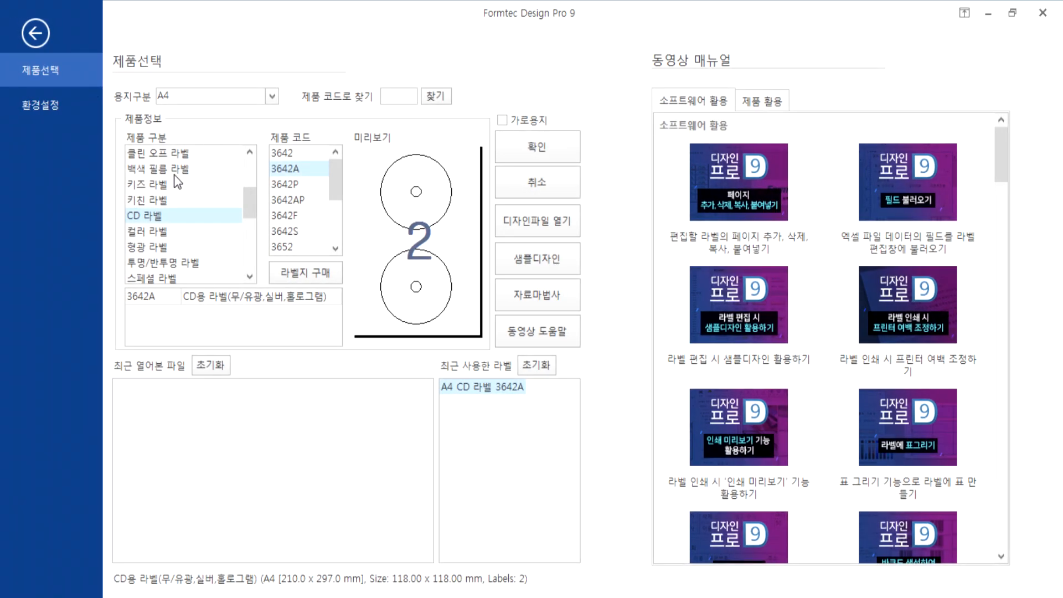
left_click(155, 201)
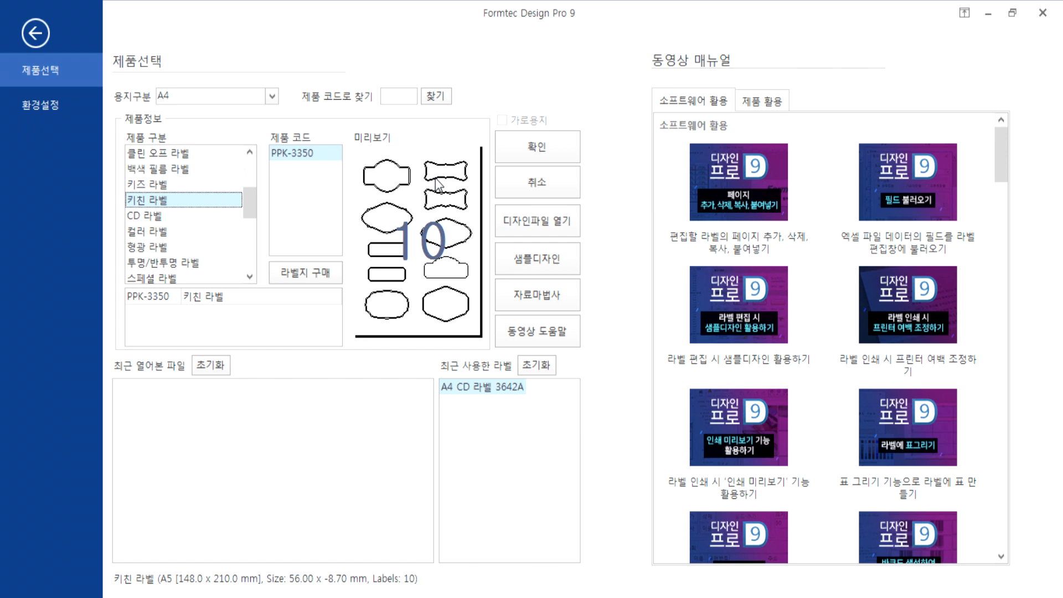
left_click(521, 161)
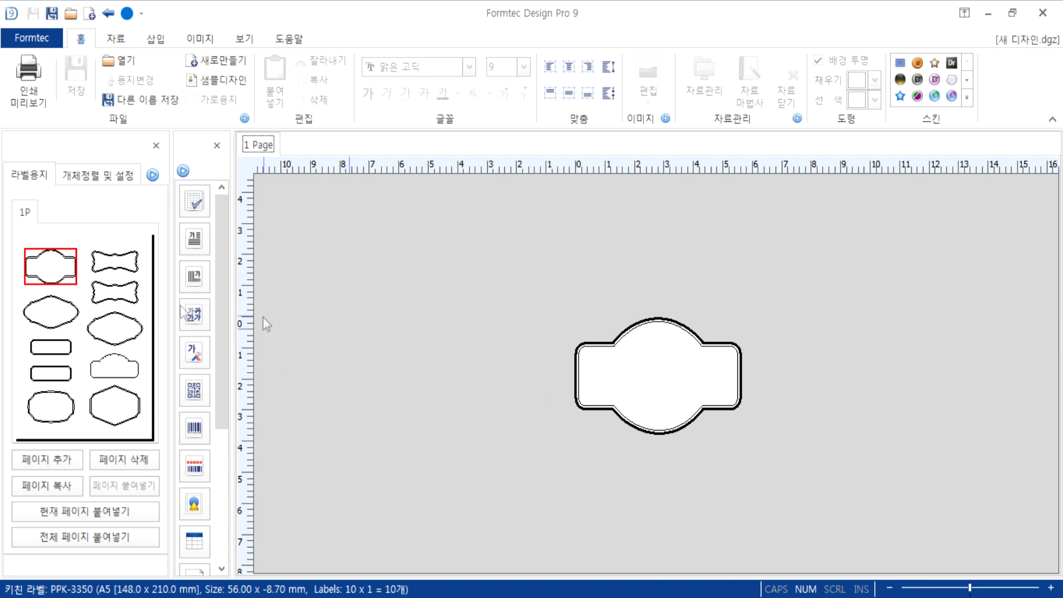
Look at several differently shaped labels of the kitchen label sheet one by one in the design area
left_click(129, 266)
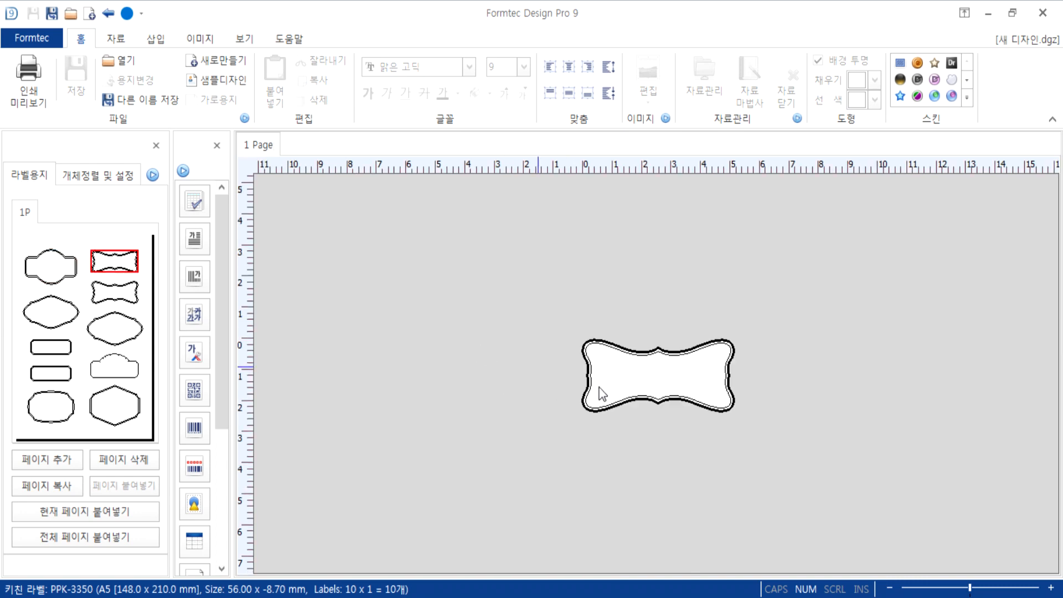
left_click(37, 310)
left_click(115, 292)
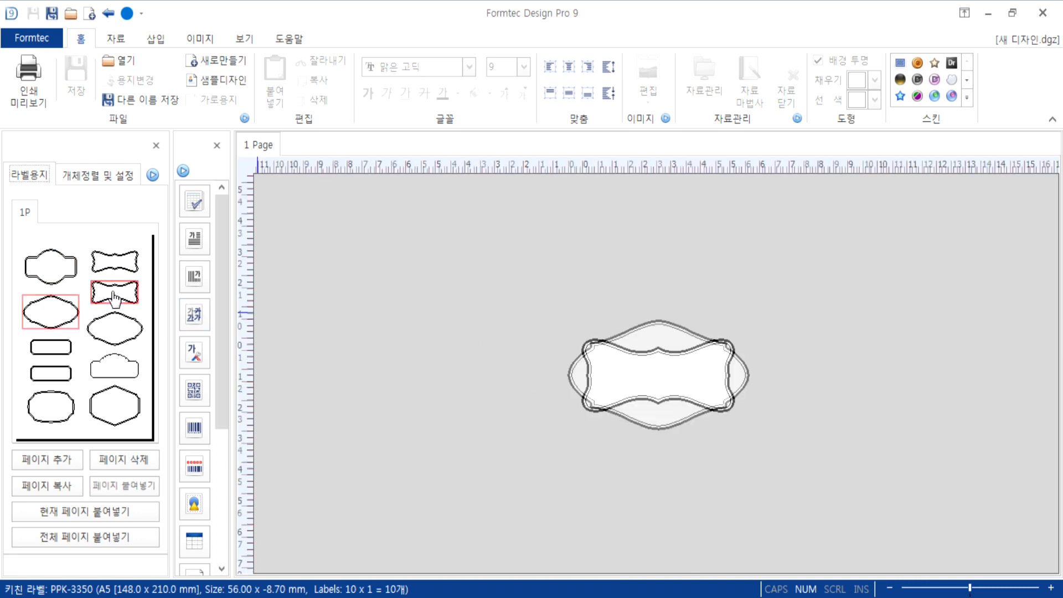
left_click(38, 320)
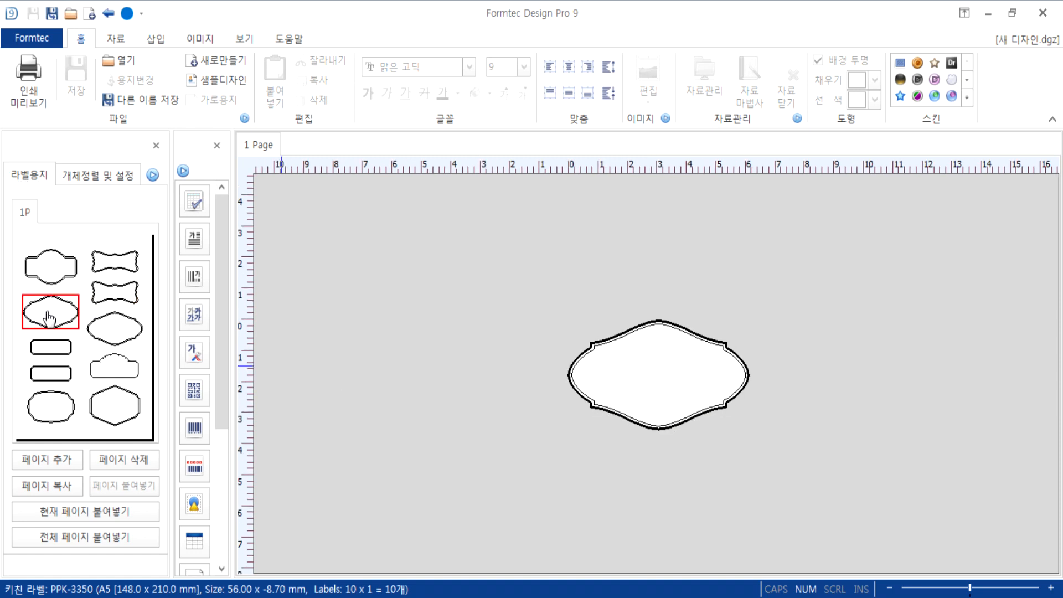
left_click(107, 369)
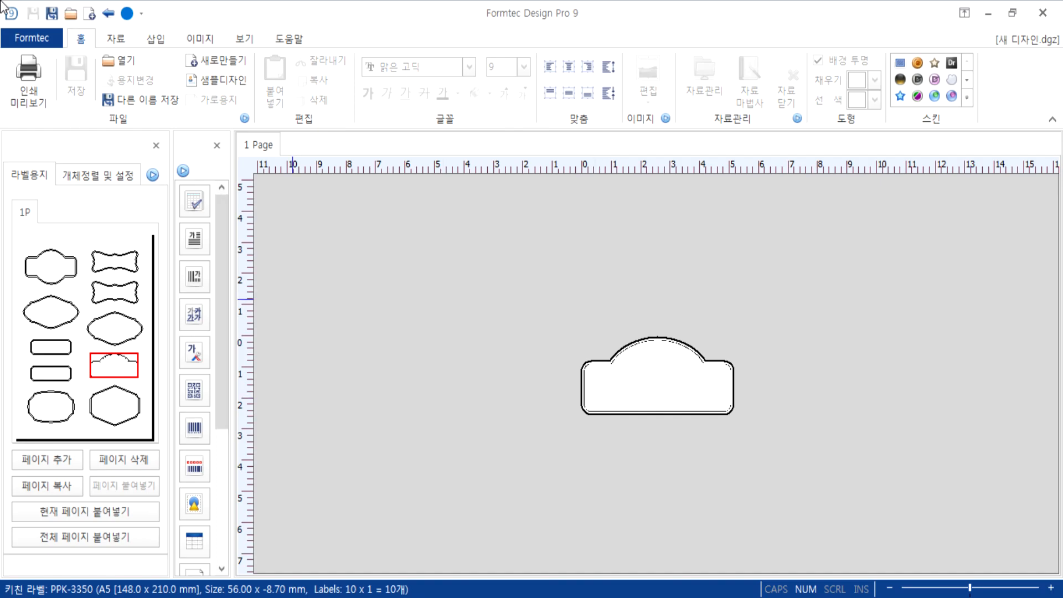
Go back to the product selection and examine the colour (컬러 라벨), memory binder (메모리 바인더) and A6 label categories
left_click(18, 40)
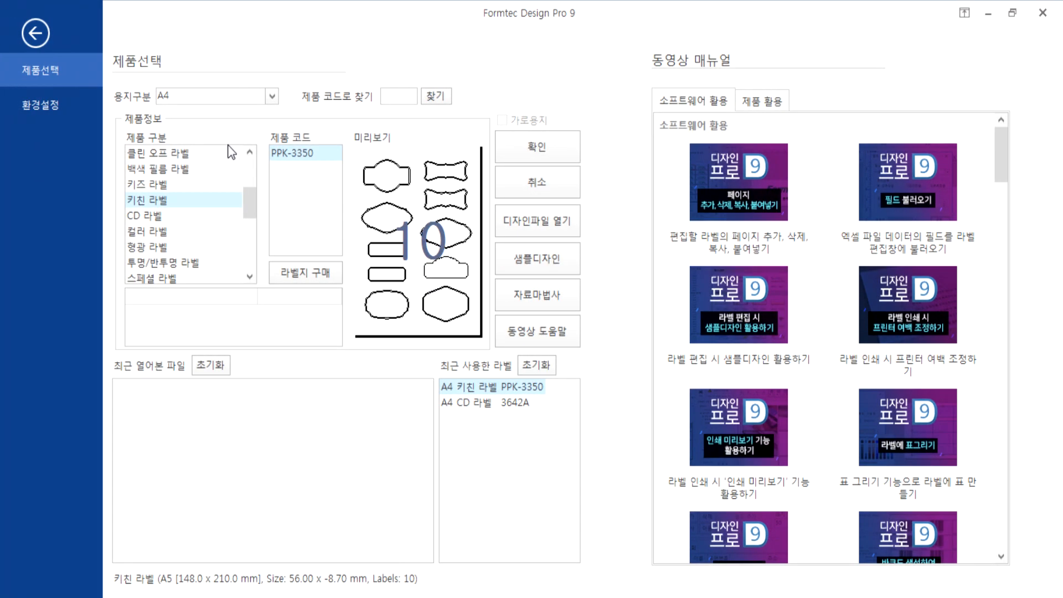
left_click(151, 234)
scroll(161, 249, "down", 6)
left_click(148, 184)
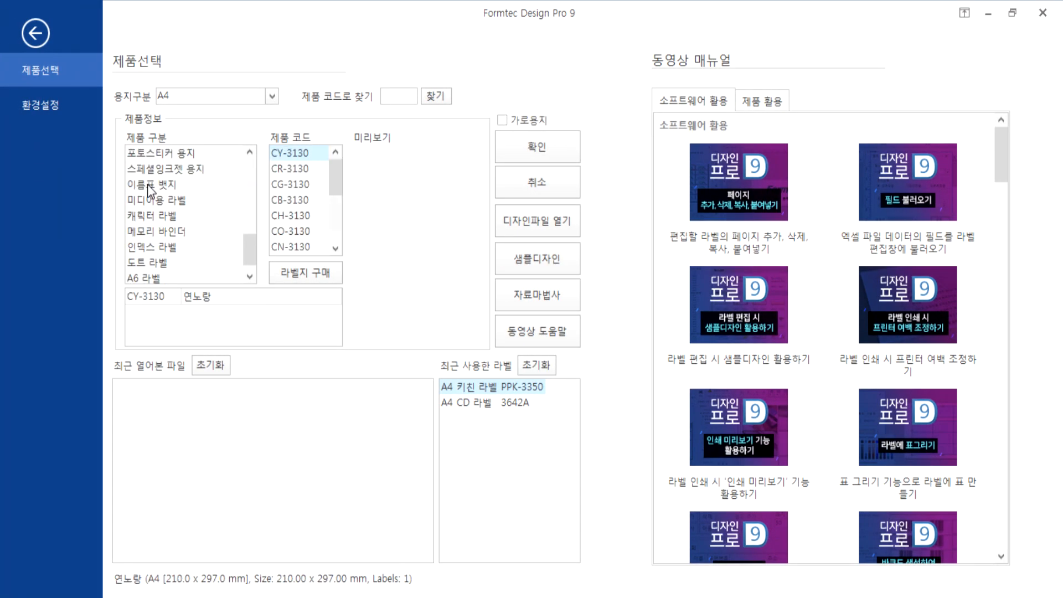
left_click(150, 232)
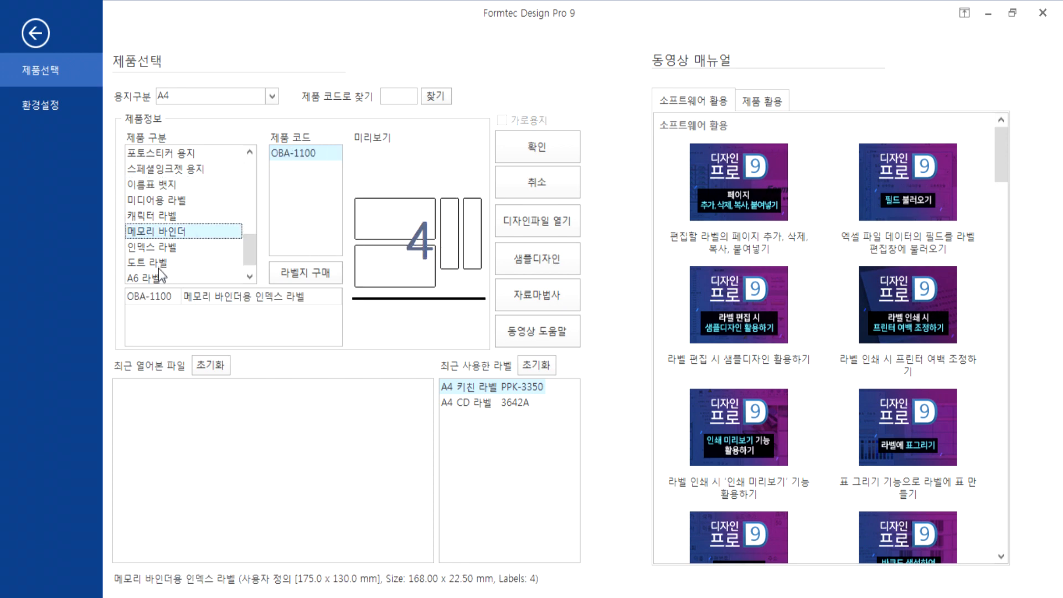
left_click(142, 279)
scroll(183, 204, "up", 5)
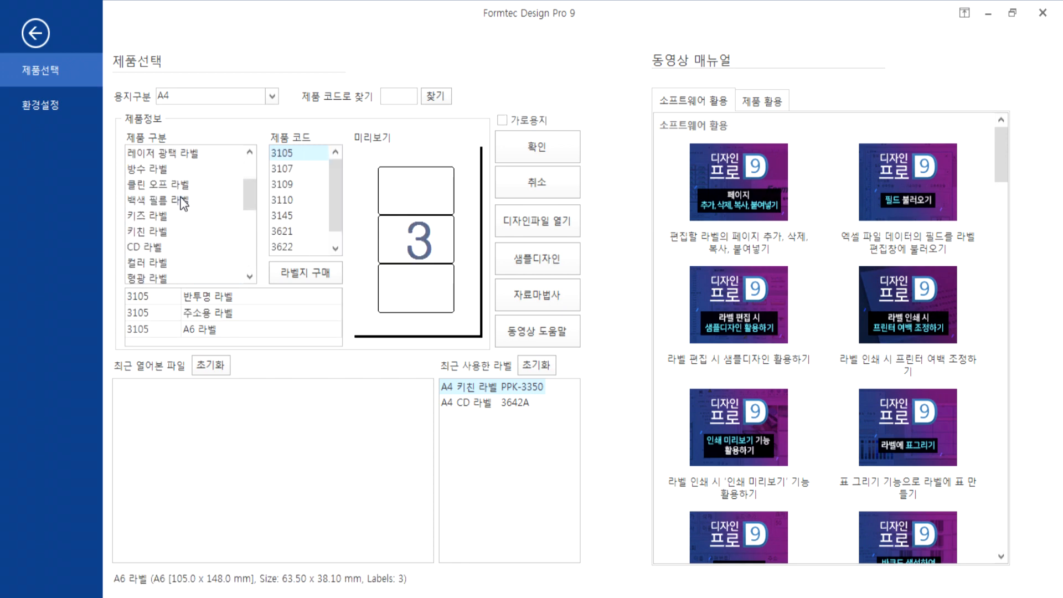
Compare the layouts of address labels (주소용 라벨) 3105 to 3218 and barcode label 3100, and close Formtec Design Pro 9
left_click(158, 154)
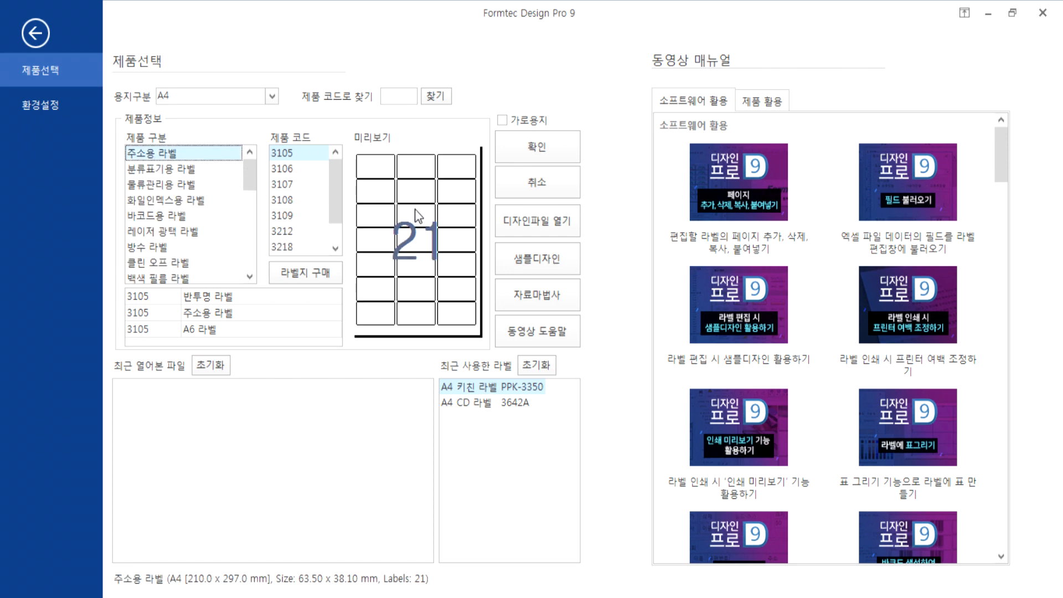
left_click(299, 168)
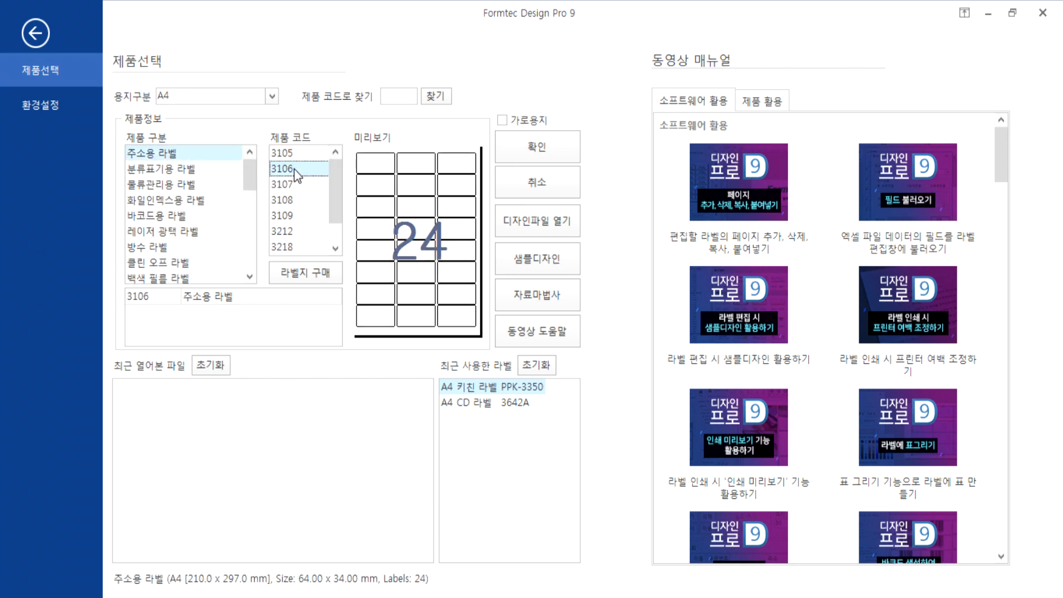
left_click(283, 185)
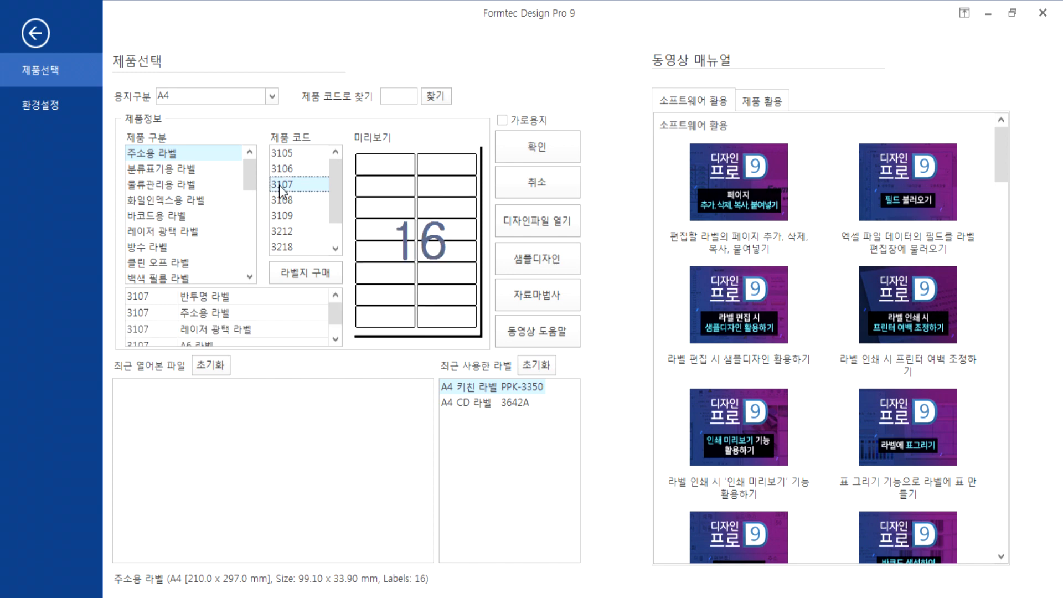
left_click(298, 200)
left_click(298, 215)
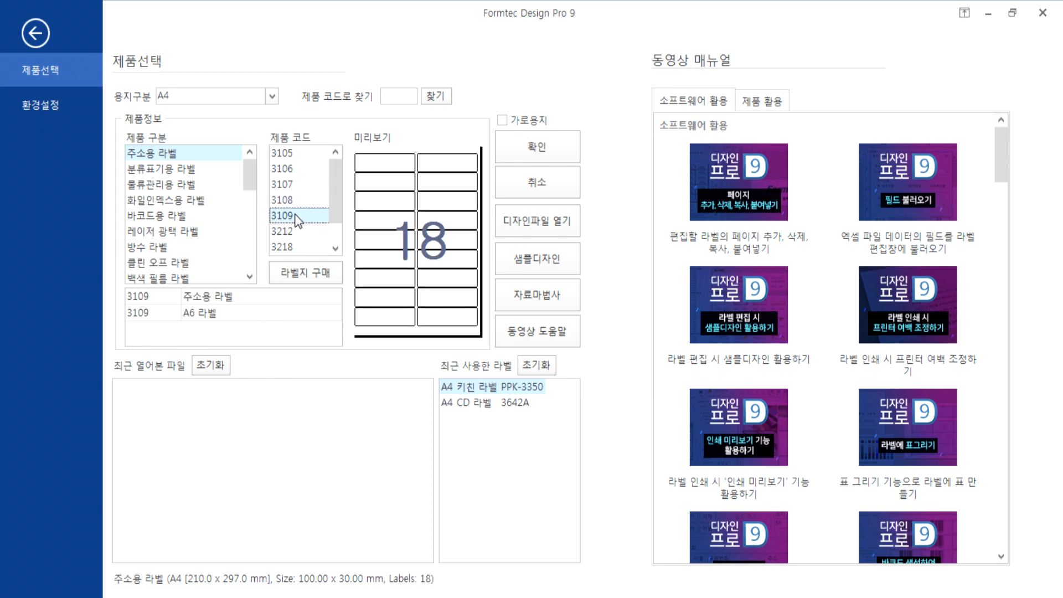
left_click(292, 232)
left_click(292, 246)
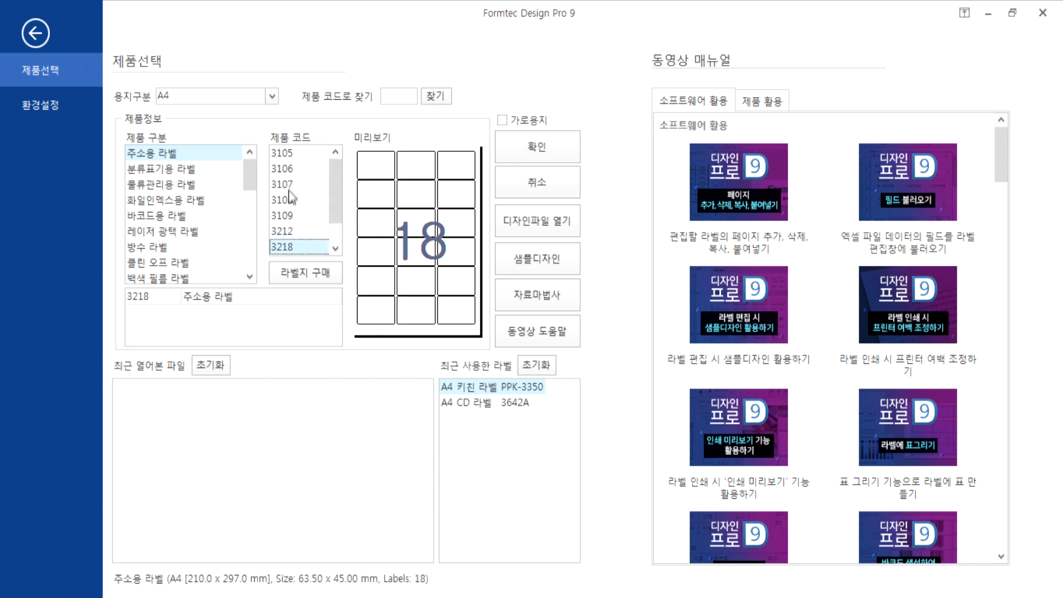
left_click(289, 157)
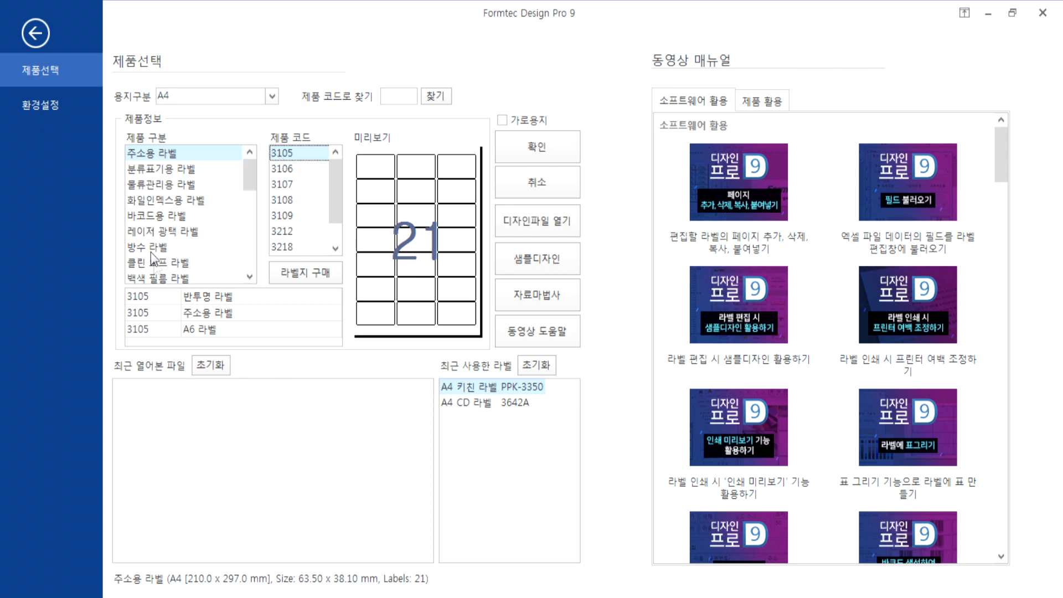
left_click(154, 216)
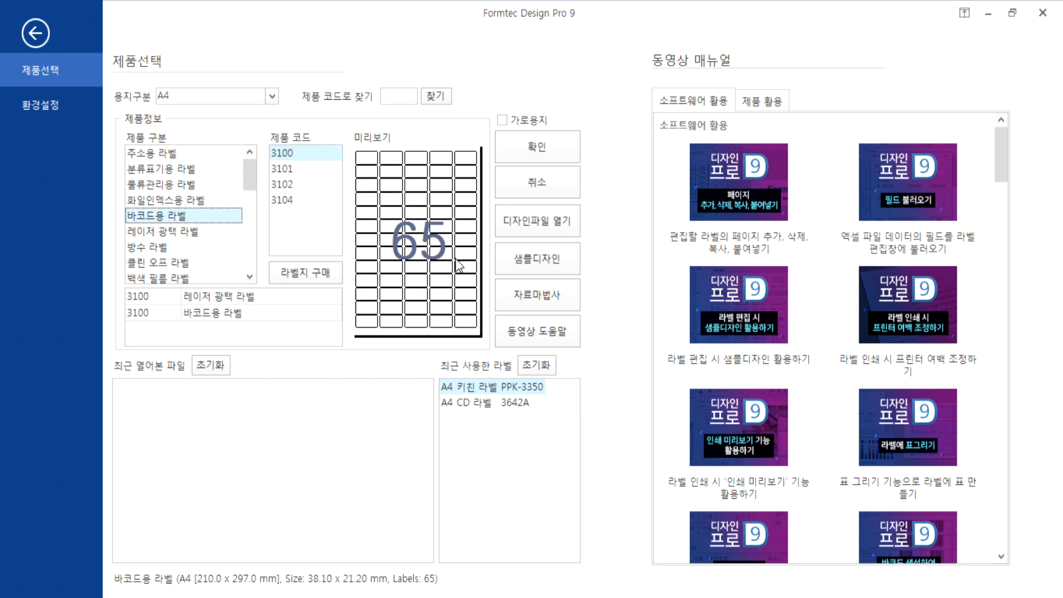
left_click(1051, 10)
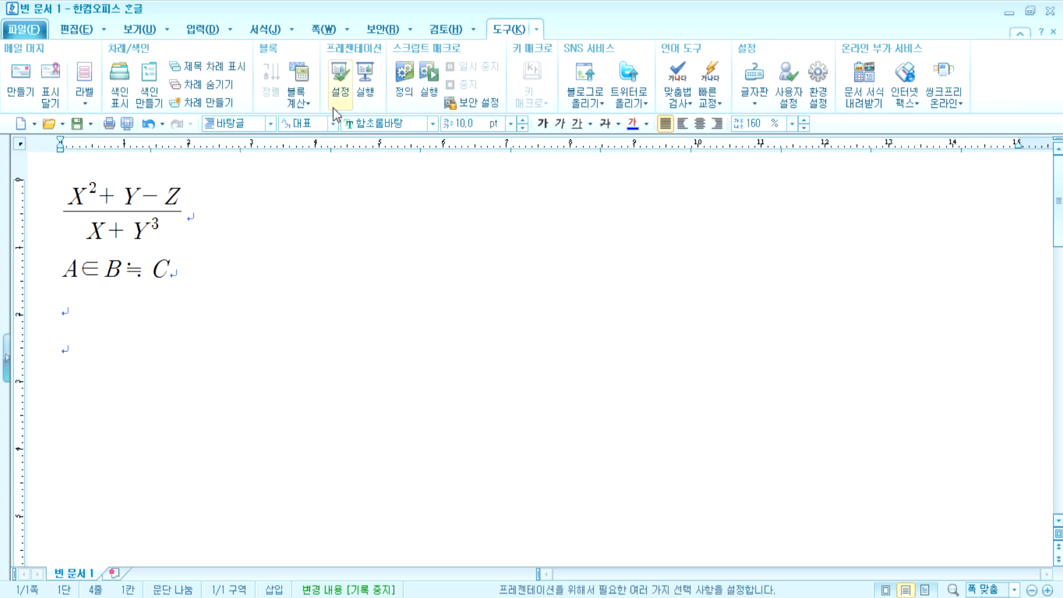
left_click(597, 106)
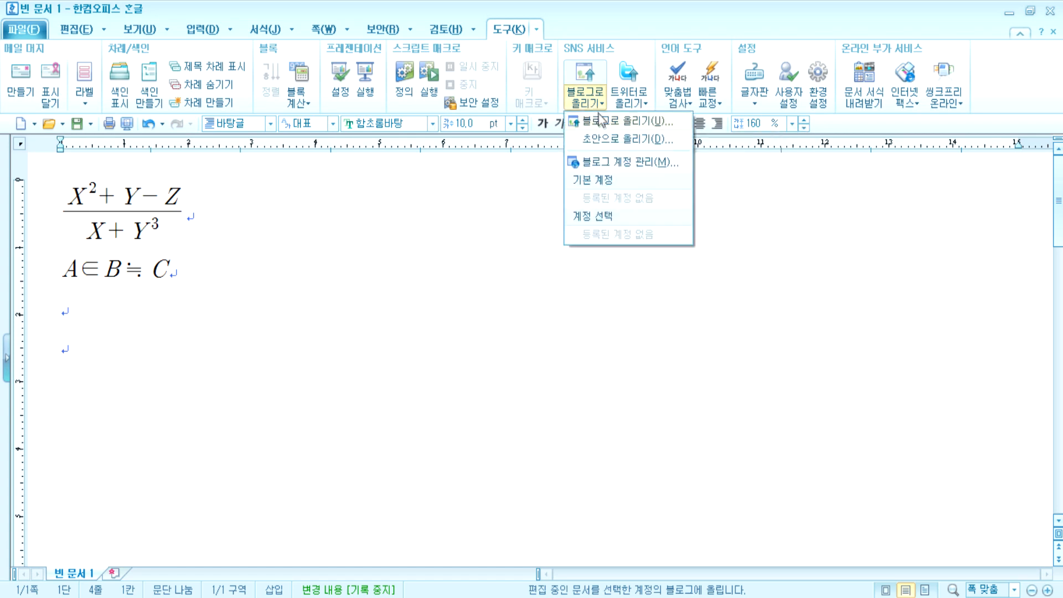
left_click(223, 326)
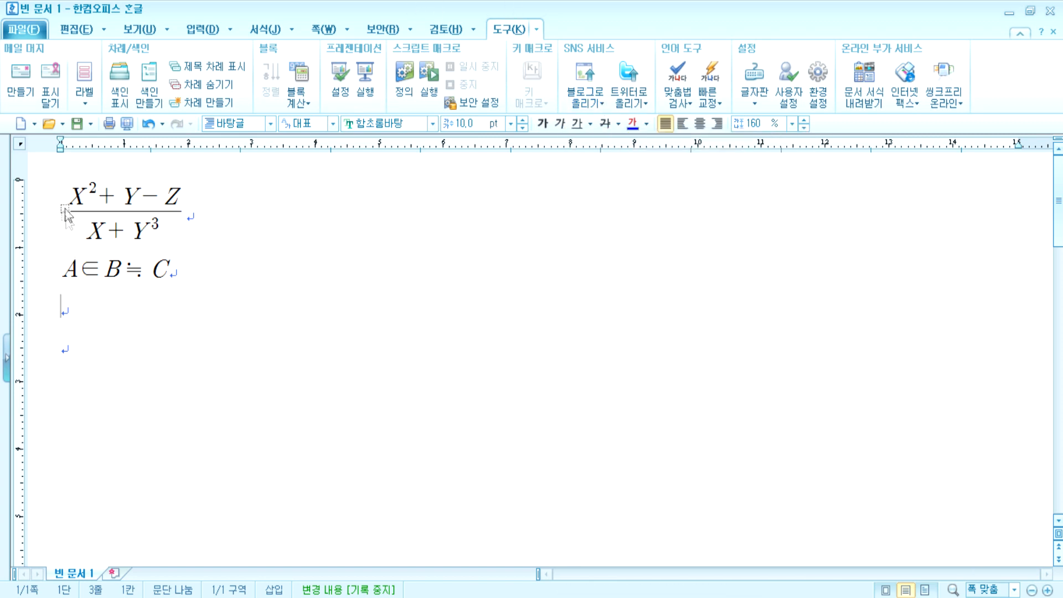
left_click(124, 218)
left_click(69, 348)
left_click(75, 315)
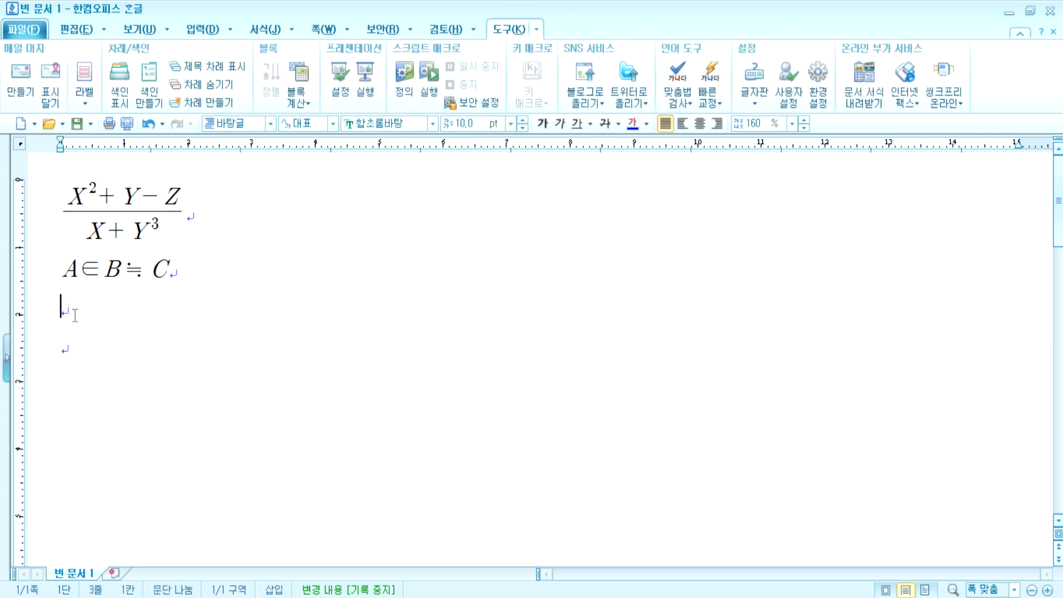
Examine the account registration form in the blog account manager (블로그 계정 관리) and the Twitter upload options without registering anything
left_click(589, 102)
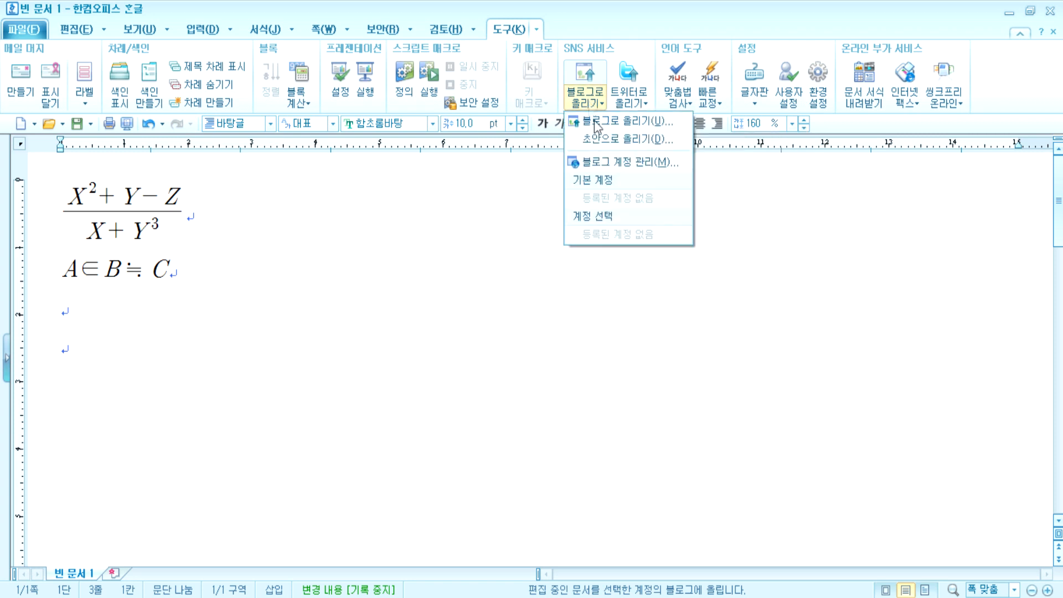
left_click(606, 165)
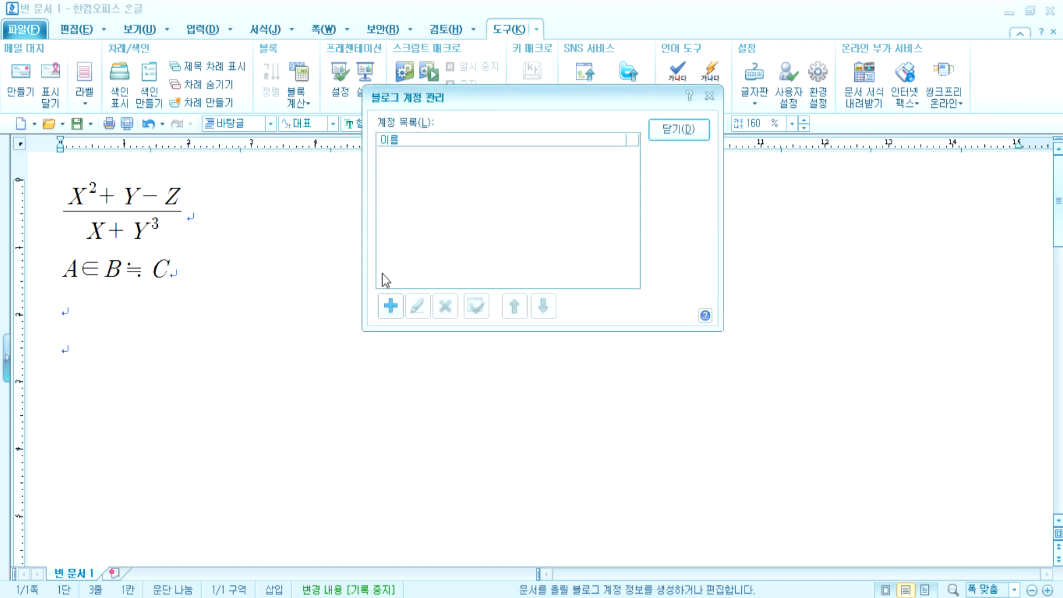
left_click(395, 311)
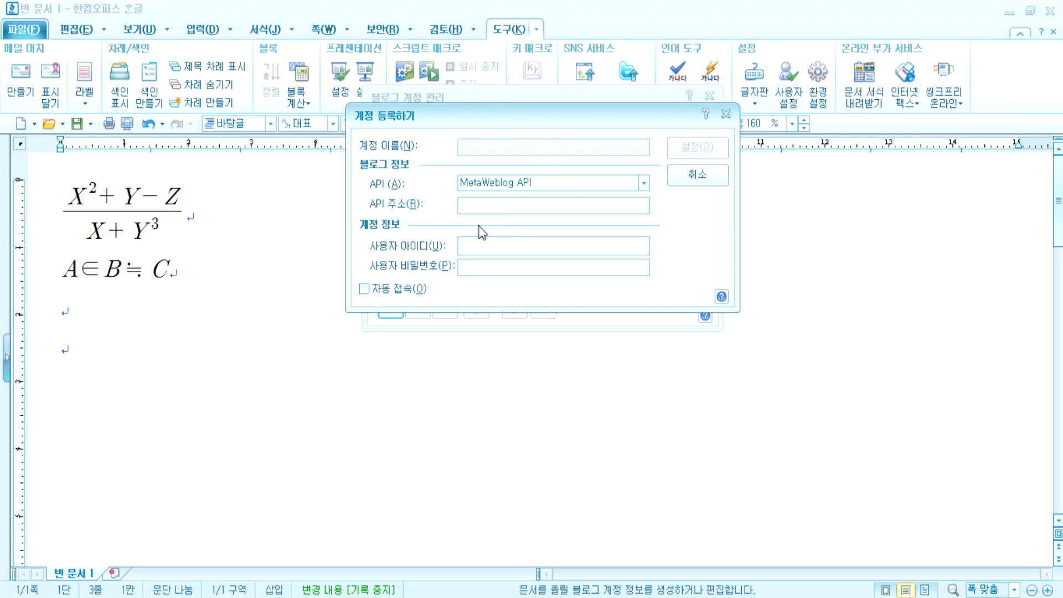
left_click(696, 176)
left_click(677, 130)
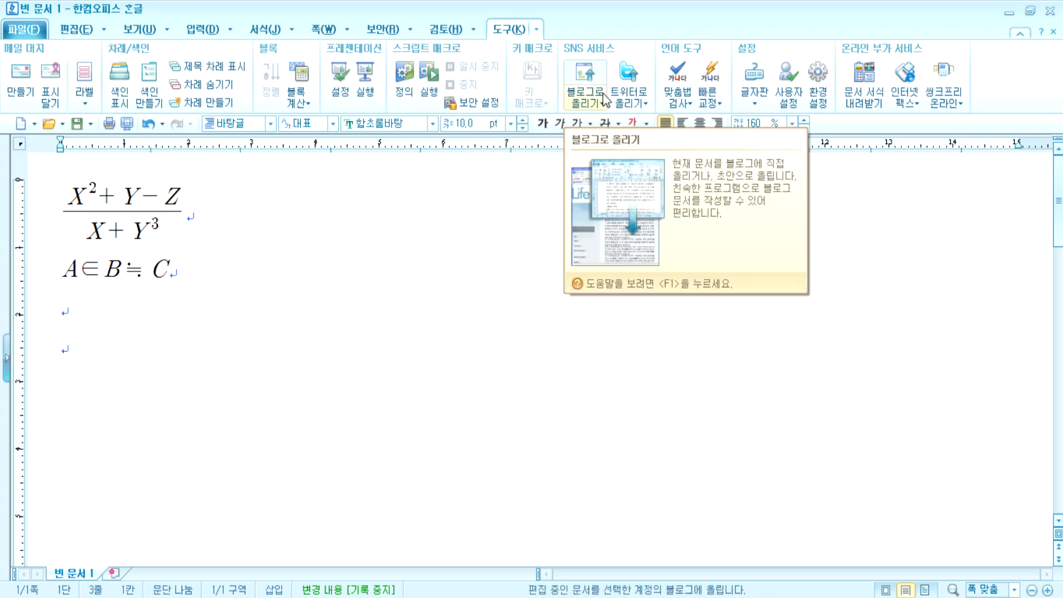
left_click(631, 101)
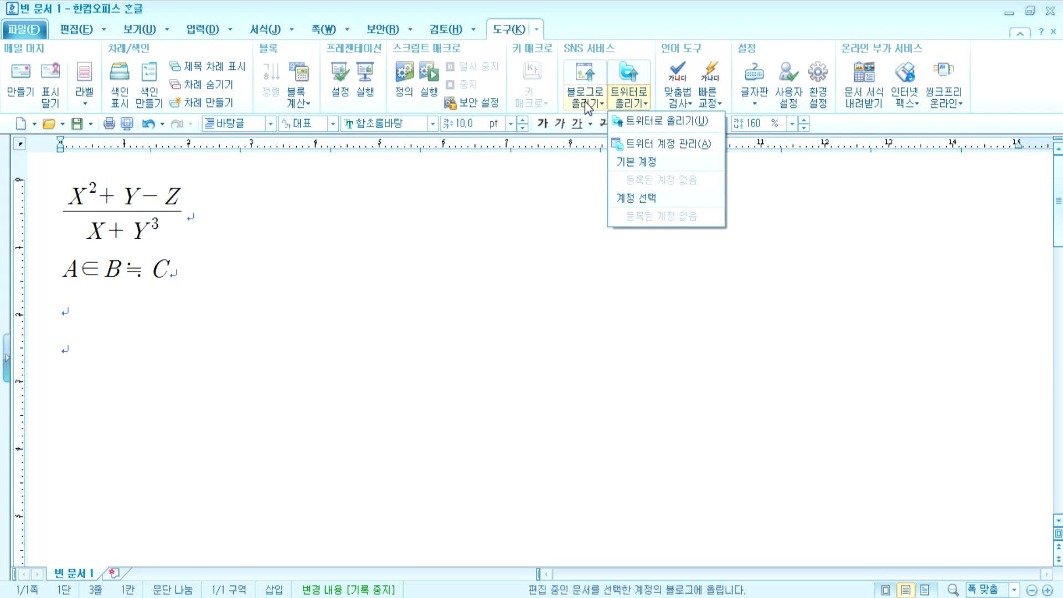
left_click(170, 344)
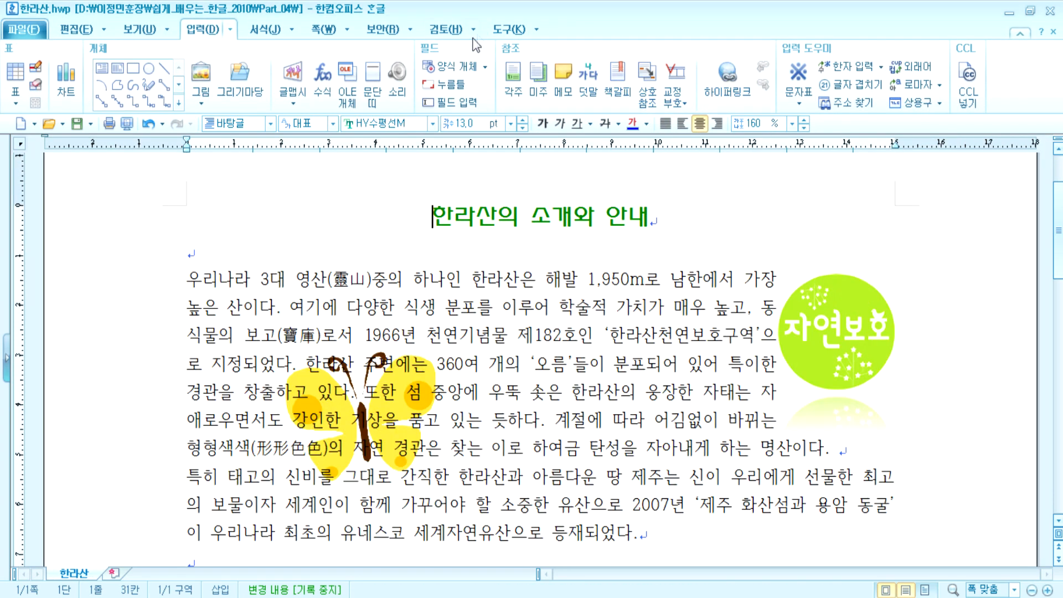
Run the spelling check (맞춤법 검사) on the 한라산.hwp document
left_click(508, 29)
left_click(677, 80)
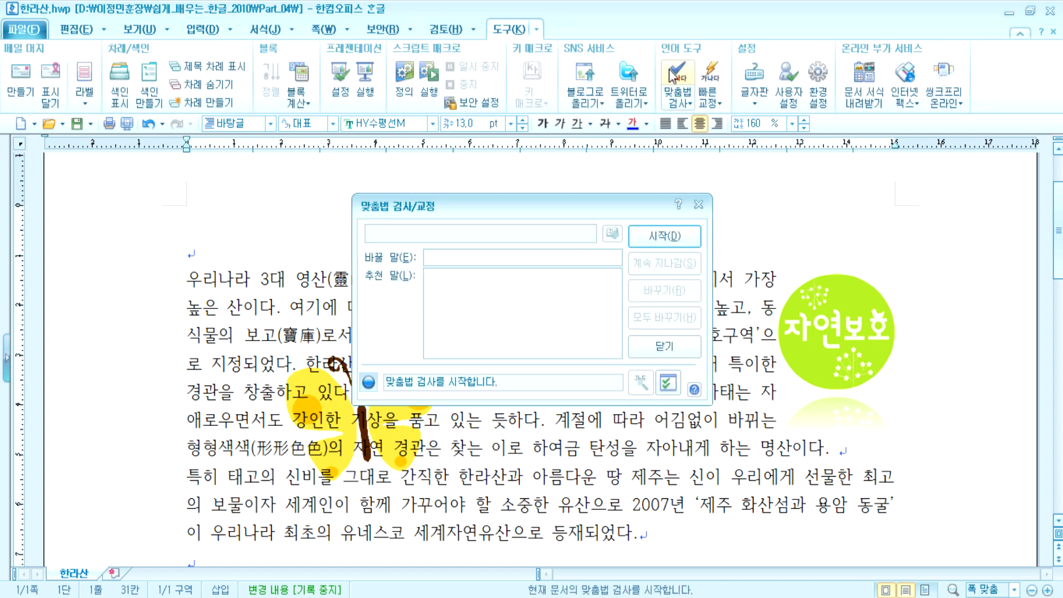
left_click(647, 246)
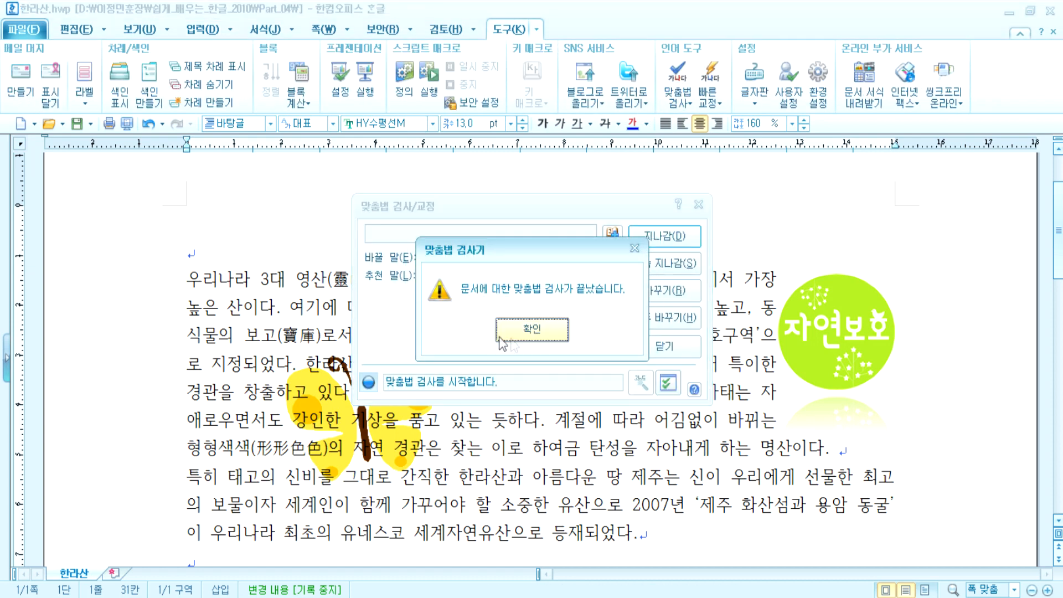
Run the spelling check (맞춤법 검사) on the 독도.hwp document
left_click(498, 336)
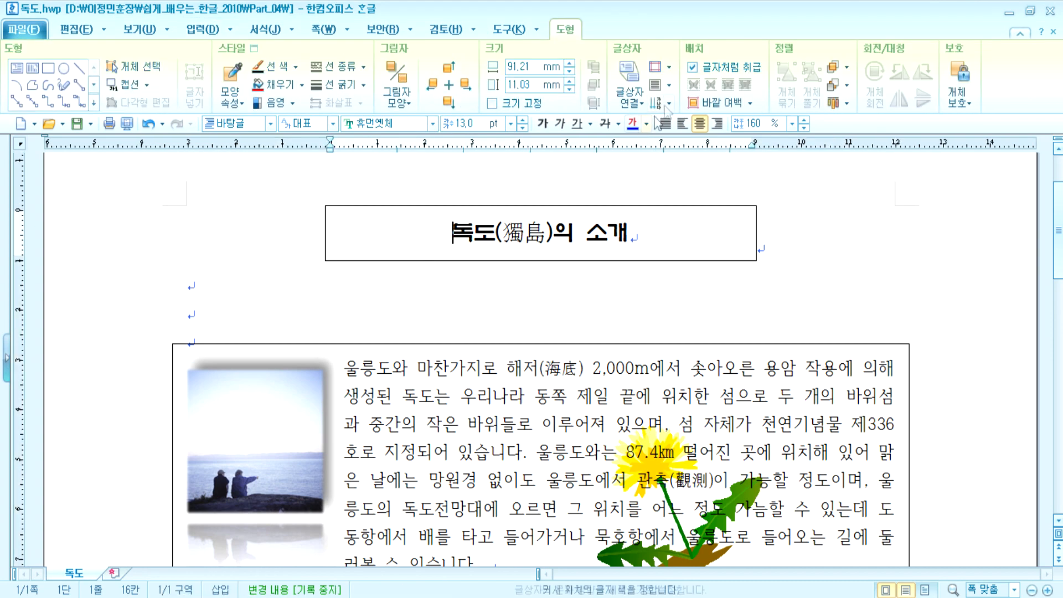
left_click(508, 29)
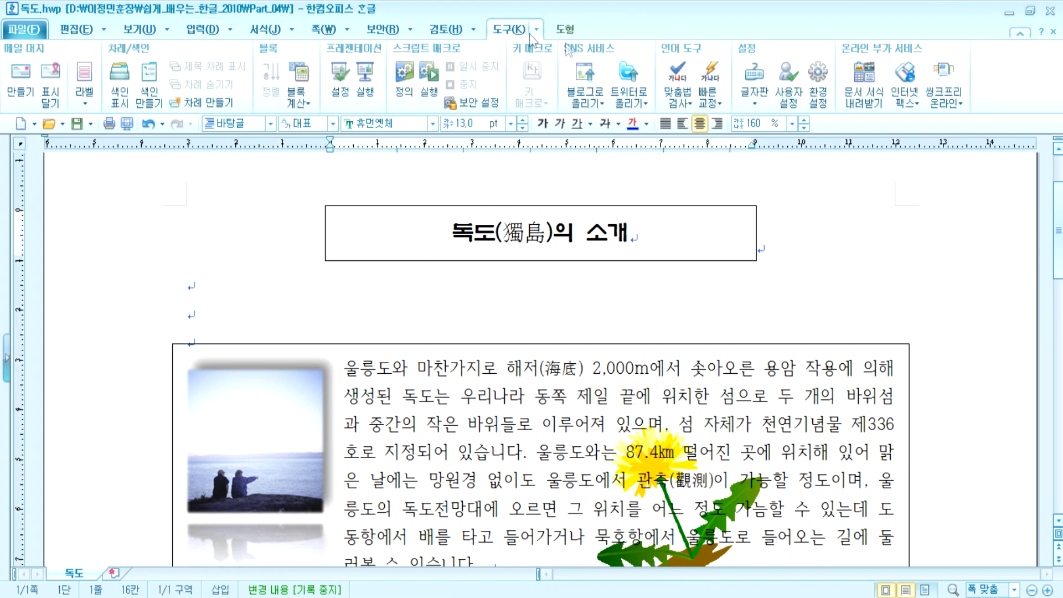
left_click(678, 69)
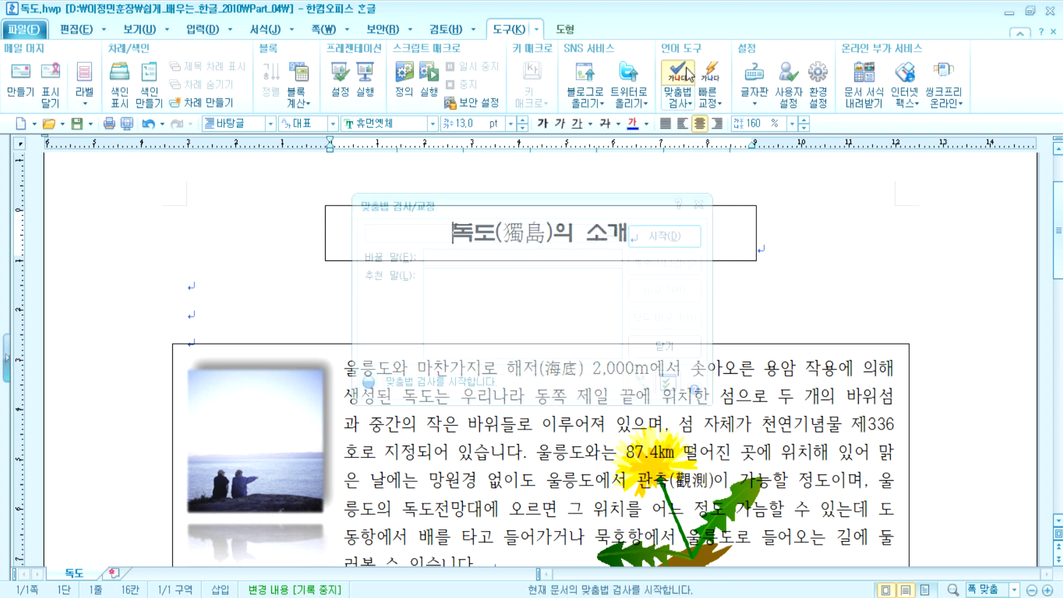
left_click(498, 335)
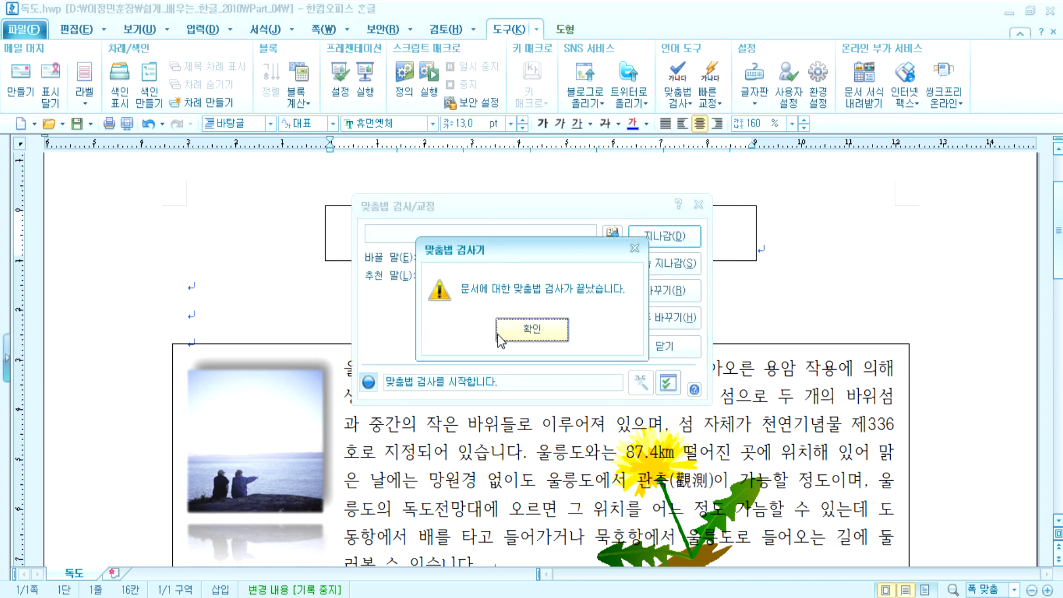
left_click(530, 340)
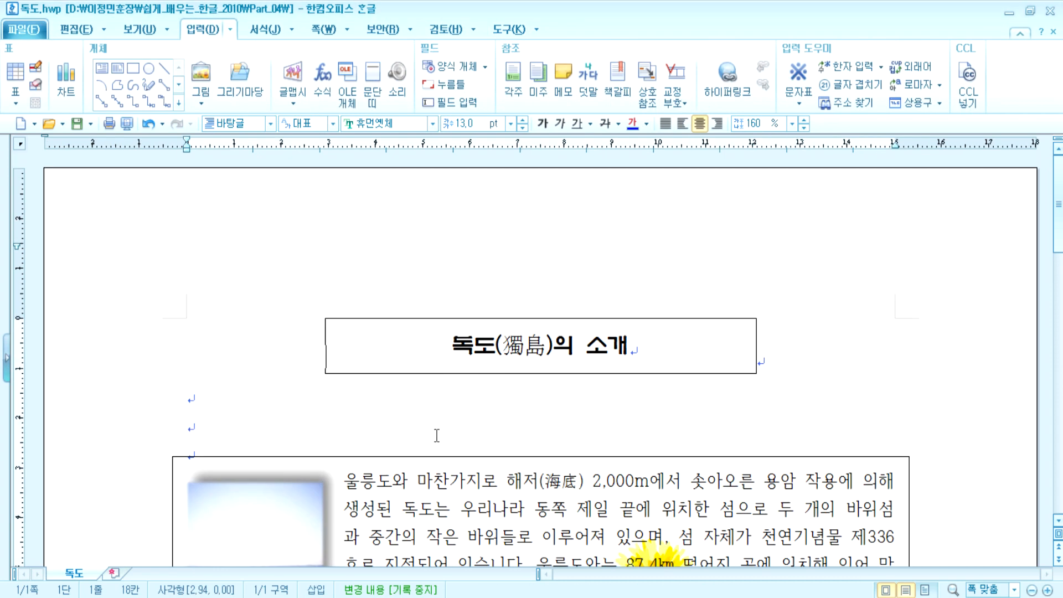
Copy all the notes about shapes and object selection from the Notepad window into the blank Hangul document below the equations
left_click(686, 597)
scroll(329, 293, "up", 2)
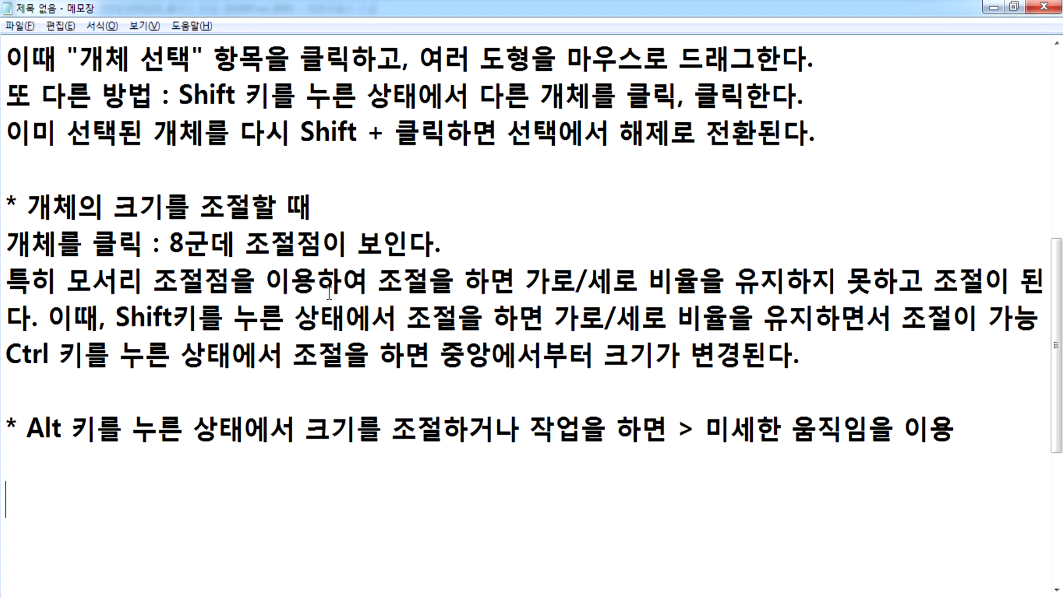
key("ctrl+a")
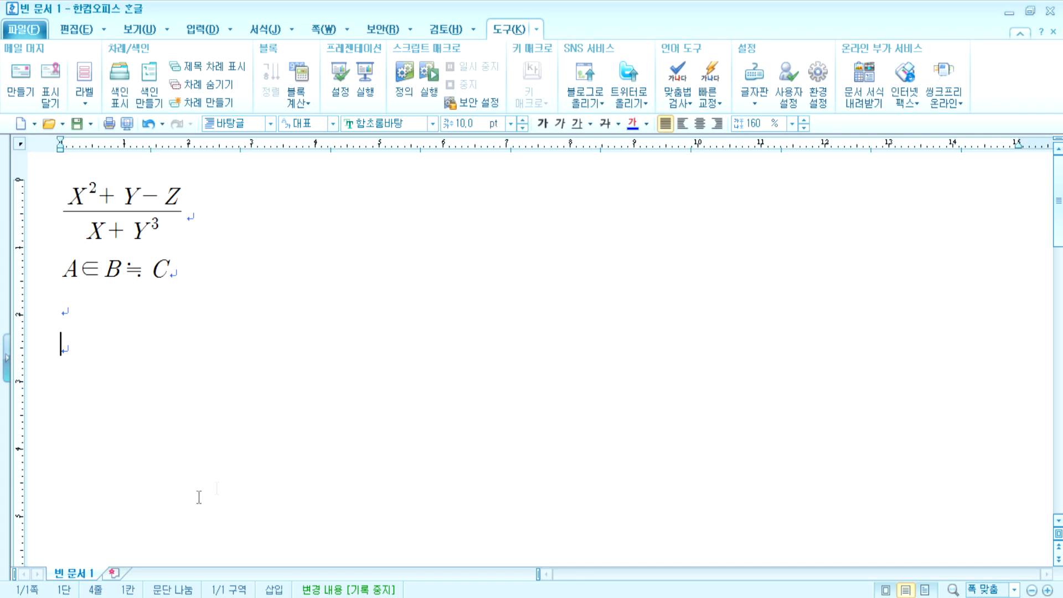
key("ctrl+v")
Spell-check the pasted notes, replacing 그후에, 여러개의 and 드래그한다 with 그 후에, 여러 개의 and 드래그 한다, through to the document's beginning
left_click(101, 284)
left_click(160, 306)
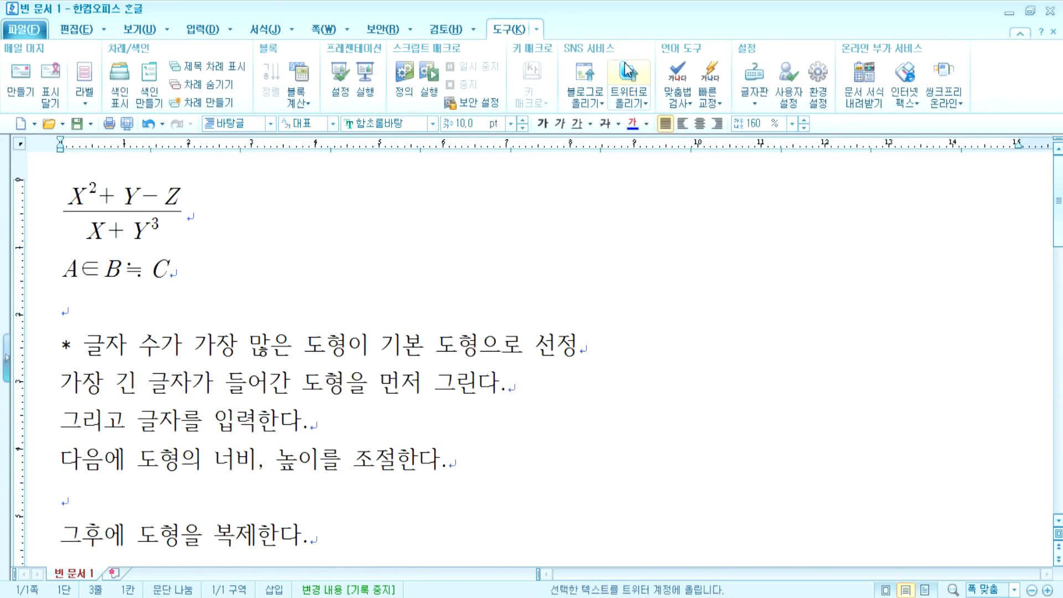
left_click(678, 78)
left_click(664, 236)
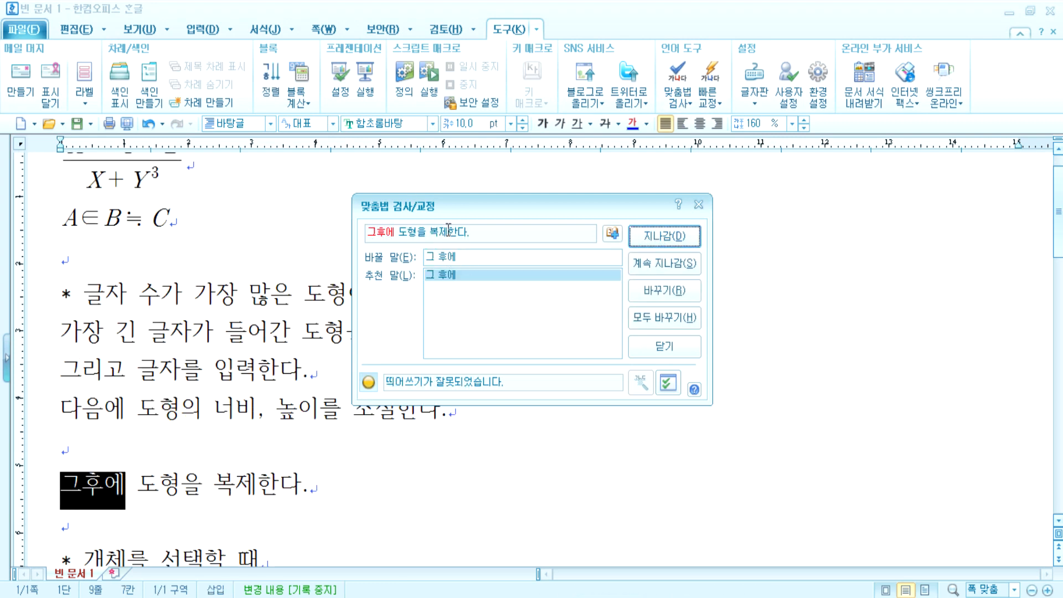
left_click(659, 291)
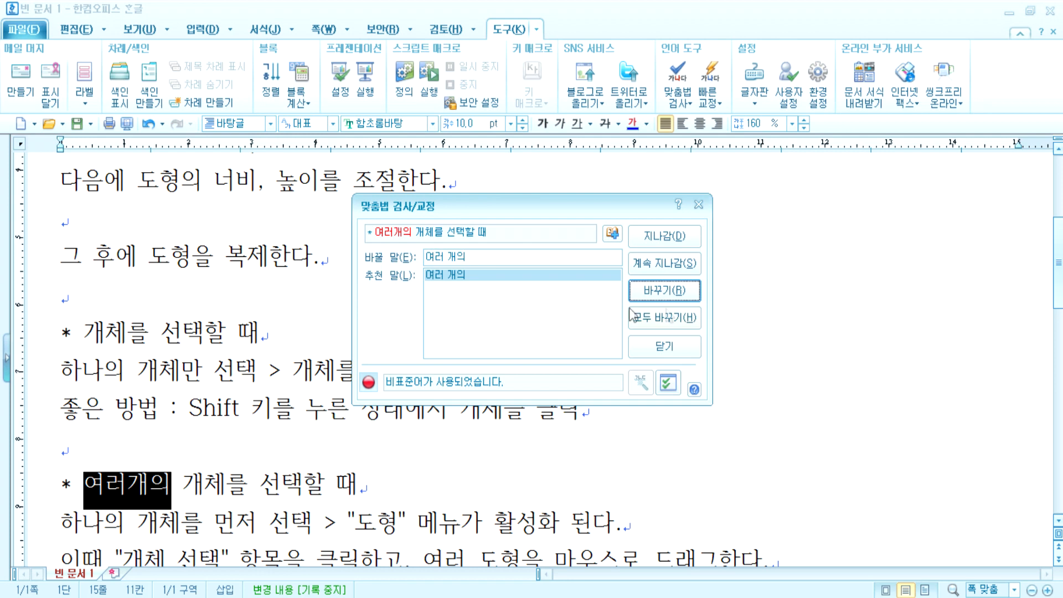
left_click(681, 293)
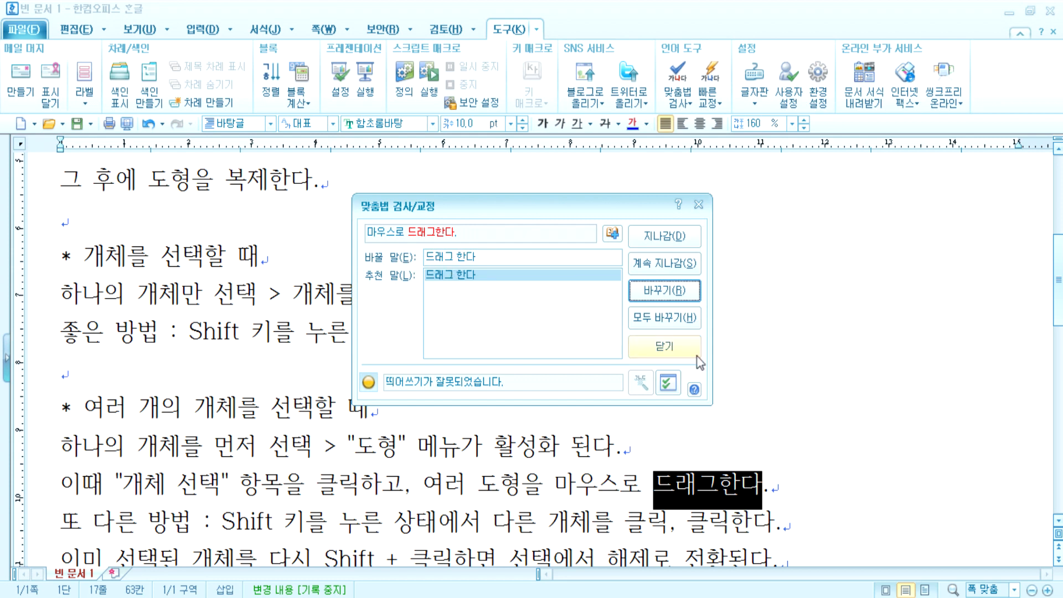
left_click(676, 294)
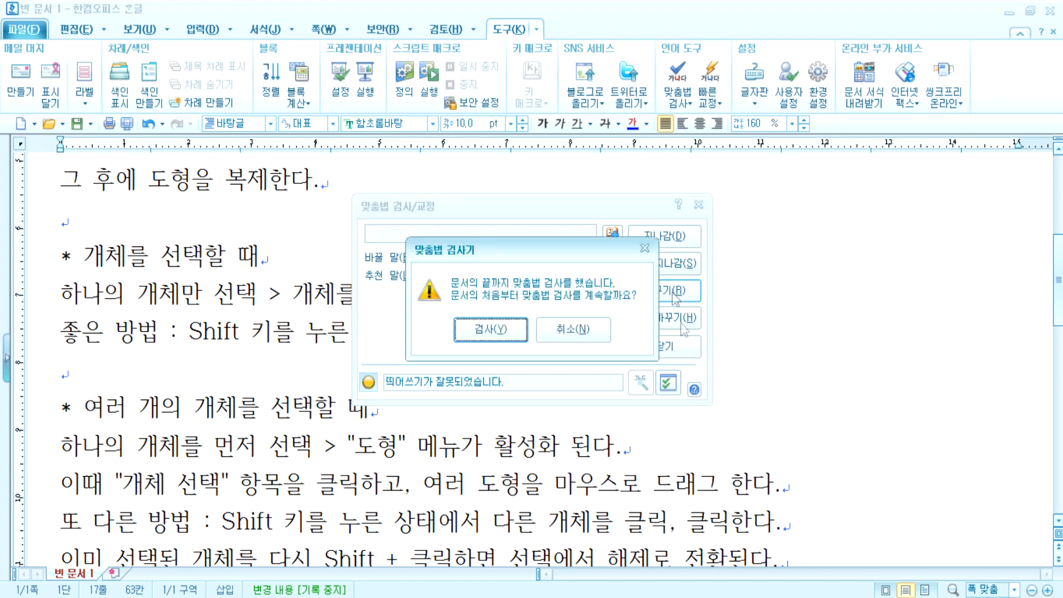
left_click(490, 329)
left_click(533, 330)
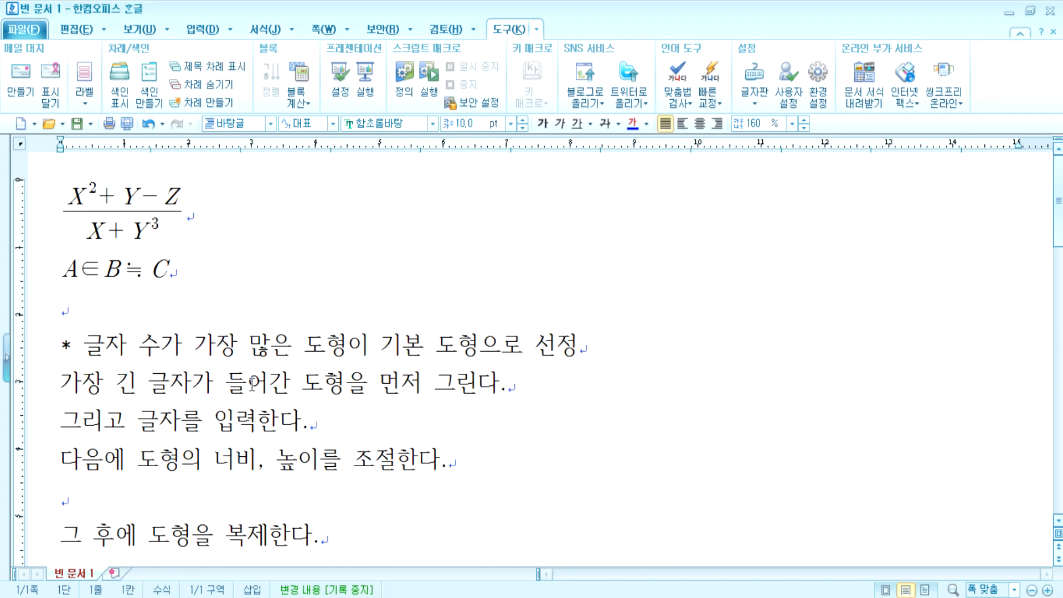
Review the corrected spacing in 그 후에 and 여러 개의, and remove the space from 드래그 한다
scroll(244, 383, "down", 3)
left_click(87, 324)
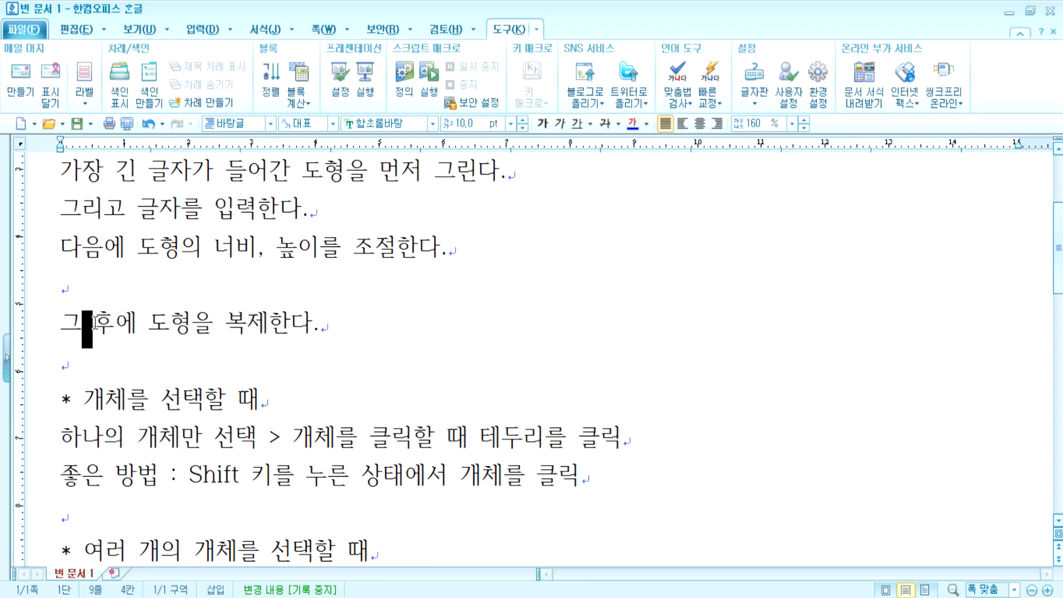
scroll(105, 327, "down", 3)
left_click(136, 337)
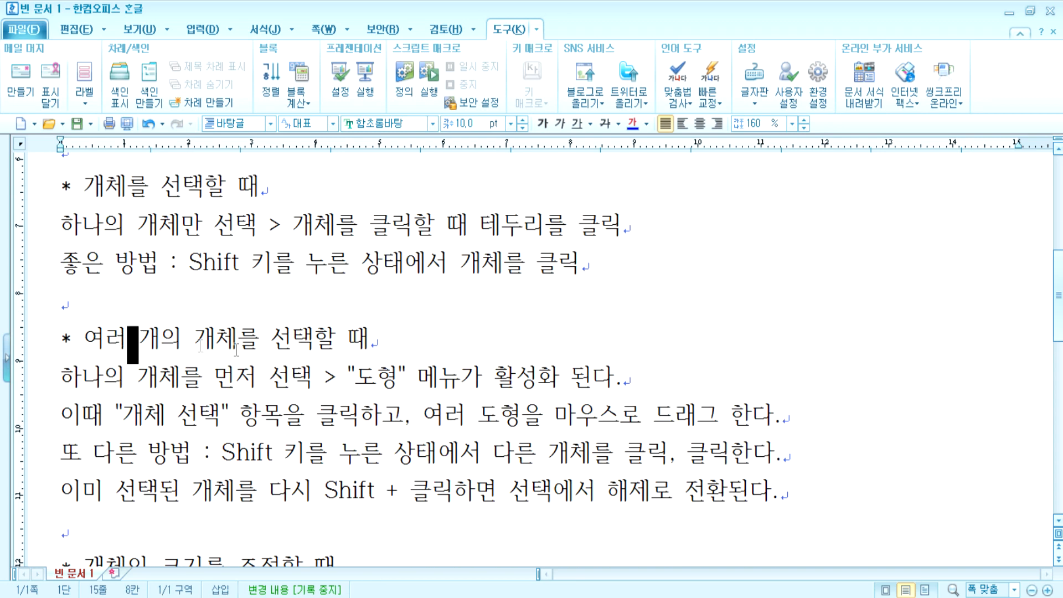
left_click(735, 415)
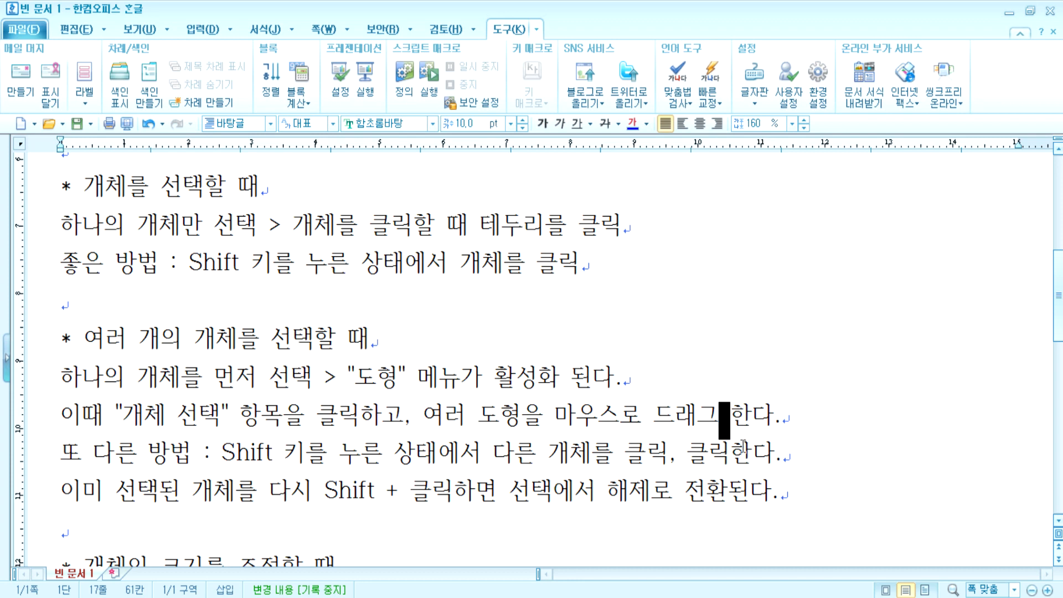
key("Left")
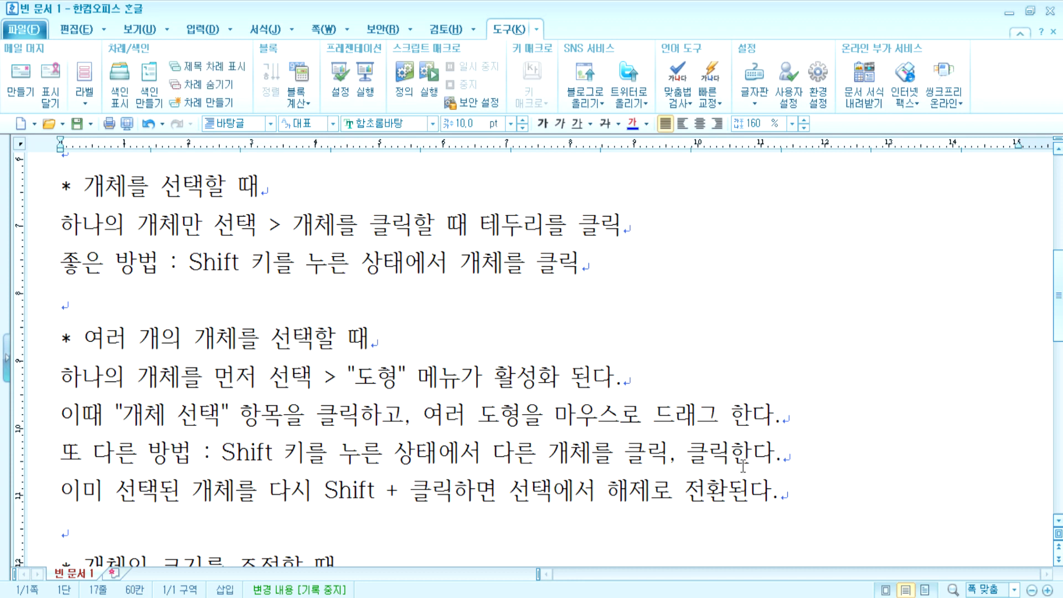
key("Delete")
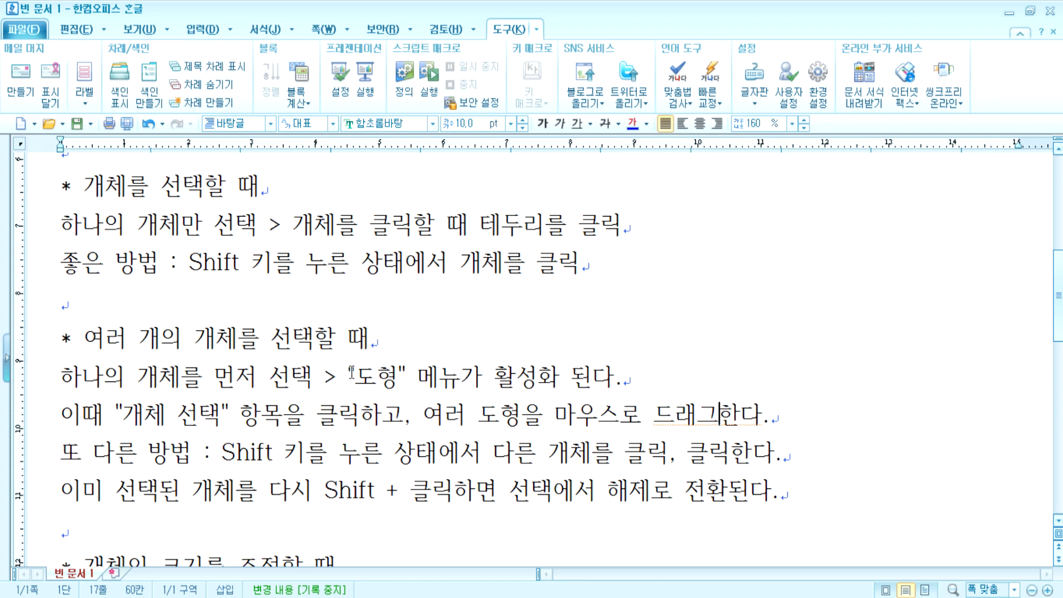
scroll(233, 352, "up", 1)
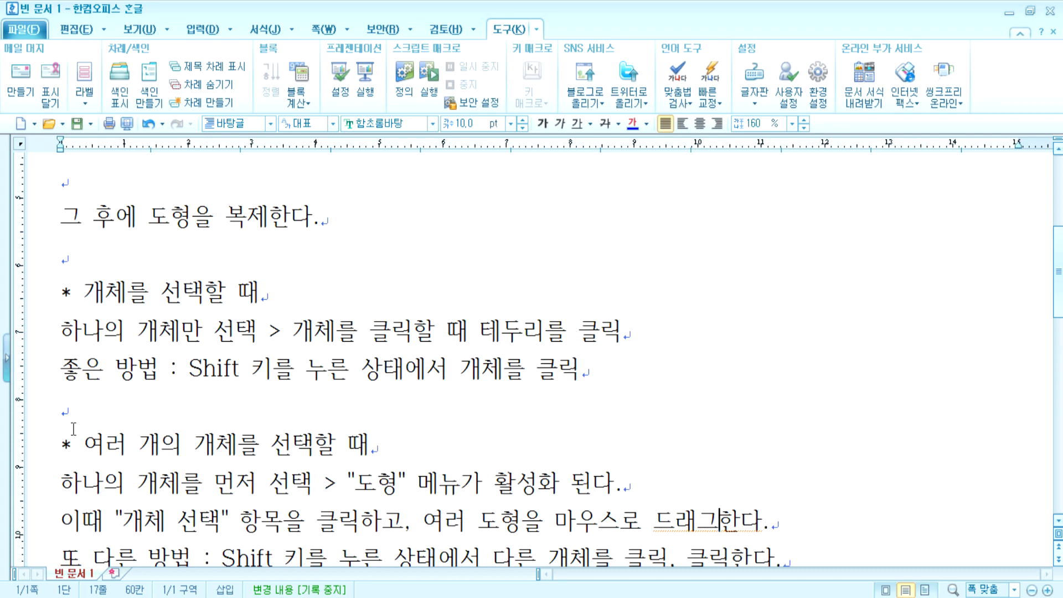
left_click(71, 413)
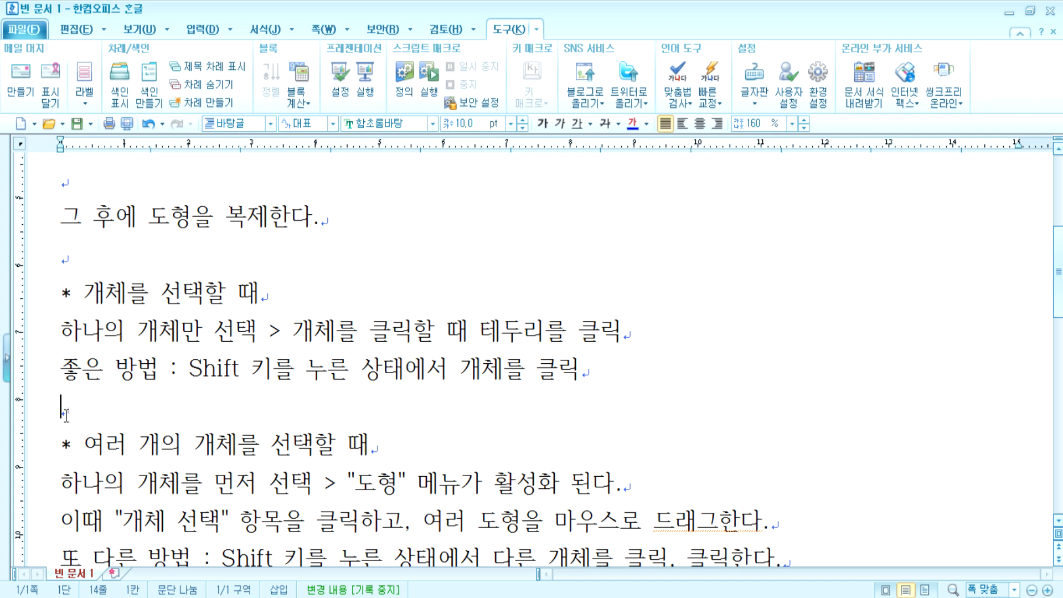
scroll(67, 414, "down", 3)
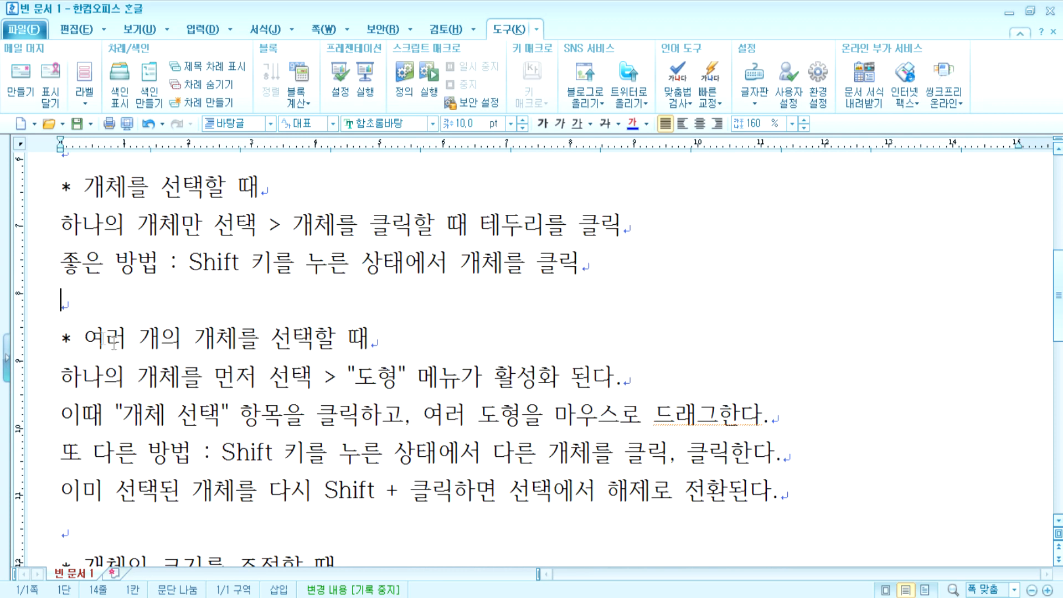
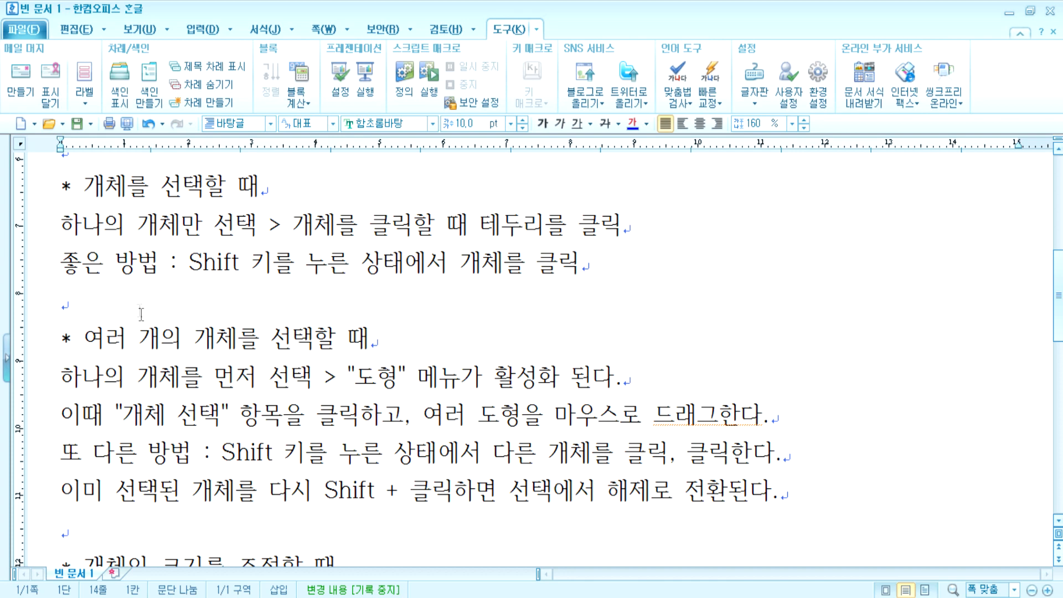
scroll(141, 310, "down", 5)
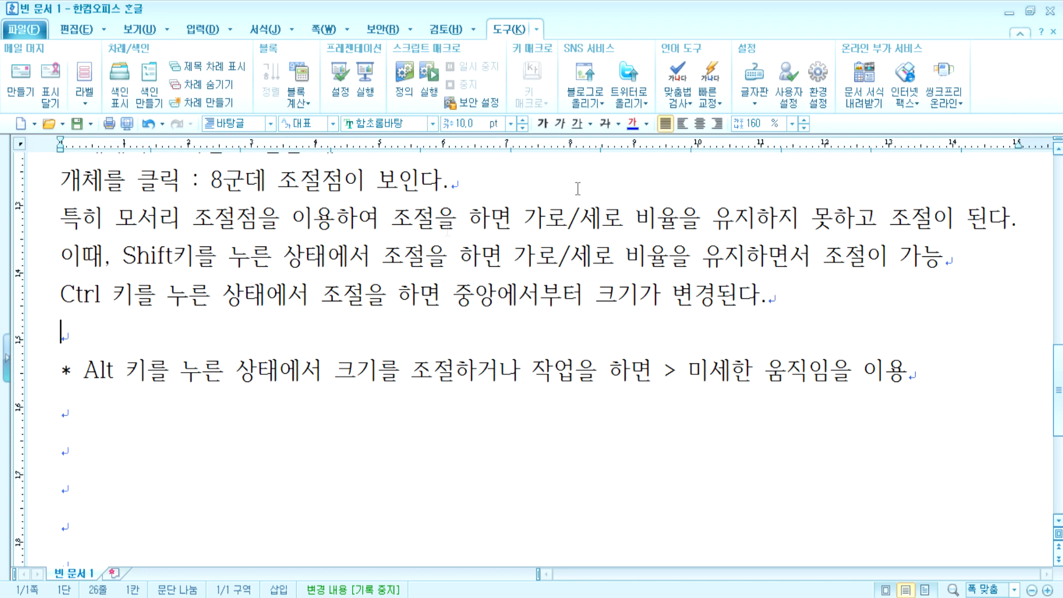
Change the current keyboard layout (현재 글자판) to 한국어 세벌식 최종 in the input settings and apply it
left_click(677, 77)
left_click(755, 86)
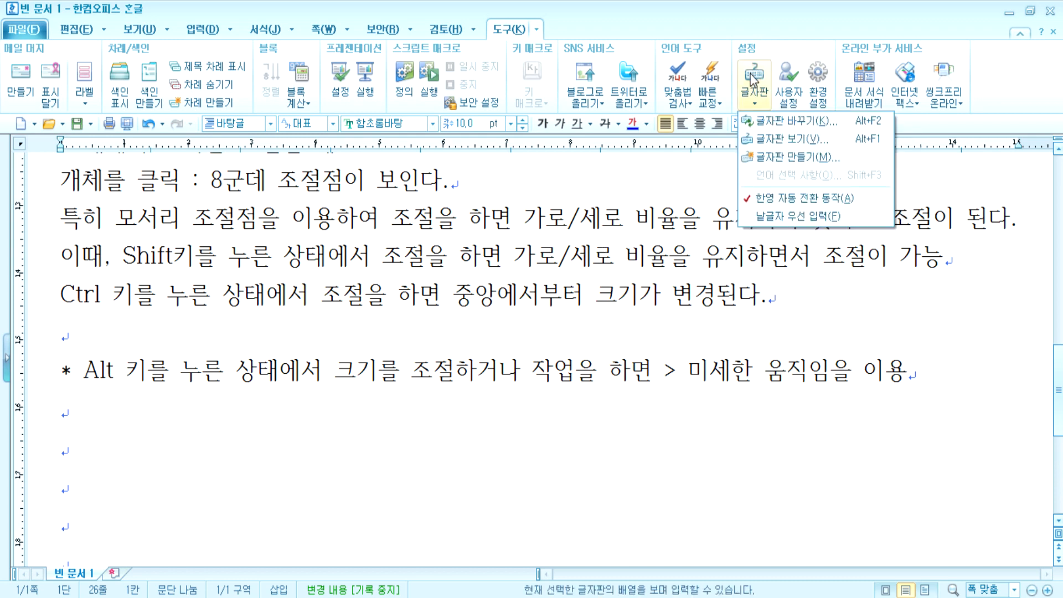
left_click(766, 121)
left_click_drag(540, 206, 573, 89)
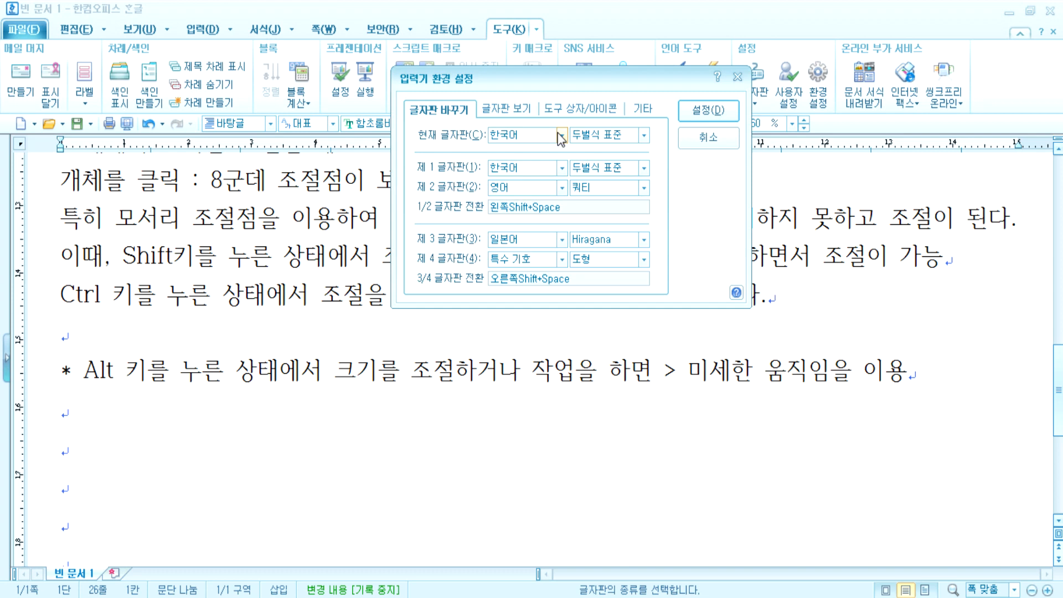
left_click(588, 136)
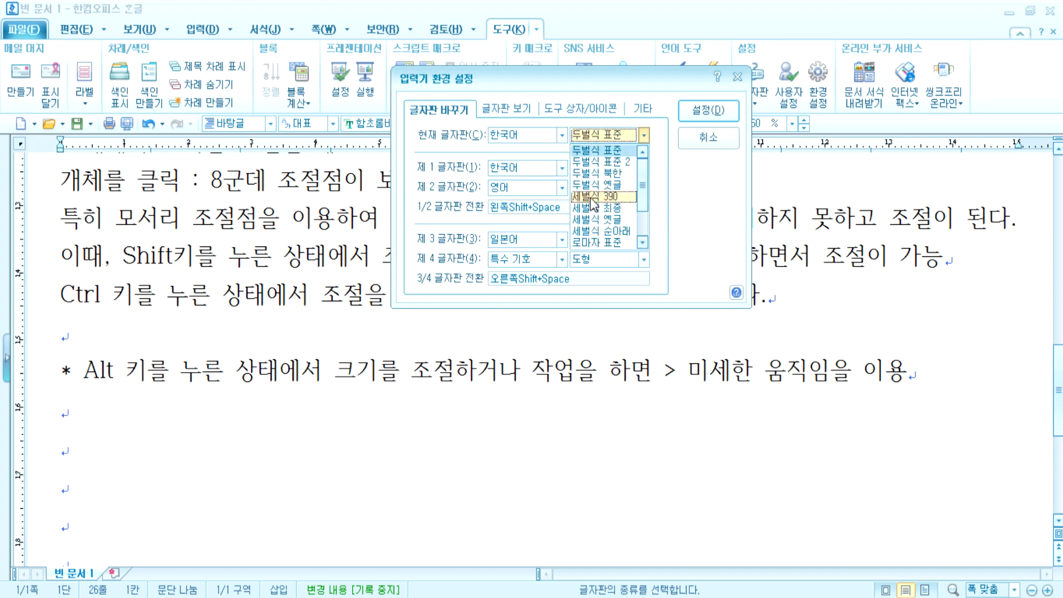
left_click(593, 204)
left_click(601, 136)
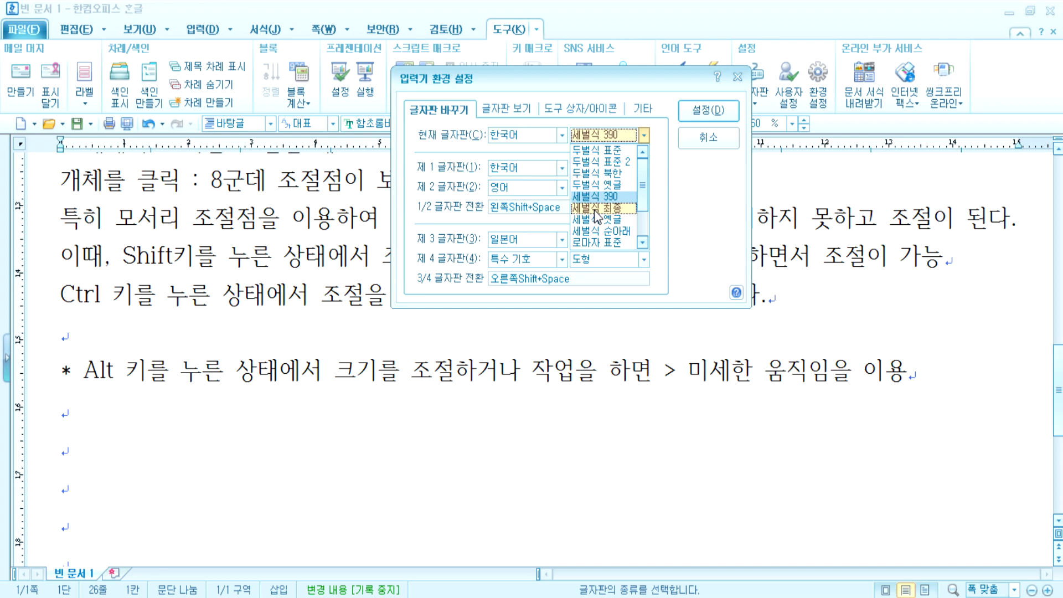
left_click(595, 210)
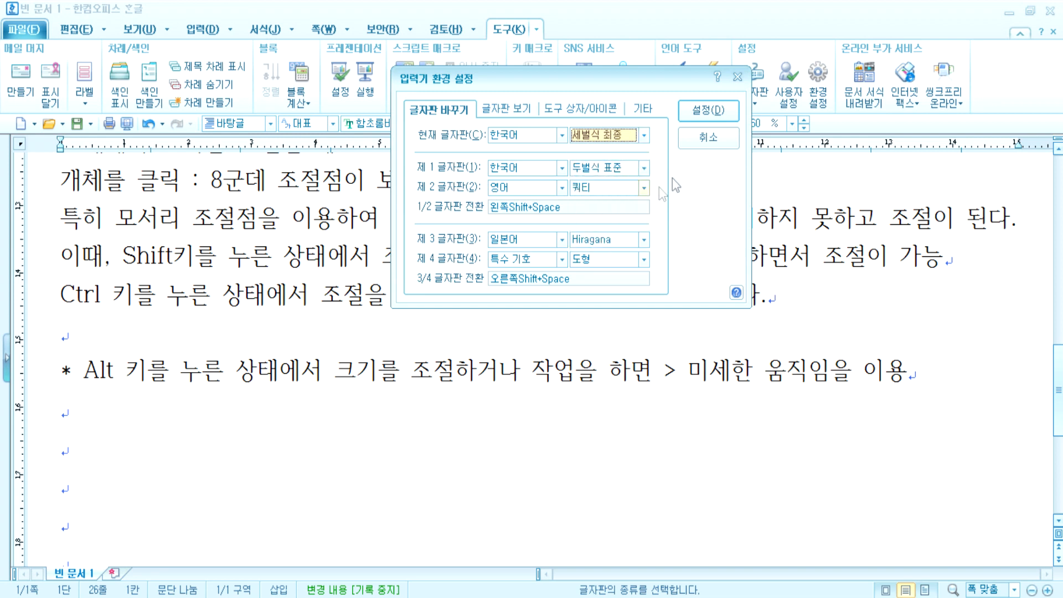
left_click(710, 112)
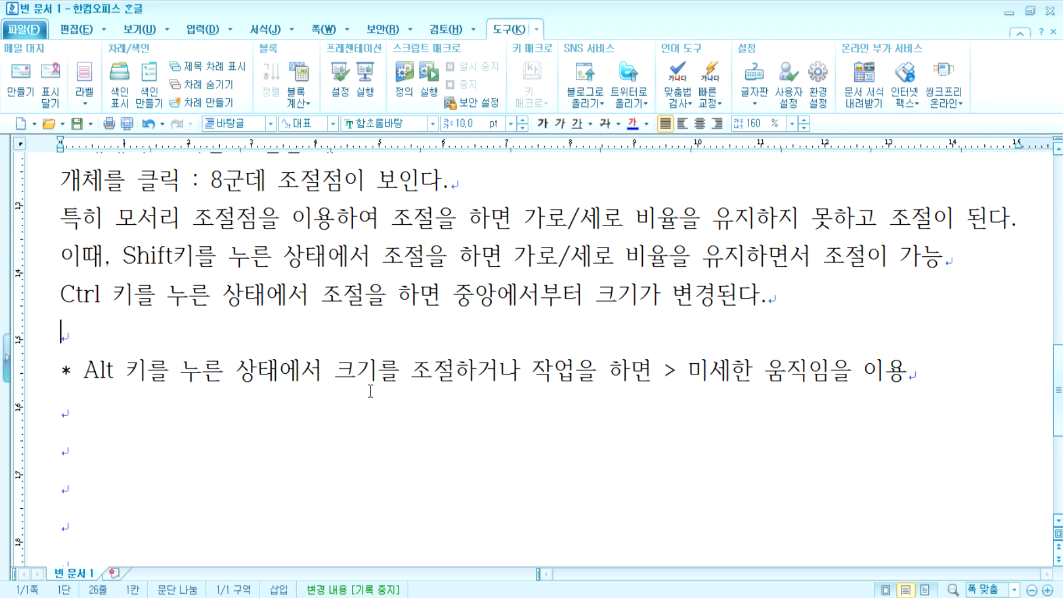
Display the on-screen keyboard layout (글자판 보기) and move it up over the body text
left_click(760, 103)
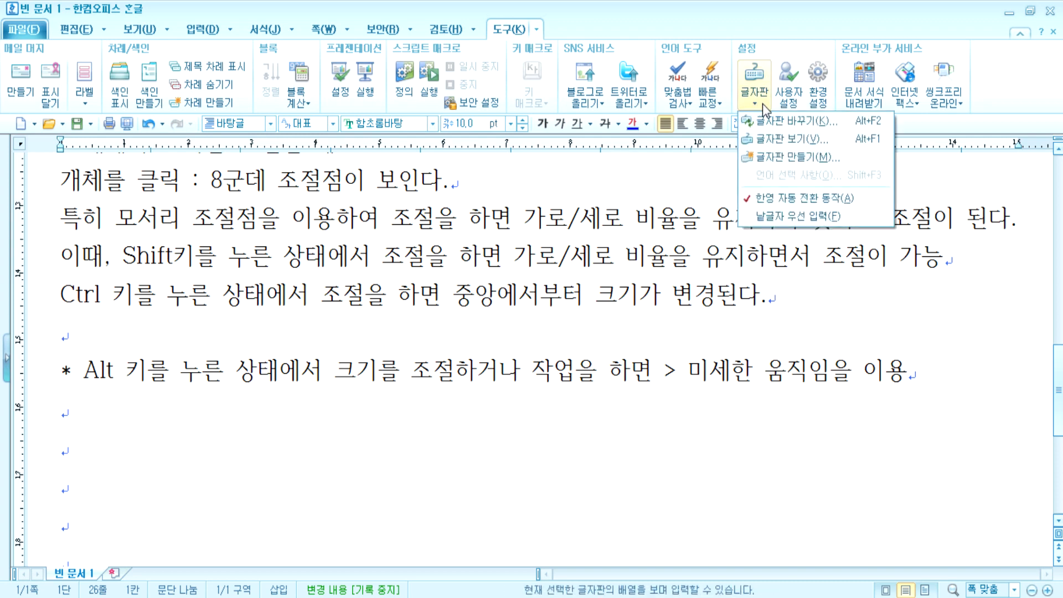
left_click(782, 144)
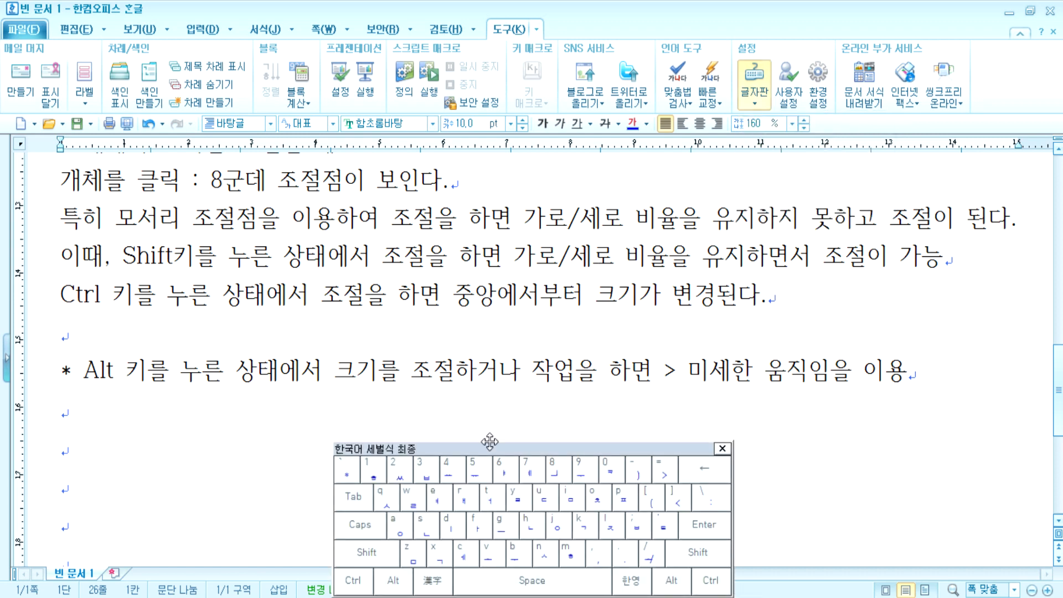
left_click_drag(496, 424, 547, 161)
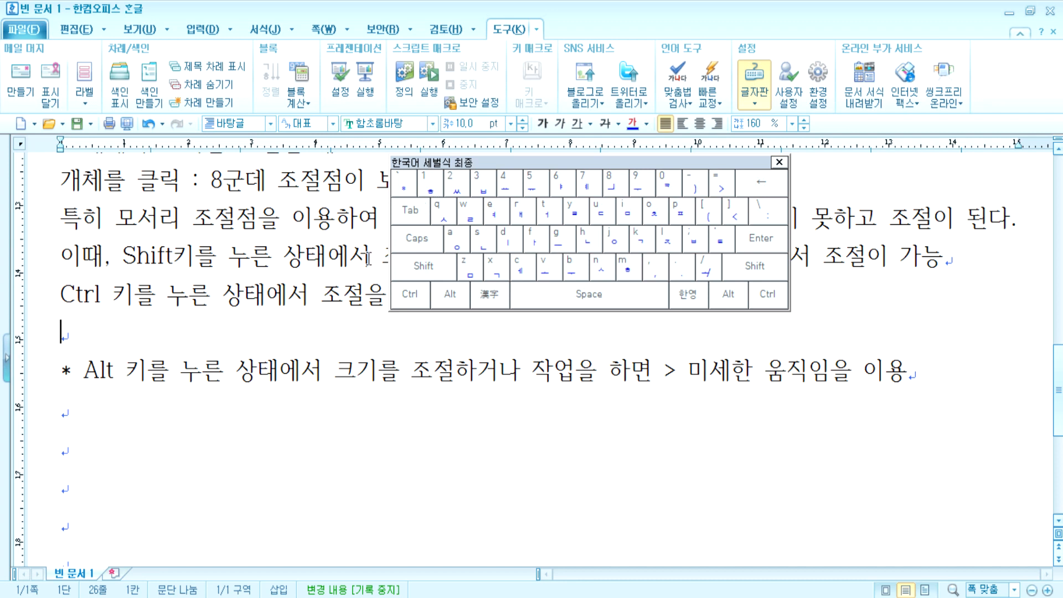
Try entering ㅎ and ㅆ with the 세벌식 layout on the blank line, and delete the test characters
type("ㅎ ㅆ")
left_click(493, 206)
left_click_drag(160, 335, 61, 335)
key("Delete")
Close the 세벌식 layout display and set the current keyboard layout (현재 글자판) to 두벌식 표준 in the input settings
left_click(767, 105)
left_click(772, 121)
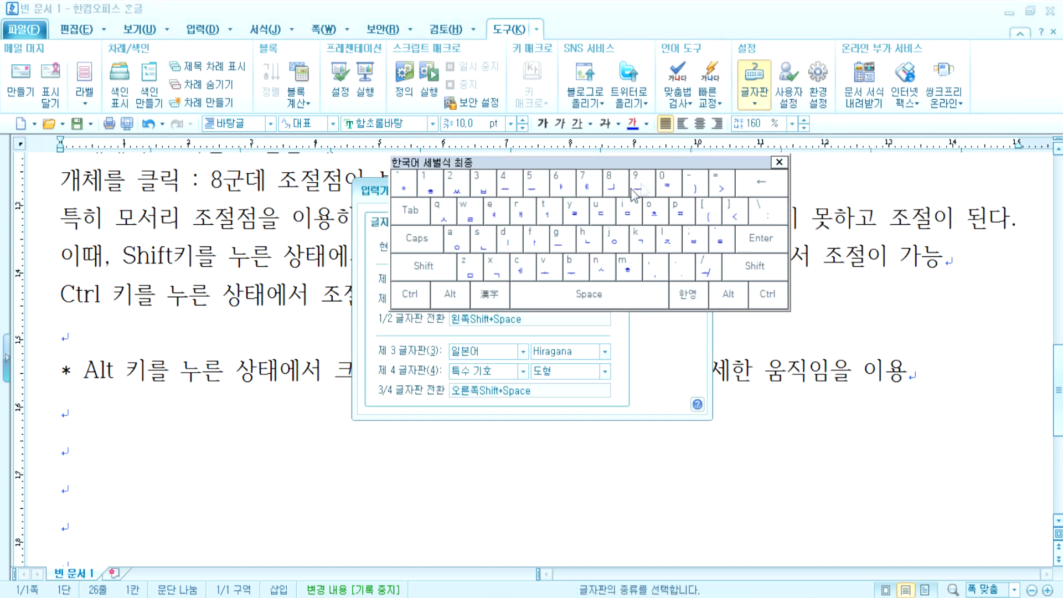
left_click(779, 161)
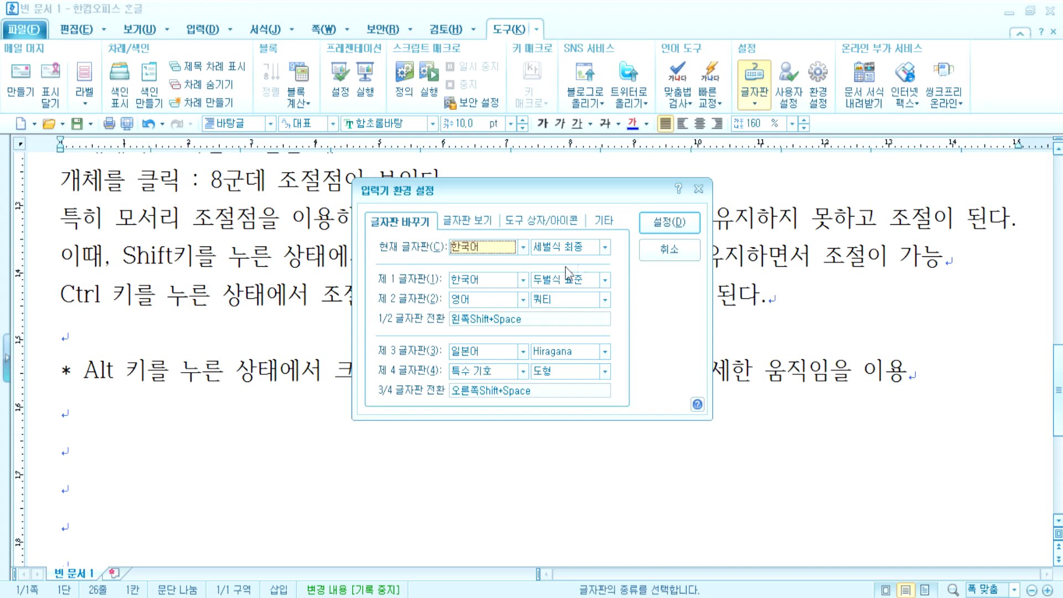
left_click(552, 247)
left_click(556, 263)
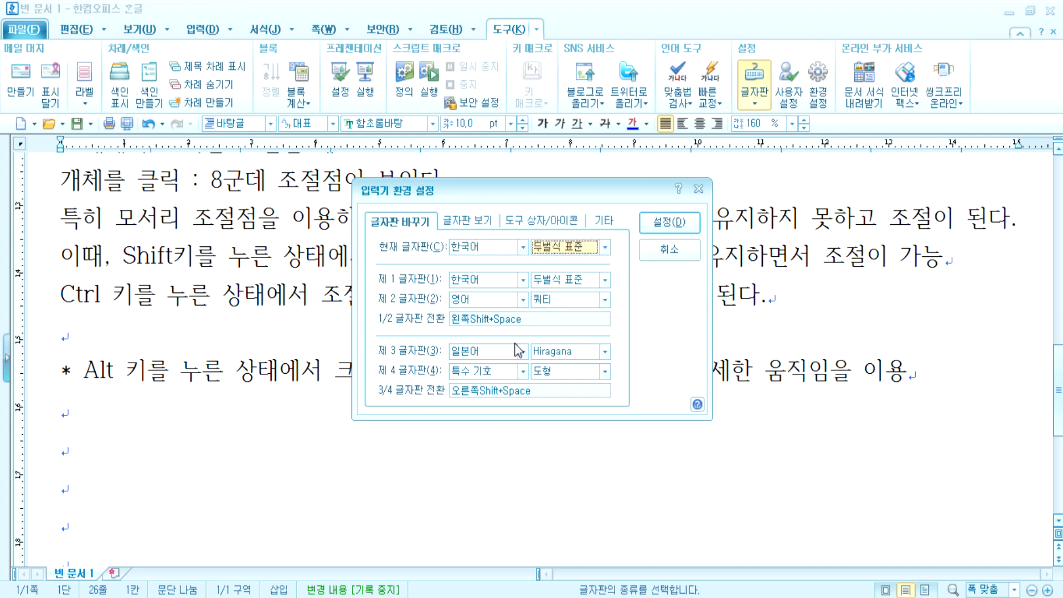
Set the second keyboard layout (제 2 글자판) to 영어 드보락 and apply the input settings
left_click(568, 300)
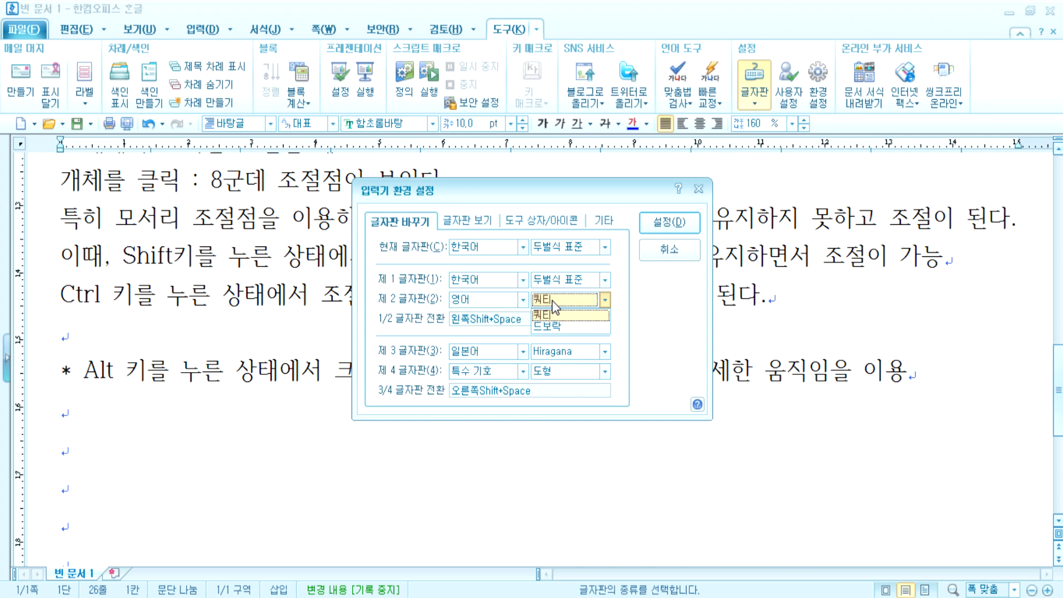
left_click(567, 324)
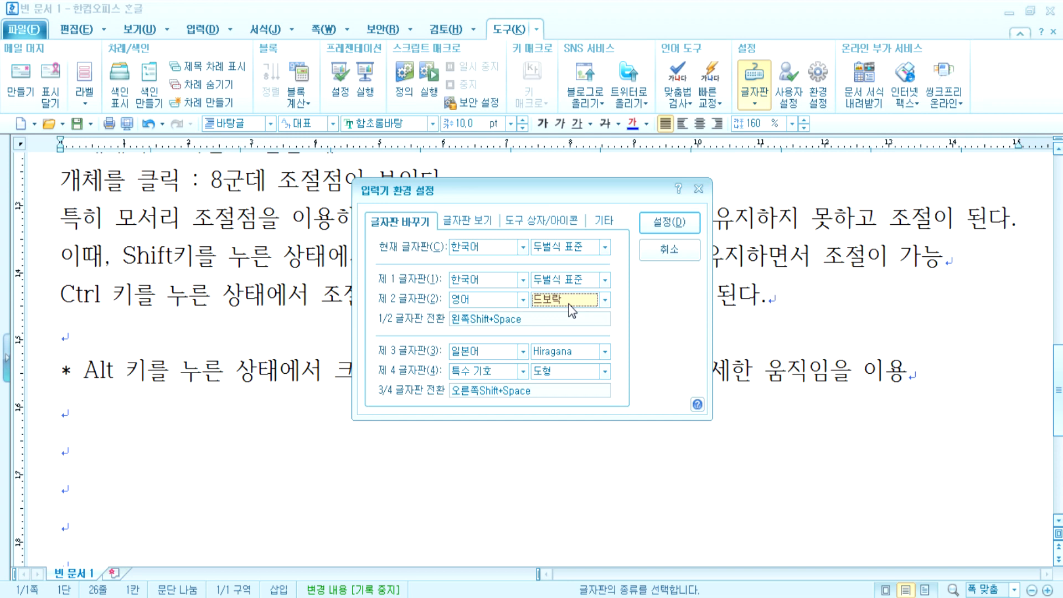
left_click(583, 299)
left_click(583, 299)
left_click(657, 231)
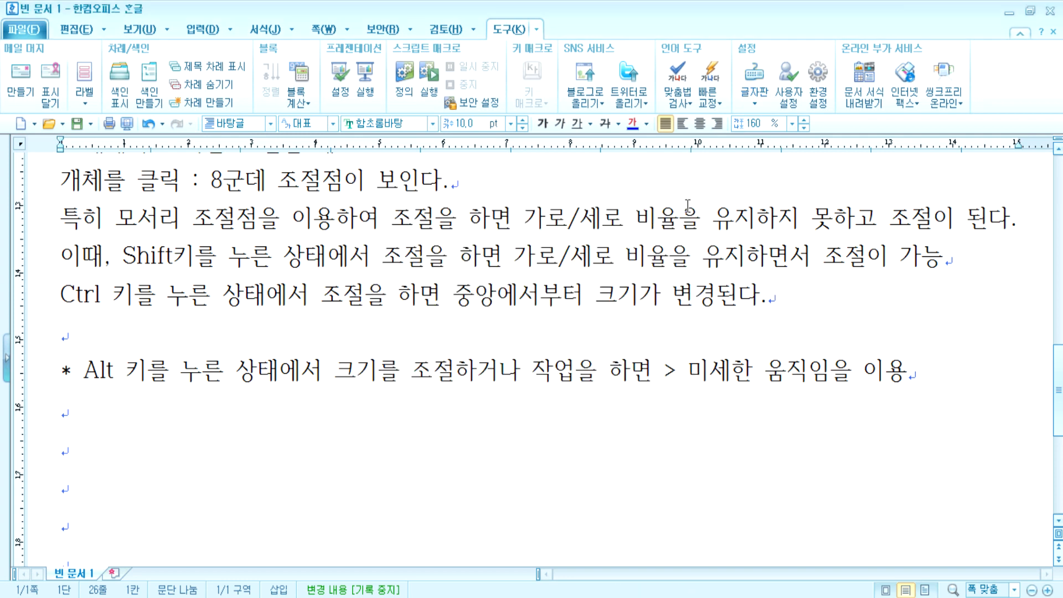
Display the on-screen keyboard layout, switch input to the English 드보락 layout, and move the display over the body text
left_click(754, 92)
left_click(785, 140)
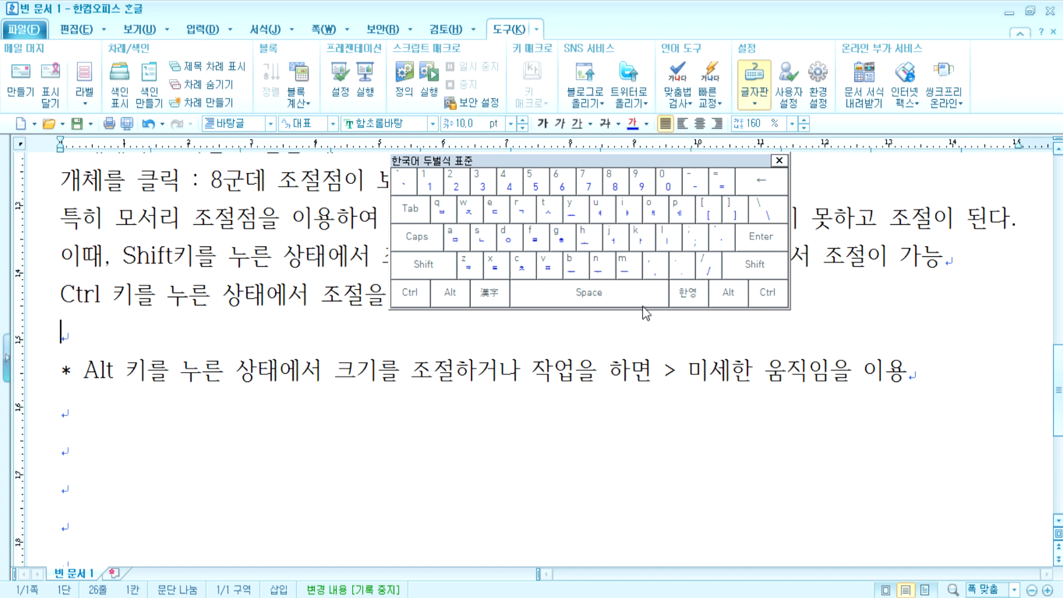
left_click(766, 96)
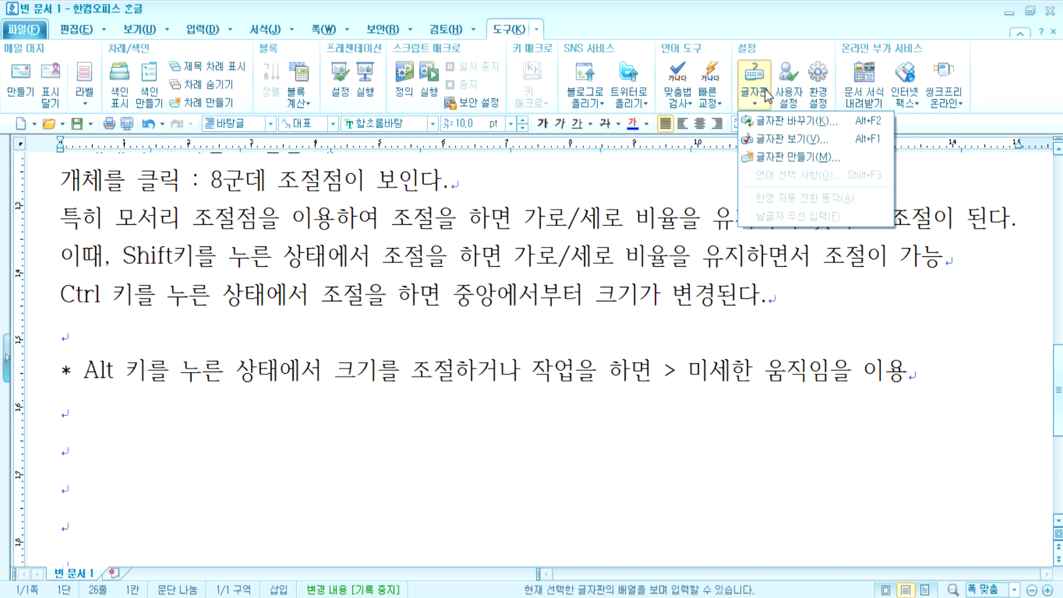
left_click(776, 121)
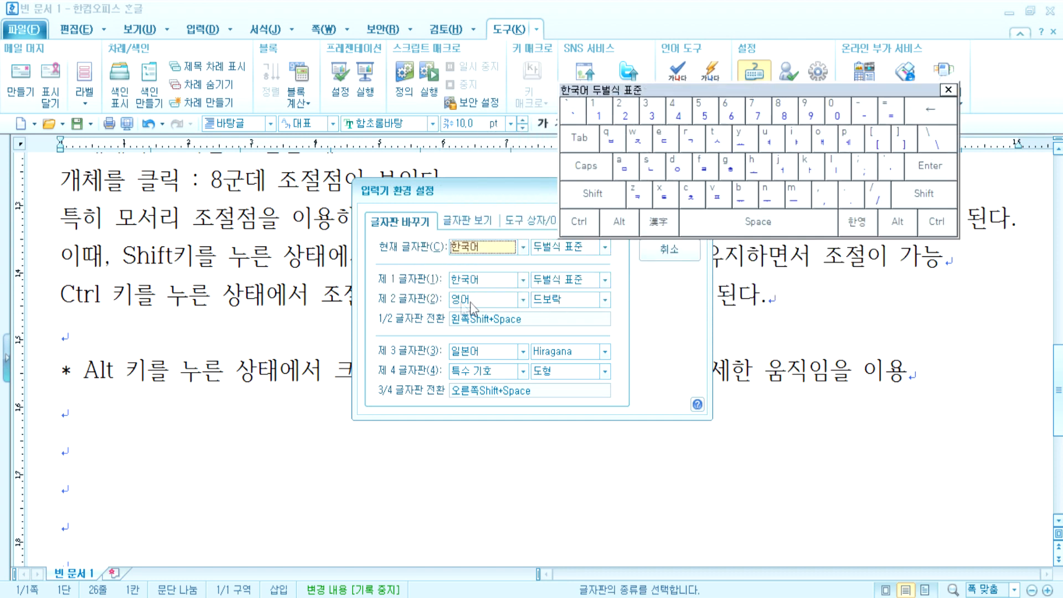
key("Escape")
key("Hangul")
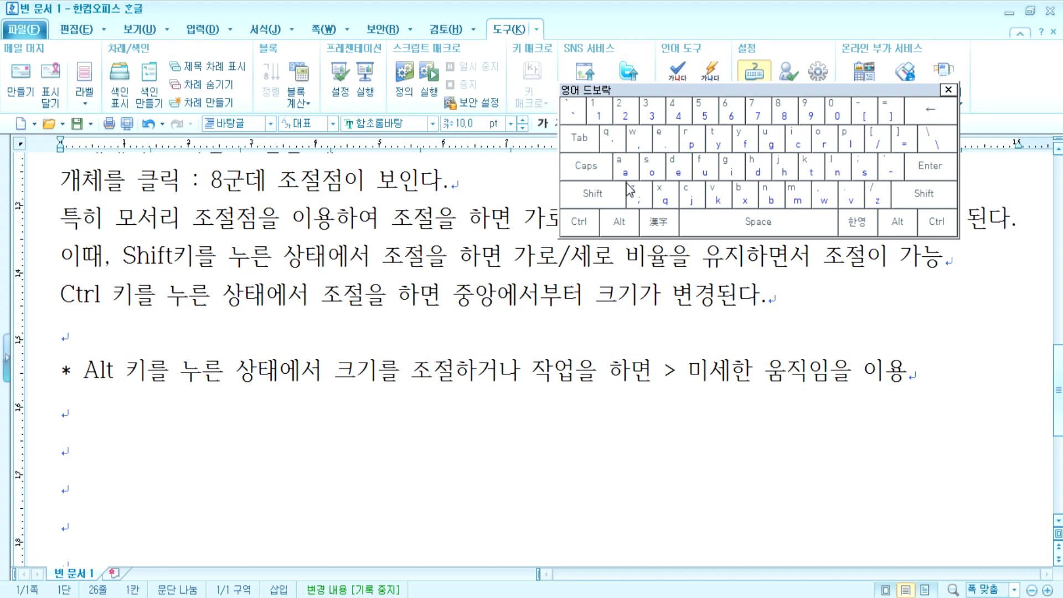
left_click_drag(664, 90, 497, 114)
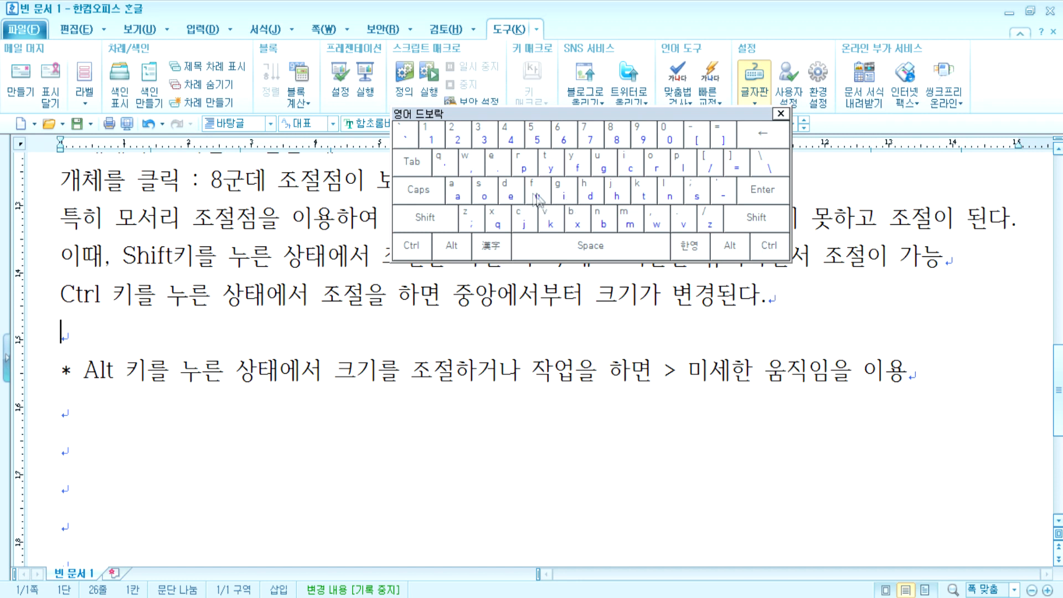
Enter the test characters aoeuipfy on the blank line with the 드보락 layout and close the layout display
type("aoeui")
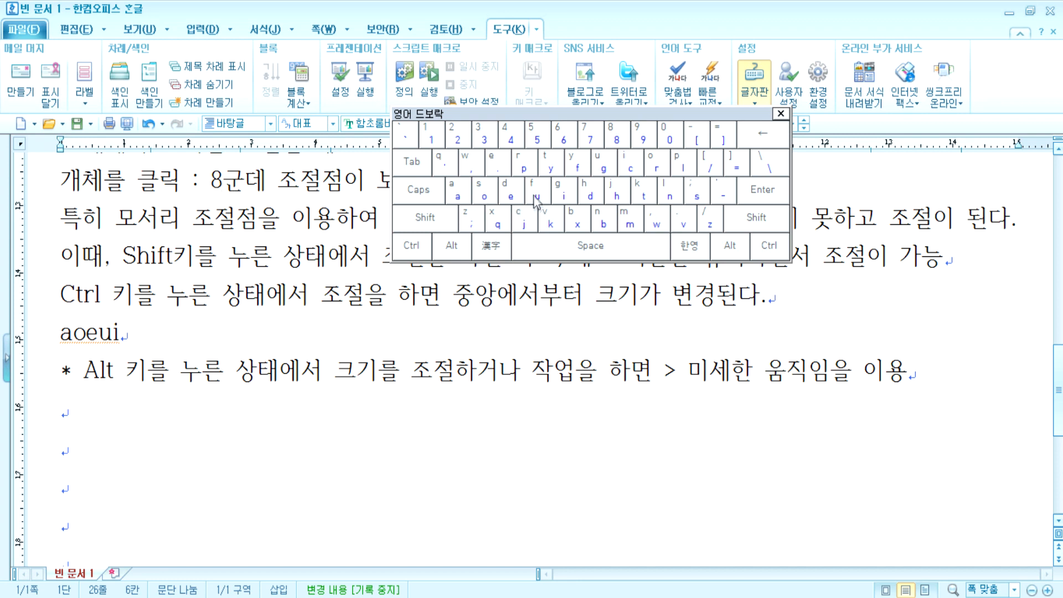
left_click(516, 170)
type("fy")
left_click(781, 114)
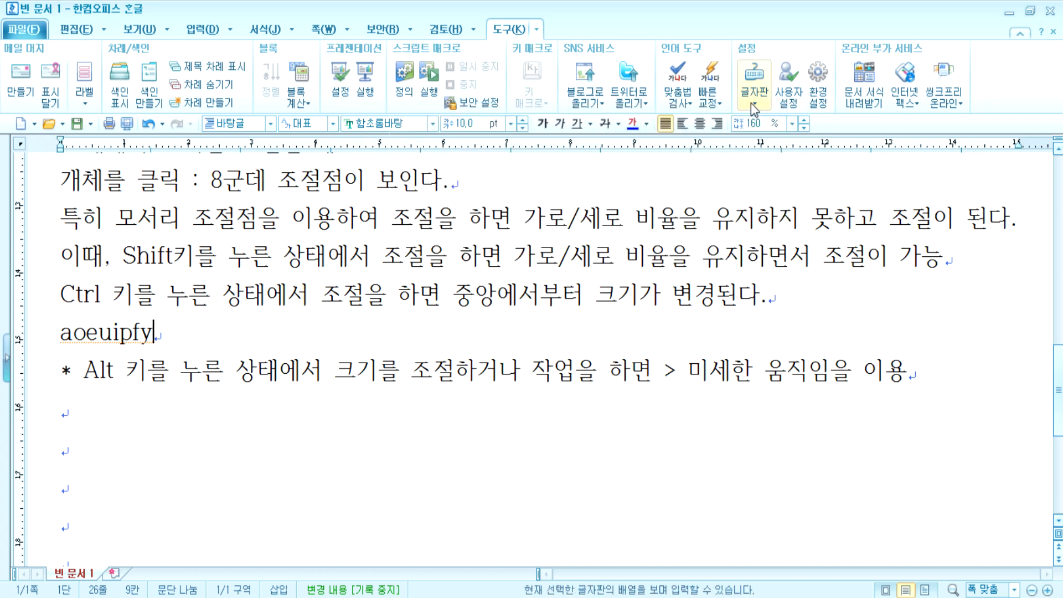
Set both the second keyboard layout (제 2 글자판) and the current layout (현재 글자판) to 영어 쿼티
left_click(754, 105)
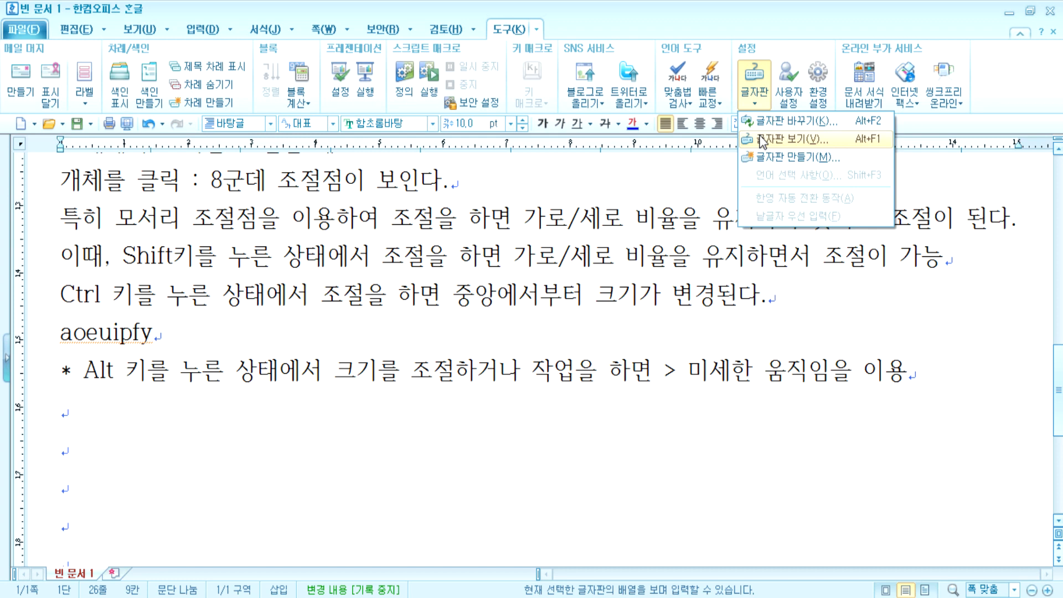
left_click(783, 121)
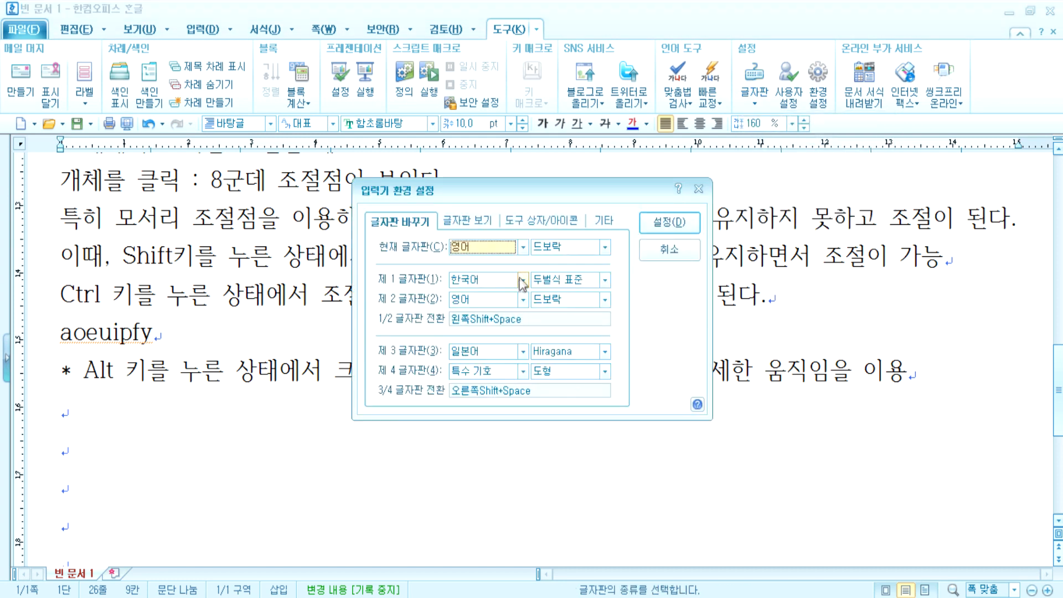
left_click(554, 302)
left_click(545, 314)
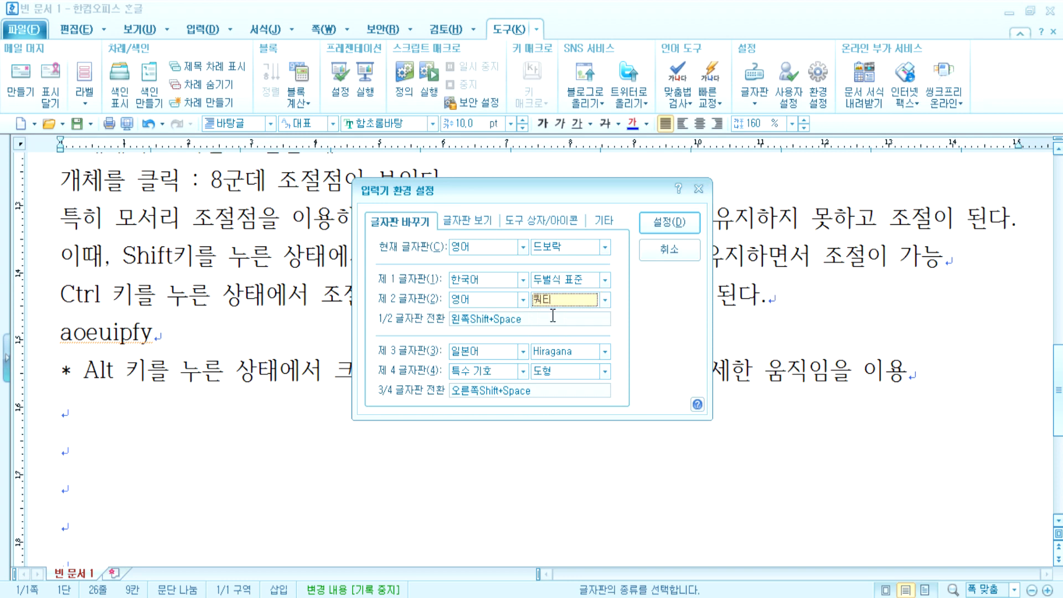
left_click(551, 247)
left_click(548, 261)
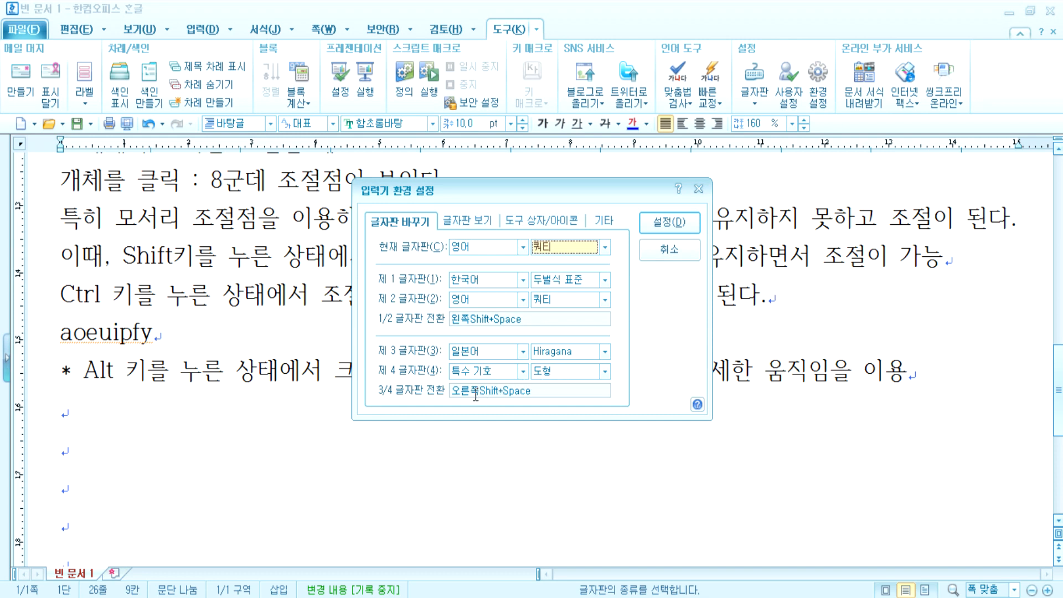
Try ひらがな for the Japanese third keyboard layout (제 3 글자판), set it back to Hiragana, and apply the input settings
left_click(554, 351)
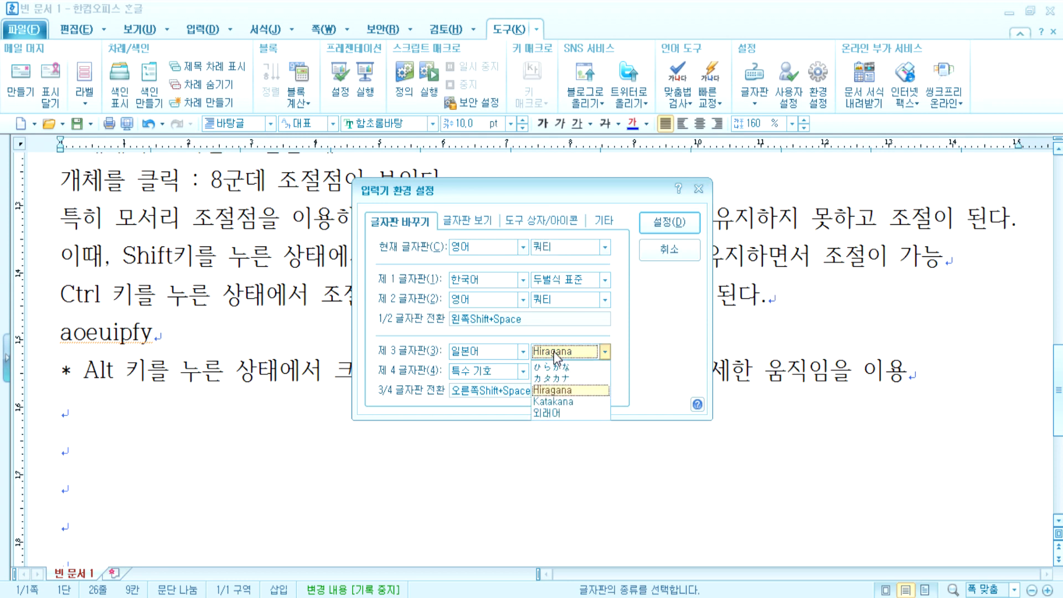
left_click(560, 367)
left_click(564, 353)
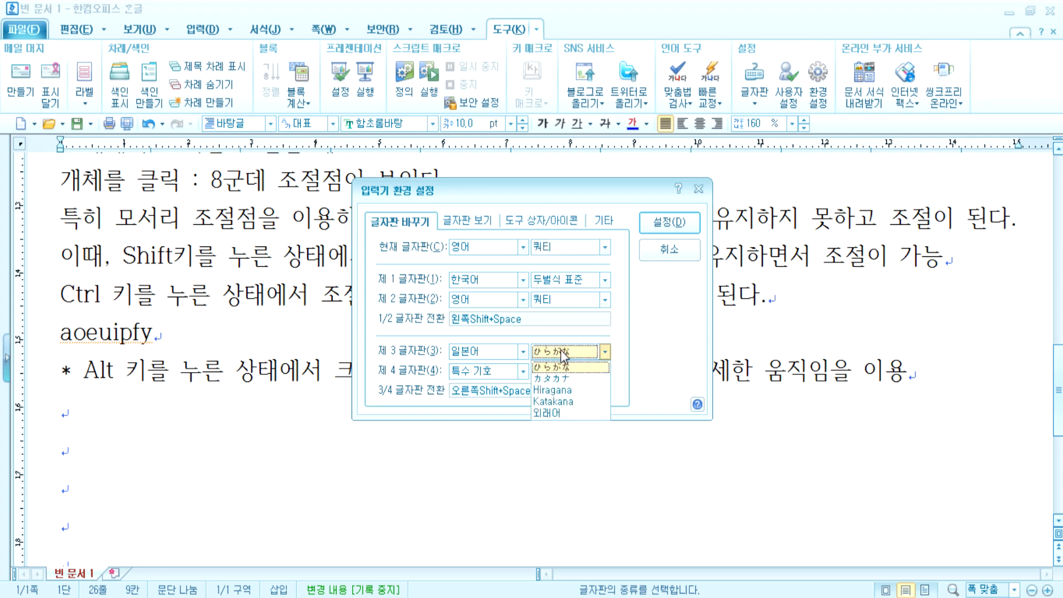
left_click(553, 390)
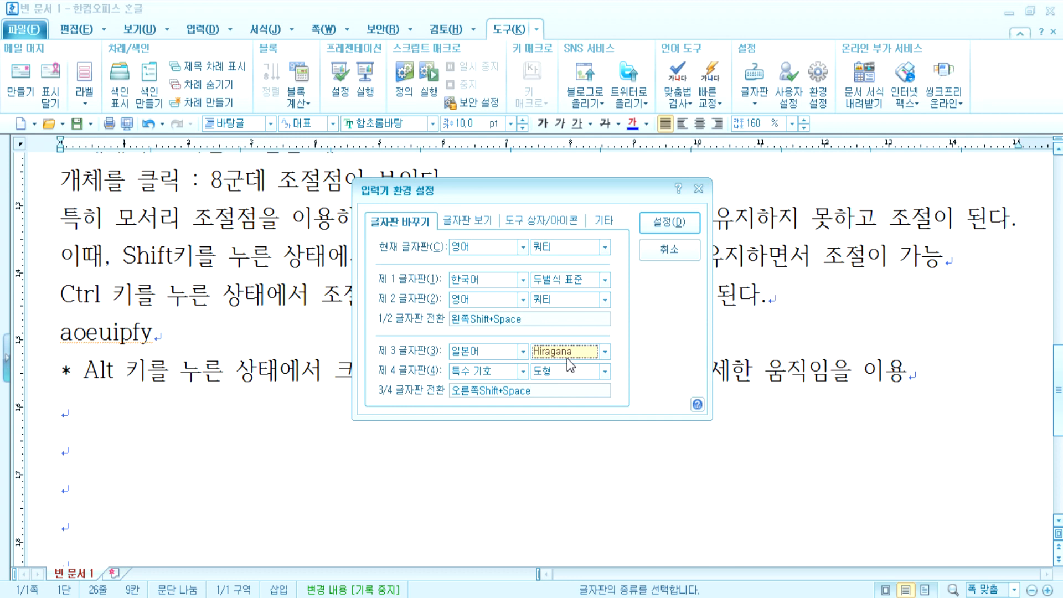
left_click(670, 222)
Enter ひらかな and さよなら on two consecutive blank lines below the Alt key note using the Japanese Hiragana layout
scroll(183, 286, "down", 3)
left_click(148, 255)
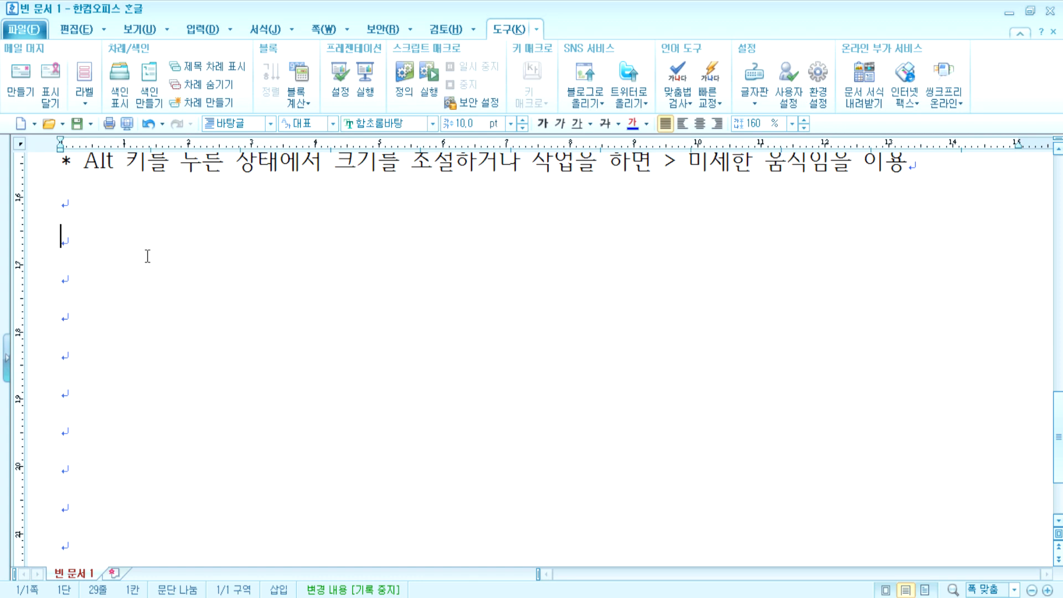
type("hirakana")
key("Return")
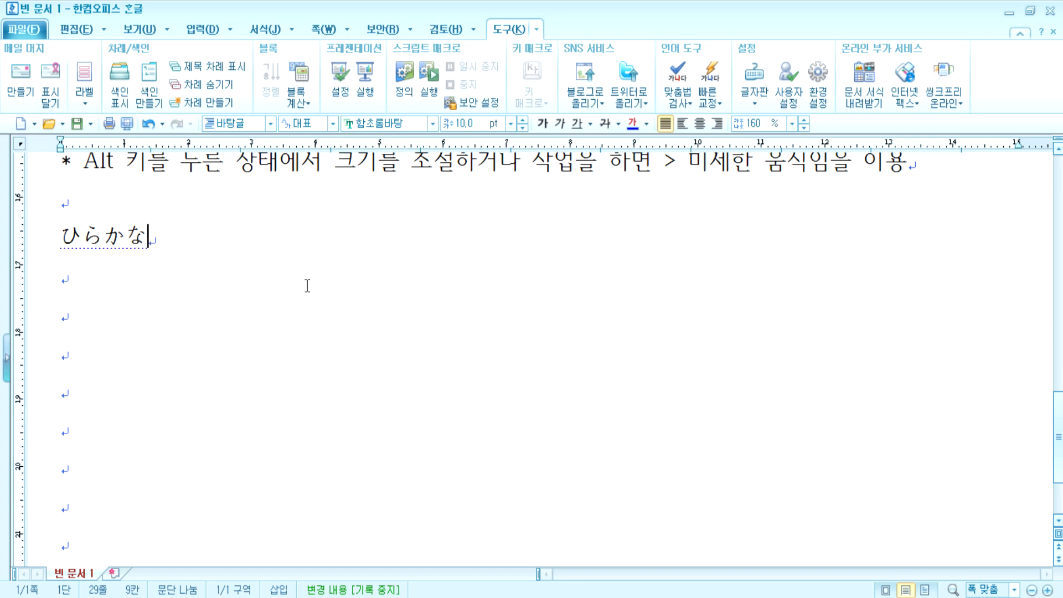
key("Return")
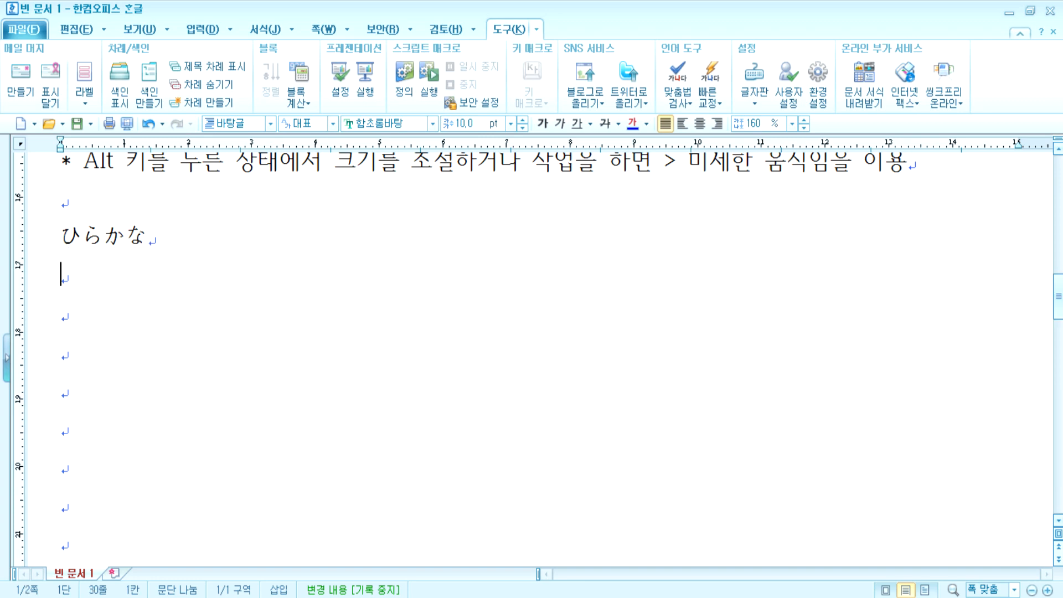
type("sayonara")
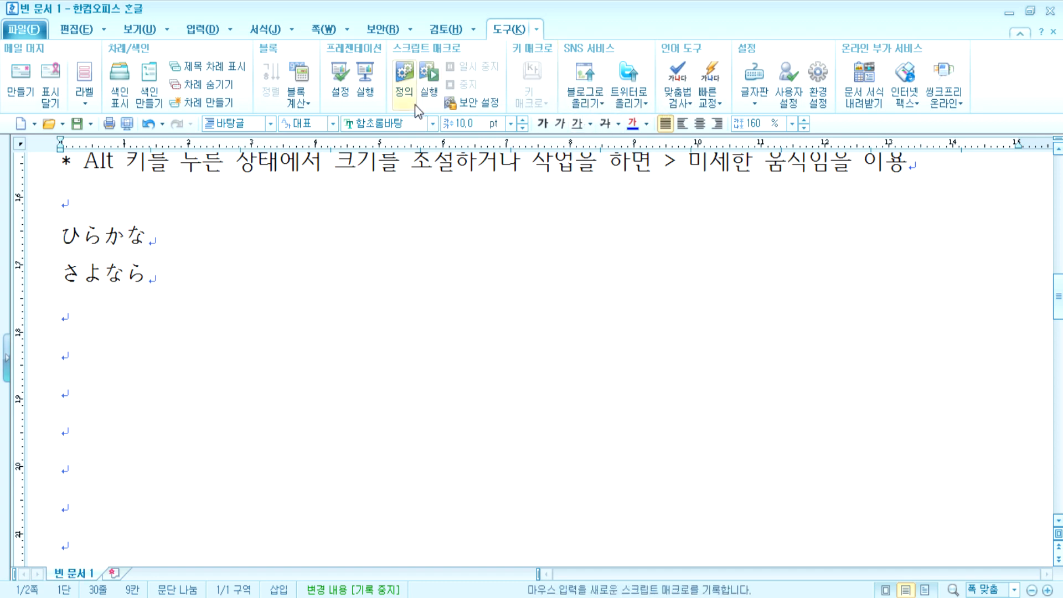
Examine the 특수 기호 layout choices for the fourth keyboard (제 4 글자판) and cancel the input settings
left_click(763, 103)
left_click(776, 120)
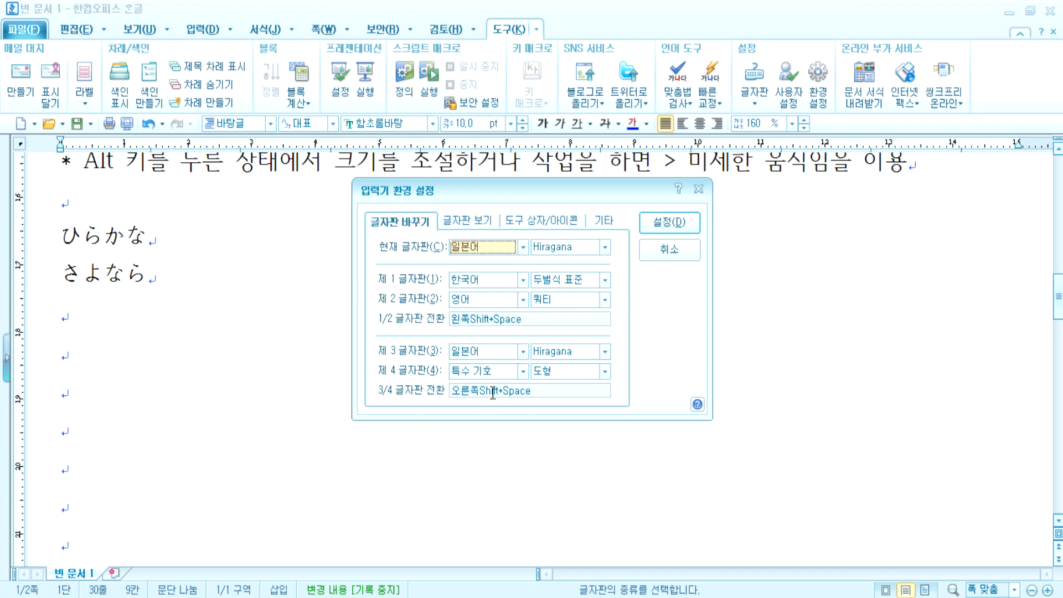
left_click(561, 375)
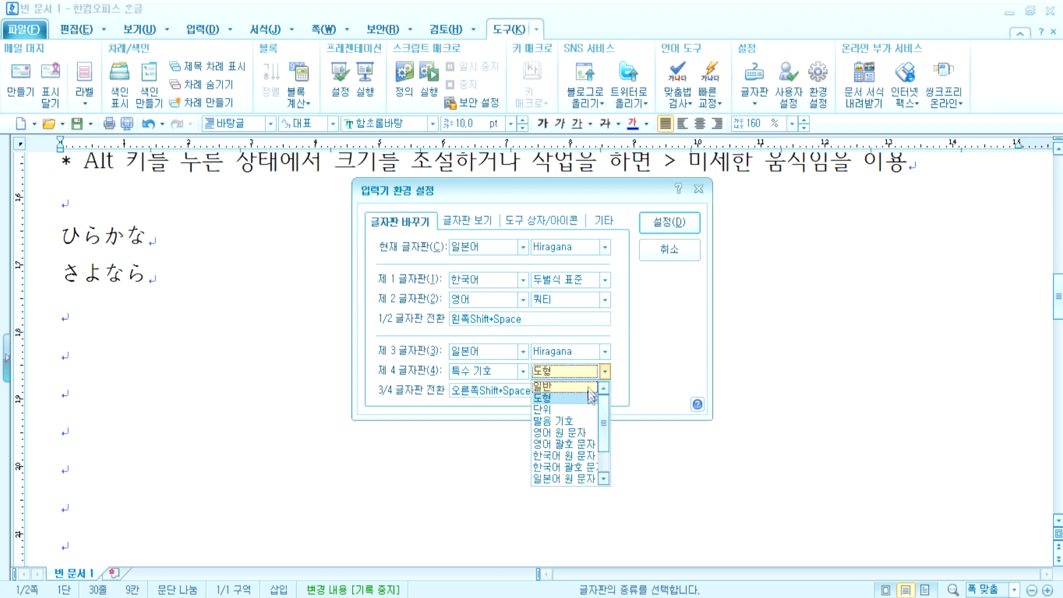
left_click(659, 303)
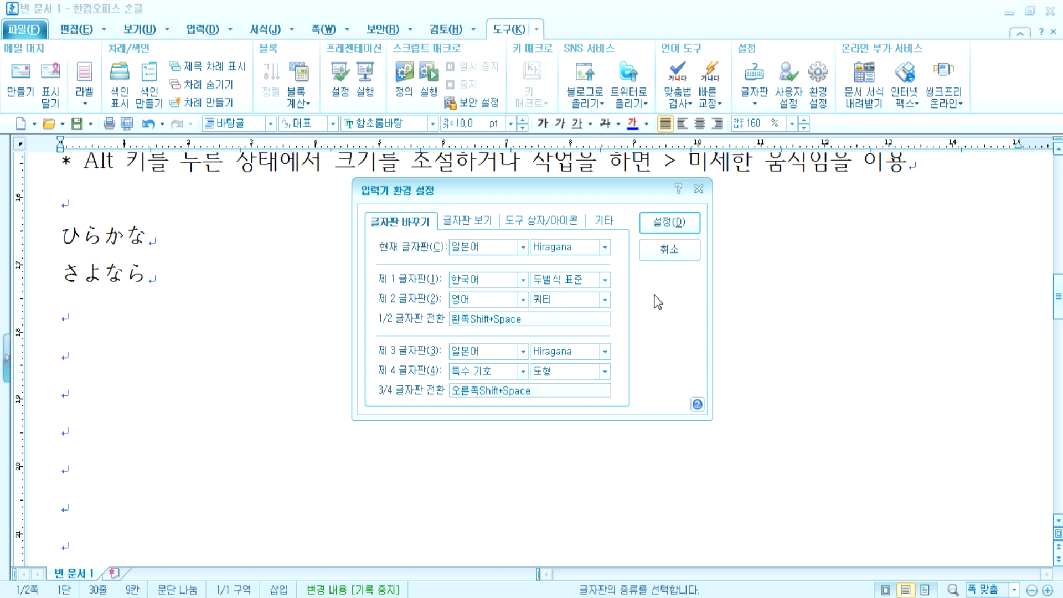
left_click(660, 260)
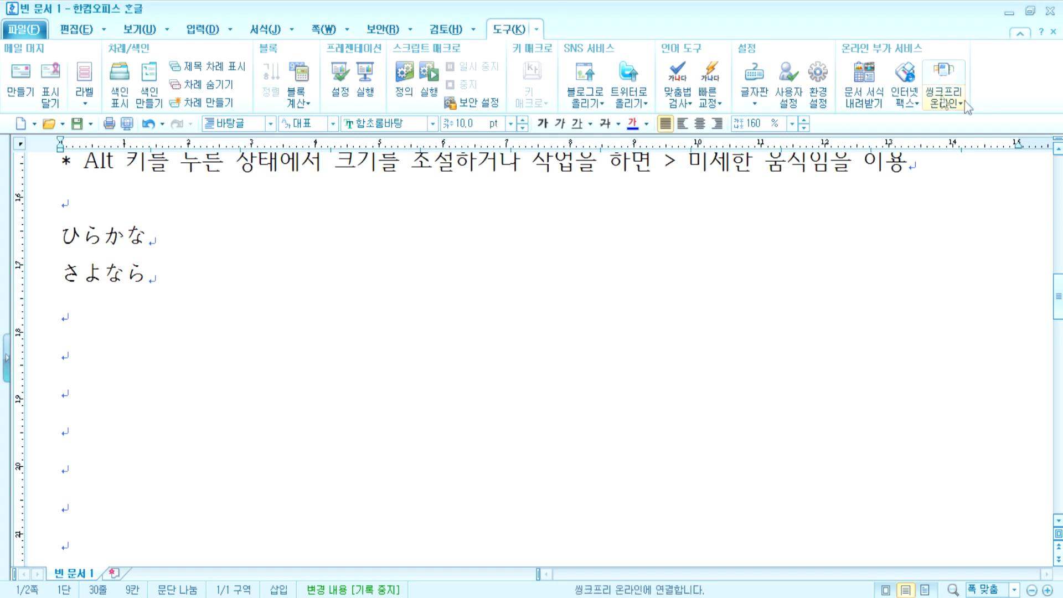
Open the program preferences (환경 설정) and examine the unconditional auto-save option (무조건 자동 저장) in the editing settings
left_click(815, 105)
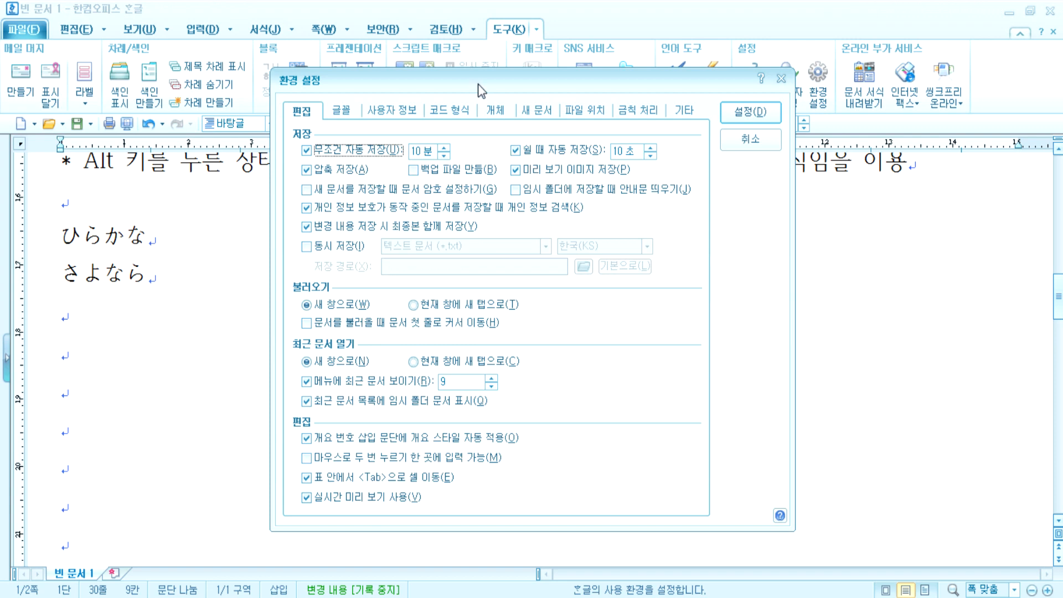
left_click_drag(577, 45, 587, 42)
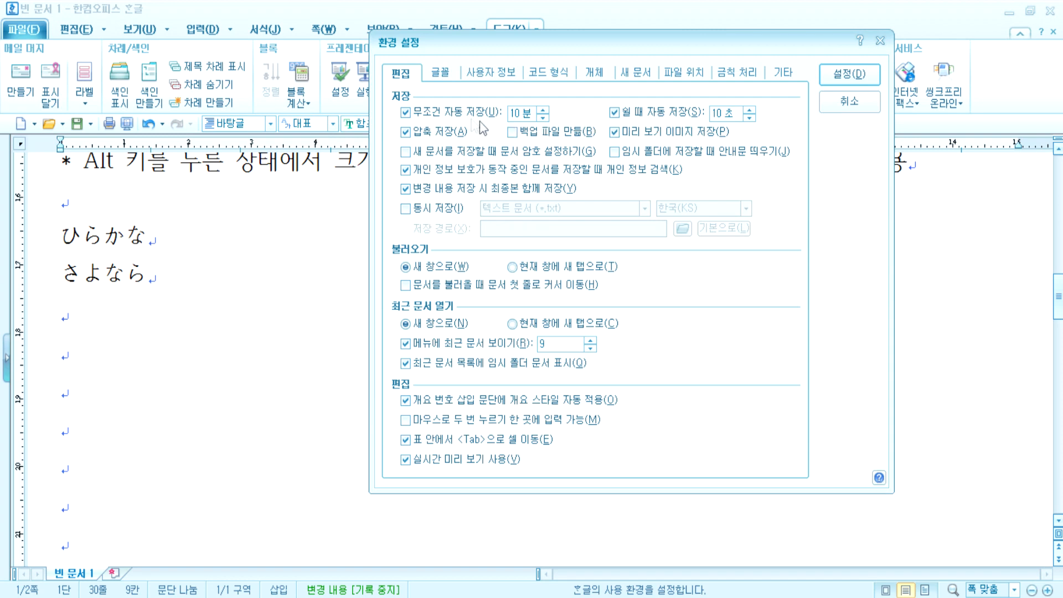
left_click(444, 115)
left_click(444, 114)
left_click(420, 116)
left_click(420, 115)
Examine the font settings (글꼴) and the user information fields (사용자 정보) in the preferences
left_click(445, 74)
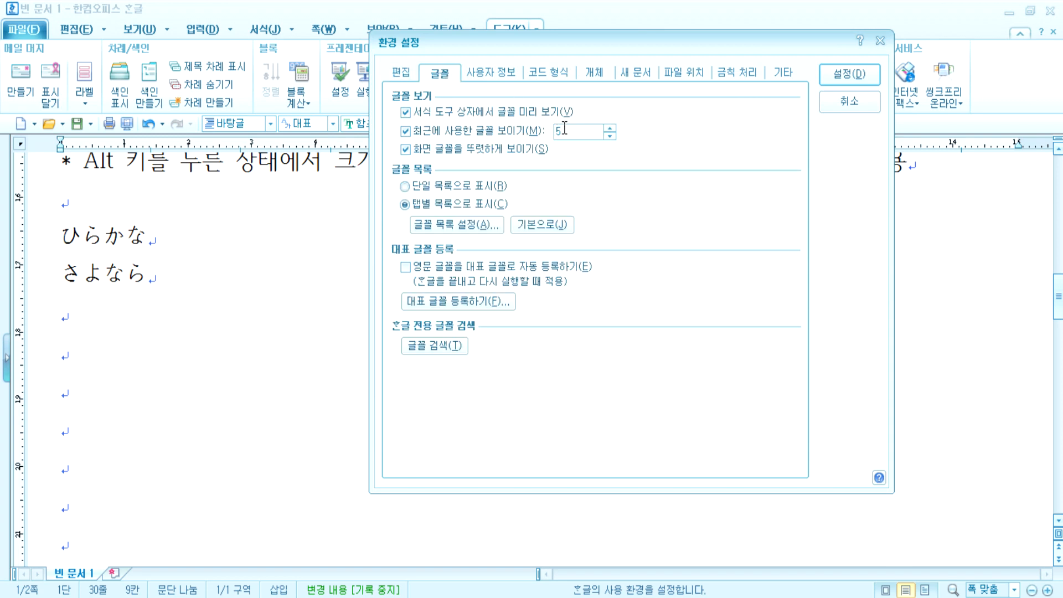
left_click(493, 73)
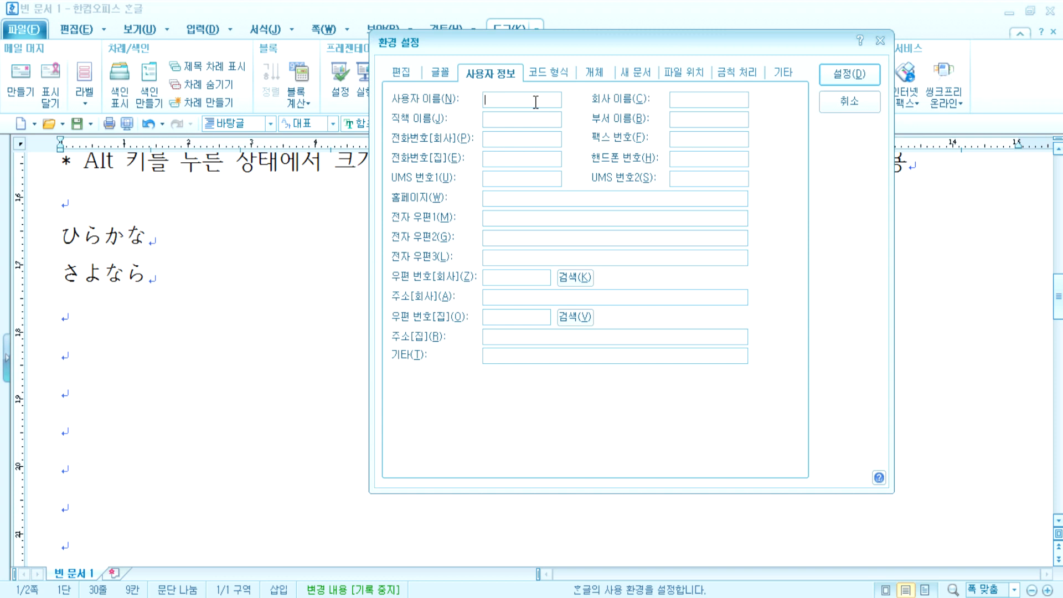
left_click(688, 99)
Open 오늘의 묵상.hwp from the personal folder on the Z: drive in File Explorer and dismiss the version notice
key("super+e")
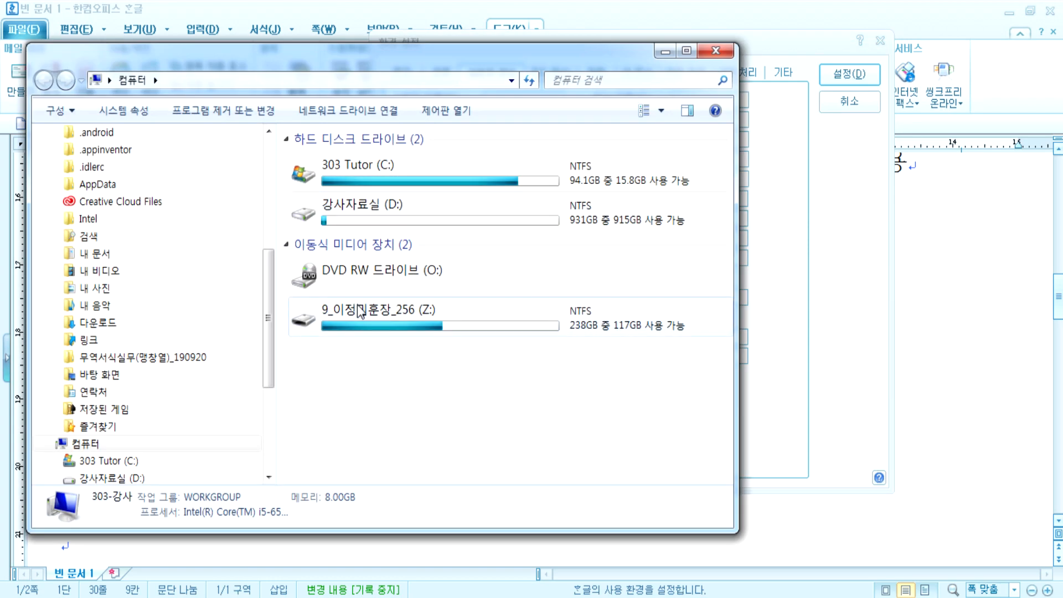
double_click(361, 312)
double_click(428, 55)
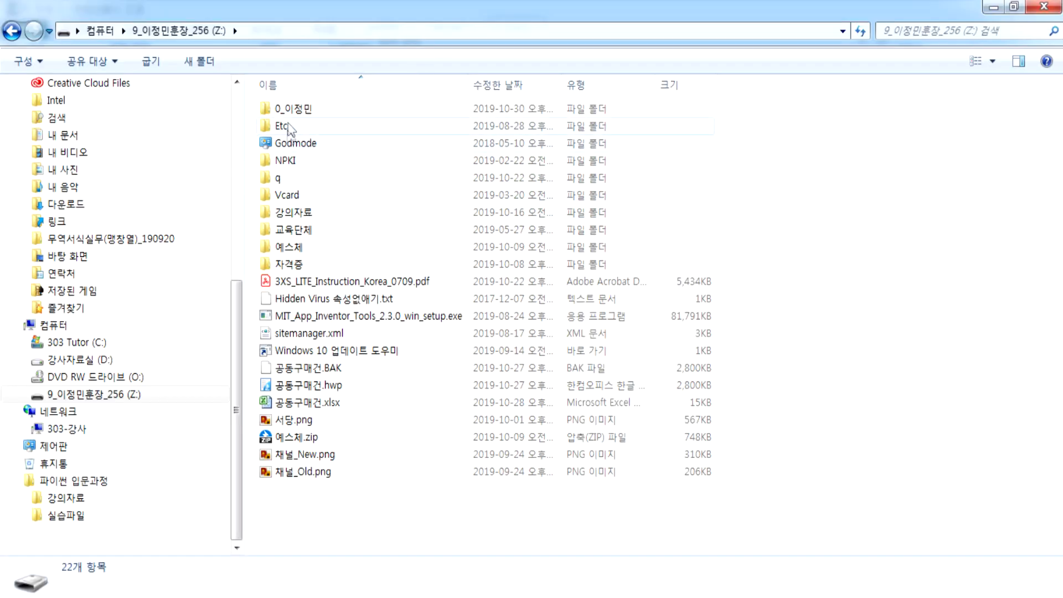
double_click(294, 108)
scroll(327, 243, "down", 1)
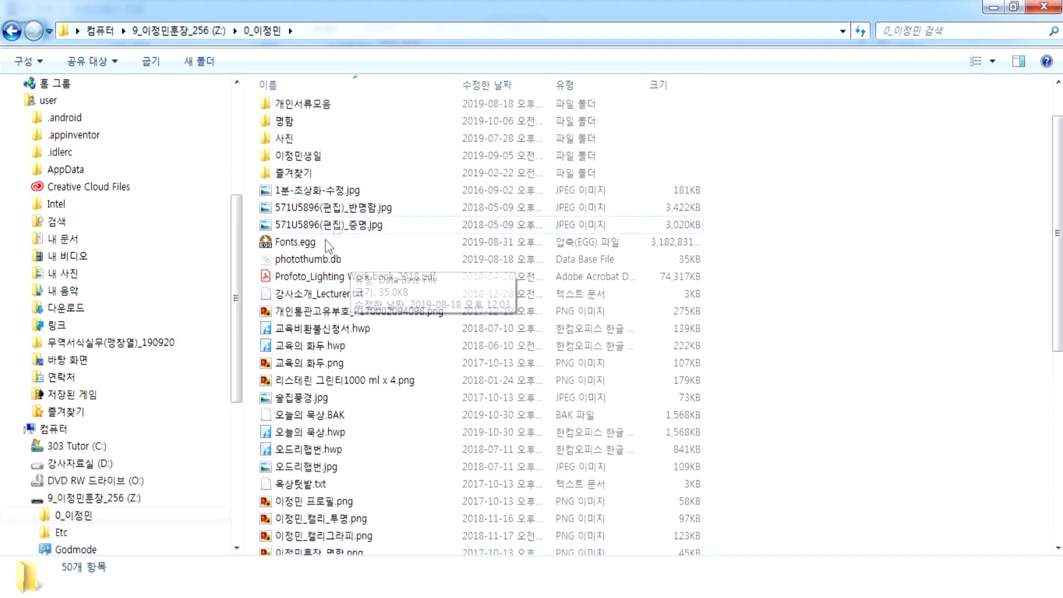
scroll(329, 246, "down", 3)
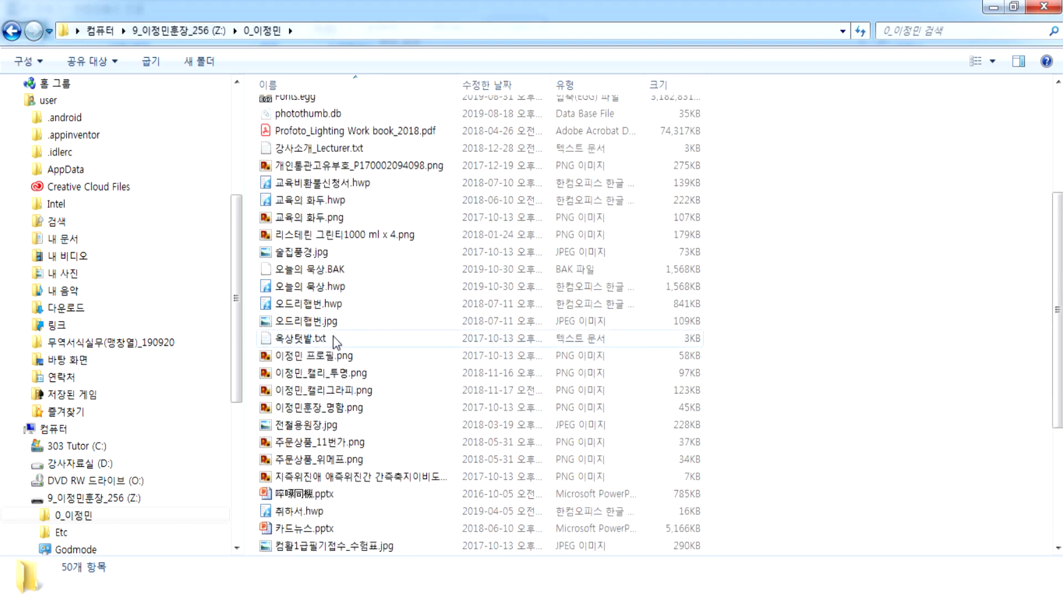
left_click(310, 288)
double_click(312, 295)
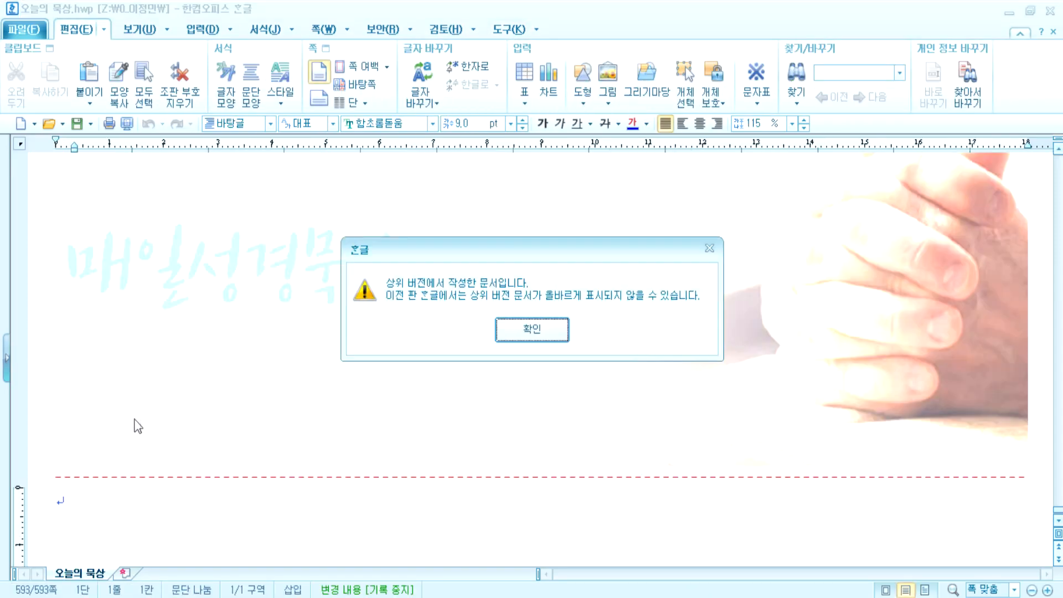
left_click(513, 341)
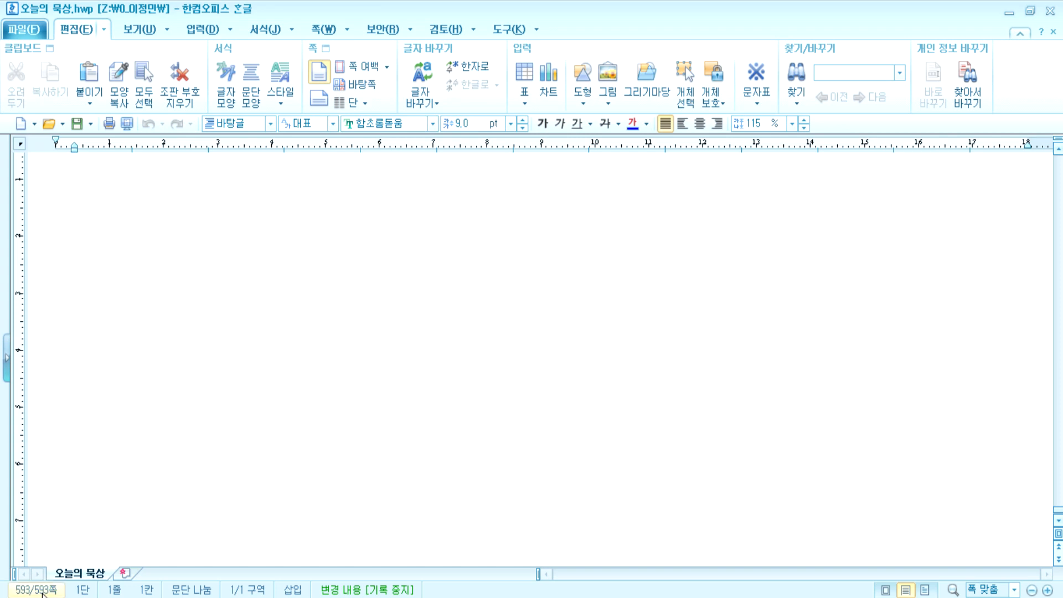
scroll(93, 377, "up", 3)
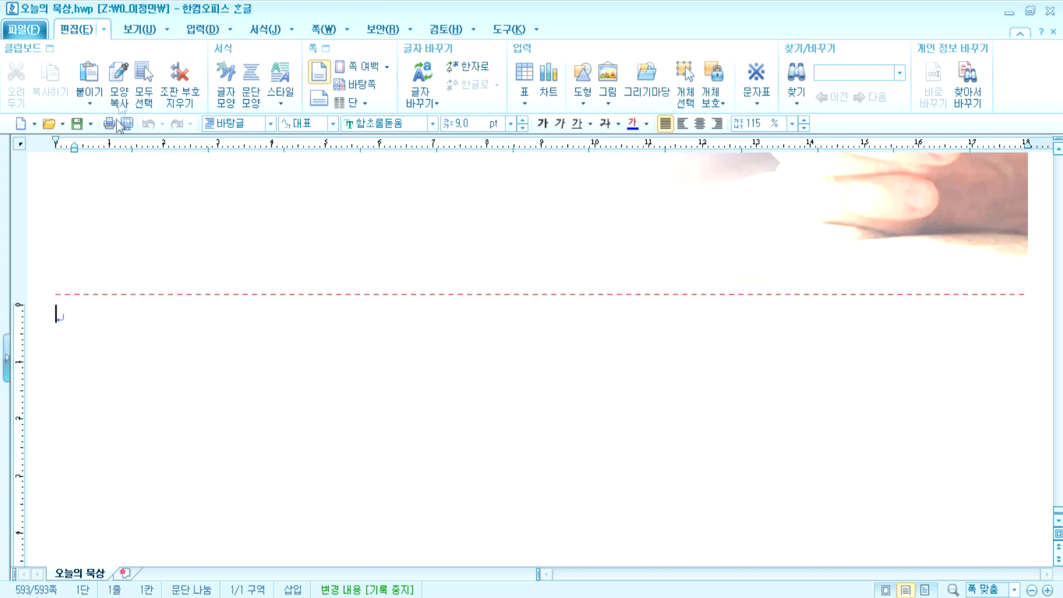
Open the document information (문서 정보) and set the title (제목) in the document summary to 오늘의 묵상
left_click(23, 29)
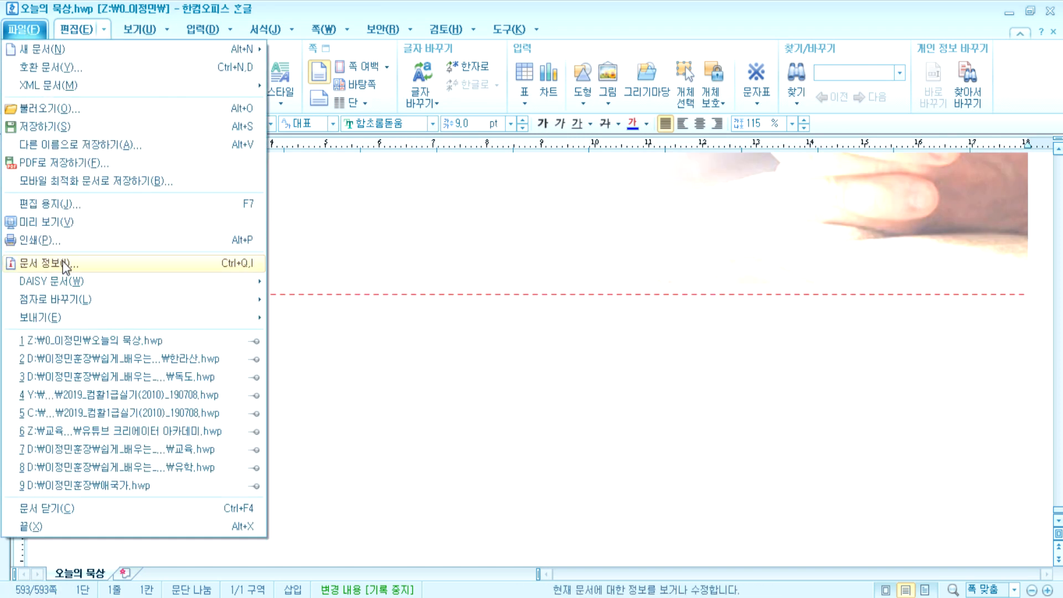
left_click(50, 263)
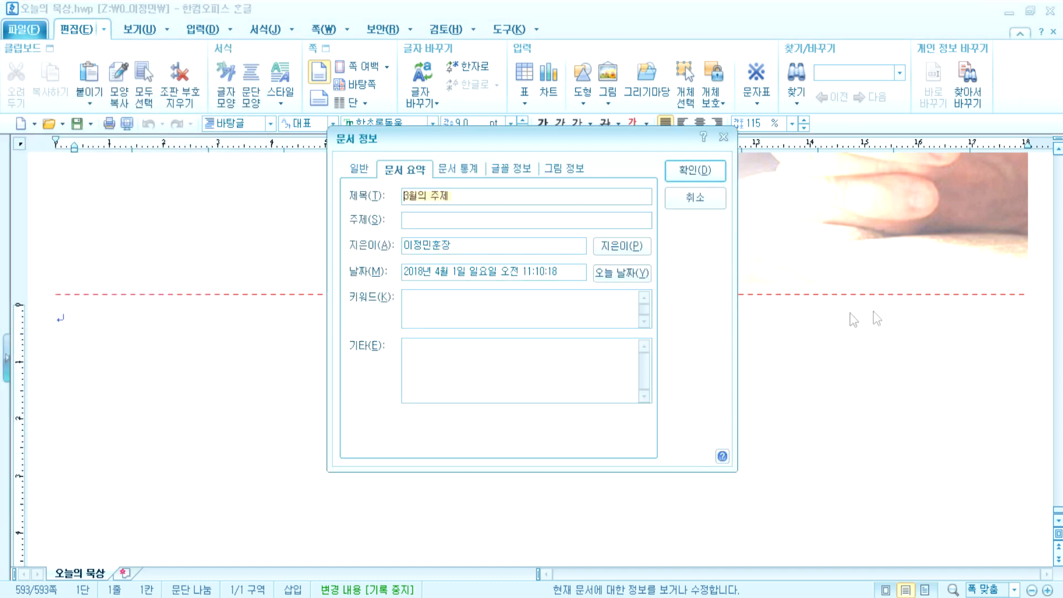
key("BackSpace")
key("BackSpace")
key("BackSpace")
key("BackSpace")
key("BackSpace")
key("BackSpace")
type("오늘의 묵상")
Check the document statistics (문서 통계), accept the document information and close 오늘의 묵상.hwp with its changes saved
left_click(473, 171)
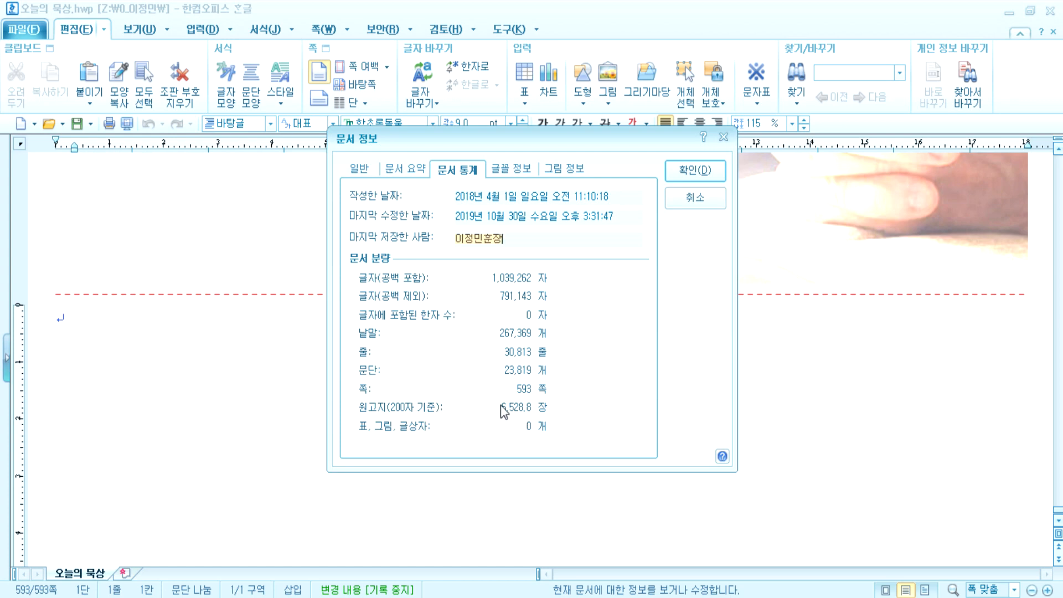
left_click(696, 170)
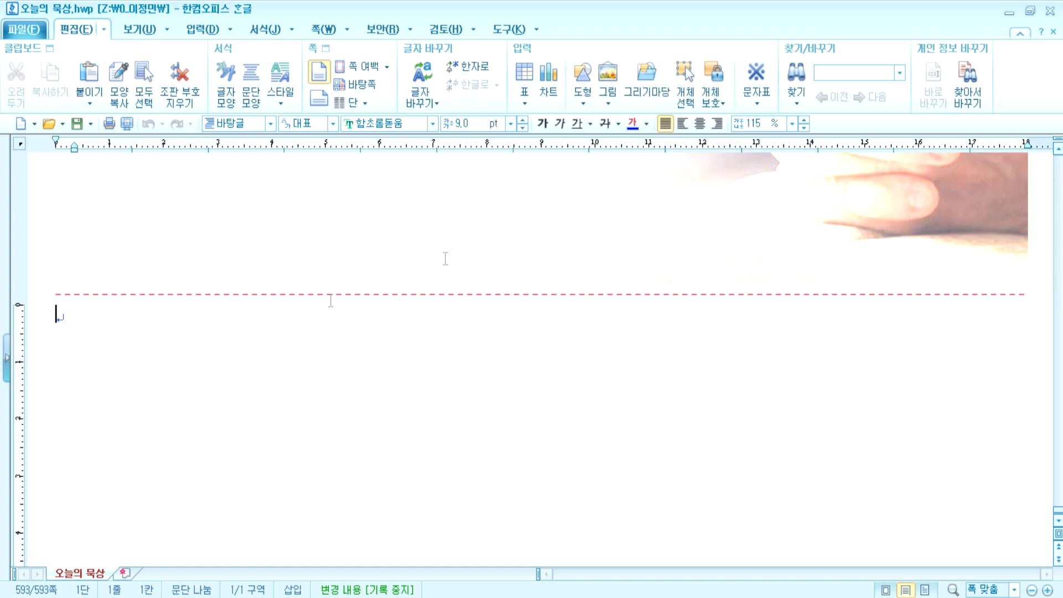
left_click(1050, 17)
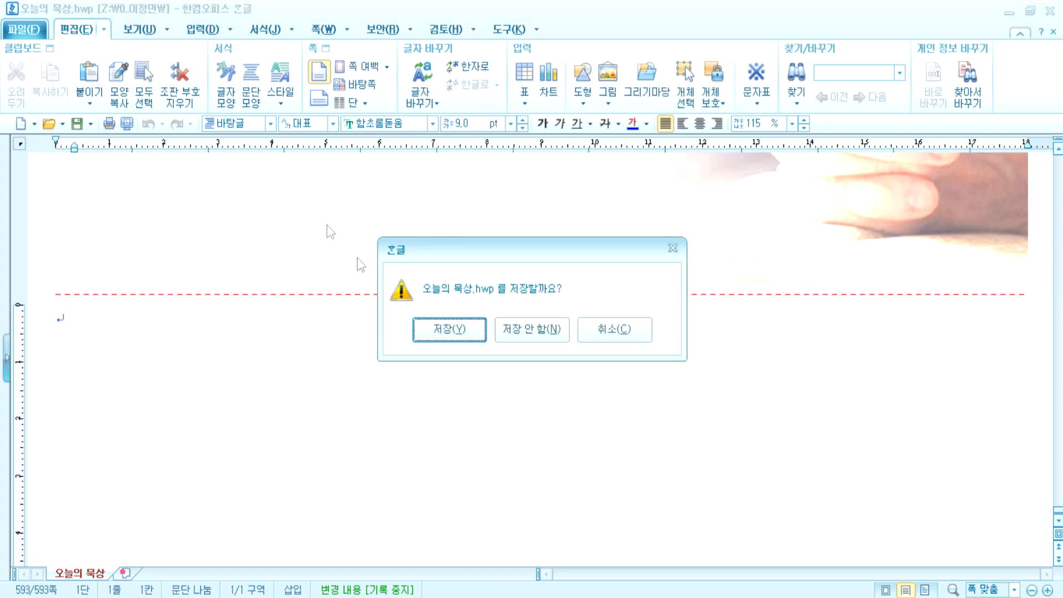
left_click(438, 332)
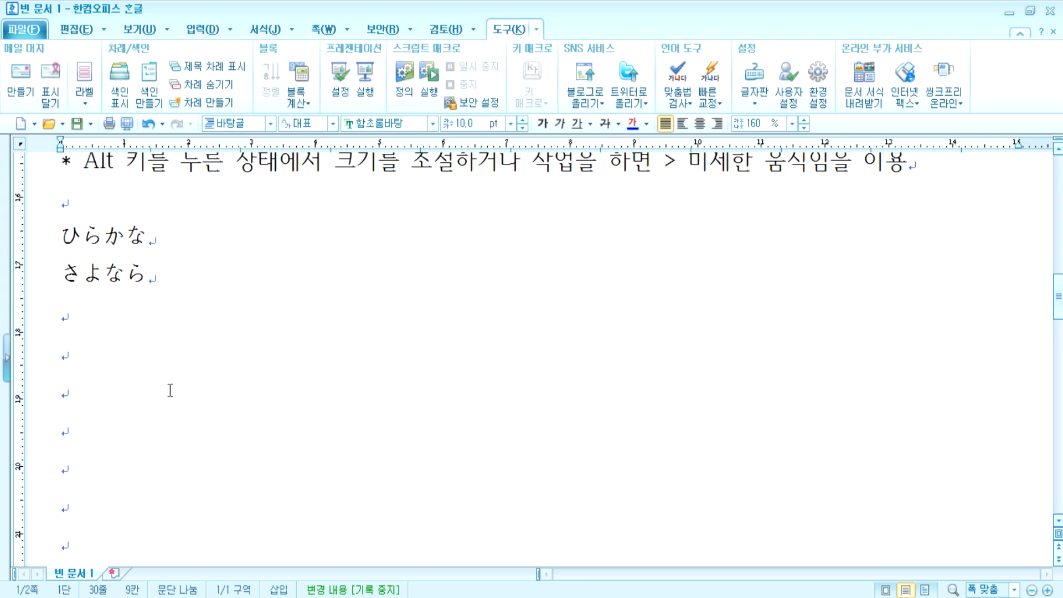
Reopen 오늘의 묵상.hwp from File Explorer to check how it loads, and close it
key("alt+Tab")
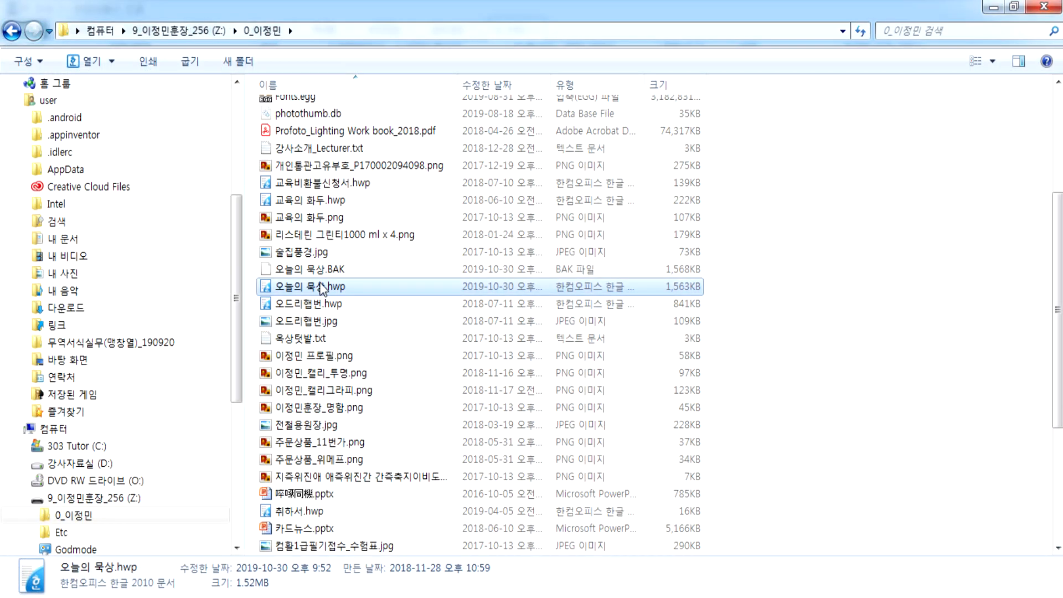
double_click(325, 288)
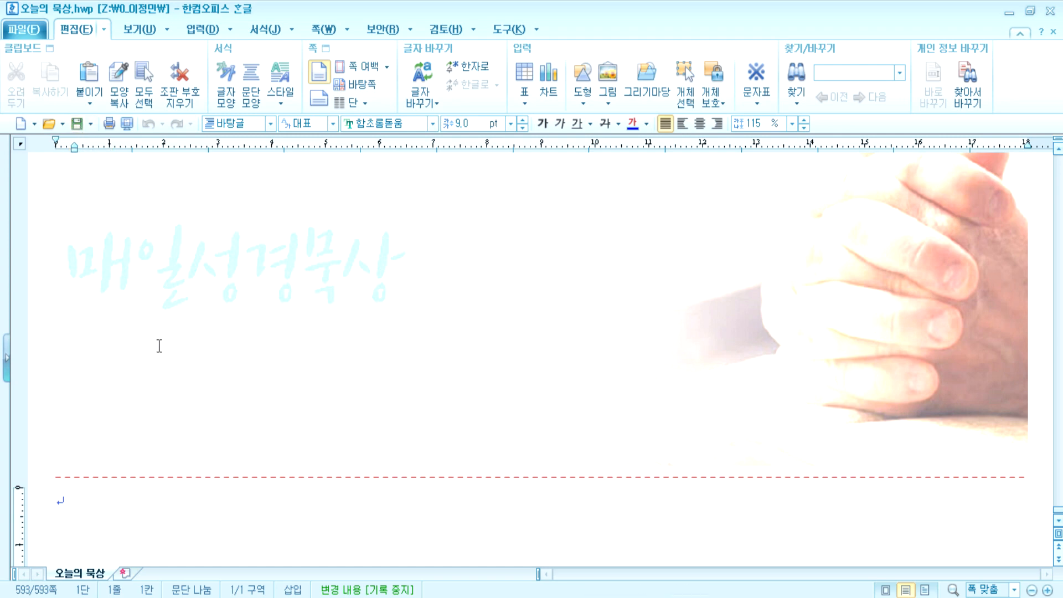
left_click(1050, 11)
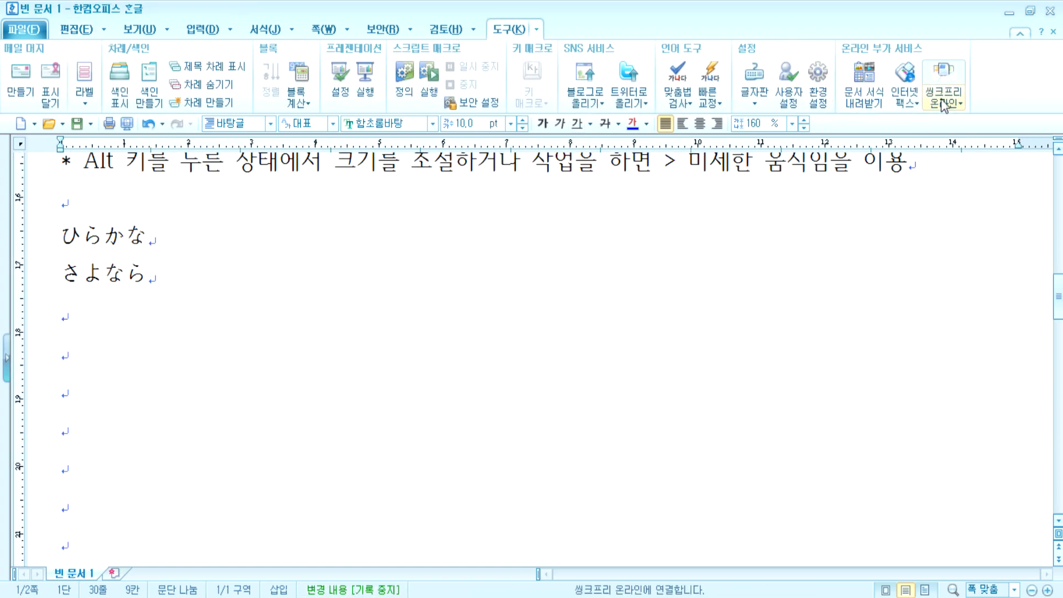
Open the preferences (환경 설정) and examine the code format (코드 형식) and object (개체) settings
left_click(818, 91)
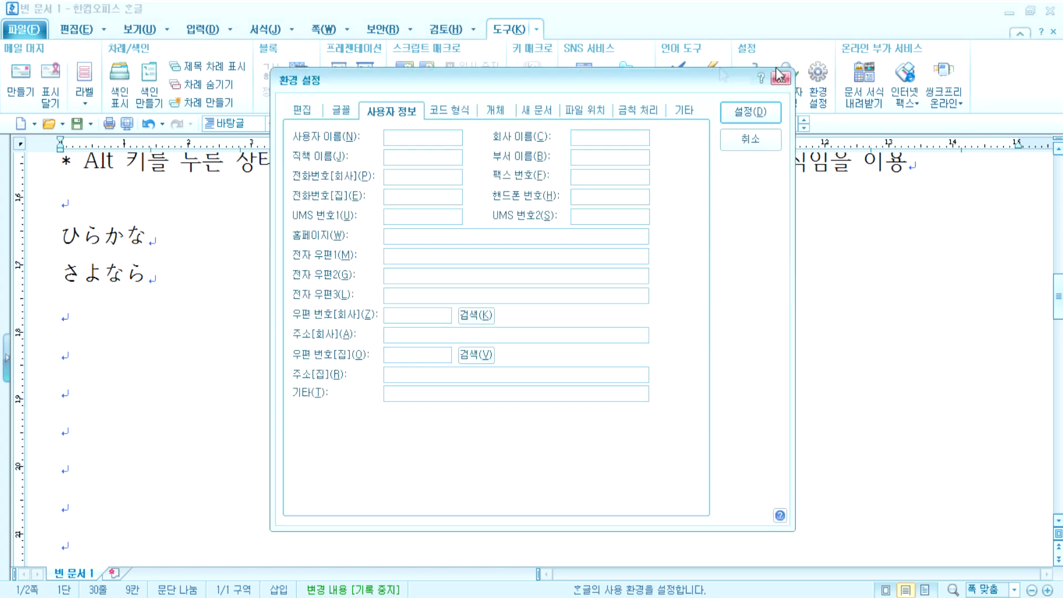
left_click(470, 111)
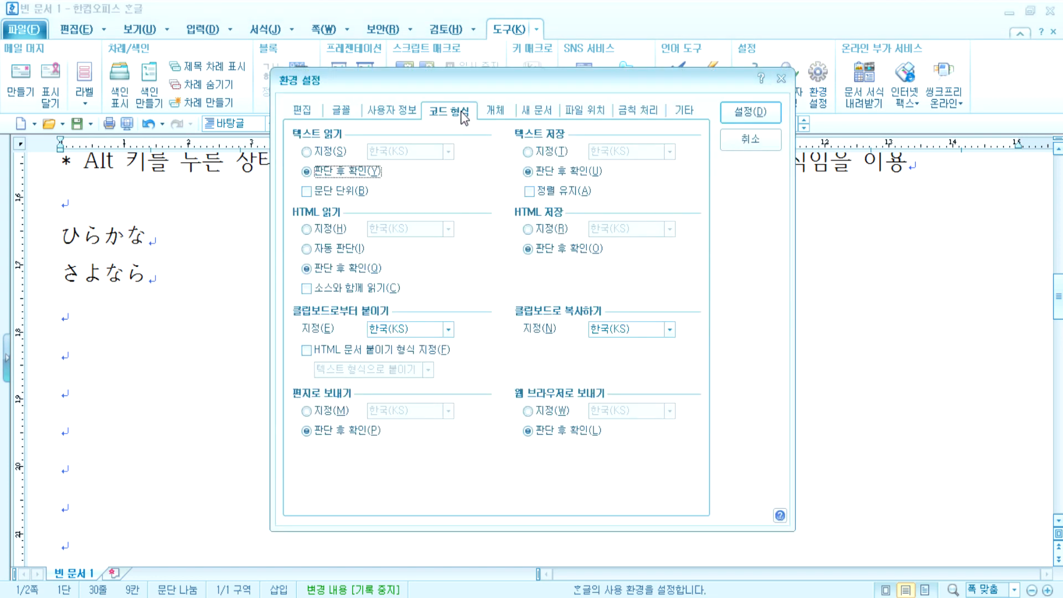
left_click(491, 111)
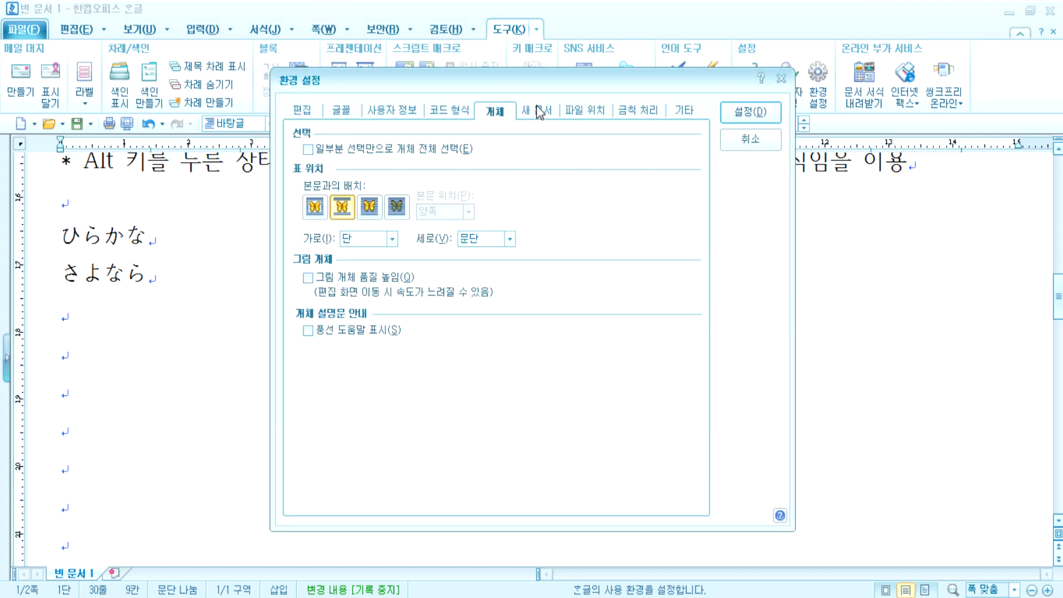
Try the 어울림 and 글 앞으로 options for the default table placement, ending on 어울림
left_click(314, 207)
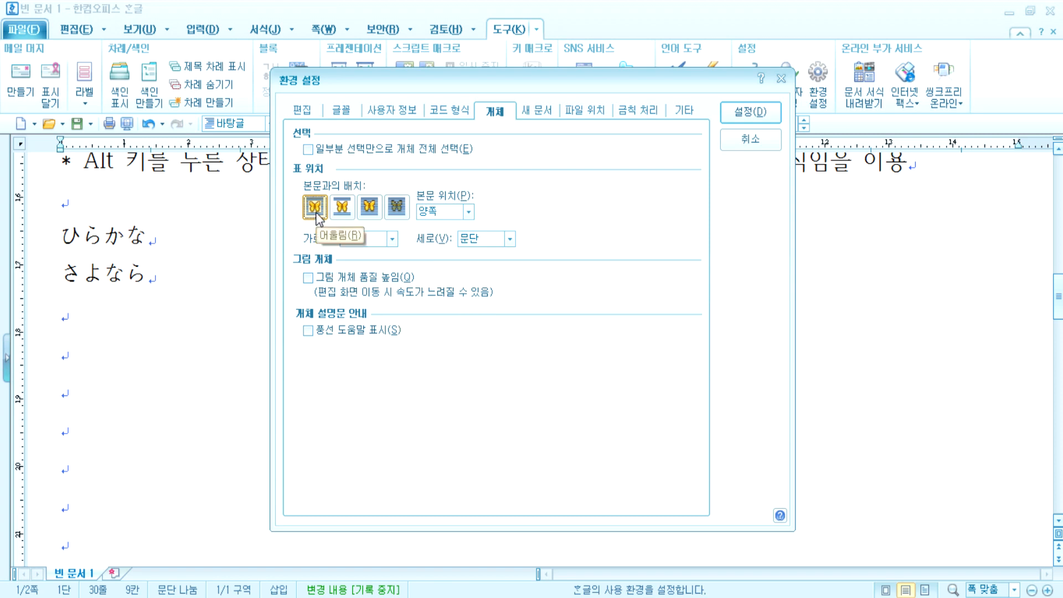
left_click(370, 207)
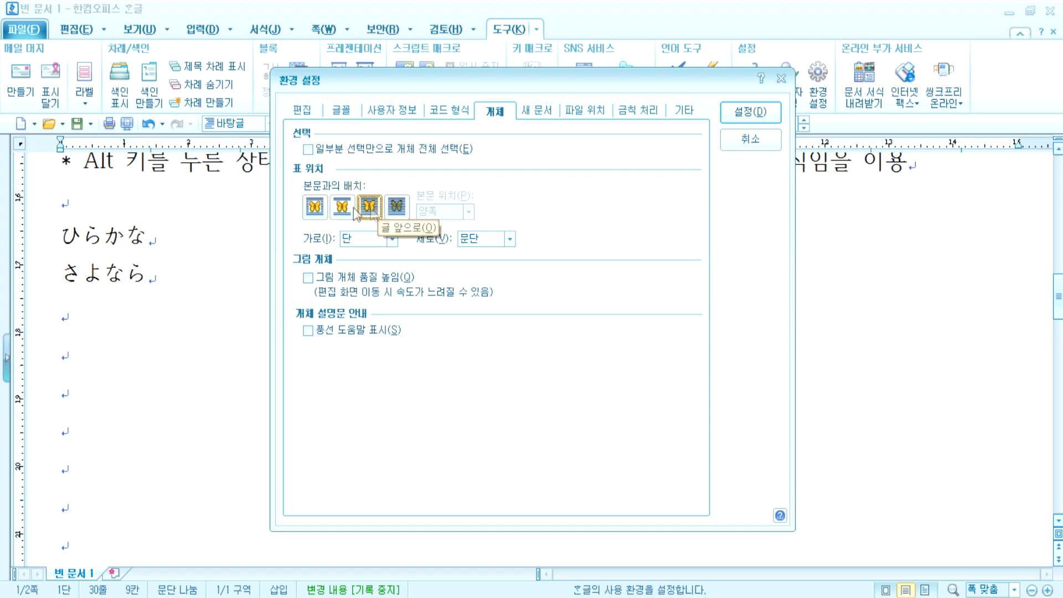
left_click(315, 207)
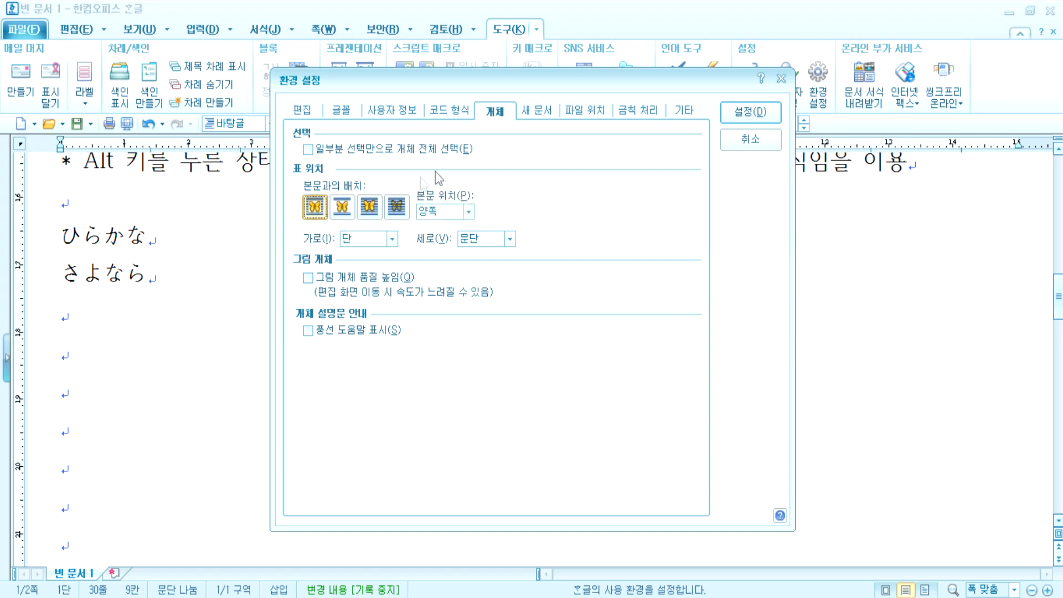
Try new-document (새 문서) margins of 30 mm top, 20 mm left, 15 mm right and 0 mm header and footer, cancelling the preferences
left_click(535, 113)
left_click_drag(512, 80, 642, 22)
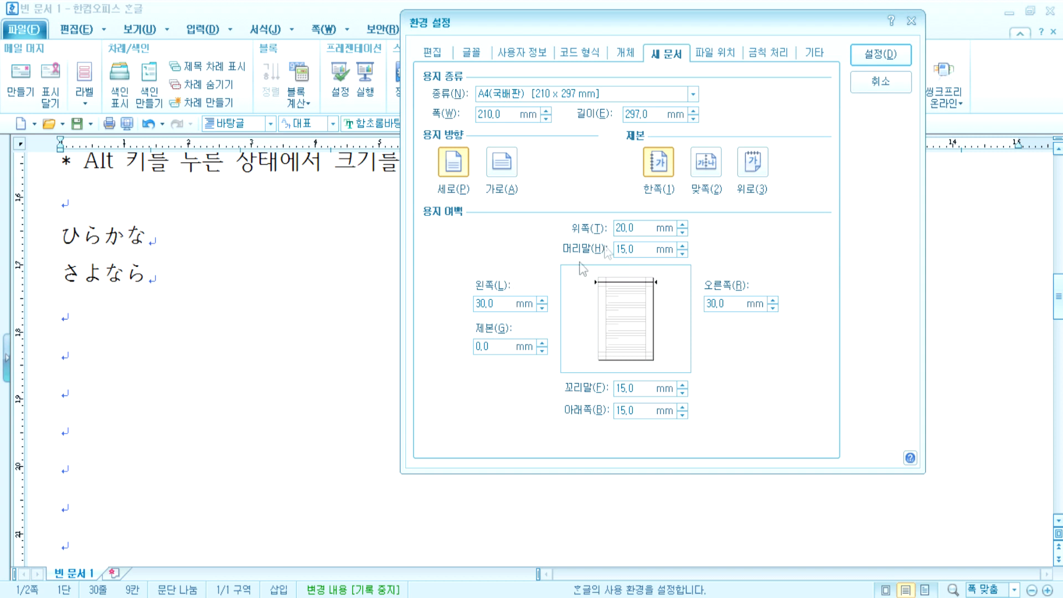
left_click(643, 231)
type("30")
key("Tab")
key("Tab")
type("20")
key("Tab")
type("15")
key("Tab")
type("0")
key("Tab")
type("0")
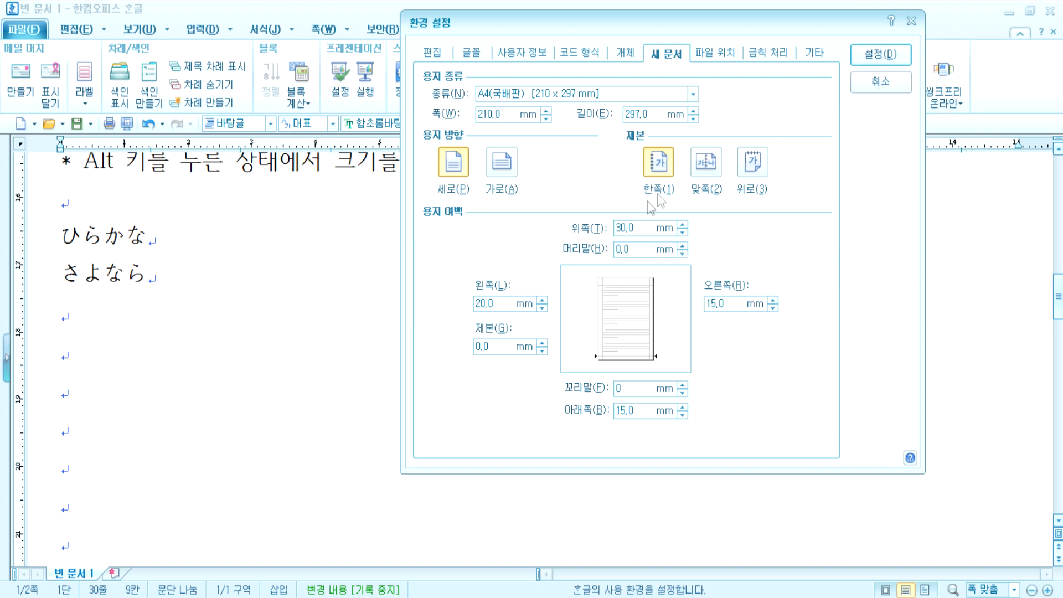
left_click(644, 231)
left_click(884, 88)
Create a new blank document and display its page outline (쪽 윤곽)
left_click(33, 36)
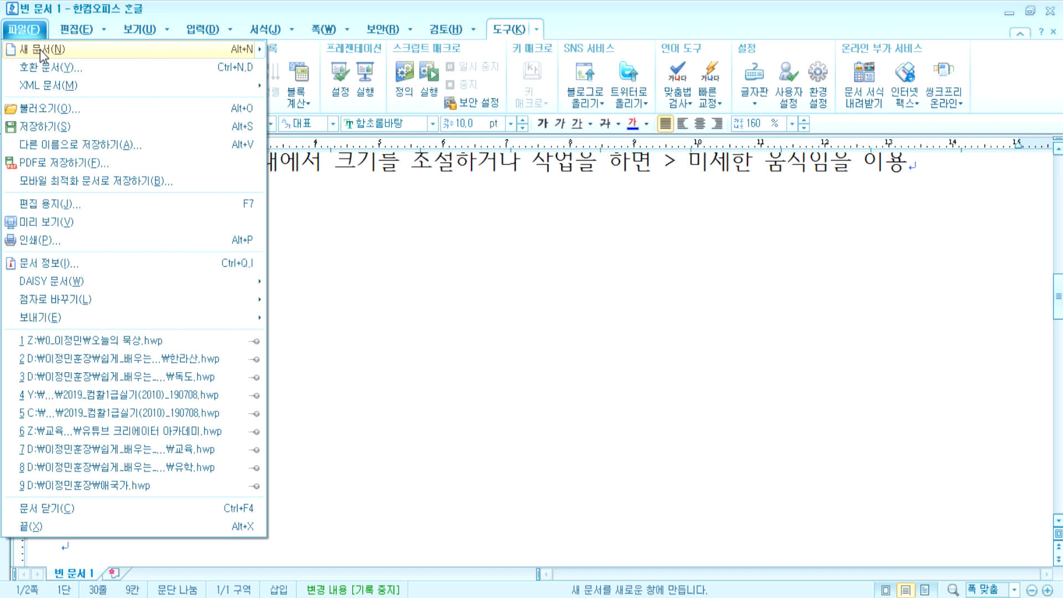
left_click(40, 49)
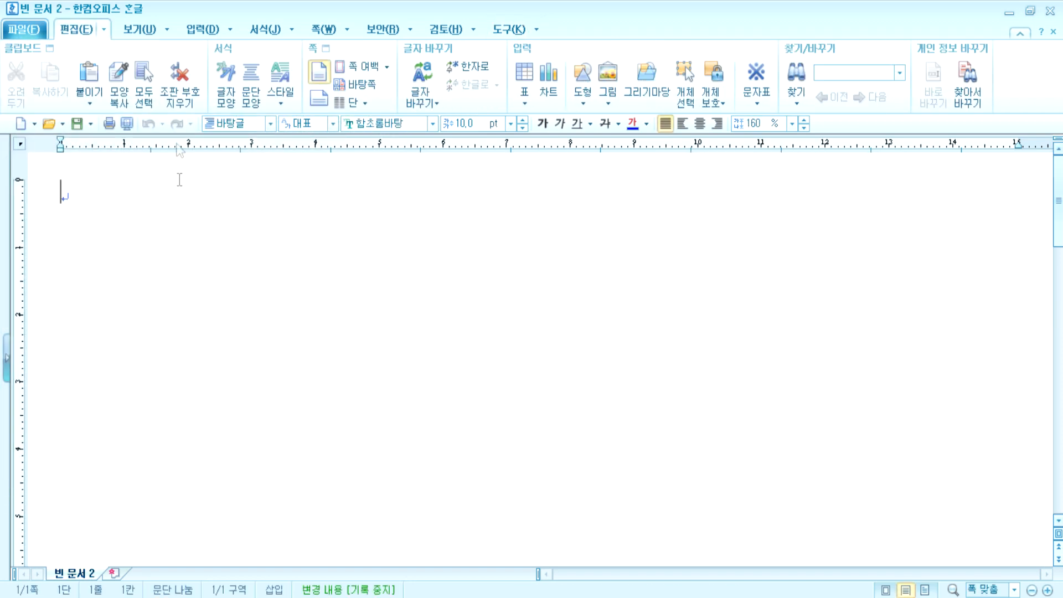
left_click(145, 30)
left_click(26, 67)
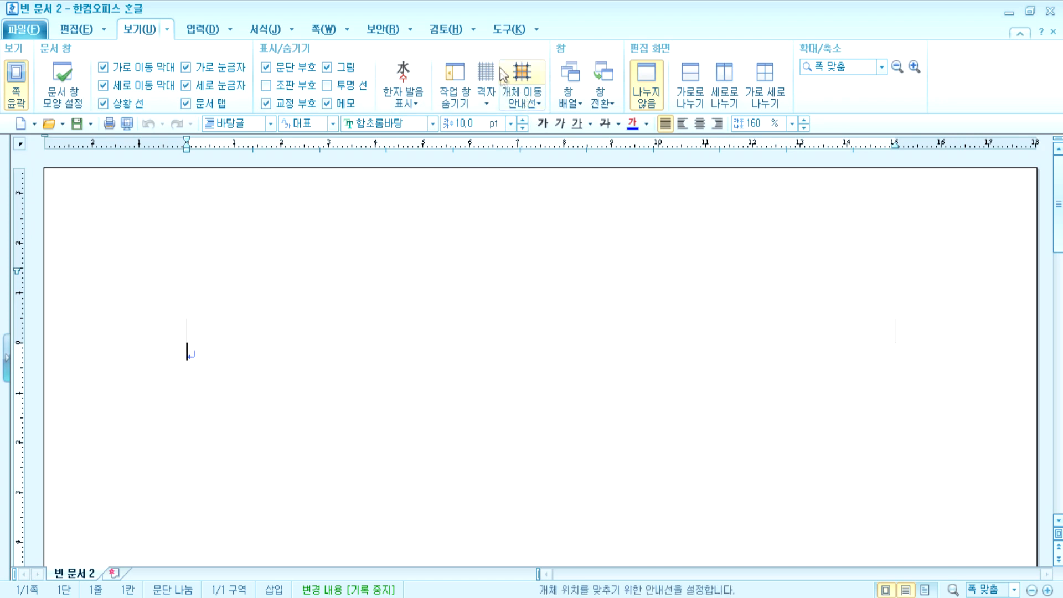
Examine the new document (새 문서), file location (파일 위치) and line-break rule (금칙 처리) preferences, and cancel
left_click(508, 29)
left_click(818, 78)
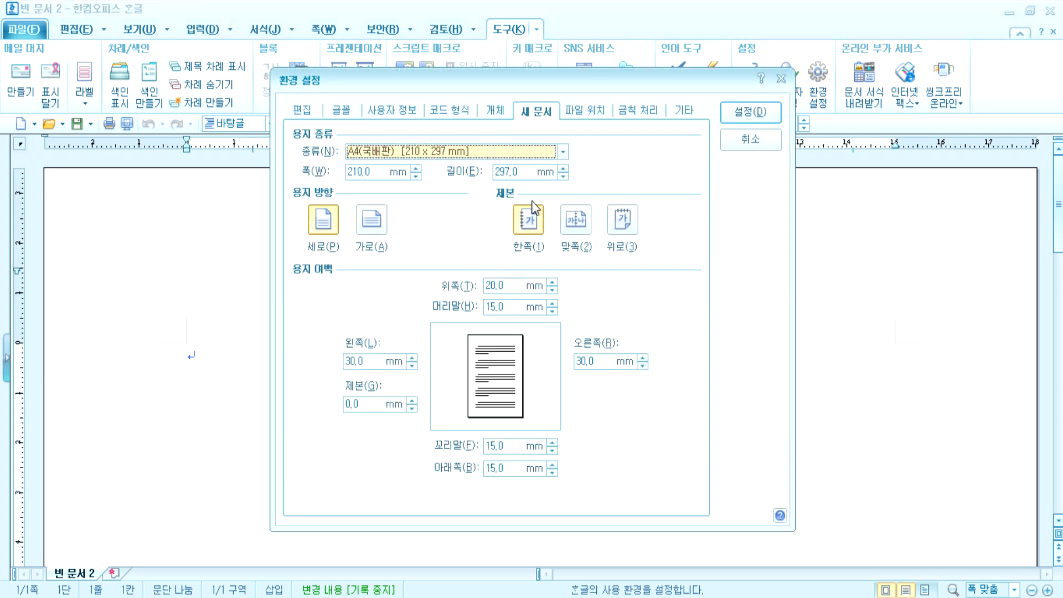
left_click(588, 110)
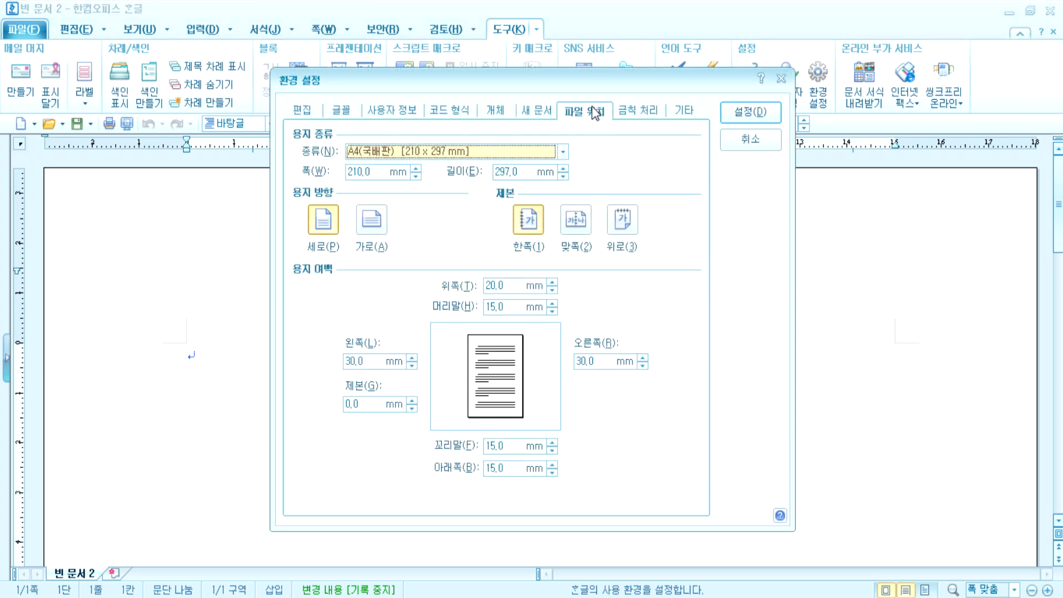
left_click(643, 111)
left_click_drag(627, 86, 684, 45)
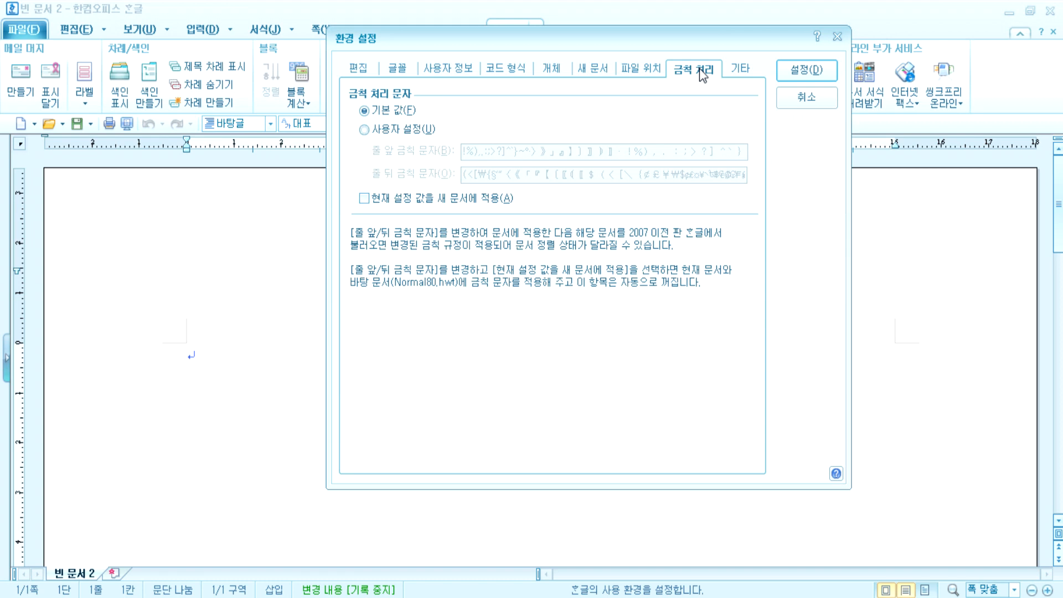
left_click(807, 97)
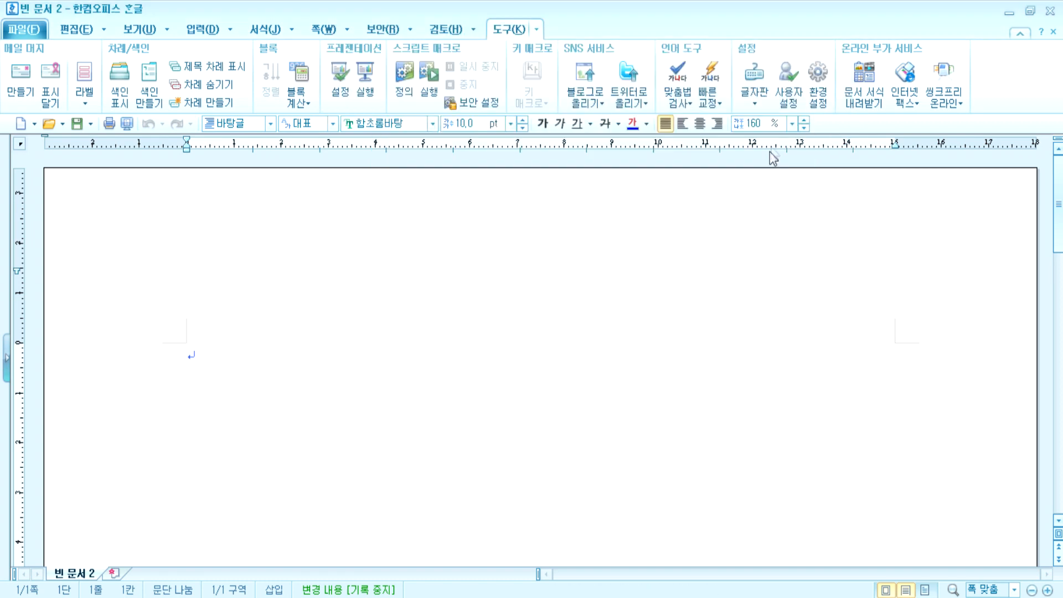
Try right alignment on the blank document's paragraph, restore justified alignment, and examine the justified line ending in 가장 in 한라산.hwp
left_click(717, 123)
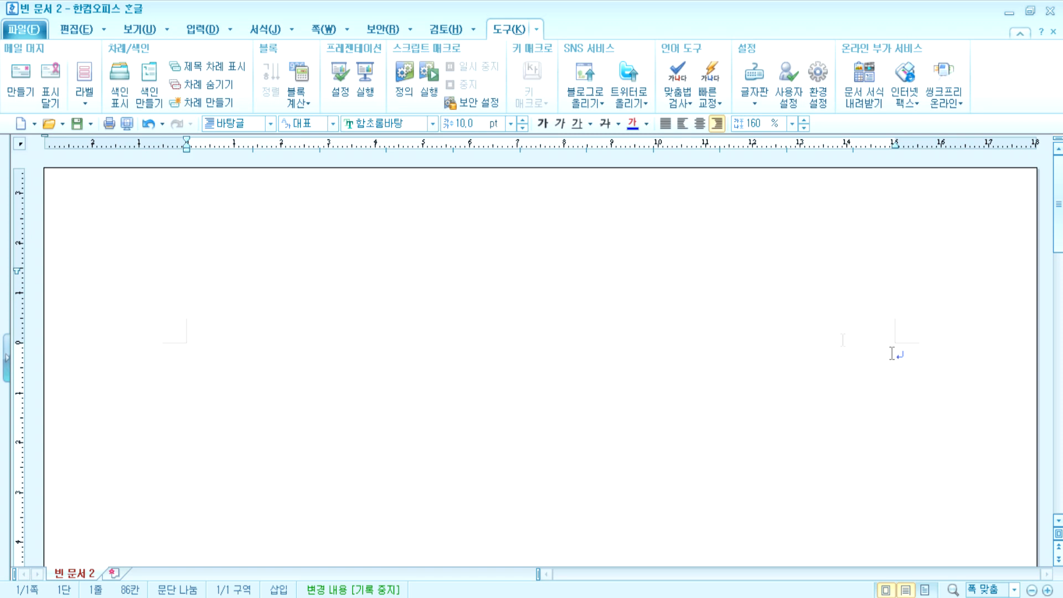
left_click(667, 124)
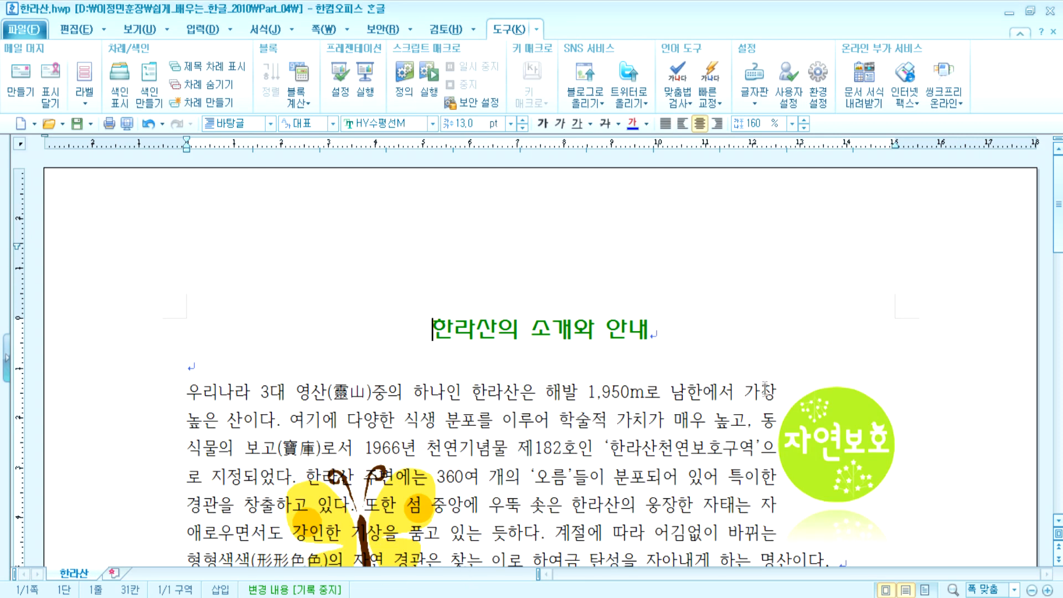
left_click_drag(764, 390, 774, 391)
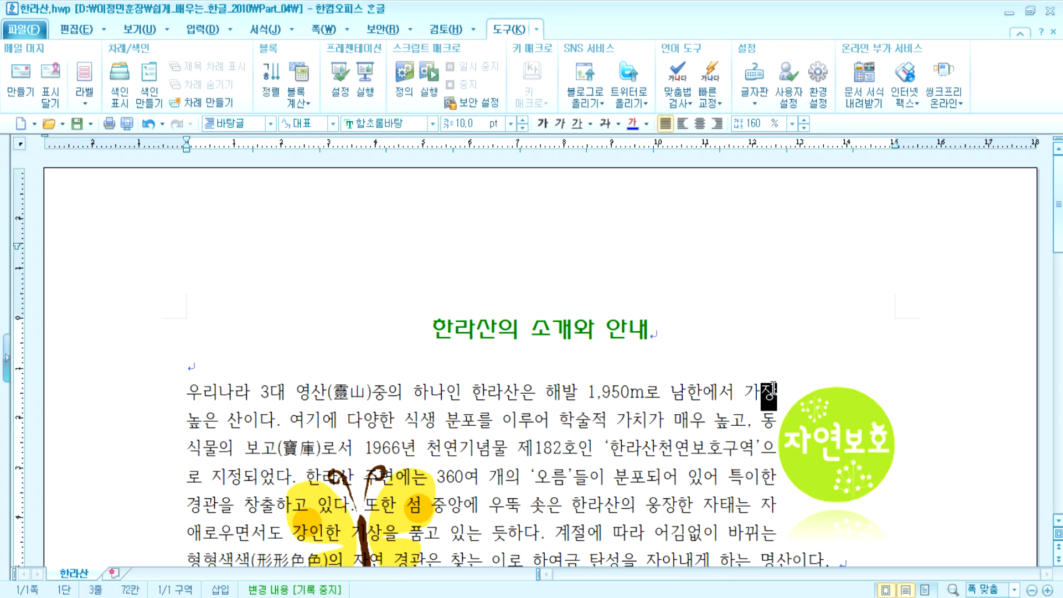
left_click(762, 390)
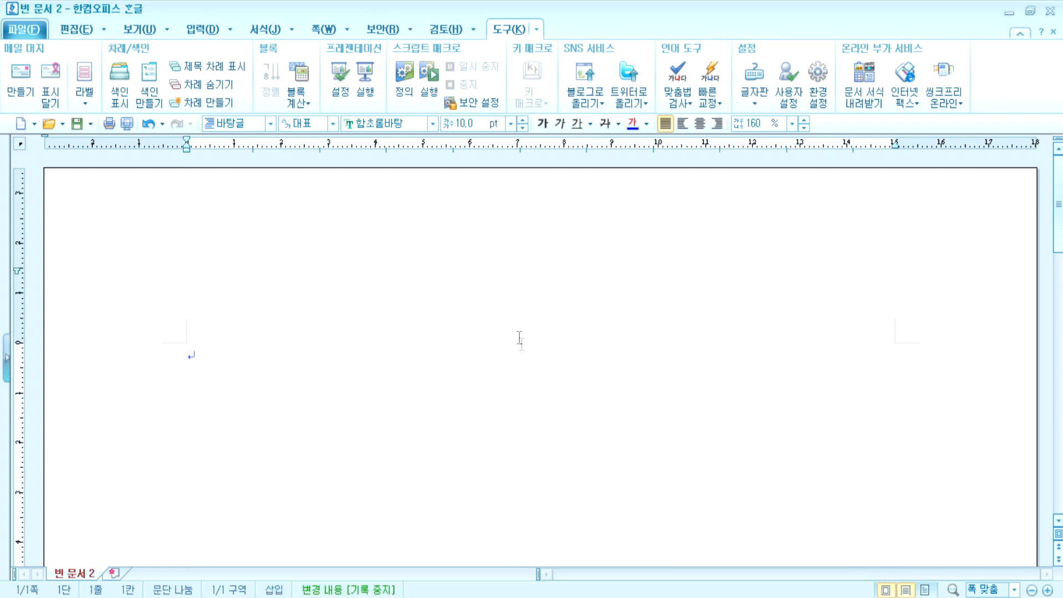
Examine the line-break rule (금칙 처리) characters in the preferences (환경 설정) and cancel
left_click(818, 77)
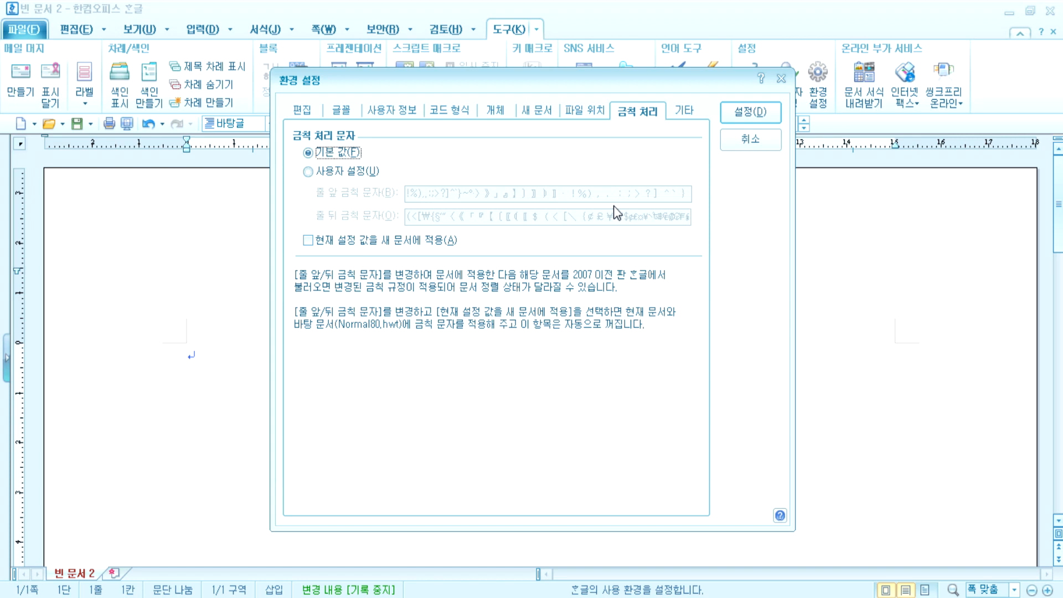
left_click(751, 138)
Enter an opening double quotation mark, add a second paragraph below it, and set both paragraphs to justified alignment
type("\"")
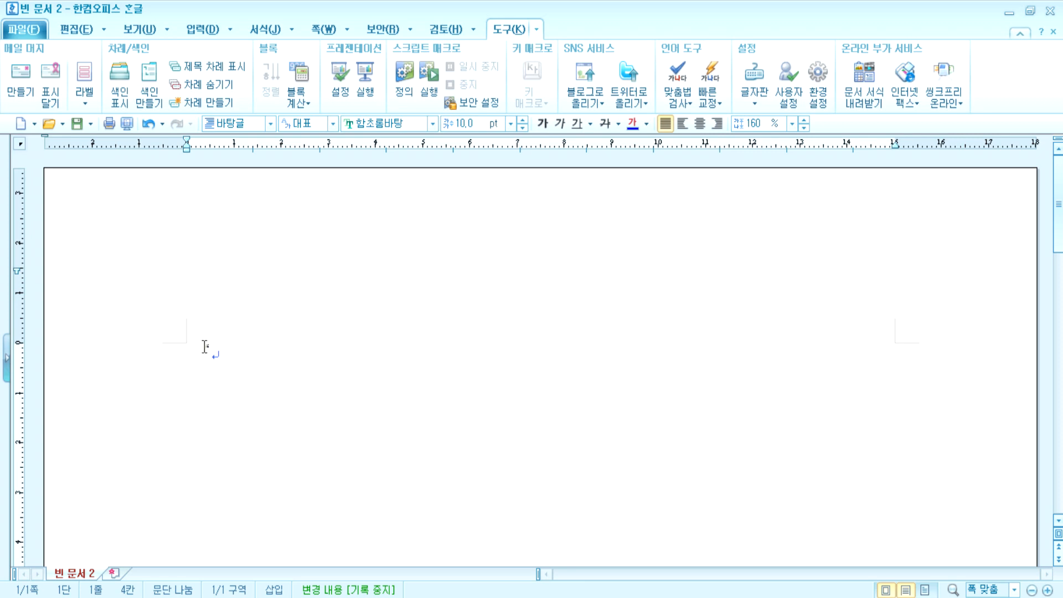
key("ctrl+shift+r")
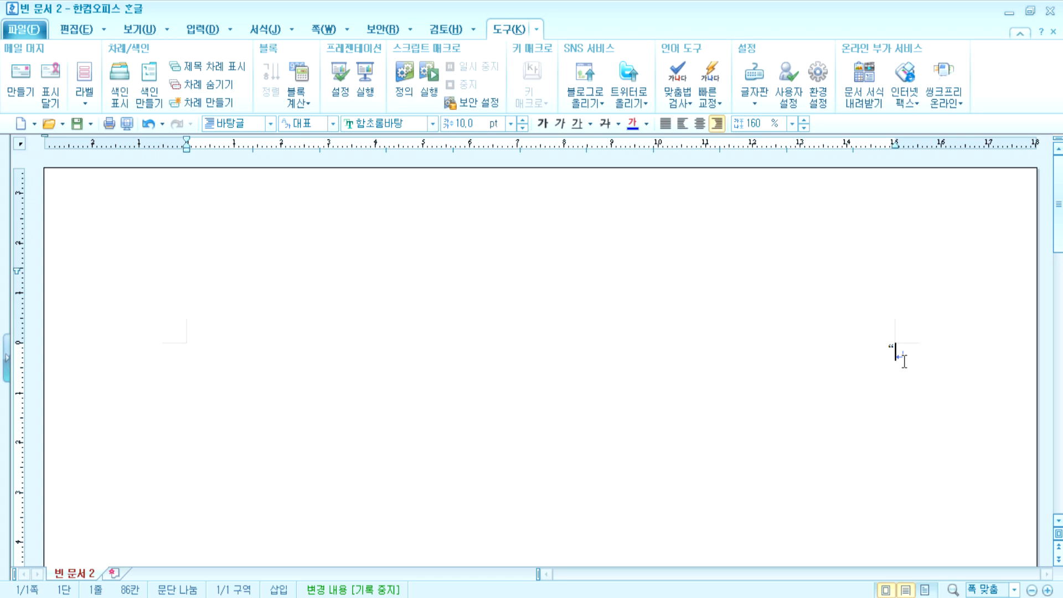
key("Return")
left_click(895, 348)
key("ctrl+shift+m")
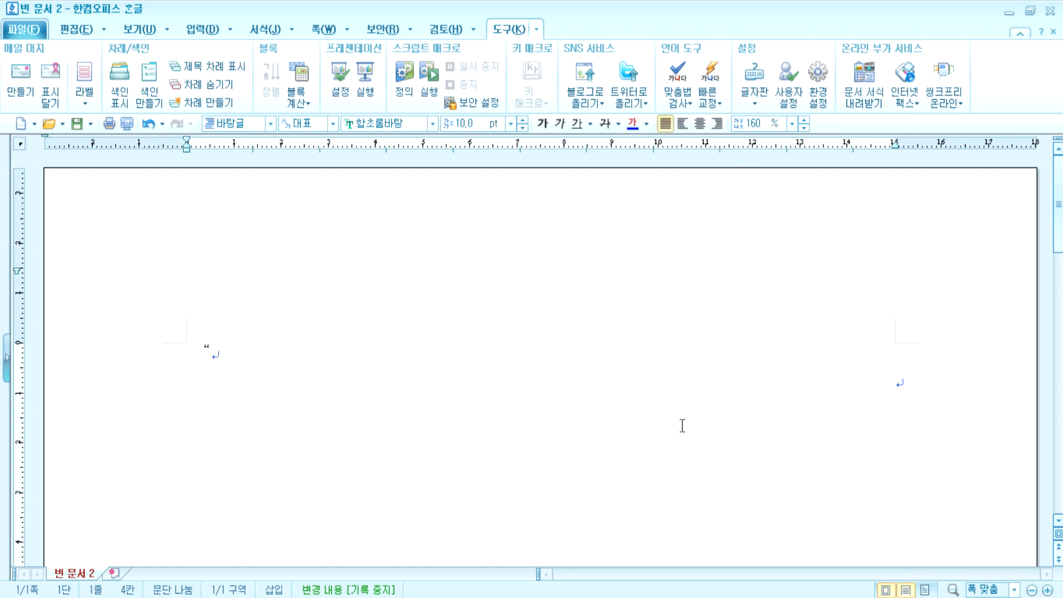
key("Down")
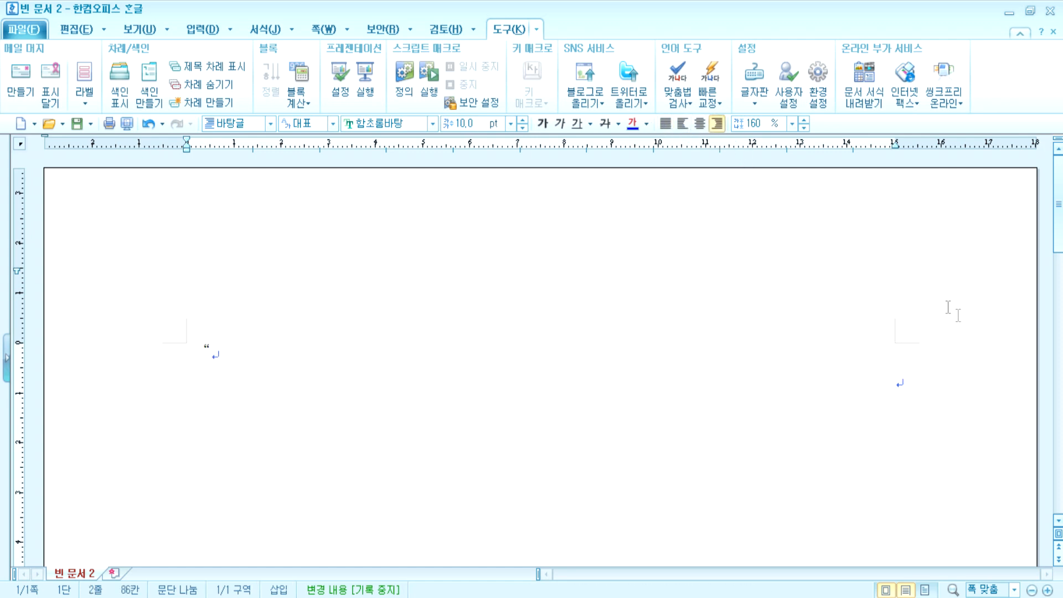
key("ctrl+shift+m")
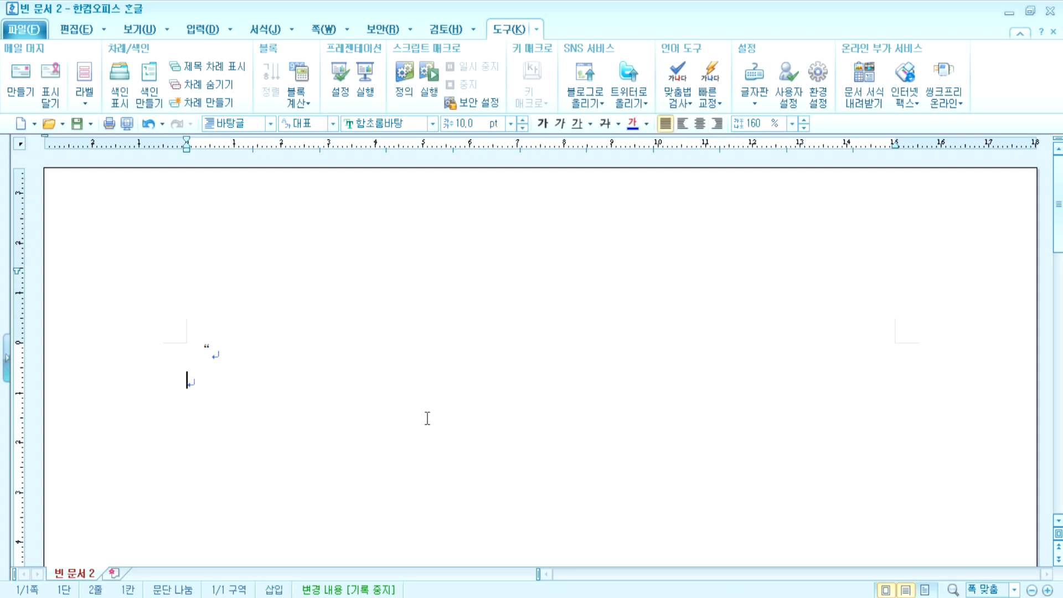
Enter ”라고 하셨다. in the second paragraph, beginning with the closing double quotation mark
type("“”")
key("Home")
key("End")
key("Left")
key("BackSpace")
key("End")
type("라고 하셨다.")
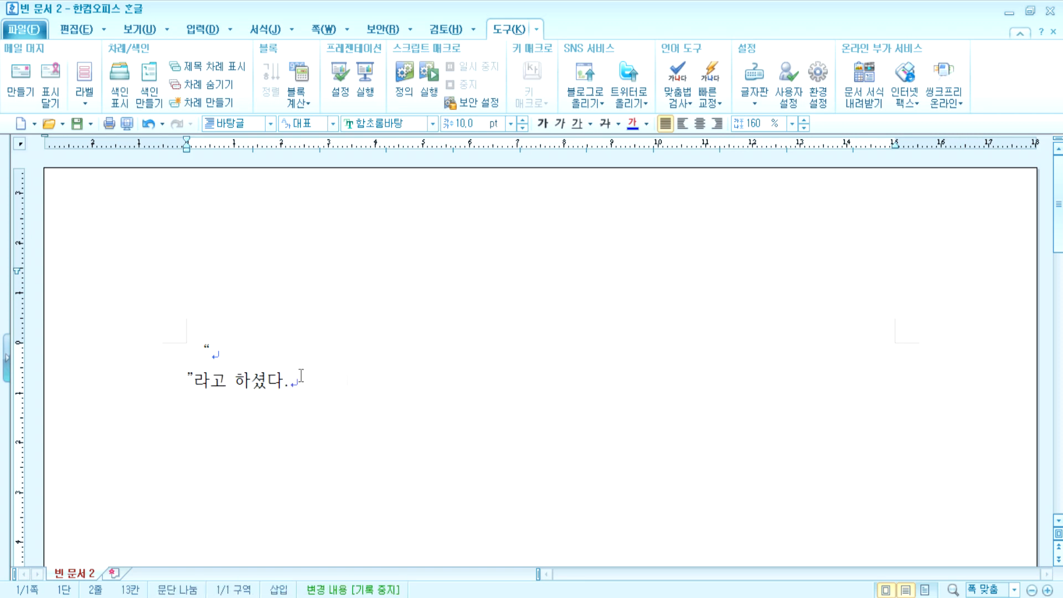
Break the line before the period that follows 하셨다 so the period starts a third paragraph
left_click(188, 380)
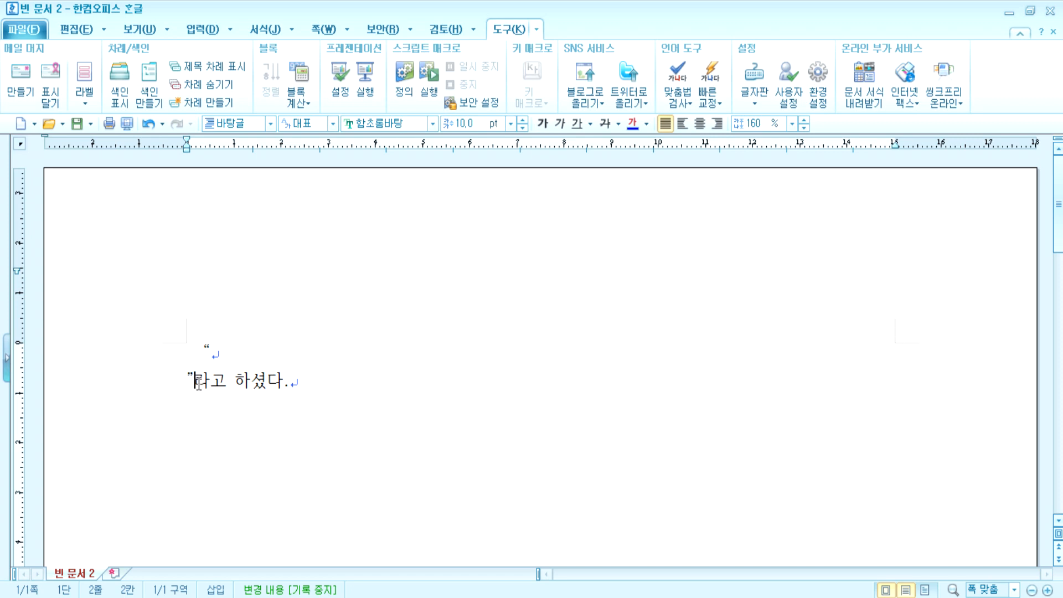
left_click(285, 383)
key("Return")
key("Right")
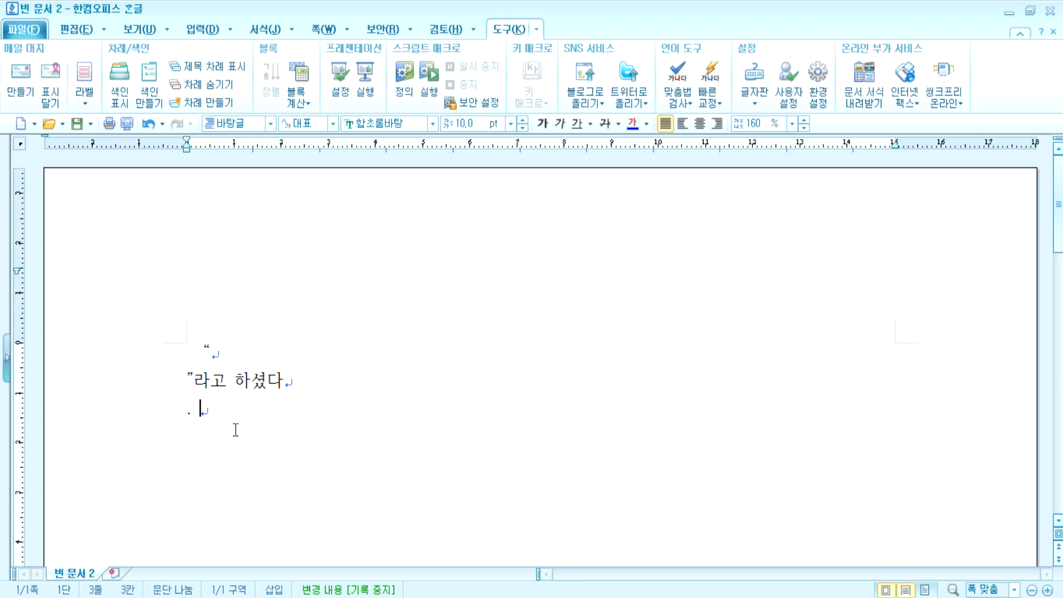
Examine the line-break rule (금칙 처리) and other (기타) preferences, including the hyperlink character format options
left_click(818, 78)
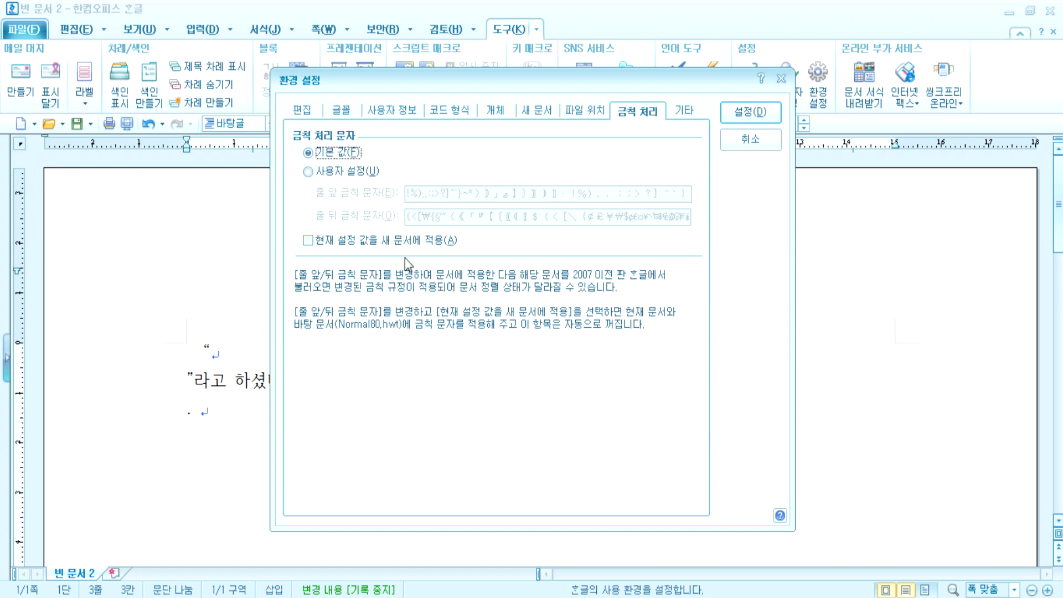
left_click(687, 114)
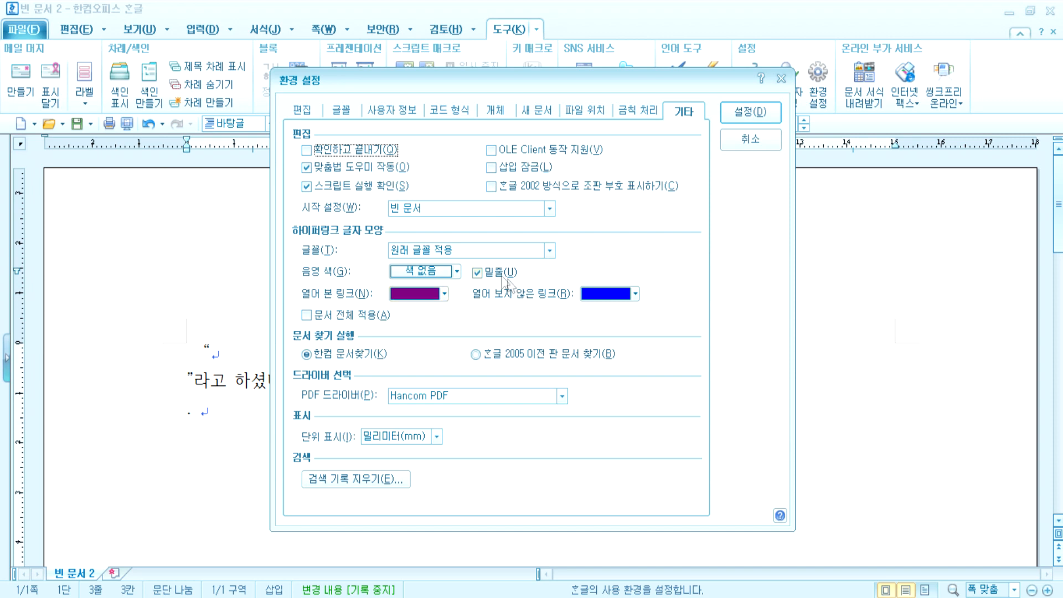
left_click(492, 277)
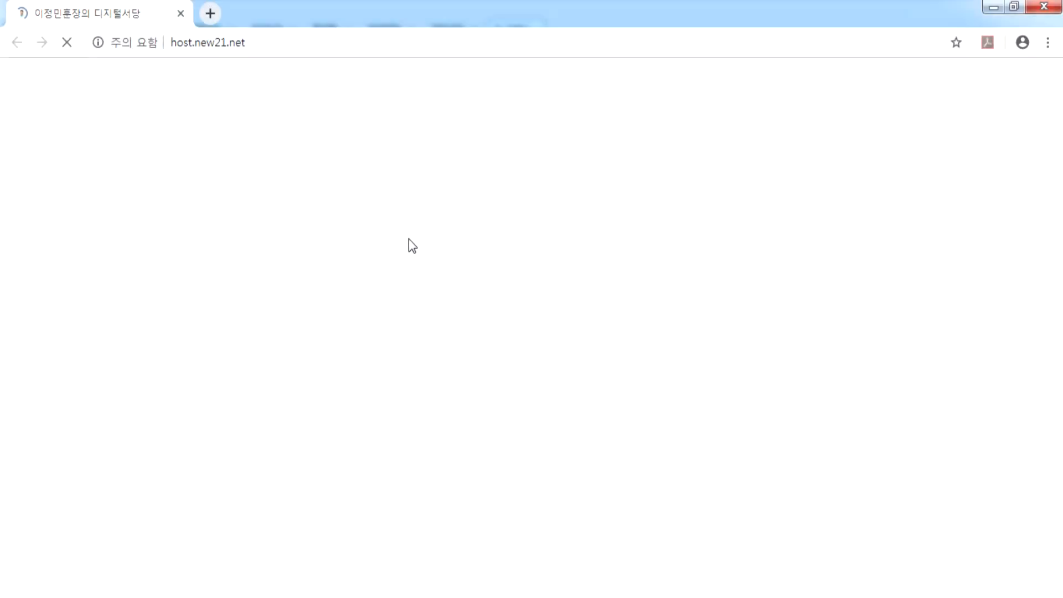
Compare link colours on host.new21.net in the browser by visiting the 고령사회고용진흥원 link, return to Hangul and cancel the preferences
scroll(285, 352, "down", 15)
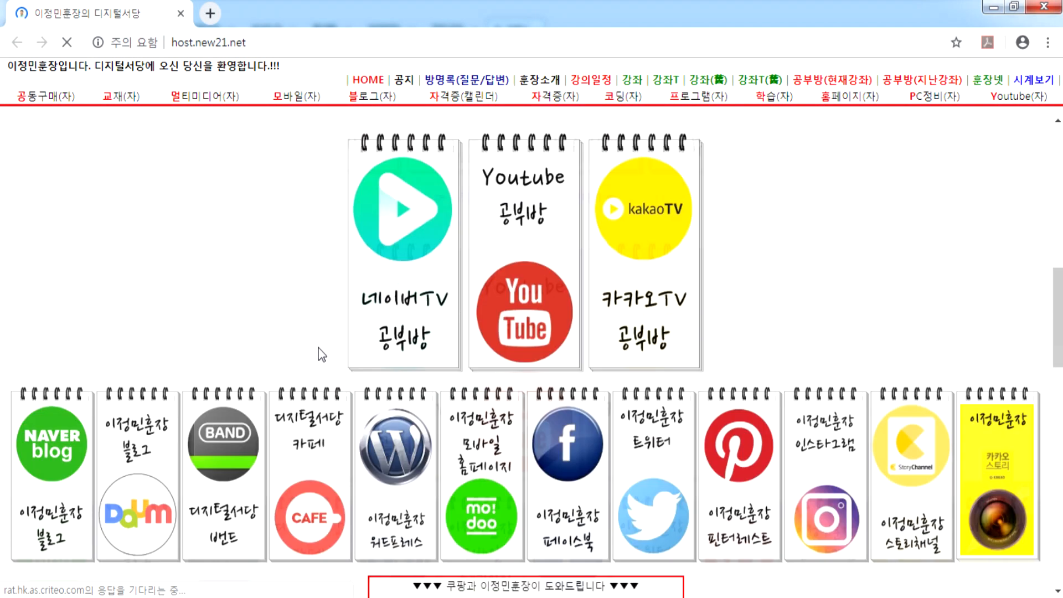
scroll(337, 340, "down", 6)
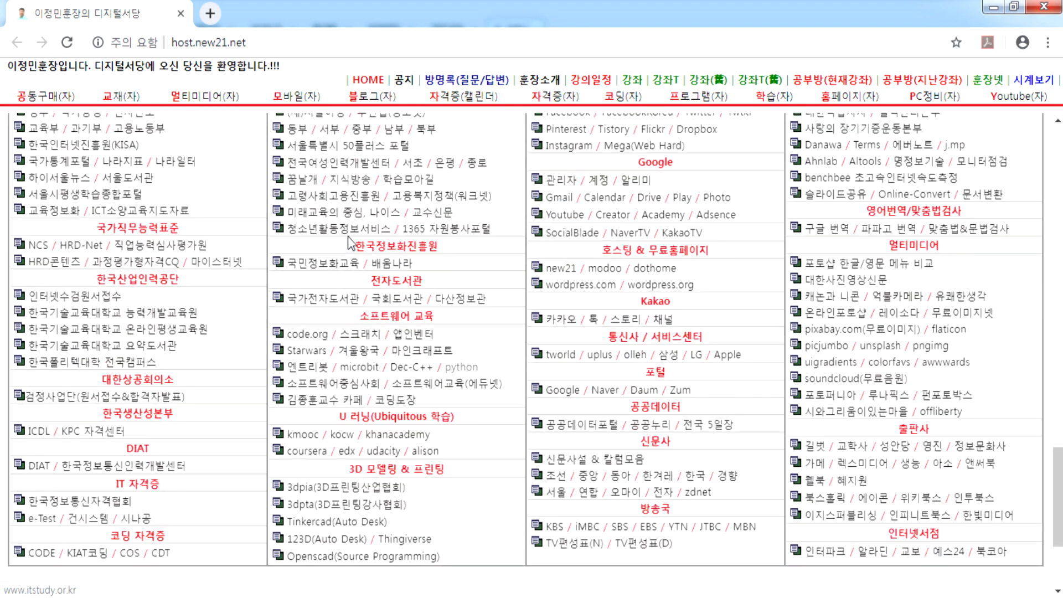
left_click(333, 203)
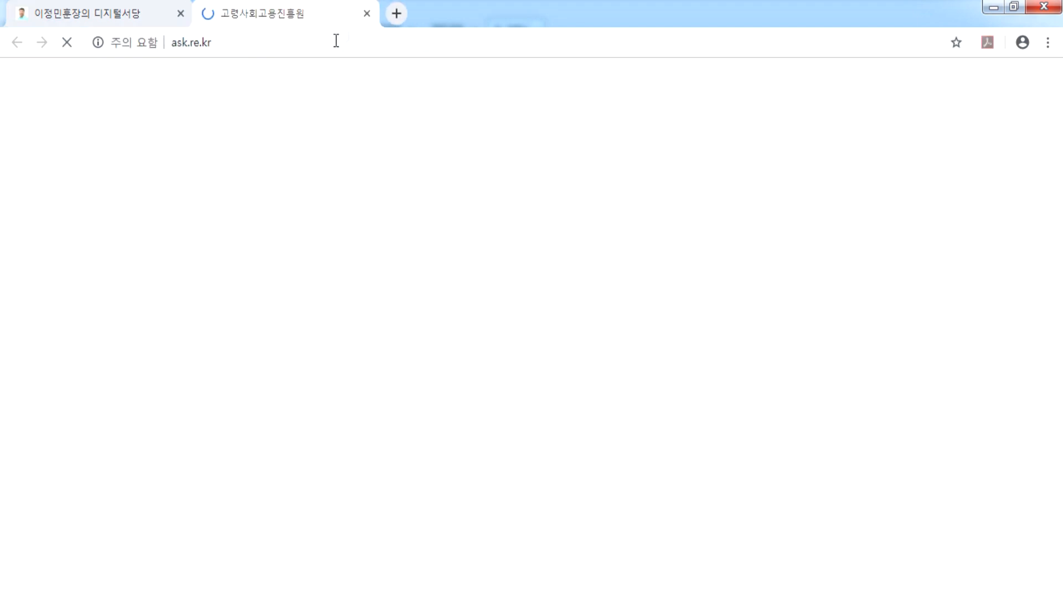
left_click(367, 13)
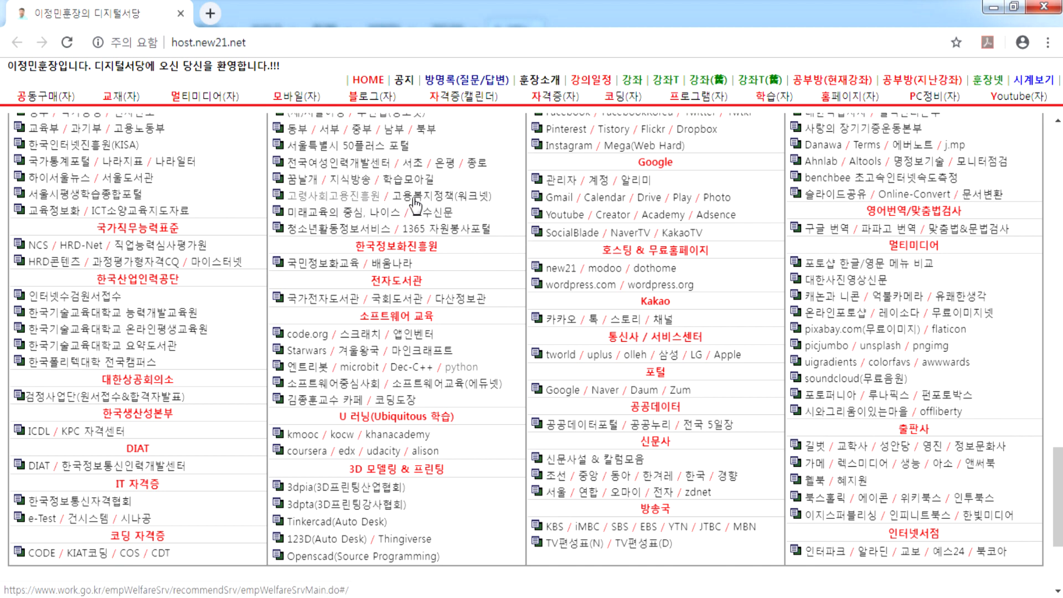
scroll(462, 246, "up", 4)
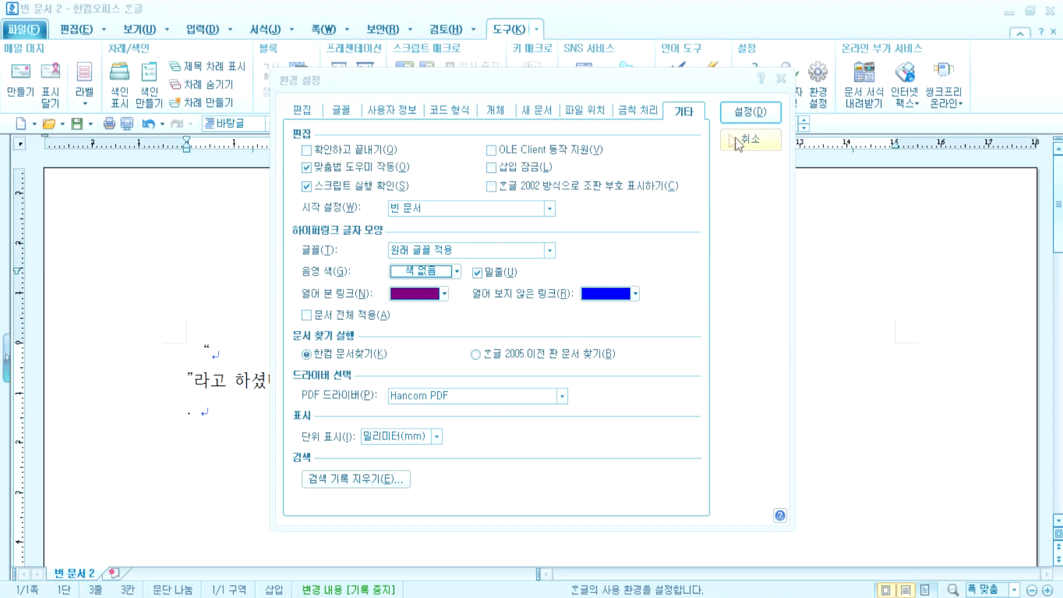
left_click(744, 148)
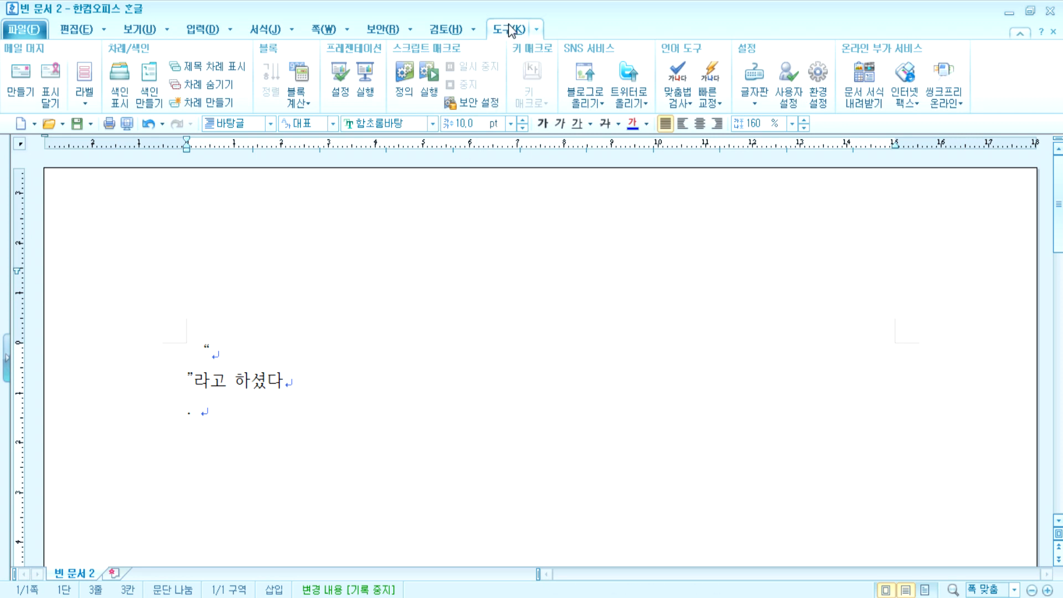
Look through the review (검토) and tools (도구) commands and bring up the document security (보안) commands
left_click(442, 30)
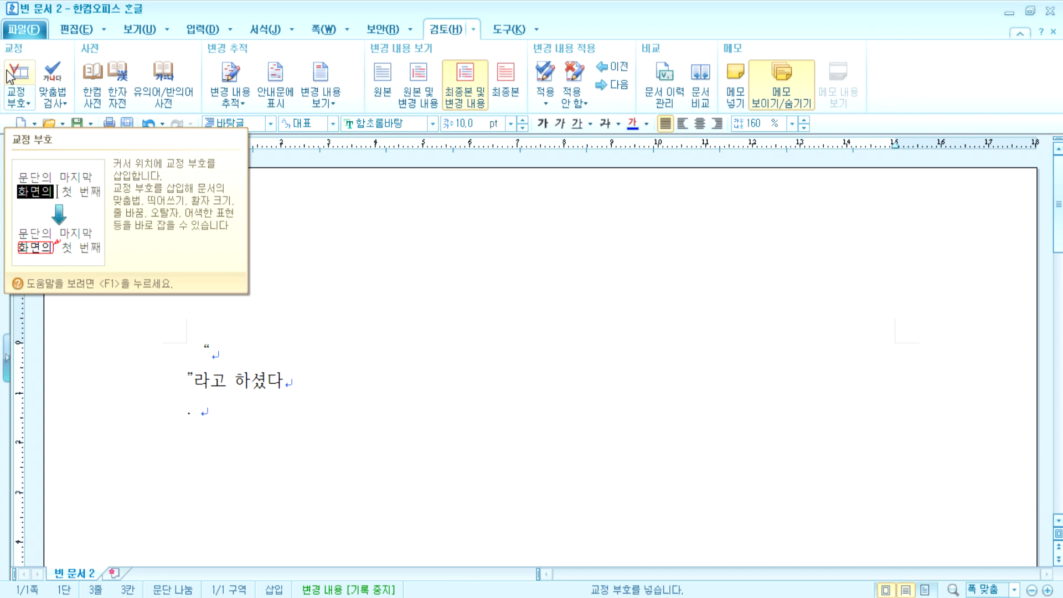
left_click(498, 31)
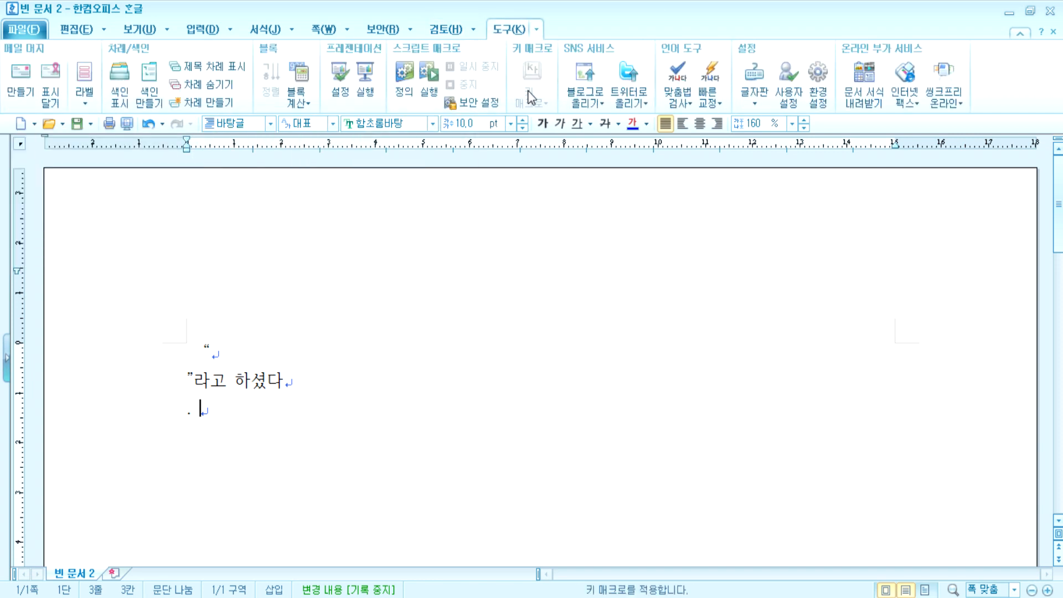
left_click(448, 29)
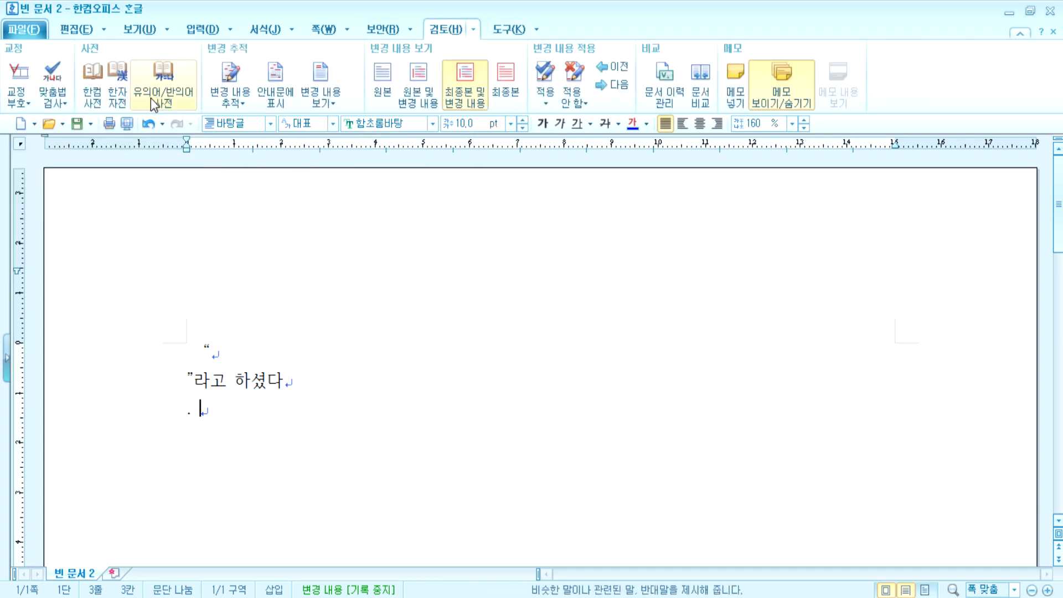
left_click(371, 27)
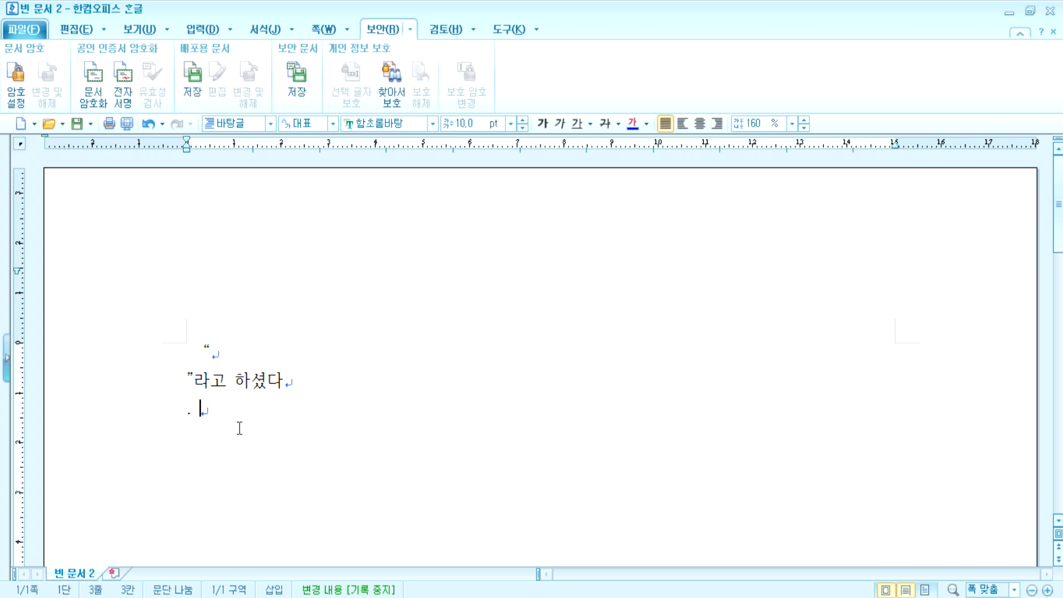
key("alt+Tab")
scroll(257, 333, "up", 3)
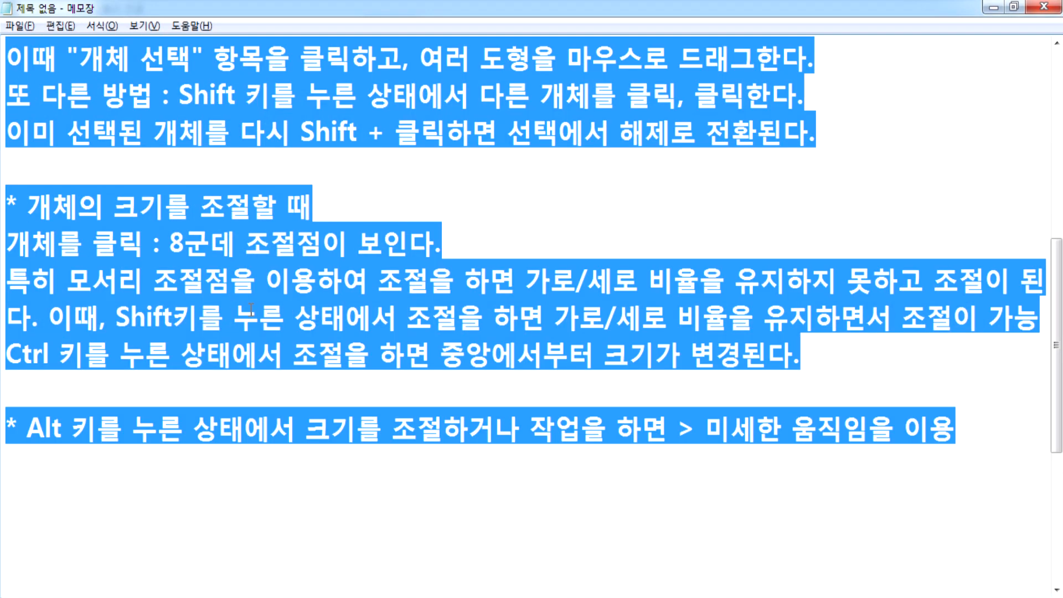
left_click(200, 320)
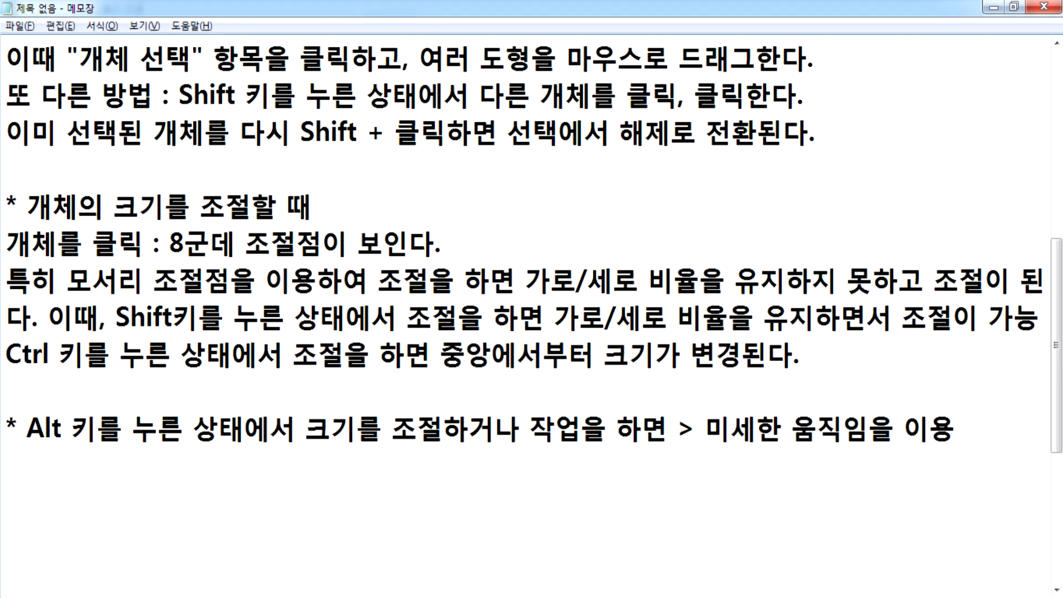
key("alt+Tab")
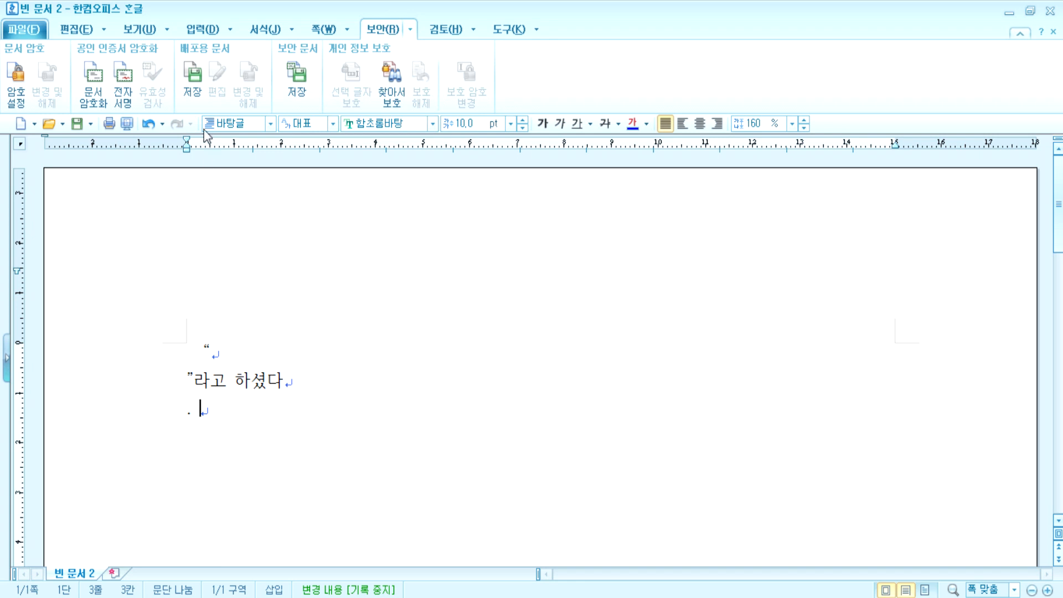
Try saving the blank document as a distribution document (배포용 문서), entering and confirming the write password with print and copy restrictions enabled
left_click(197, 91)
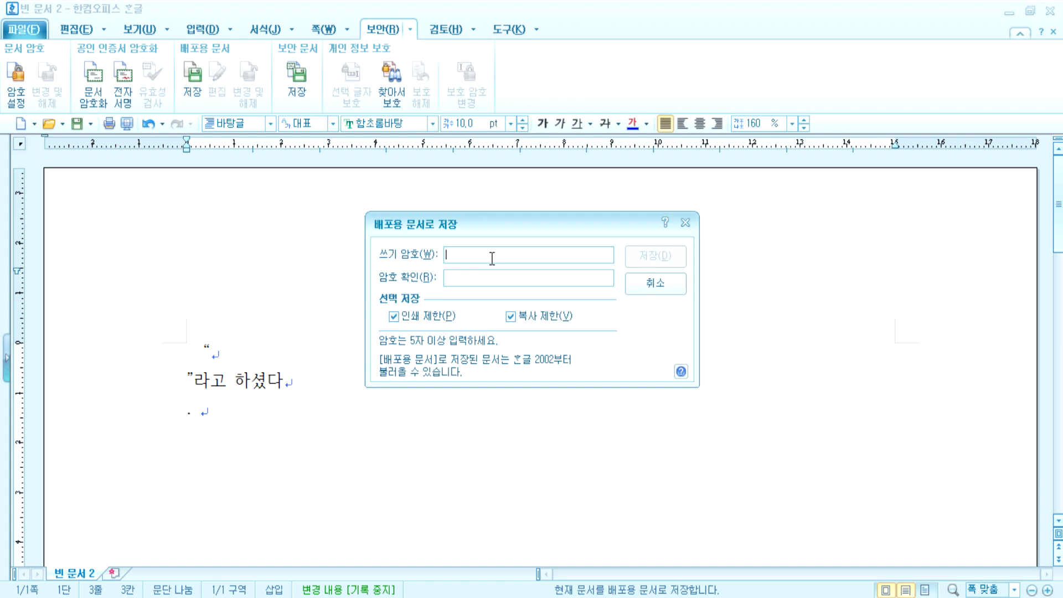
type("*****")
left_click(466, 274)
type("*****")
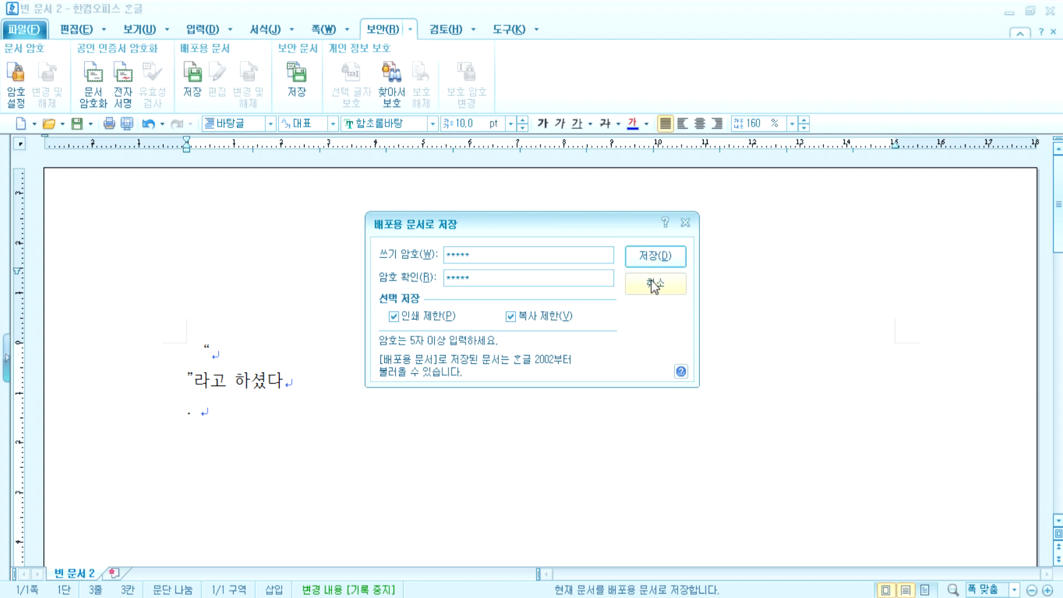
left_click(654, 263)
Switch to 한라산.hwp, select the first lines of the body paragraph, view its context commands, and clear the selection
right_click(503, 597)
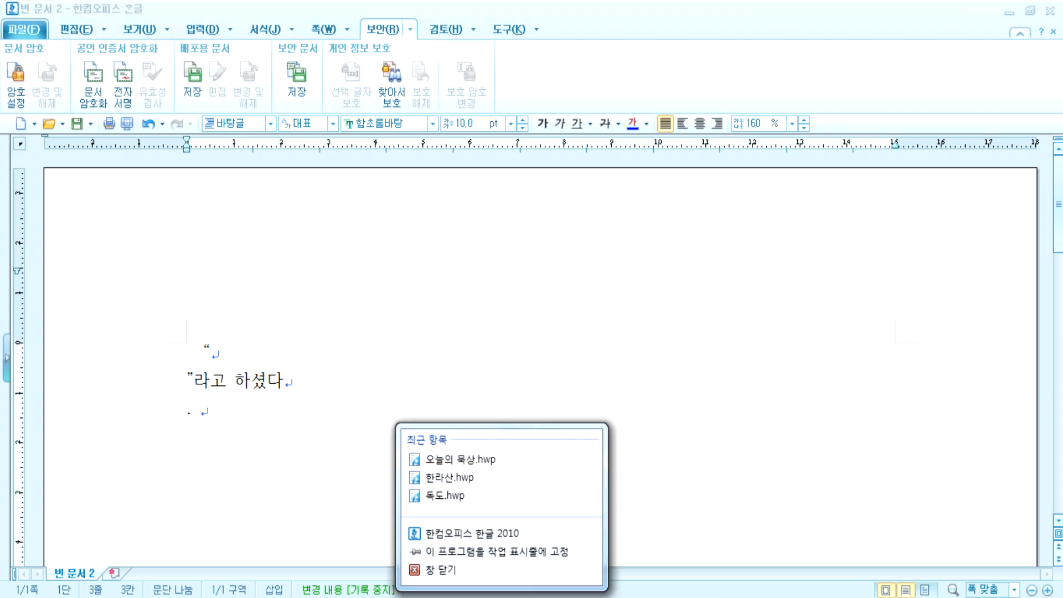
left_click(490, 597)
left_click_drag(187, 391, 476, 476)
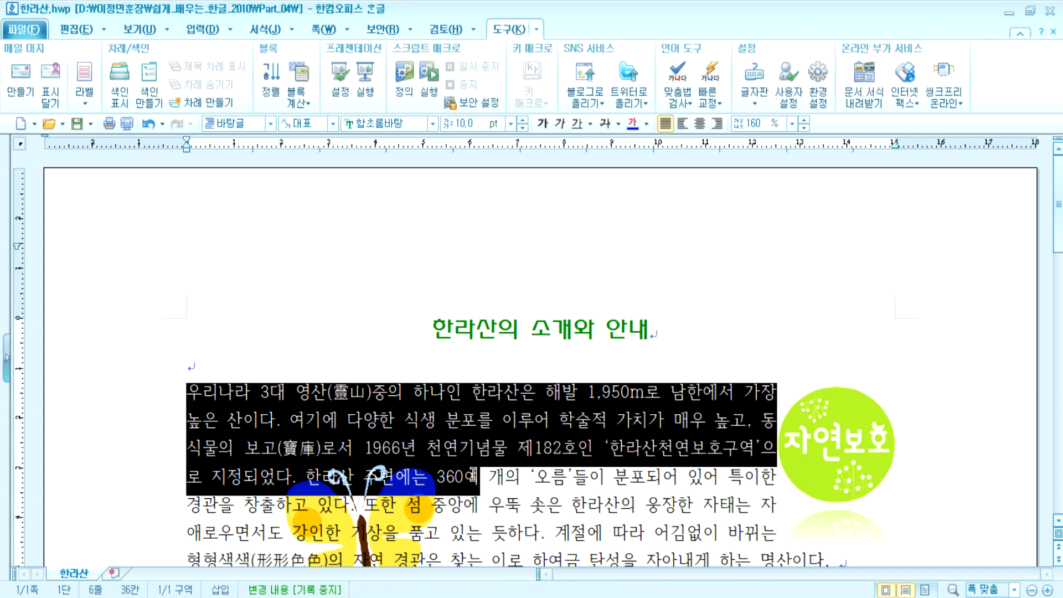
right_click(466, 415)
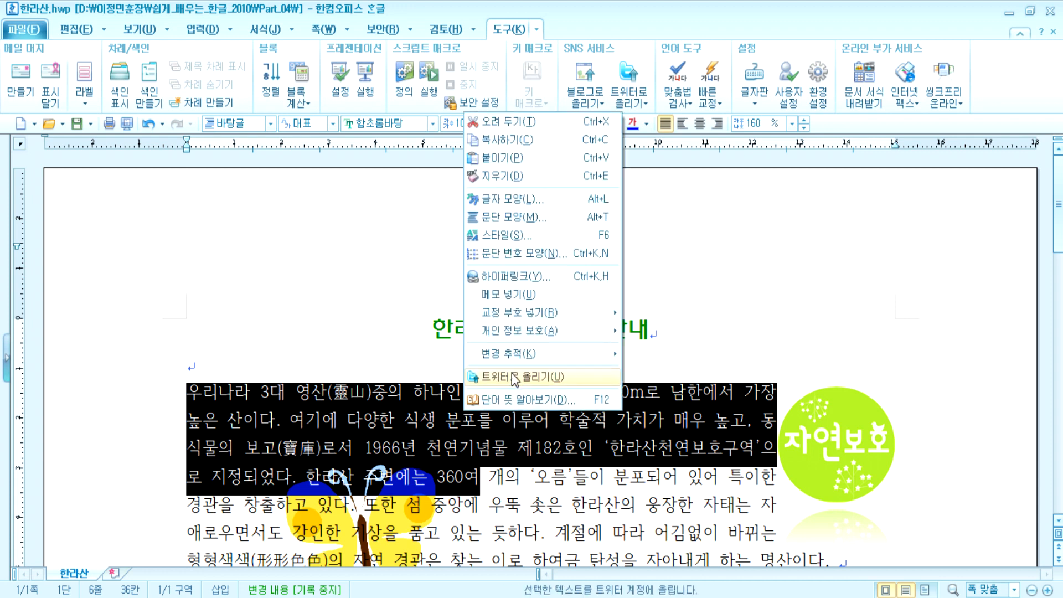
left_click(338, 382)
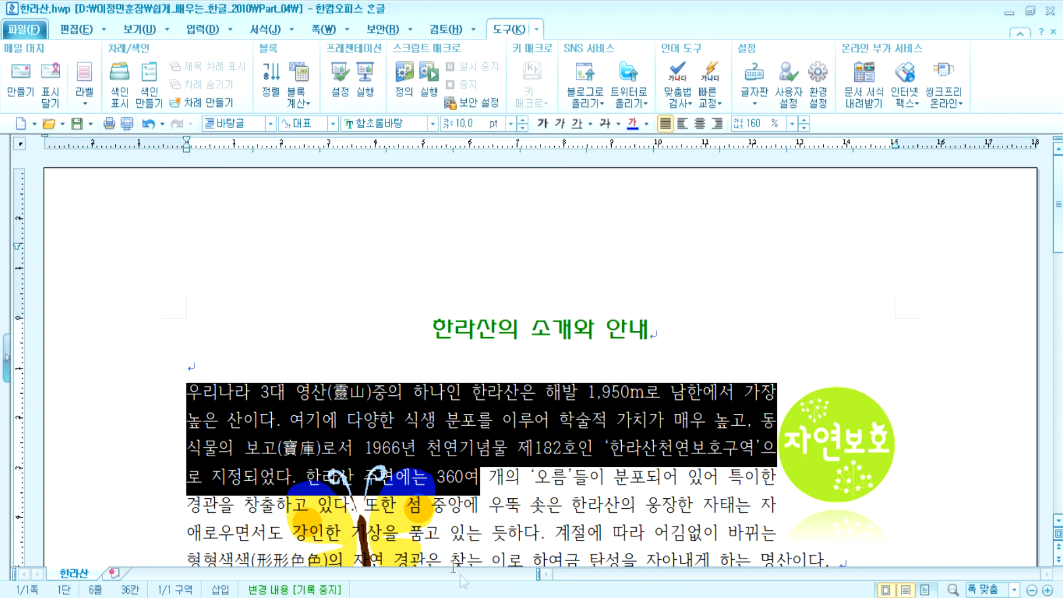
left_click(405, 394)
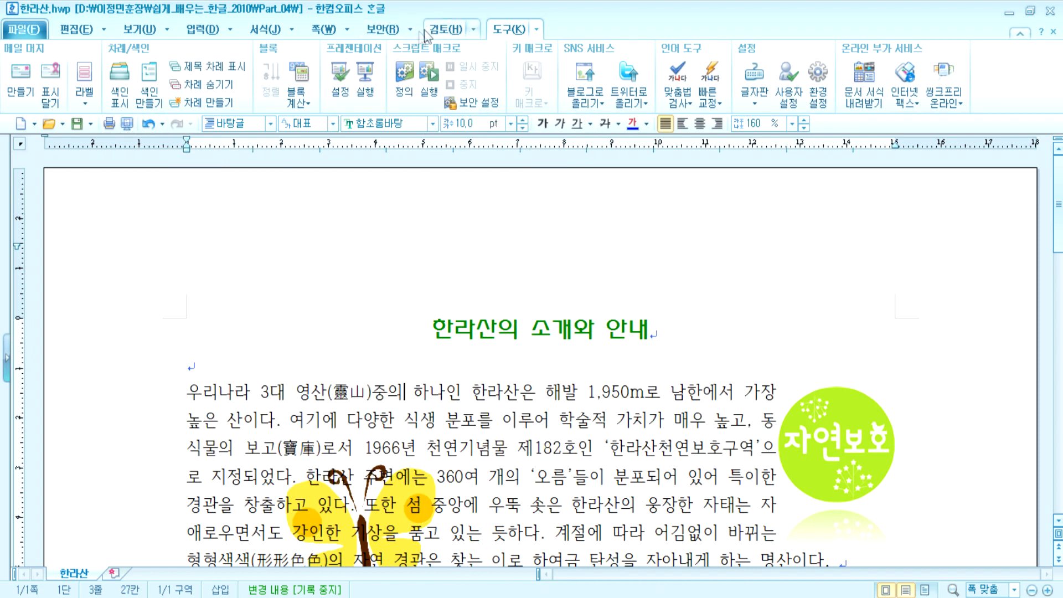
Review the print and copy restriction options for saving 한라산.hwp as a distribution document (배포용 문서), then cancel without saving
left_click(382, 28)
left_click(193, 78)
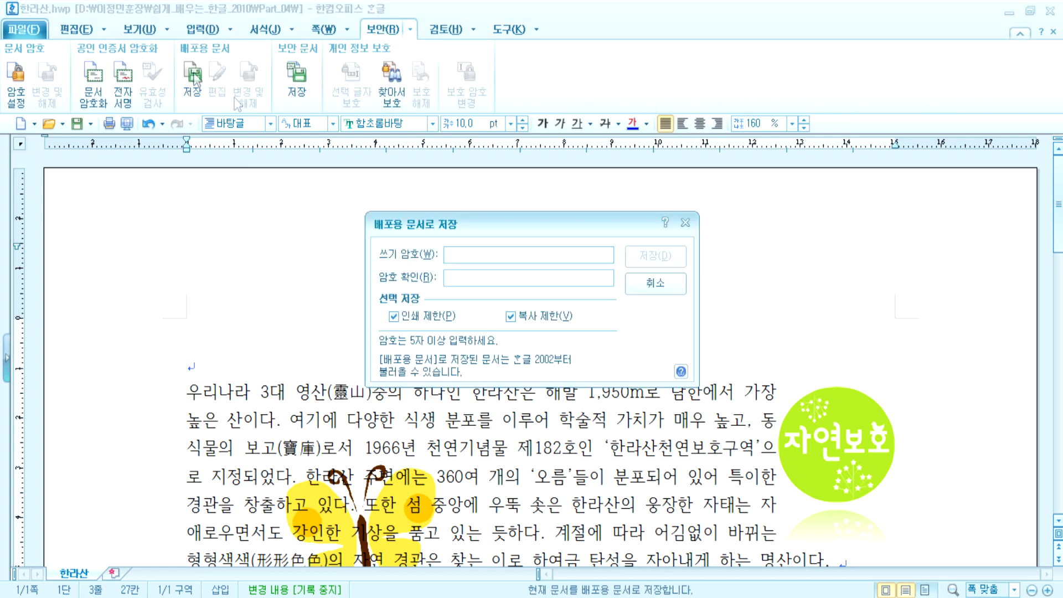
left_click(423, 320)
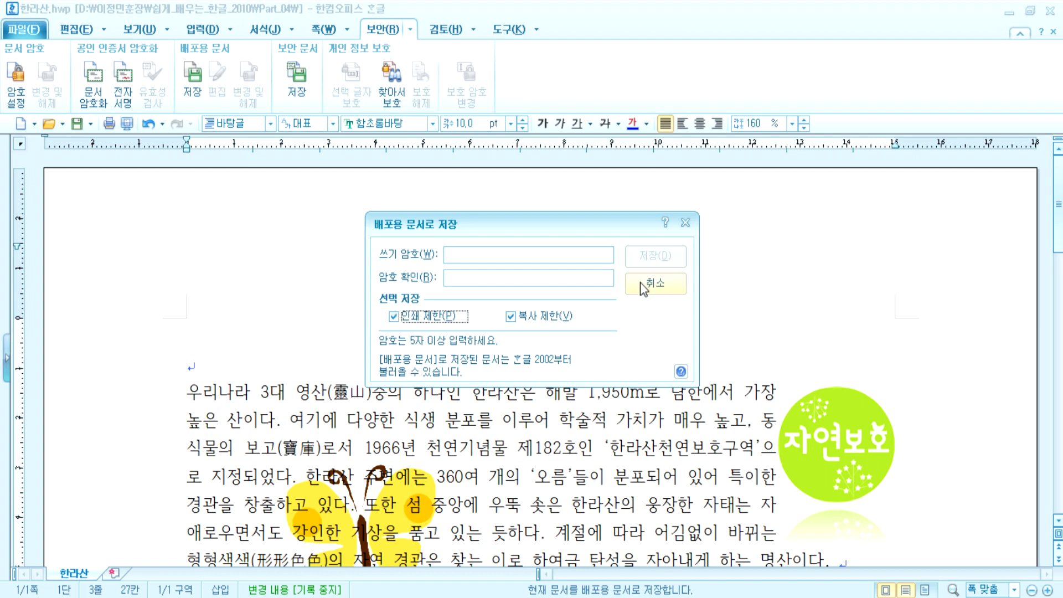
left_click(567, 254)
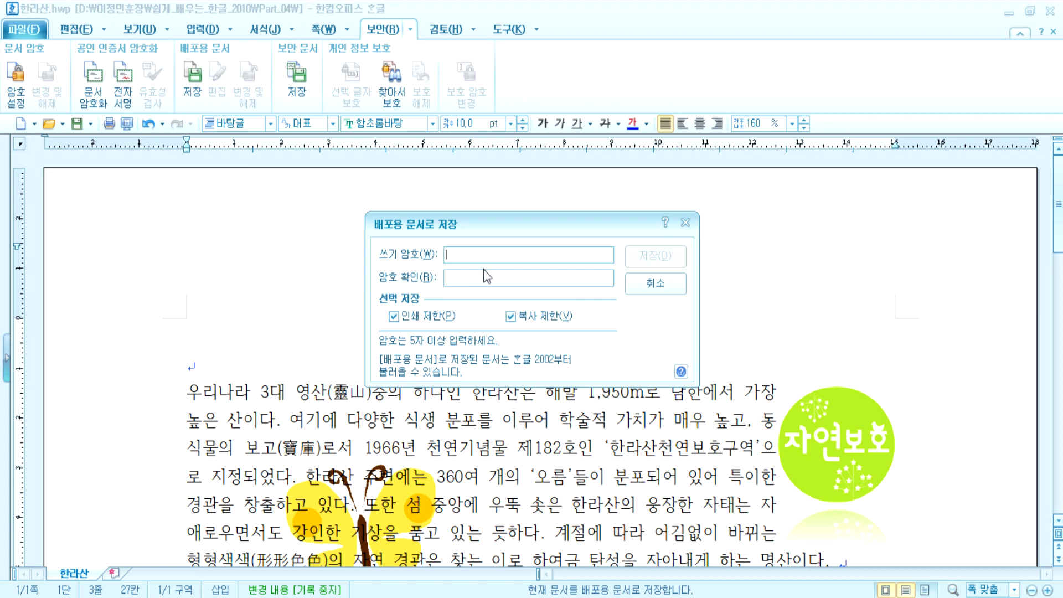
left_click(655, 283)
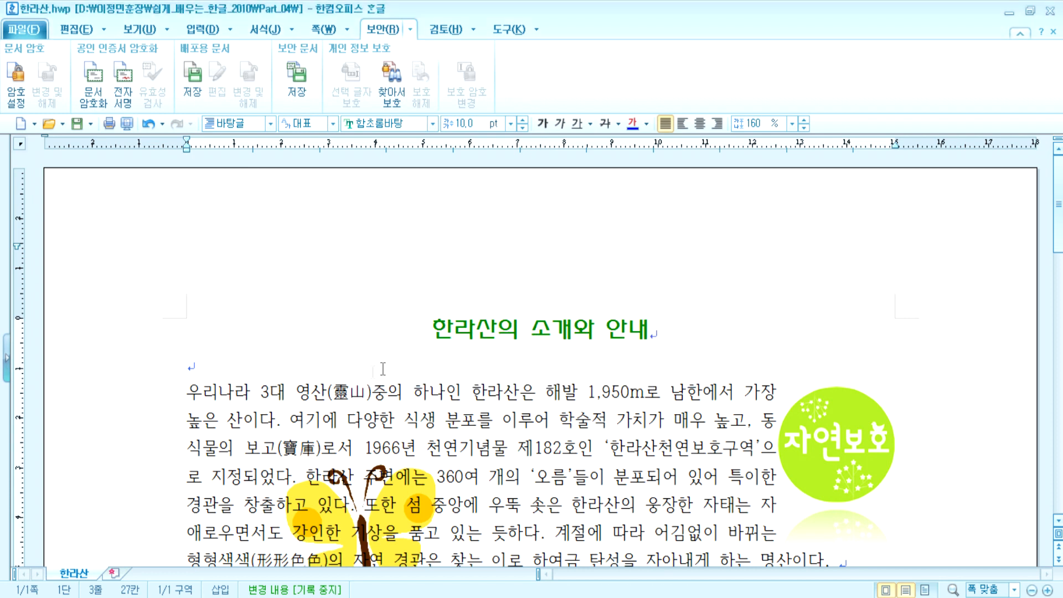
left_click(406, 331)
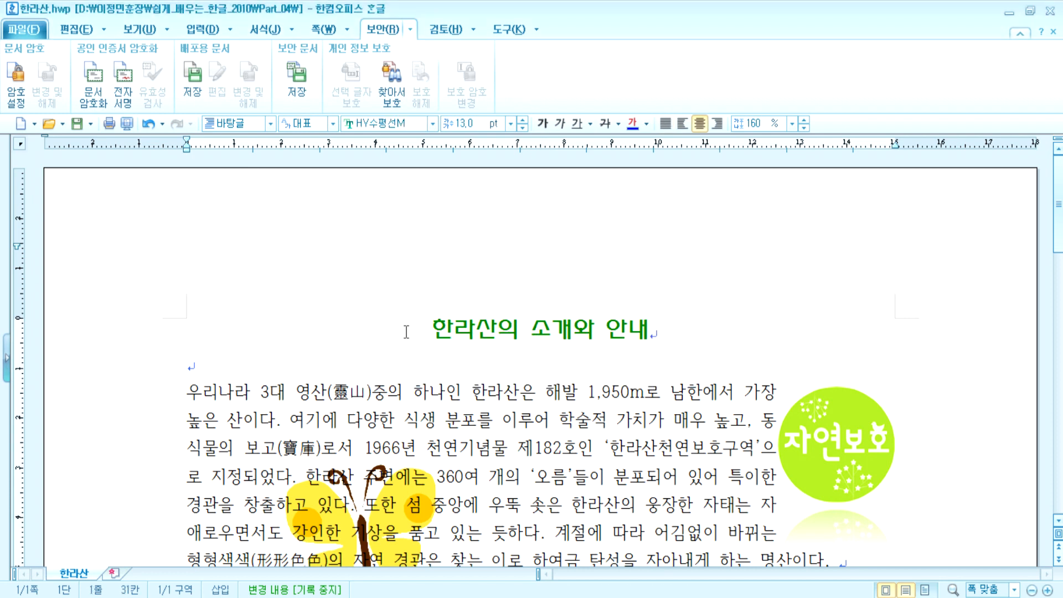
Look at the print (인쇄) settings for 한라산.hwp and dismiss them without printing
left_click(23, 30)
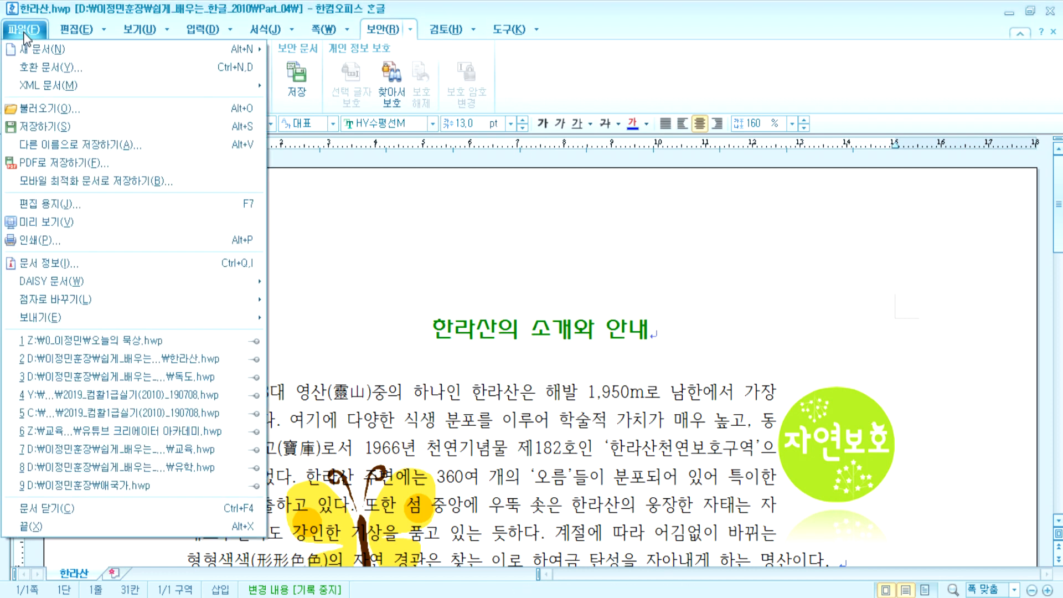
left_click(34, 240)
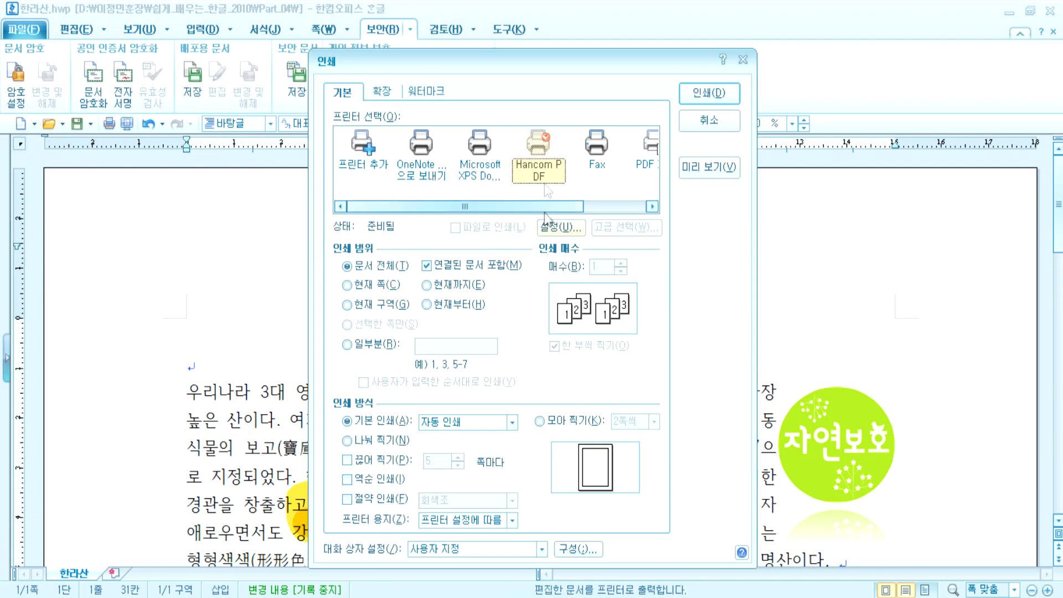
left_click(925, 106)
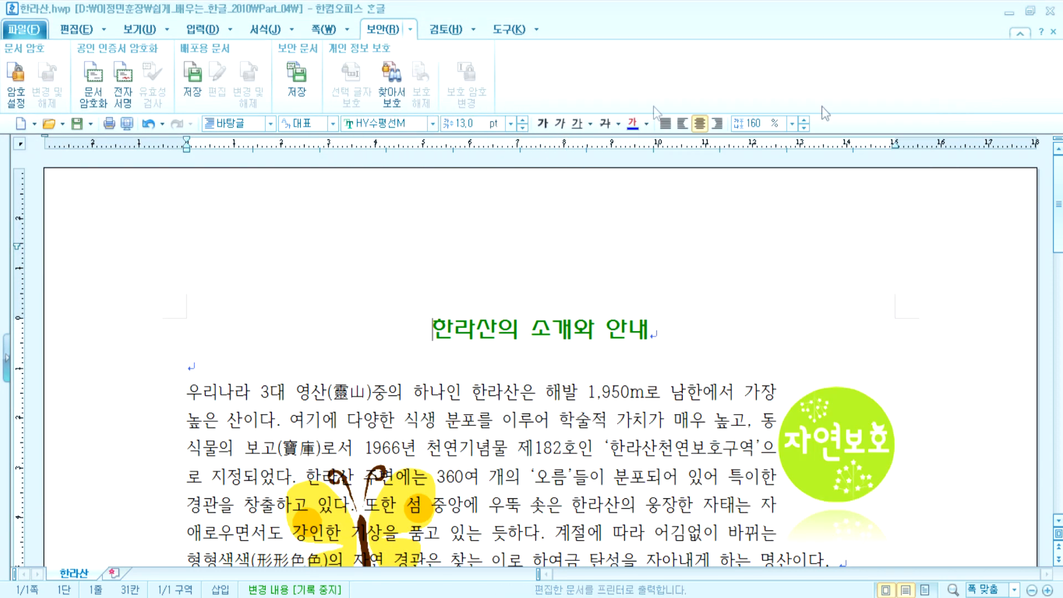
left_click(108, 123)
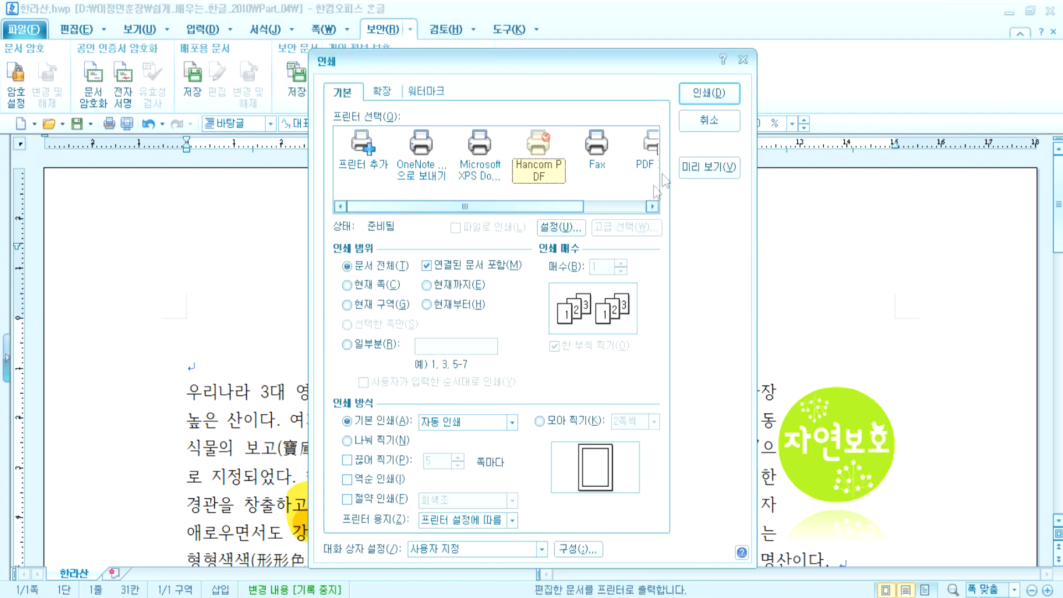
left_click(770, 122)
Print the 한라산 document with 그림으로 저장하기 chosen as the printer
left_click(25, 29)
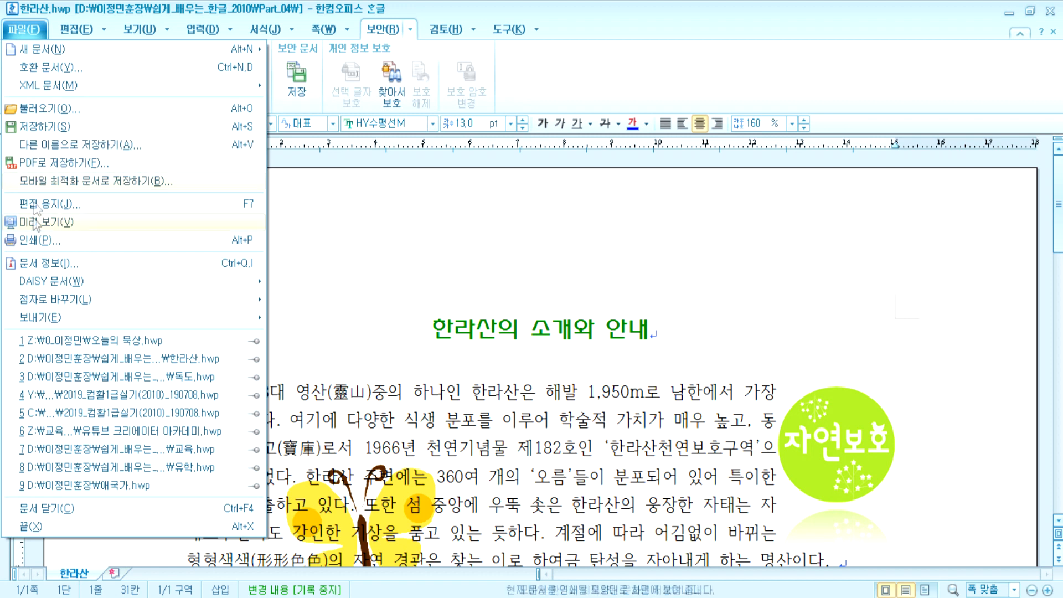
left_click(34, 244)
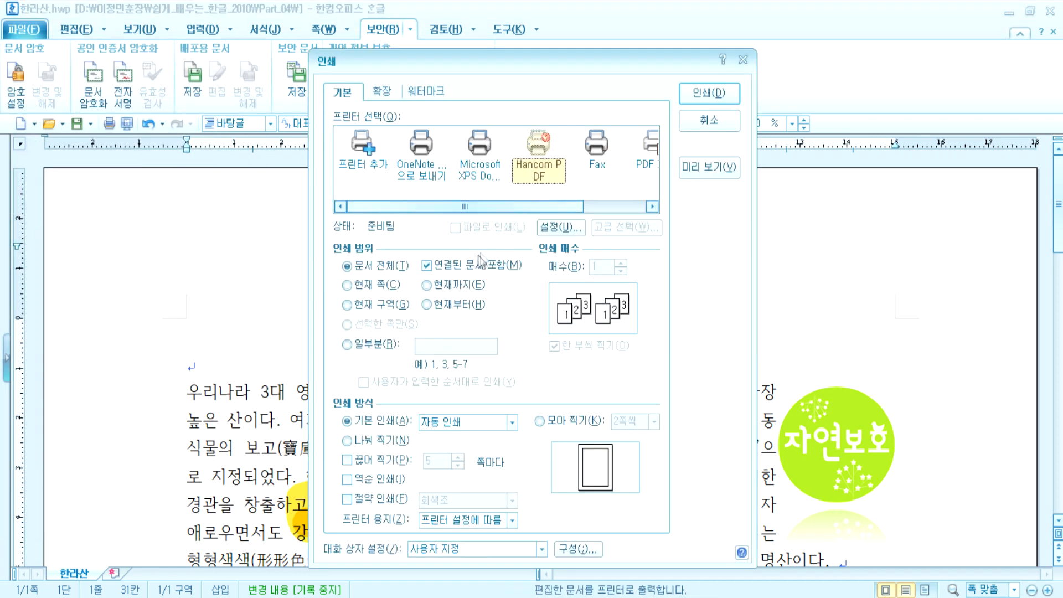
left_click_drag(537, 214, 642, 209)
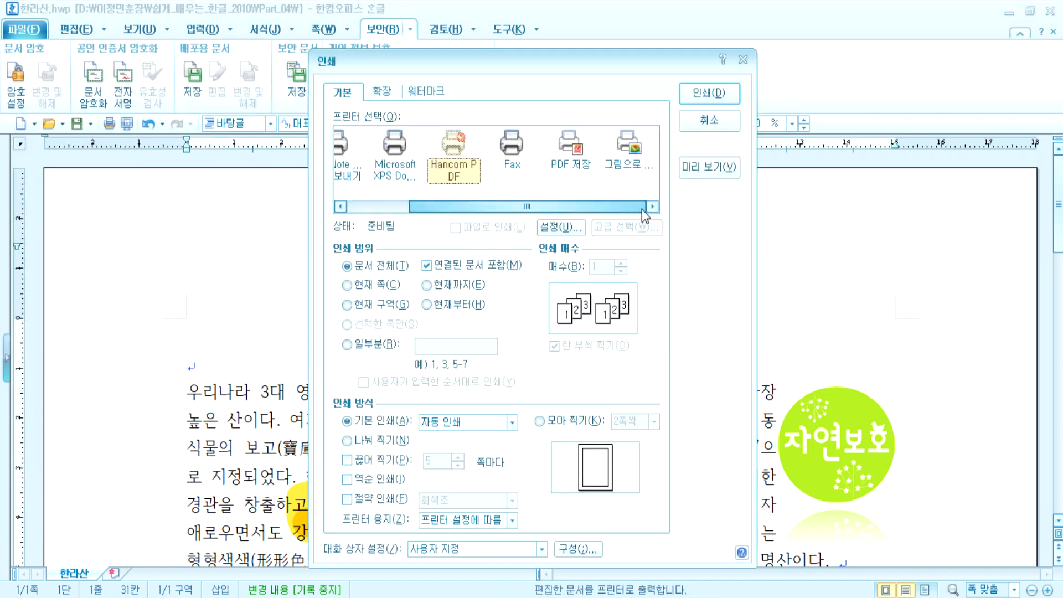
left_click(629, 147)
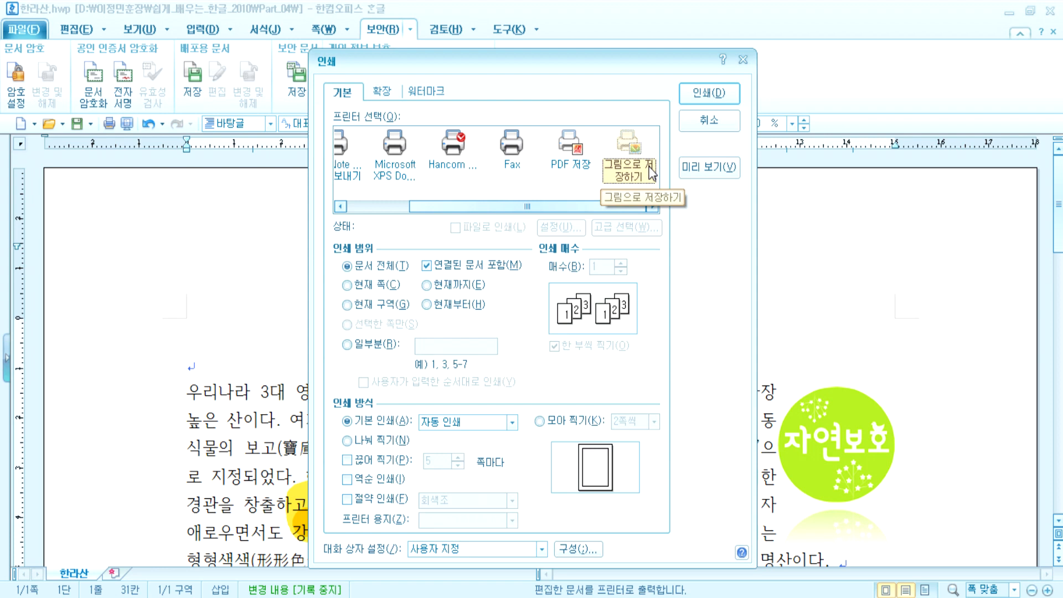
left_click(697, 102)
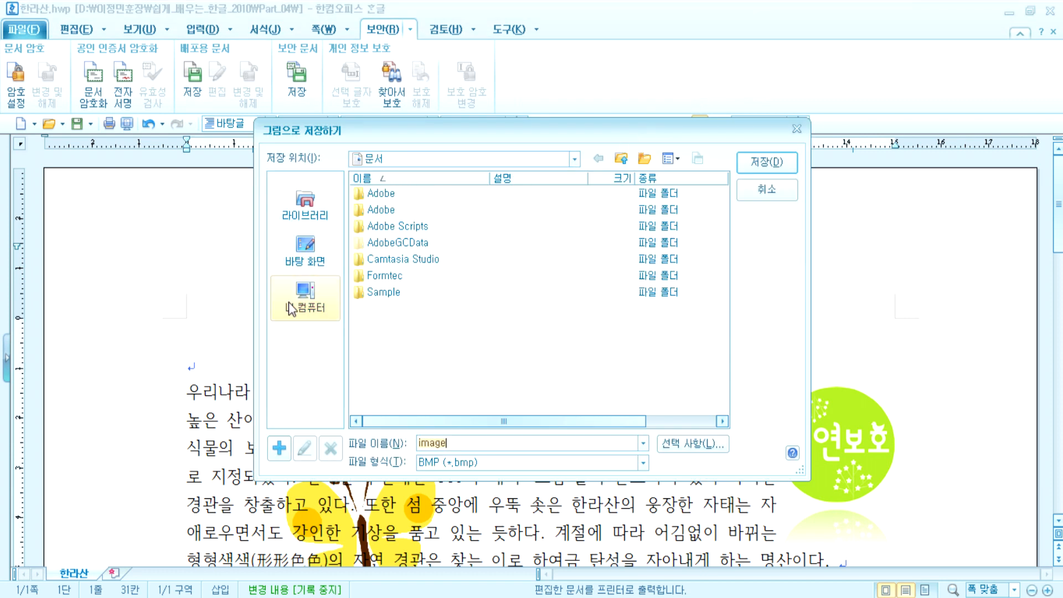
Save the printed page to the desktop (바탕 화면) under the name image in PNG format
left_click(305, 249)
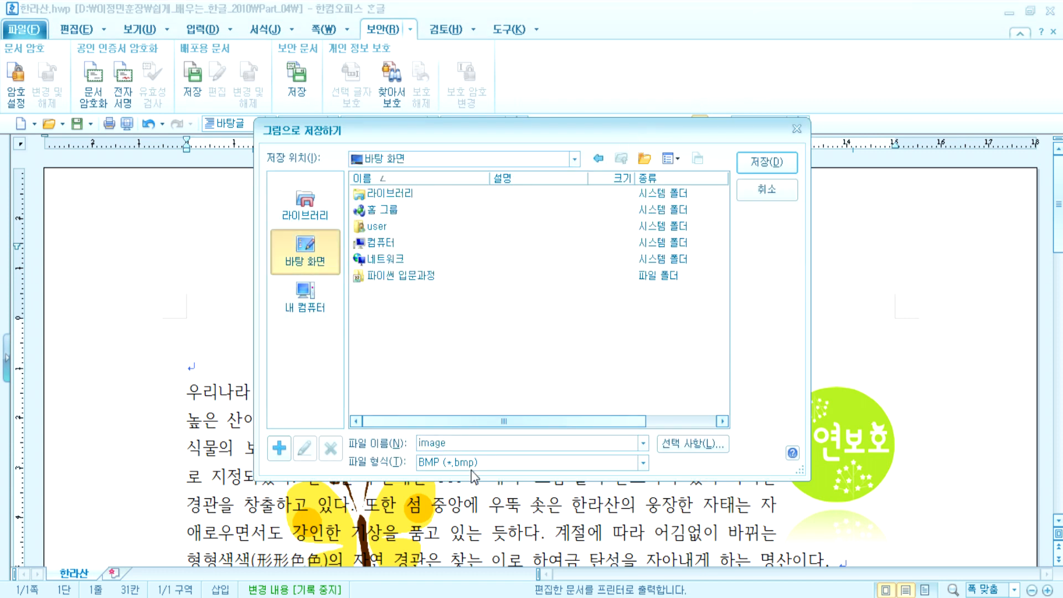
left_click_drag(527, 136, 567, 34)
left_click(522, 363)
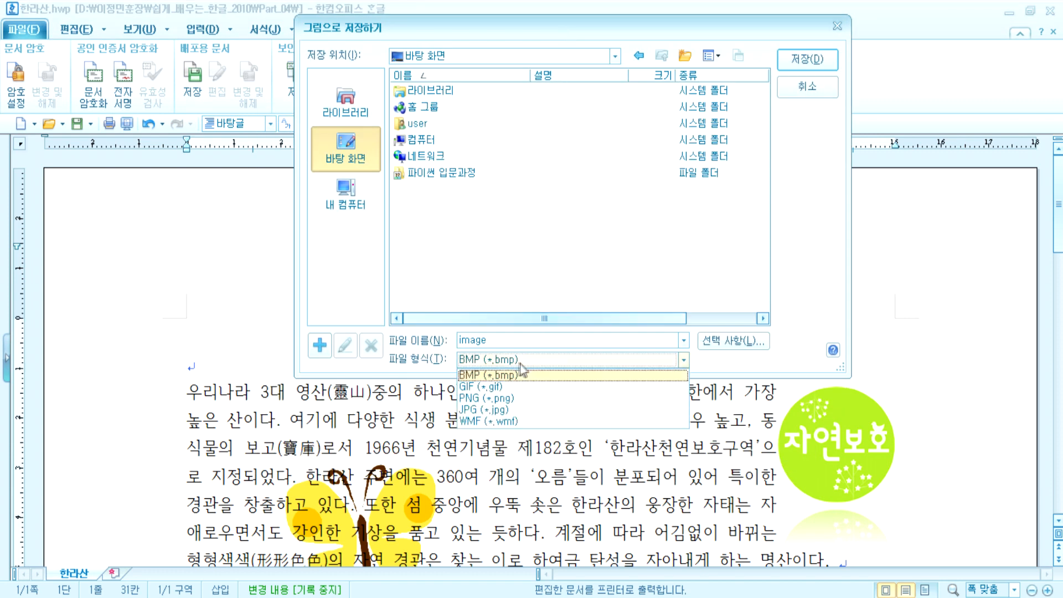
left_click(488, 385)
left_click(810, 60)
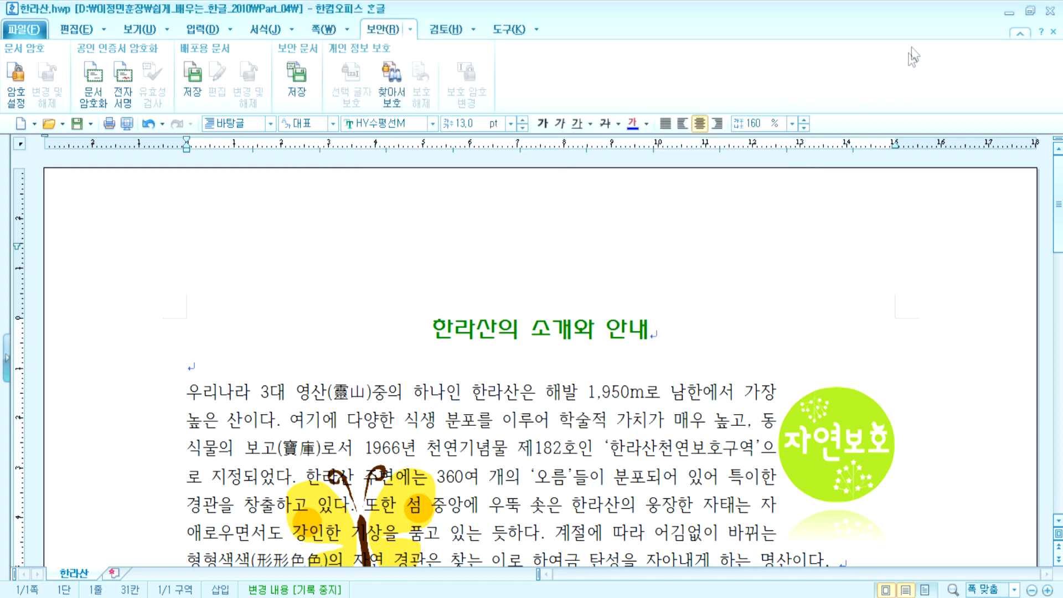
Minimise the open windows to reach the desktop and open image001.png in a maximised Windows photo viewer
left_click(1011, 10)
left_click(1011, 10)
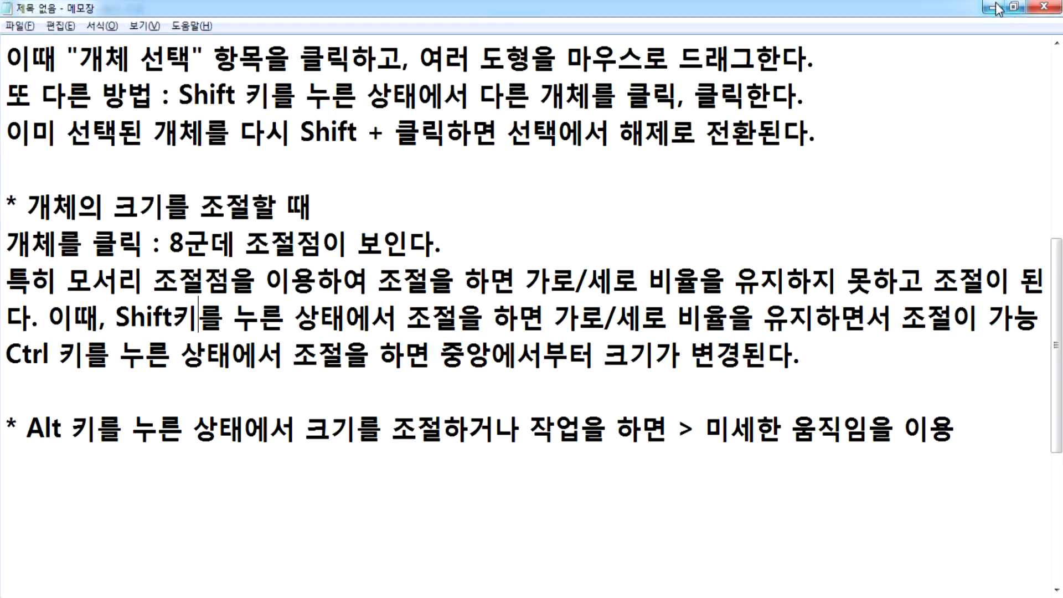
left_click(997, 8)
left_click(1000, 11)
left_click(1001, 13)
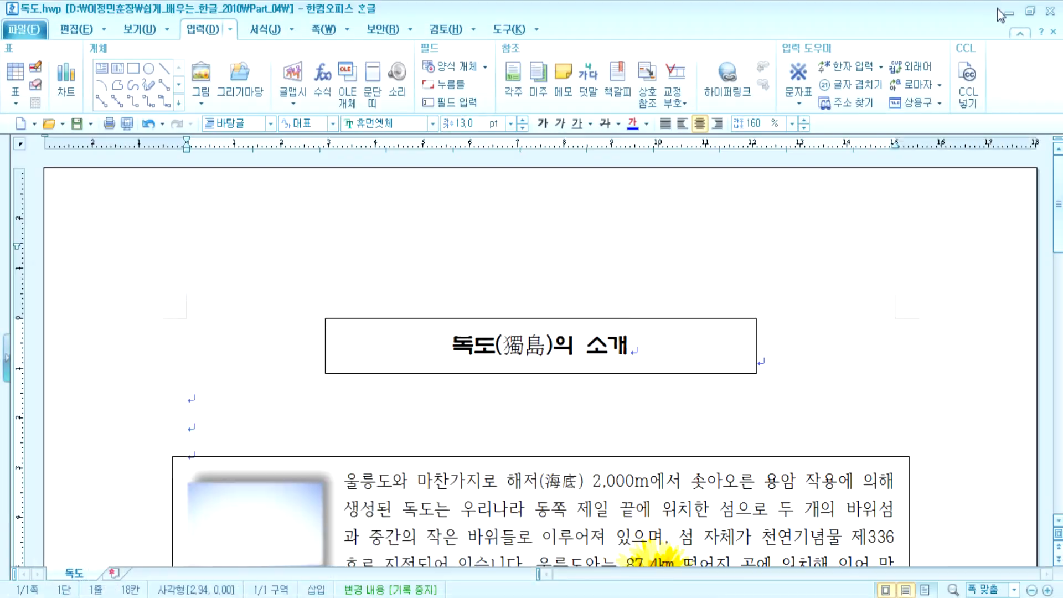
left_click(1003, 14)
left_click(226, 62)
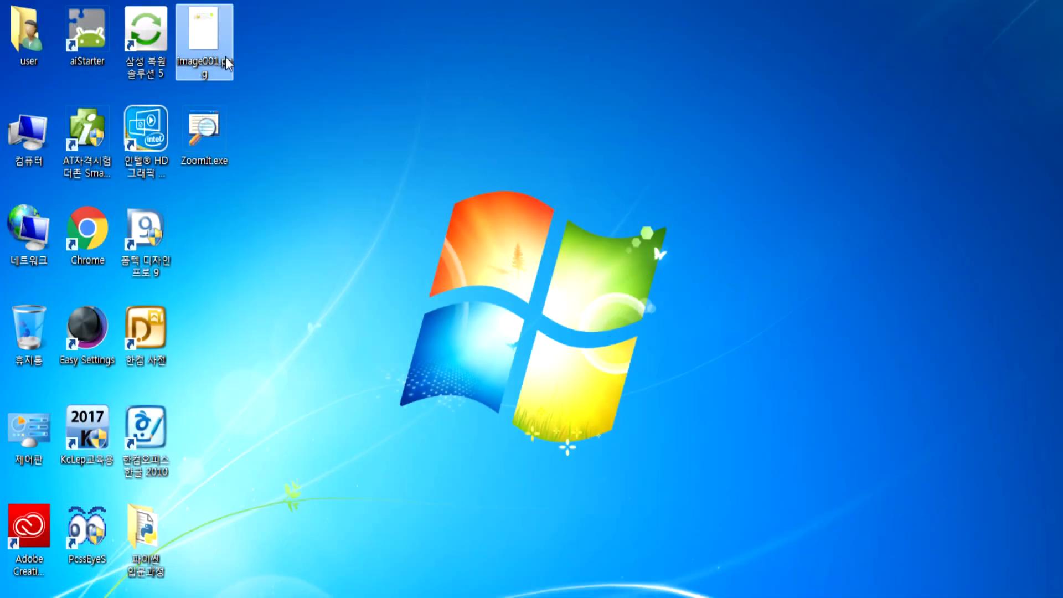
double_click(226, 62)
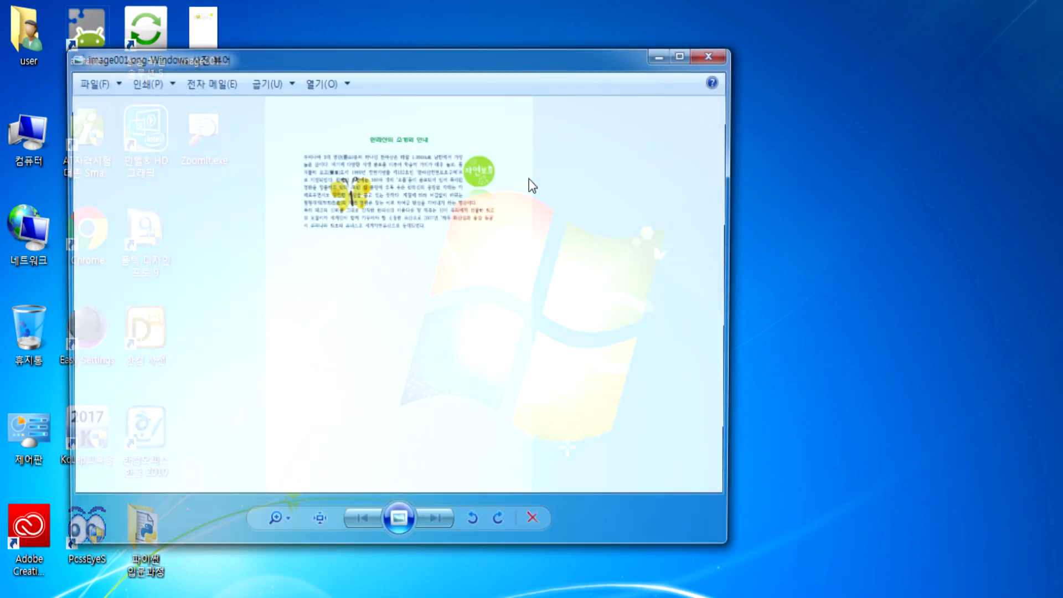
double_click(348, 57)
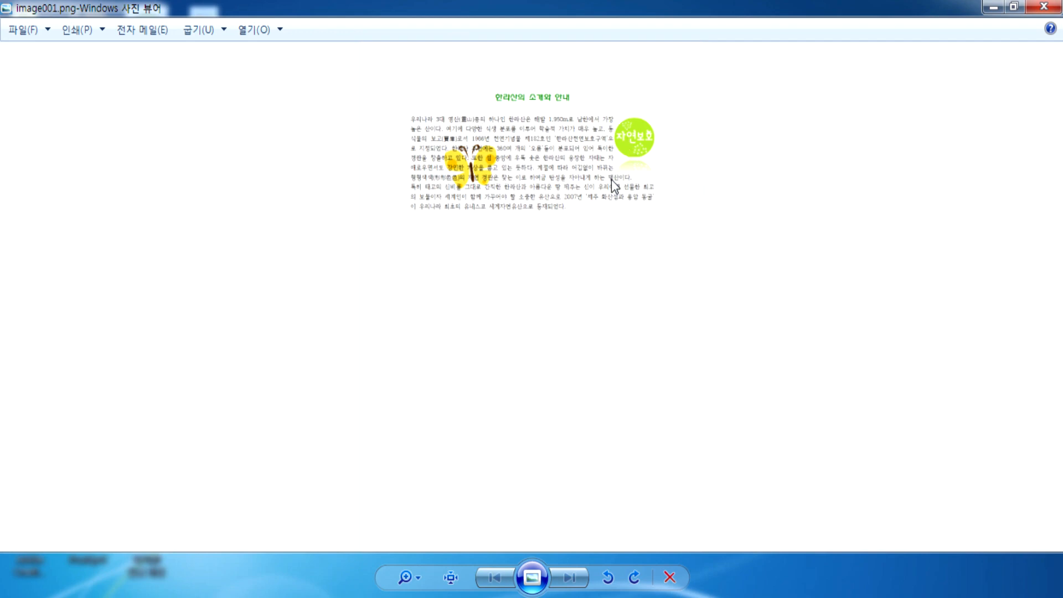
Examine the saved 한라산 page image at different zoom levels and close the photo viewer
scroll(462, 149, "up", 3)
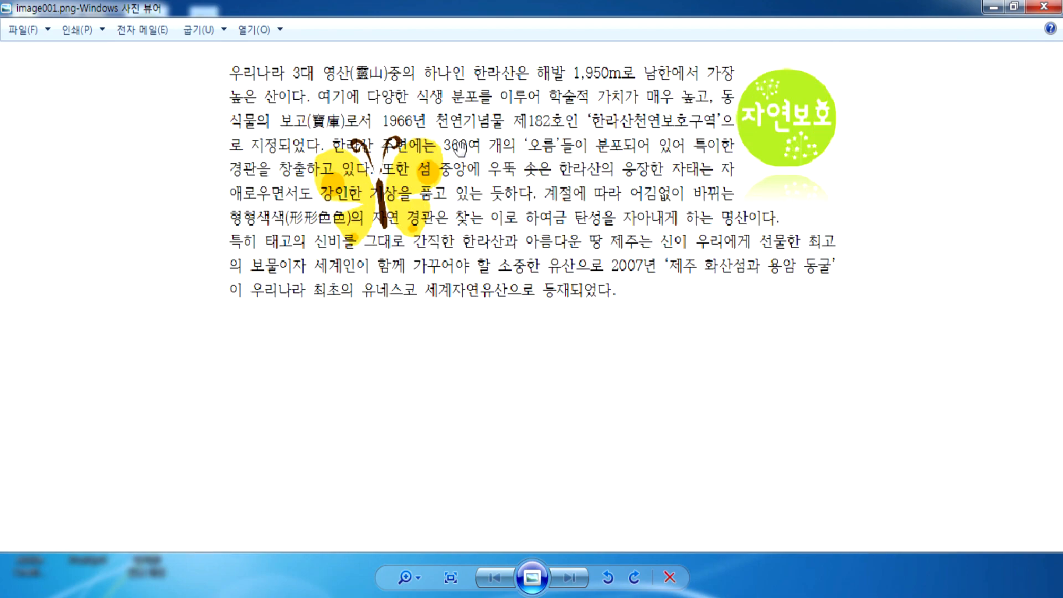
scroll(463, 149, "down", 1)
scroll(463, 252, "up", 2)
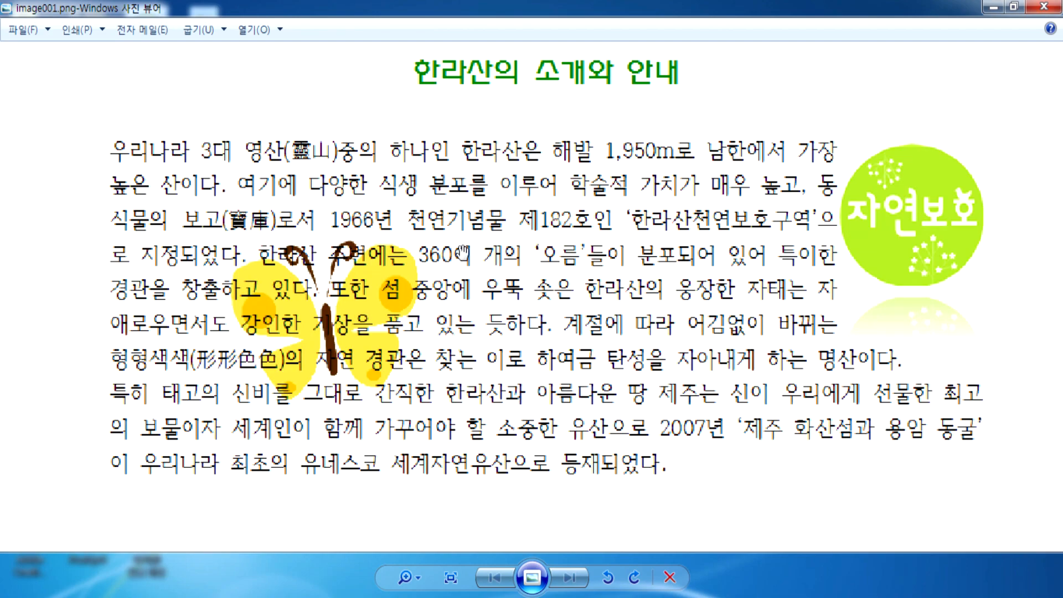
scroll(463, 254, "down", 3)
scroll(463, 260, "up", 3)
left_click_drag(471, 141, 471, 408)
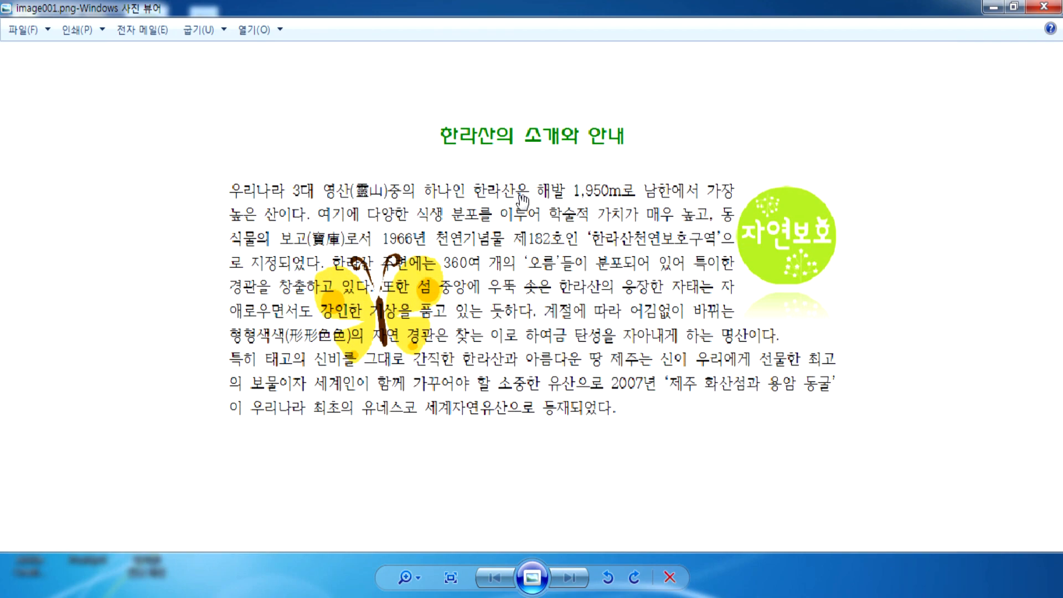
left_click(1044, 7)
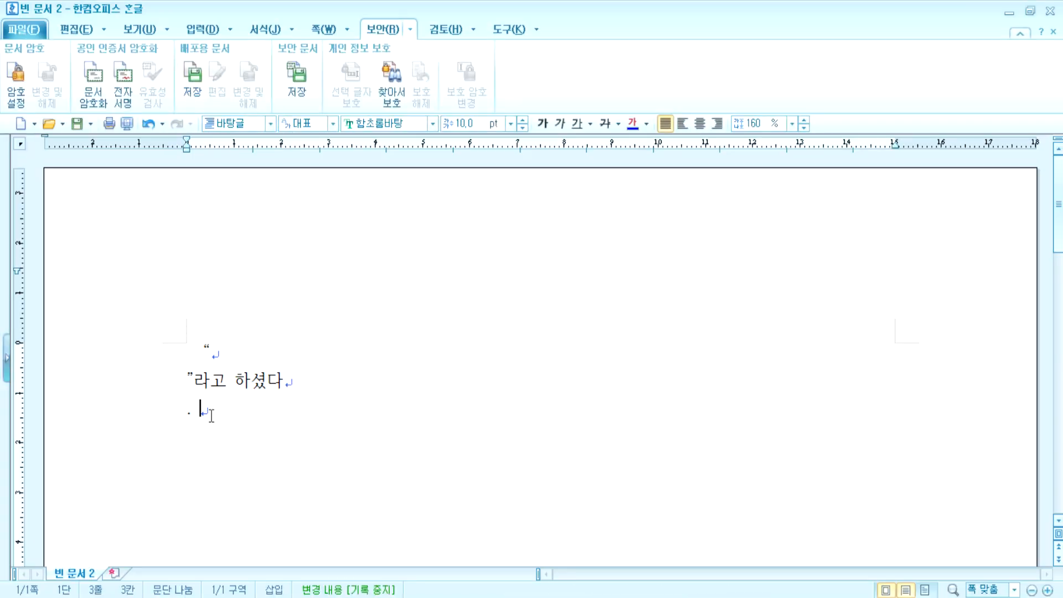
View the page (쪽) commands in 빈 문서 2, switch to 빈 문서 1, and review its document password (문서 암호 설정) options before cancelling
left_click(324, 30)
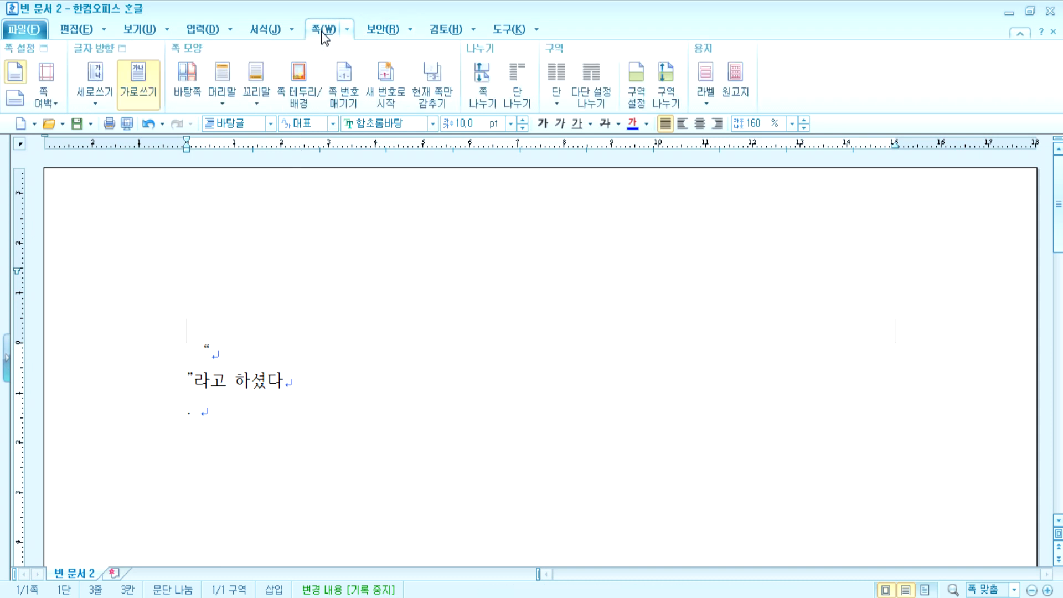
left_click(376, 28)
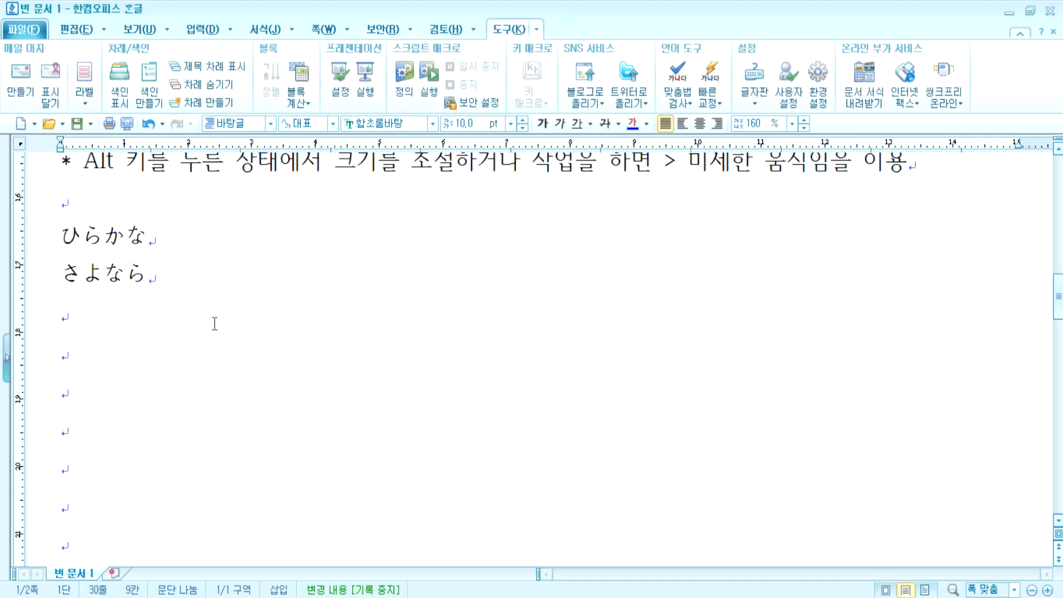
scroll(215, 323, "up", 5)
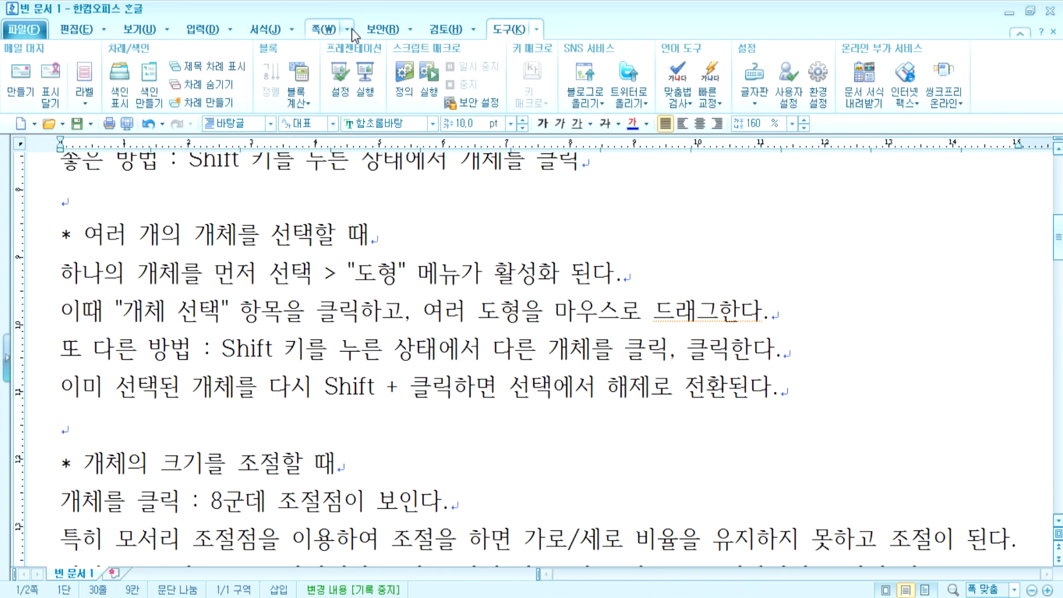
left_click(381, 29)
left_click(17, 88)
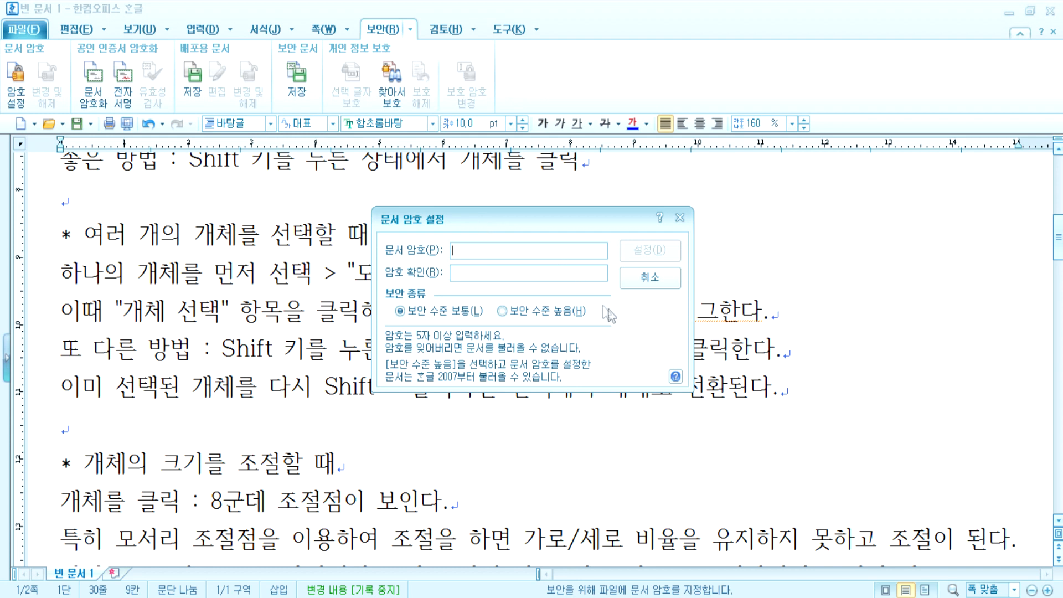
left_click(659, 280)
Place the cursor on the blank line above the notes on selecting several objects and bring up the editing (편집) commands
left_click(64, 204)
scroll(110, 214, "up", 1)
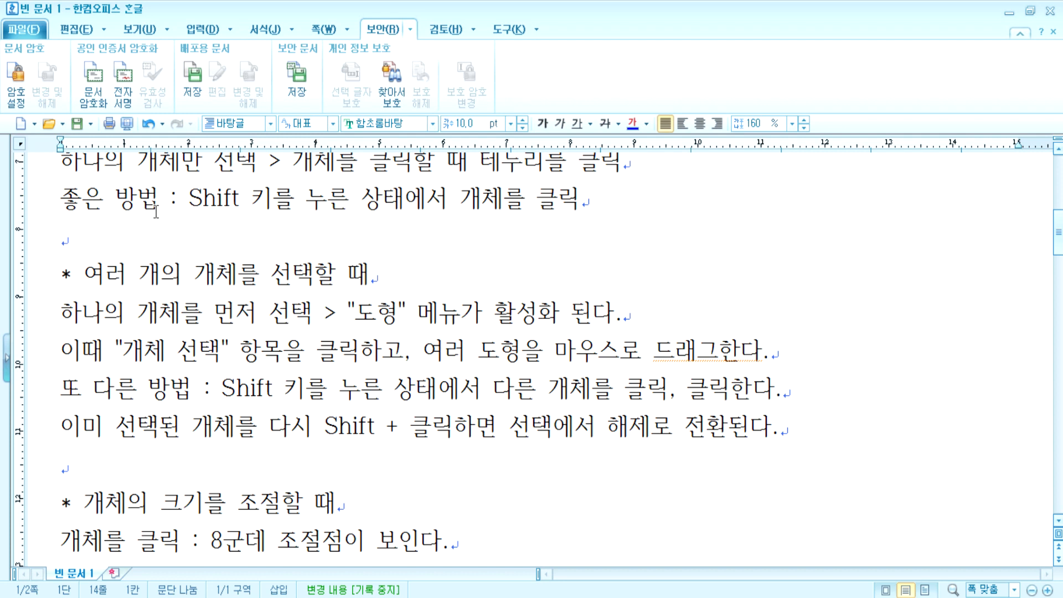
left_click(69, 33)
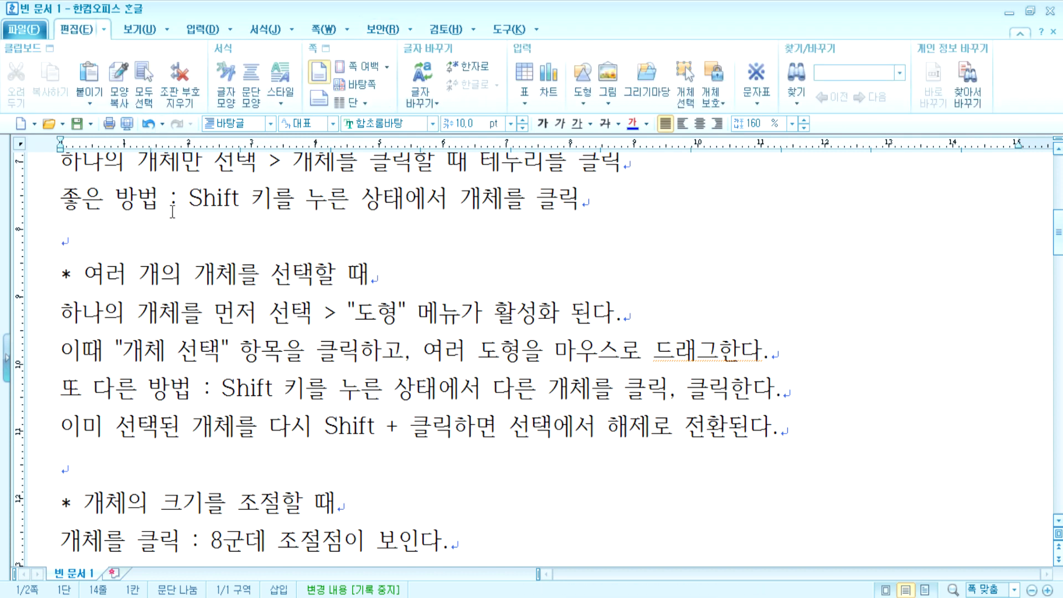